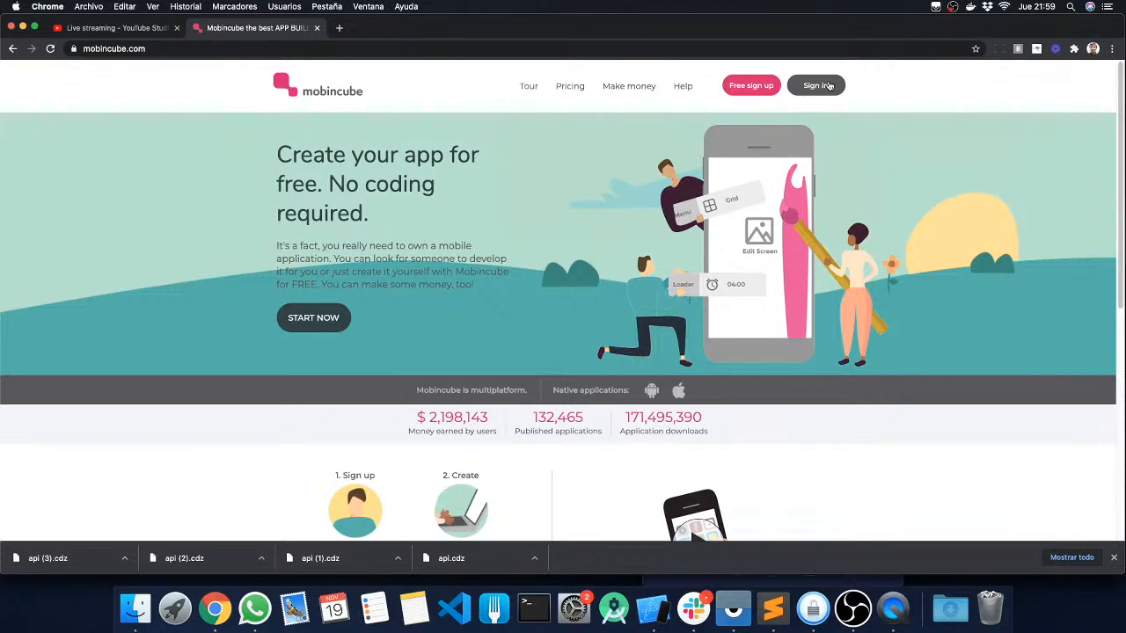
# Sign in to the Mobincube account and switch to the new interface.
pyautogui.click(829, 85)
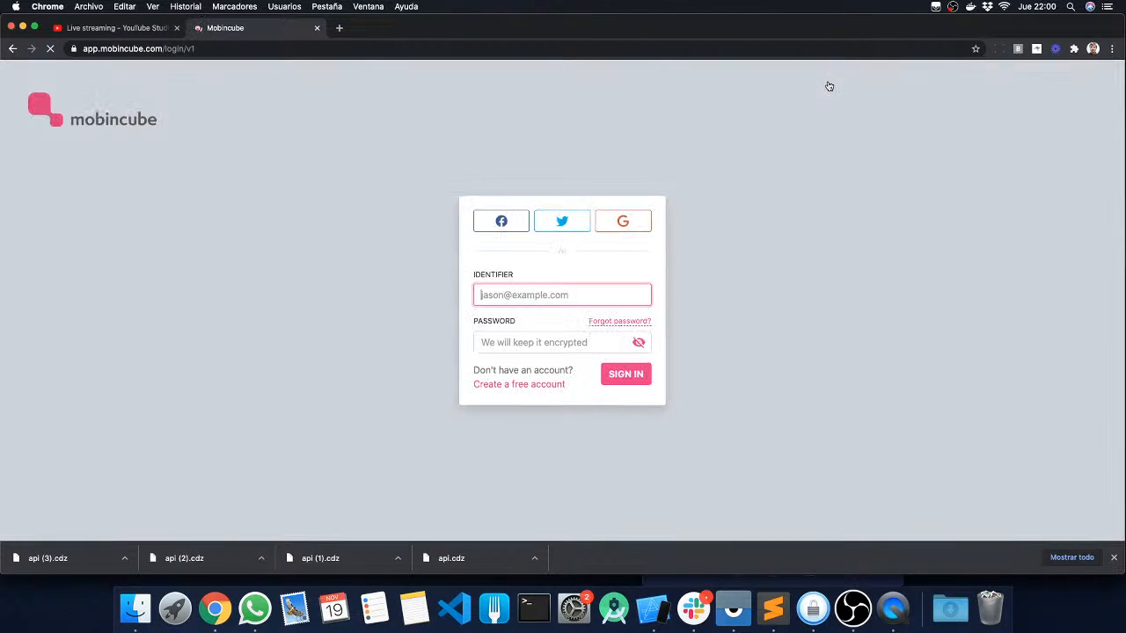
pyautogui.click(626, 374)
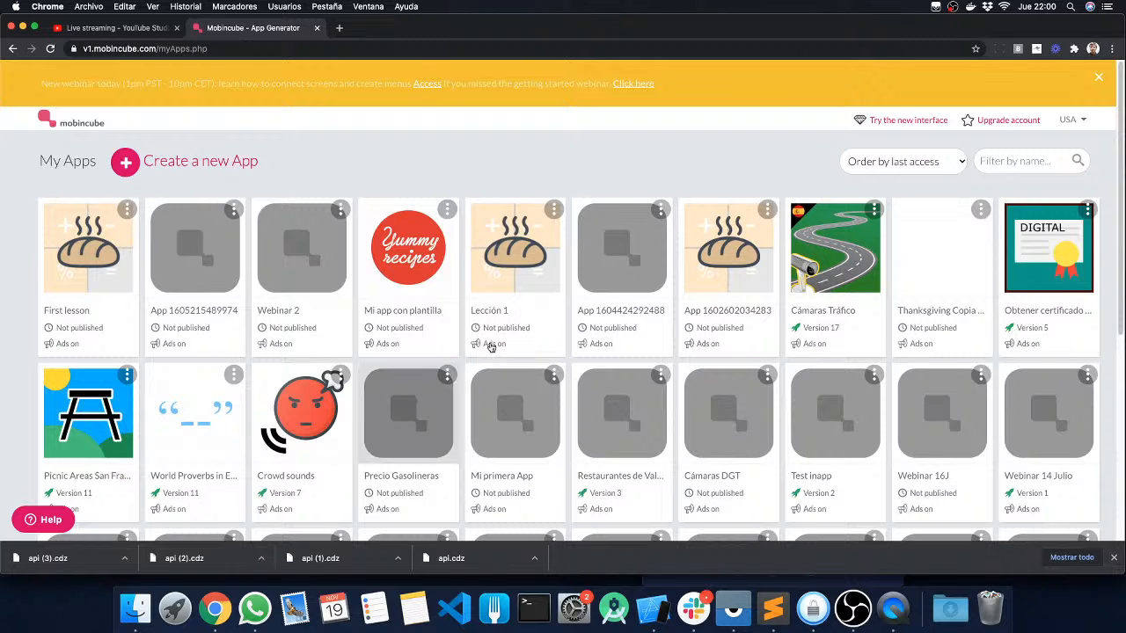
pyautogui.click(895, 128)
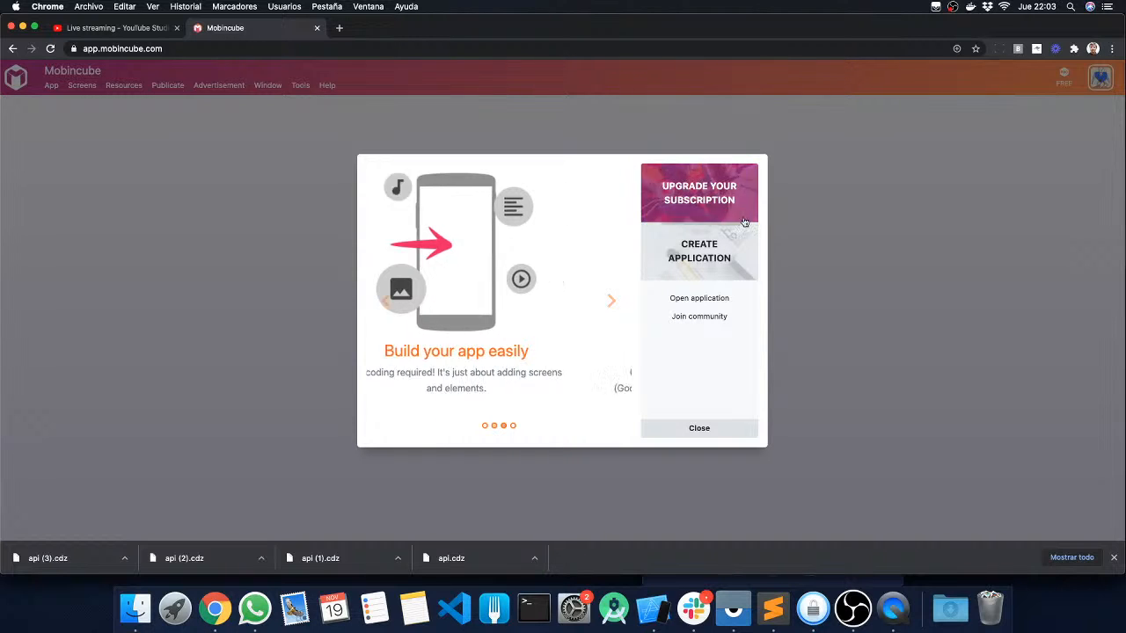
# Create a new application and name it Lesson 2.
pyautogui.click(696, 258)
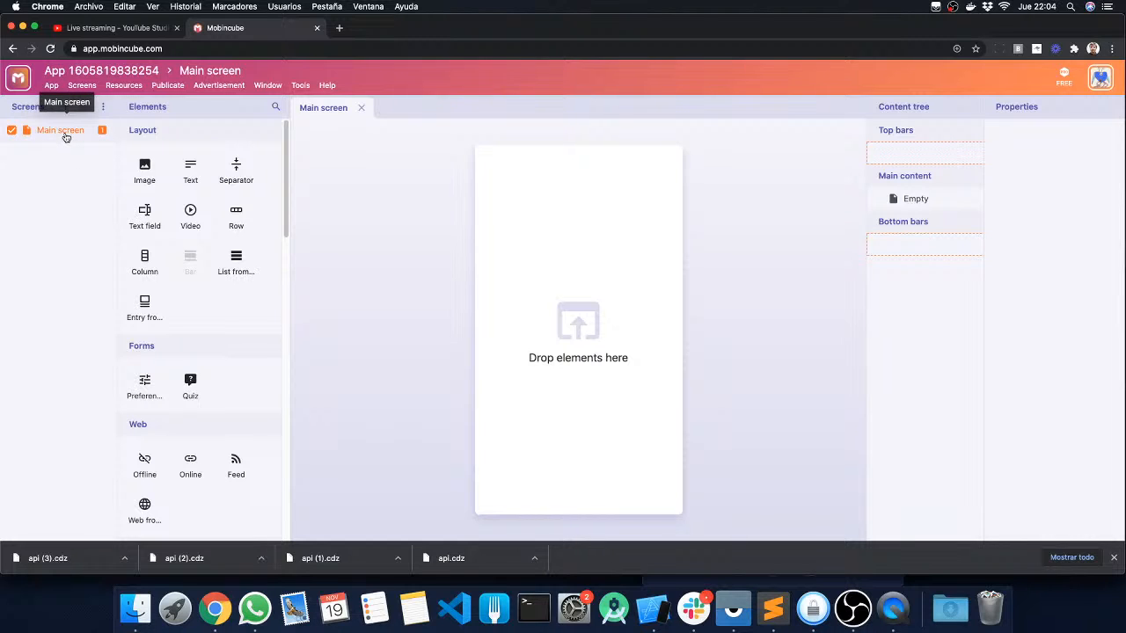
pyautogui.click(106, 72)
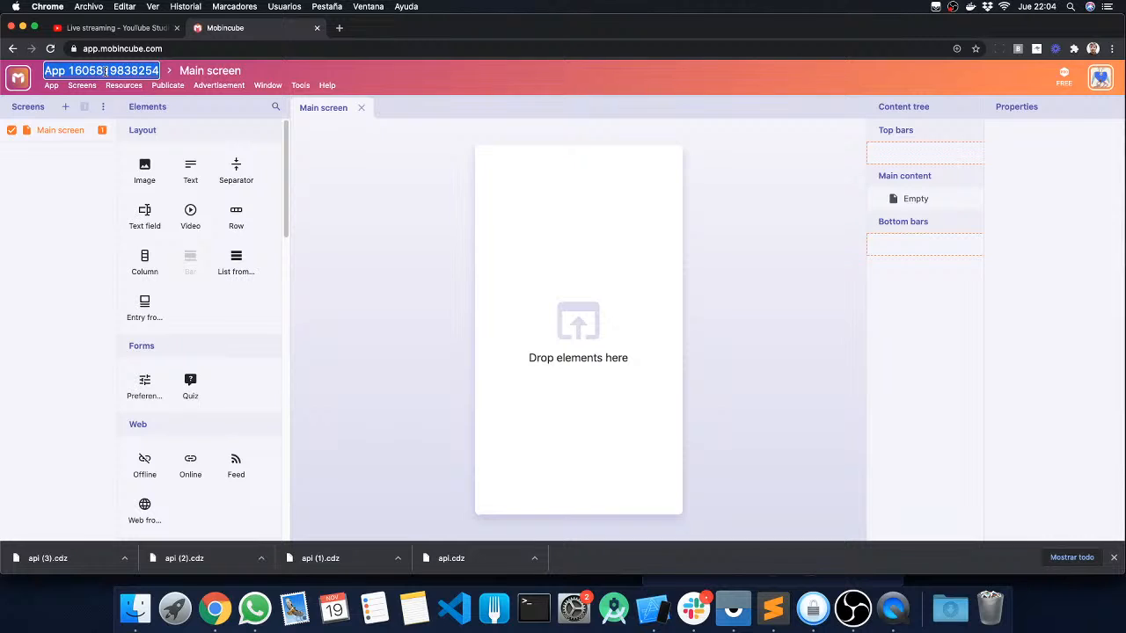
pyautogui.write('Lesson 2')
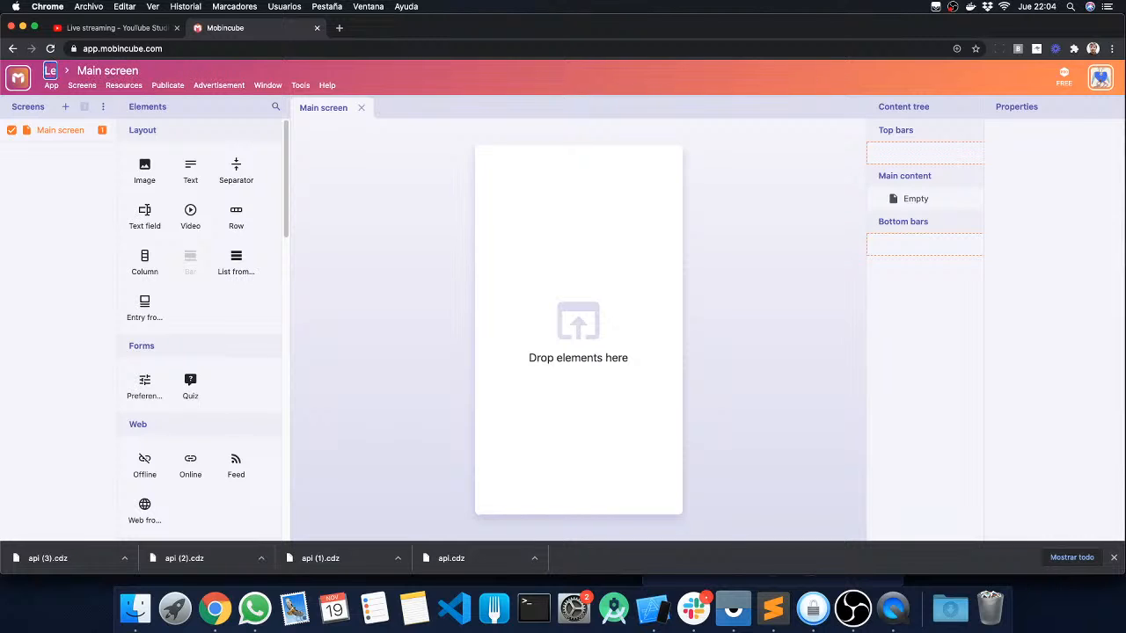
pyautogui.press('Return')
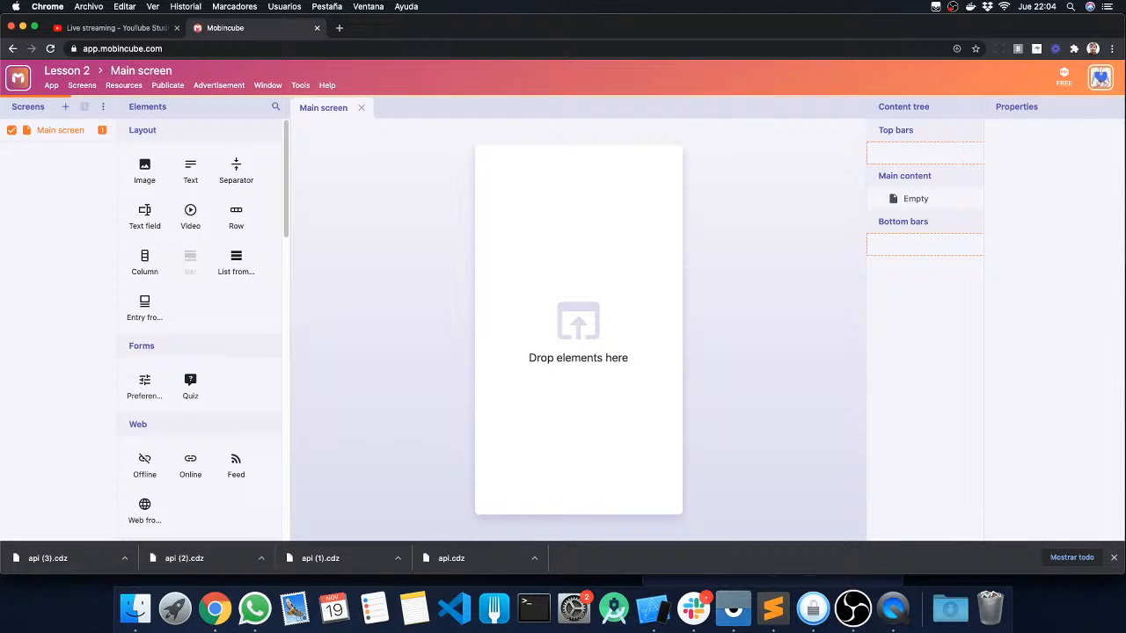
# Add a second screen to the app and name it screen2.
pyautogui.click(63, 107)
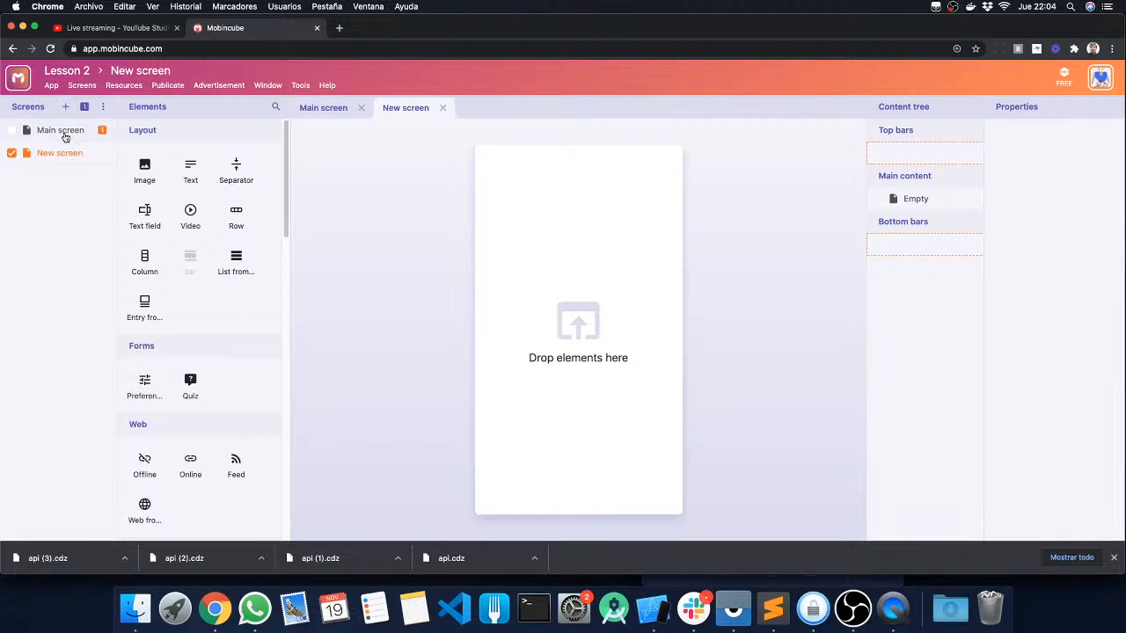
pyautogui.click(133, 75)
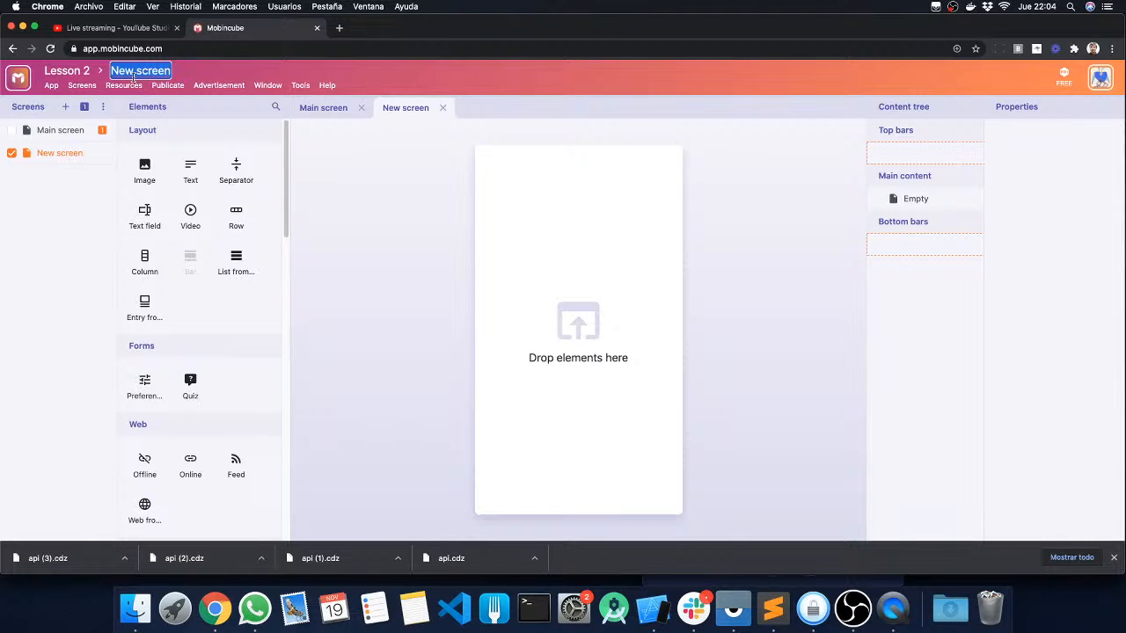
pyautogui.write('scre')
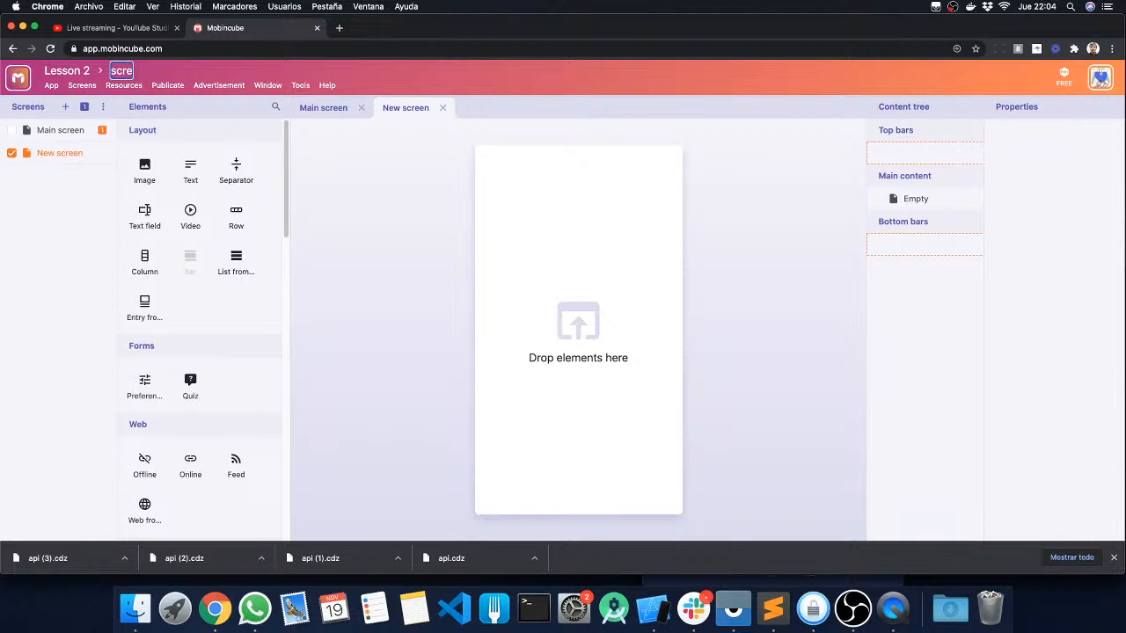
pyautogui.write('en2')
pyautogui.press('Return')
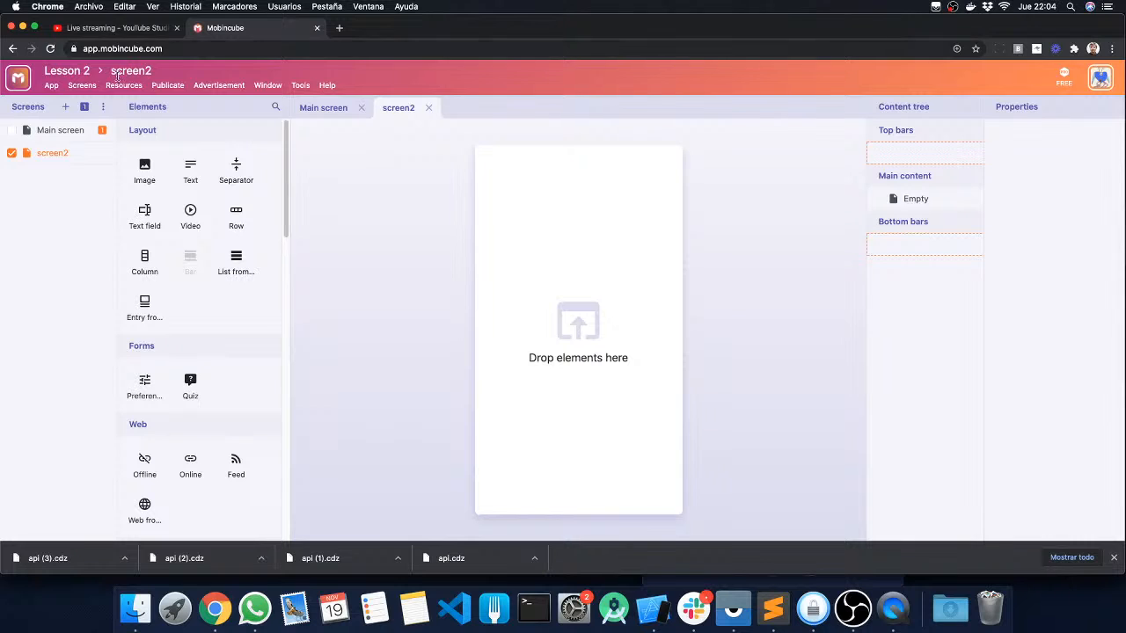
# Add an Image element to Main screen and fill it with iconfinder_draw_pencil_addicted_love_4043246.png from the desktop's images folder.
pyautogui.click(65, 132)
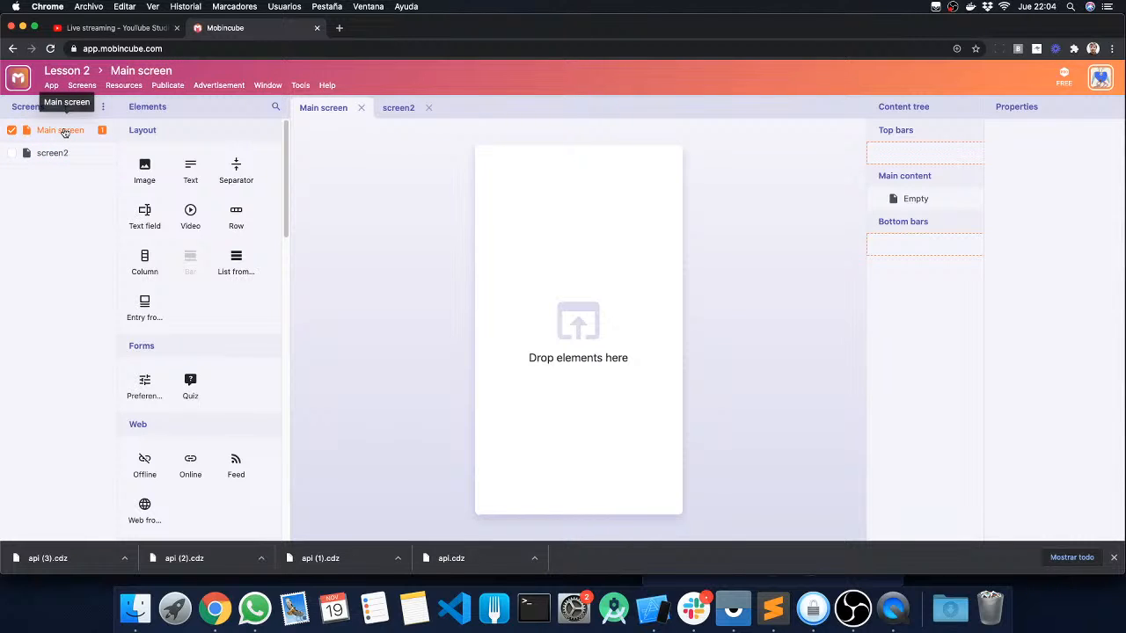
pyautogui.moveTo(144, 169); pyautogui.dragTo(615, 349)
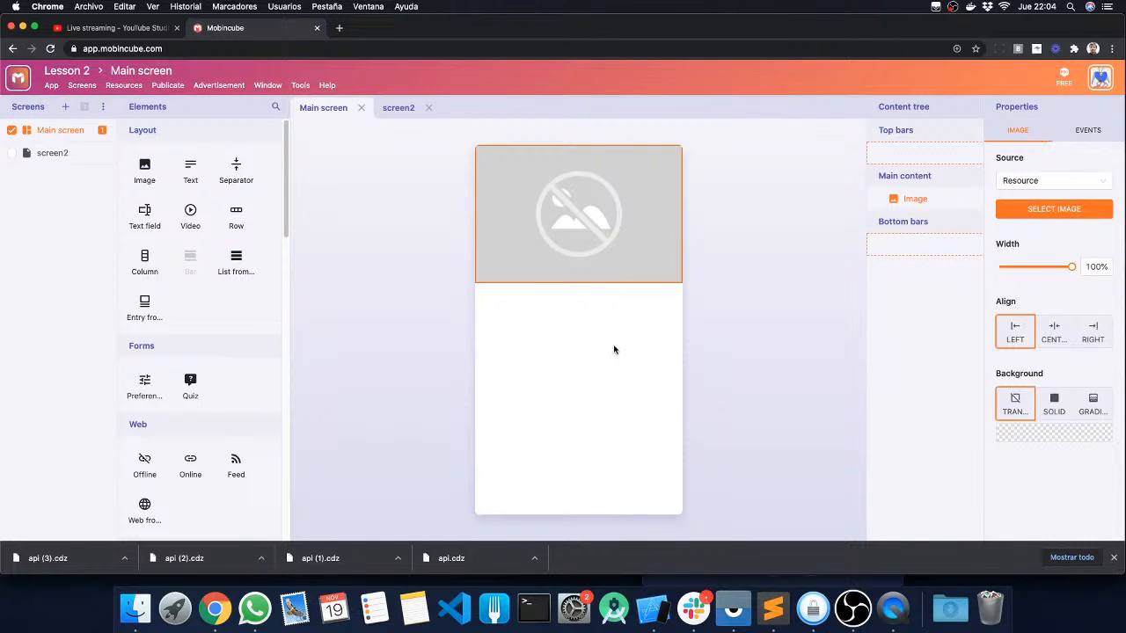
pyautogui.press('F11')
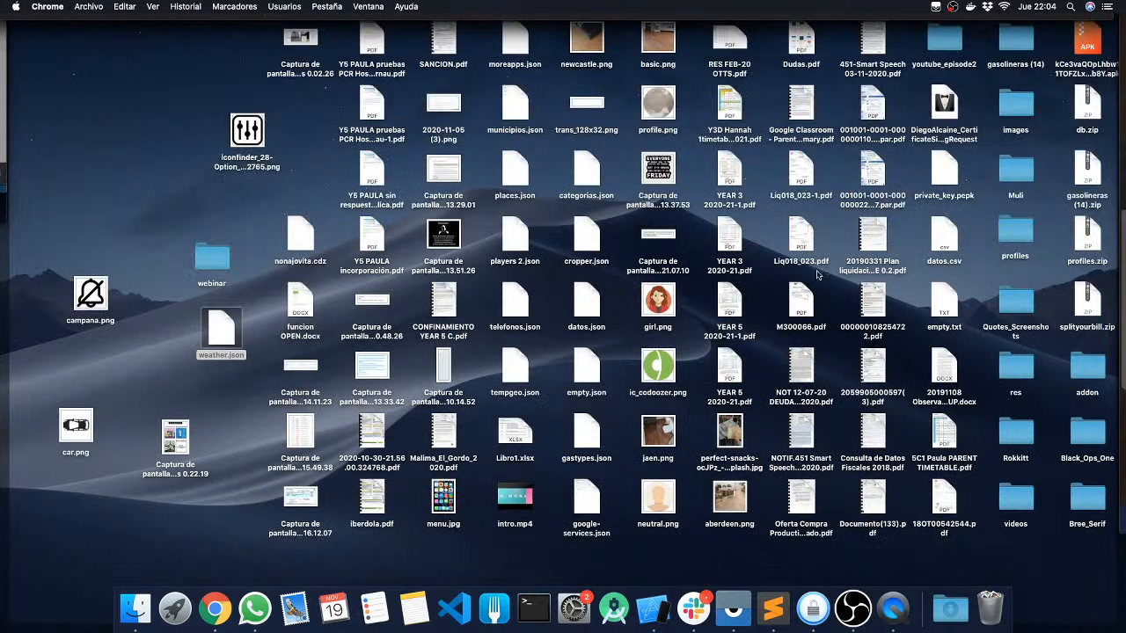
pyautogui.click(1027, 376)
pyautogui.doubleClick(1027, 377)
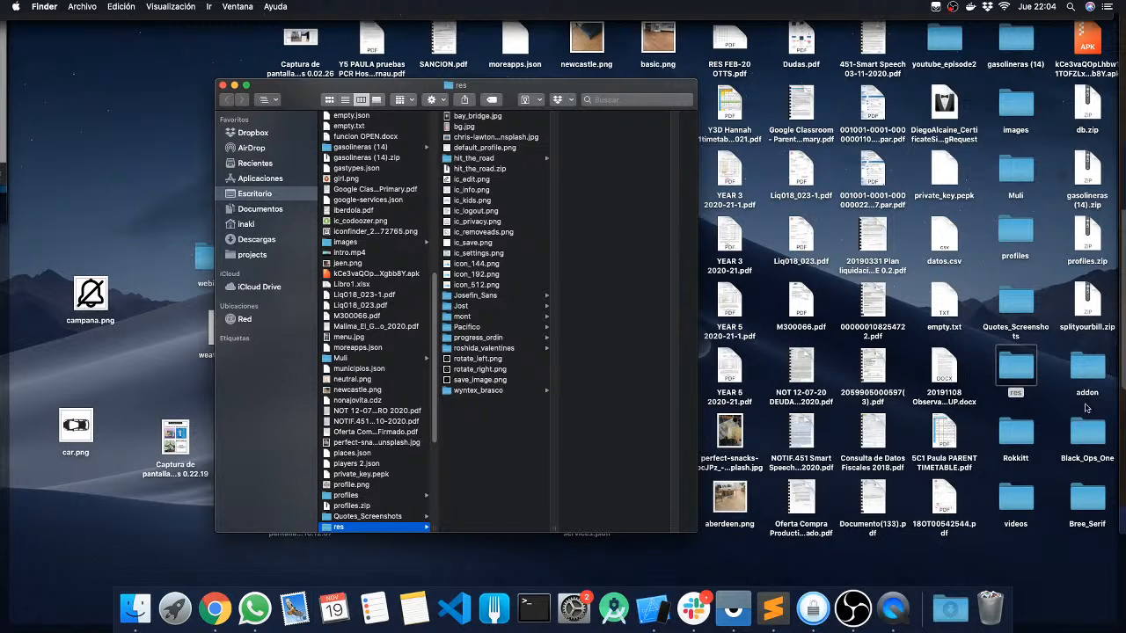
pyautogui.click(1013, 104)
pyautogui.doubleClick(1013, 103)
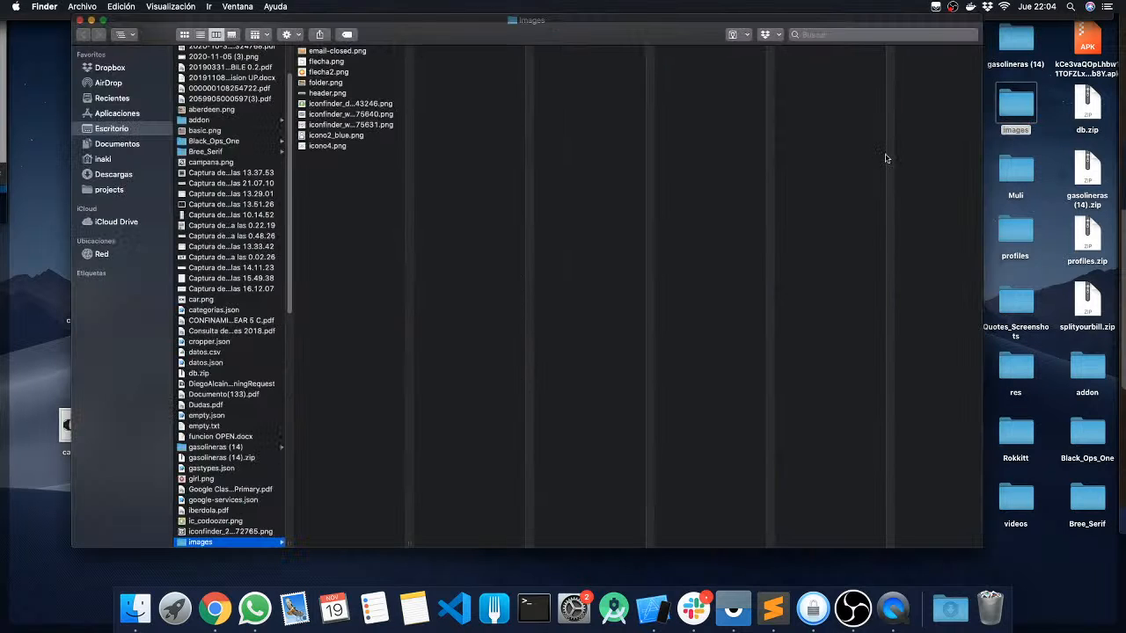
pyautogui.click(320, 63)
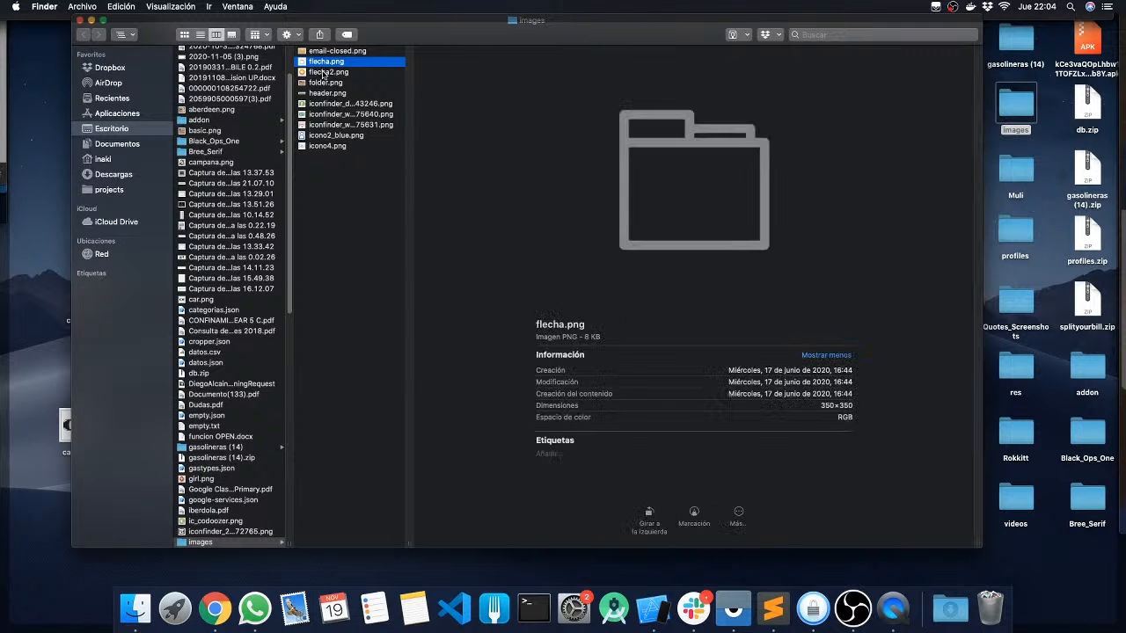
pyautogui.click(323, 104)
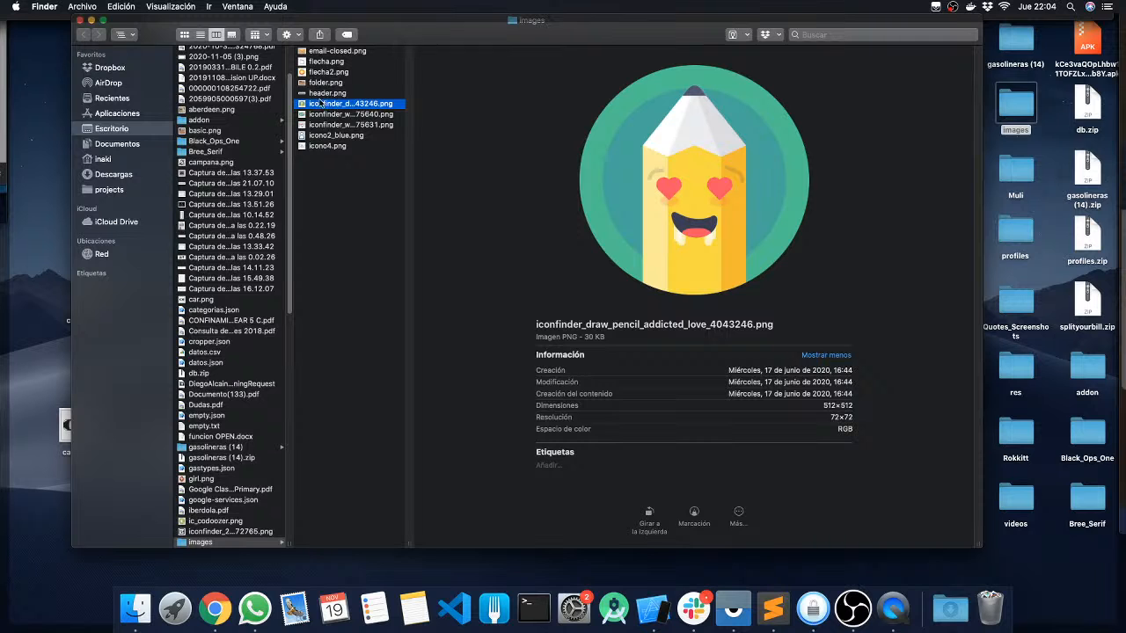
pyautogui.moveTo(320, 105)
pyautogui.mouseDown()
pyautogui.moveTo(420, 326)
pyautogui.moveTo(4, 330)
pyautogui.moveTo(9, 339)
pyautogui.moveTo(392, 355)
pyautogui.moveTo(518, 326)
pyautogui.moveTo(559, 361)
pyautogui.moveTo(341, 295)
pyautogui.moveTo(668, 398)
pyautogui.moveTo(589, 354)
pyautogui.mouseUp()
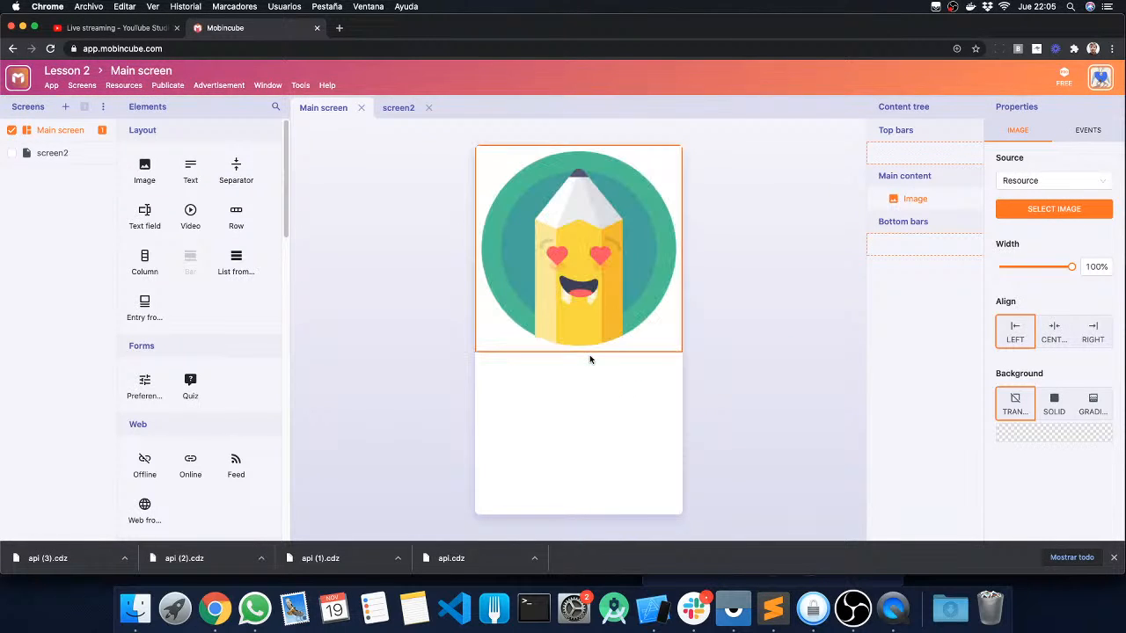
# Set the pencil image's width to 61% and align it to the centre.
pyautogui.click(753, 279)
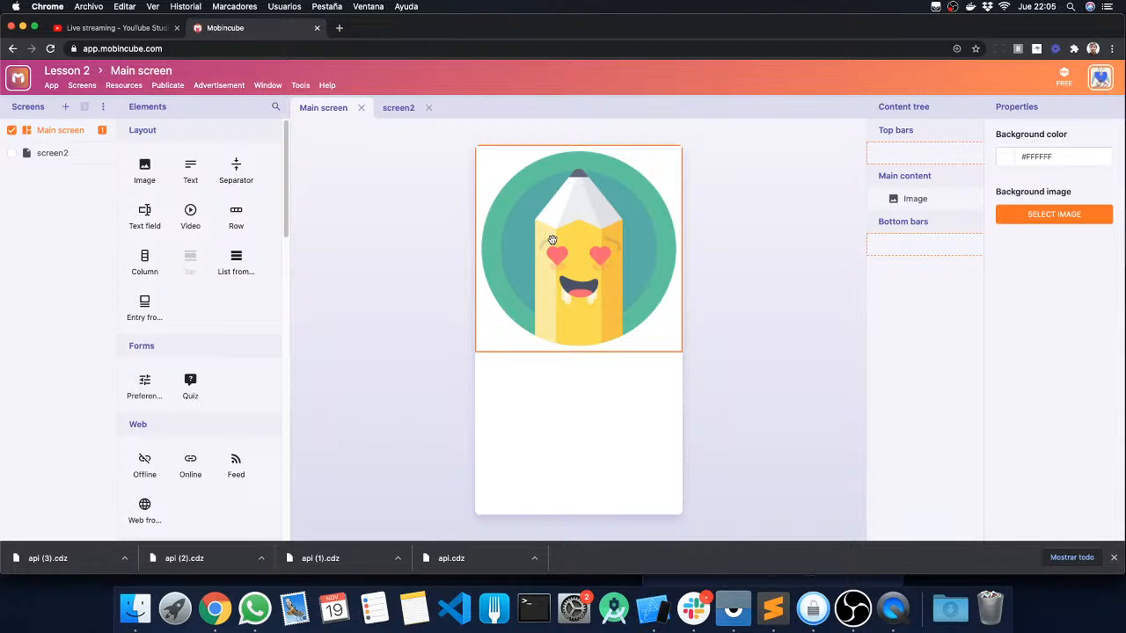
pyautogui.click(565, 269)
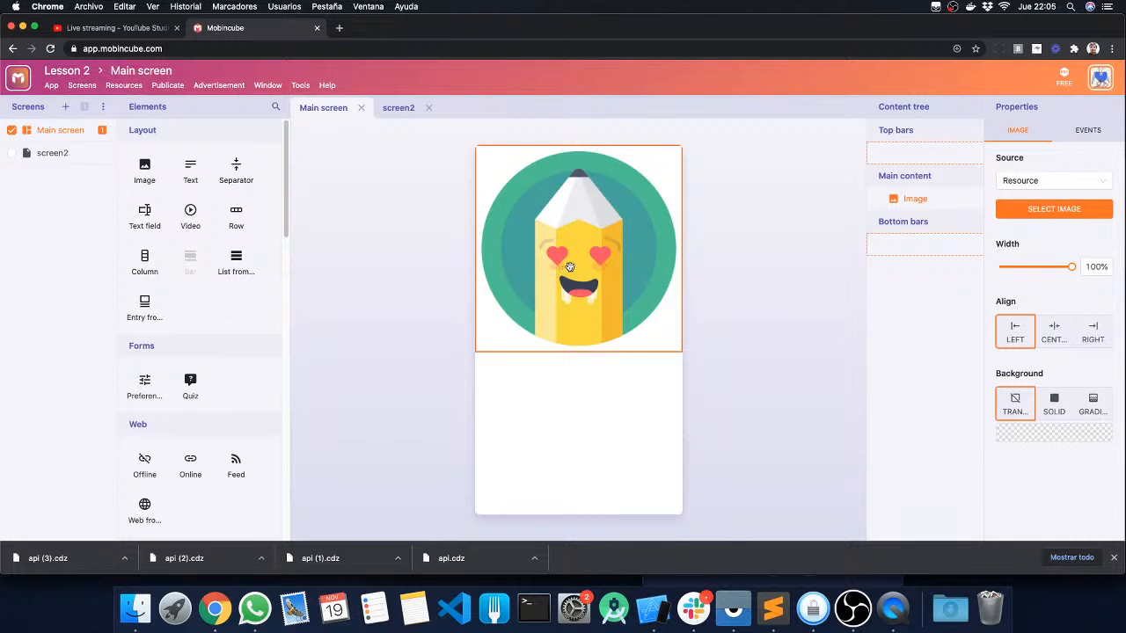
pyautogui.click(768, 273)
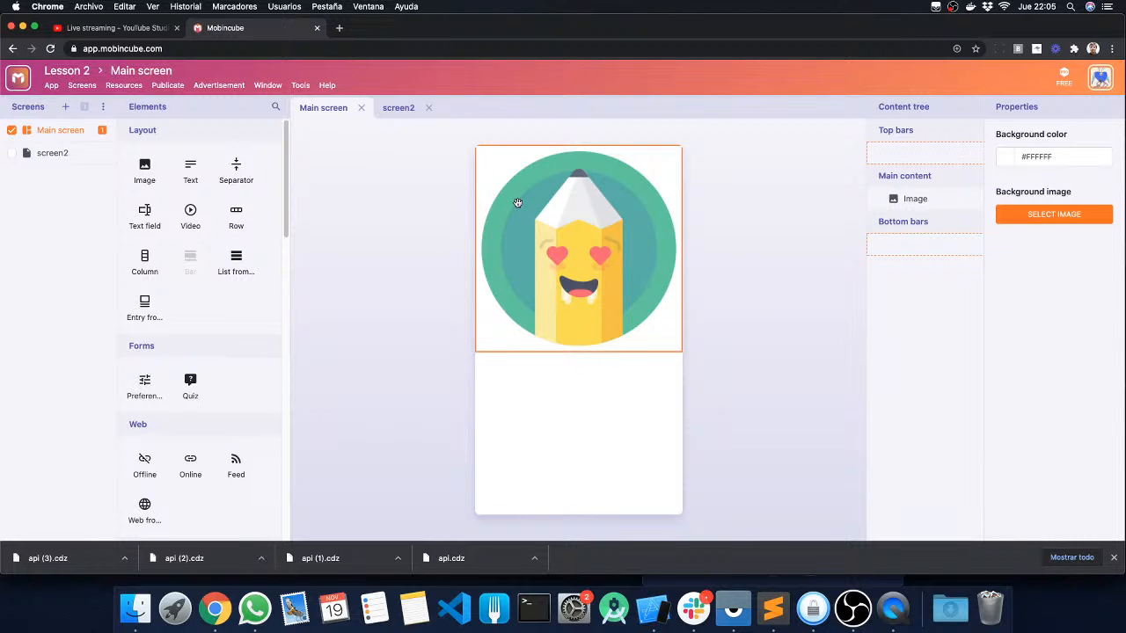
pyautogui.click(587, 243)
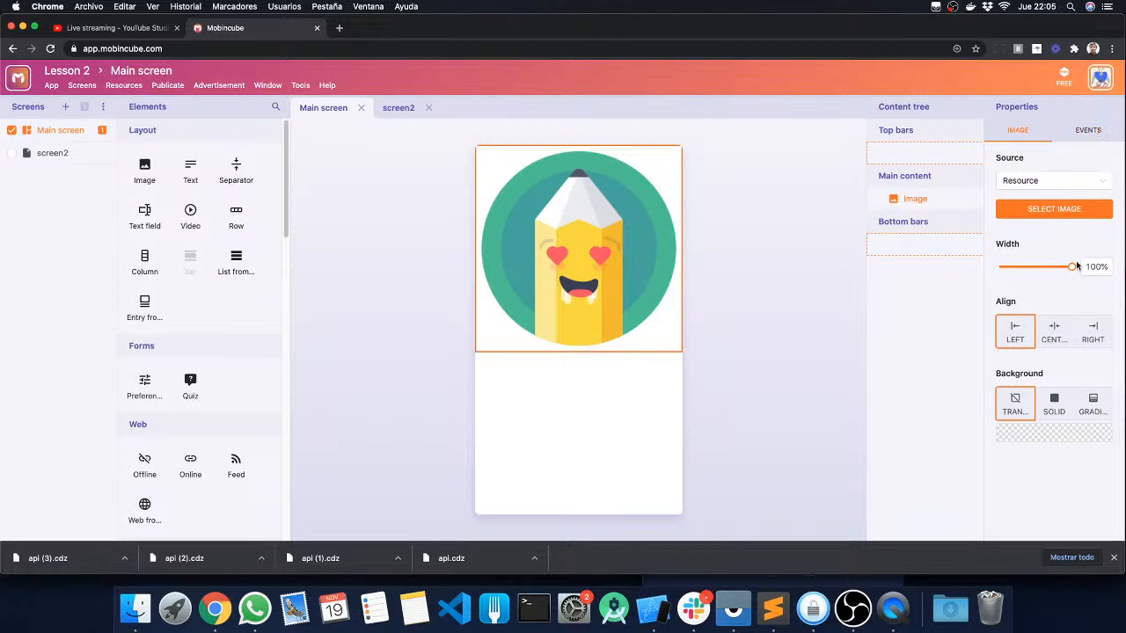
pyautogui.moveTo(1071, 267); pyautogui.dragTo(1038, 267)
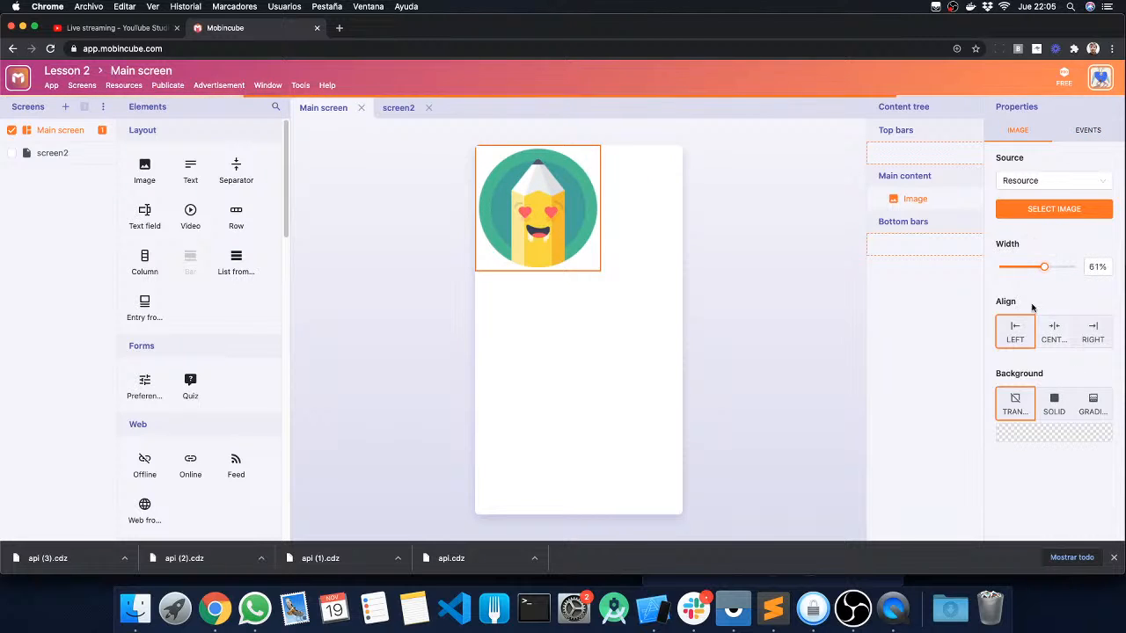
pyautogui.click(1051, 331)
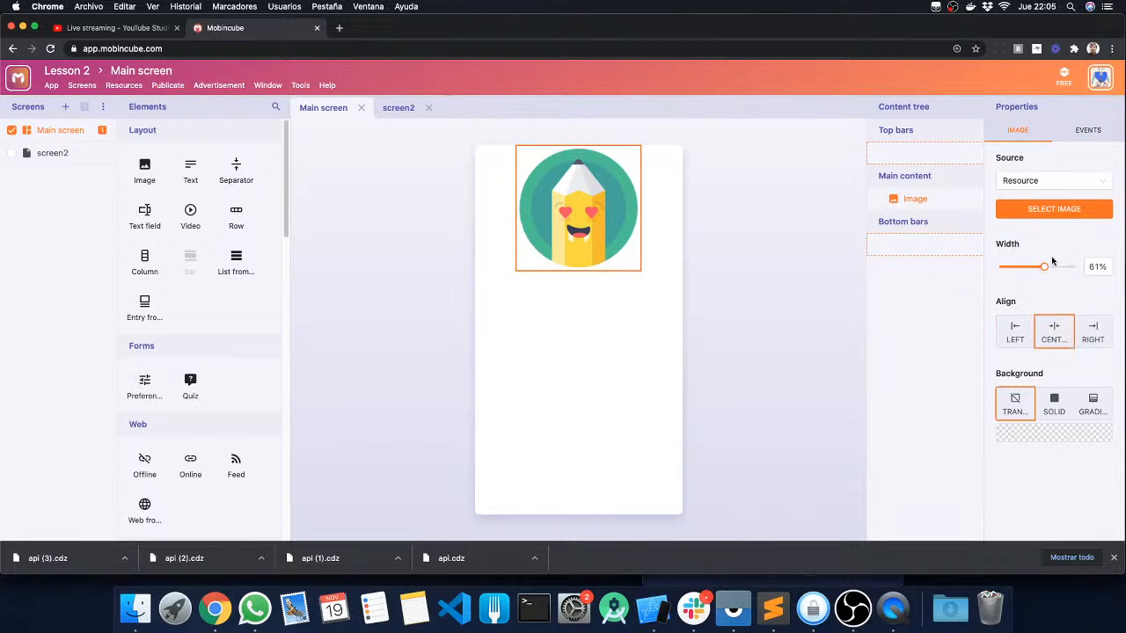
# Set the pencil image's on-touch action to Open screen.
pyautogui.click(1087, 132)
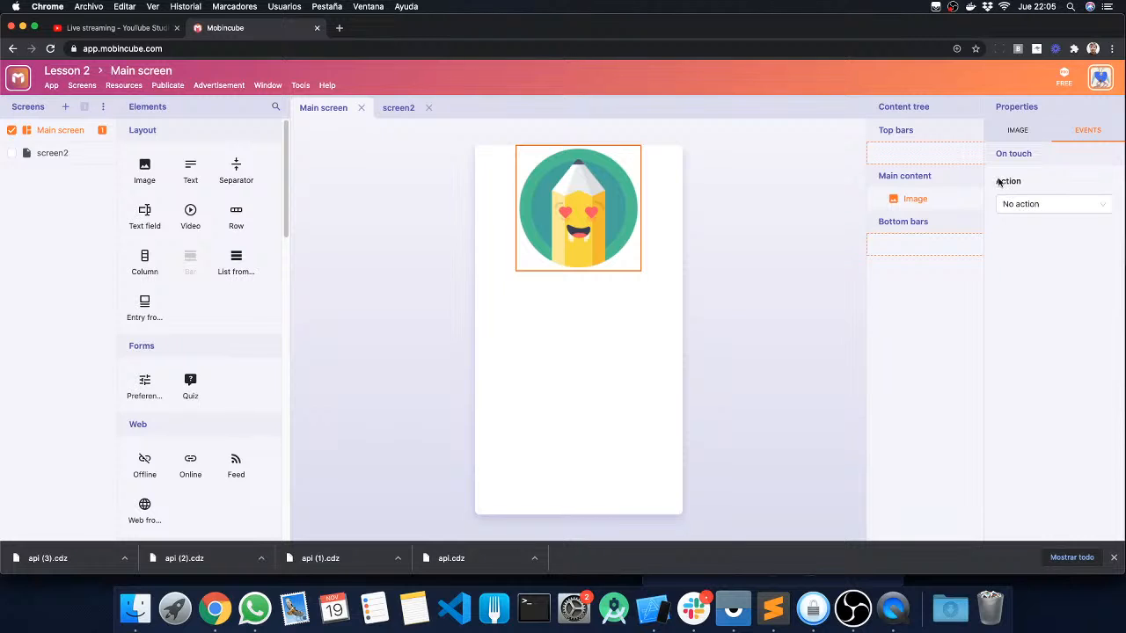
pyautogui.click(1043, 207)
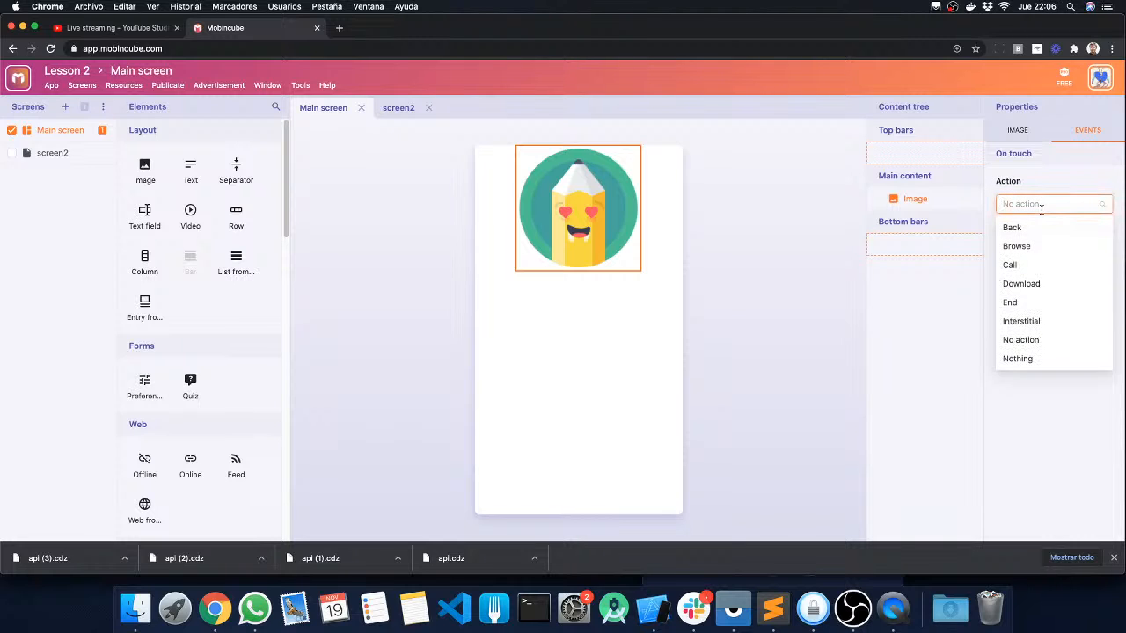
pyautogui.scroll(-3, 1046, 273)
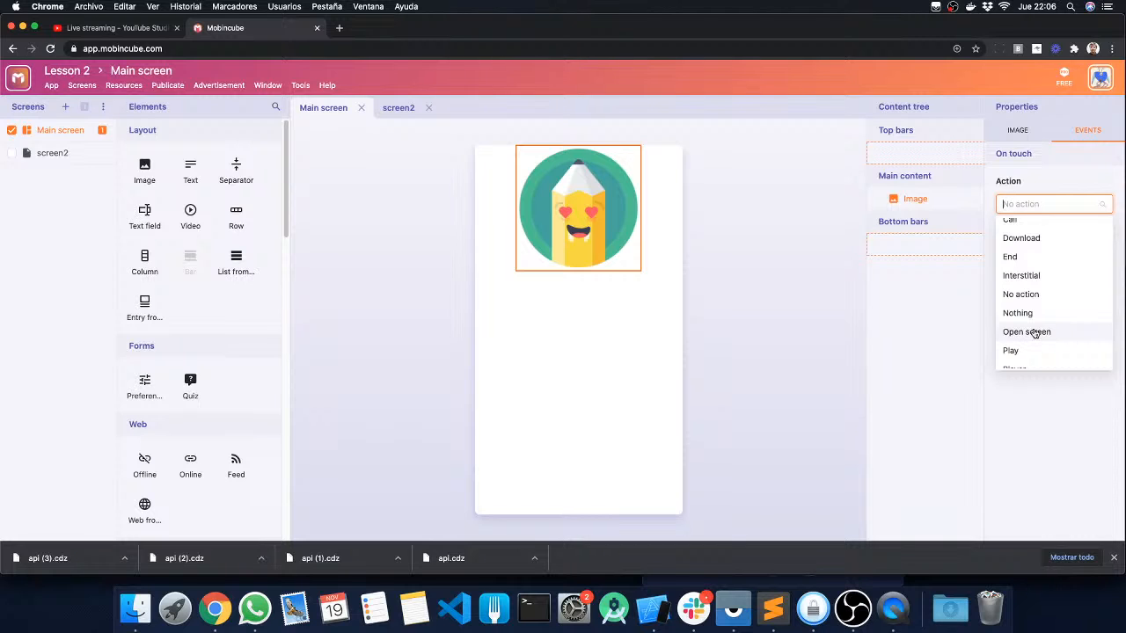
pyautogui.click(1034, 332)
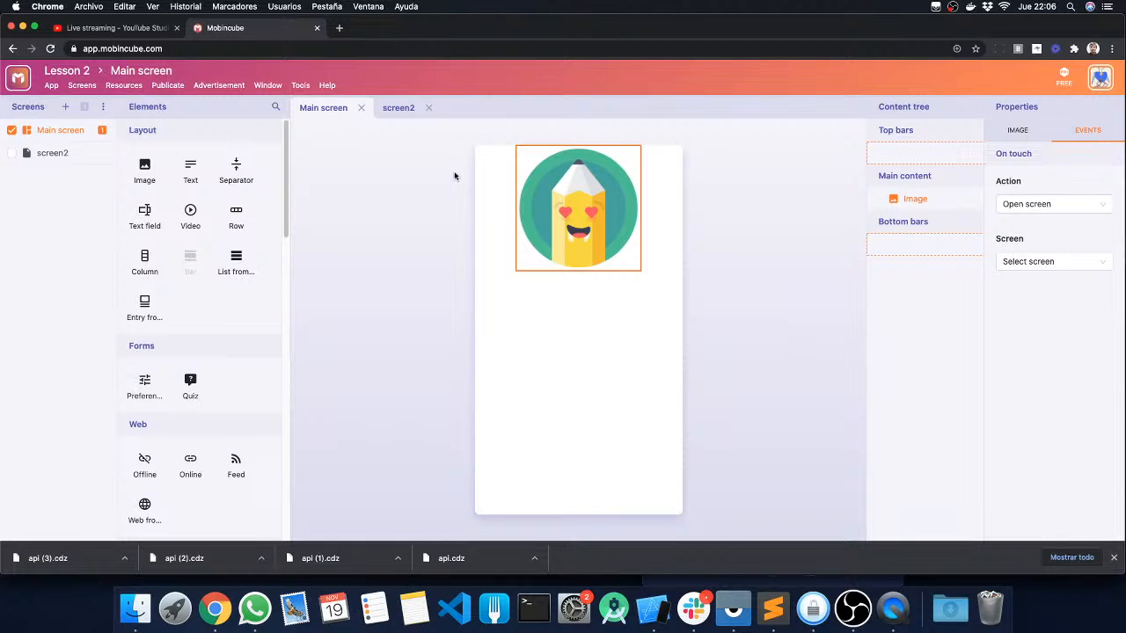
# Add a Text element reading "This is screen 2" to the second screen and reduce its width slightly.
pyautogui.click(42, 153)
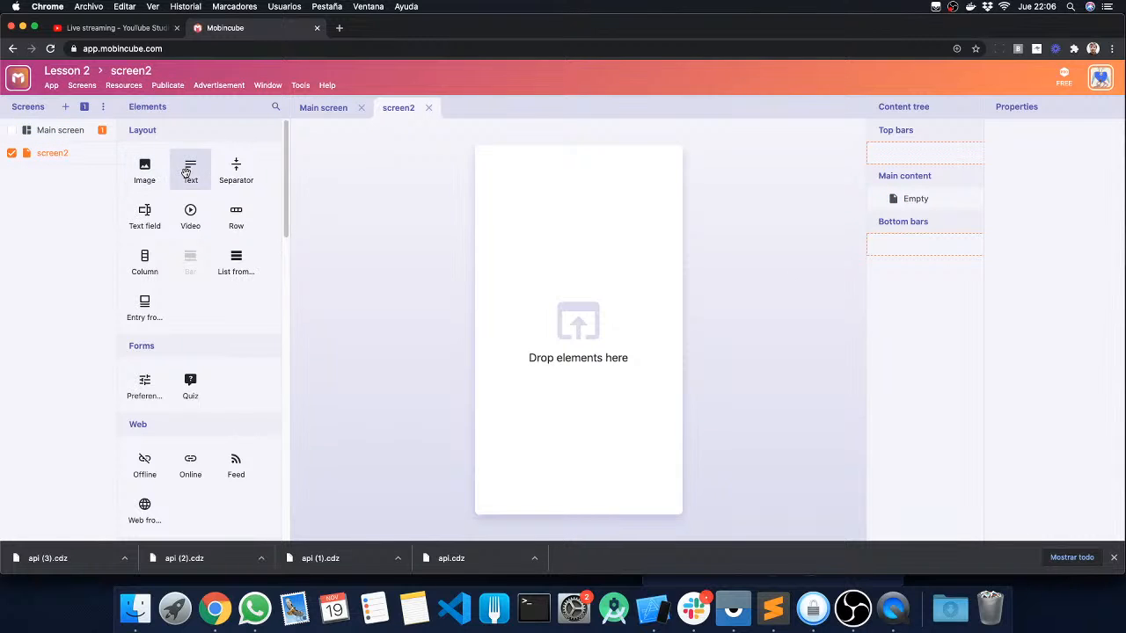
pyautogui.moveTo(188, 166); pyautogui.dragTo(568, 293)
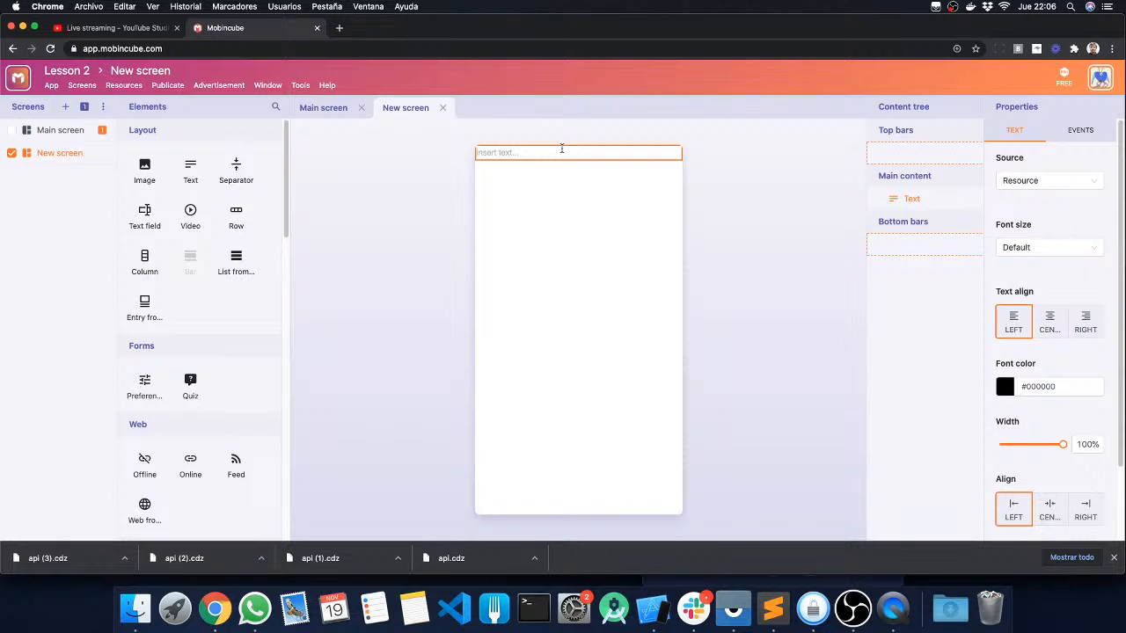
pyautogui.write('This is screen 2')
pyautogui.press('Return')
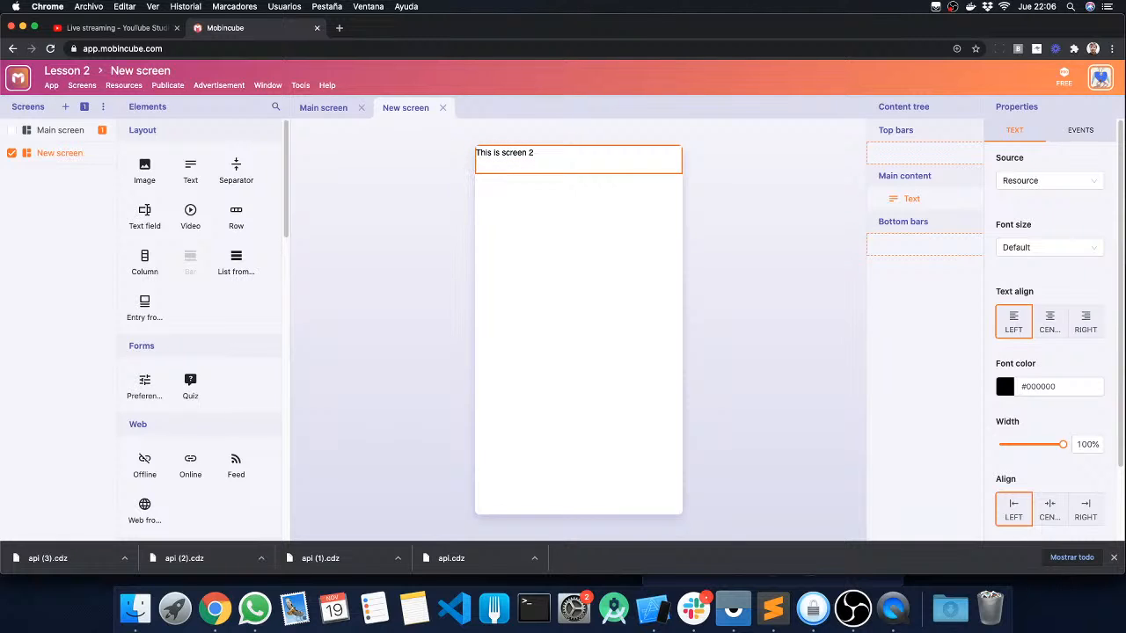
pyautogui.press('BackSpace')
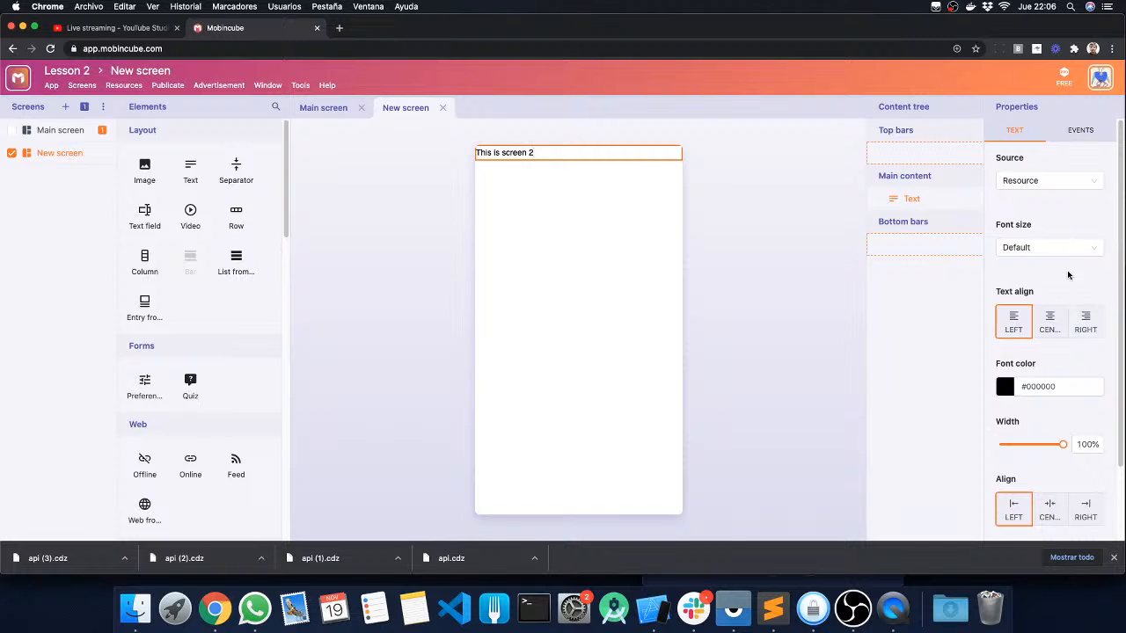
pyautogui.moveTo(1061, 445); pyautogui.dragTo(1058, 448)
pyautogui.click(769, 325)
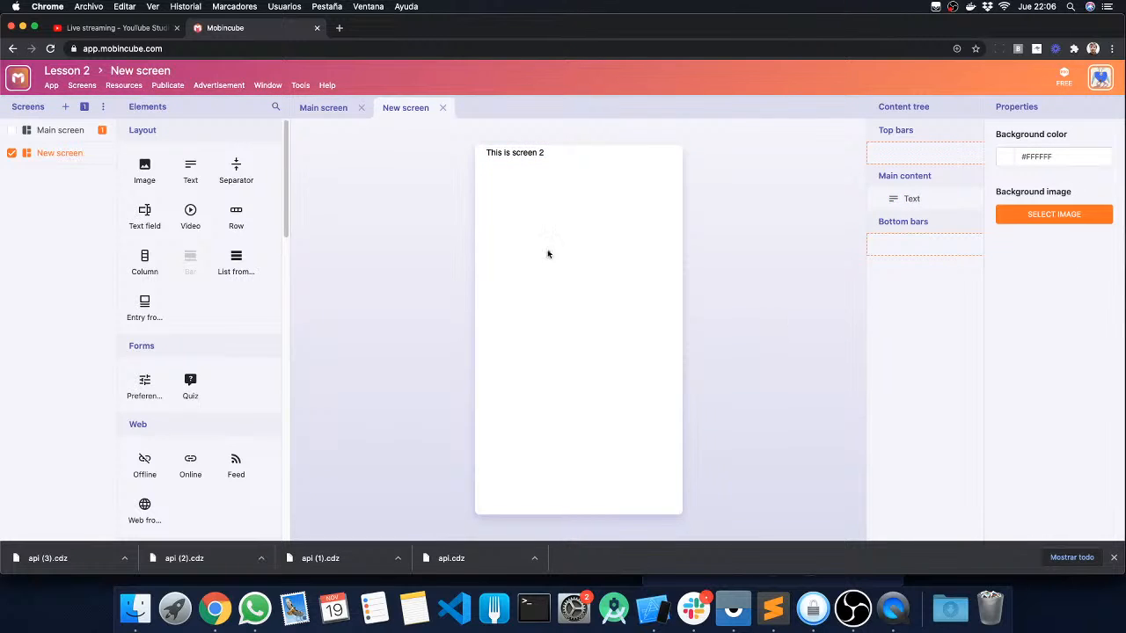
# Replace the content of Main screen with a Basic menu element, accepting the loss of the existing image.
pyautogui.click(48, 132)
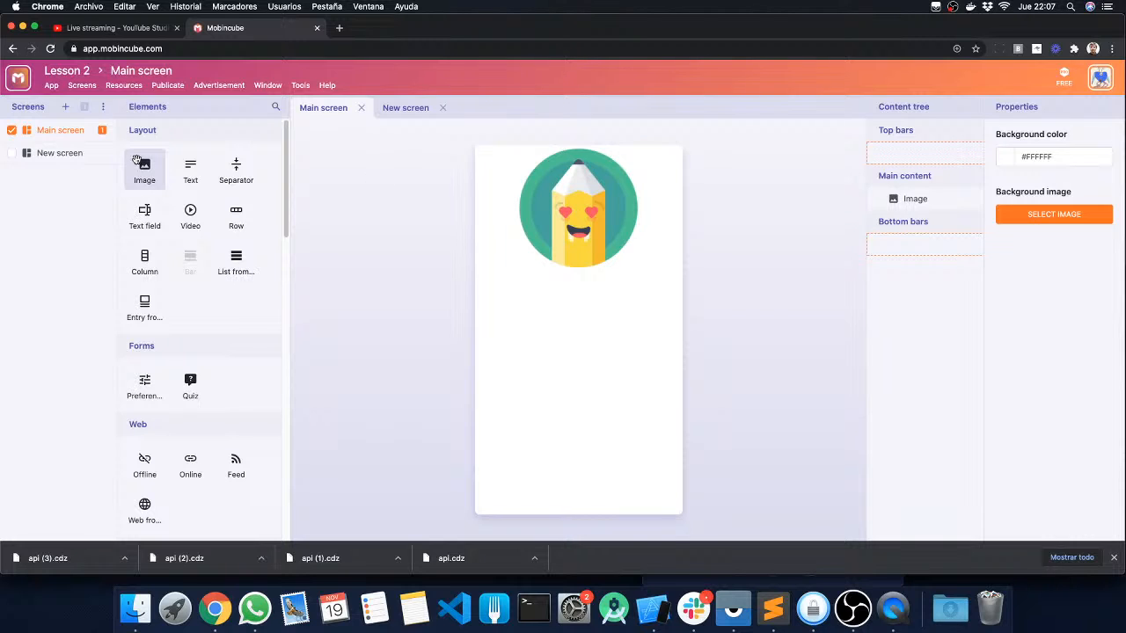
pyautogui.scroll(-5, 206, 254)
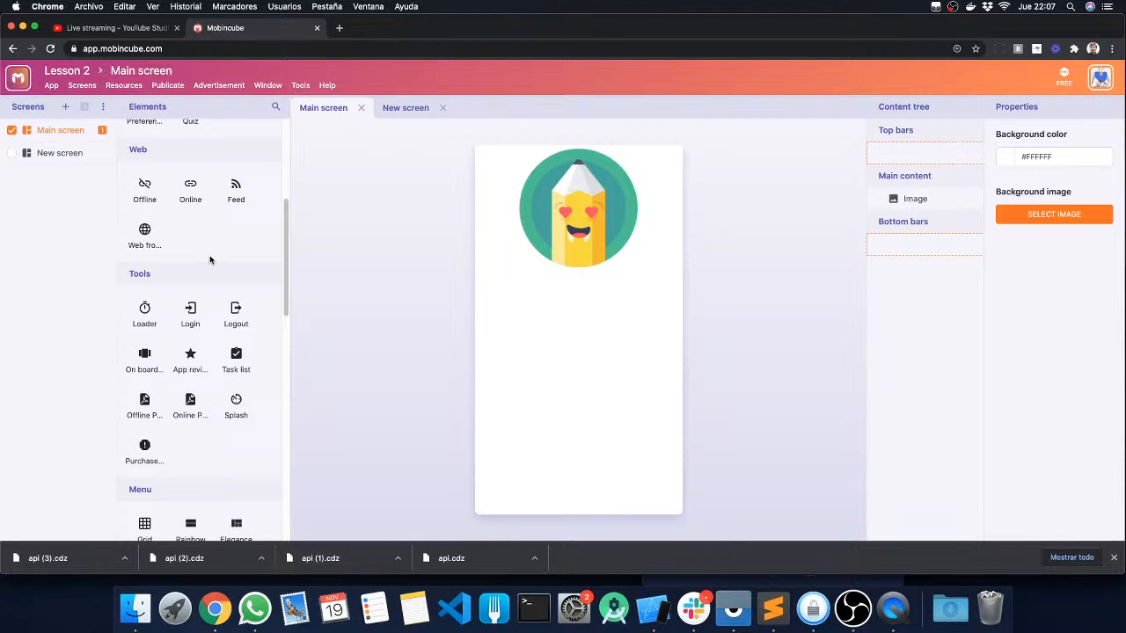
pyautogui.scroll(-4, 209, 257)
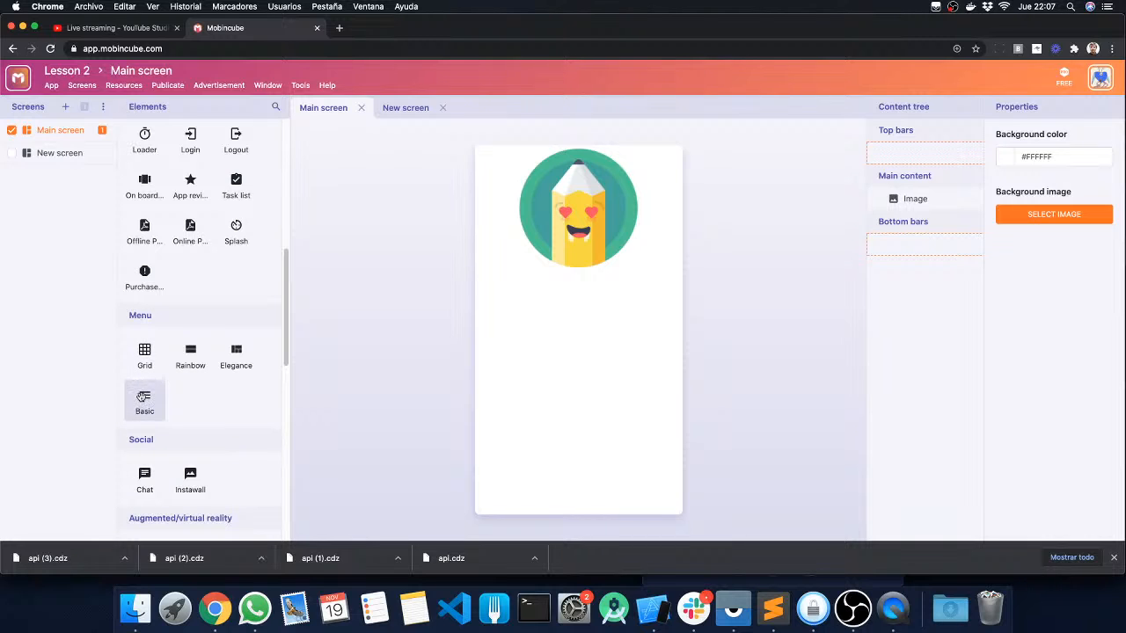
pyautogui.moveTo(145, 401); pyautogui.dragTo(593, 296)
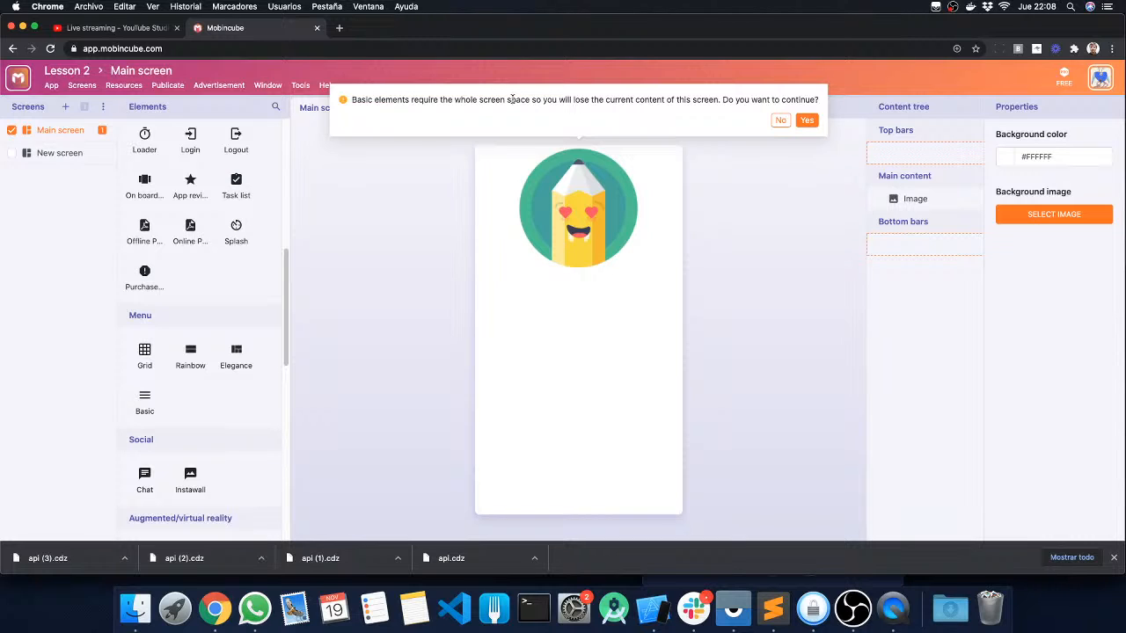
pyautogui.click(805, 123)
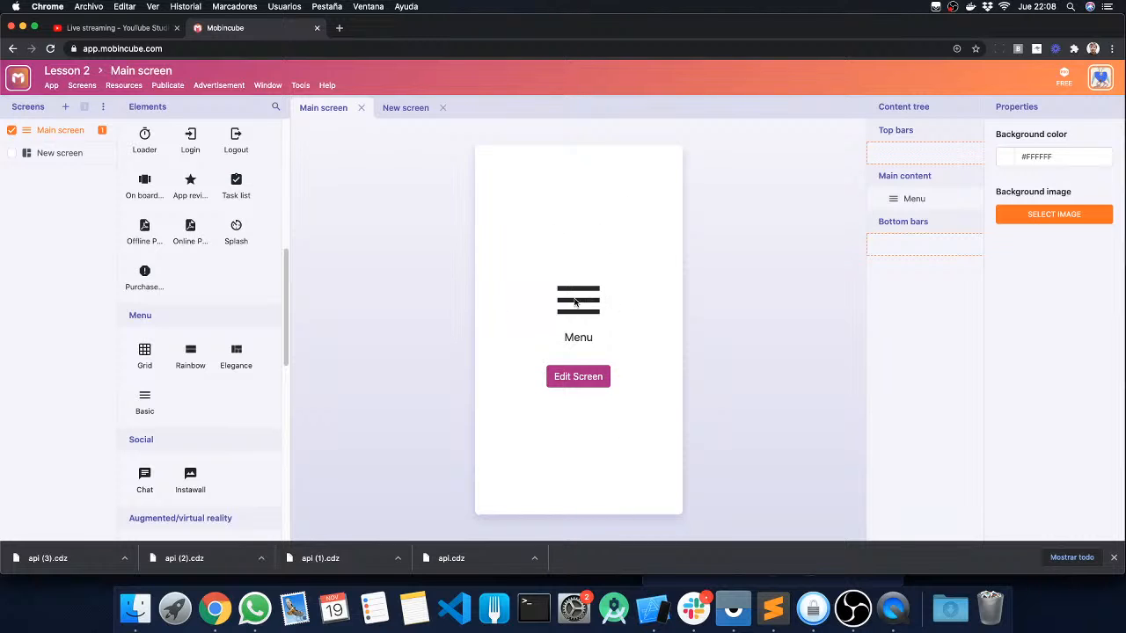
# Open the Main screen menu for editing and add three empty options to it.
pyautogui.click(578, 378)
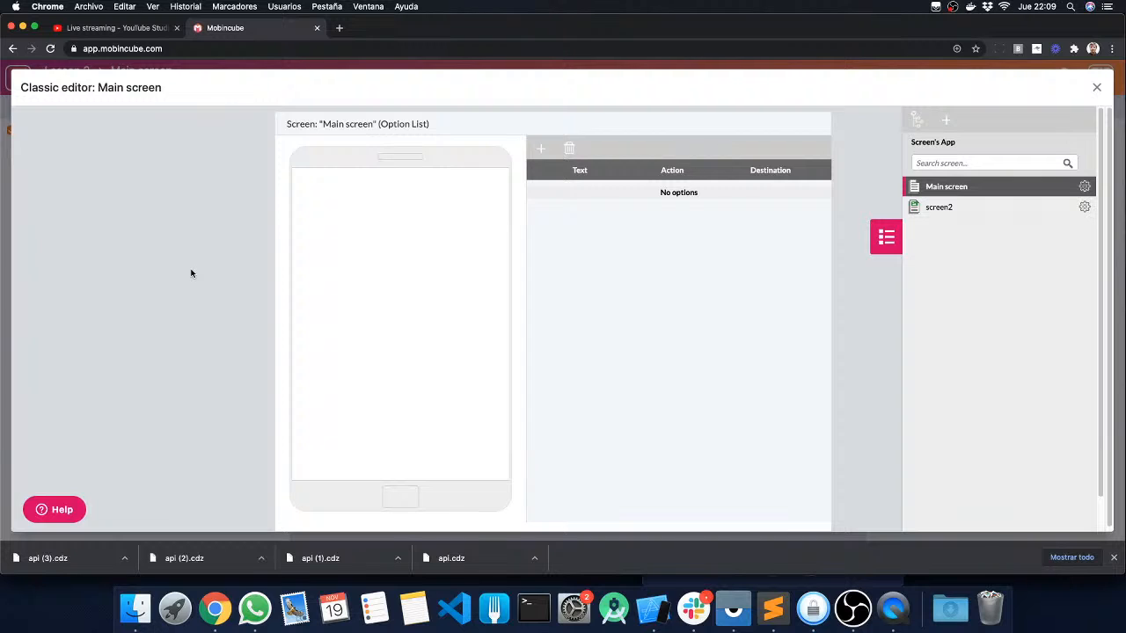
pyautogui.click(541, 150)
pyautogui.click(541, 149)
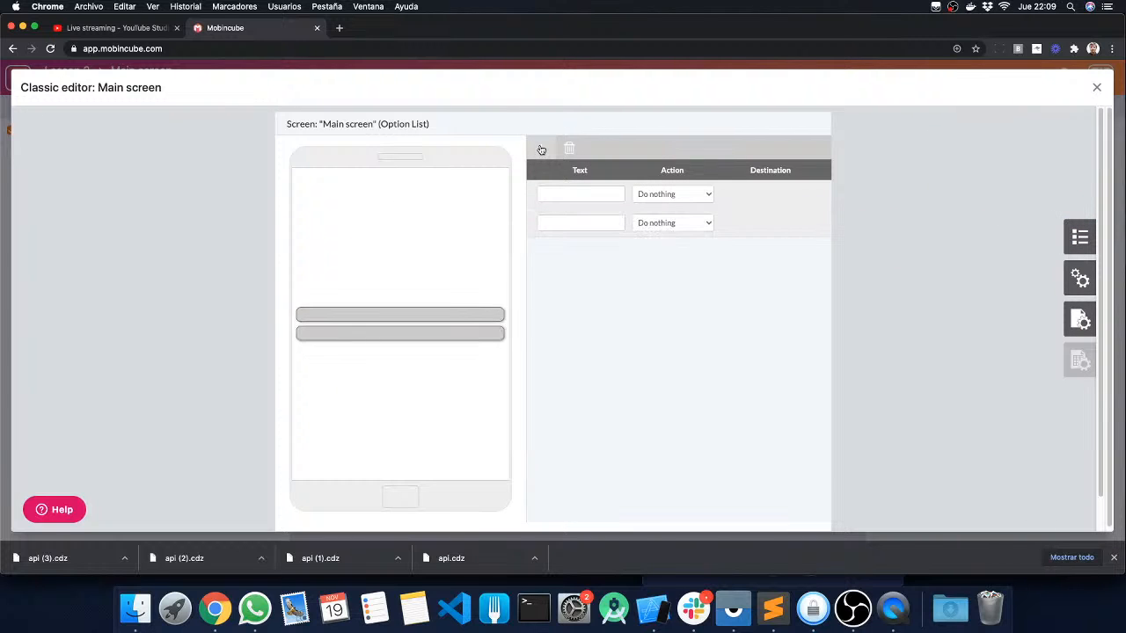
pyautogui.click(541, 150)
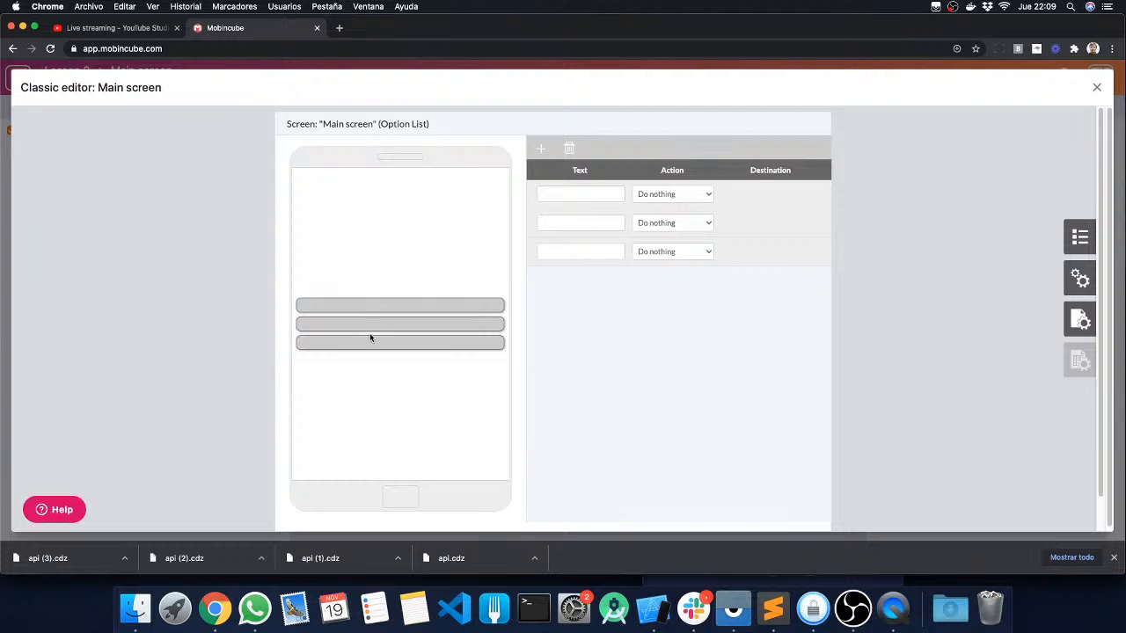
# Name the first option "Image menu" and make it go to a new screen called imagemenu.
pyautogui.click(561, 191)
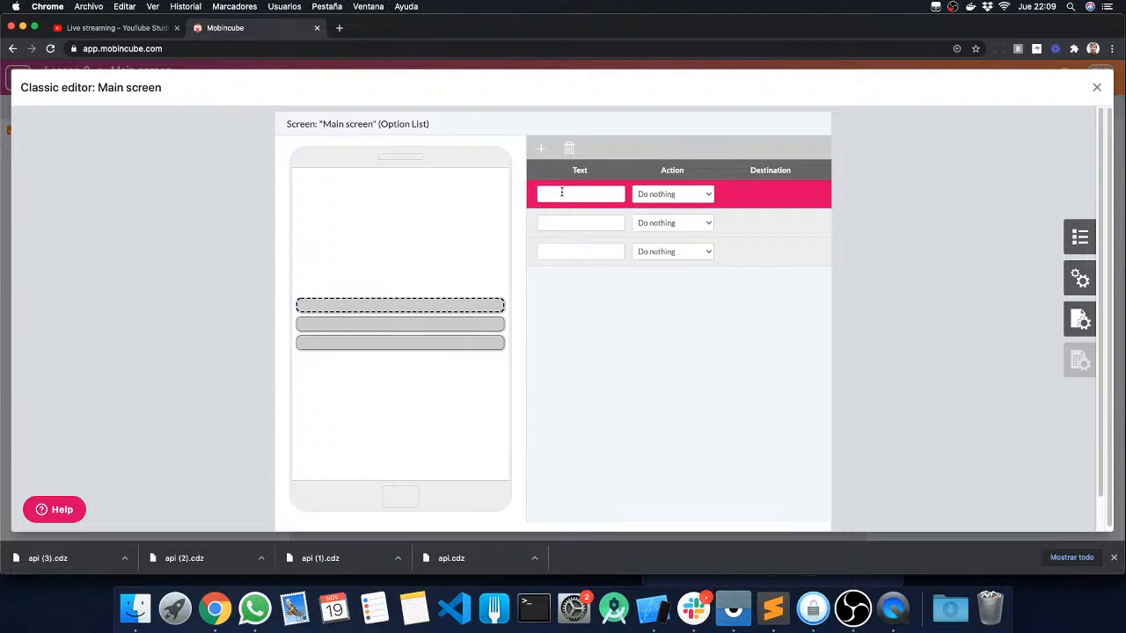
pyautogui.write('Image menu')
pyautogui.click(672, 194)
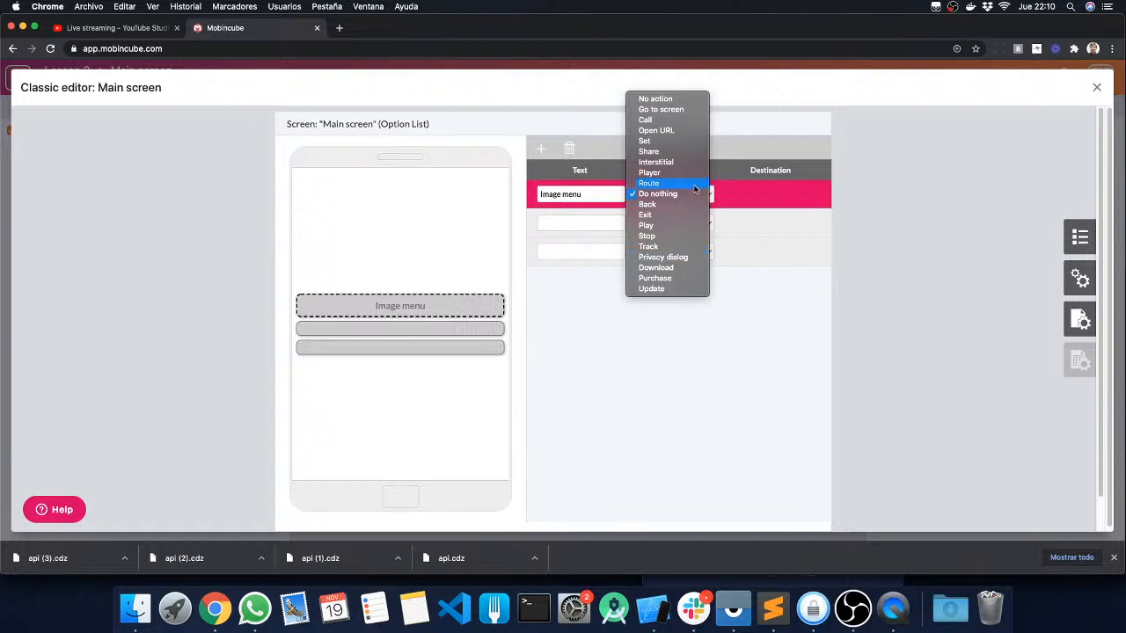
pyautogui.click(667, 110)
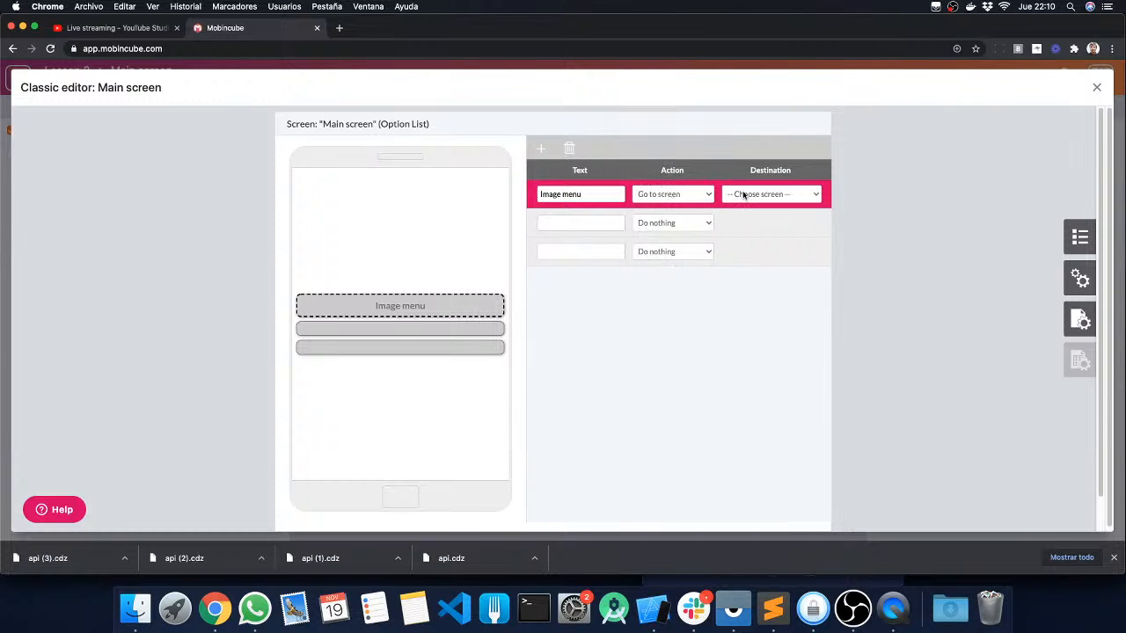
pyautogui.click(743, 194)
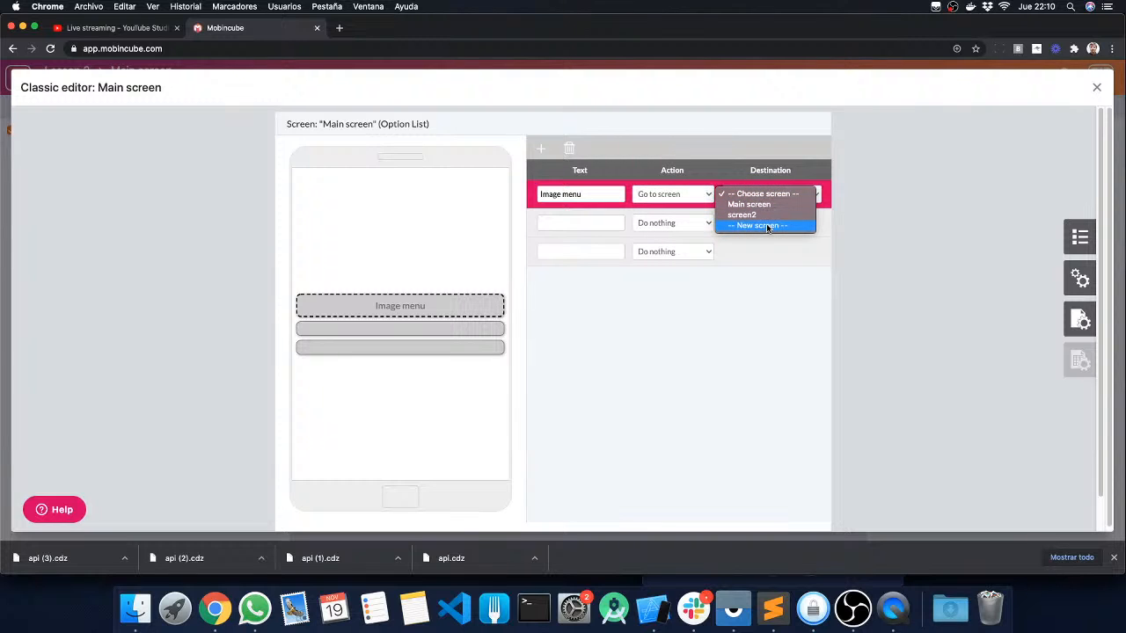
pyautogui.click(766, 225)
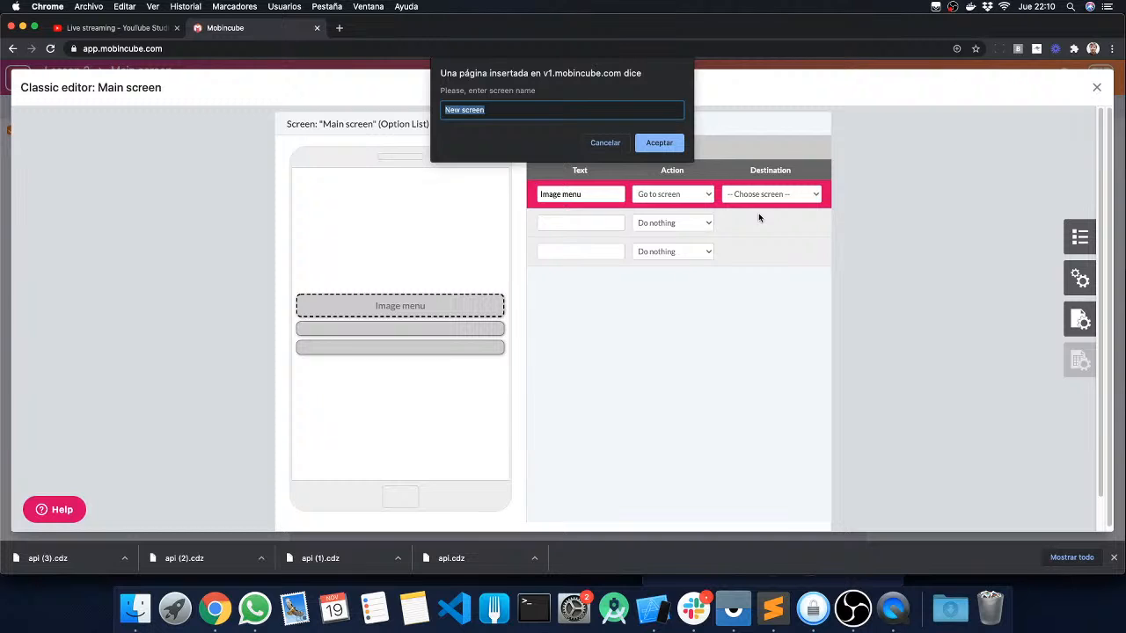
pyautogui.write('imagemenu')
pyautogui.press('Return')
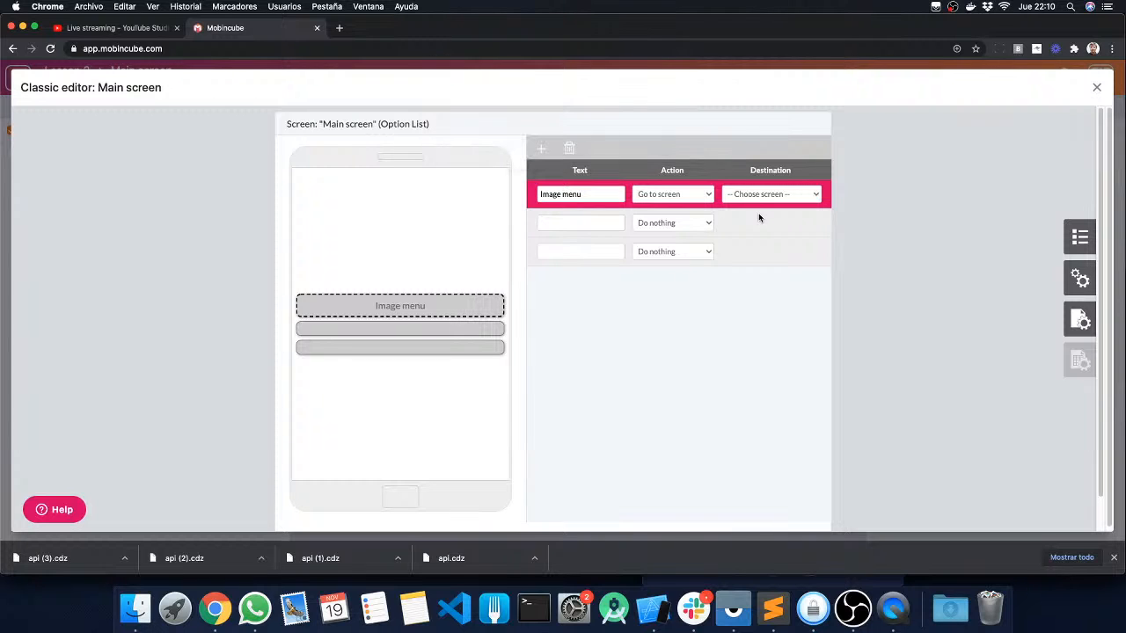
# Name the second option "Custom menu" and make it go to a new screen called custom.
pyautogui.click(557, 223)
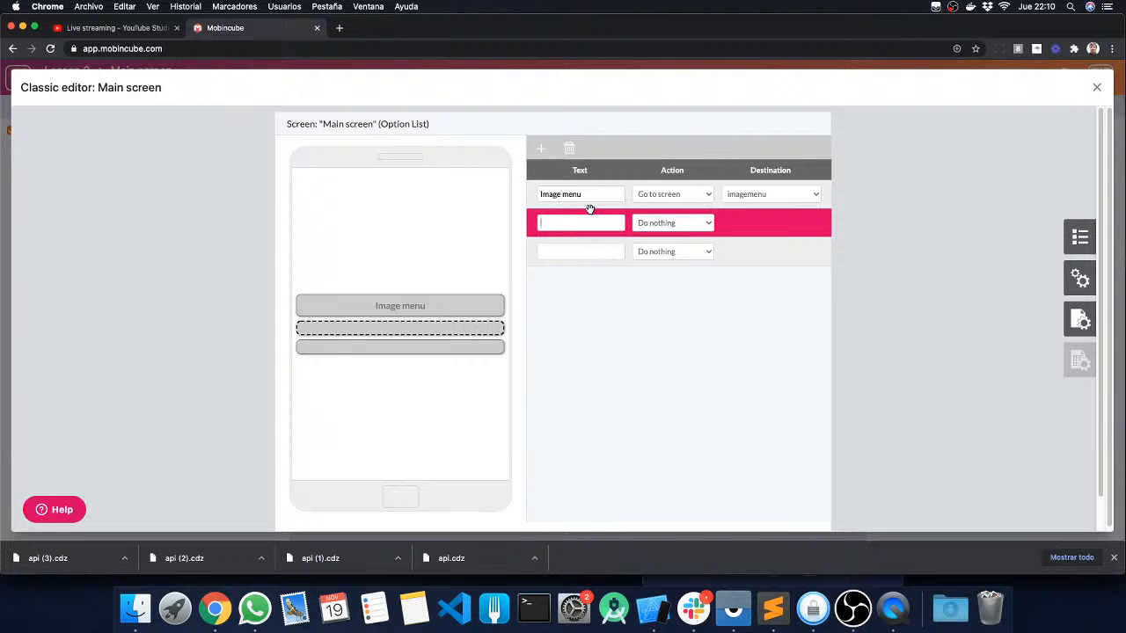
pyautogui.write('Custom menu')
pyautogui.click(656, 224)
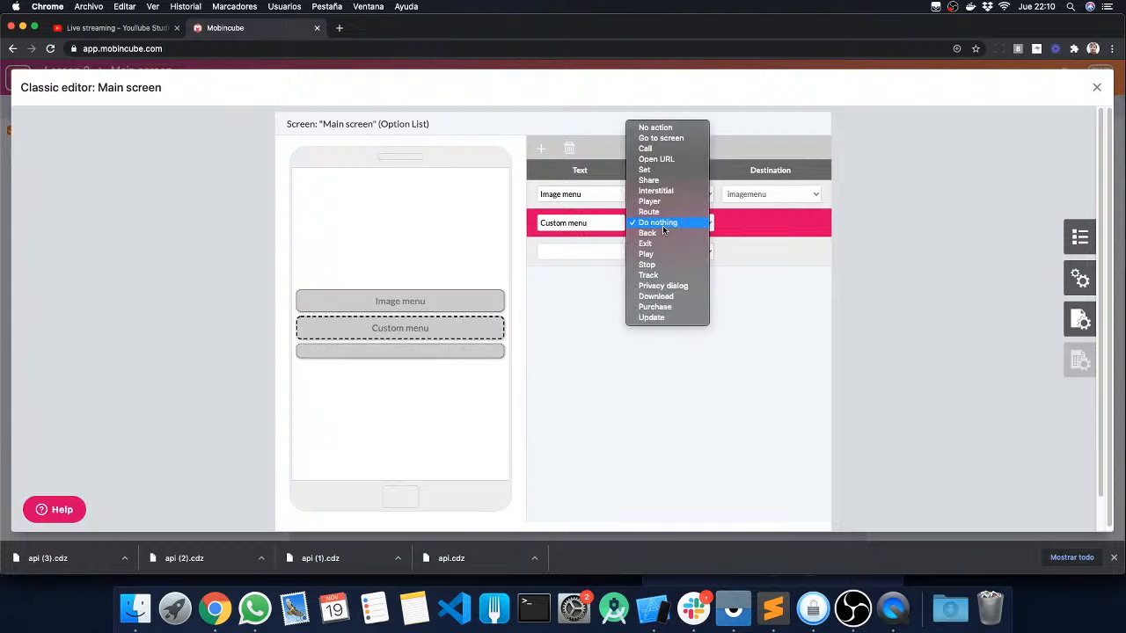
pyautogui.click(666, 139)
pyautogui.click(760, 227)
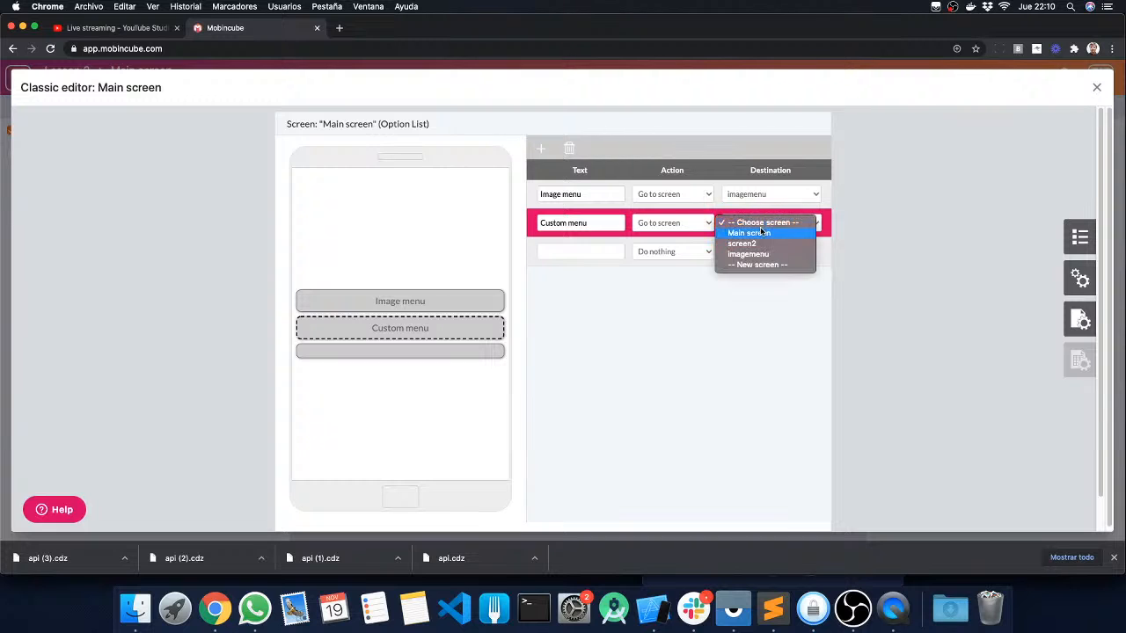
pyautogui.click(761, 265)
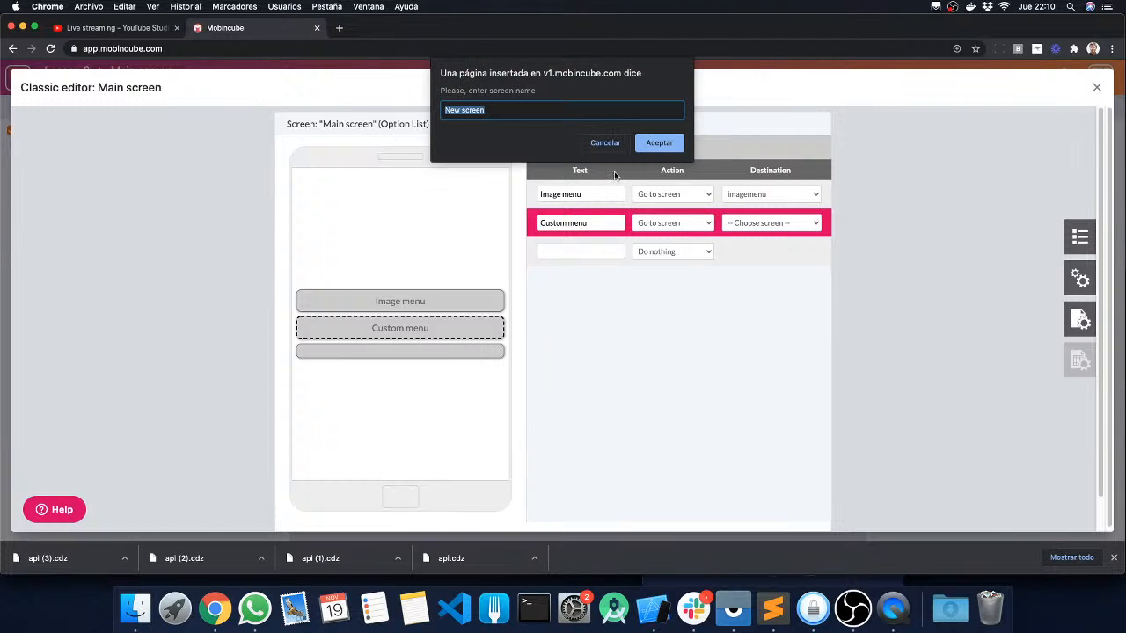
pyautogui.write('custom')
pyautogui.press('Return')
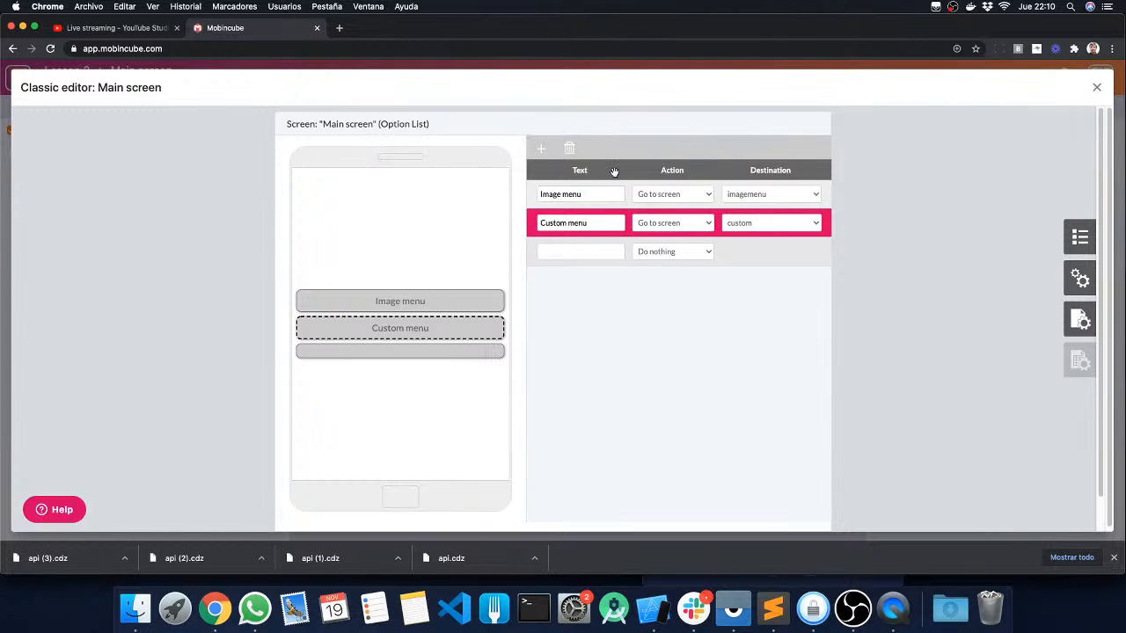
# Name the third option "Addon menu" and make it go to a new screen called addon.
pyautogui.click(592, 249)
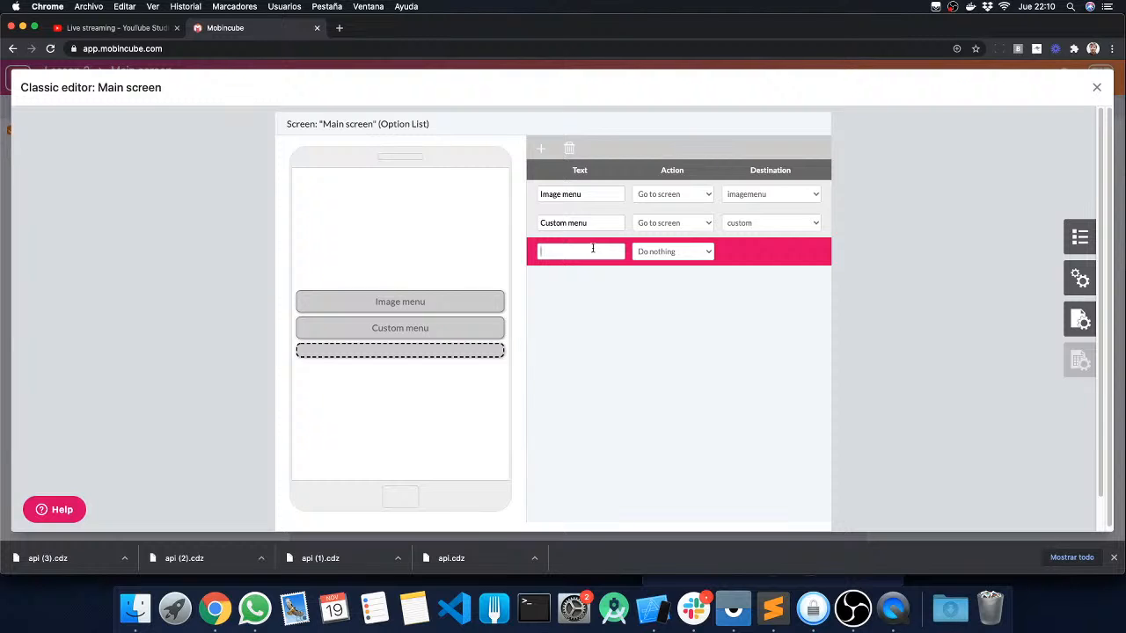
pyautogui.write('Addon menu')
pyautogui.click(688, 255)
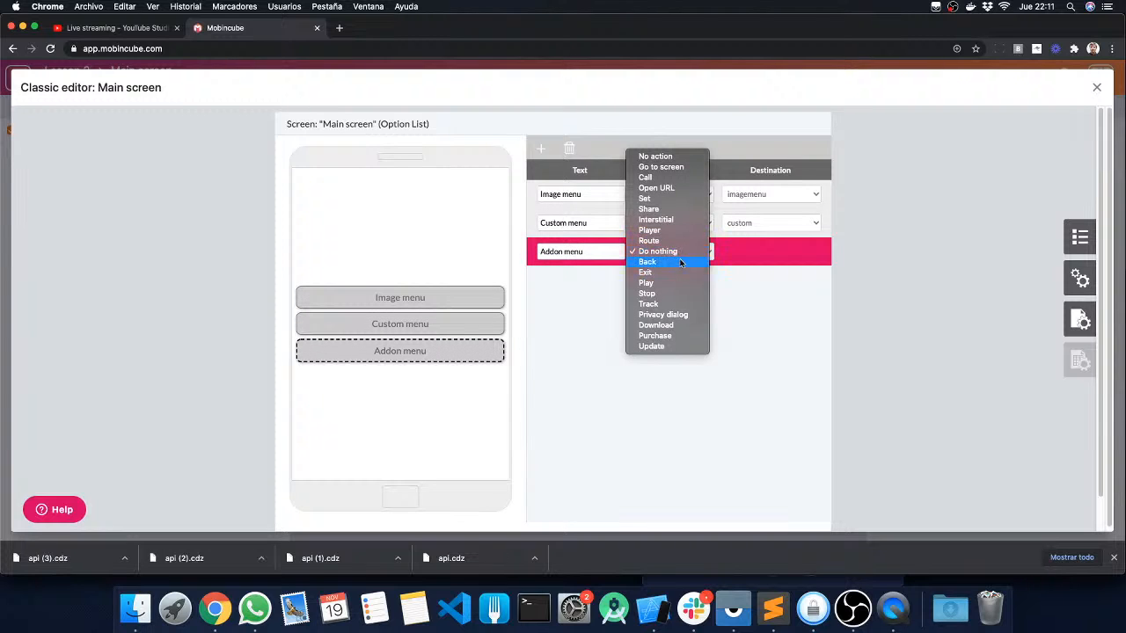
pyautogui.click(673, 167)
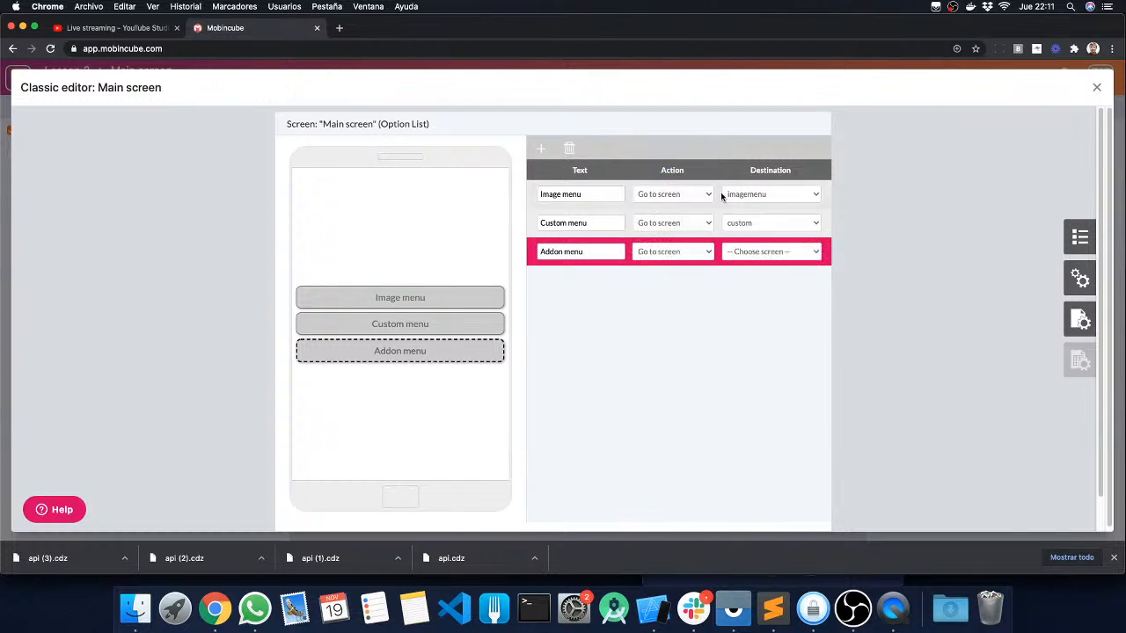
pyautogui.click(756, 251)
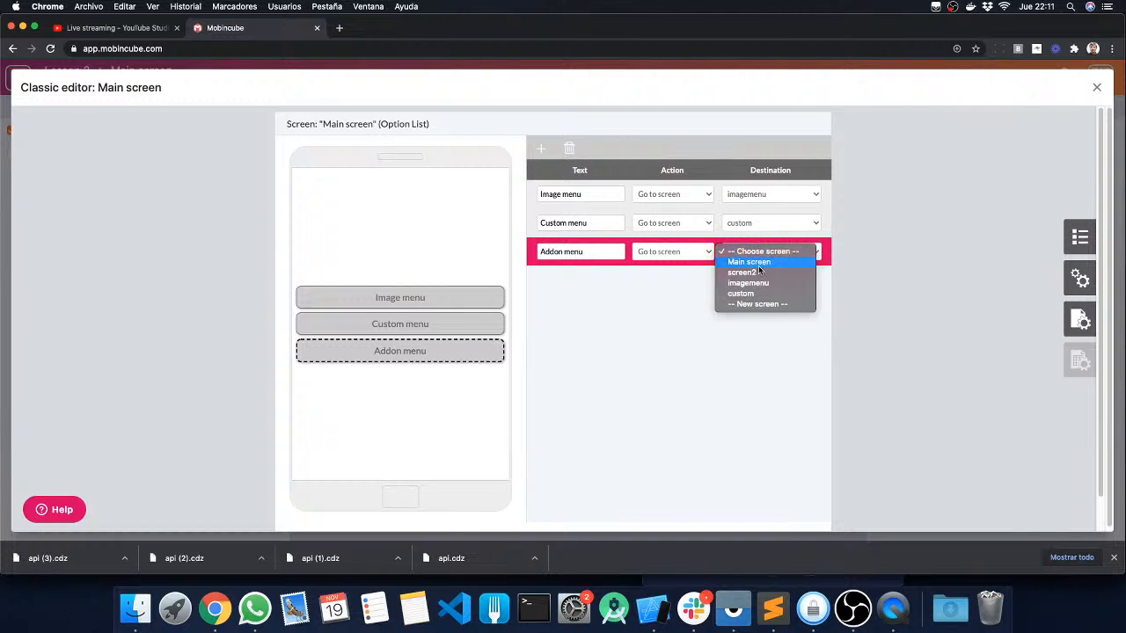
pyautogui.click(758, 304)
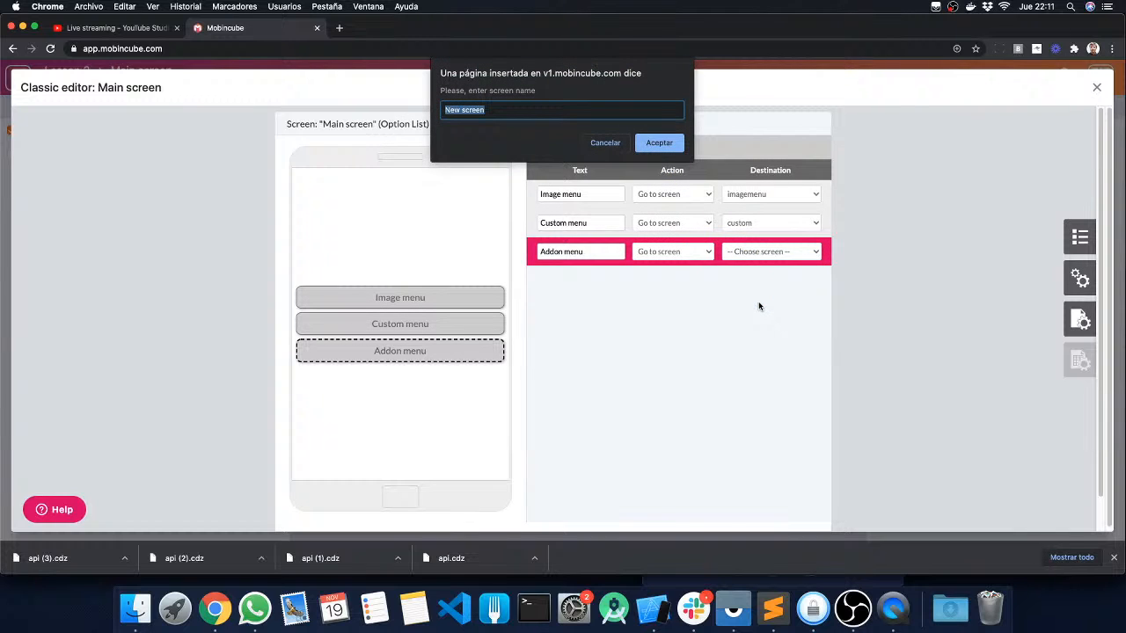
pyautogui.write('addon')
pyautogui.press('Return')
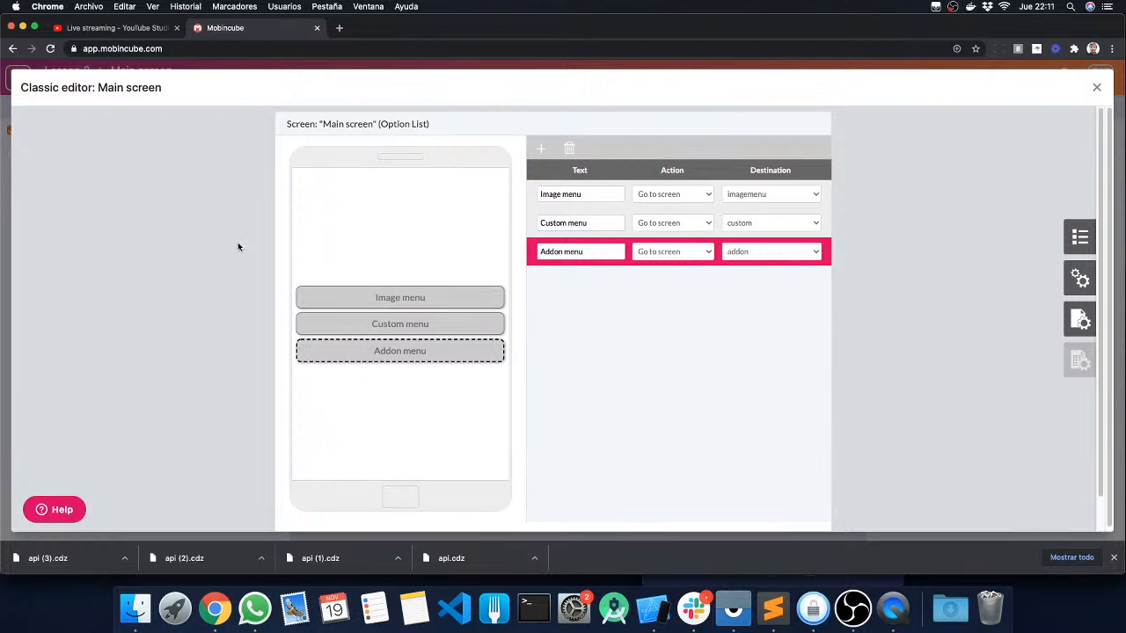
pyautogui.click(236, 285)
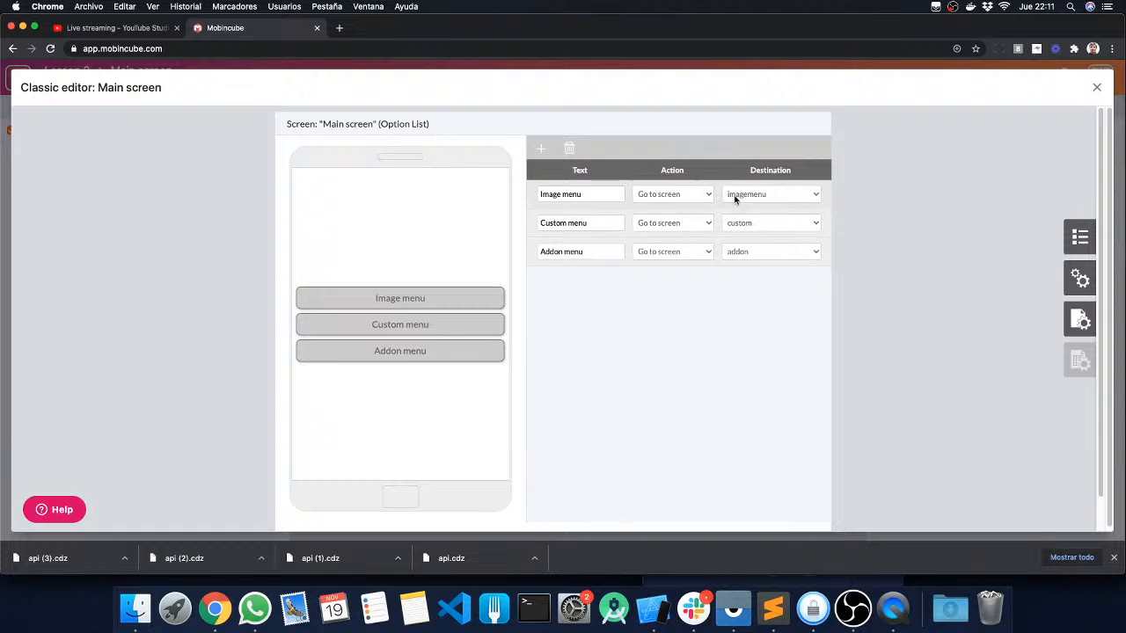
# Add an empty fourth option to the menu and delete it again.
pyautogui.click(543, 151)
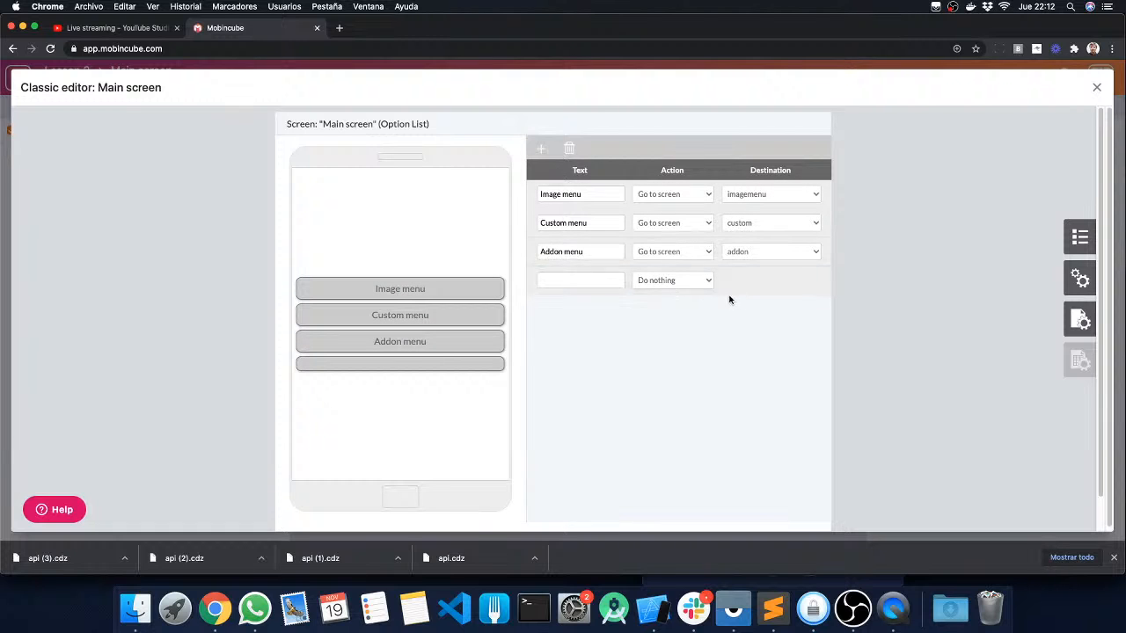
pyautogui.click(778, 290)
pyautogui.click(569, 148)
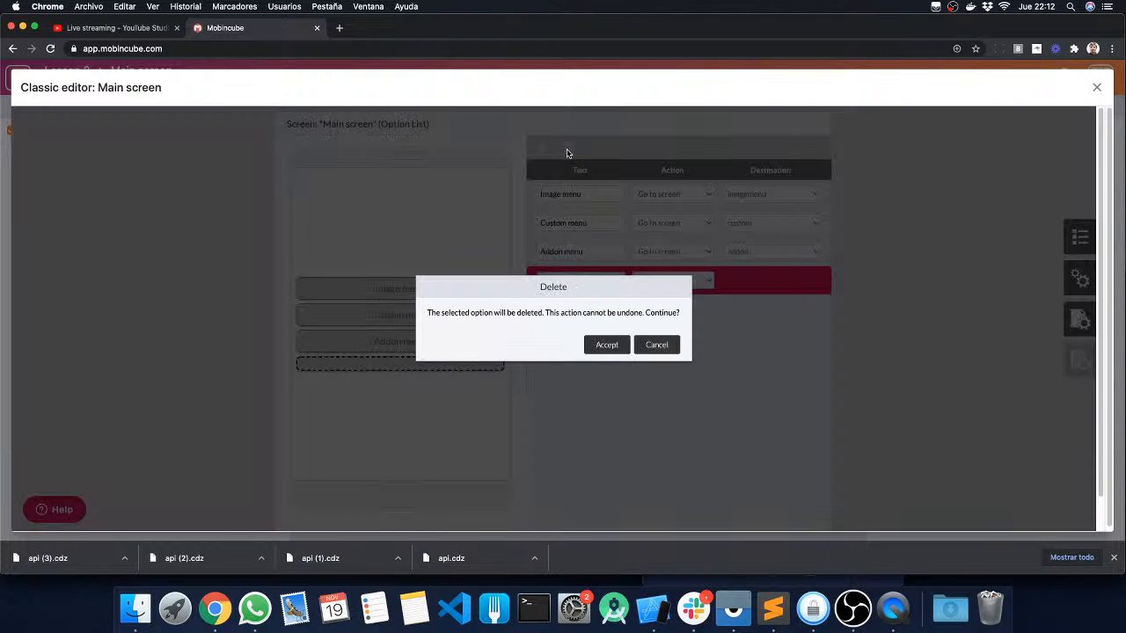
pyautogui.click(610, 343)
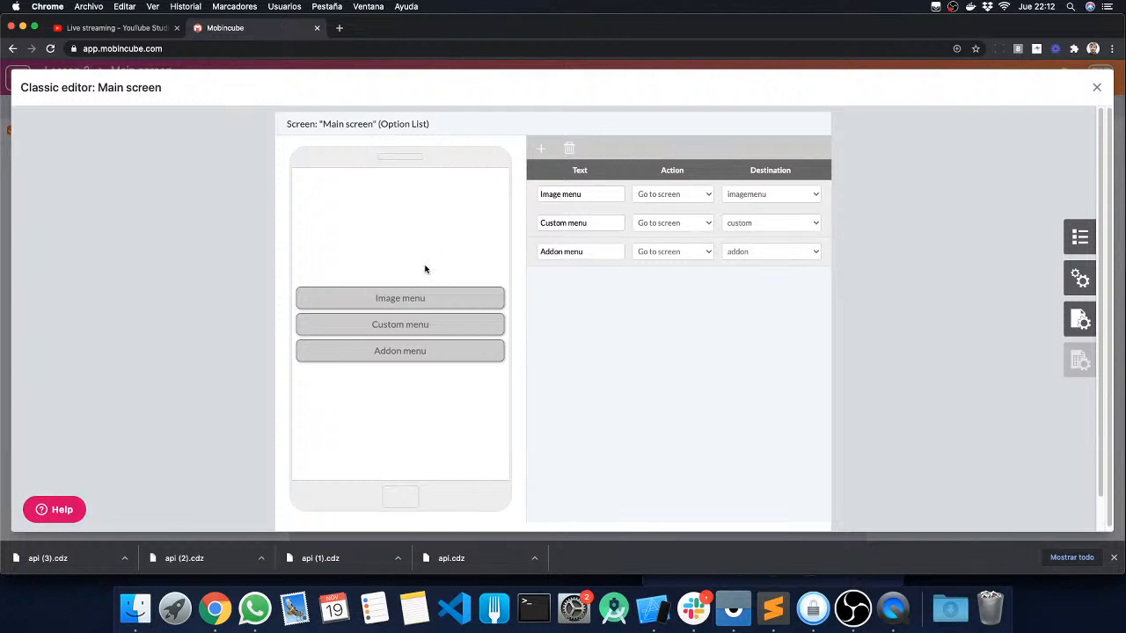
# Try the List type for the Main screen's option list and set the type to Horizontal.
pyautogui.click(1080, 279)
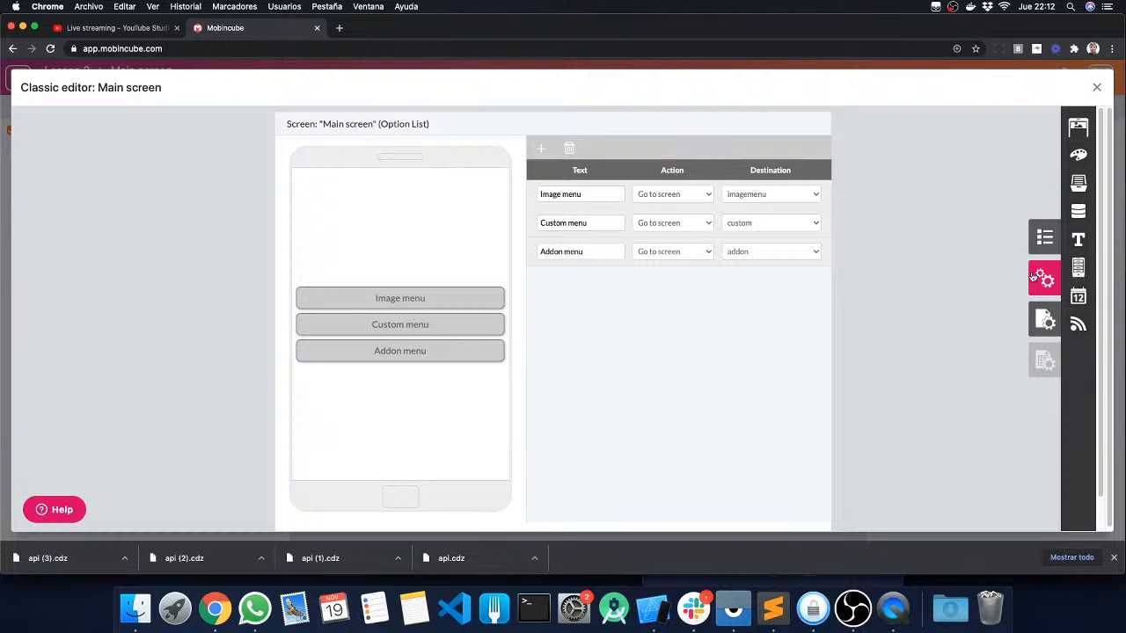
pyautogui.click(1080, 268)
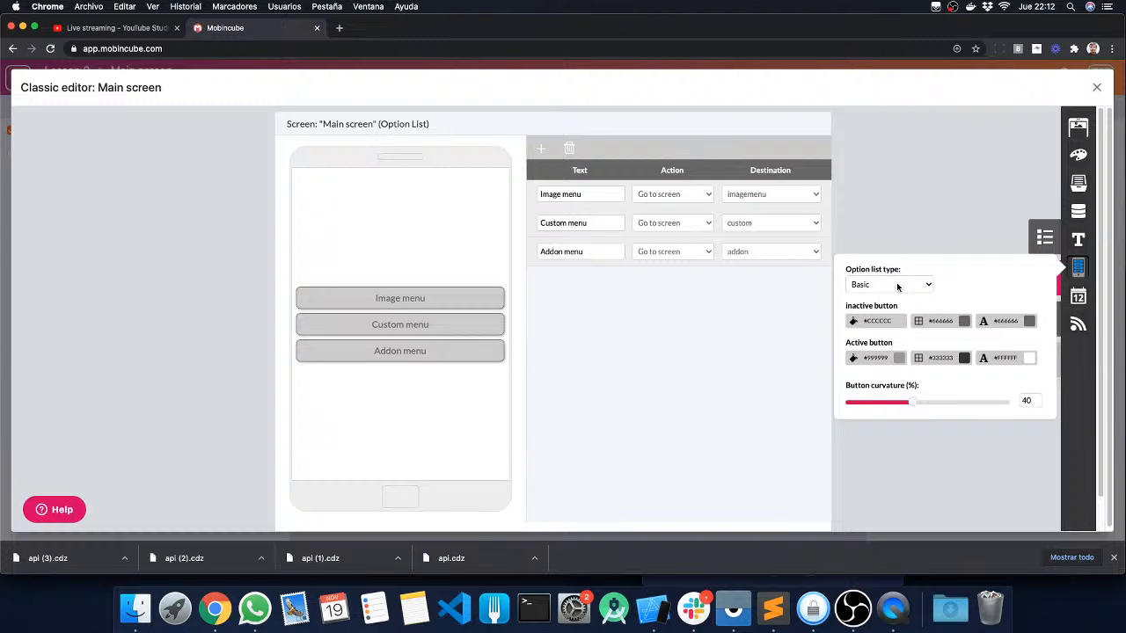
pyautogui.click(897, 285)
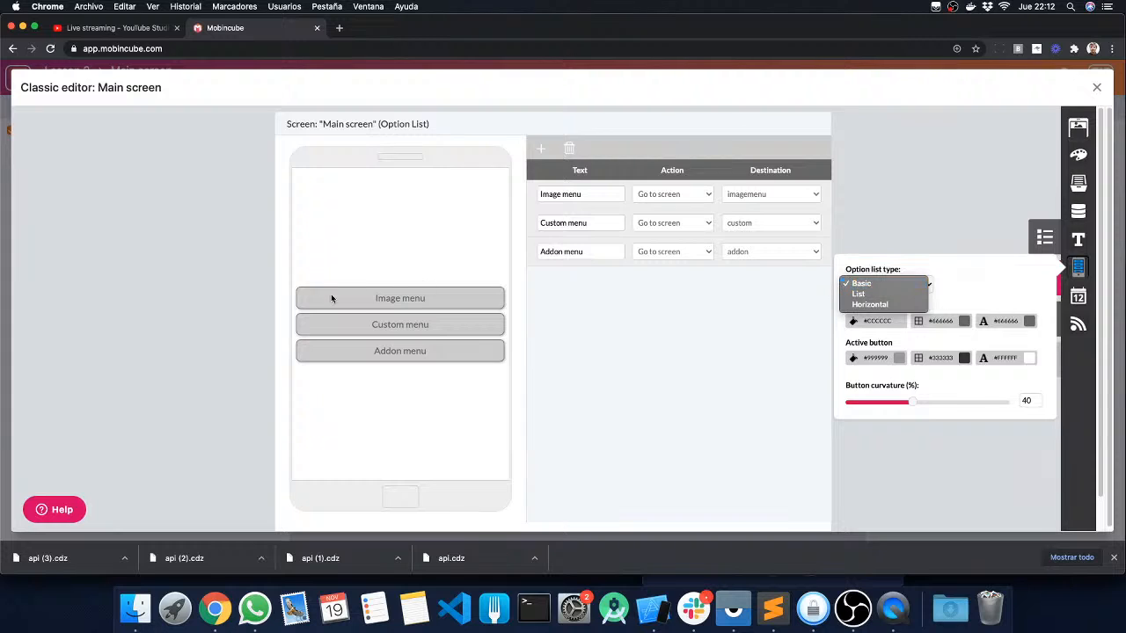
pyautogui.click(859, 294)
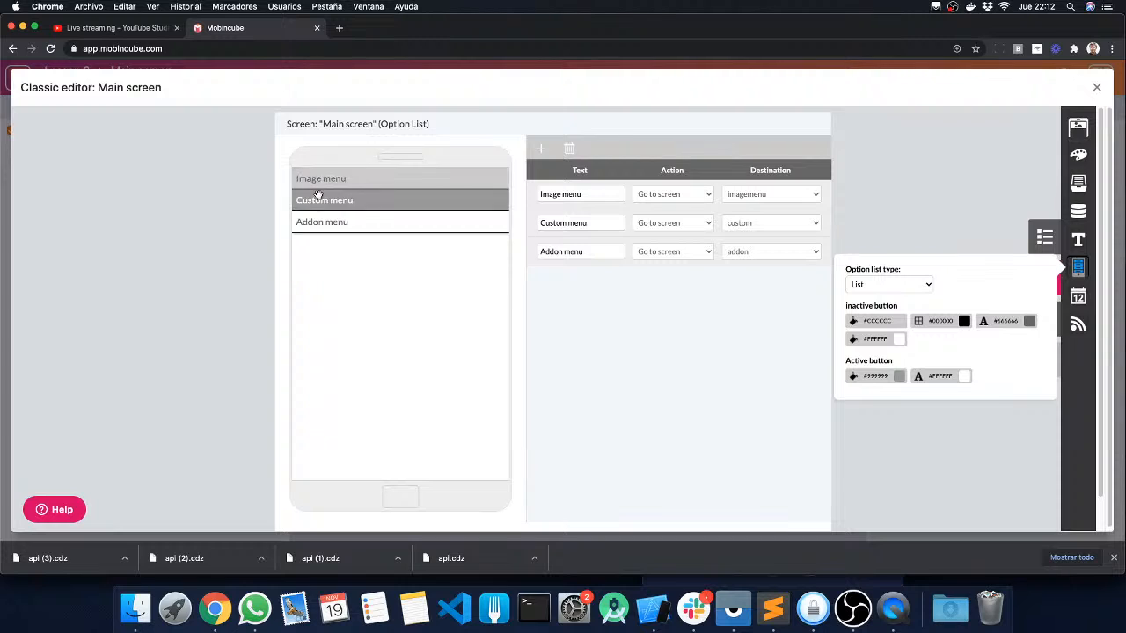
pyautogui.click(904, 286)
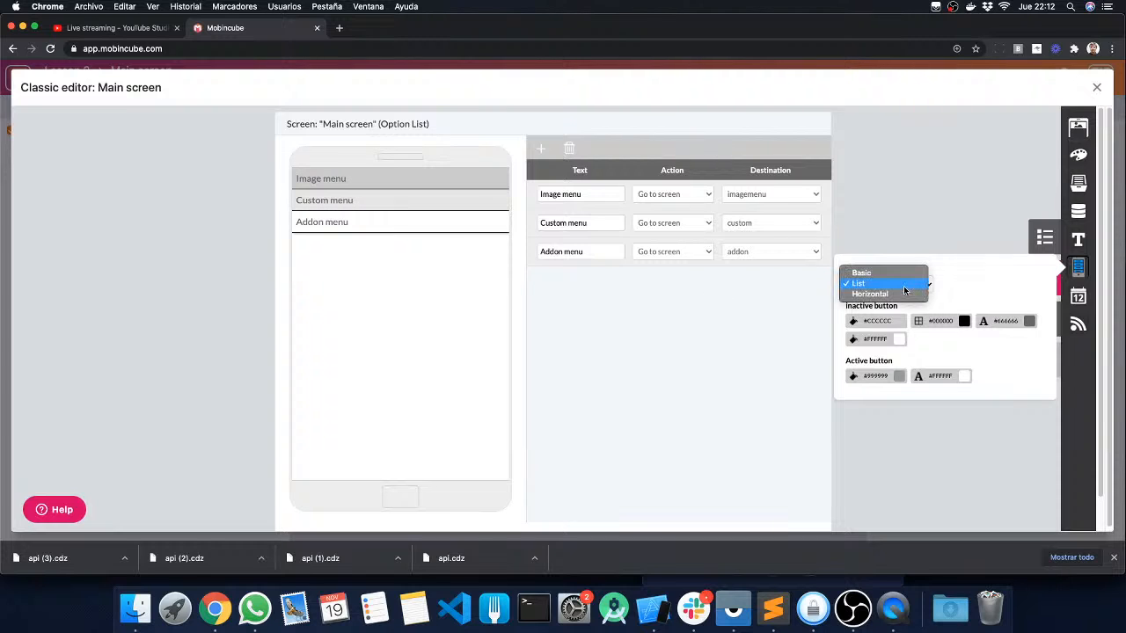
pyautogui.click(874, 296)
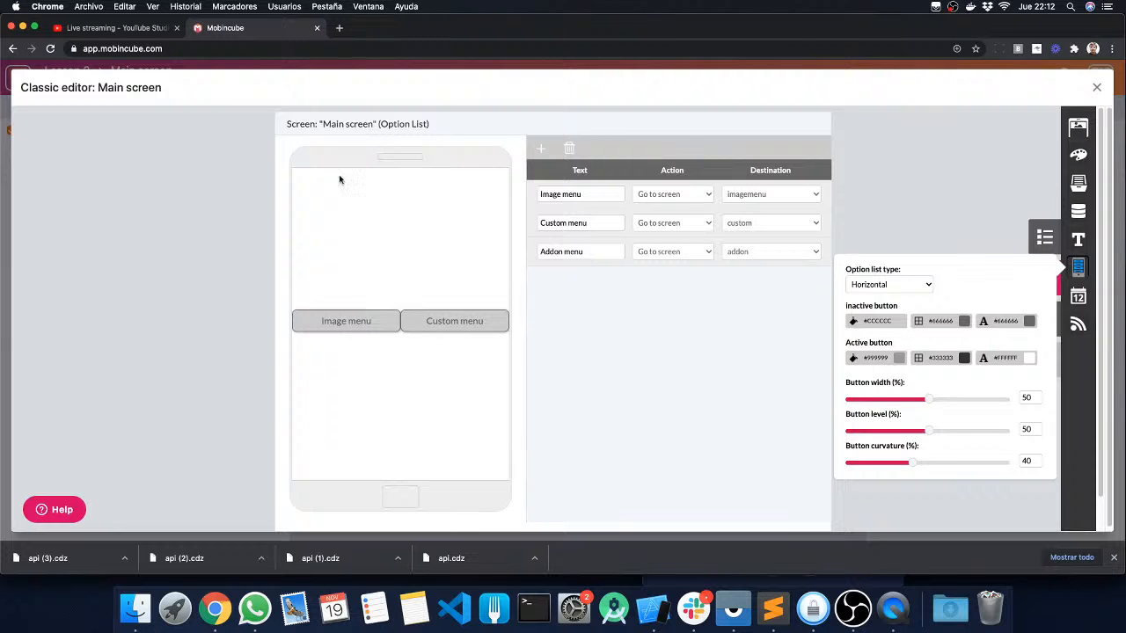
# Set the Main screen's option list type to List and keep its style settings open.
pyautogui.click(880, 285)
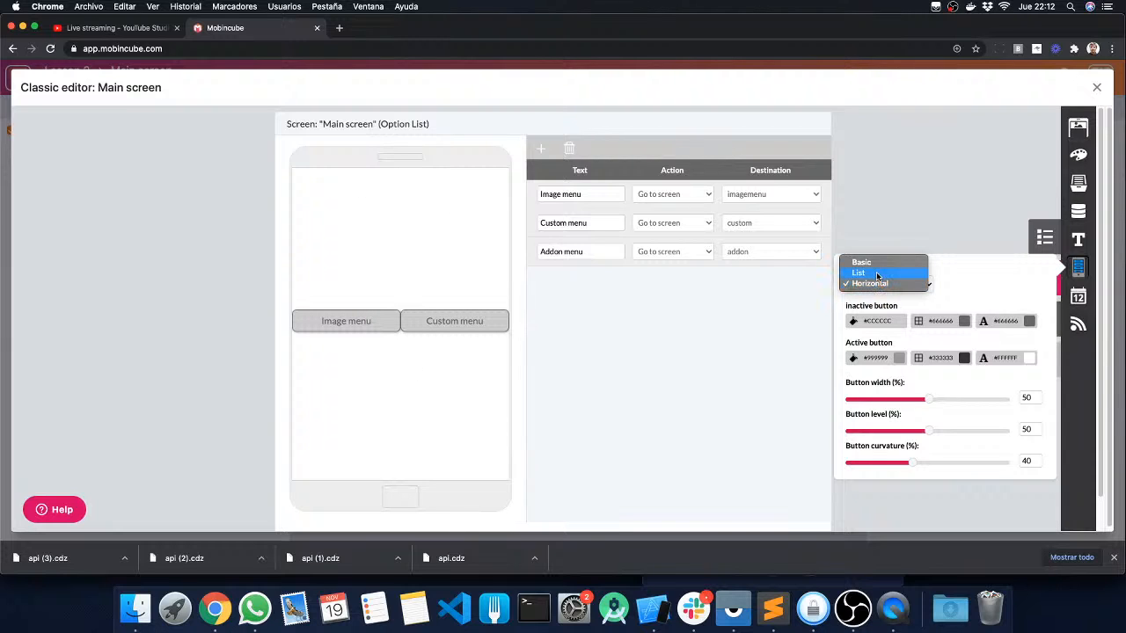
pyautogui.click(877, 274)
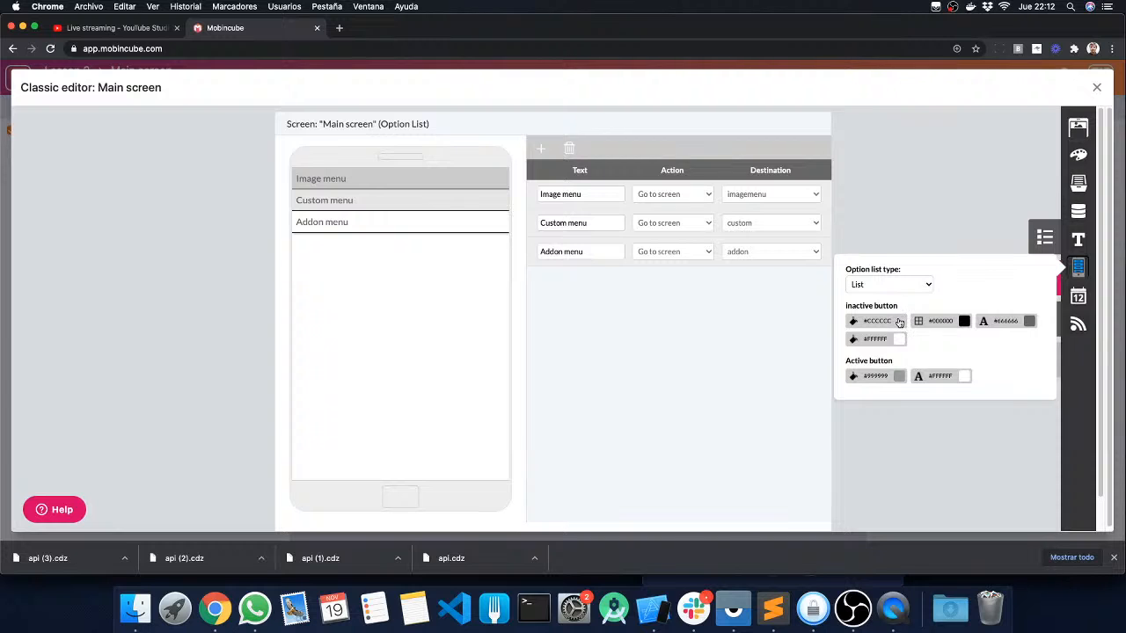
pyautogui.click(852, 319)
pyautogui.click(892, 234)
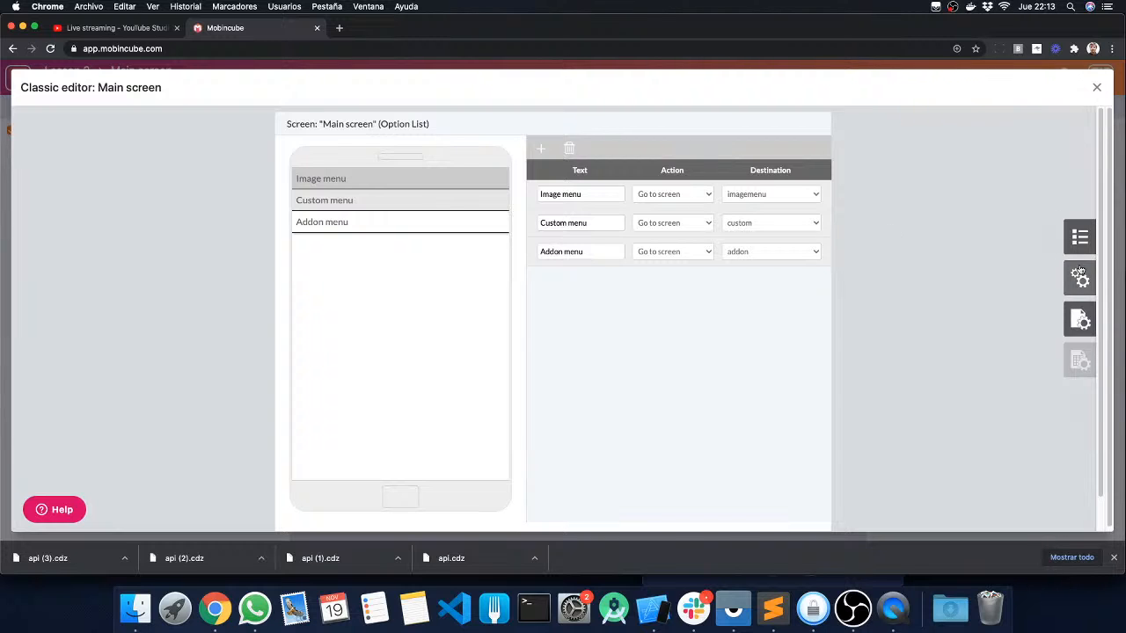
pyautogui.click(1078, 277)
pyautogui.click(1078, 266)
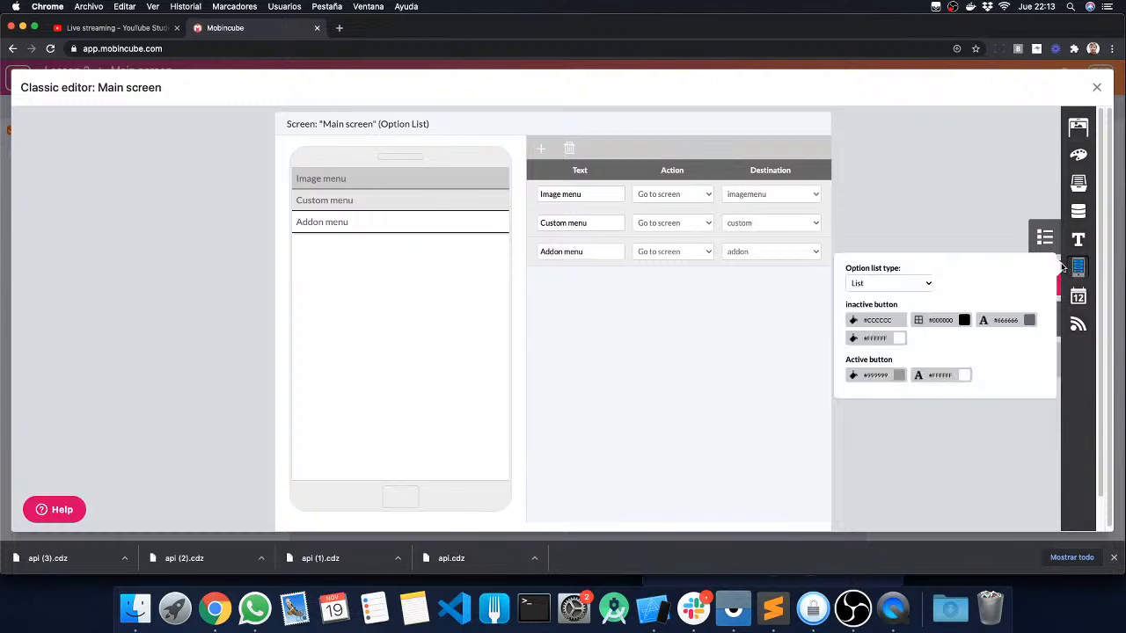
# Set both background colours of the inactive buttons to the yellow #f0d071.
pyautogui.click(901, 321)
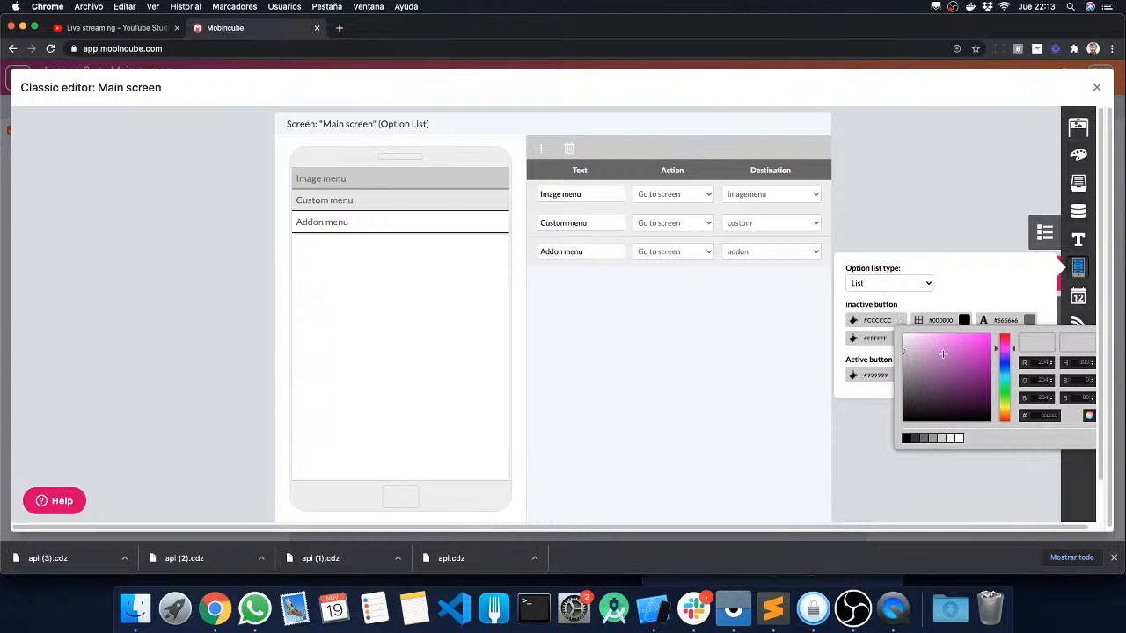
pyautogui.click(1003, 406)
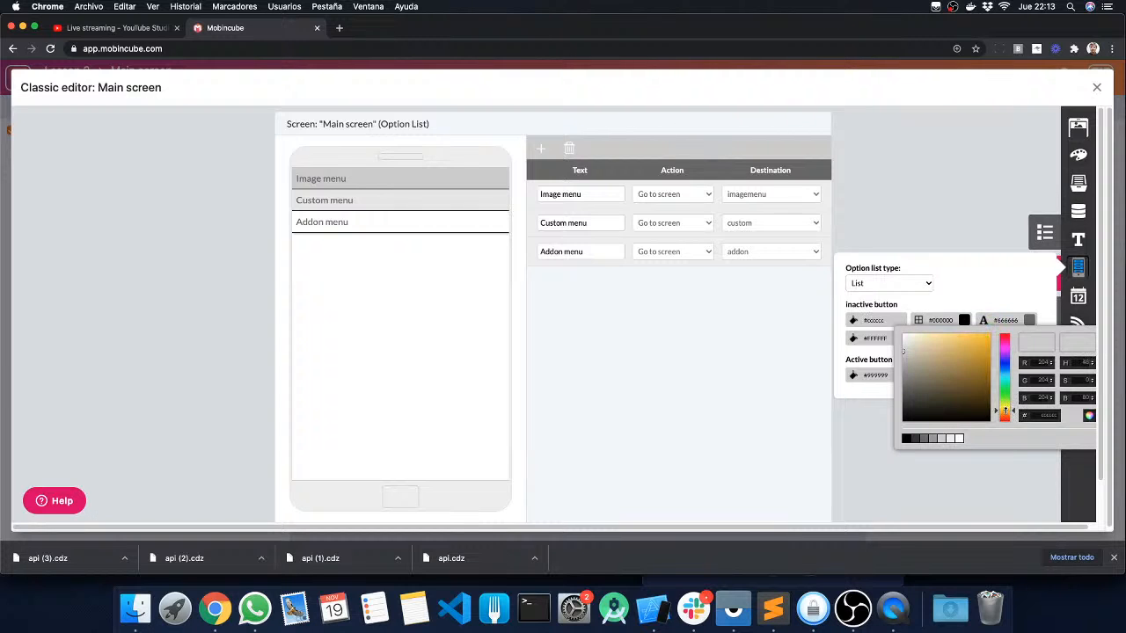
pyautogui.click(948, 339)
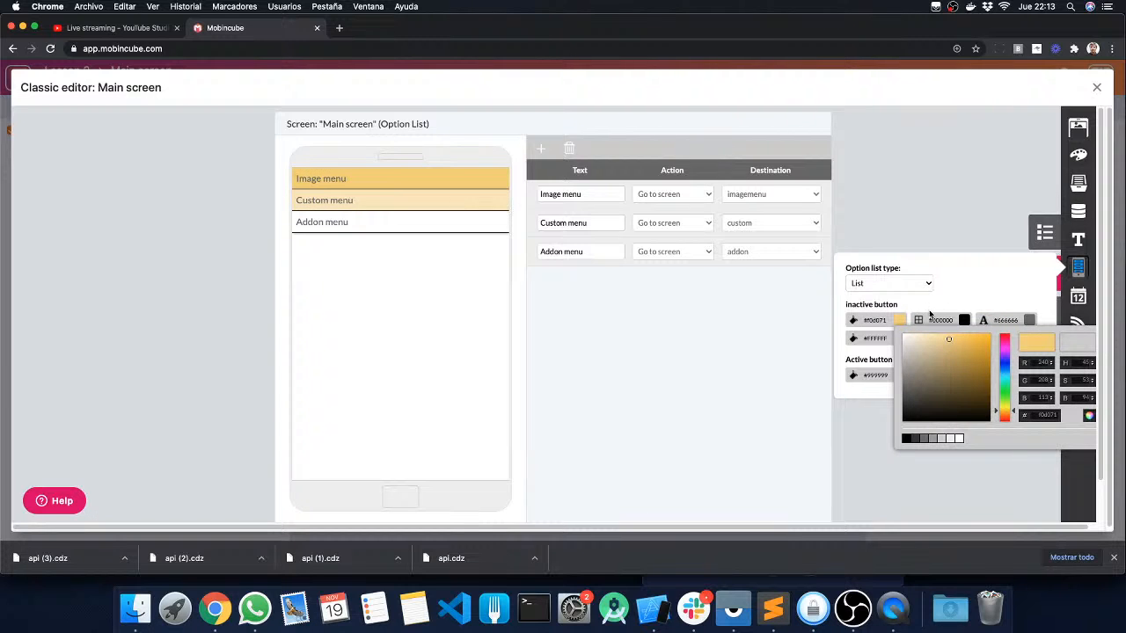
pyautogui.click(898, 340)
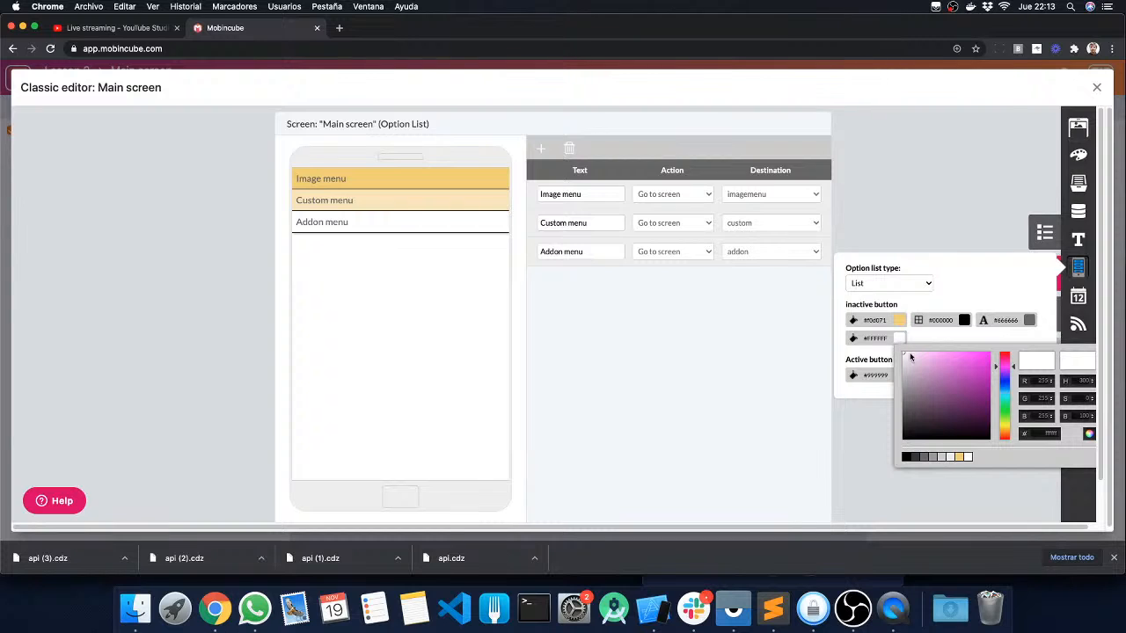
pyautogui.click(958, 457)
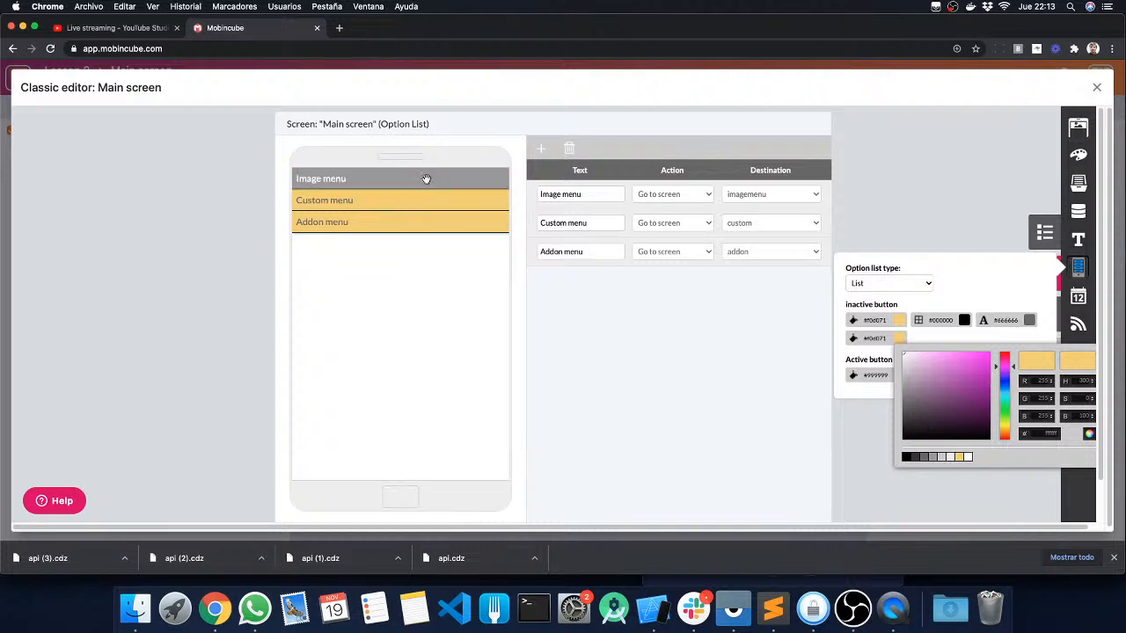
# Set the inactive buttons' border colour to #666666 and their text colour to the green #356638.
pyautogui.click(964, 320)
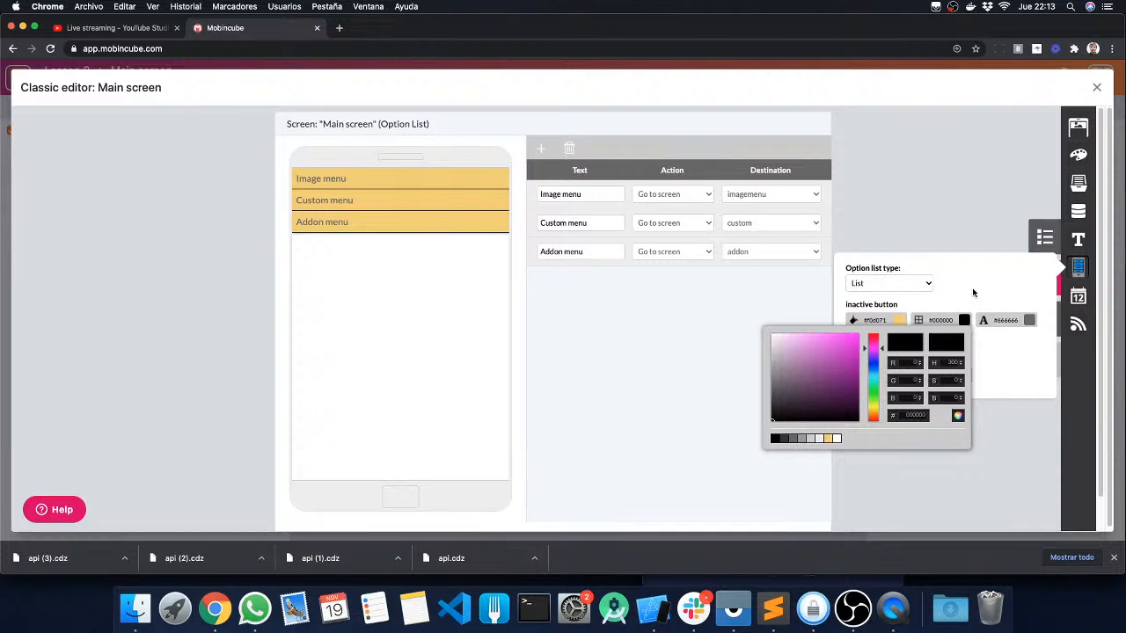
pyautogui.click(786, 438)
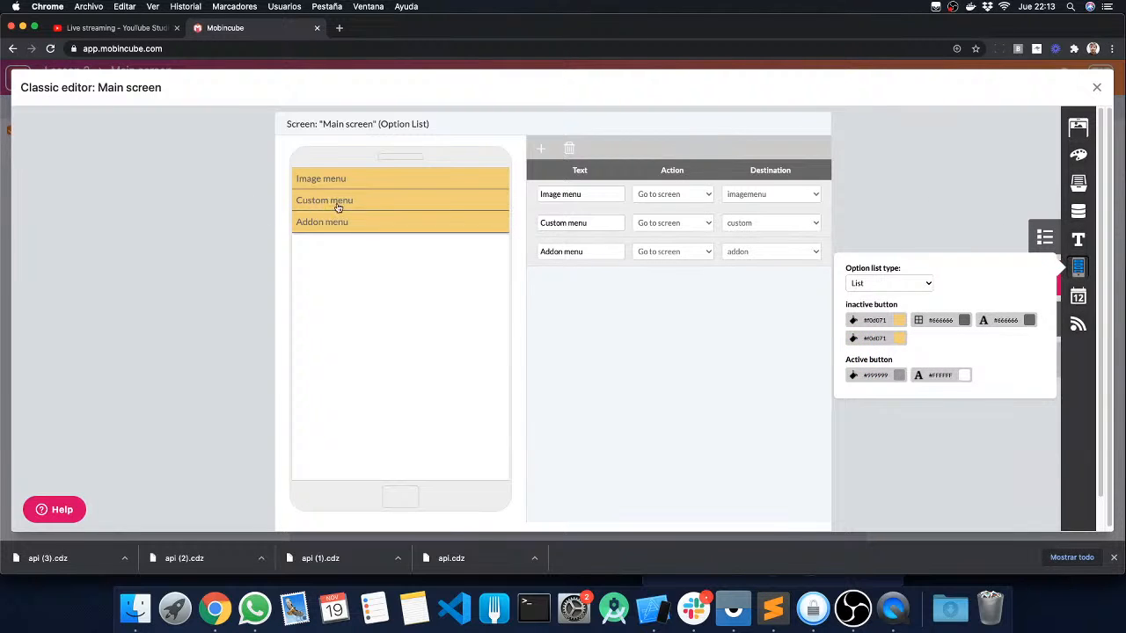
pyautogui.click(1029, 321)
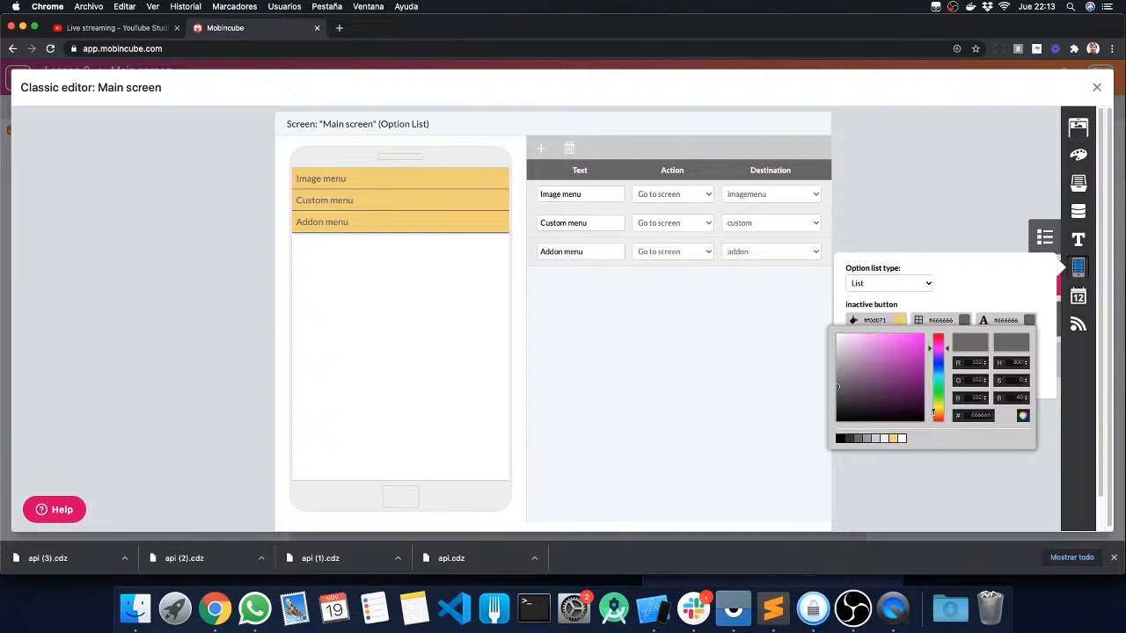
pyautogui.moveTo(933, 413); pyautogui.dragTo(937, 422)
pyautogui.click(920, 334)
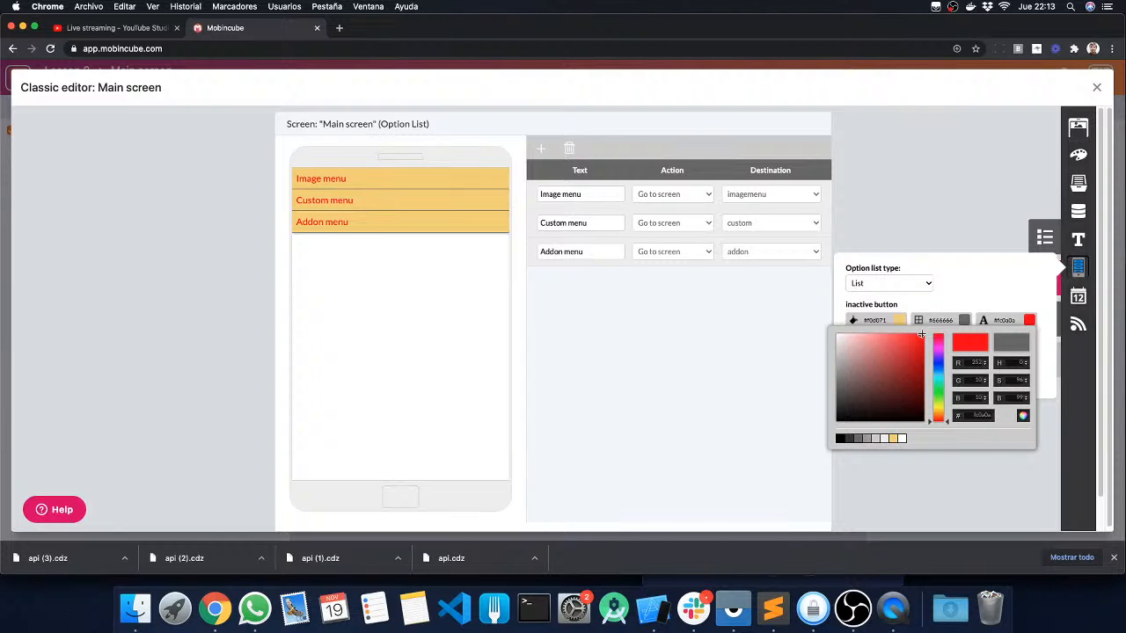
pyautogui.click(925, 387)
pyautogui.click(938, 390)
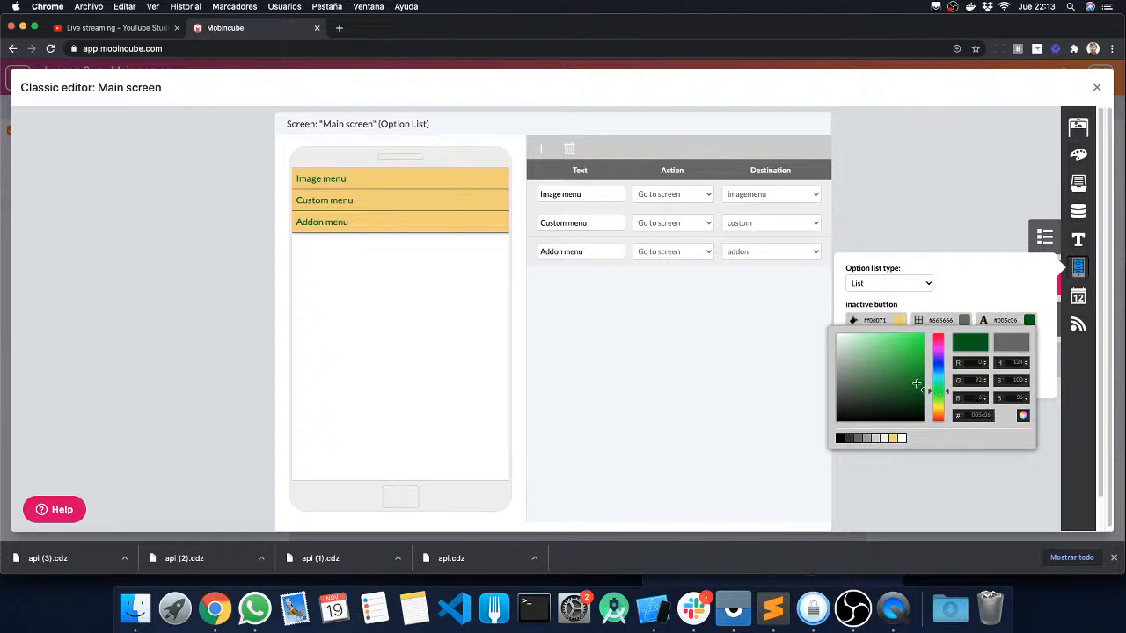
pyautogui.click(916, 383)
pyautogui.click(878, 387)
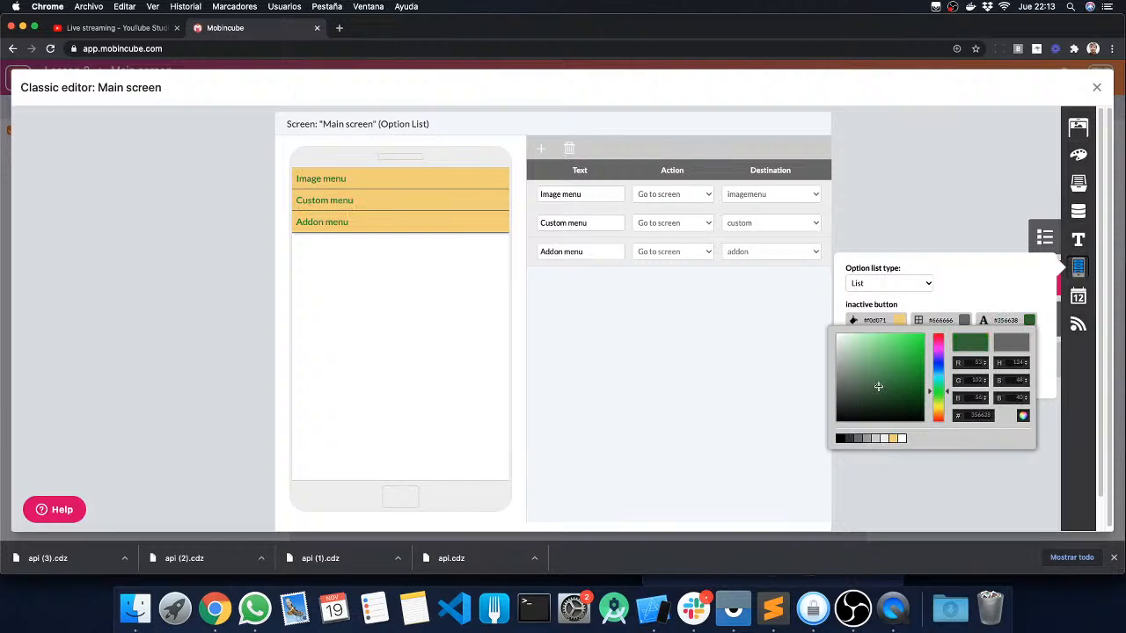
pyautogui.click(951, 180)
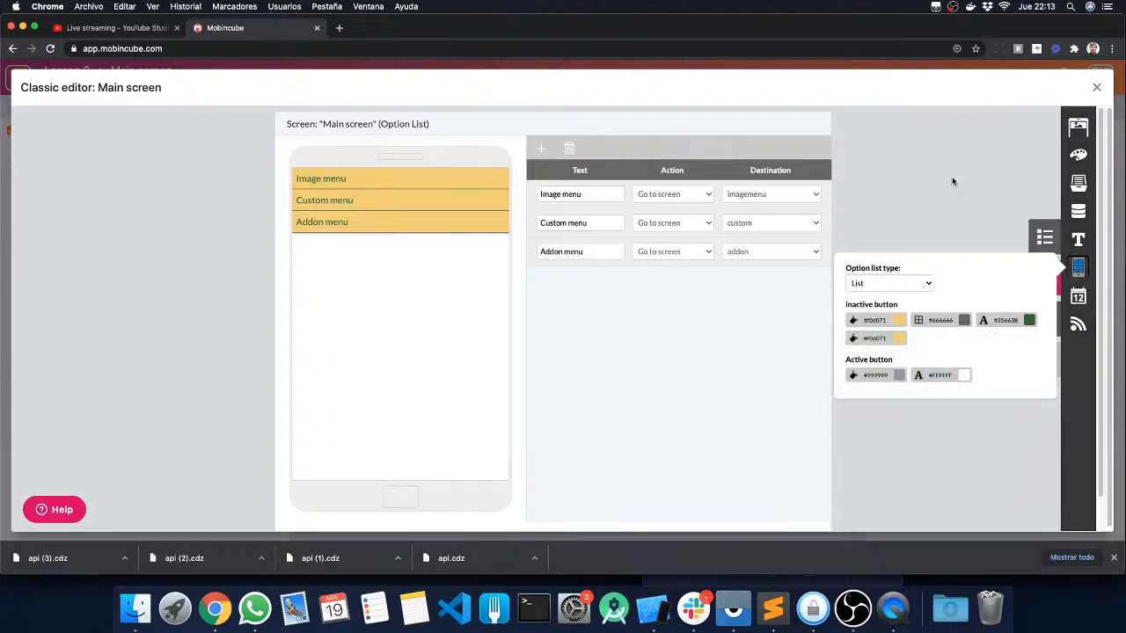
# Try the Basic option list type with a higher button curvature, and switch the type back to List.
pyautogui.click(907, 287)
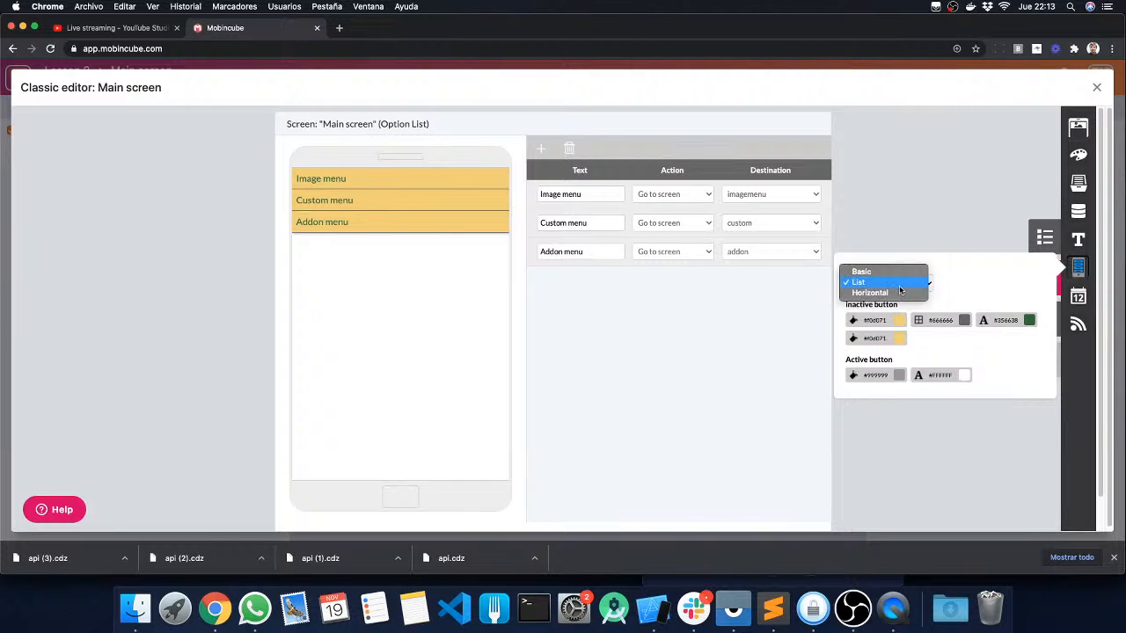
pyautogui.click(882, 272)
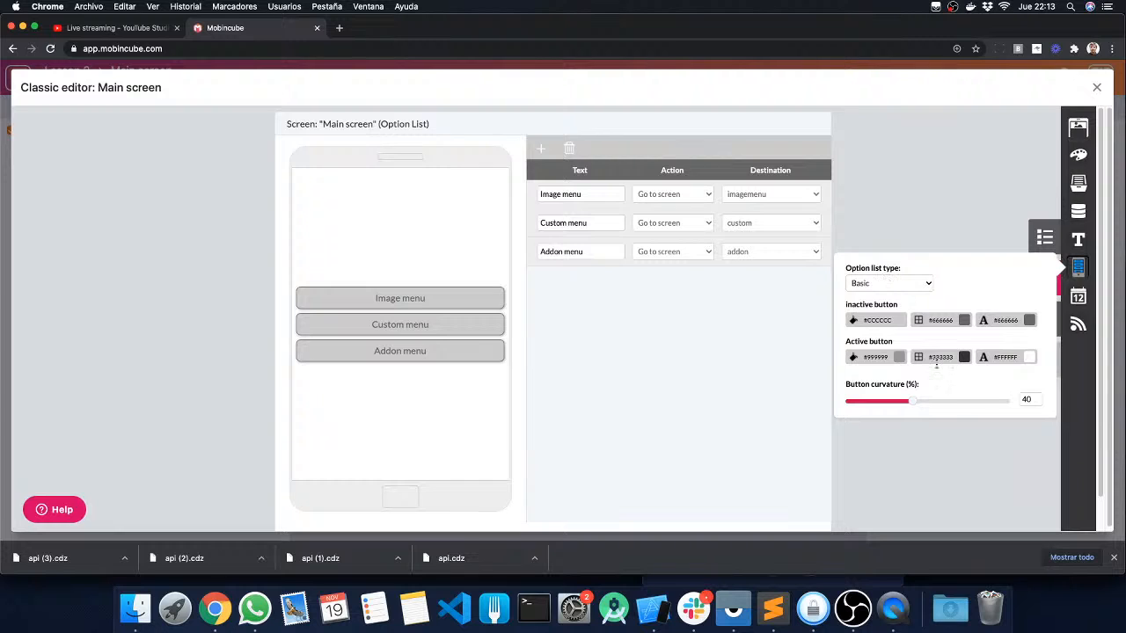
pyautogui.moveTo(910, 401)
pyautogui.mouseDown()
pyautogui.moveTo(1005, 402)
pyautogui.moveTo(850, 398)
pyautogui.moveTo(1020, 400)
pyautogui.moveTo(761, 401)
pyautogui.moveTo(930, 407)
pyautogui.mouseUp()
pyautogui.click(889, 283)
pyautogui.click(887, 293)
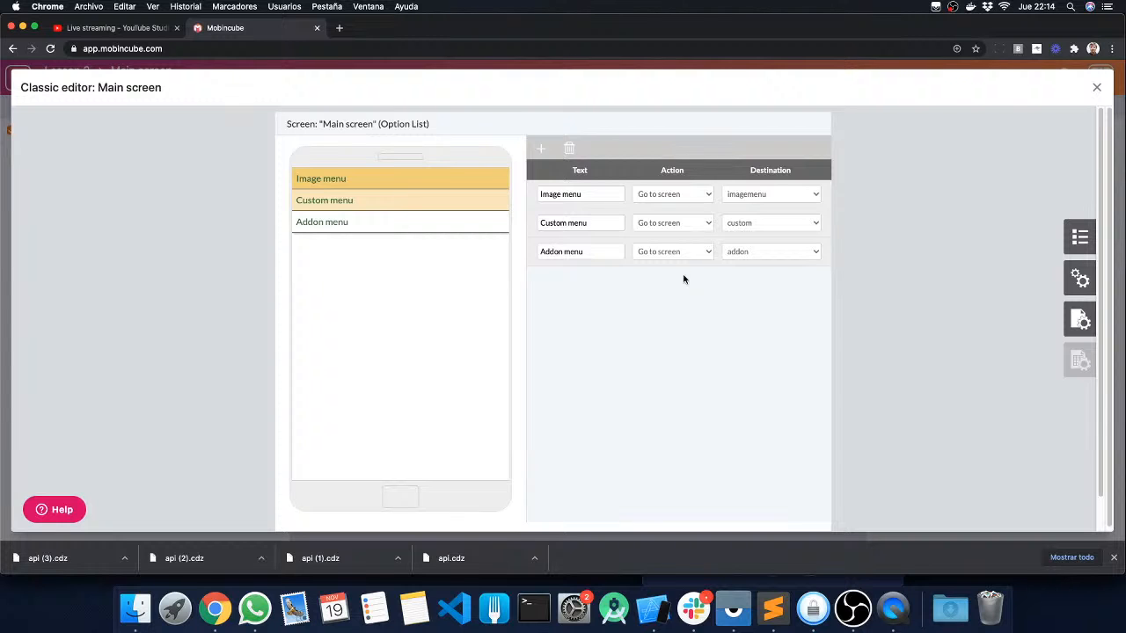
# Leave the Main screen's classic editor, then close and reopen the Lesson 2 app to refresh its screen list.
pyautogui.click(1095, 87)
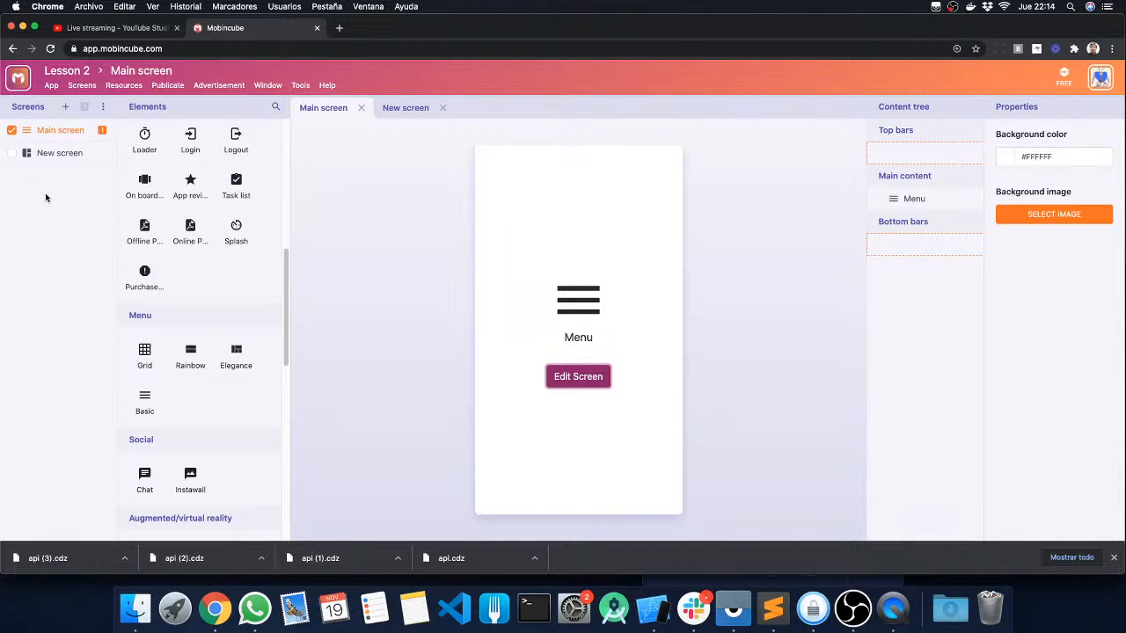
pyautogui.click(53, 88)
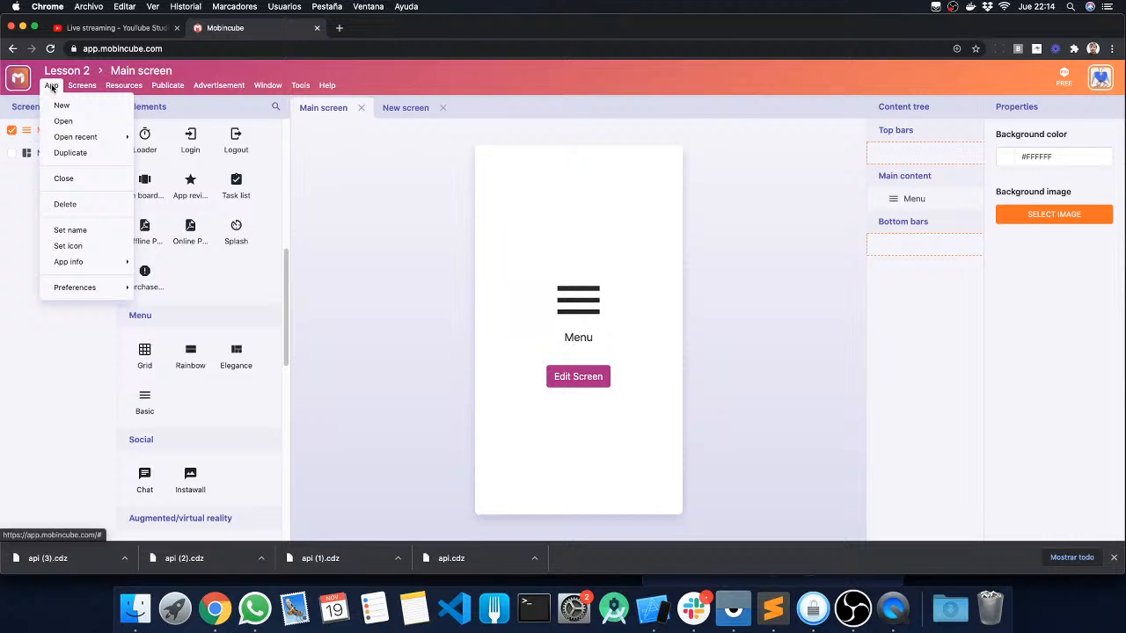
pyautogui.click(67, 176)
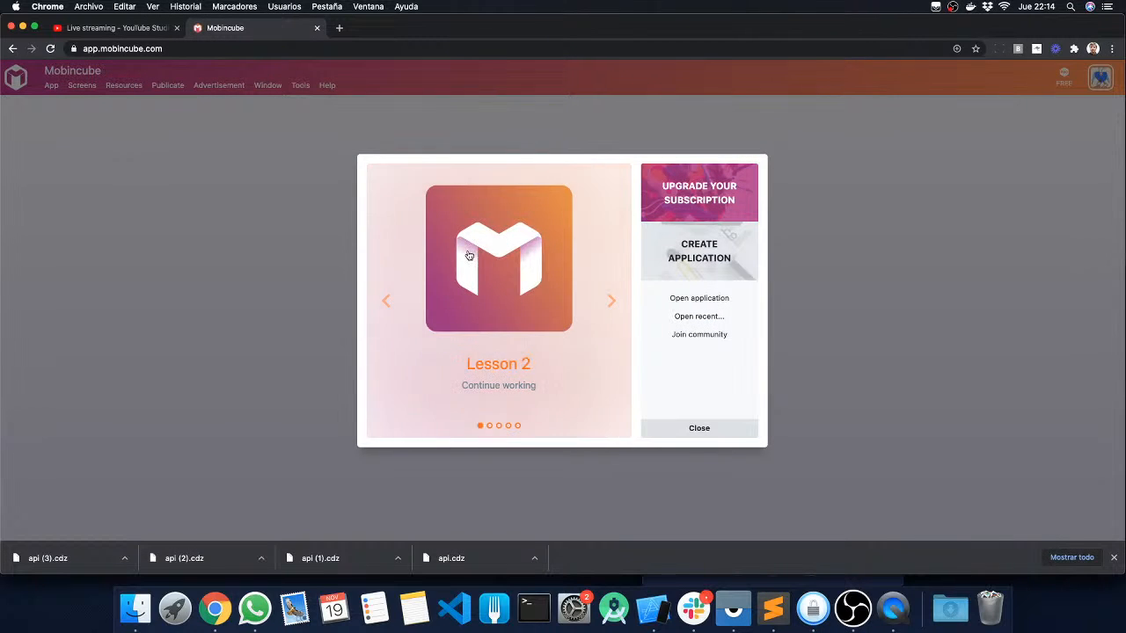
pyautogui.click(480, 253)
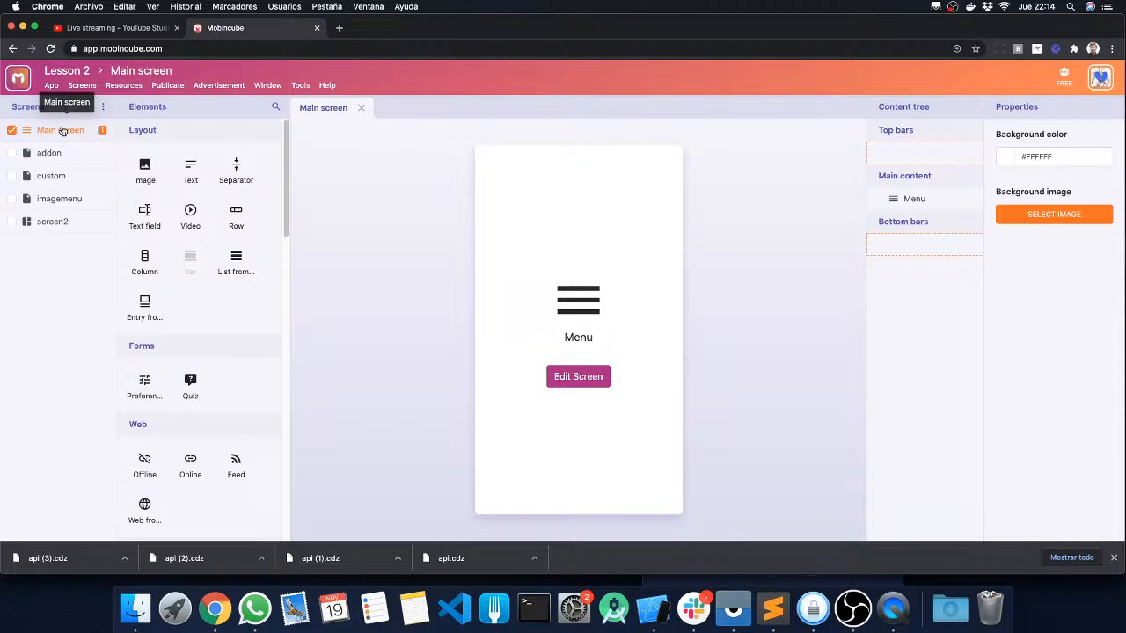
# Add an Interactive image element to the imagemenu screen and open that screen for editing.
pyautogui.click(64, 201)
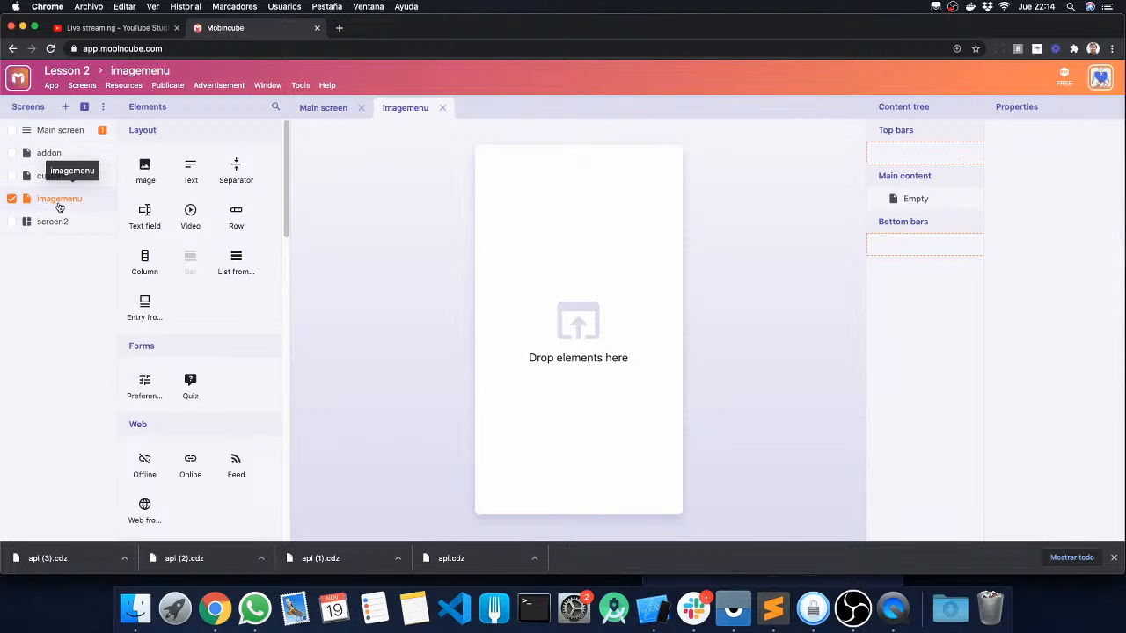
pyautogui.scroll(-1, 144, 260)
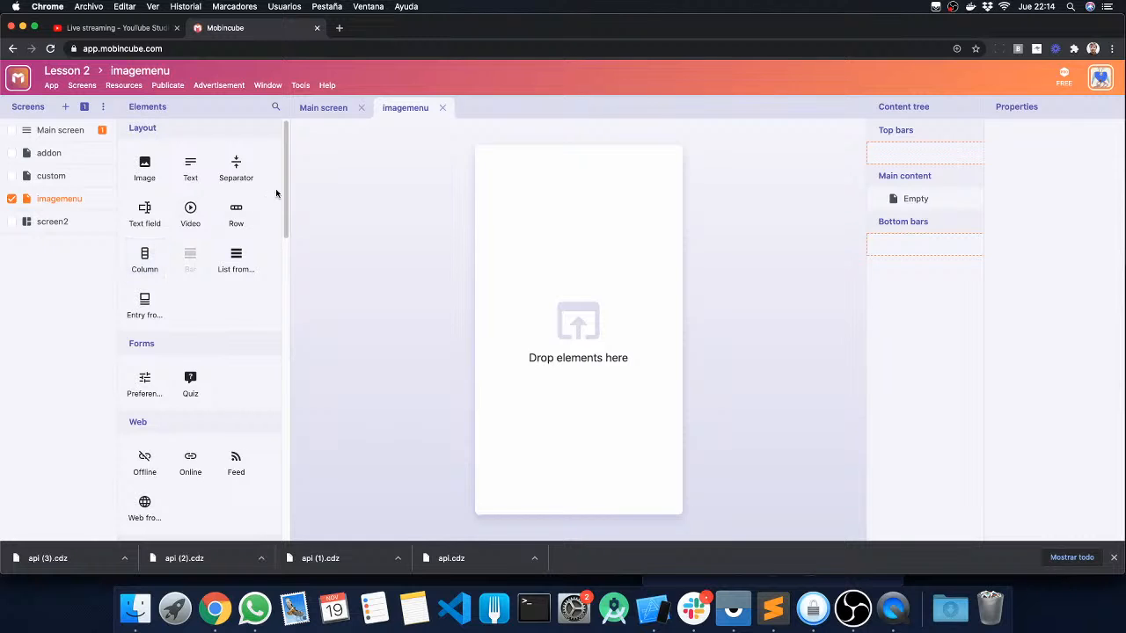
pyautogui.moveTo(284, 201); pyautogui.dragTo(286, 522)
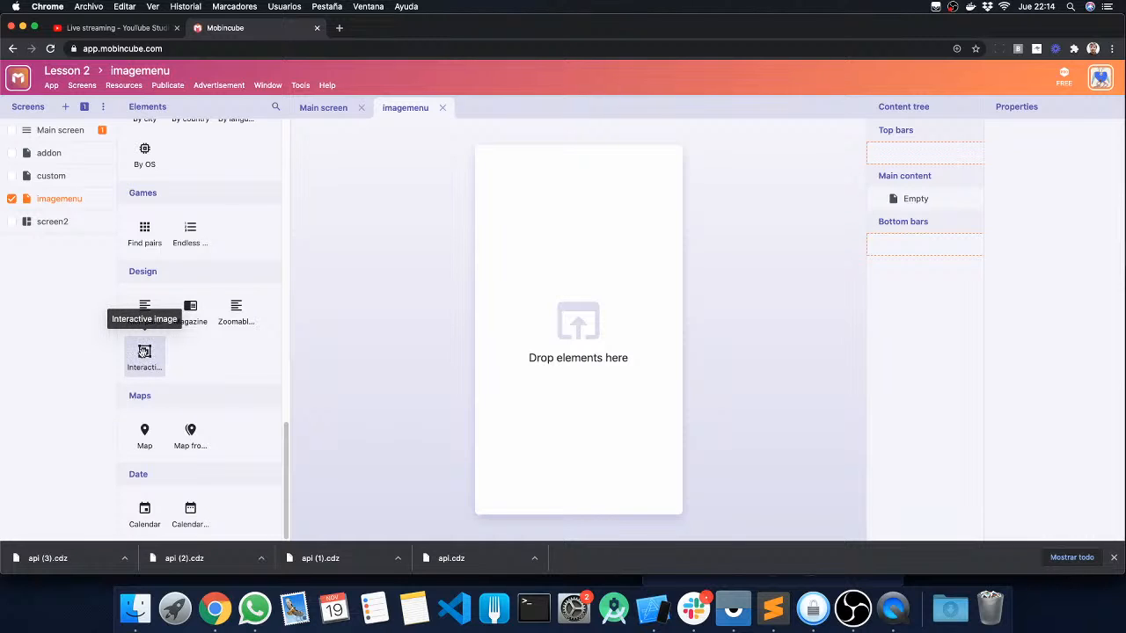
pyautogui.moveTo(145, 353); pyautogui.dragTo(593, 301)
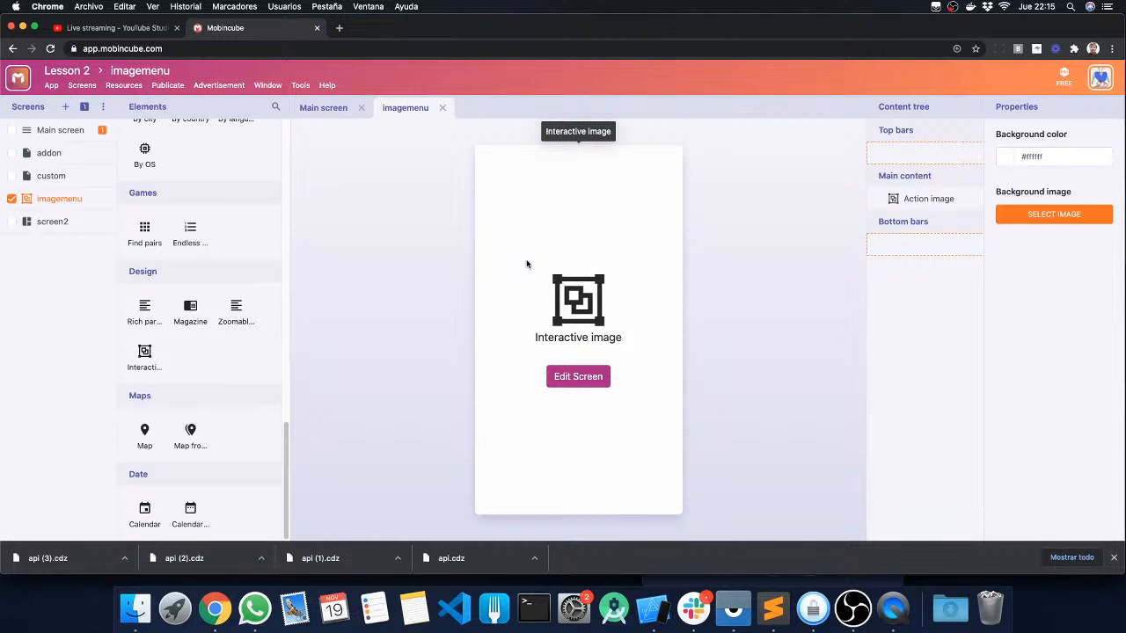
pyautogui.click(578, 375)
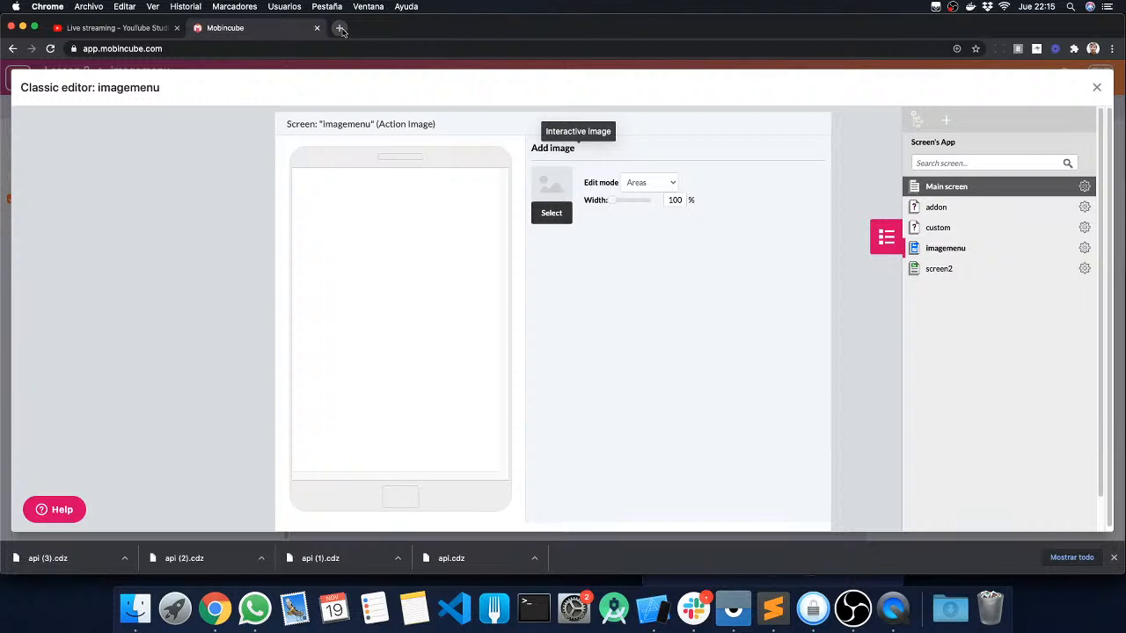
# Move menu.jpg to a free area of the desktop, preview the picture and return to the imagemenu editor.
pyautogui.press('F11')
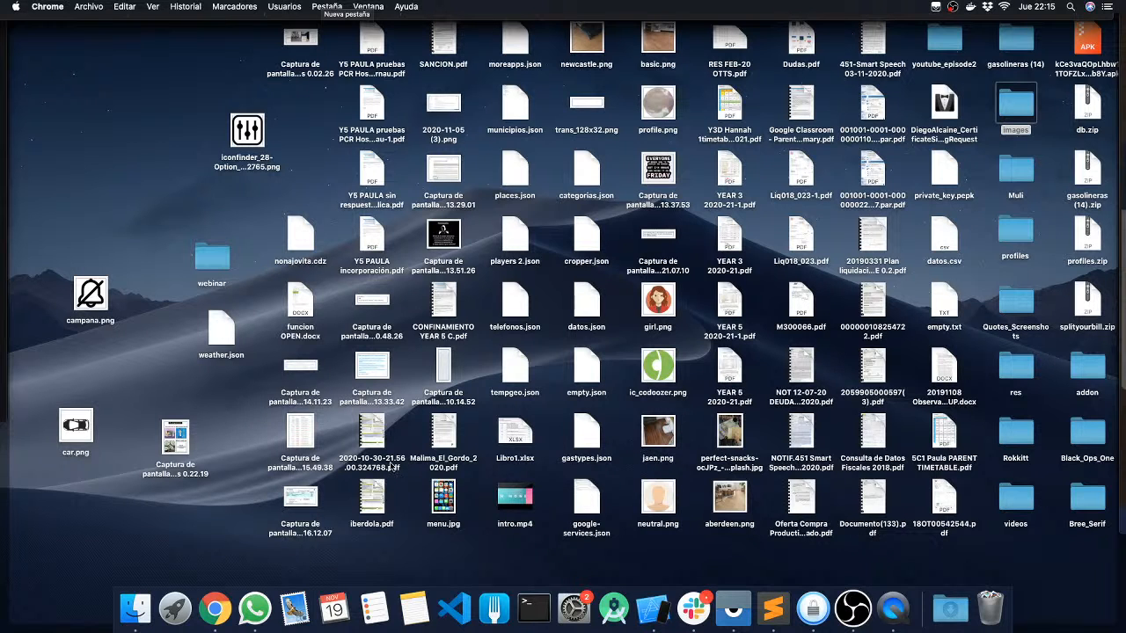
pyautogui.moveTo(443, 498); pyautogui.dragTo(106, 169)
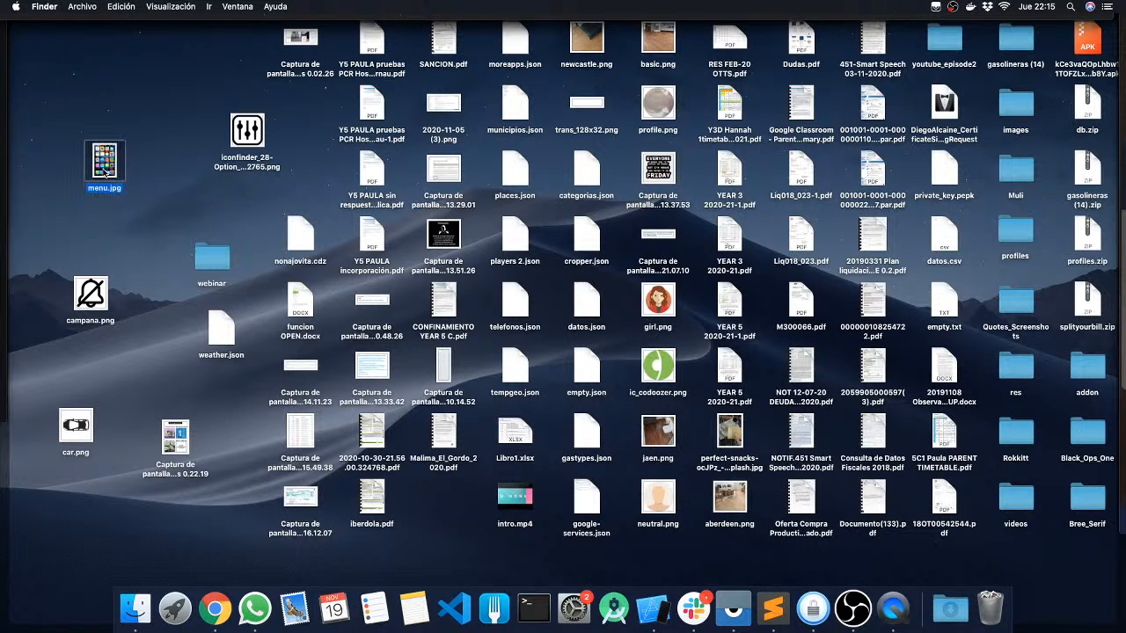
pyautogui.press('F11')
pyautogui.press('super+o')
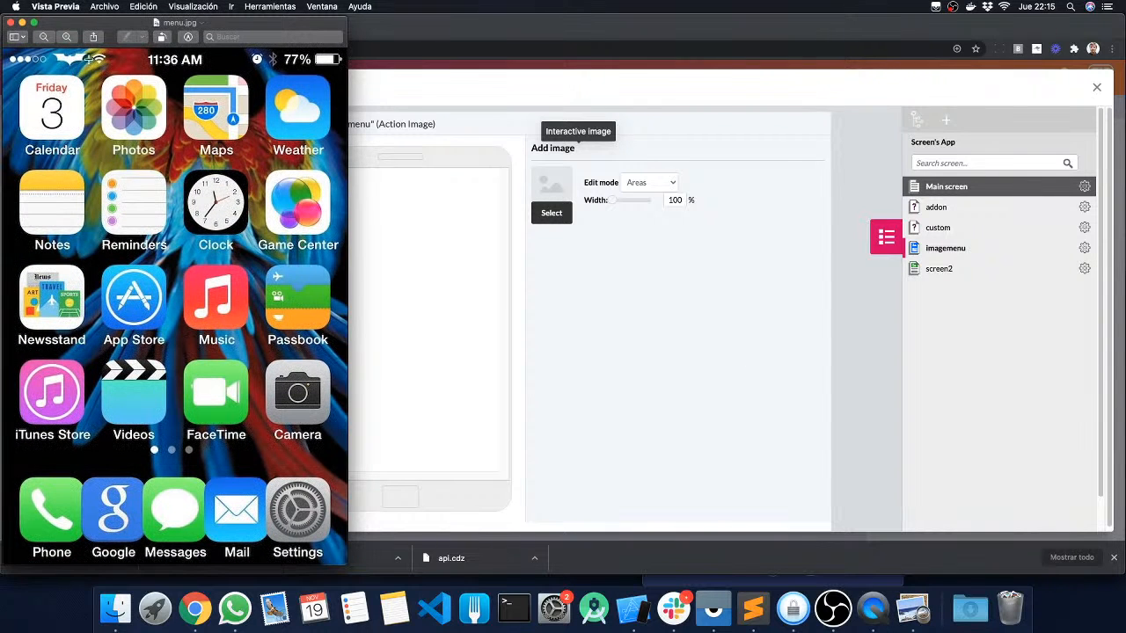
pyautogui.click(11, 22)
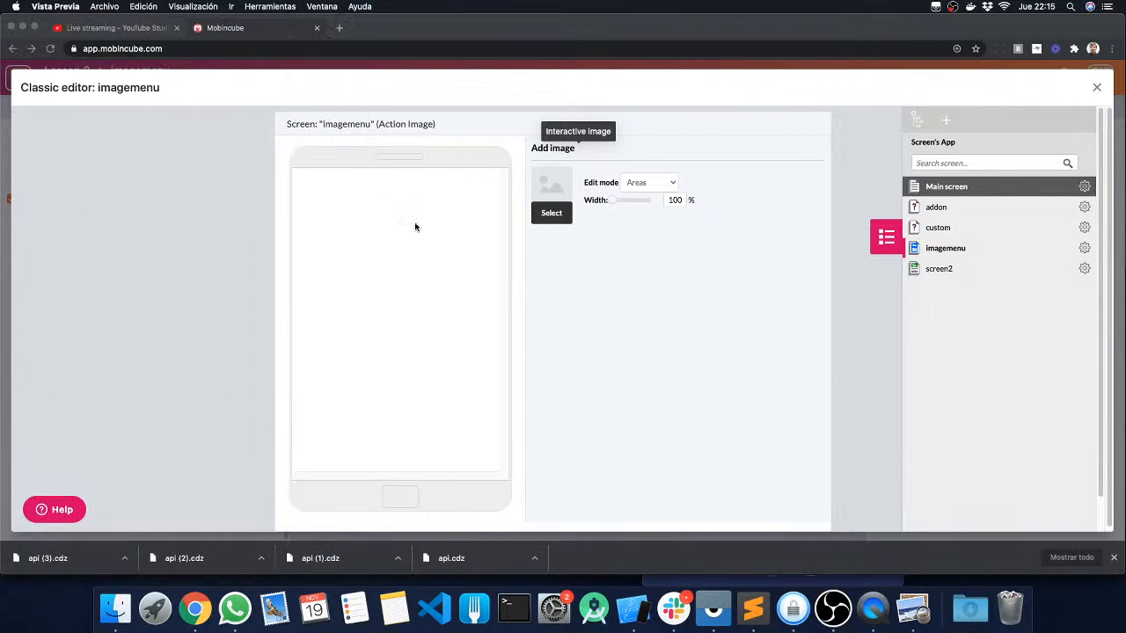
pyautogui.press('F11')
pyautogui.press('F11')
# Try to add menu.jpg from the desktop to the app's resource library, and close the library.
pyautogui.click(884, 234)
pyautogui.click(884, 234)
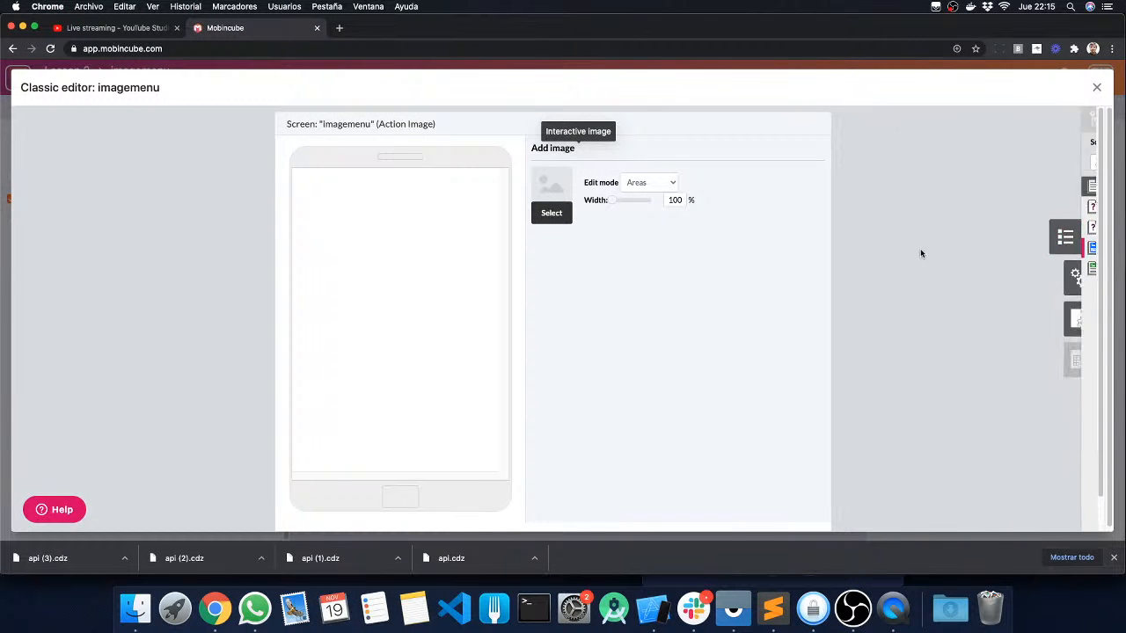
pyautogui.click(1080, 279)
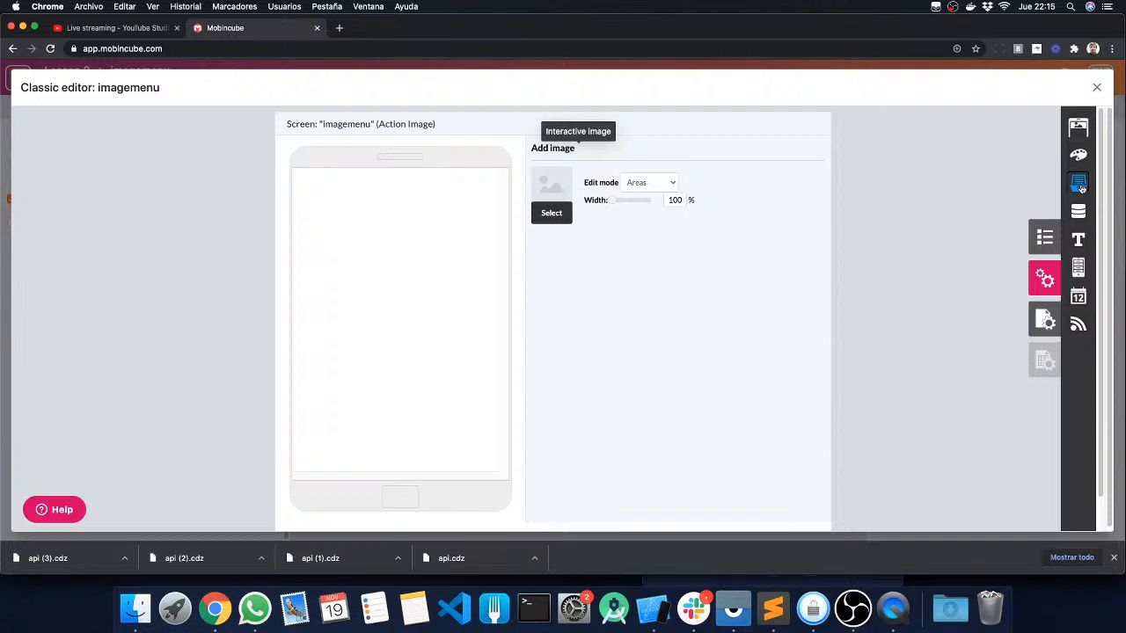
pyautogui.click(1080, 185)
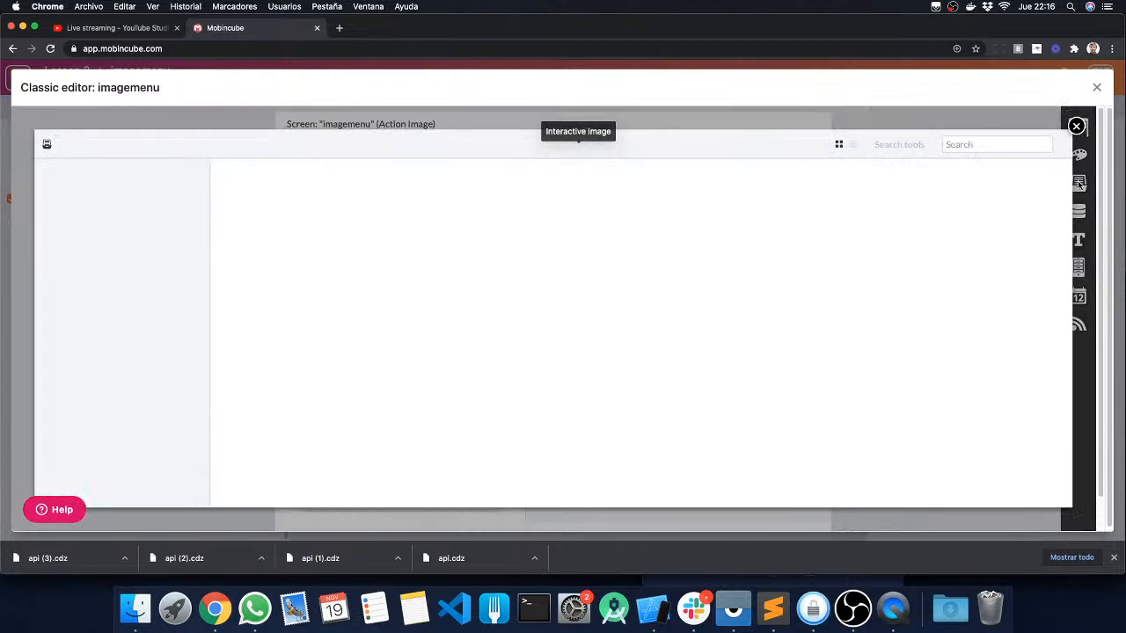
pyautogui.press('F11')
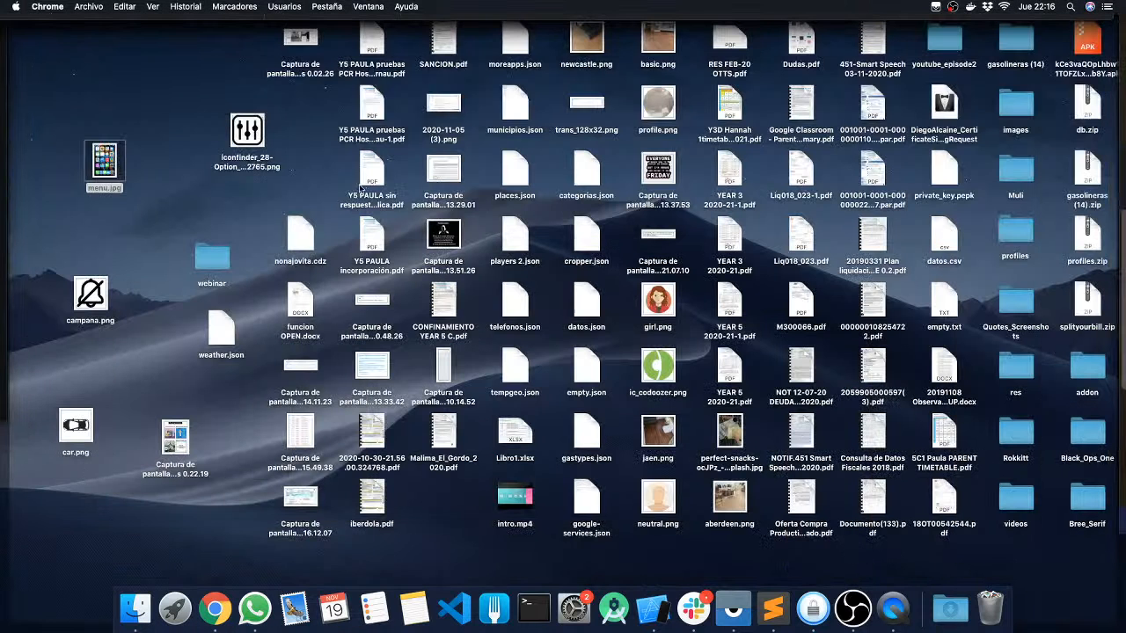
pyautogui.moveTo(100, 166); pyautogui.dragTo(434, 254)
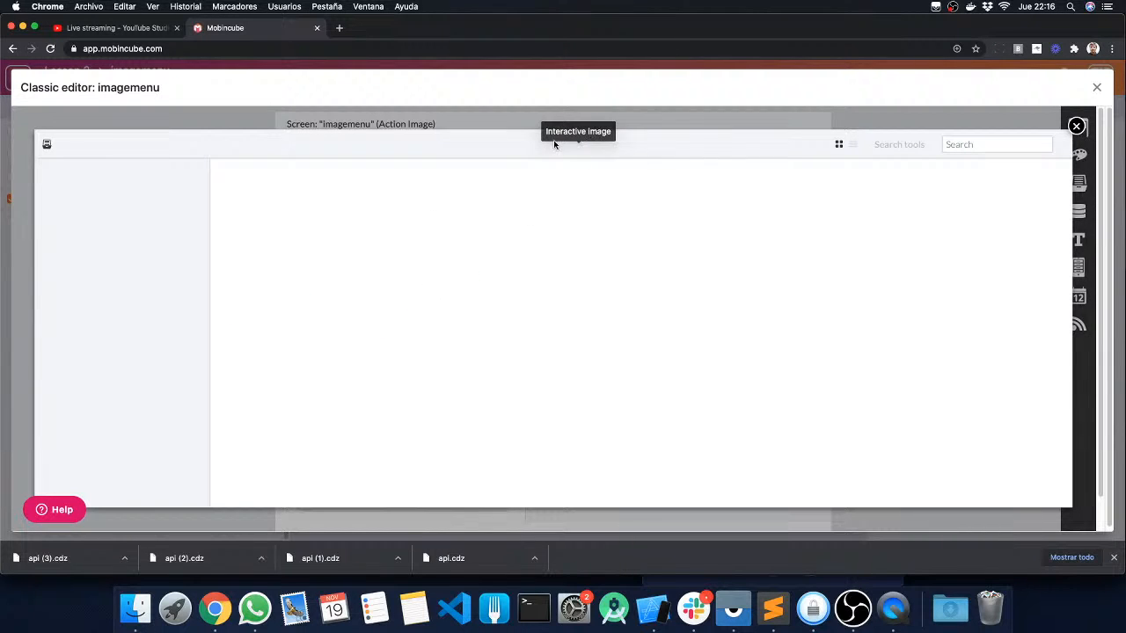
pyautogui.click(971, 148)
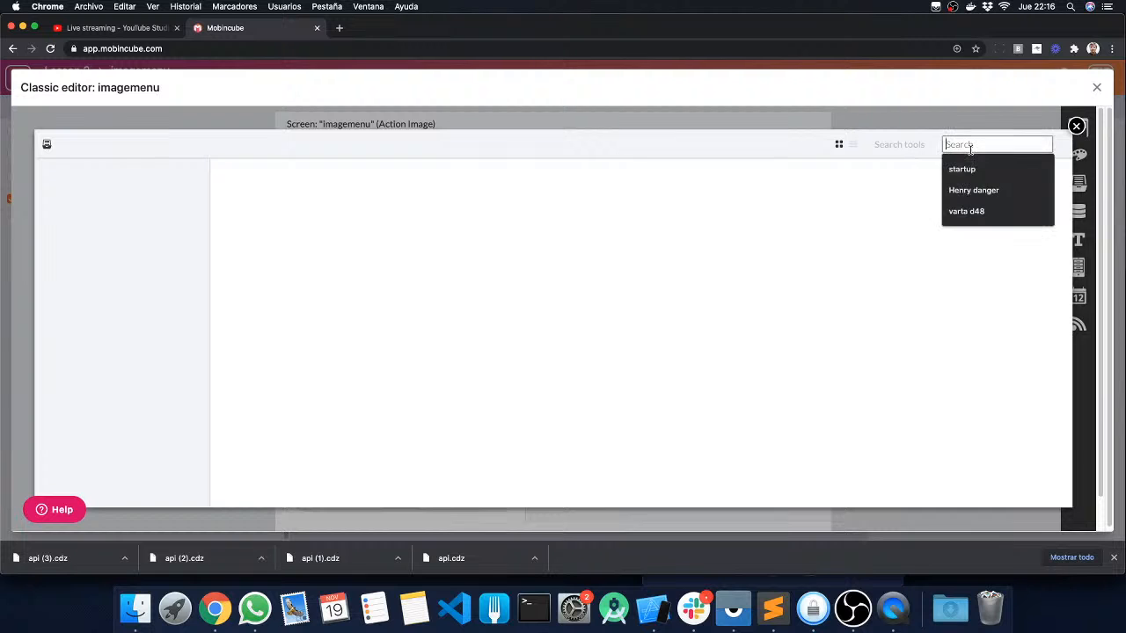
pyautogui.click(831, 223)
pyautogui.press('F11')
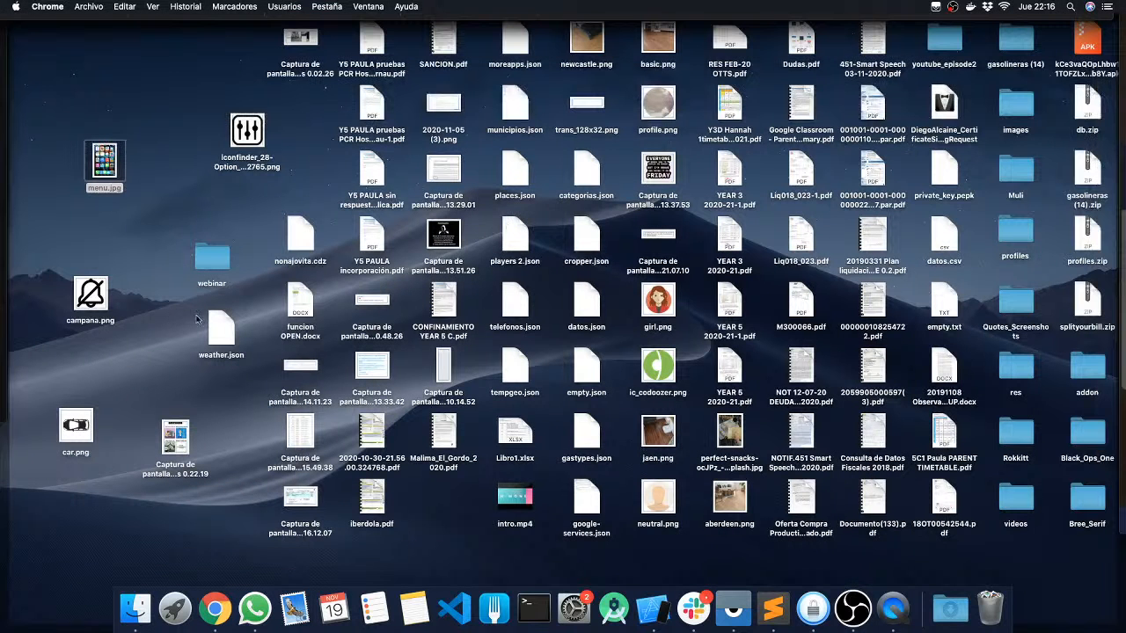
pyautogui.moveTo(103, 163); pyautogui.dragTo(301, 253)
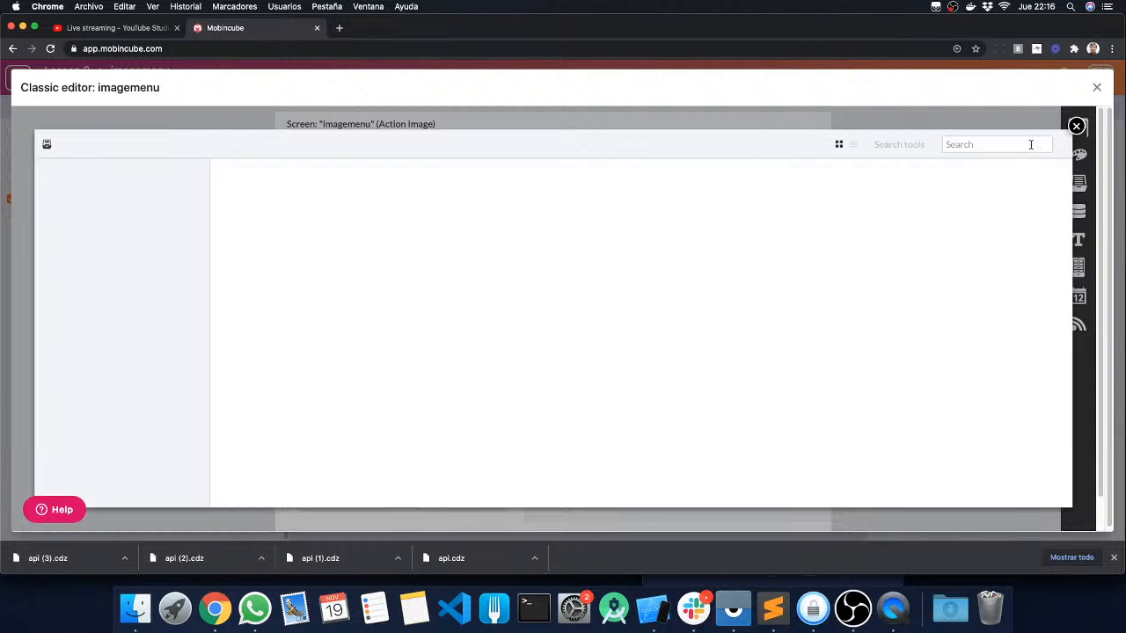
pyautogui.click(1075, 126)
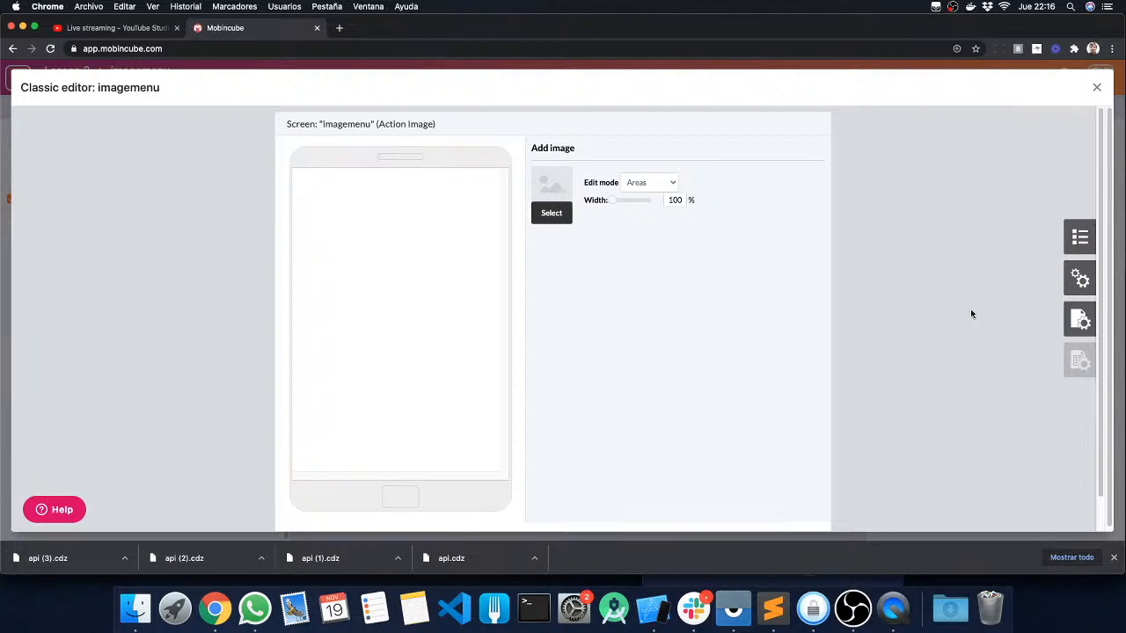
pyautogui.click(1043, 276)
# Upload menu.jpg from the desktop to the app's resources and insert it as the imagemenu screen's interactive image.
pyautogui.click(548, 213)
pyautogui.press('F11')
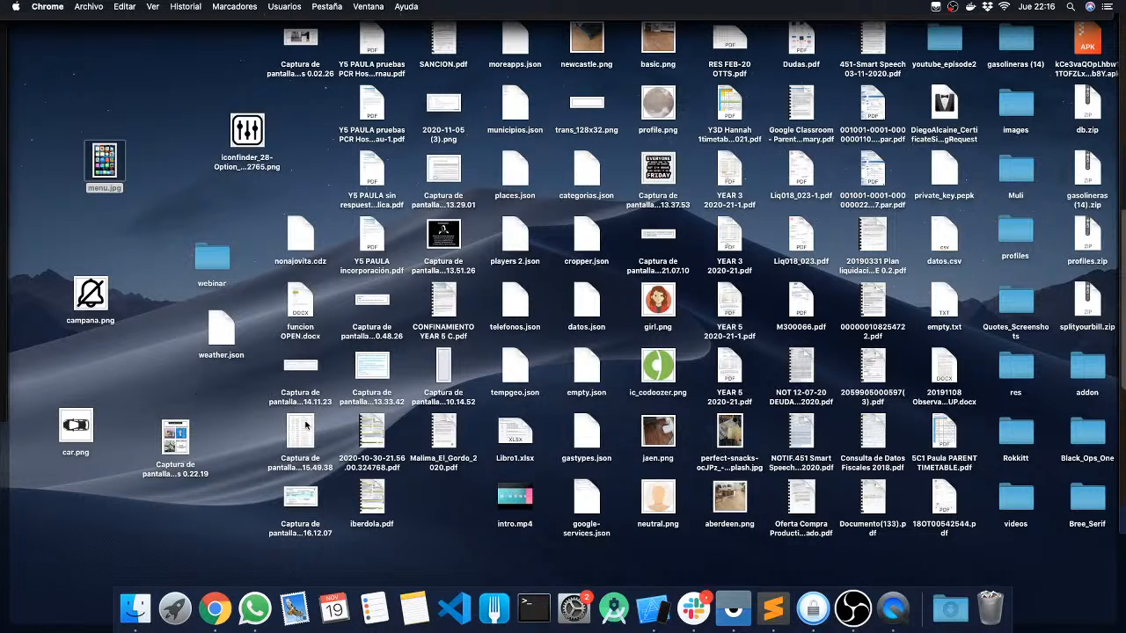
pyautogui.moveTo(92, 145); pyautogui.dragTo(431, 237)
pyautogui.press('F11')
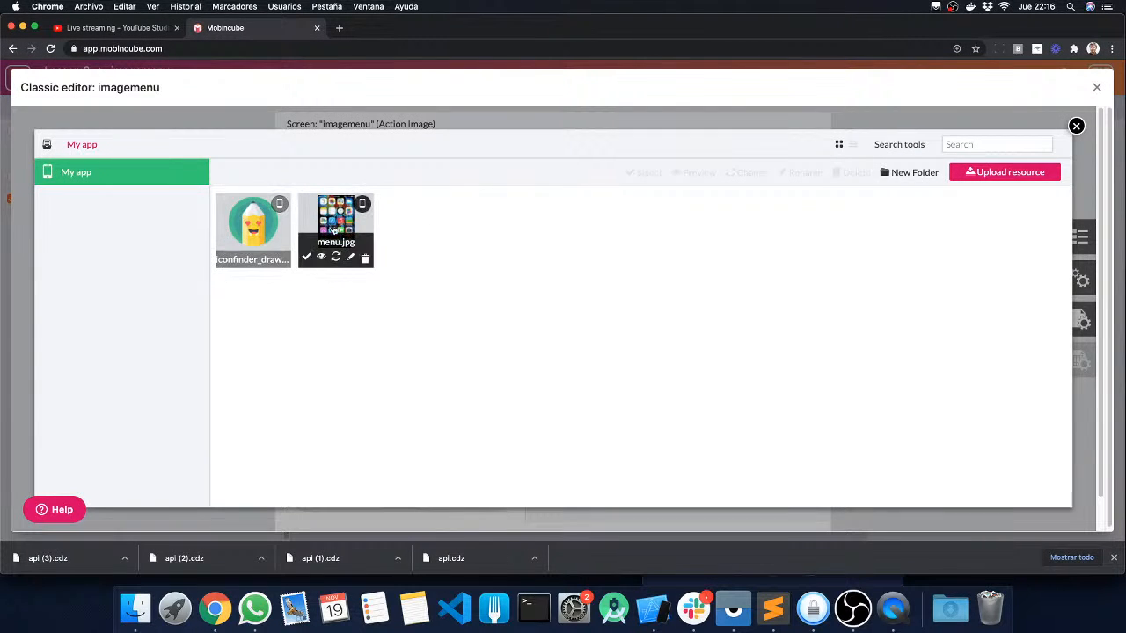
pyautogui.click(308, 257)
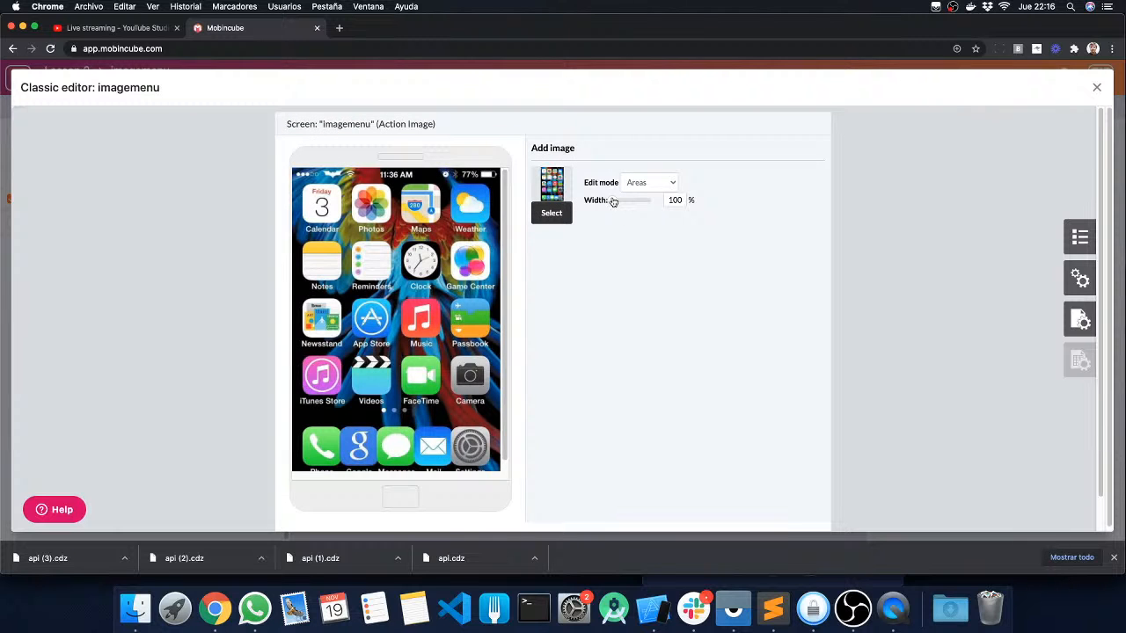
# Try the menu image at 200% width, restore it to 100%, and check the available edit modes.
pyautogui.moveTo(613, 202); pyautogui.dragTo(670, 200)
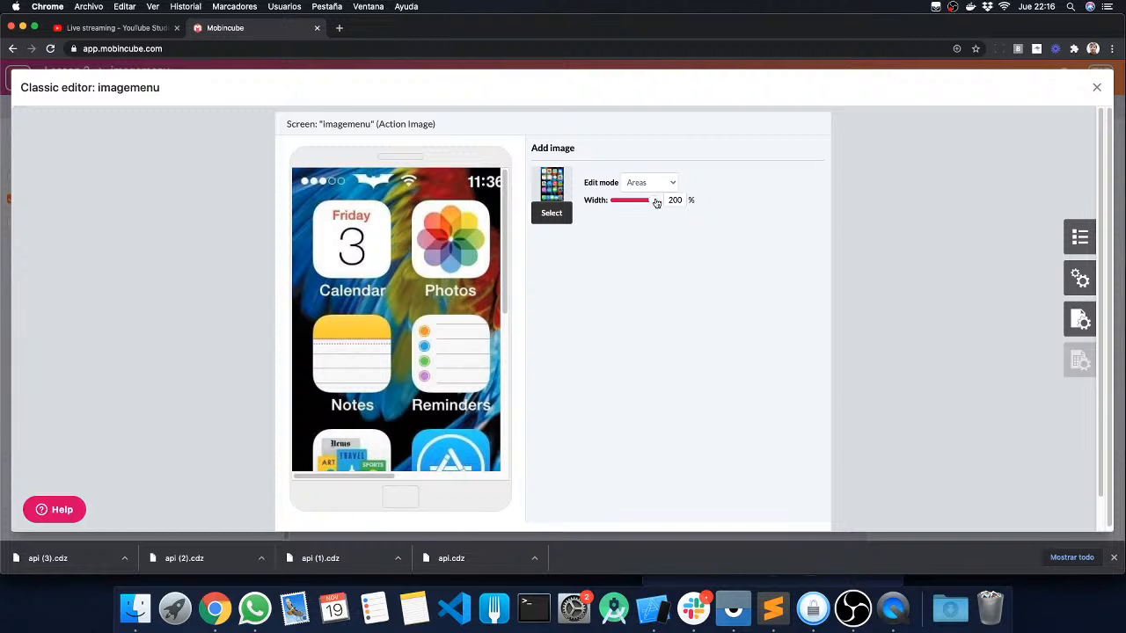
pyautogui.moveTo(655, 203); pyautogui.dragTo(612, 200)
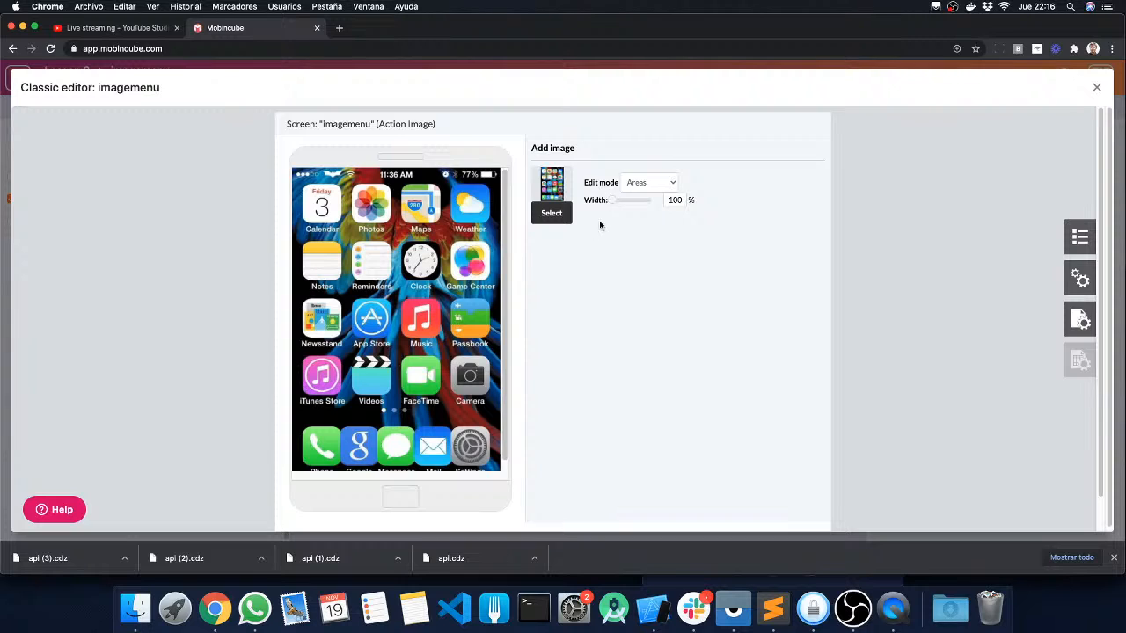
pyautogui.click(658, 182)
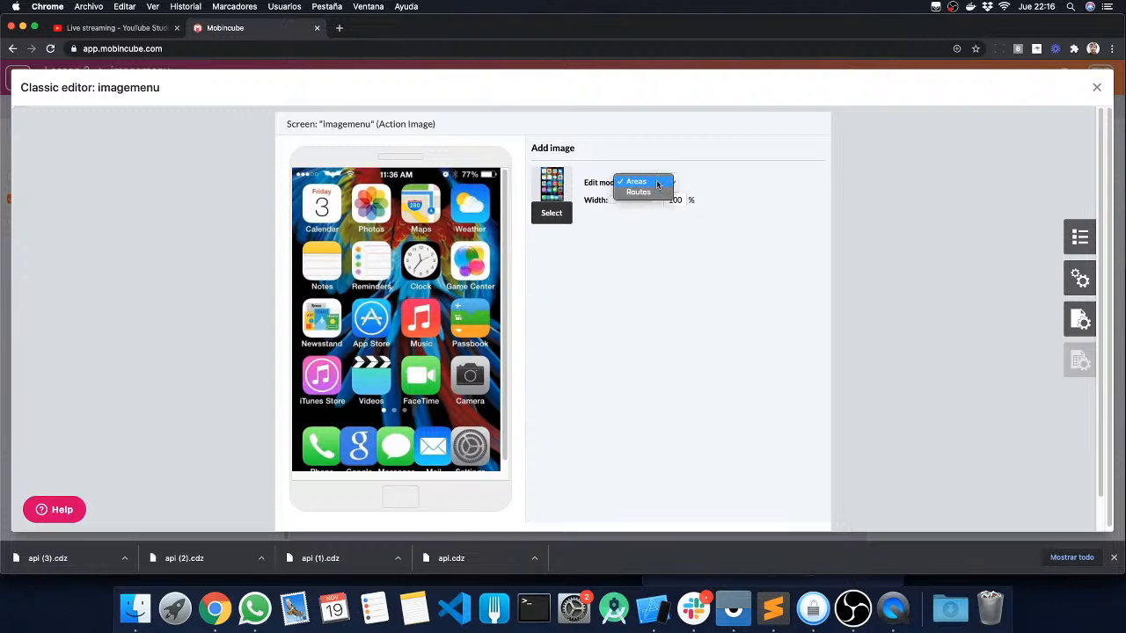
pyautogui.click(746, 185)
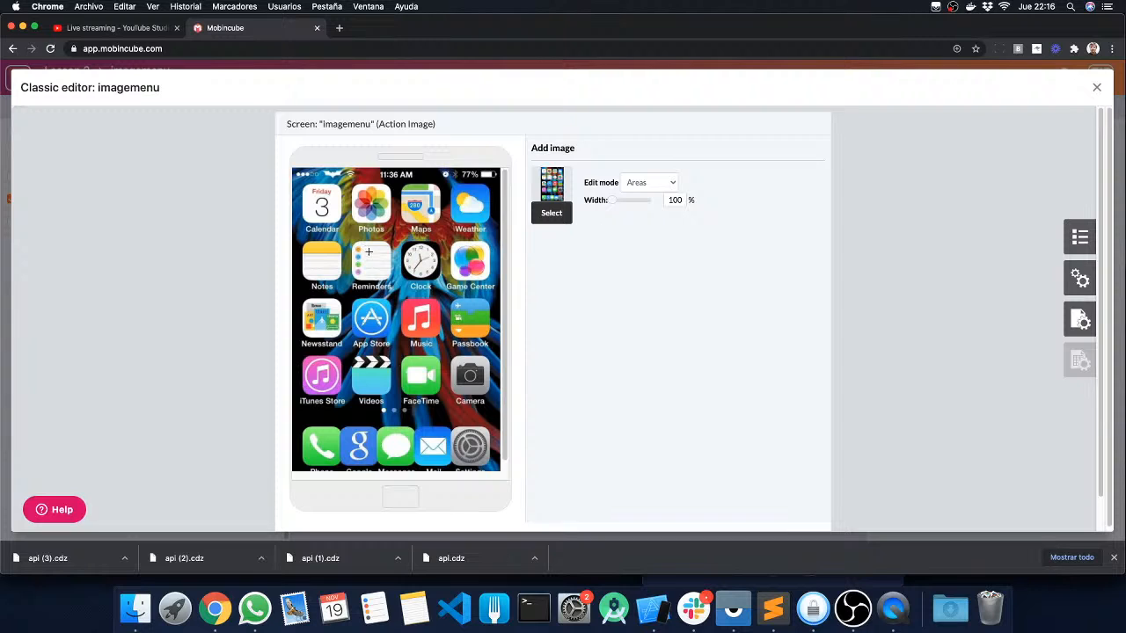
# Draw an area around the Reminders icon, hide the area, and make it go to screen2.
pyautogui.moveTo(349, 240); pyautogui.dragTo(397, 293)
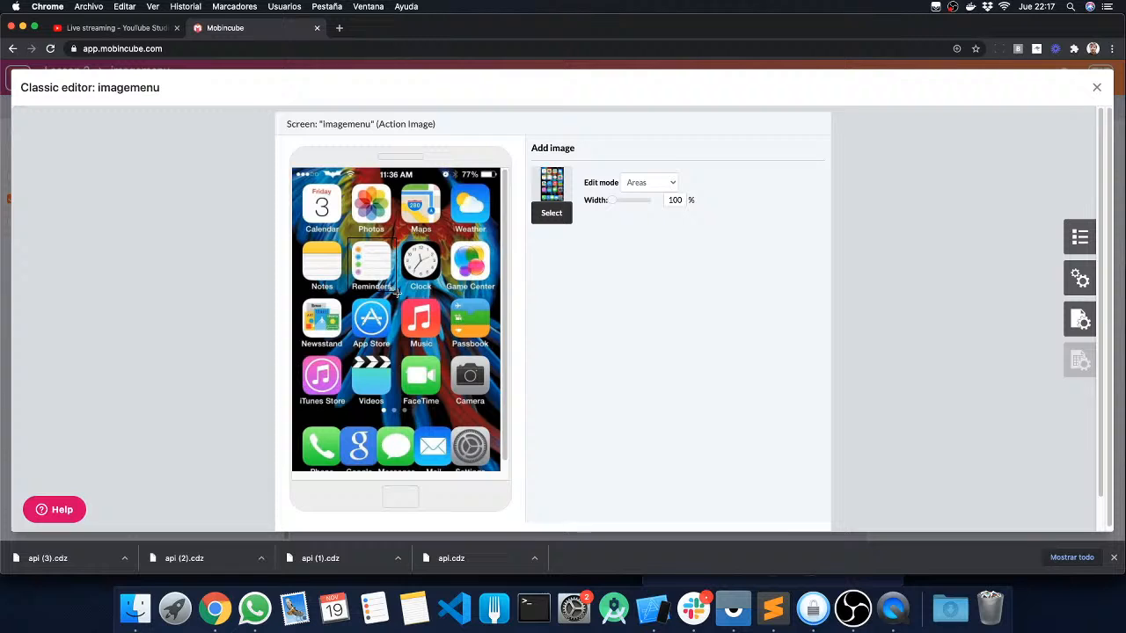
pyautogui.click(365, 253)
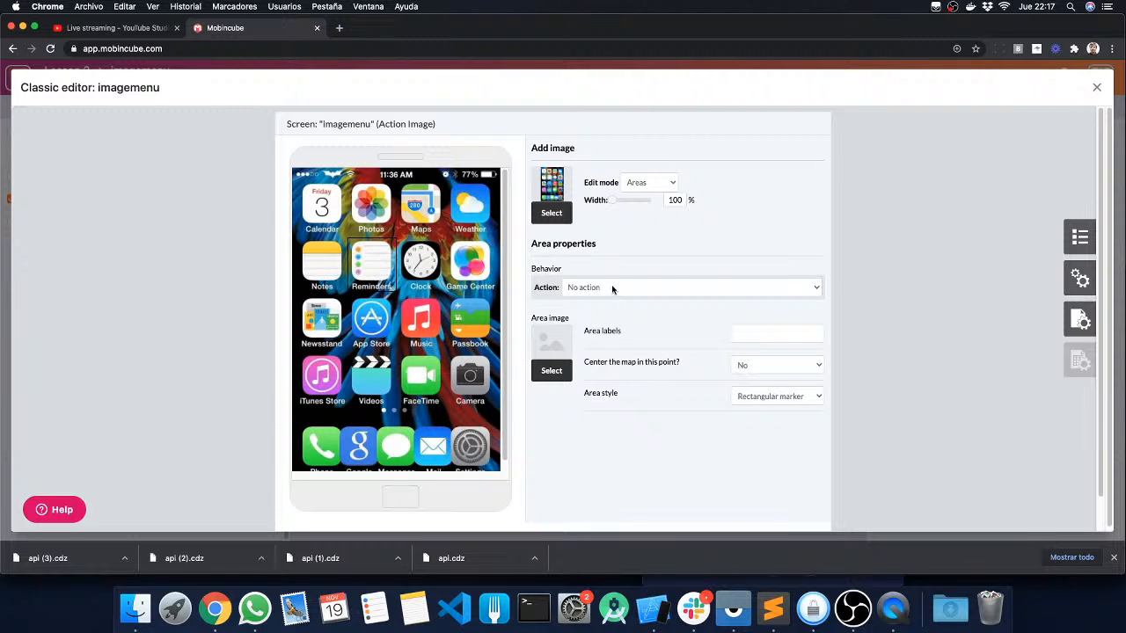
pyautogui.click(764, 399)
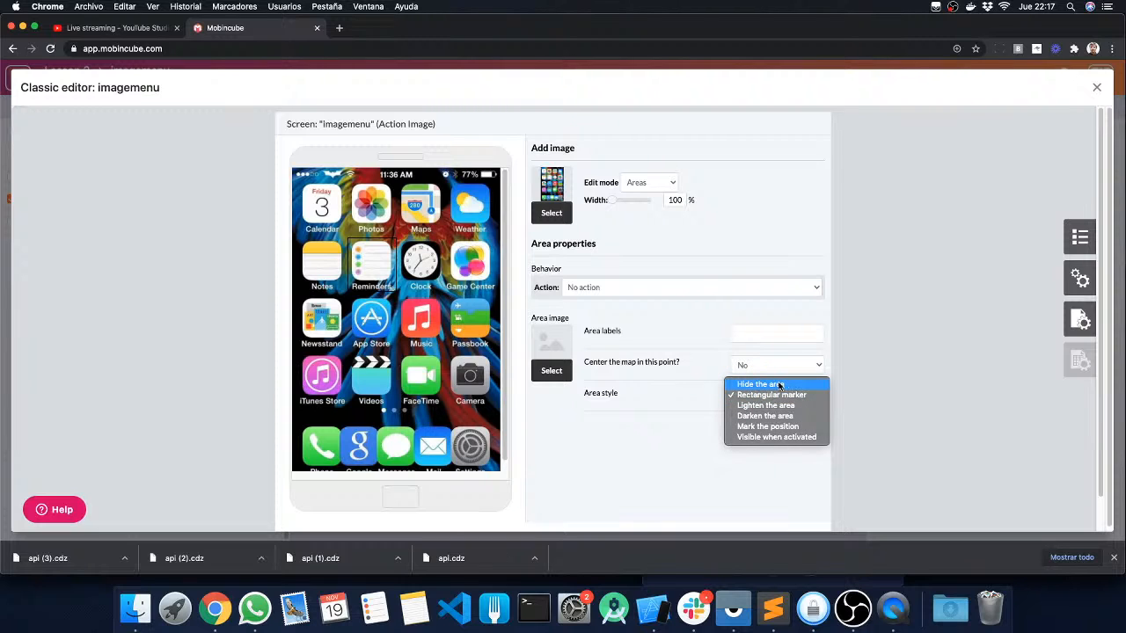
pyautogui.click(777, 384)
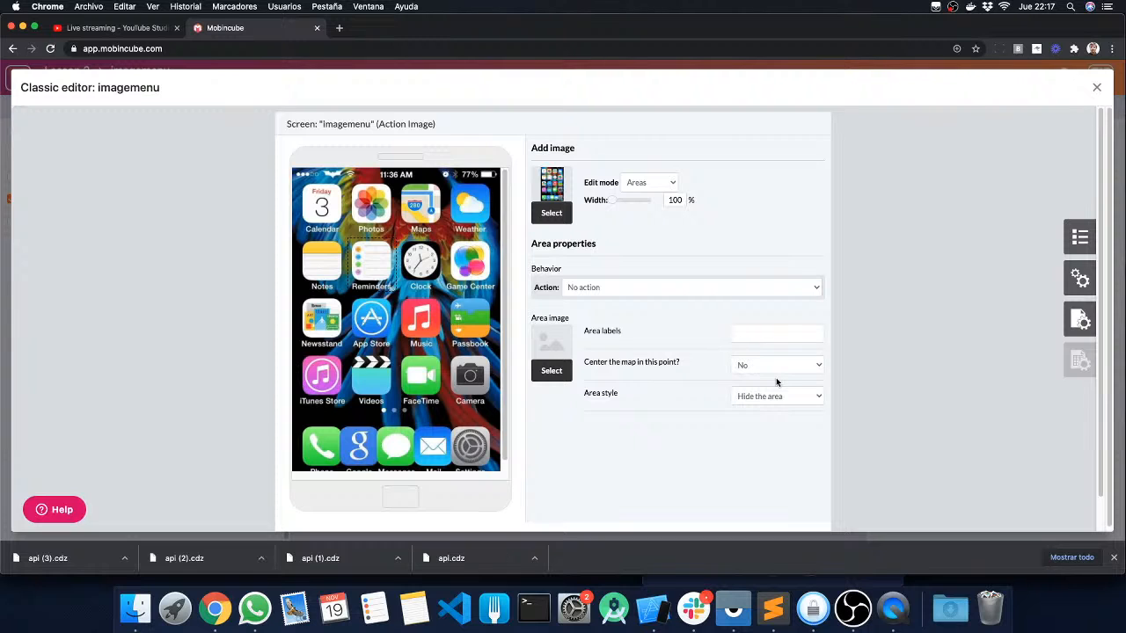
pyautogui.click(594, 287)
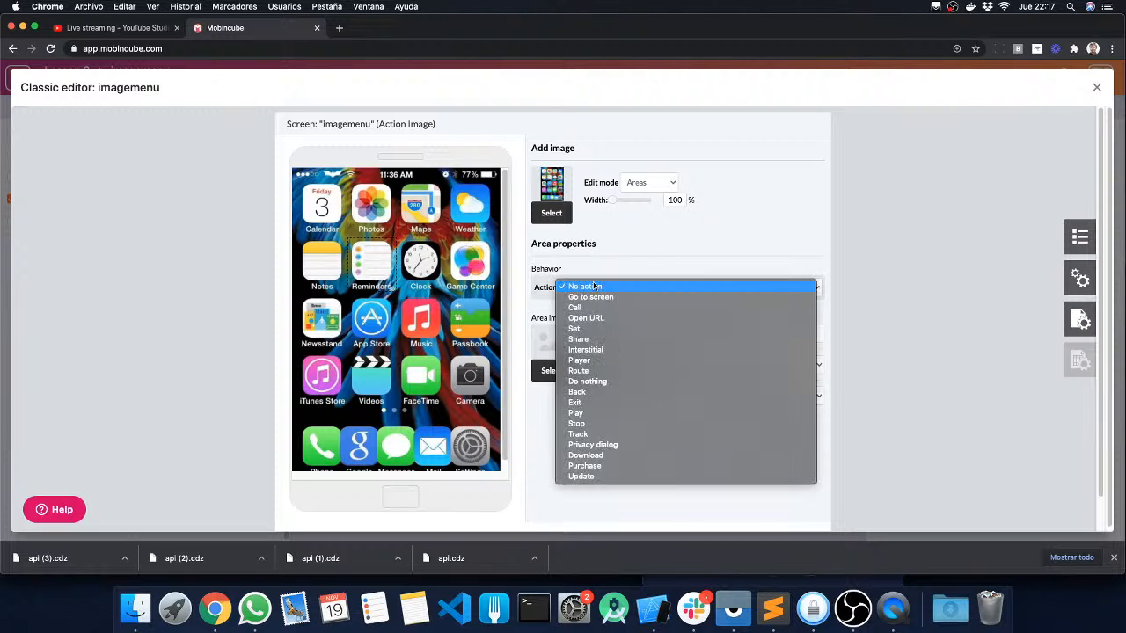
pyautogui.click(597, 297)
pyautogui.click(601, 310)
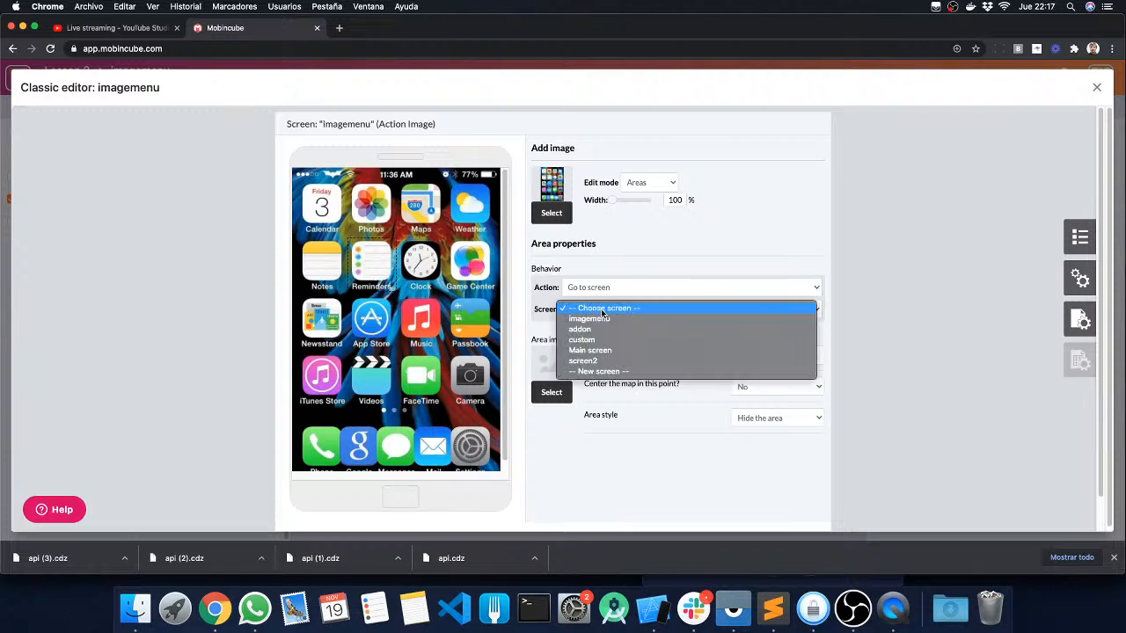
pyautogui.click(601, 362)
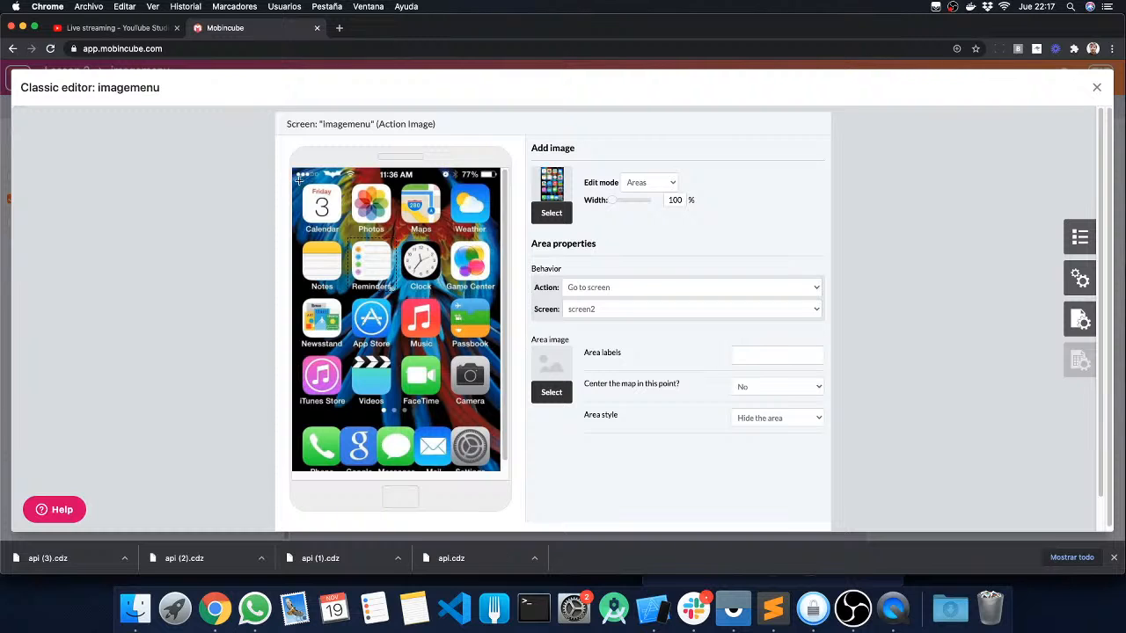
# Draw an area around the Calendar icon, set its style to Hide the area, and link it to screen2.
pyautogui.moveTo(300, 178); pyautogui.dragTo(316, 209)
pyautogui.click(765, 400)
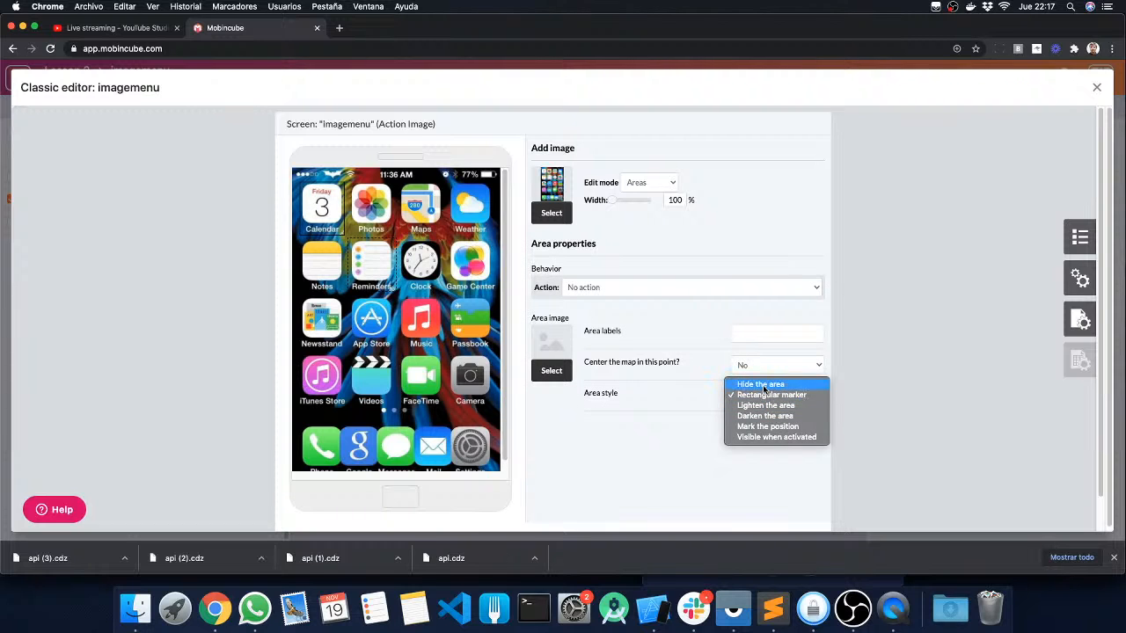
pyautogui.click(761, 384)
pyautogui.click(635, 286)
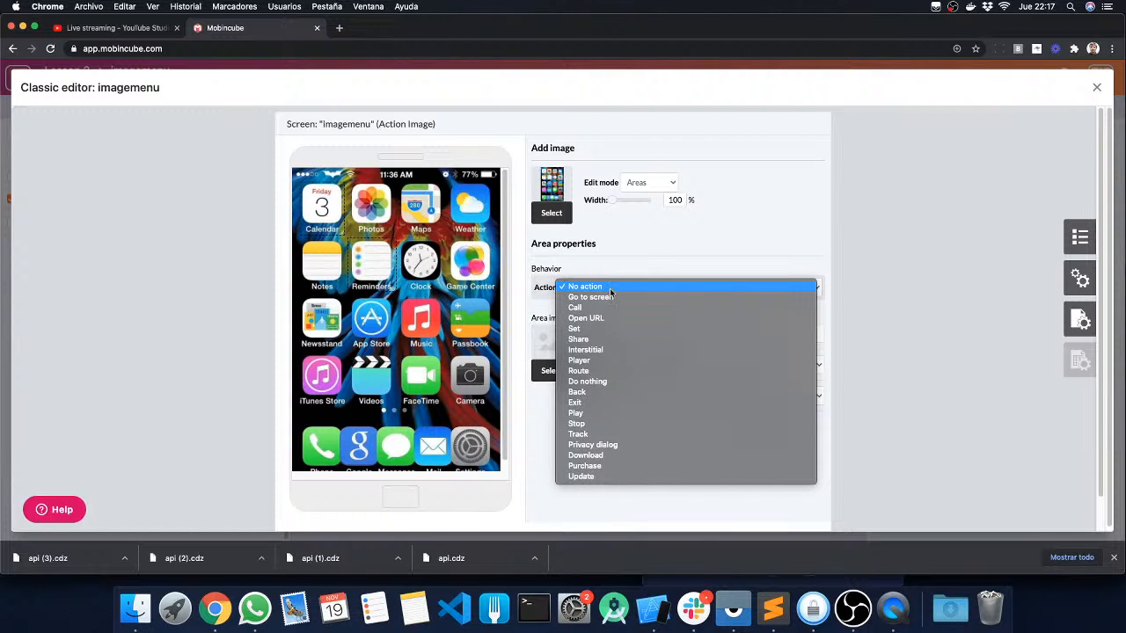
pyautogui.click(610, 296)
pyautogui.click(611, 309)
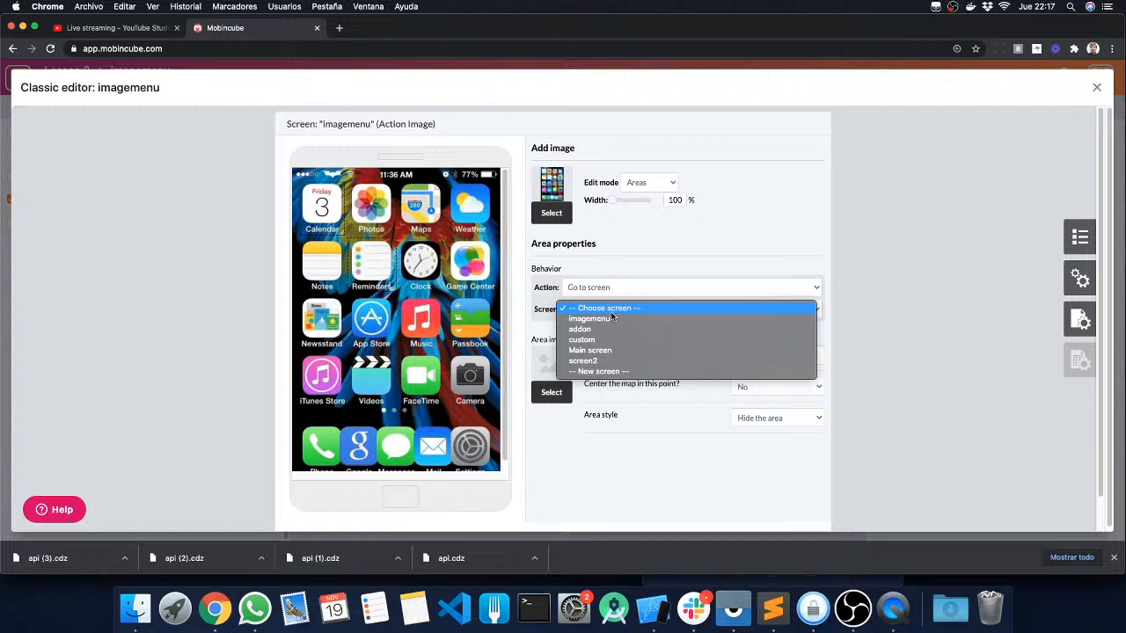
pyautogui.click(584, 361)
pyautogui.click(855, 205)
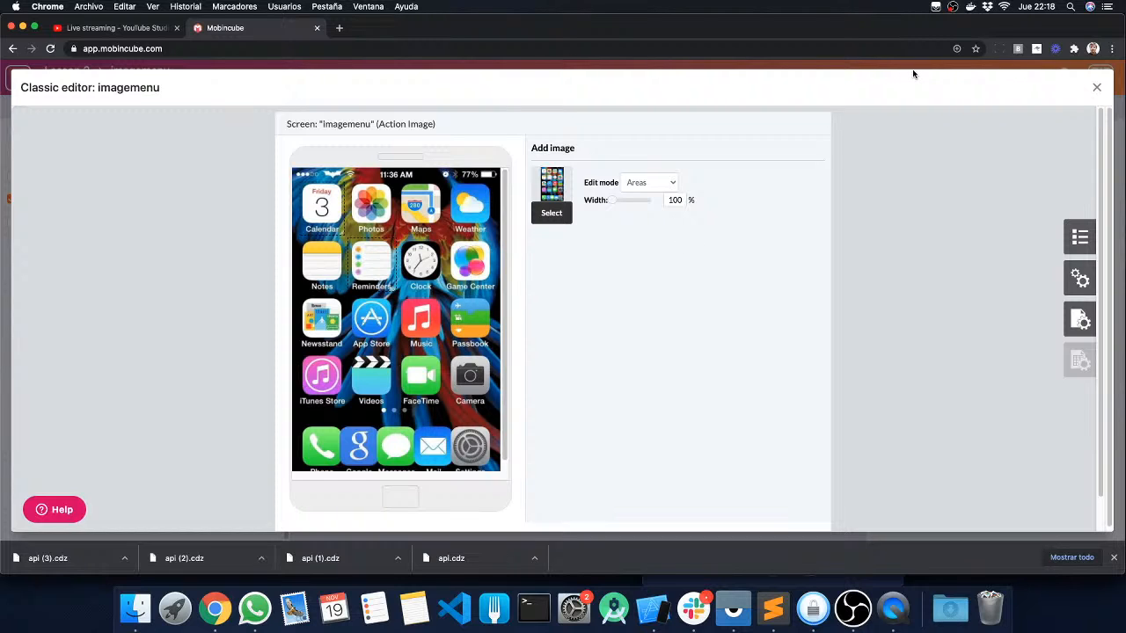
# Close the classic editor of imagemenu and open the custom screen.
pyautogui.click(1096, 87)
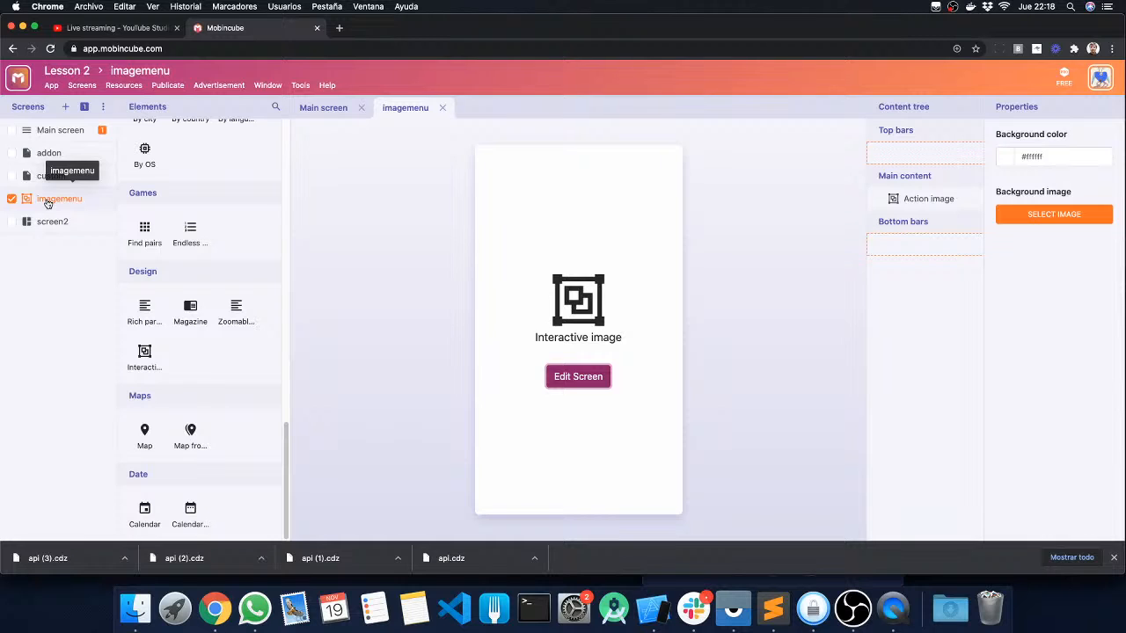
pyautogui.click(51, 85)
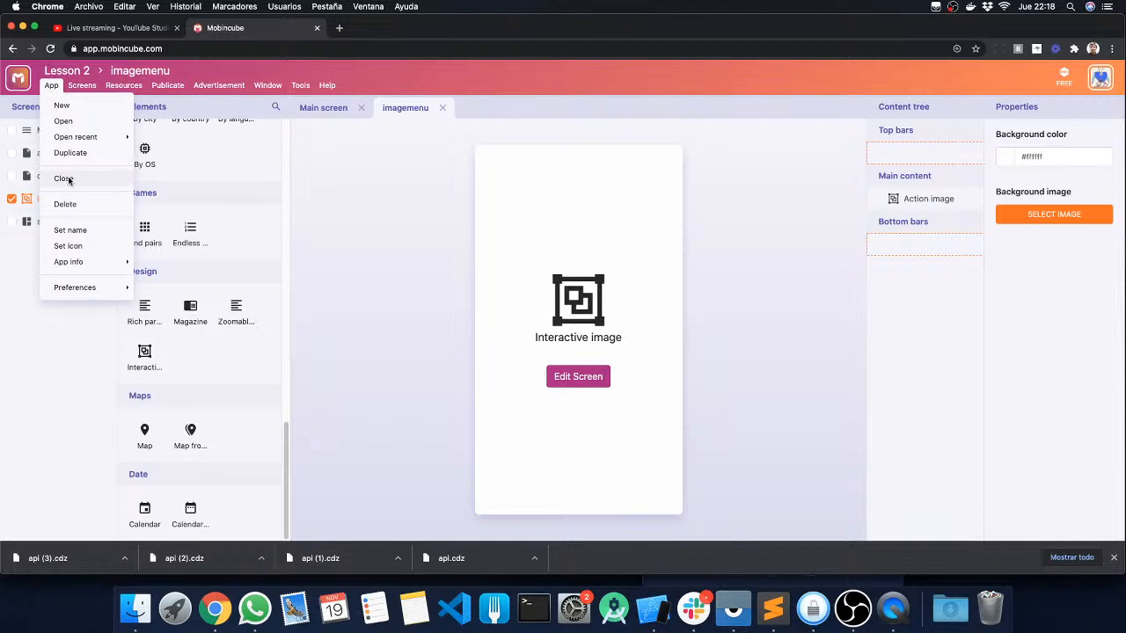
pyautogui.click(45, 358)
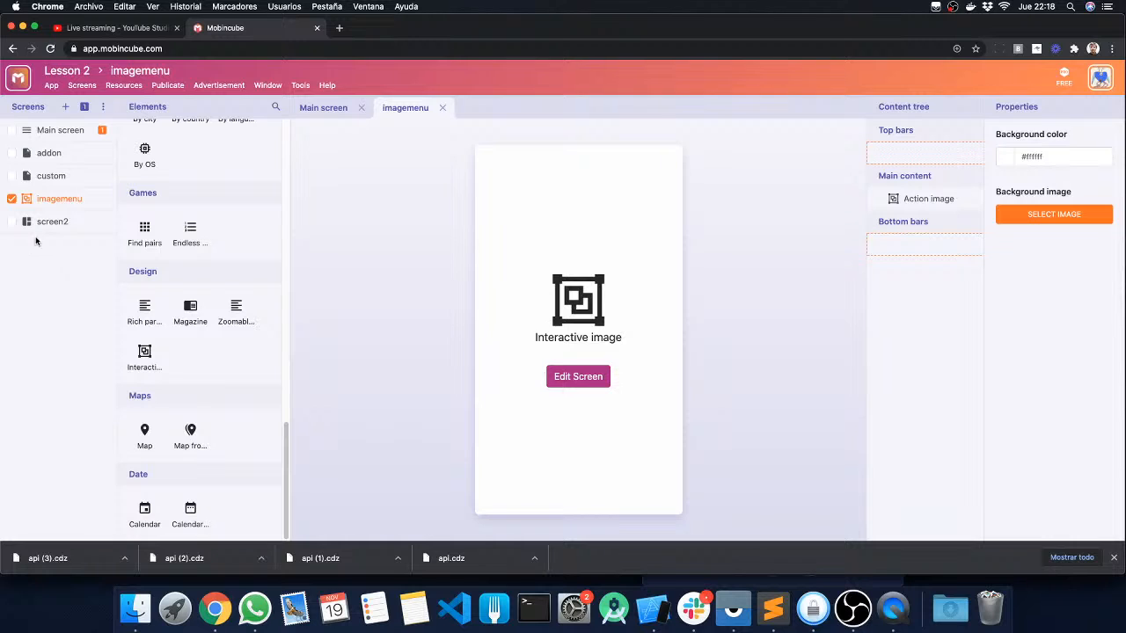
pyautogui.click(72, 179)
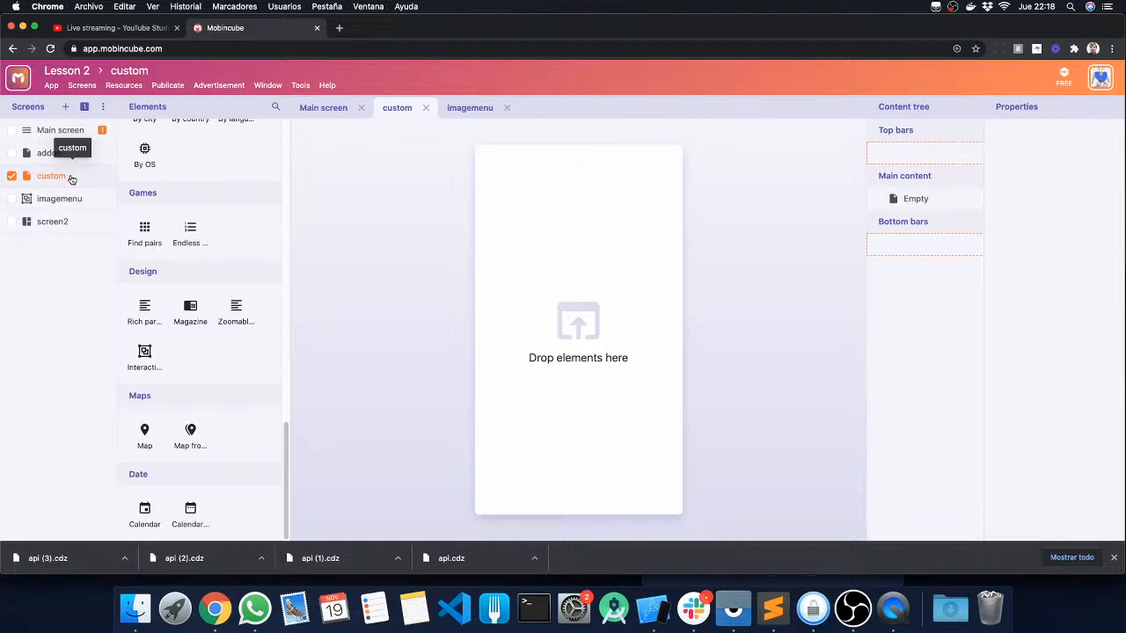
# Create a new screen named screen3 and add a Text element to it.
pyautogui.click(66, 107)
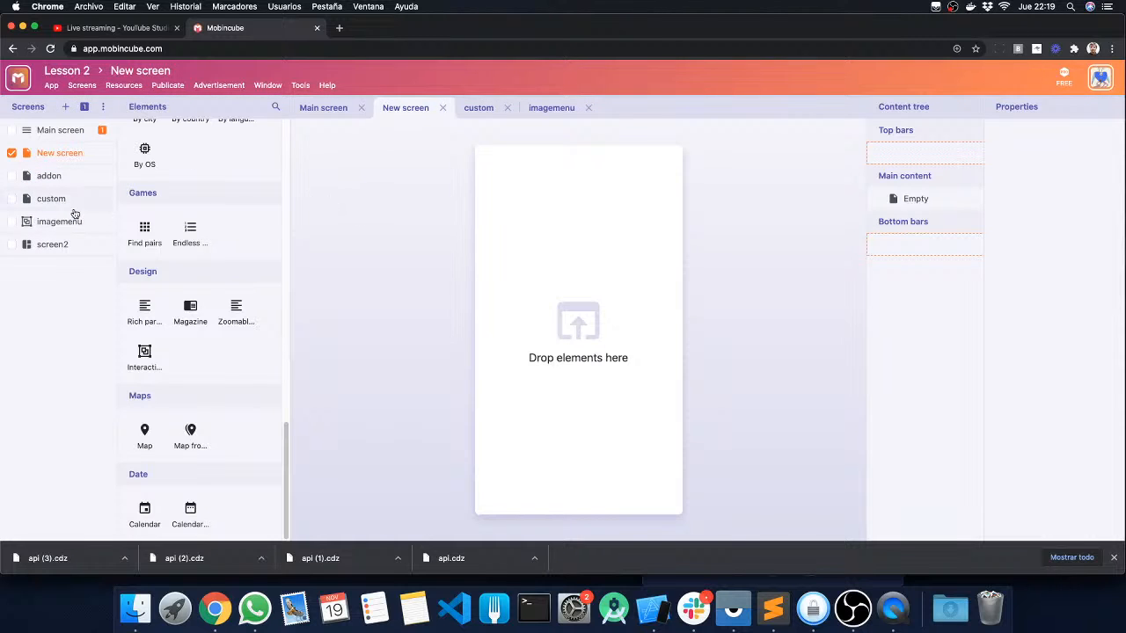
pyautogui.click(134, 72)
pyautogui.write('screen')
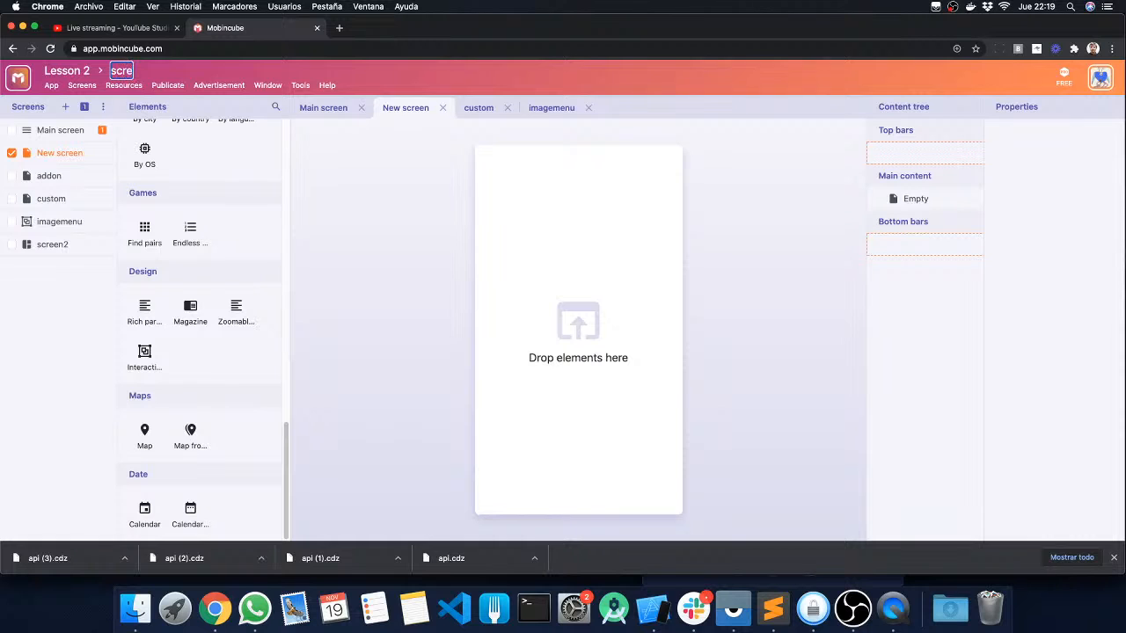
pyautogui.write('3')
pyautogui.press('Return')
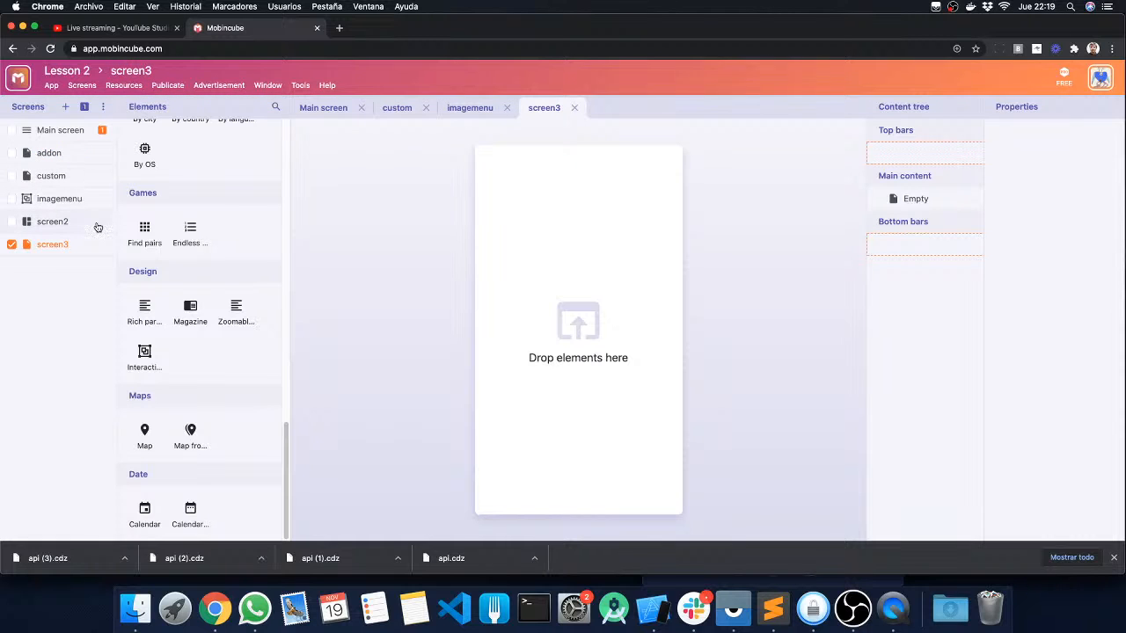
pyautogui.scroll(10, 159, 256)
pyautogui.moveTo(188, 165); pyautogui.dragTo(523, 249)
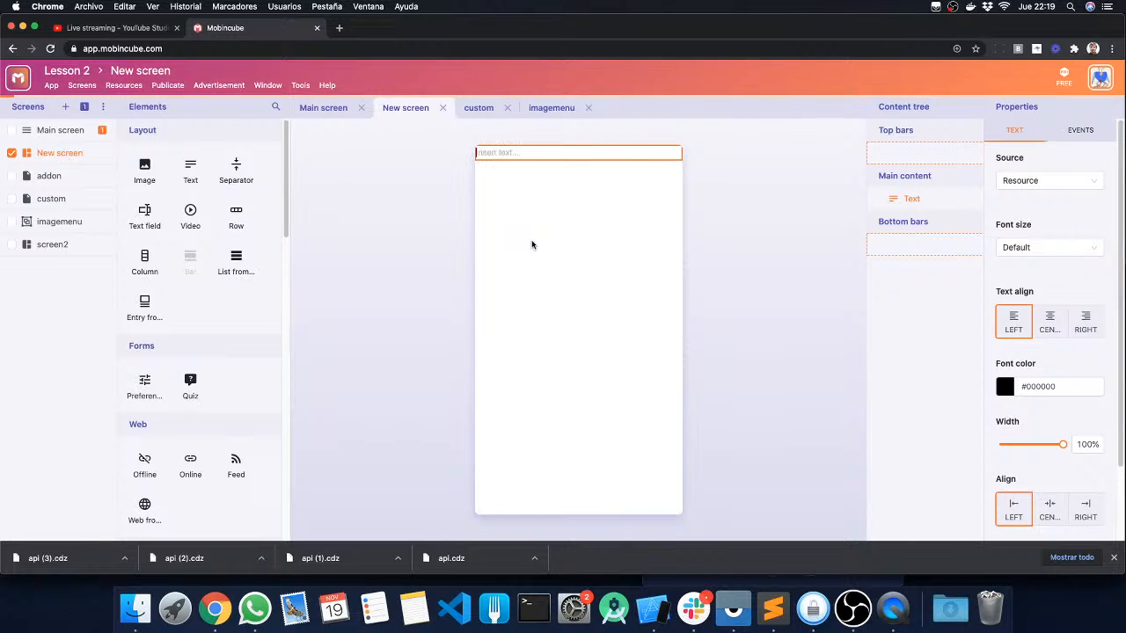
# Enter "This is screen 3" in the text element, narrow its width slightly and center-align the element.
pyautogui.write('This is sc')
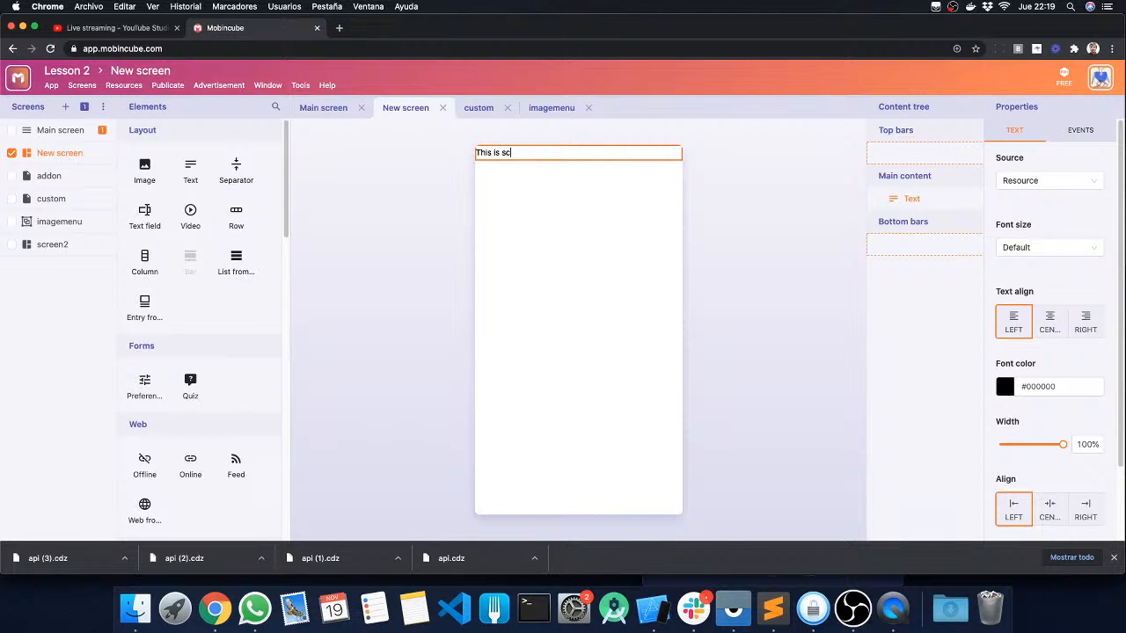
pyautogui.write('reen 3')
pyautogui.moveTo(1062, 448); pyautogui.dragTo(1057, 448)
pyautogui.click(1050, 506)
pyautogui.click(788, 352)
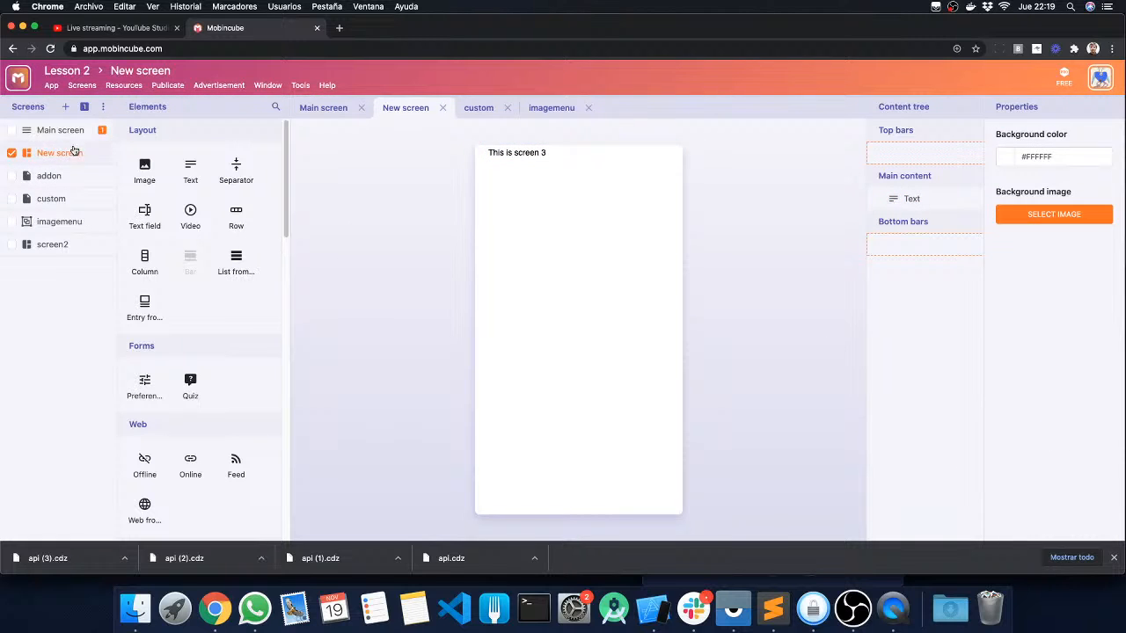
# Rename the new screen as screen3.
pyautogui.click(139, 73)
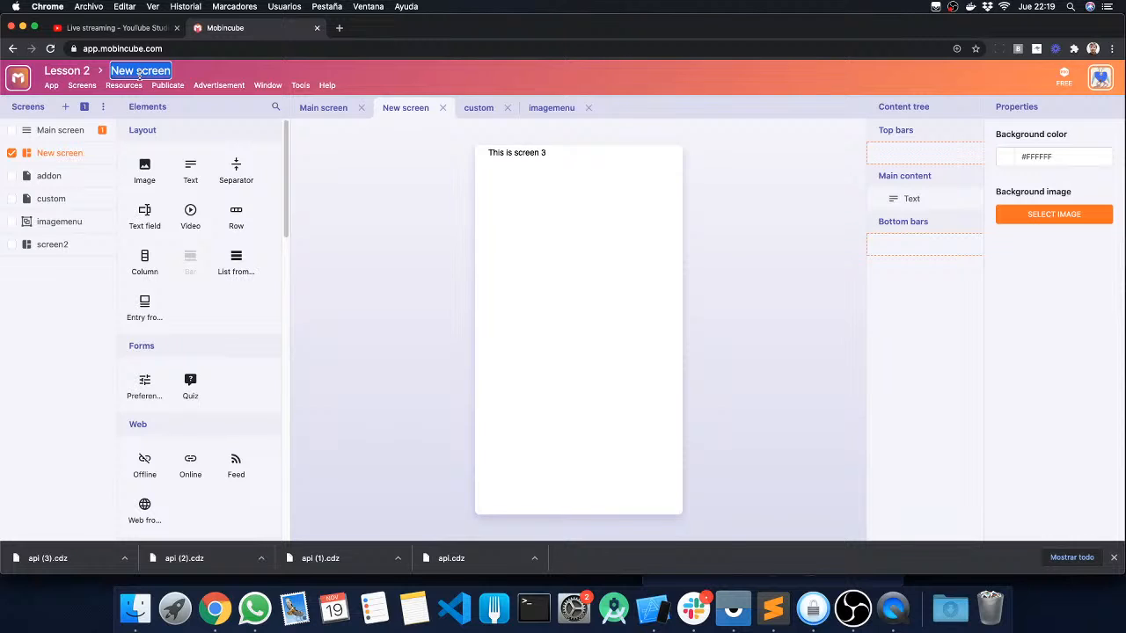
pyautogui.write('scc')
pyautogui.press('BackSpace')
pyautogui.write('reen3')
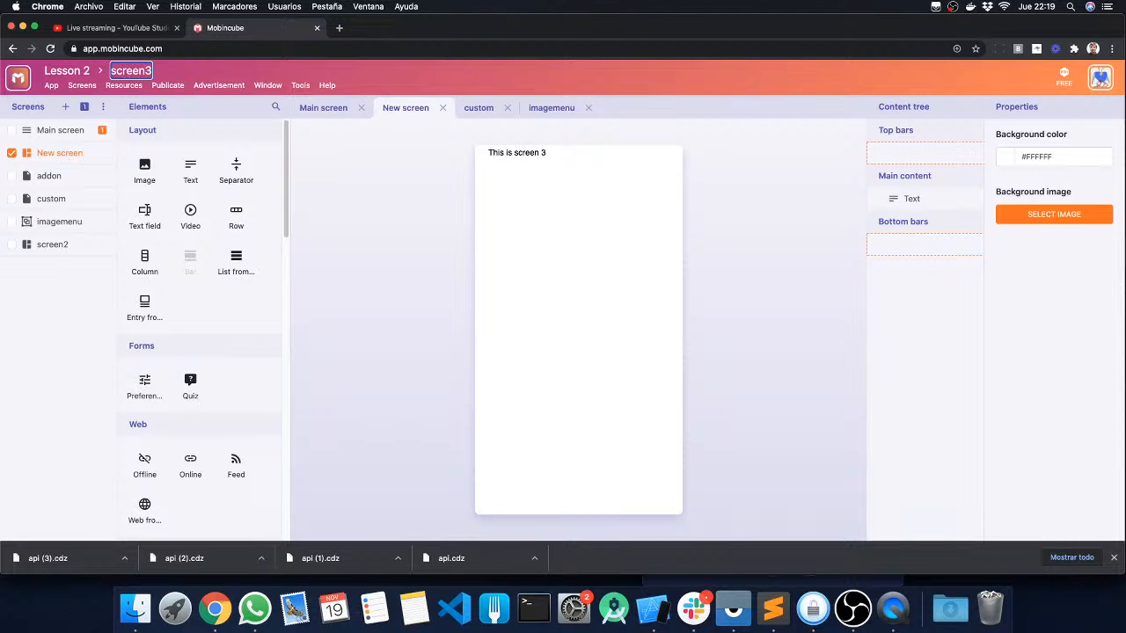
pyautogui.press('Return')
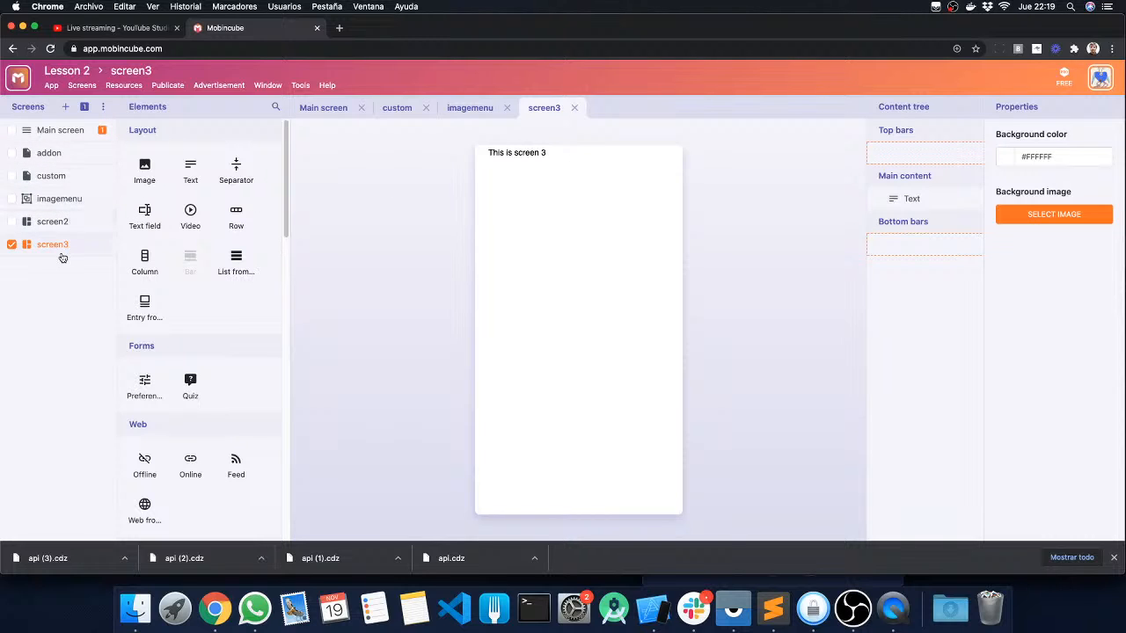
# Open the custom screen and add a Row with a Column inside it.
pyautogui.click(60, 180)
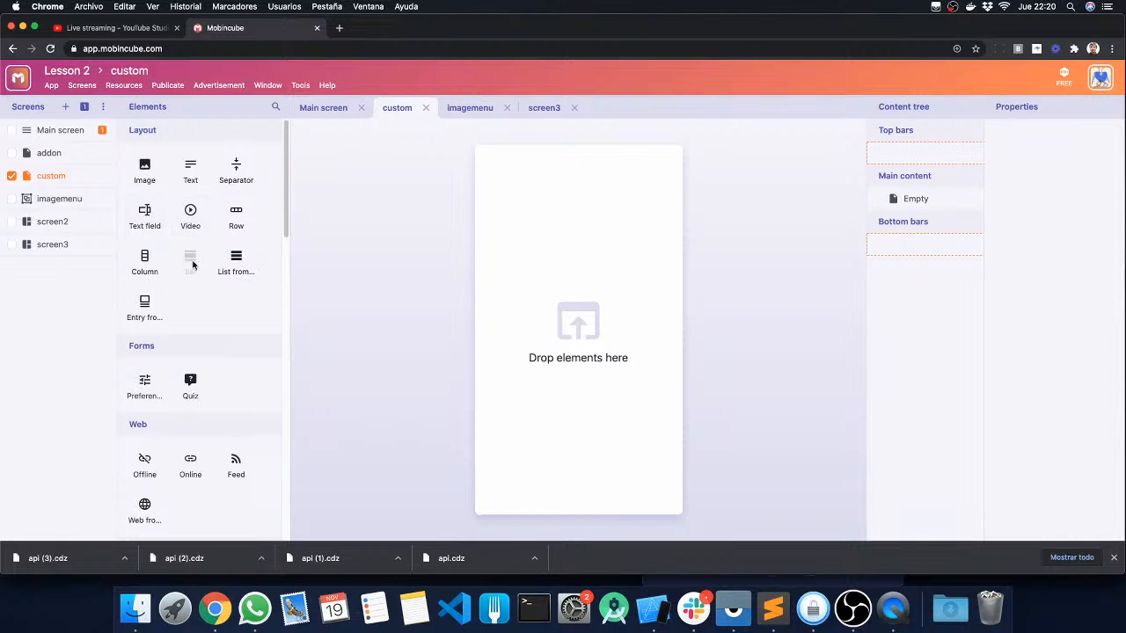
pyautogui.click(235, 217)
pyautogui.moveTo(406, 265); pyautogui.dragTo(599, 284)
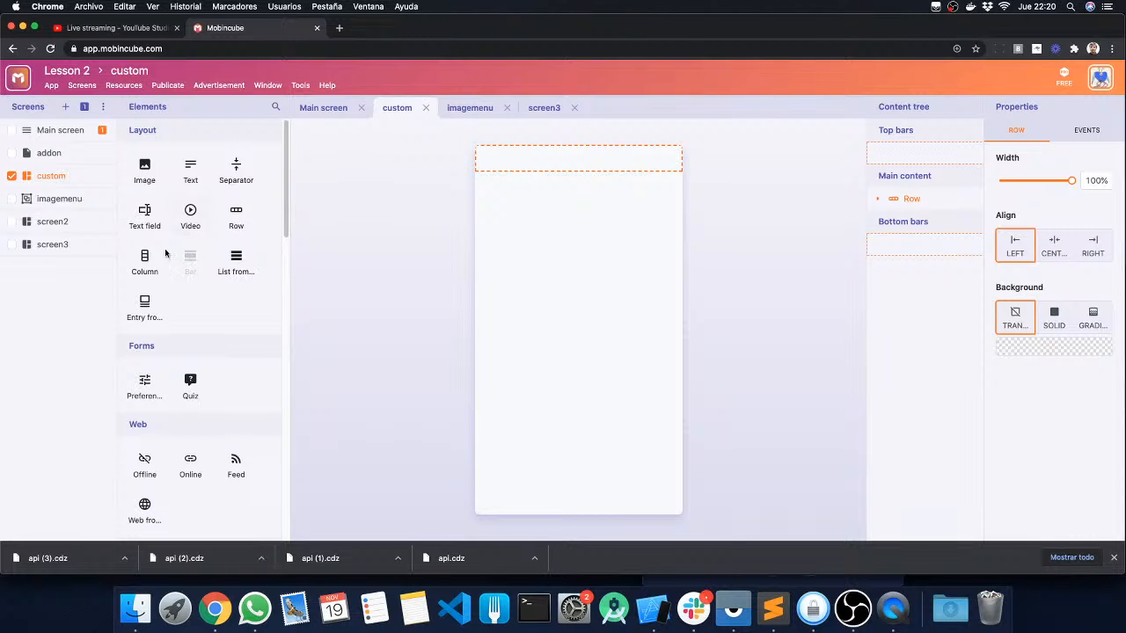
pyautogui.moveTo(145, 260); pyautogui.dragTo(508, 159)
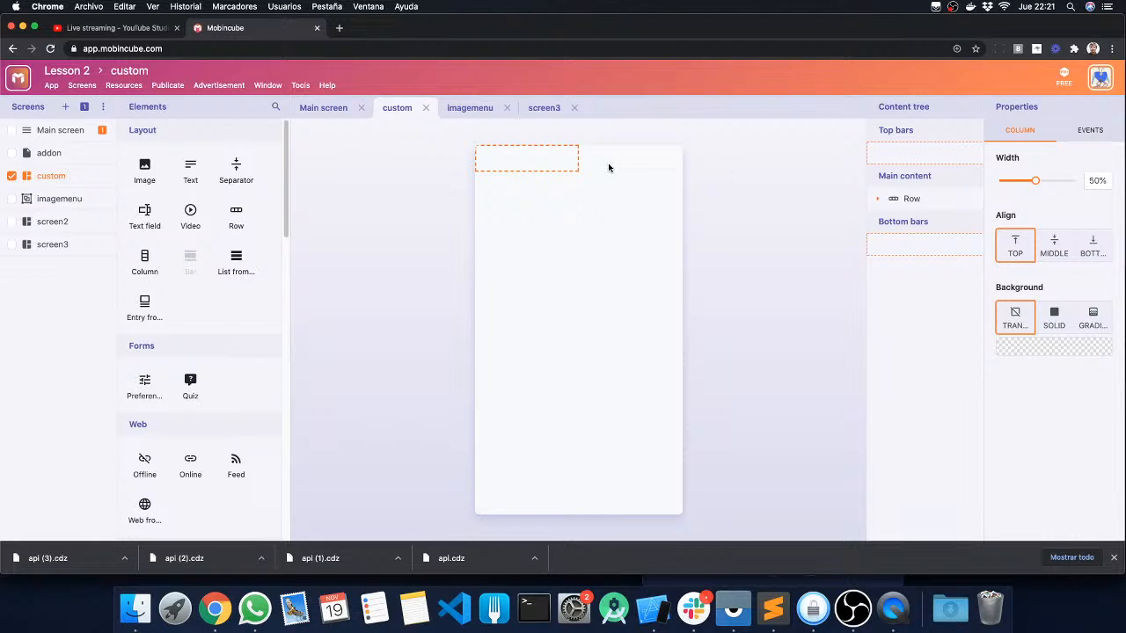
# Expand the Row in a widened content tree and set the width of its Column to 20%.
pyautogui.click(875, 202)
pyautogui.moveTo(867, 192); pyautogui.dragTo(778, 189)
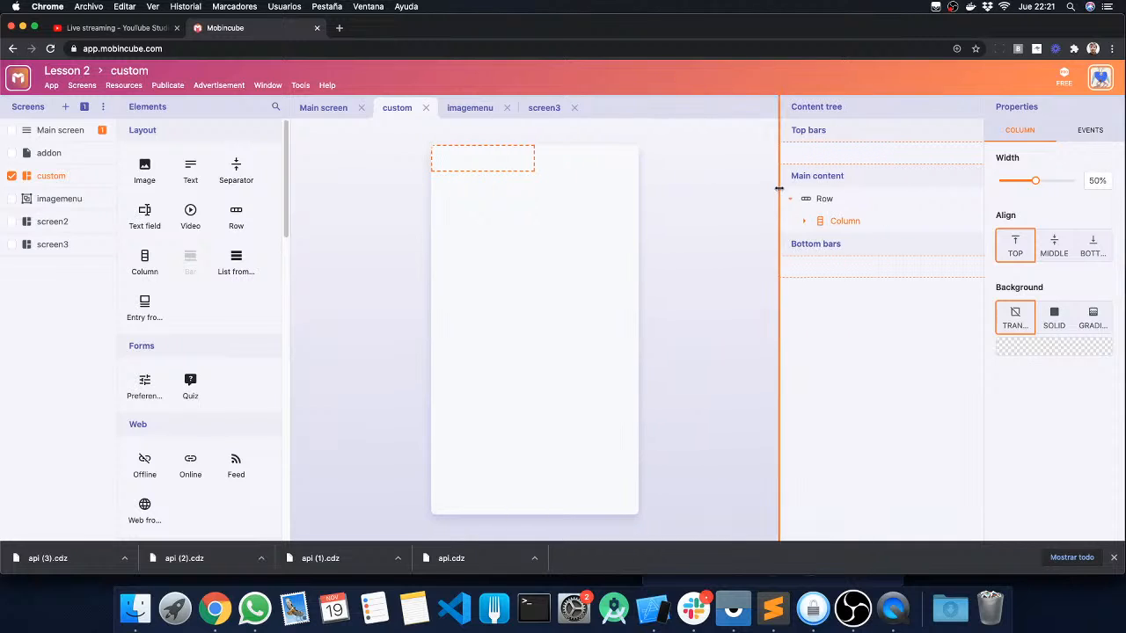
pyautogui.click(824, 199)
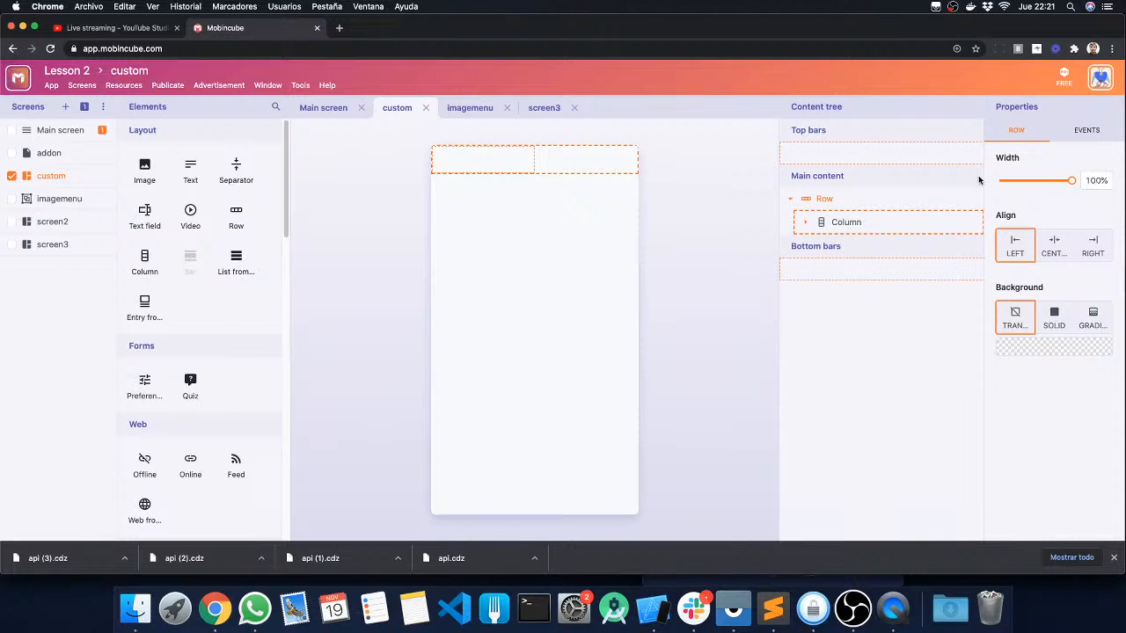
pyautogui.click(844, 222)
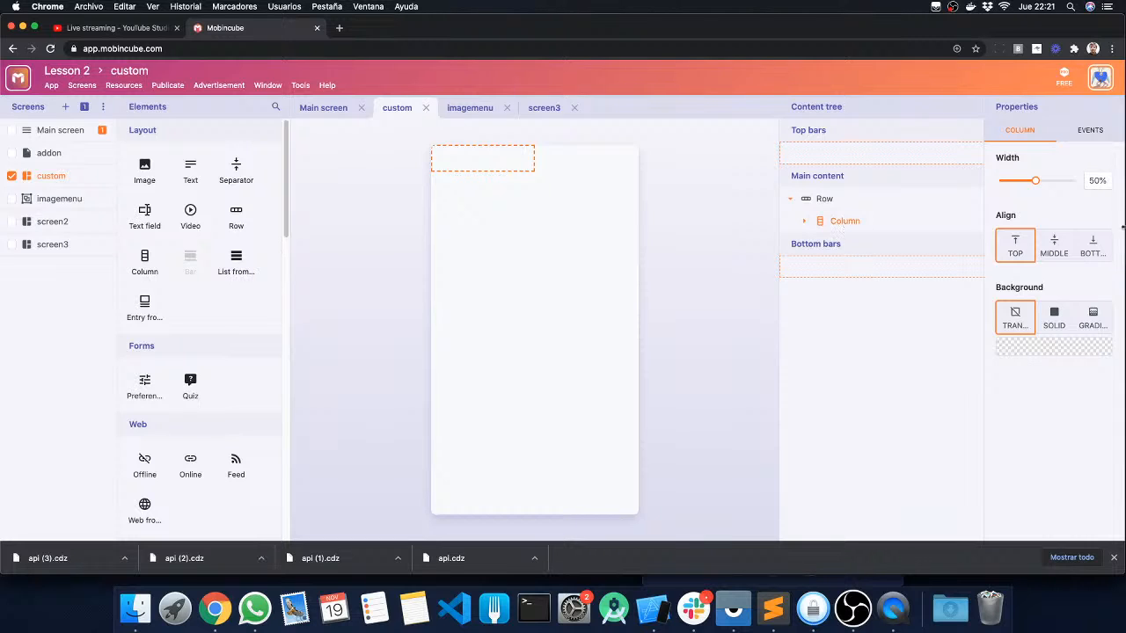
pyautogui.moveTo(1036, 185)
pyautogui.moveTo(1036, 185); pyautogui.dragTo(1012, 181)
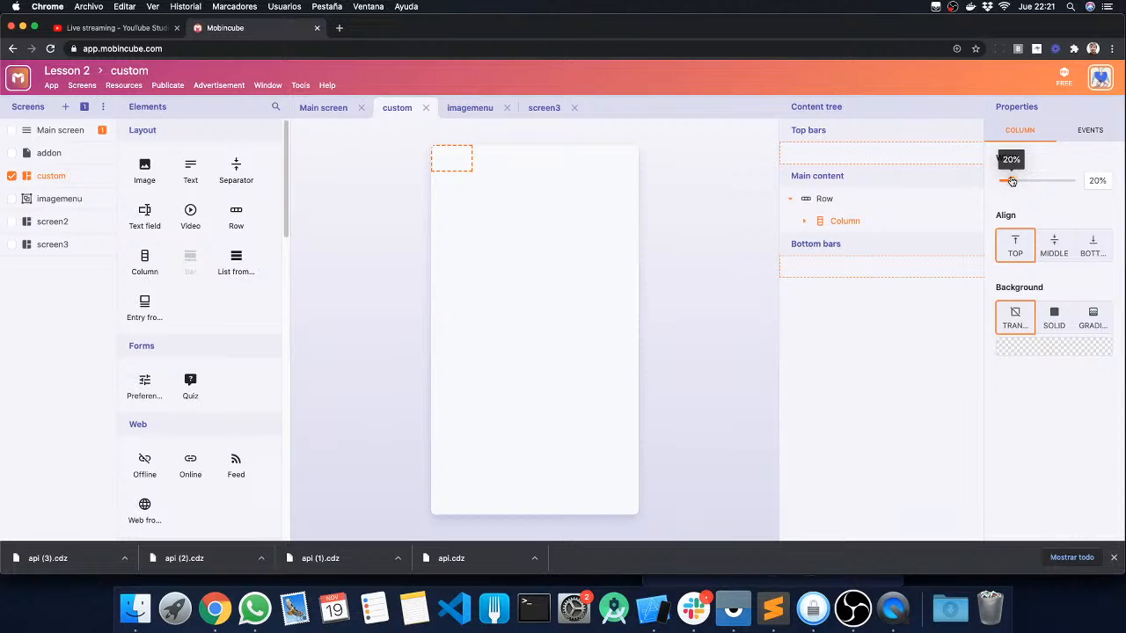
# Open the app's local resources and switch to Finder to find image files.
pyautogui.click(127, 88)
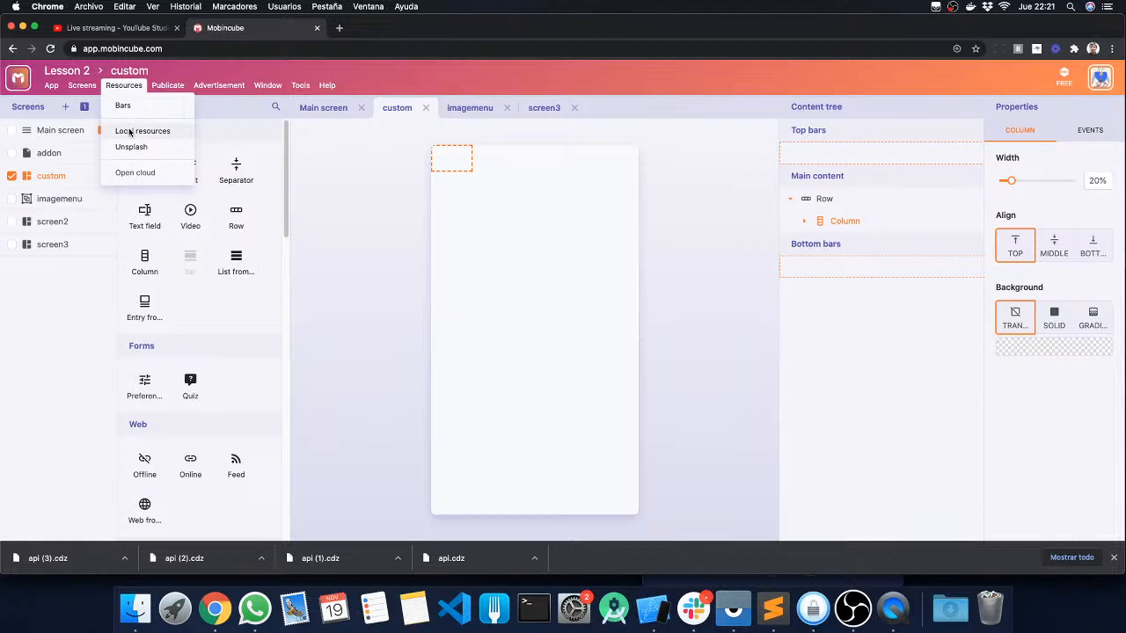
pyautogui.click(130, 131)
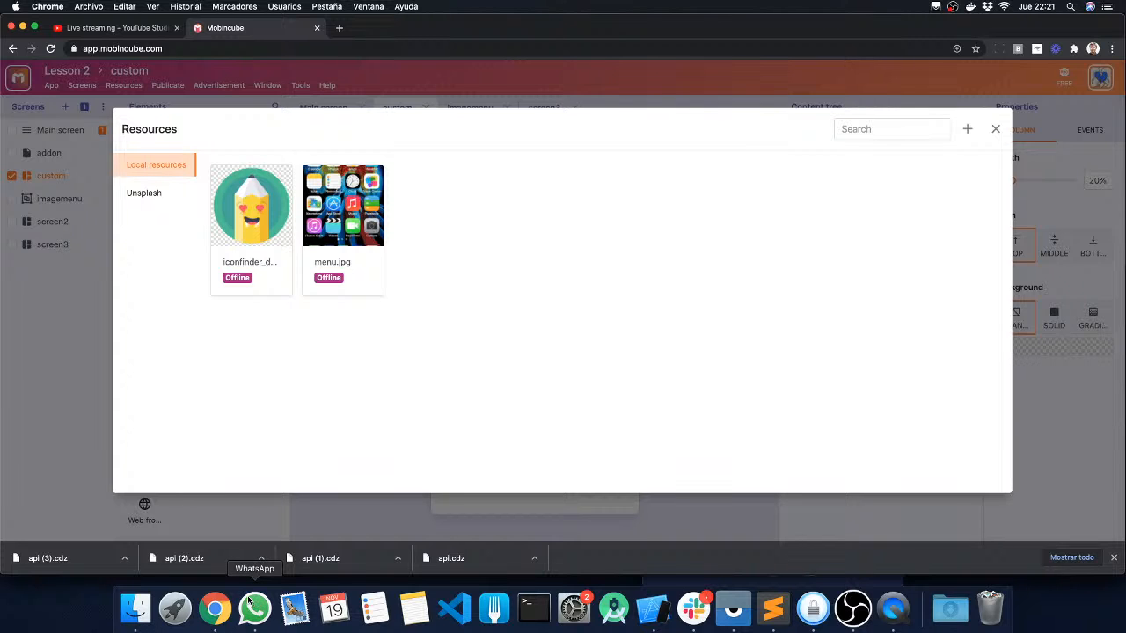
pyautogui.click(144, 600)
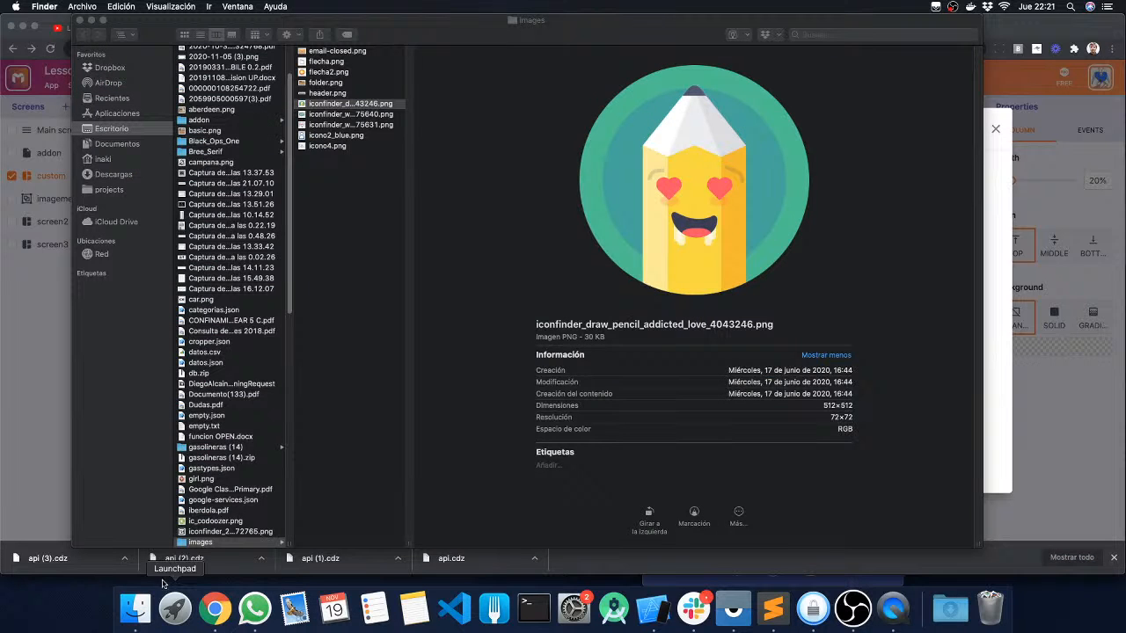
# Browse the mobincube folder inside the home folder's dev directory, checking webinars, project, marketing, caponate, assets, apps and addons for images.
pyautogui.click(118, 159)
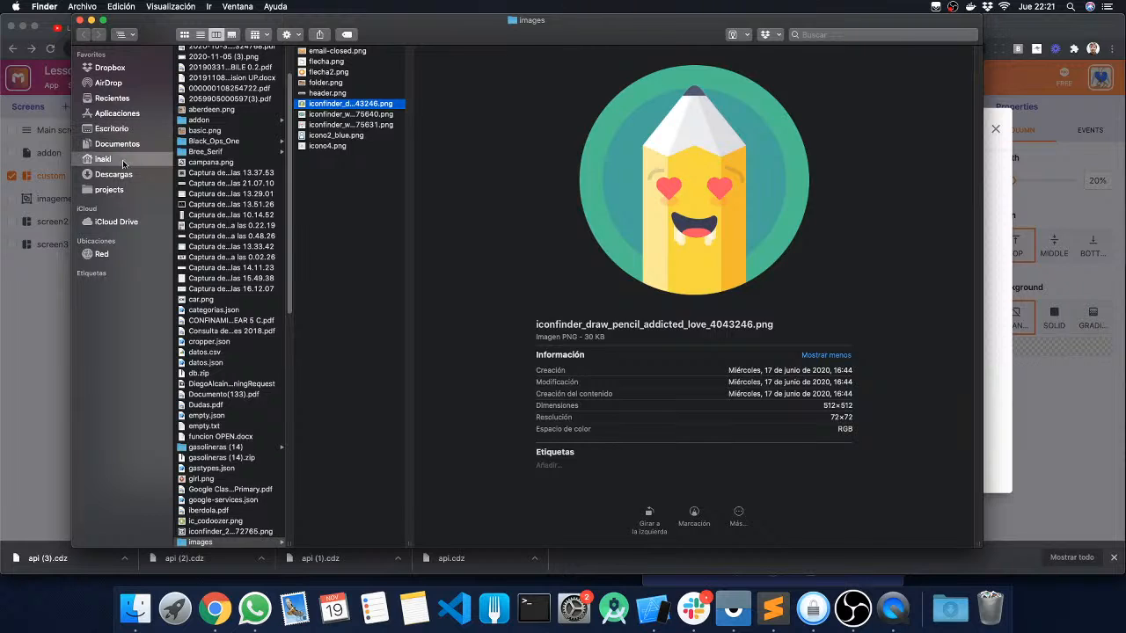
pyautogui.click(196, 82)
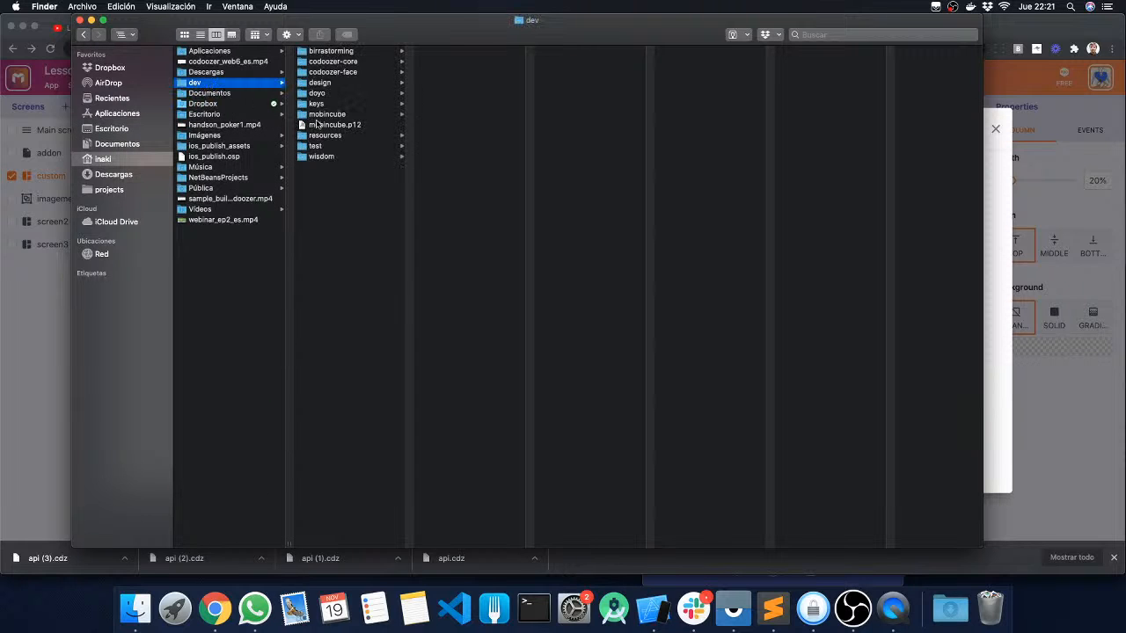
pyautogui.click(338, 114)
pyautogui.click(453, 157)
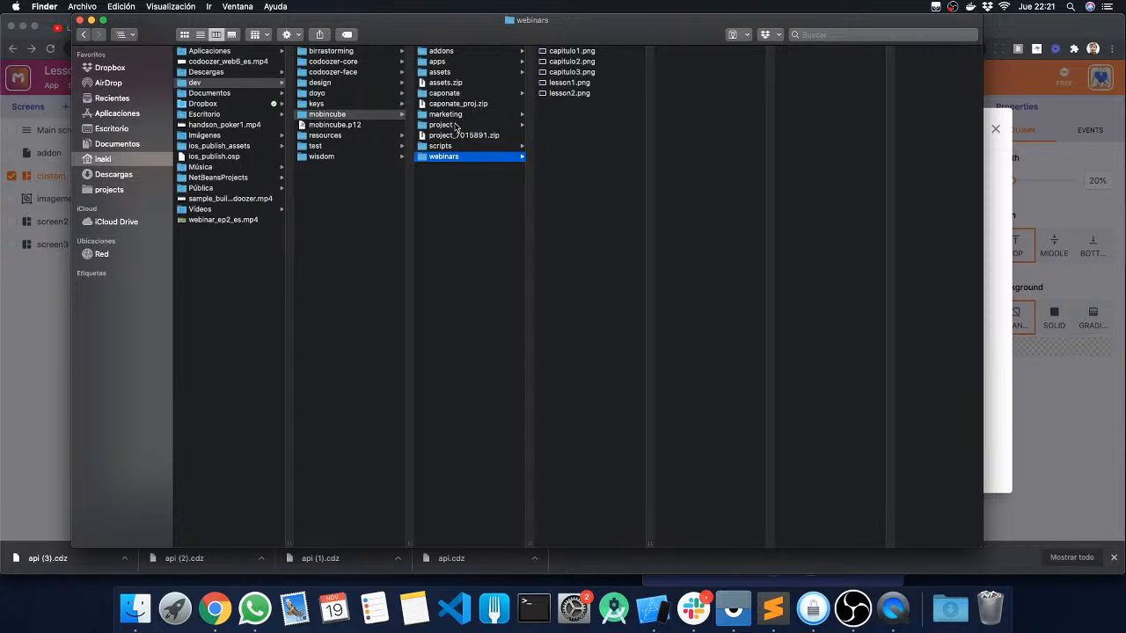
pyautogui.click(456, 126)
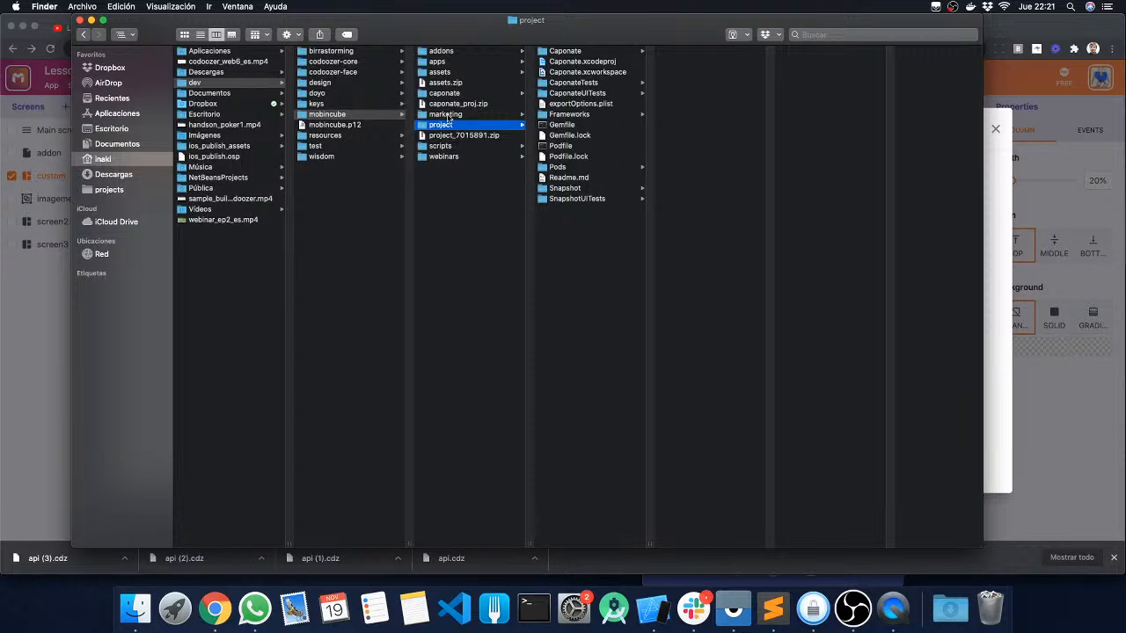
pyautogui.click(447, 115)
pyautogui.click(445, 93)
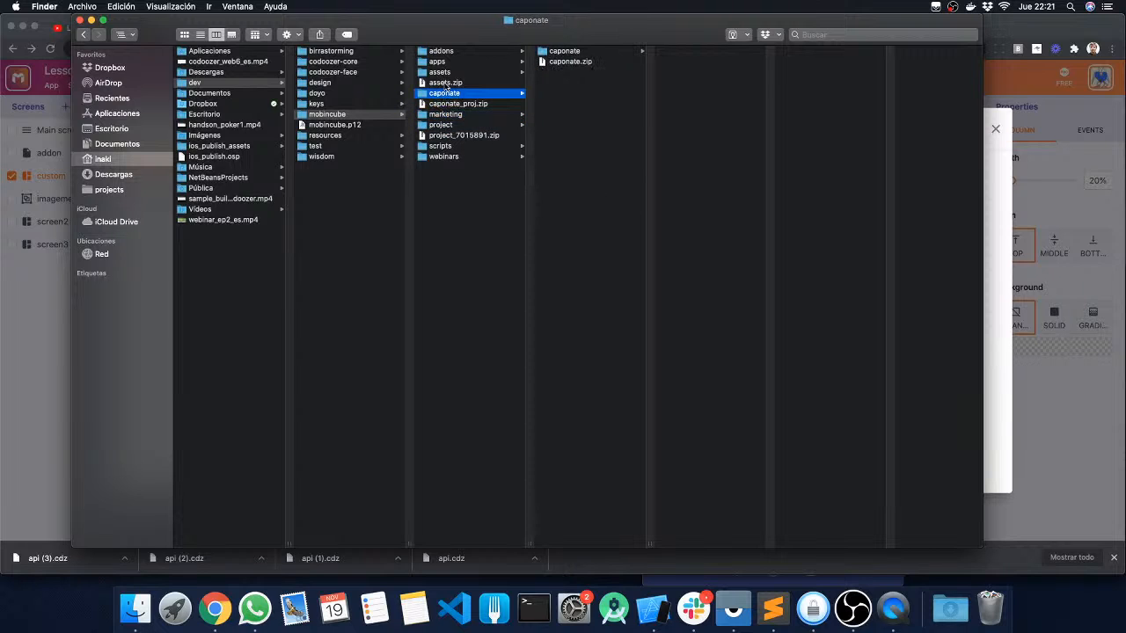
pyautogui.click(442, 72)
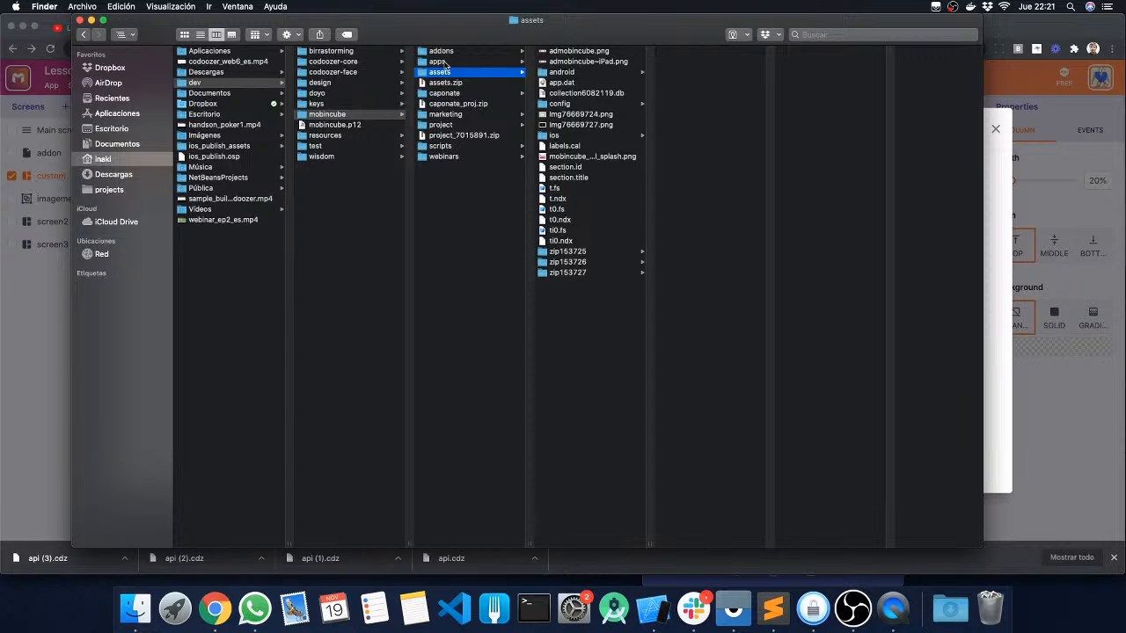
pyautogui.click(442, 63)
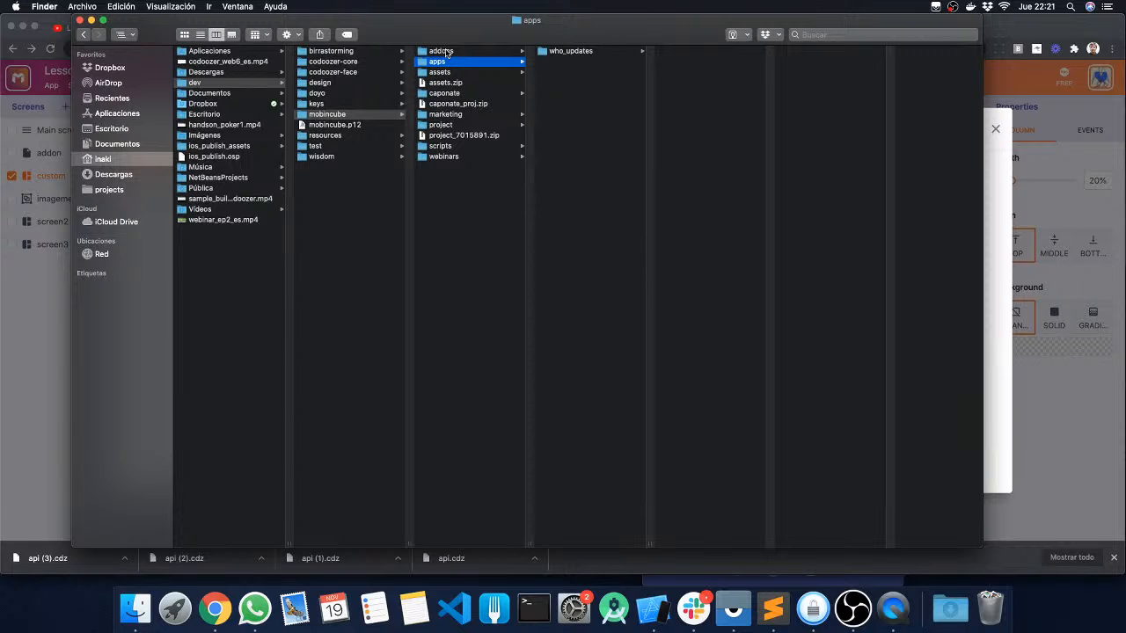
pyautogui.click(445, 52)
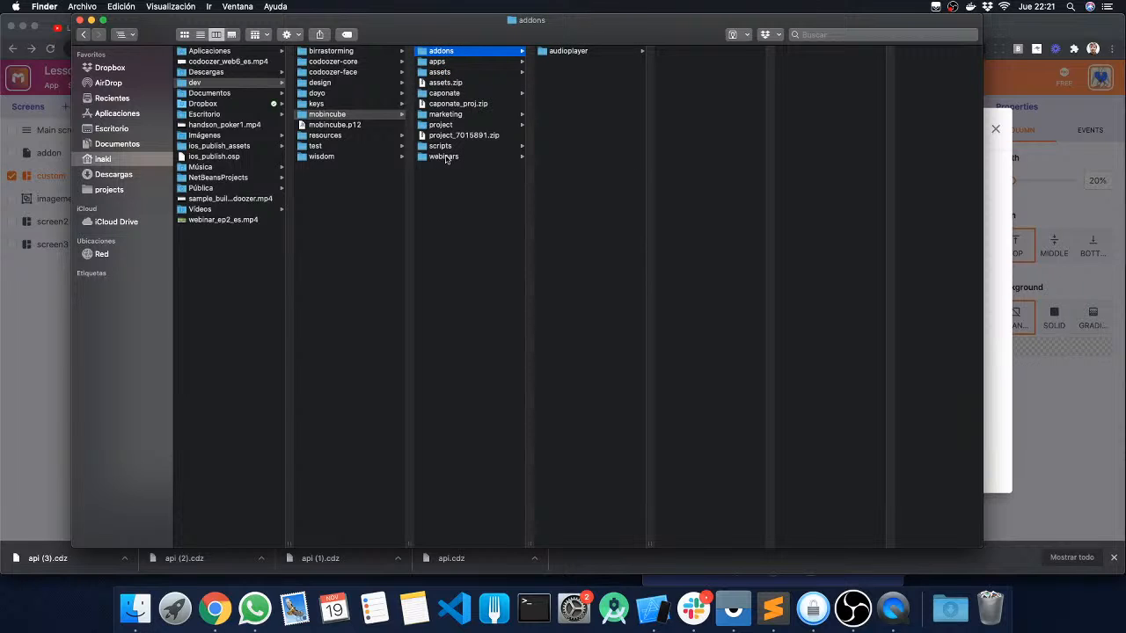
pyautogui.click(444, 156)
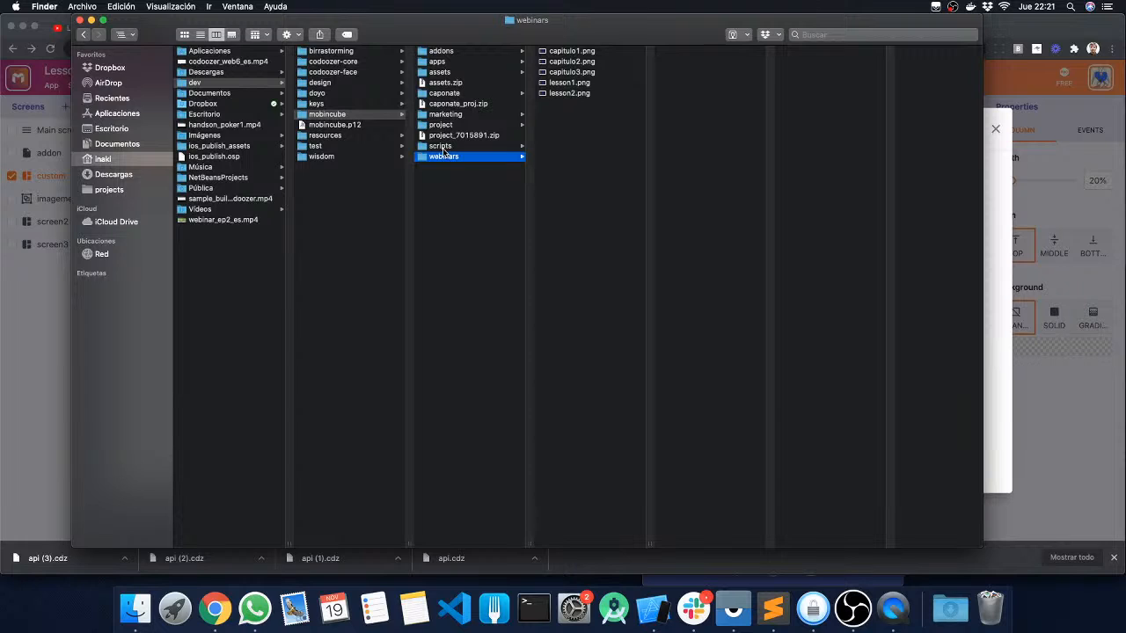
# Check the resources and test folders and the mobincube subfolders, including scripts, project and marketing, for usable icon images.
pyautogui.click(328, 136)
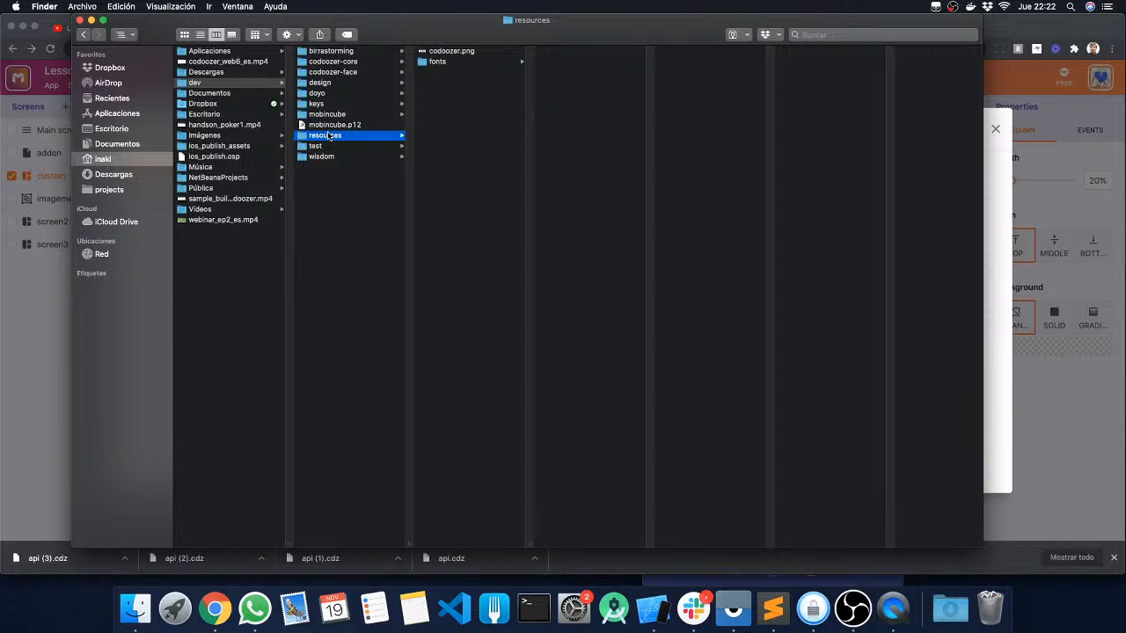
pyautogui.click(331, 147)
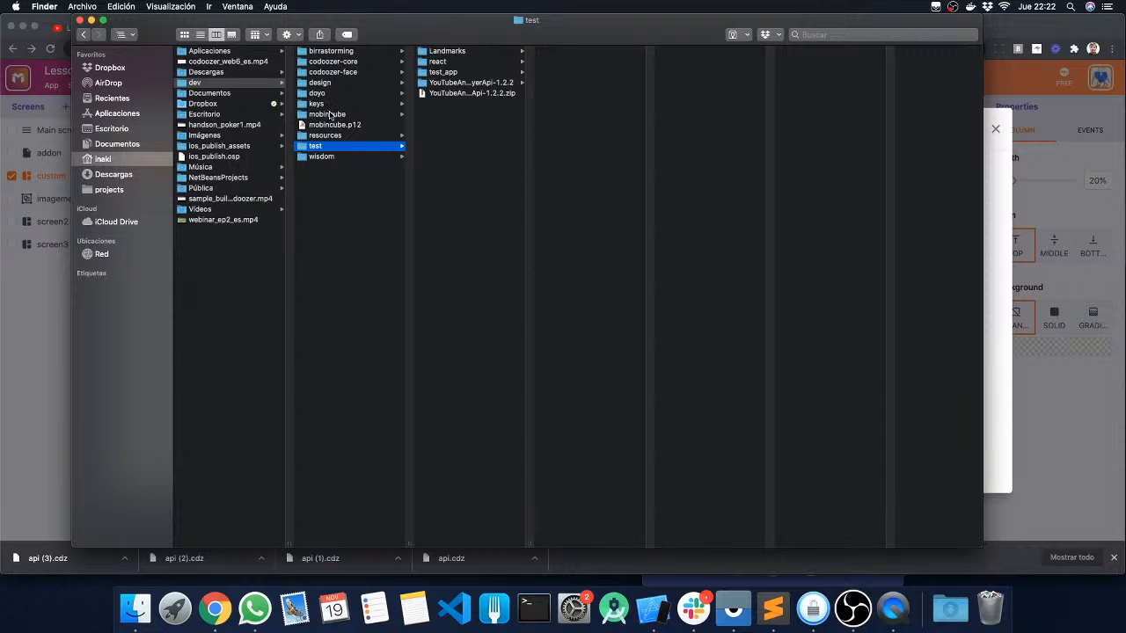
pyautogui.click(332, 116)
pyautogui.click(459, 94)
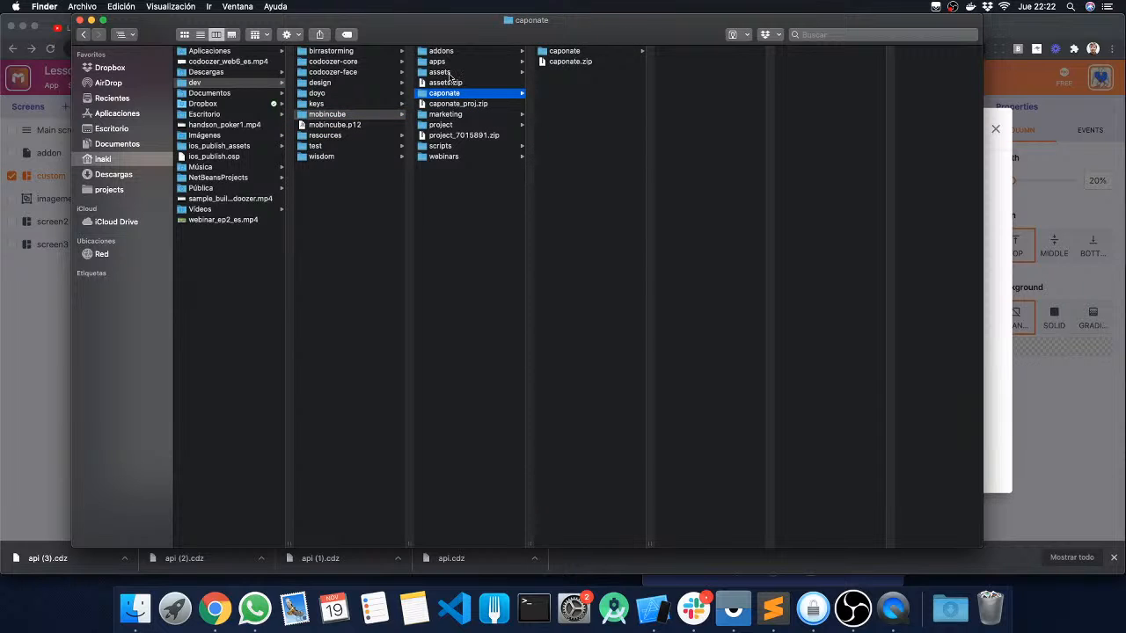
pyautogui.click(448, 74)
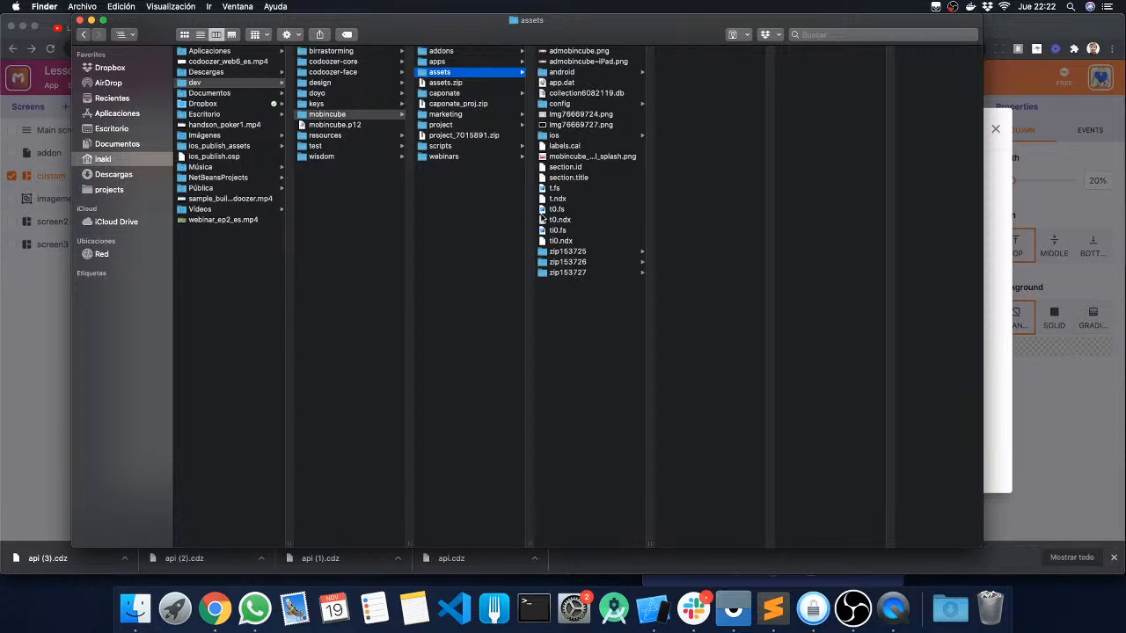
pyautogui.click(437, 62)
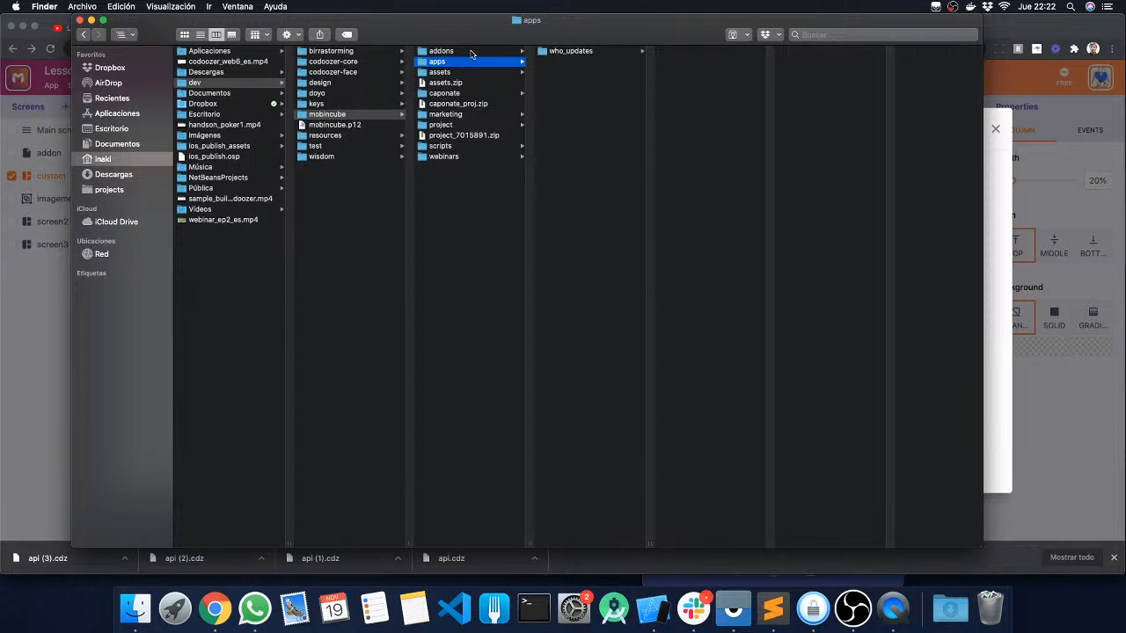
pyautogui.click(469, 54)
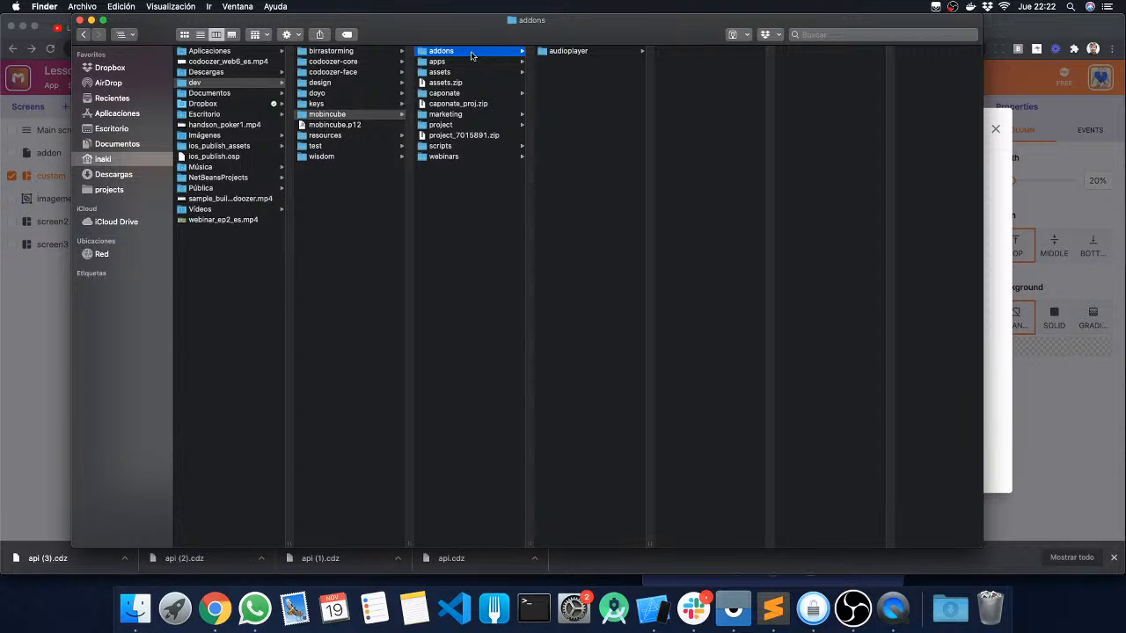
pyautogui.click(453, 157)
pyautogui.click(441, 146)
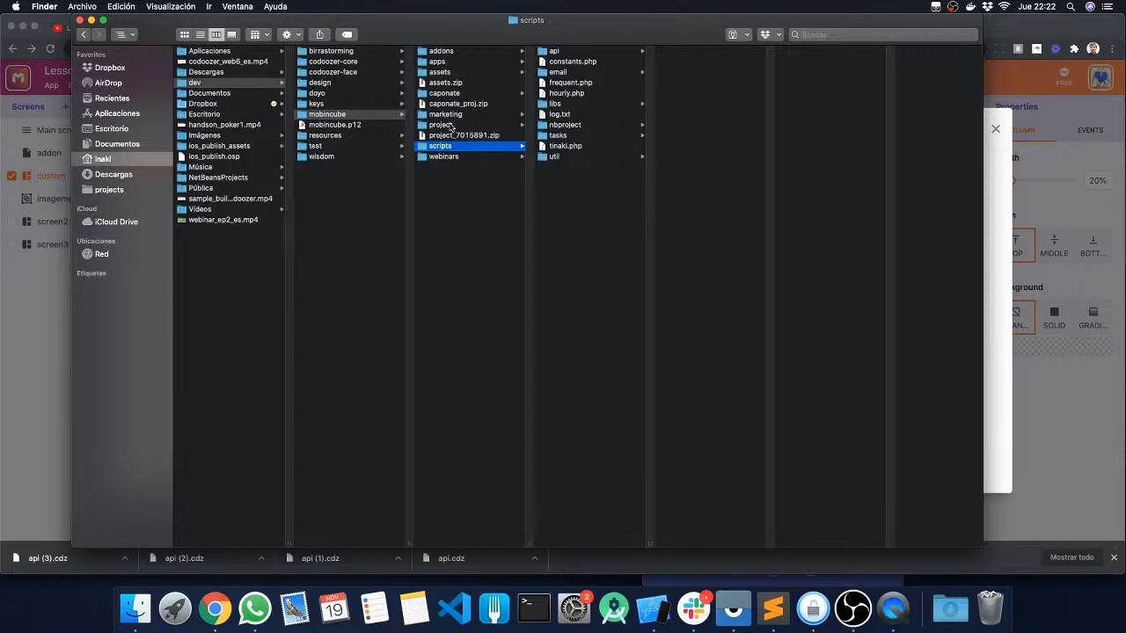
pyautogui.click(450, 126)
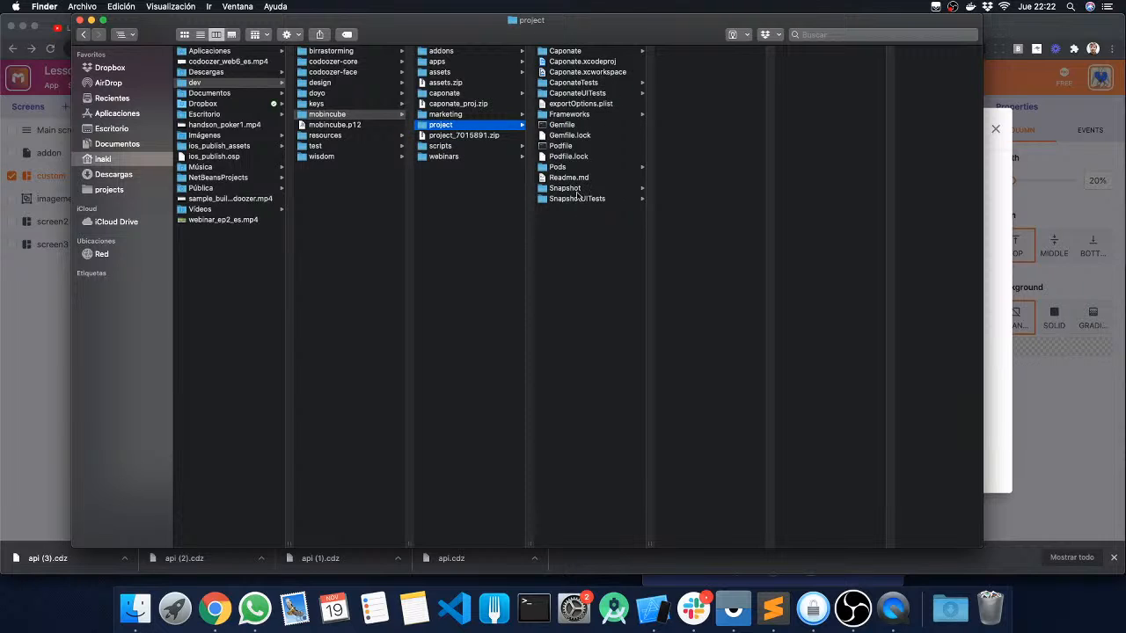
pyautogui.click(441, 116)
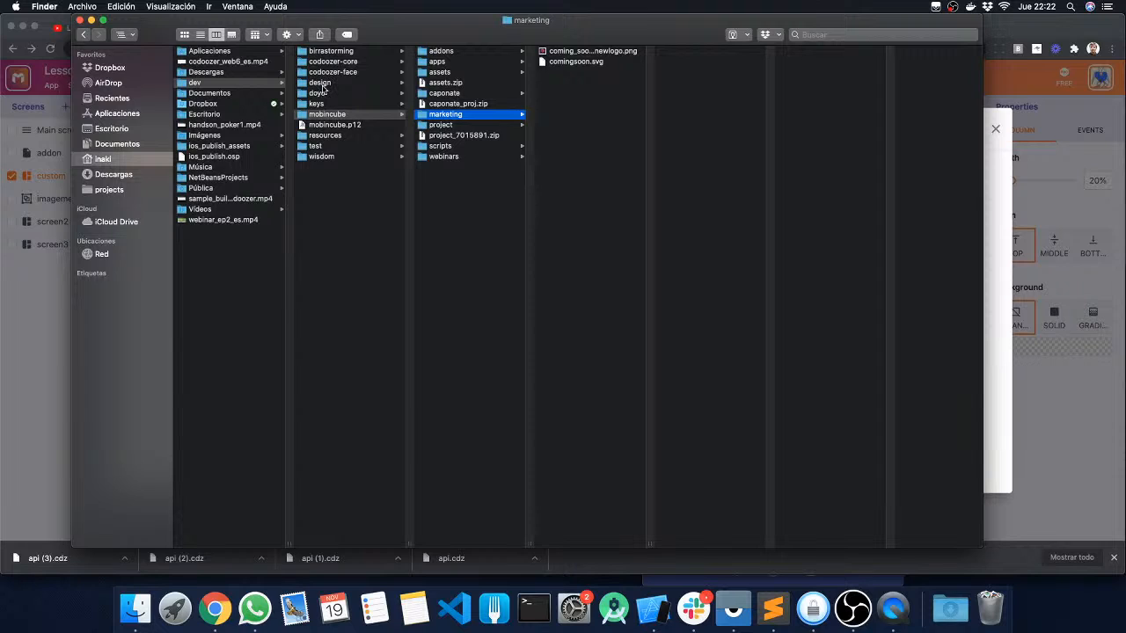
pyautogui.click(318, 146)
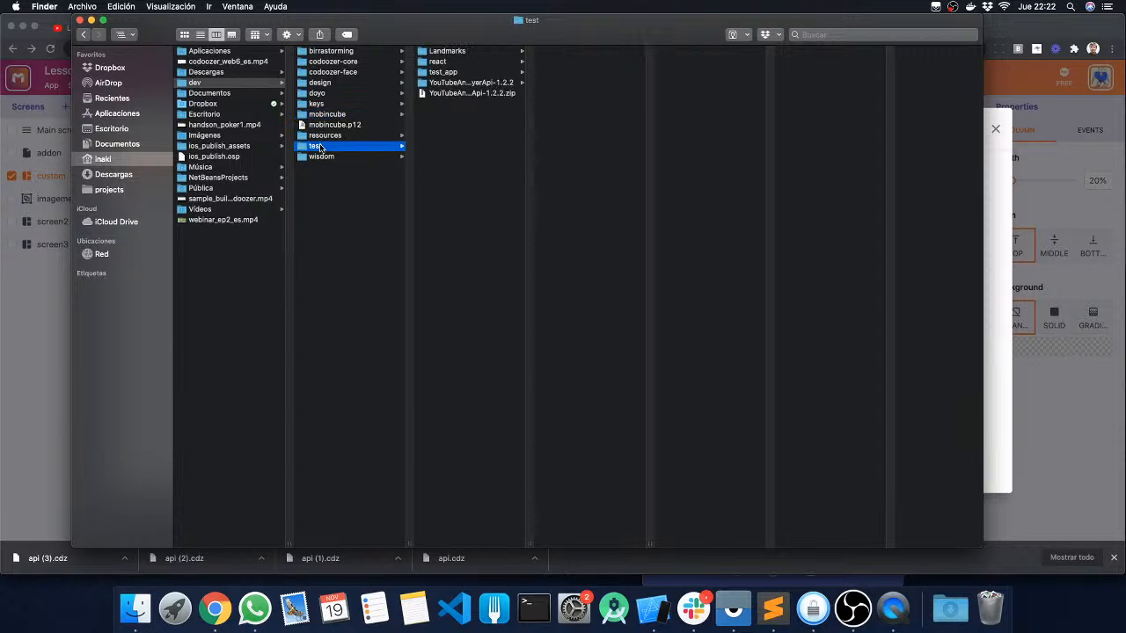
pyautogui.click(320, 138)
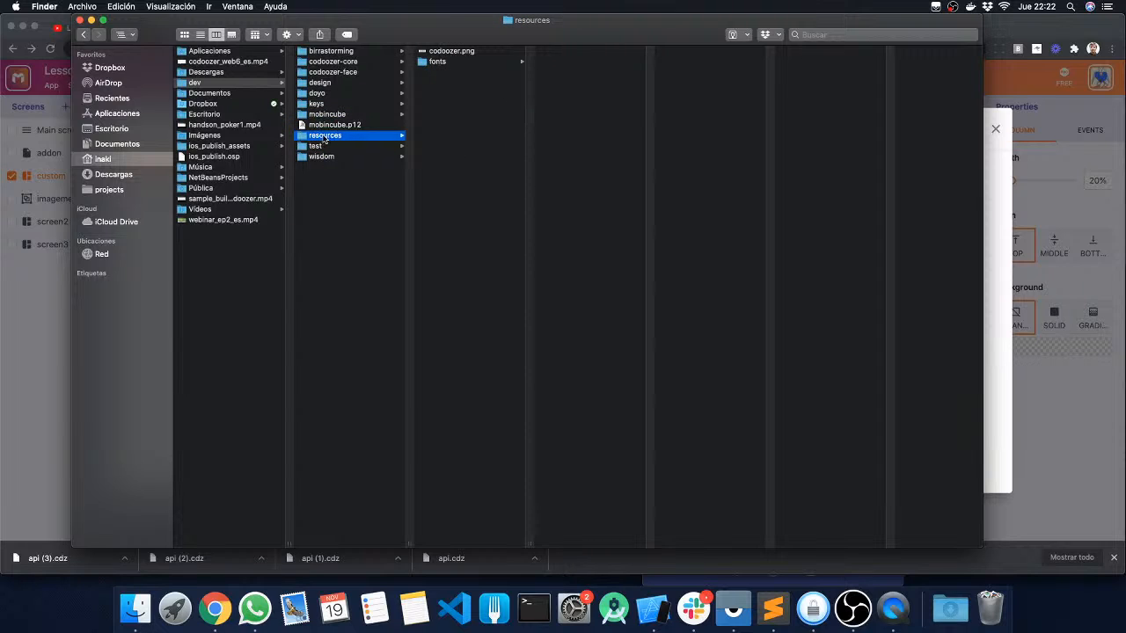
pyautogui.click(332, 117)
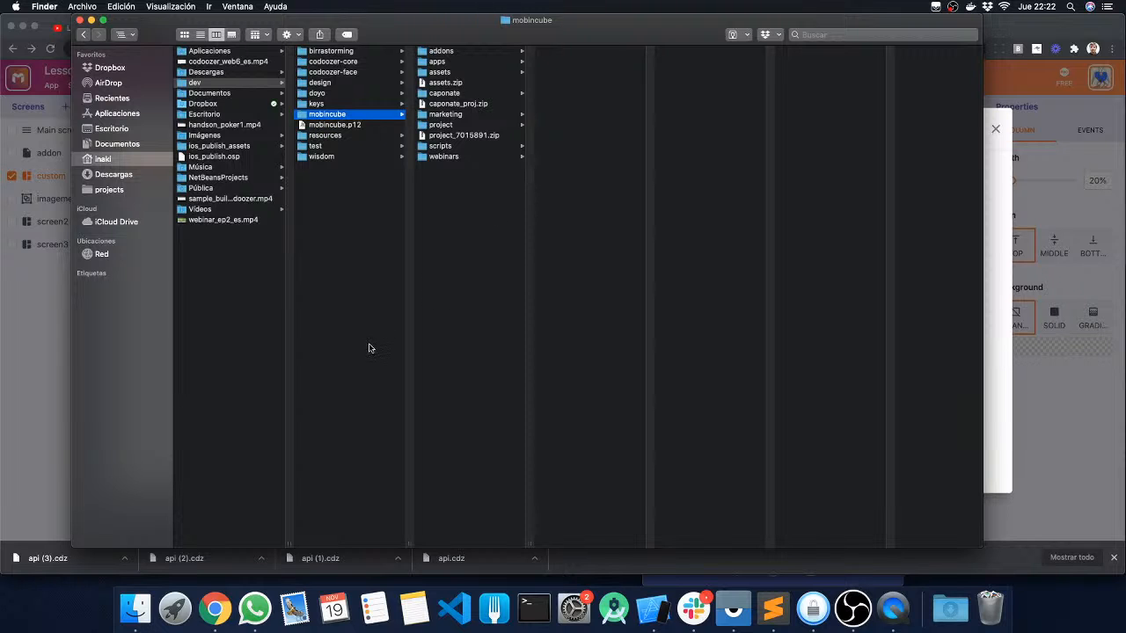
# Open the webinar folder on the desktop, preview some of its icons and bring its window over the browser.
pyautogui.press('F11')
pyautogui.doubleClick(210, 258)
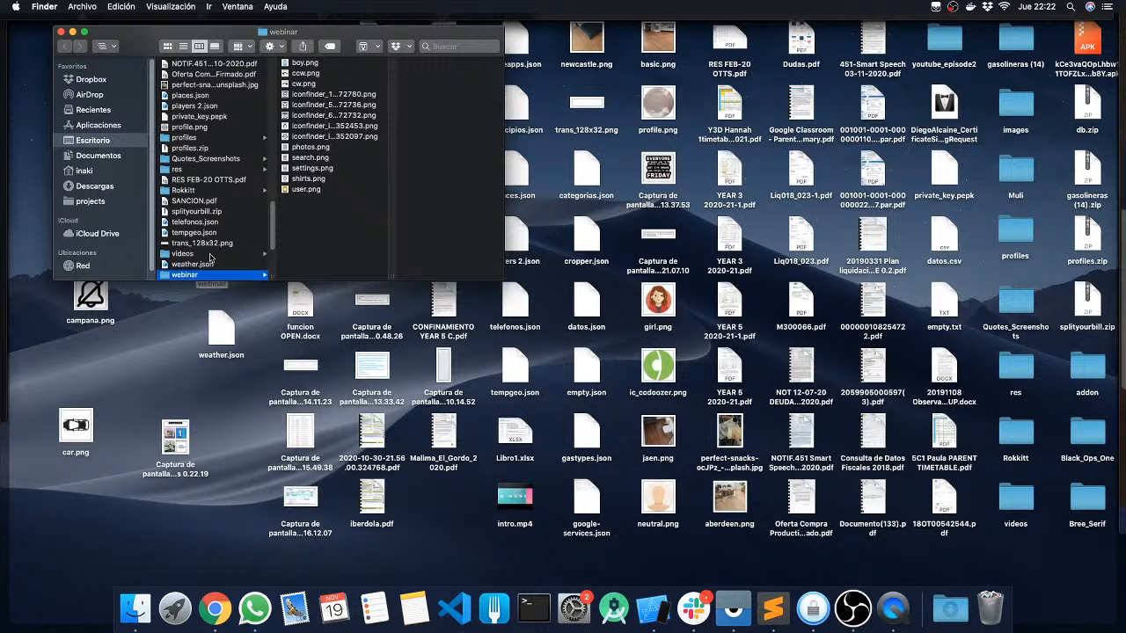
pyautogui.click(303, 73)
pyautogui.click(284, 116)
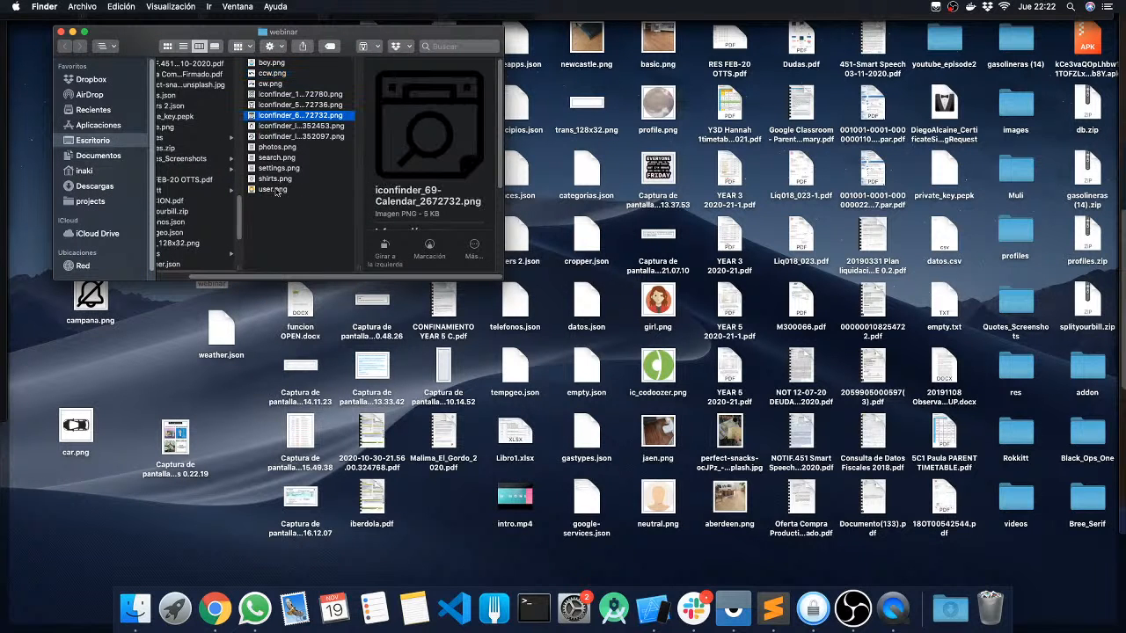
pyautogui.click(276, 169)
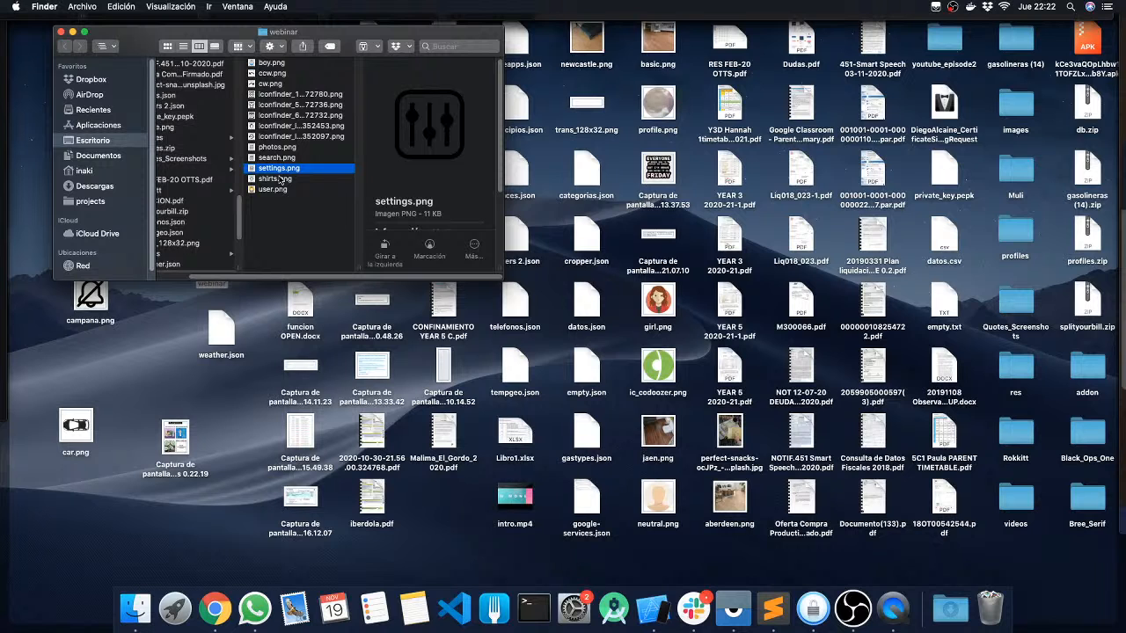
pyautogui.moveTo(352, 30); pyautogui.dragTo(348, 56)
pyautogui.press('F11')
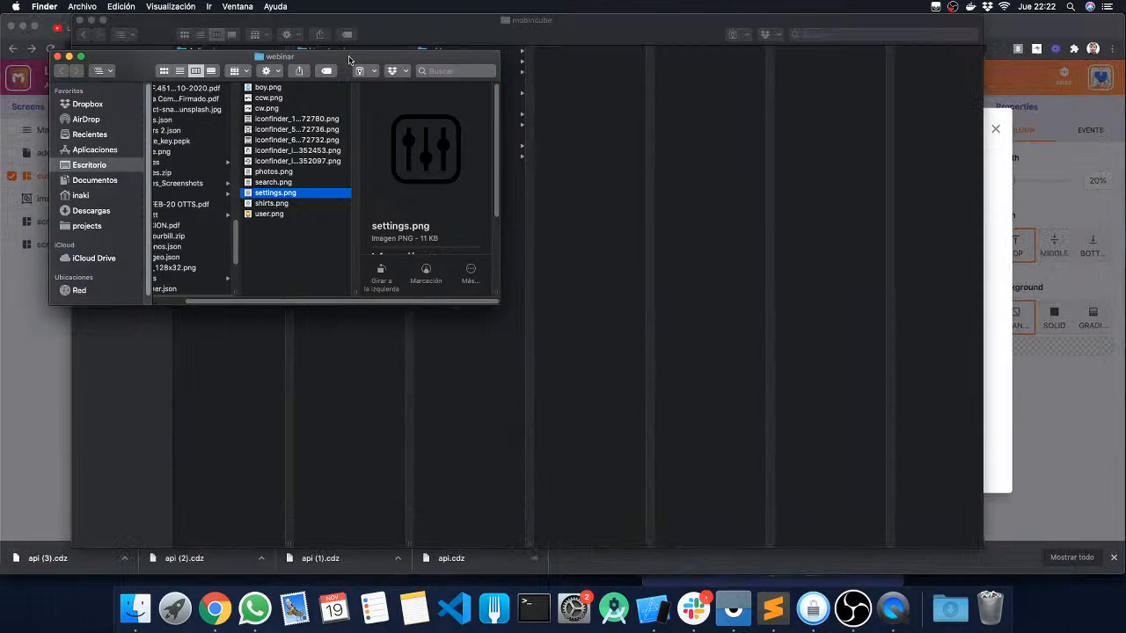
pyautogui.click(1005, 254)
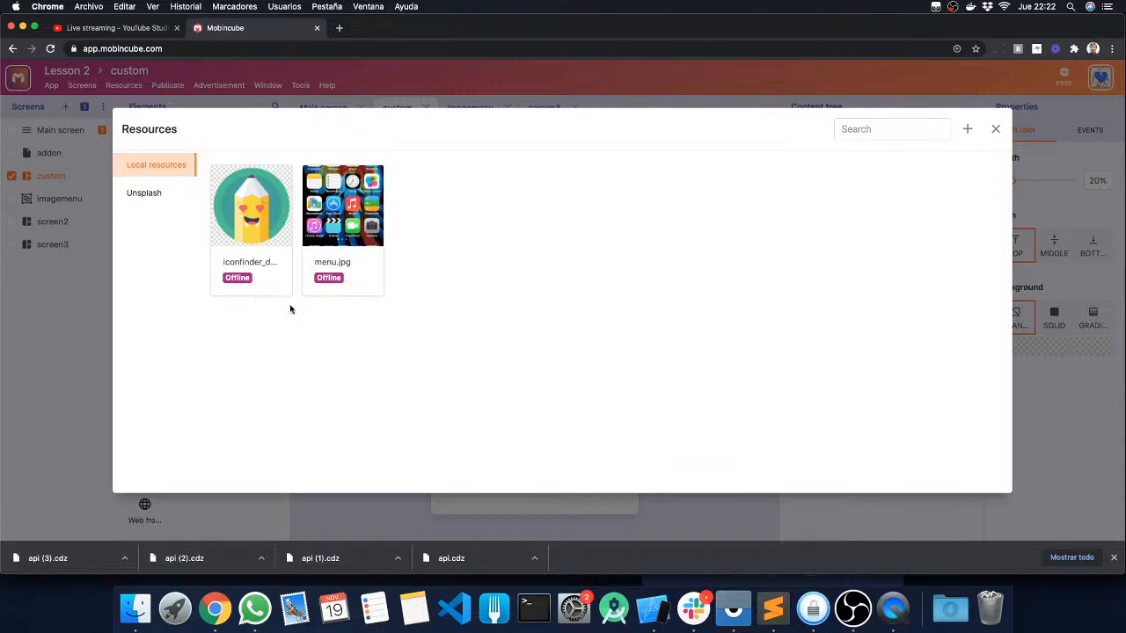
pyautogui.press('F11')
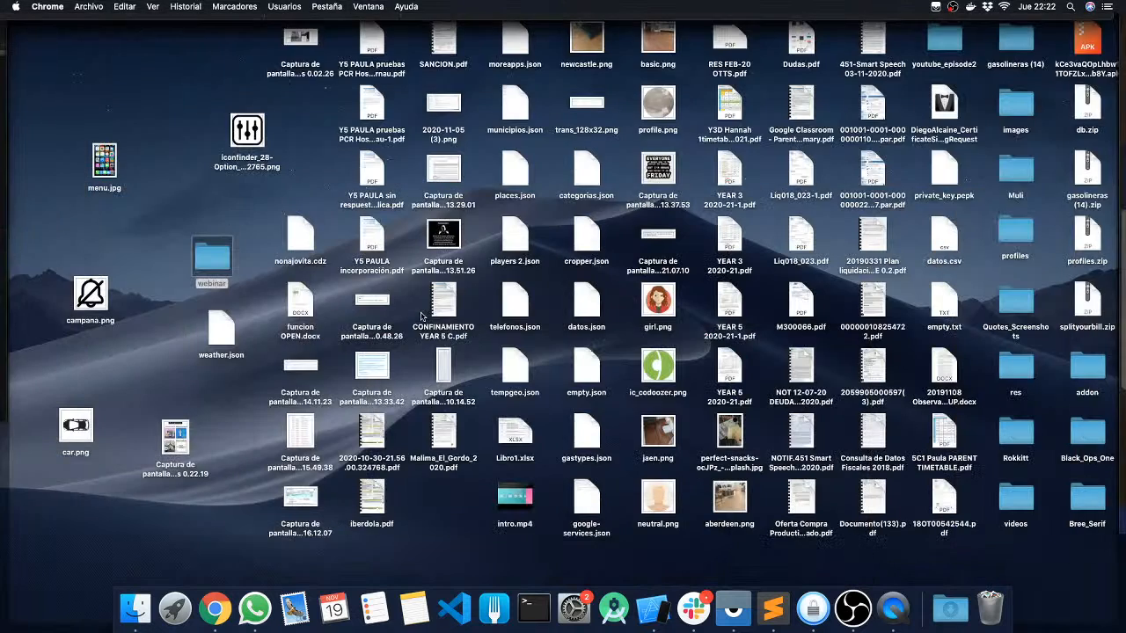
pyautogui.press('F11')
pyautogui.press('super+Tab')
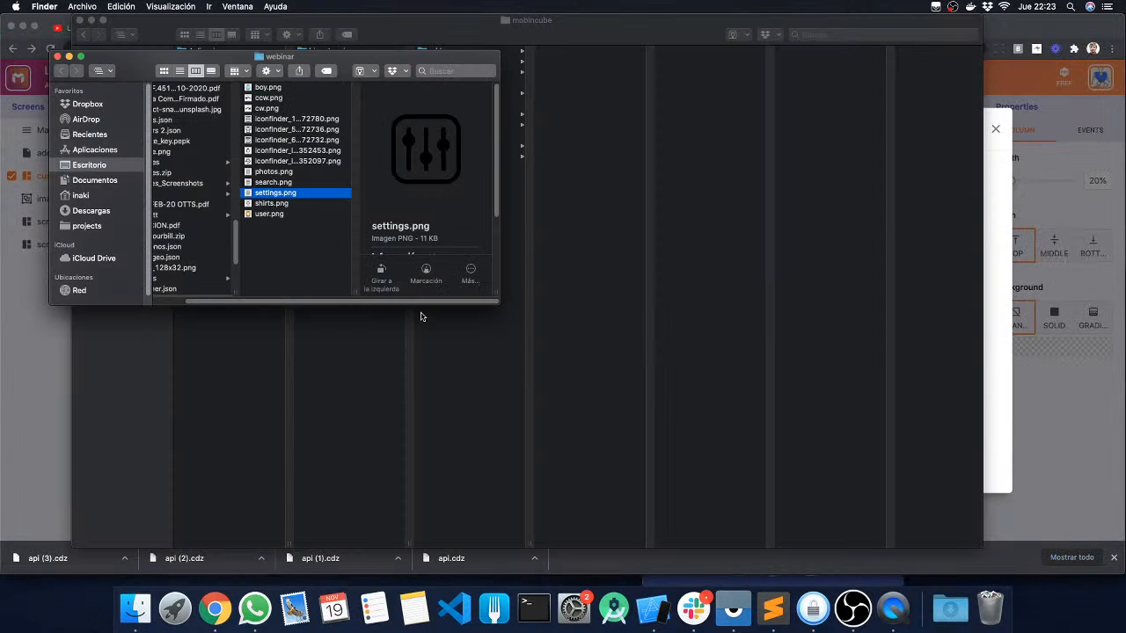
# Preview the webinar icons and upload photos.png, search.png, settings.png and shirts.png to the app's local resources.
pyautogui.click(267, 184)
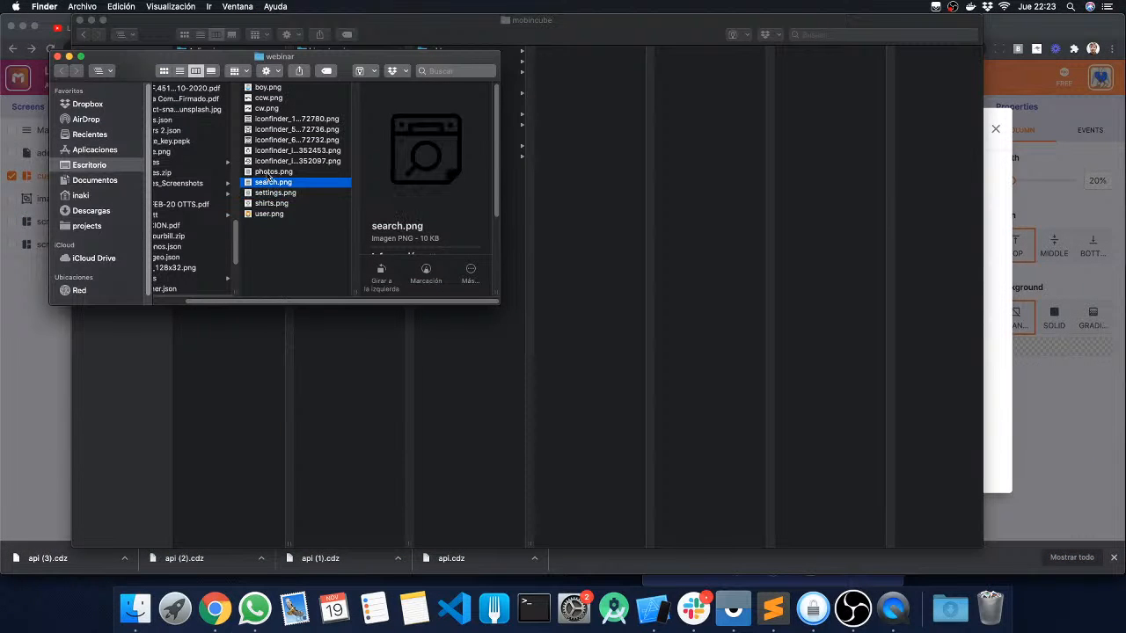
pyautogui.click(267, 172)
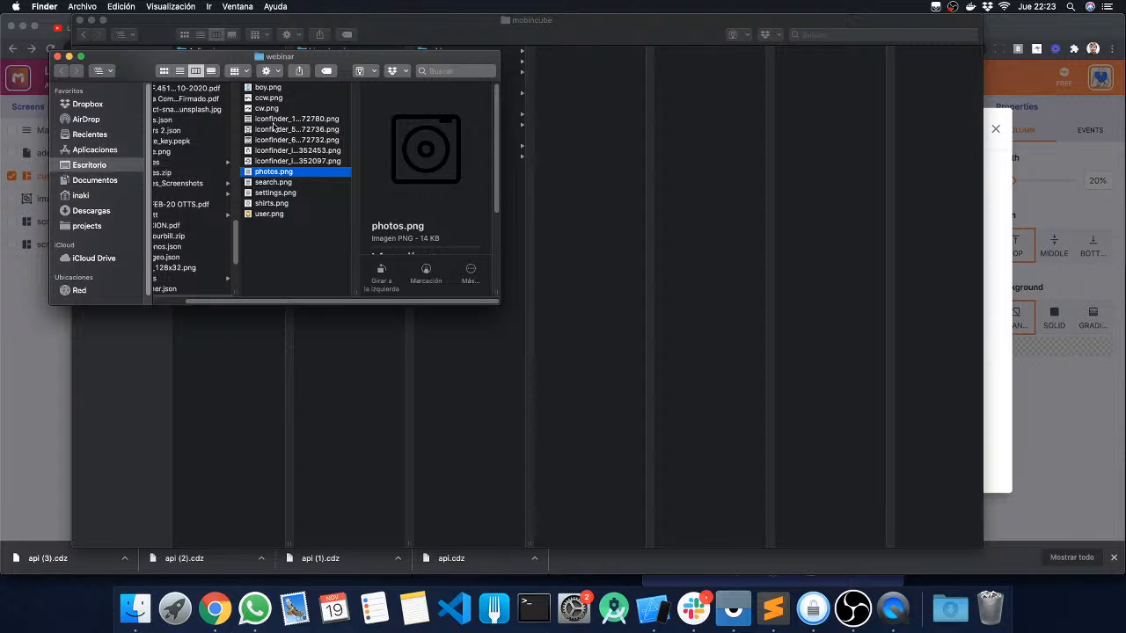
pyautogui.click(272, 122)
pyautogui.click(279, 130)
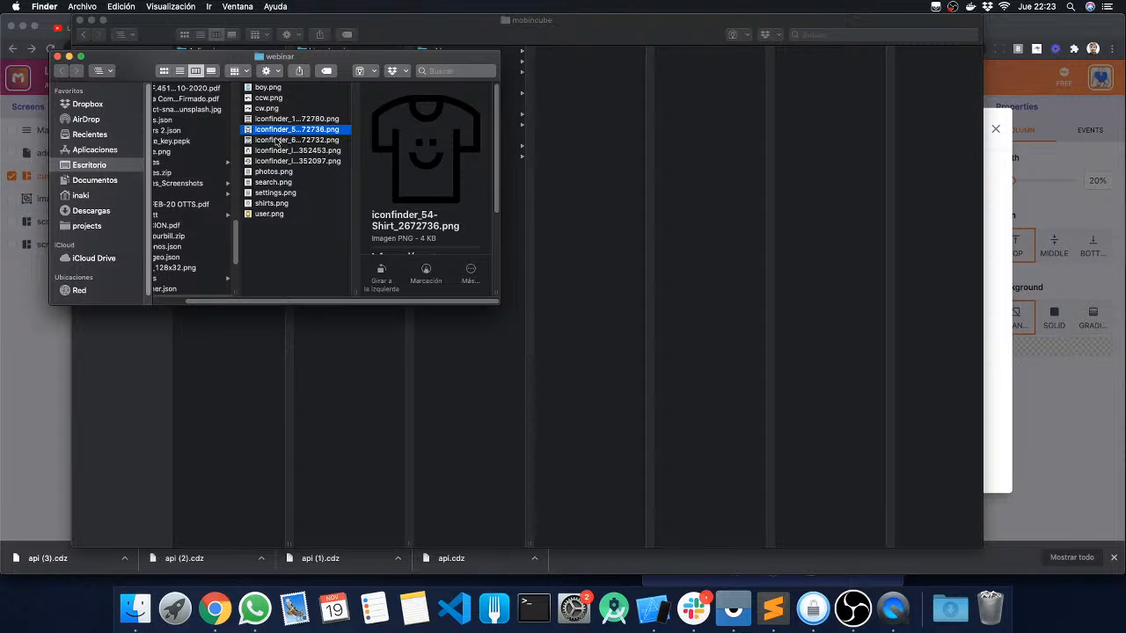
pyautogui.click(266, 120)
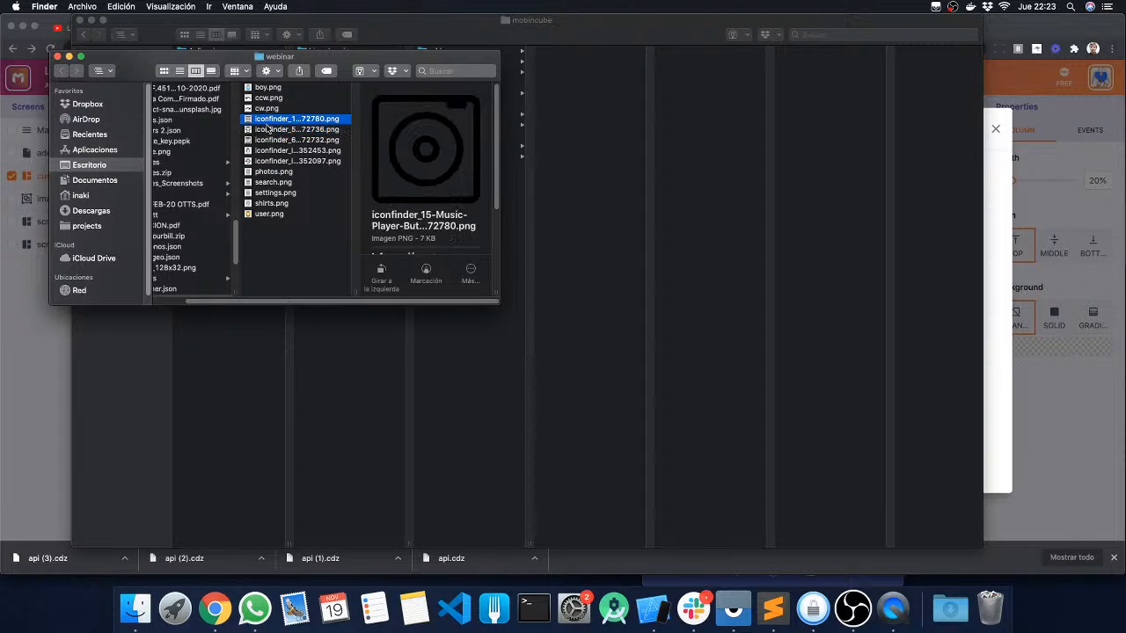
pyautogui.click(273, 173)
pyautogui.keyDown('shift'); pyautogui.click(277, 203); pyautogui.keyUp('shift')
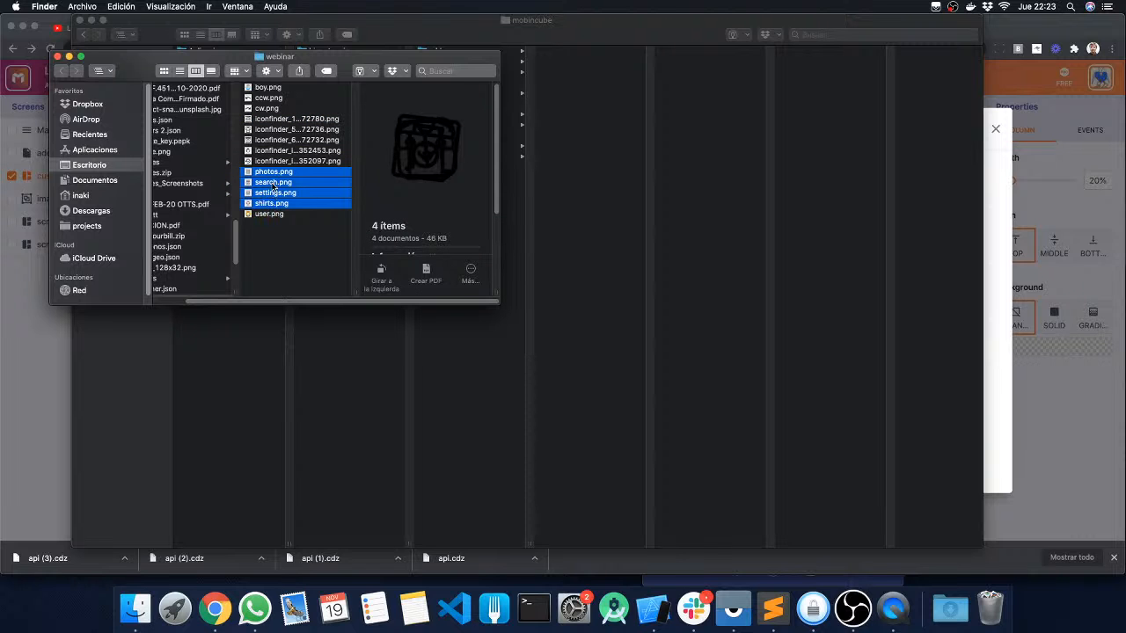
pyautogui.moveTo(272, 189); pyautogui.dragTo(625, 352)
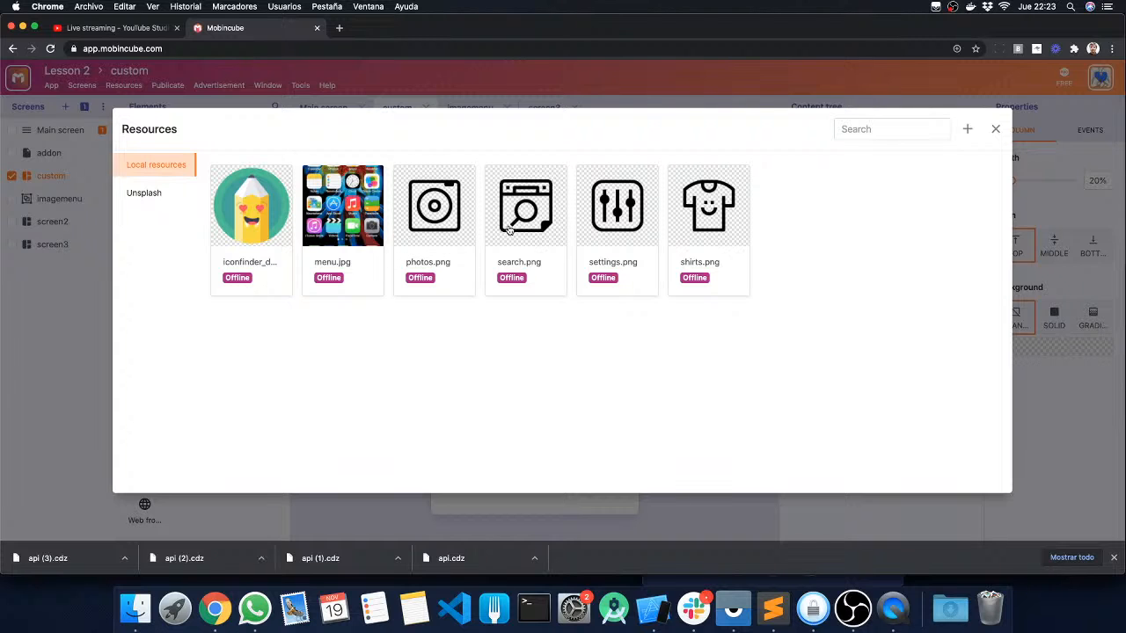
# Open iconfinder.com in a new browser tab and search for "mobile ui" icons.
pyautogui.click(339, 28)
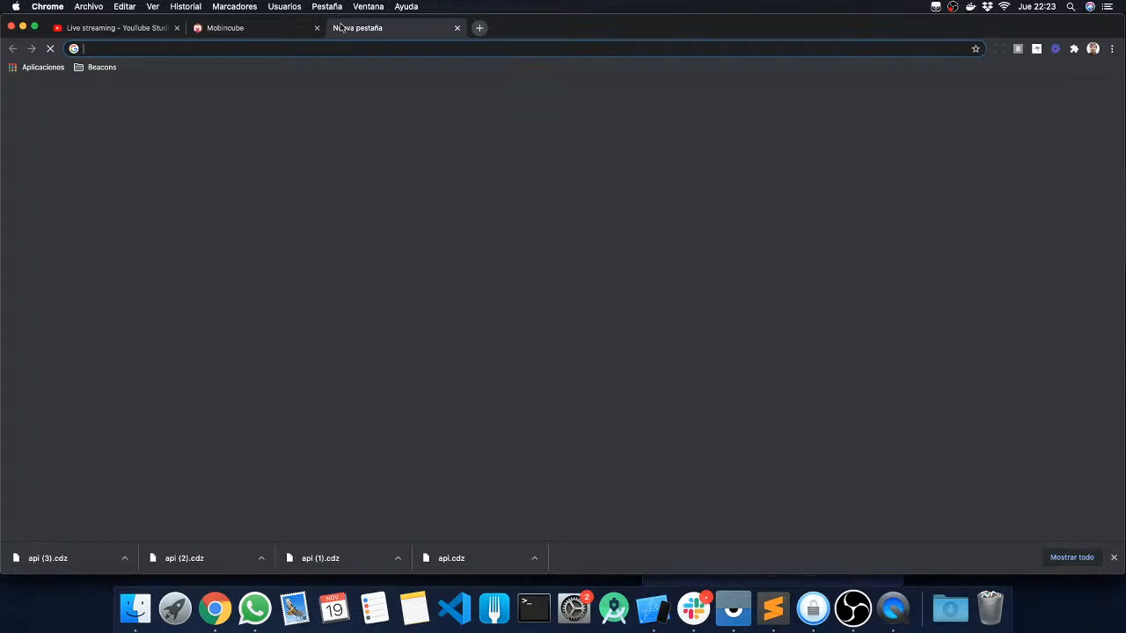
pyautogui.write('iconfinder.com')
pyautogui.press('Return')
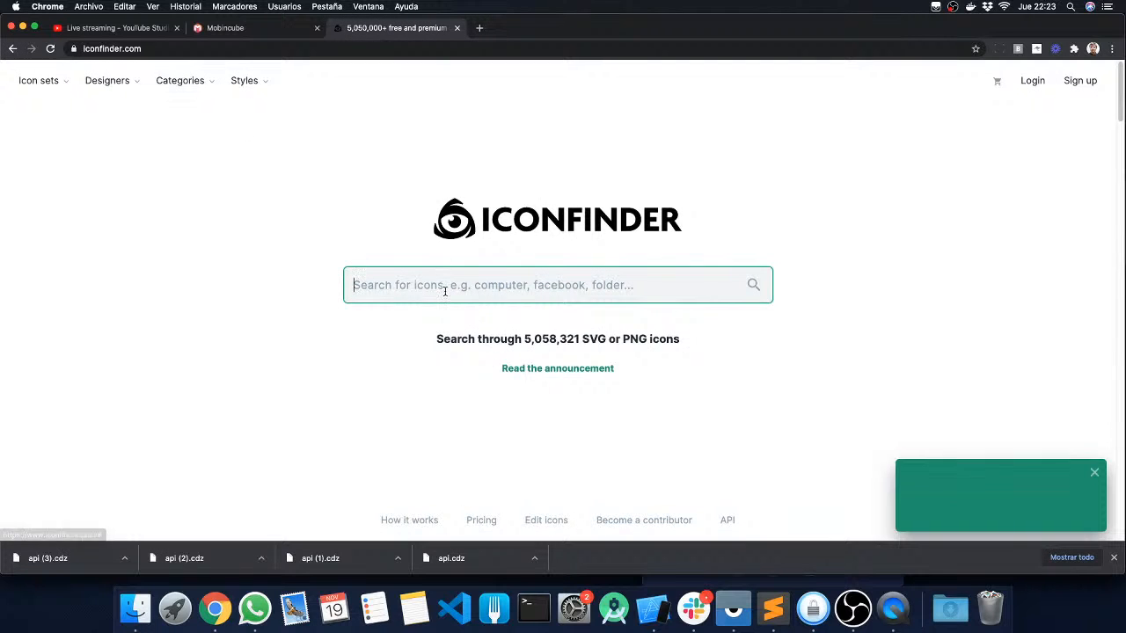
pyautogui.click(445, 291)
pyautogui.write('mobile ')
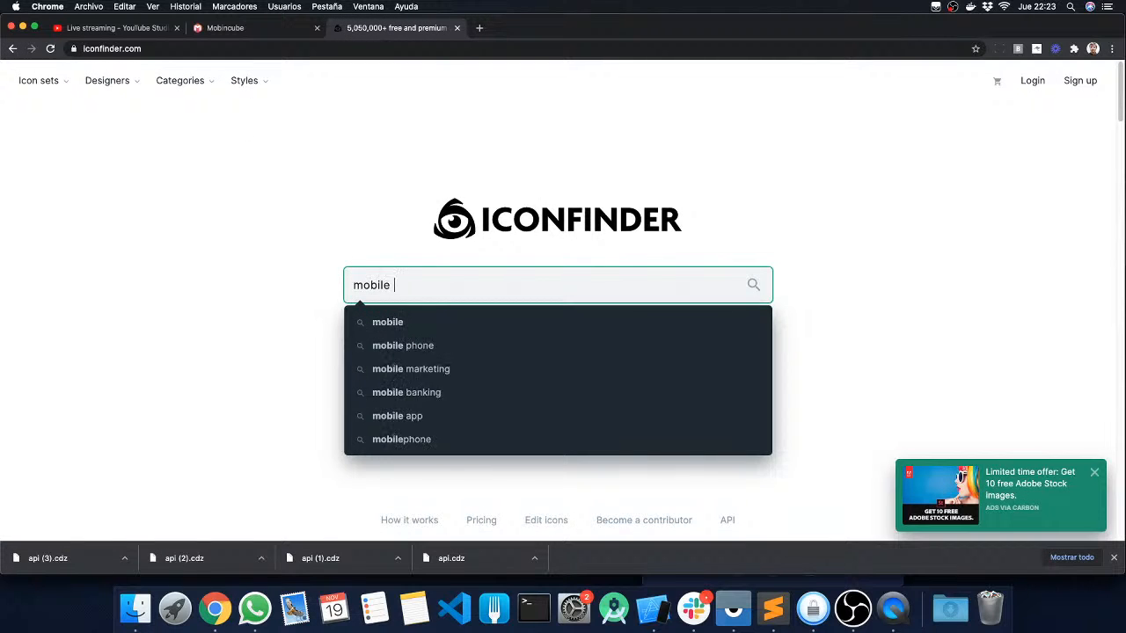
pyautogui.write('ui')
pyautogui.press('Return')
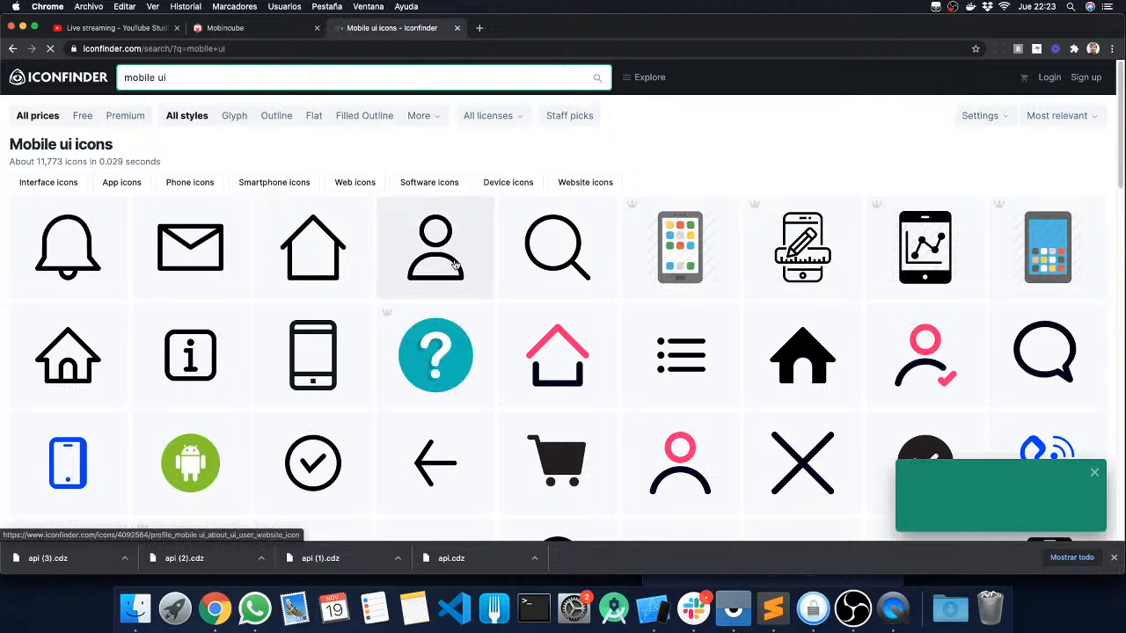
# Limit the results to free icons and examine the licence terms of the pink and black user icon with a check mark.
pyautogui.click(80, 116)
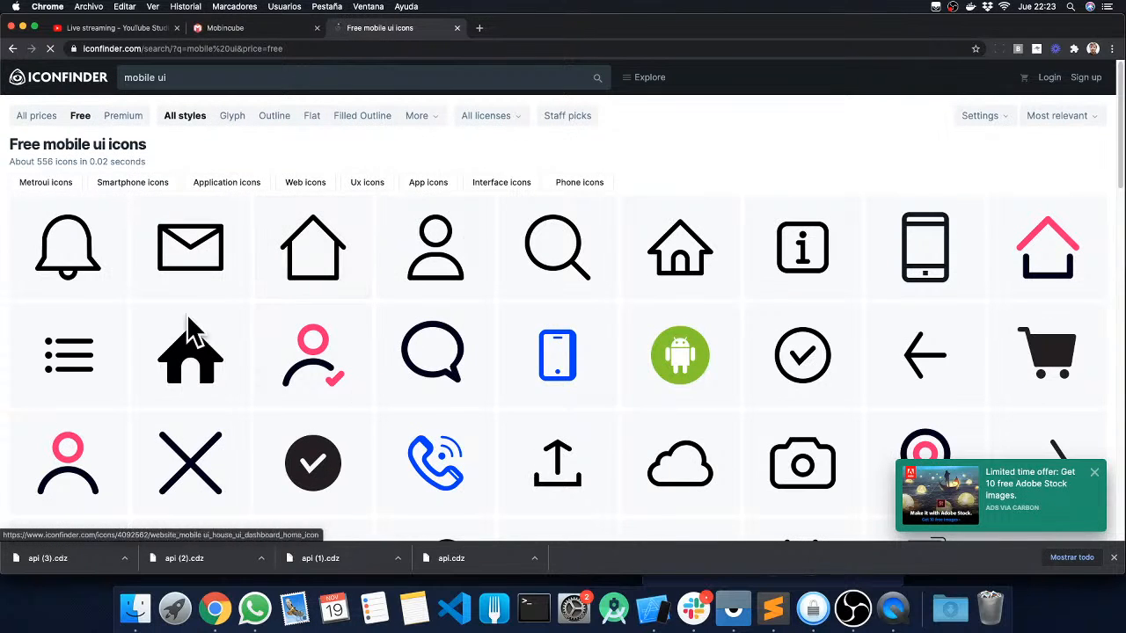
pyautogui.scroll(-15, 718, 353)
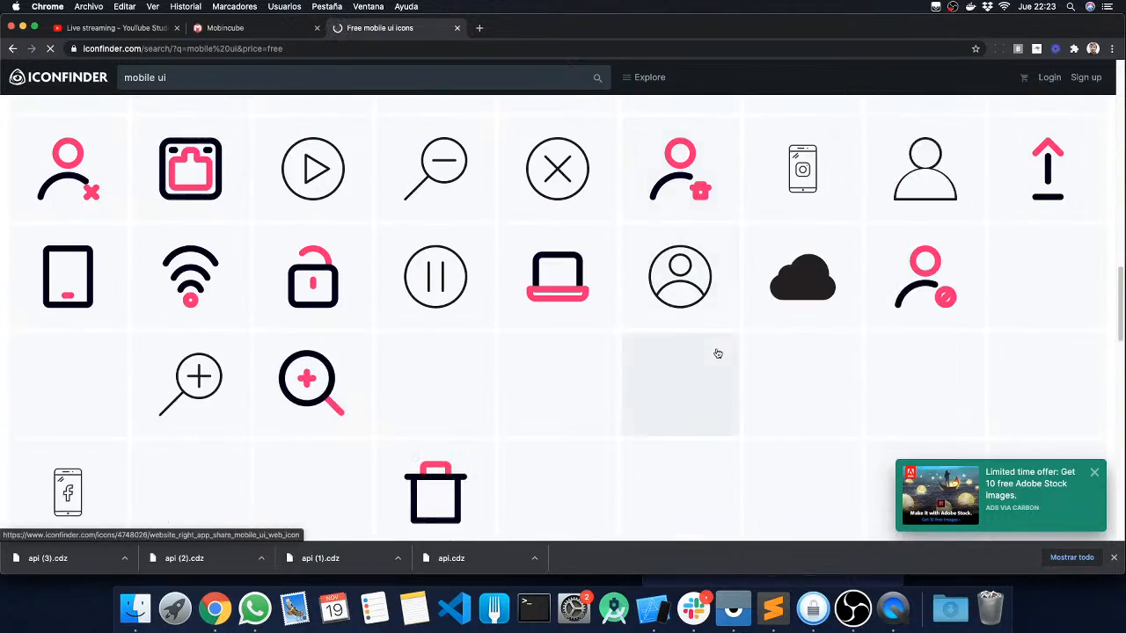
pyautogui.scroll(15, 717, 353)
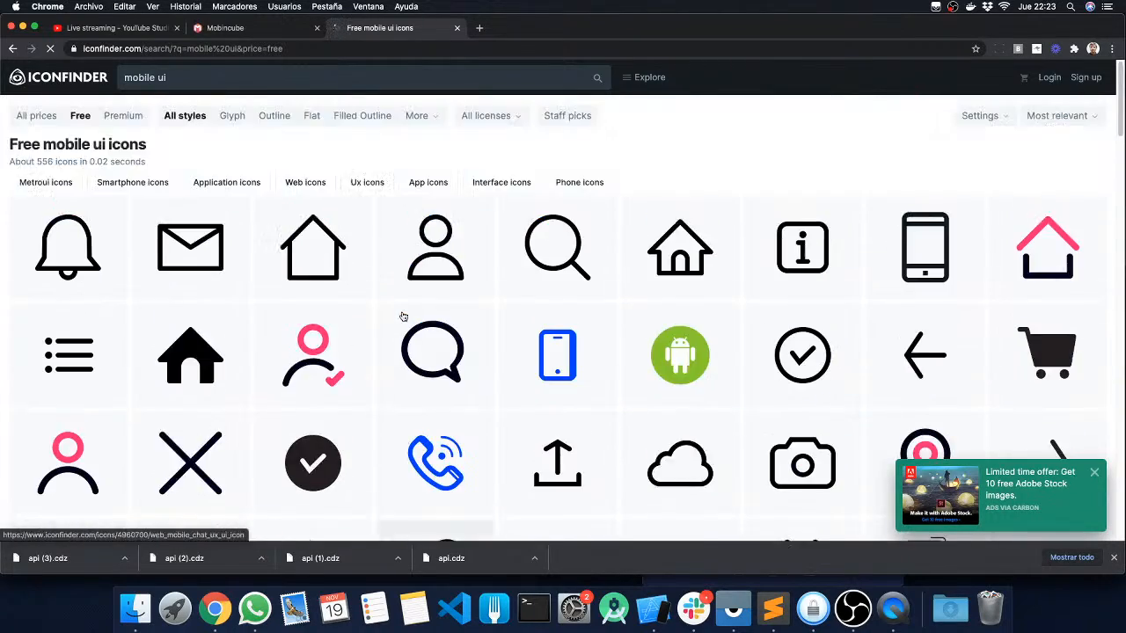
pyautogui.scroll(-5, 403, 316)
pyautogui.scroll(5, 402, 317)
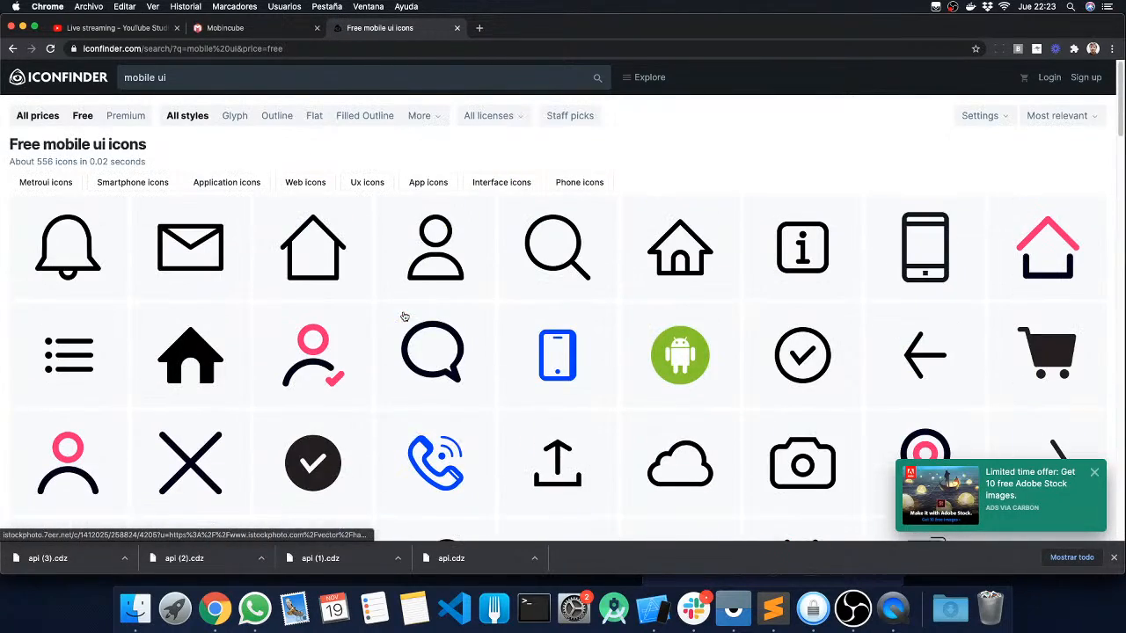
pyautogui.click(308, 350)
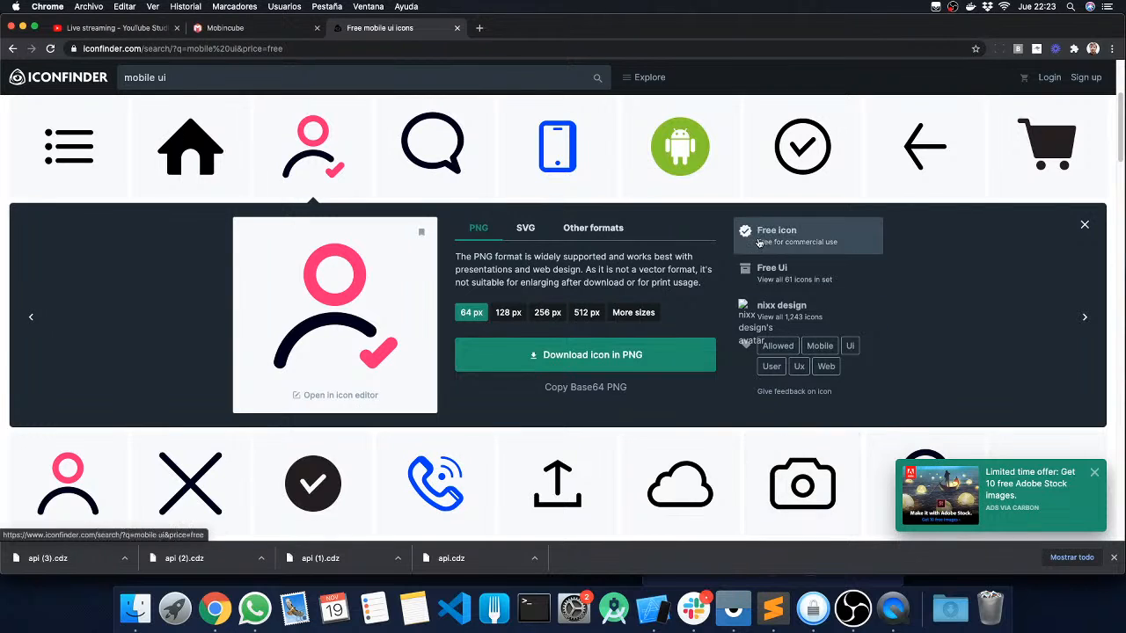
pyautogui.moveTo(777, 244)
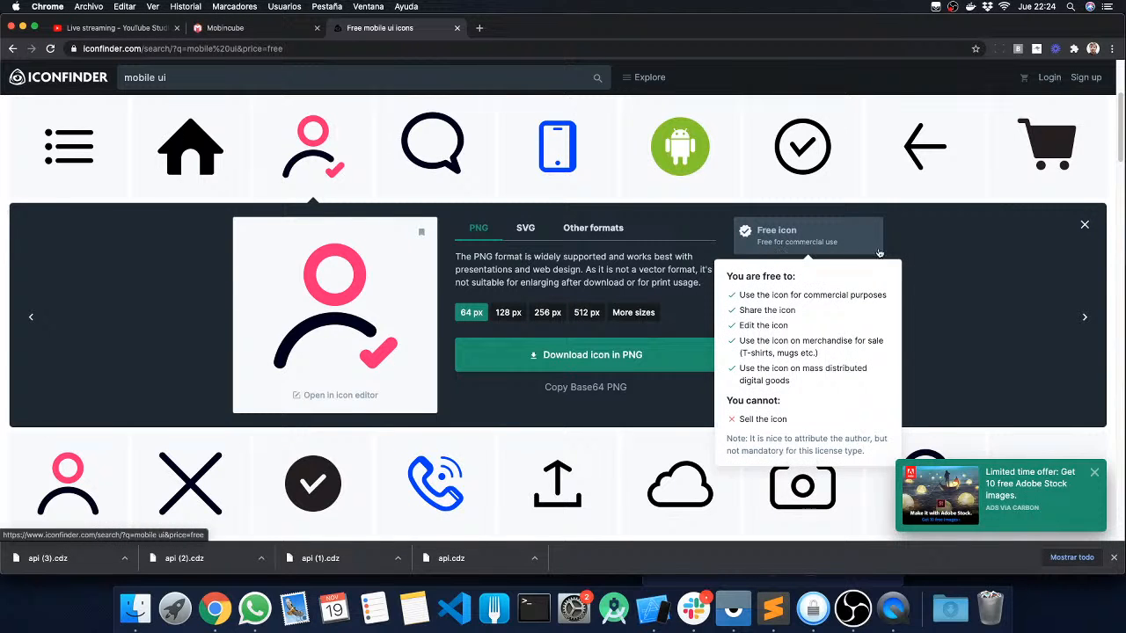
# Close the icon's details on Iconfinder and preview iconfinder_69-Calendar_2672732.png and photos.png from the webinar folder in Finder at full size.
pyautogui.click(1085, 225)
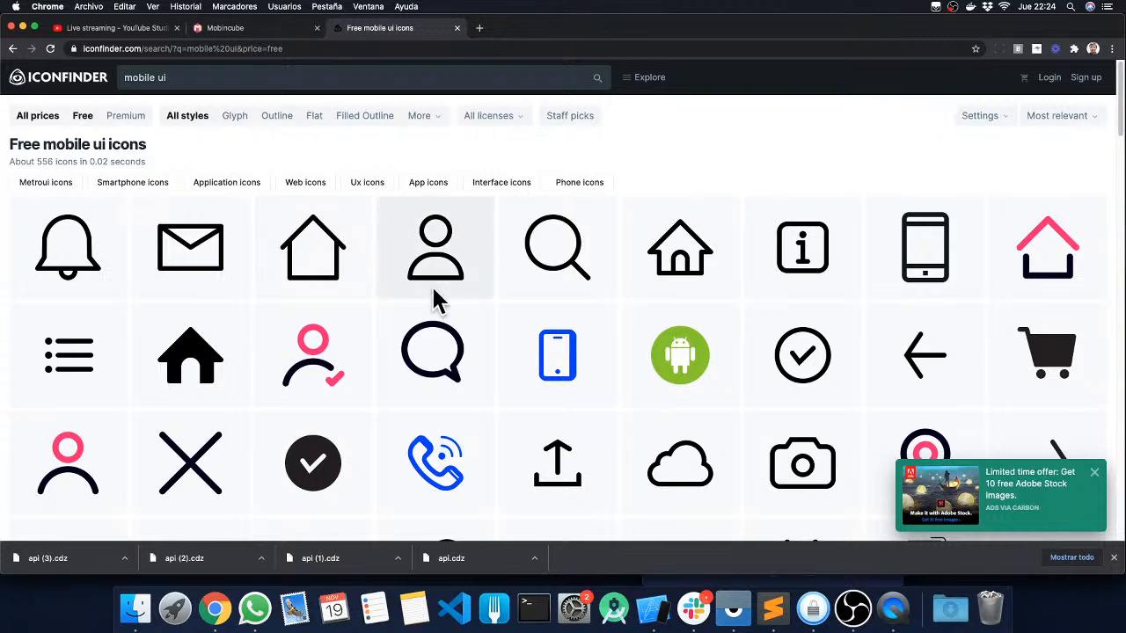
pyautogui.click(134, 608)
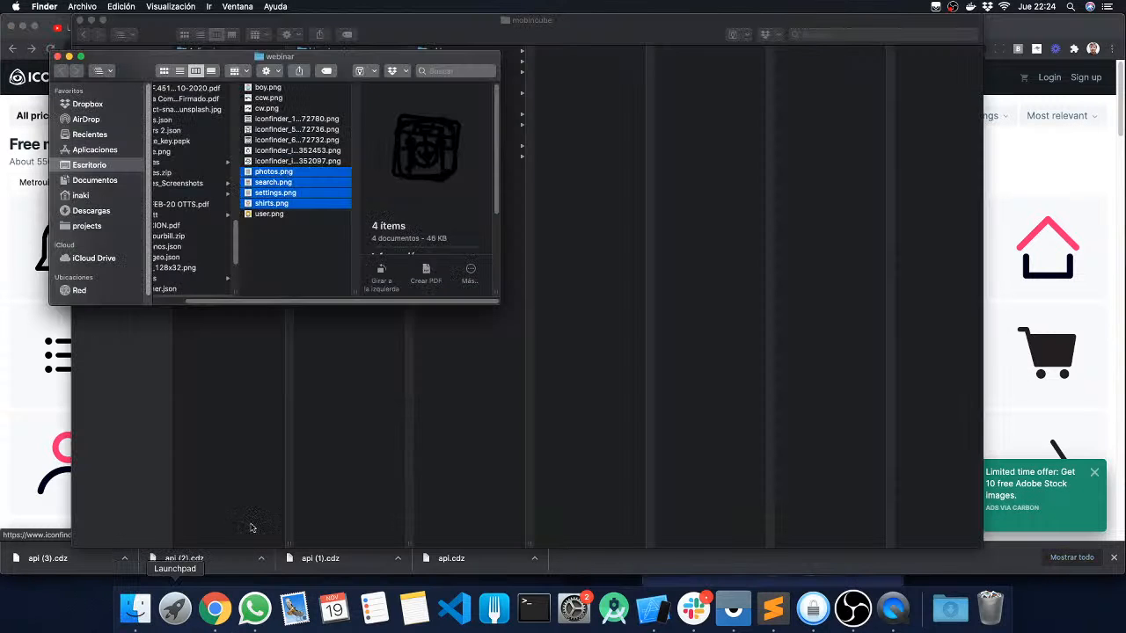
pyautogui.click(292, 140)
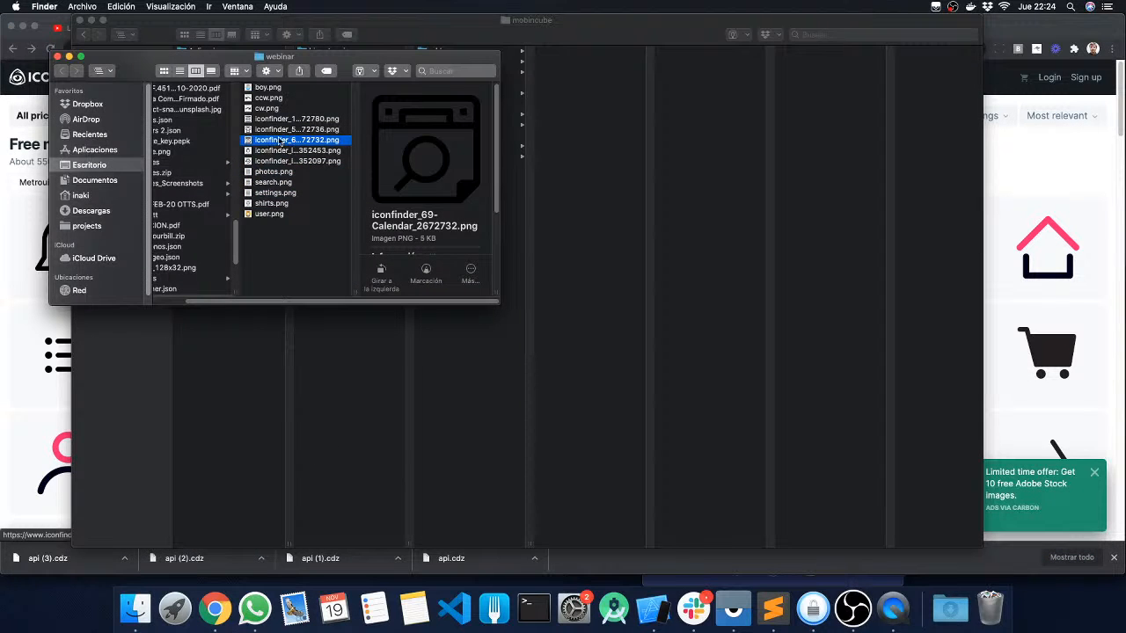
pyautogui.doubleClick(279, 140)
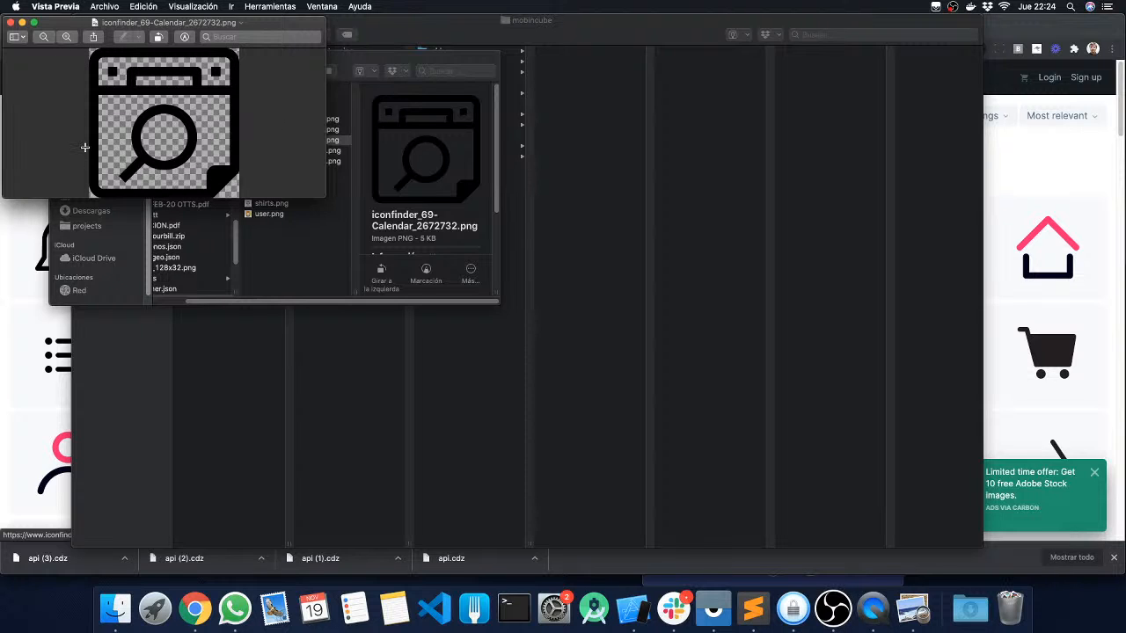
pyautogui.click(12, 22)
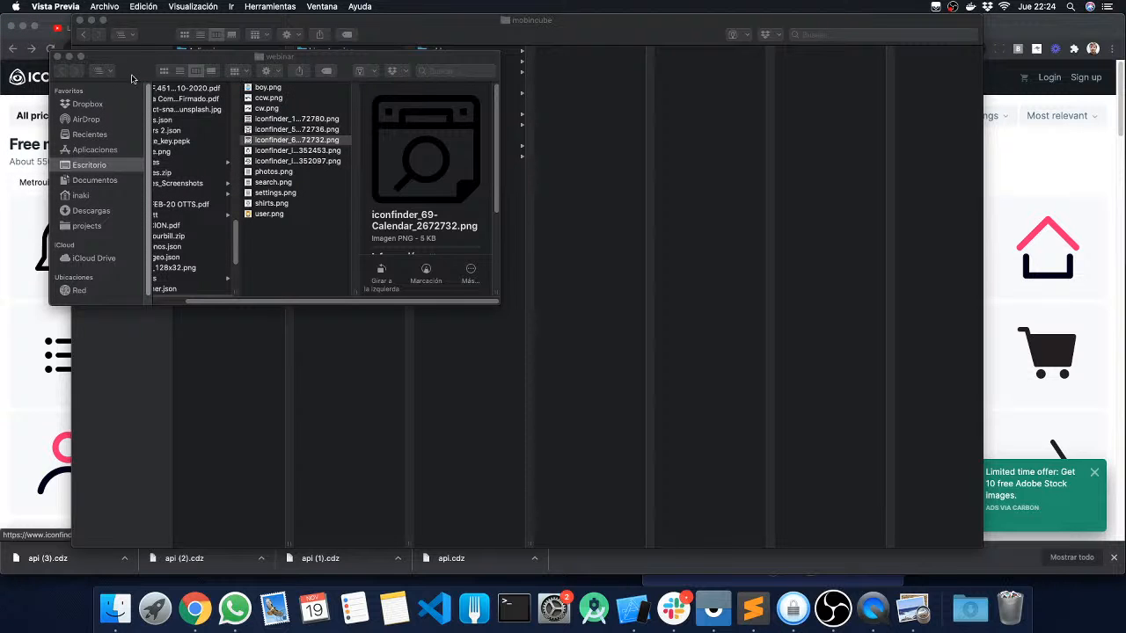
pyautogui.click(278, 173)
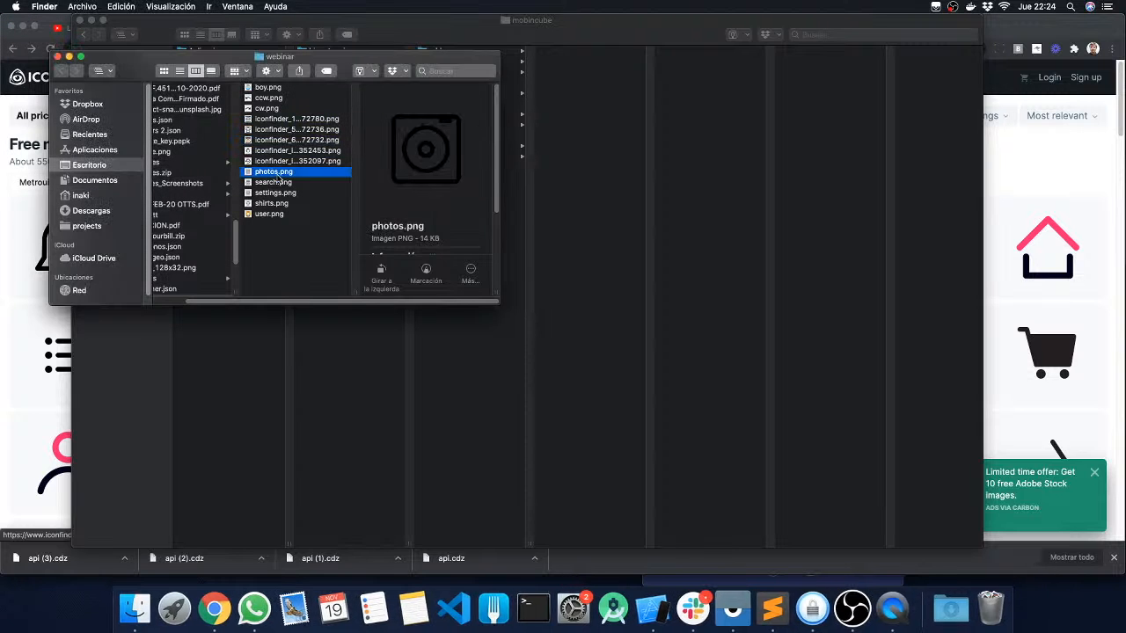
pyautogui.doubleClick(277, 175)
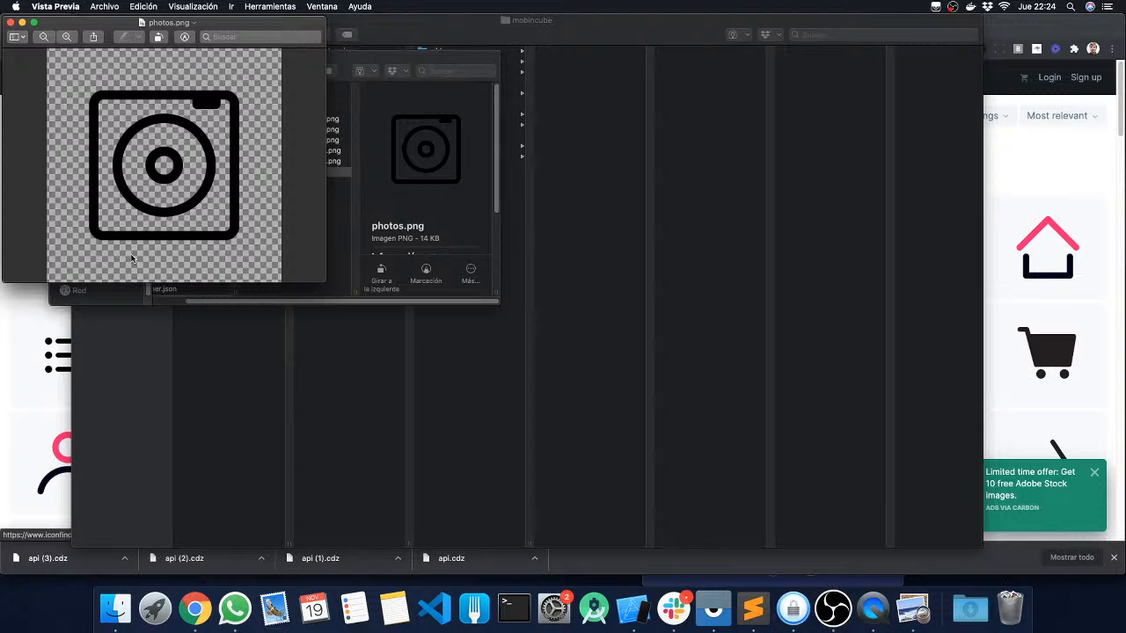
pyautogui.click(10, 22)
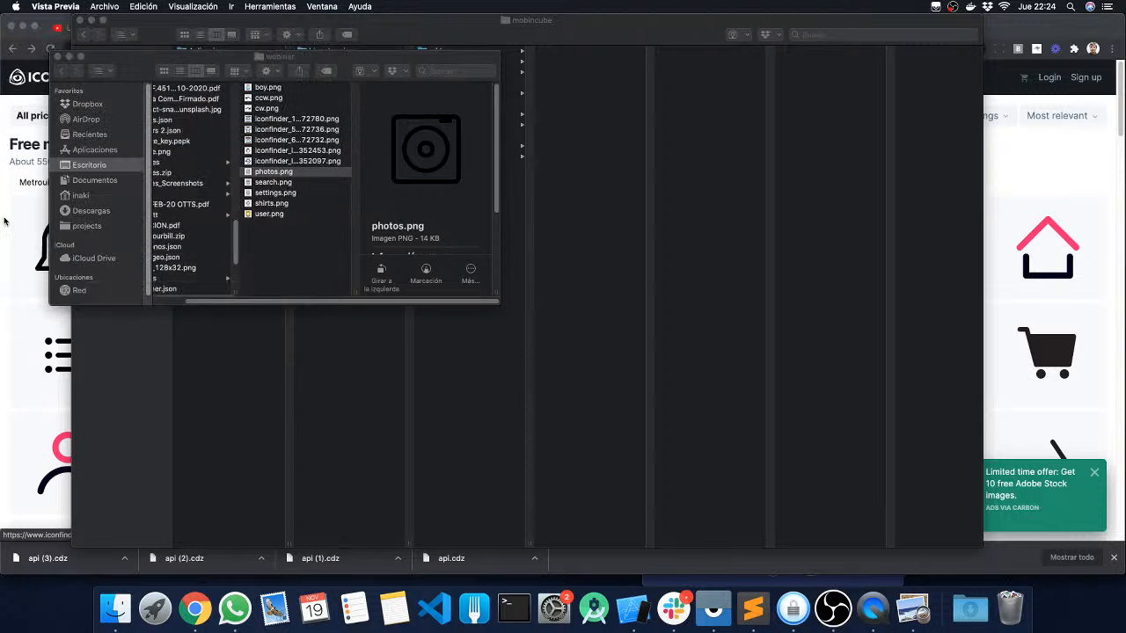
# Check the app's local resources in Mobincube, then preview the photos, search, settings and shirts icons in Finder's webinar folder.
pyautogui.click(2, 239)
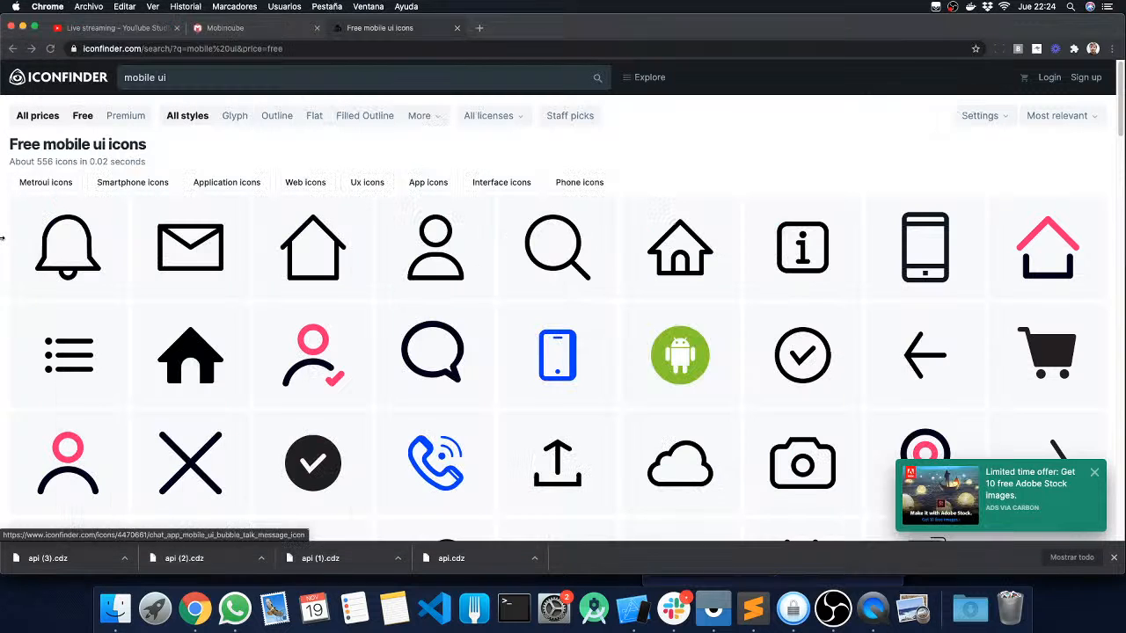
pyautogui.click(227, 28)
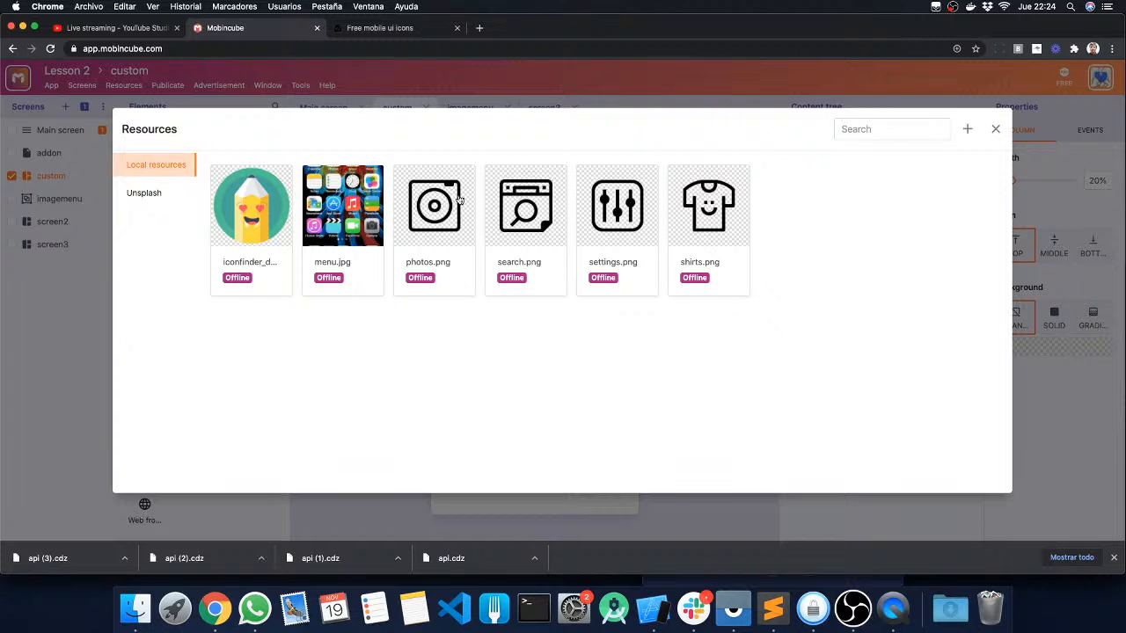
pyautogui.click(141, 606)
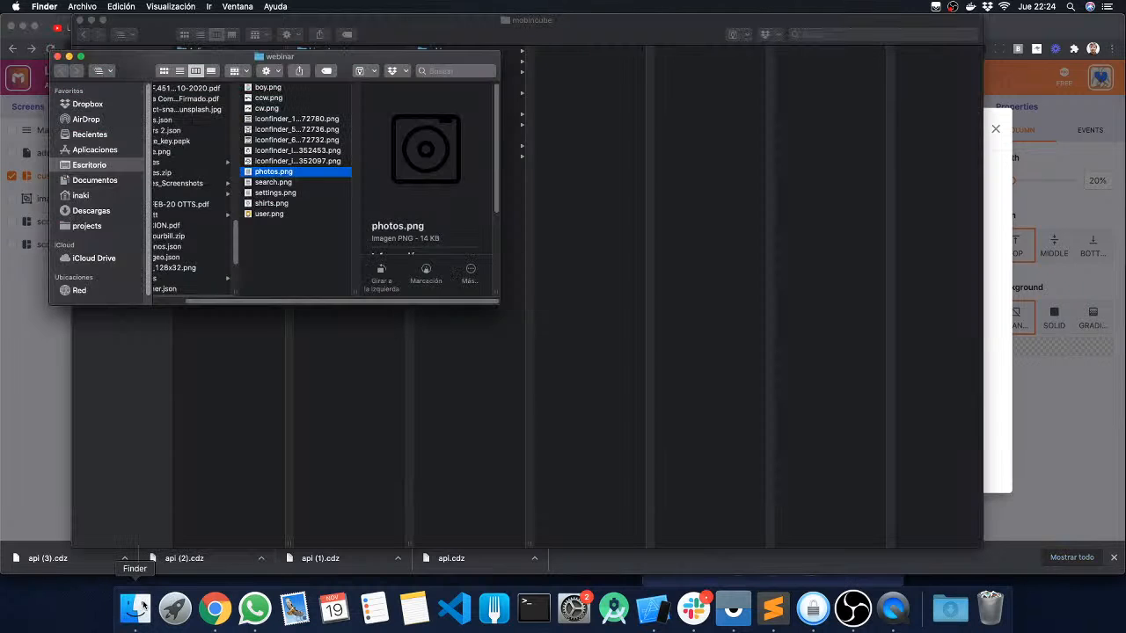
pyautogui.click(276, 161)
pyautogui.click(276, 194)
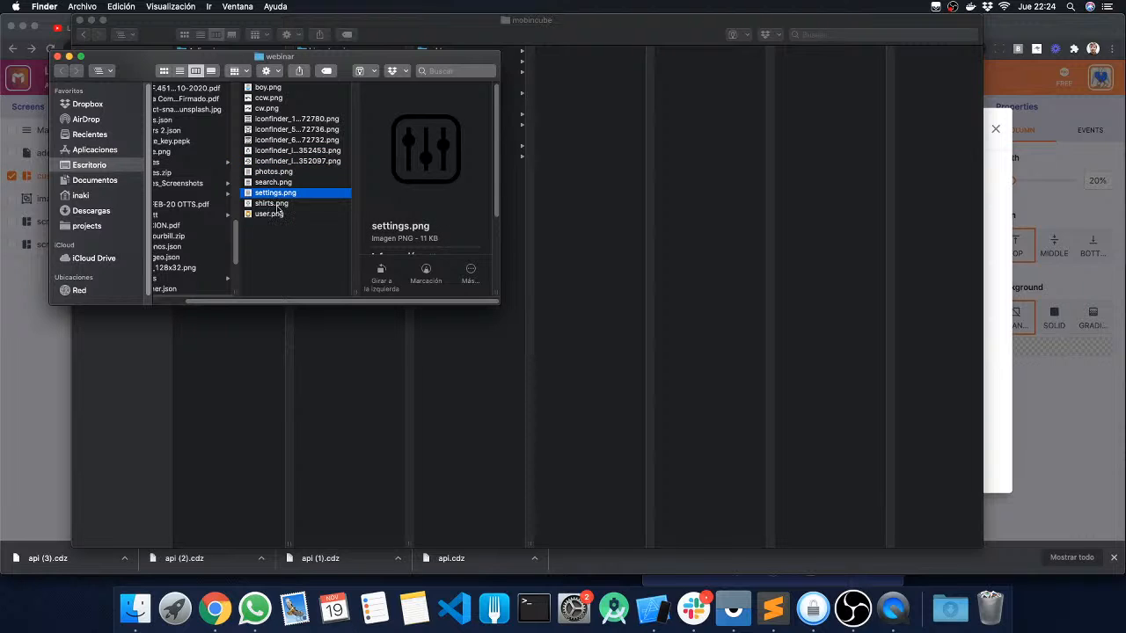
pyautogui.click(278, 204)
pyautogui.click(277, 161)
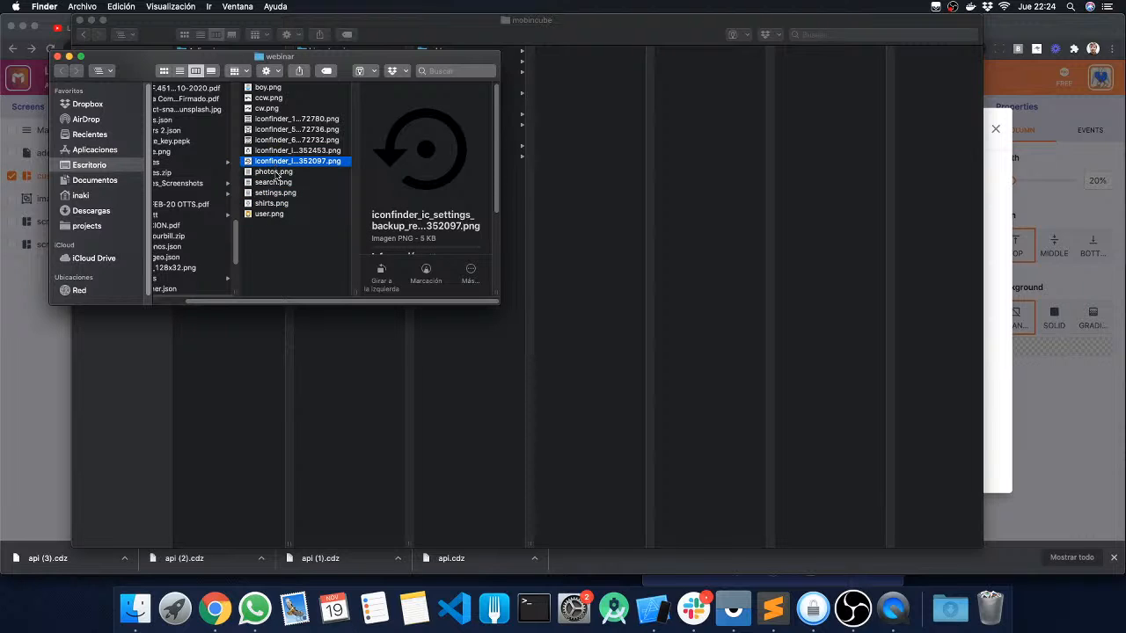
pyautogui.click(274, 172)
pyautogui.click(277, 184)
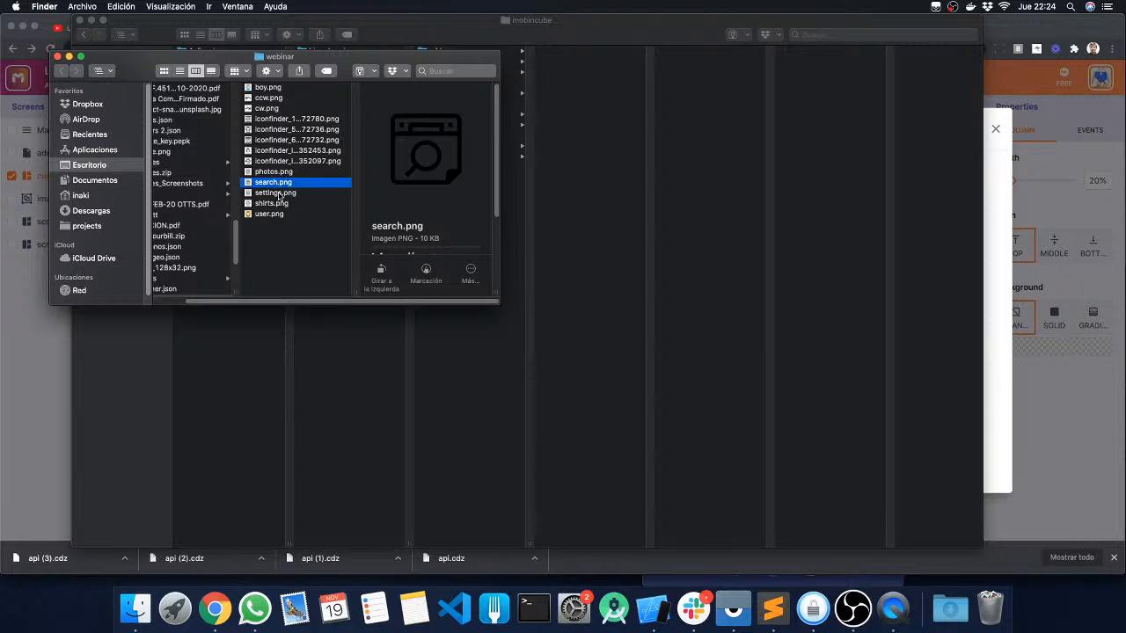
pyautogui.press('Down')
# Compare the iconfinder music player, calendar and shirt icons in the webinar folder with the images in the app's local resources.
pyautogui.click(280, 120)
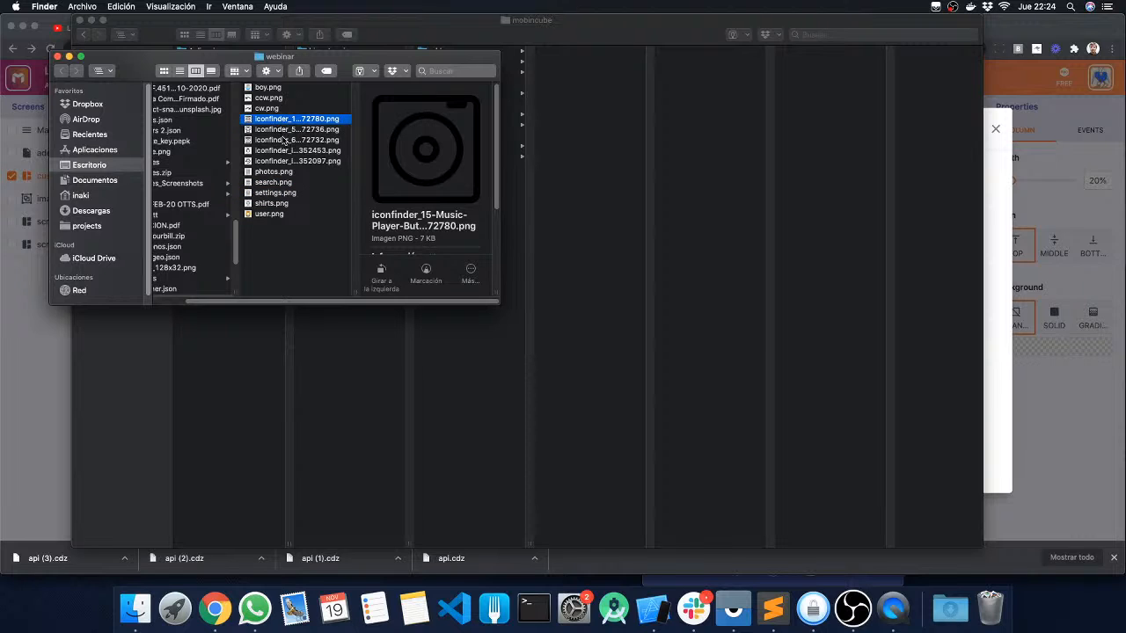
pyautogui.click(282, 140)
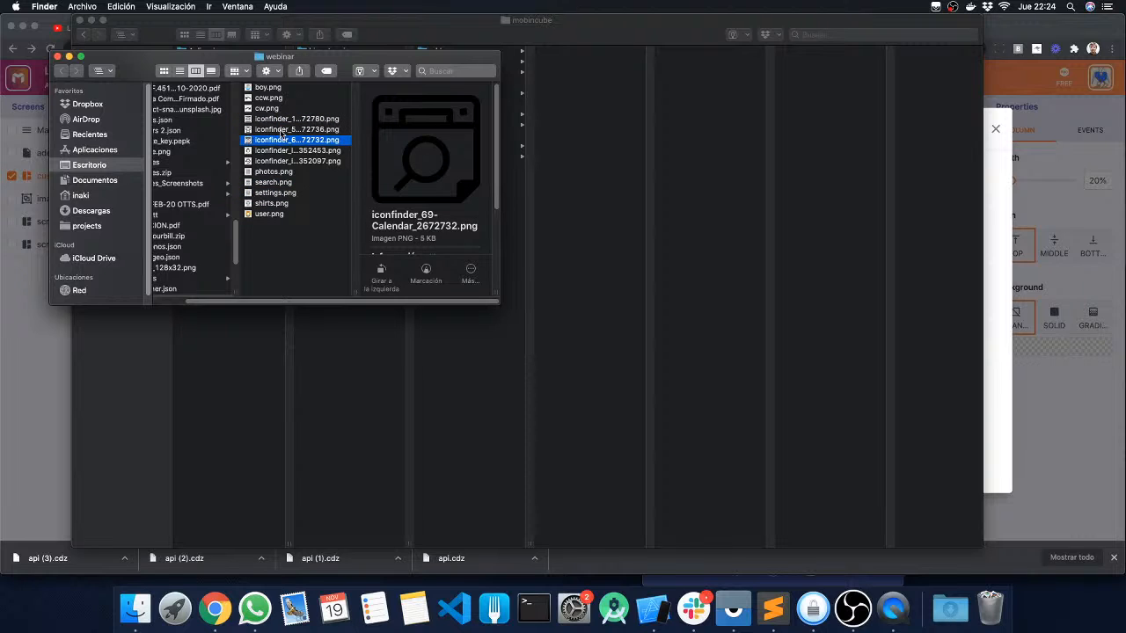
pyautogui.press('super+Tab')
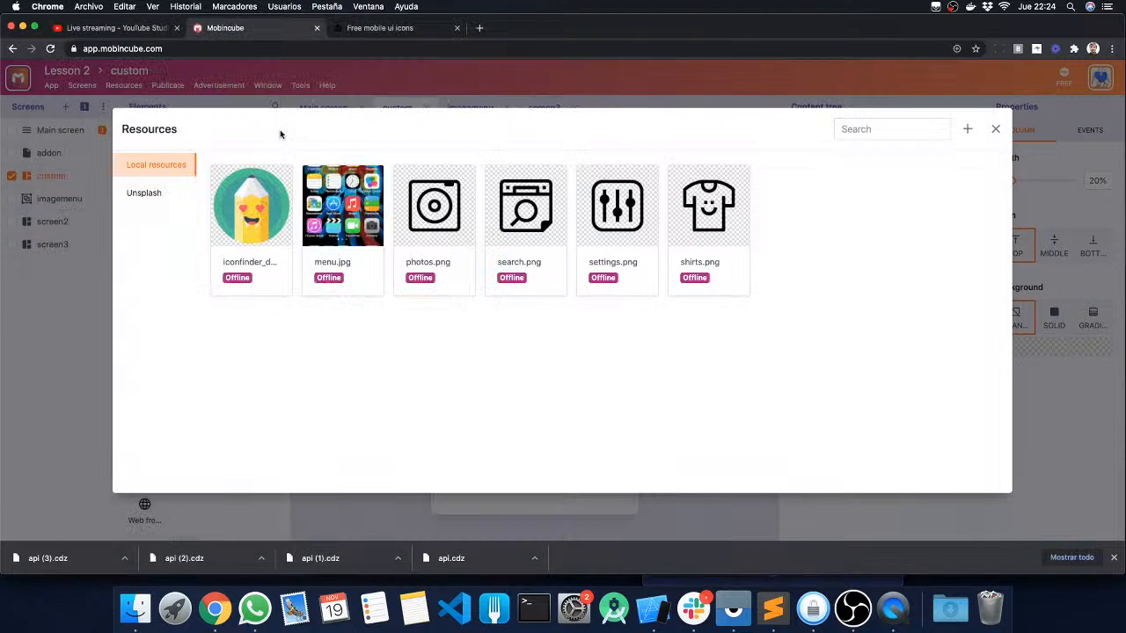
pyautogui.press('super+Tab')
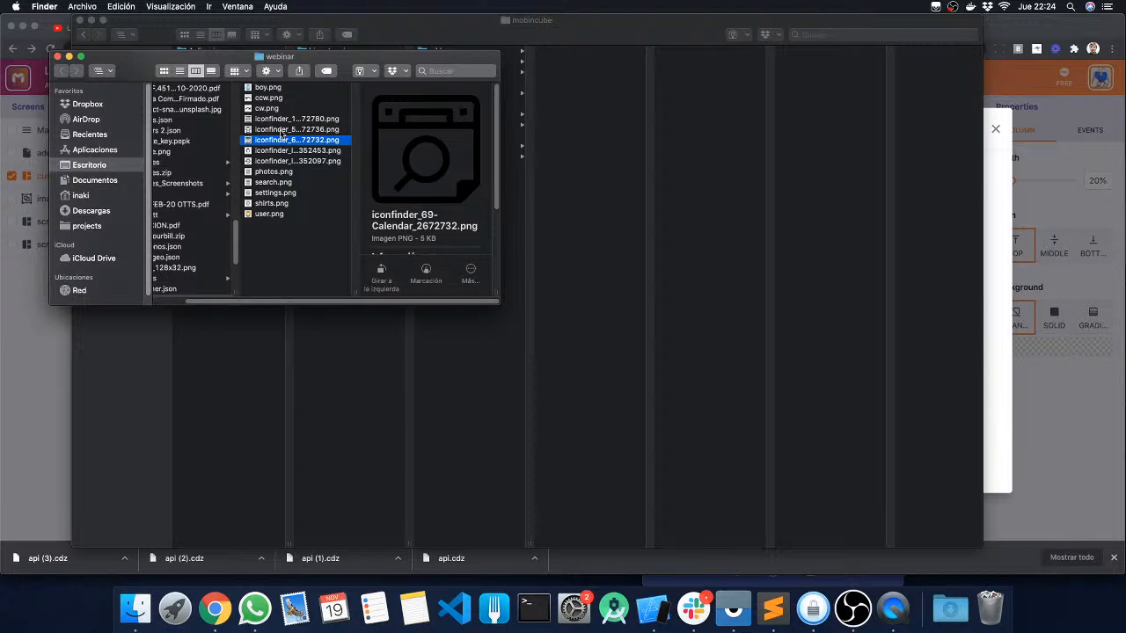
pyautogui.press('super+Tab')
pyautogui.press('super+Tab')
pyautogui.click(279, 130)
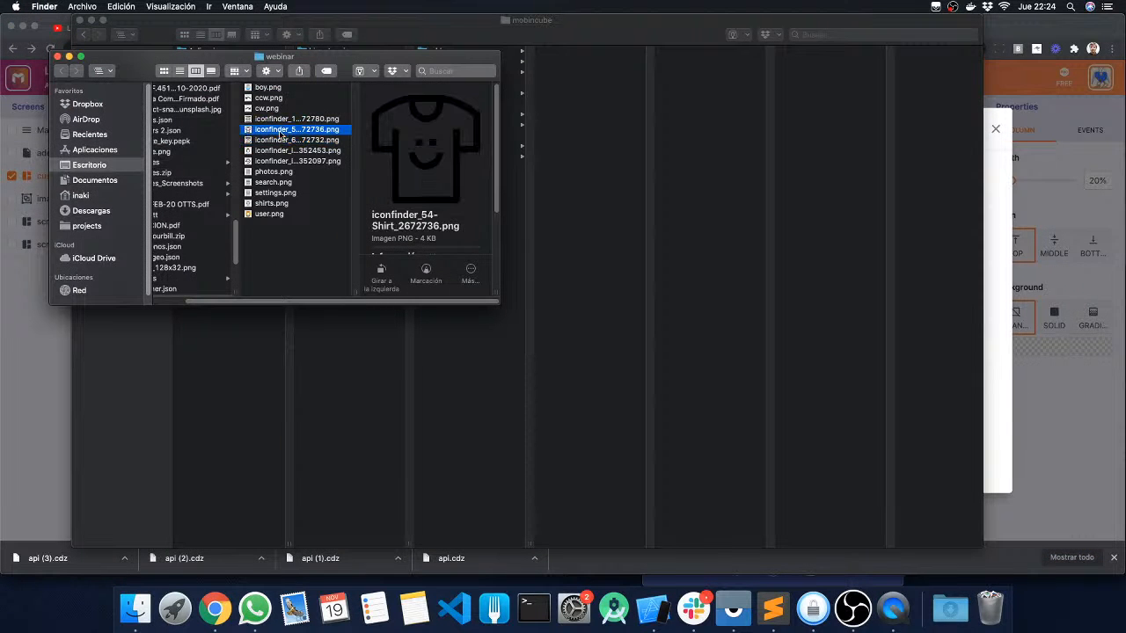
pyautogui.press('super+Tab')
pyautogui.press('super+Tab')
# Preview iconfinder_ic_rotate_right_48px_352453.png, upload it to the app's local resources in Mobincube and close the resources window.
pyautogui.click(284, 151)
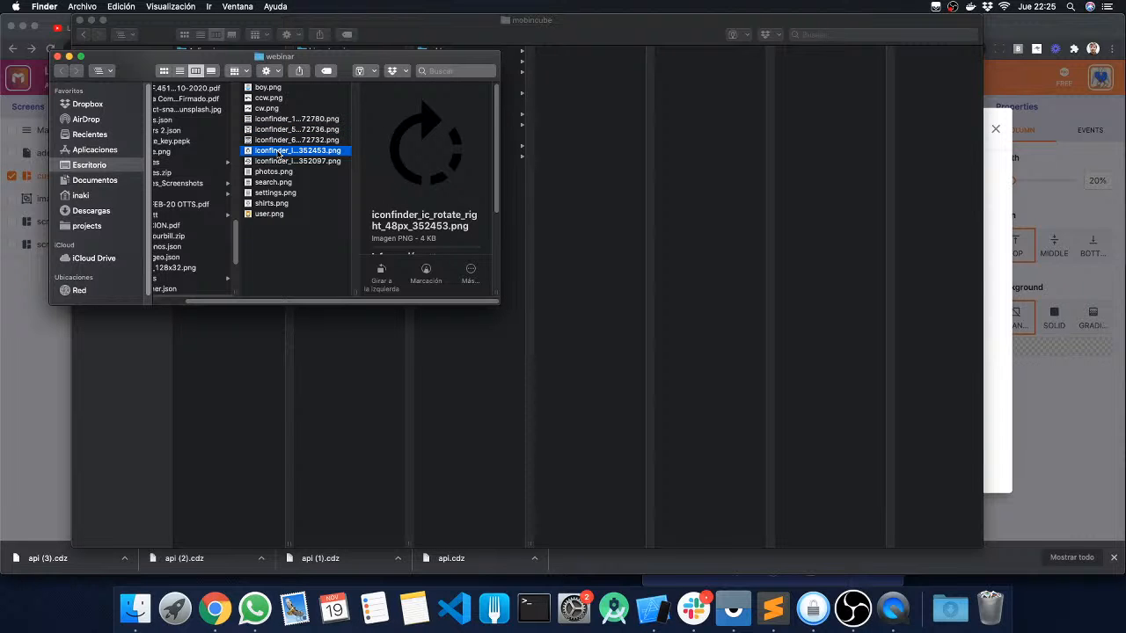
pyautogui.doubleClick(280, 151)
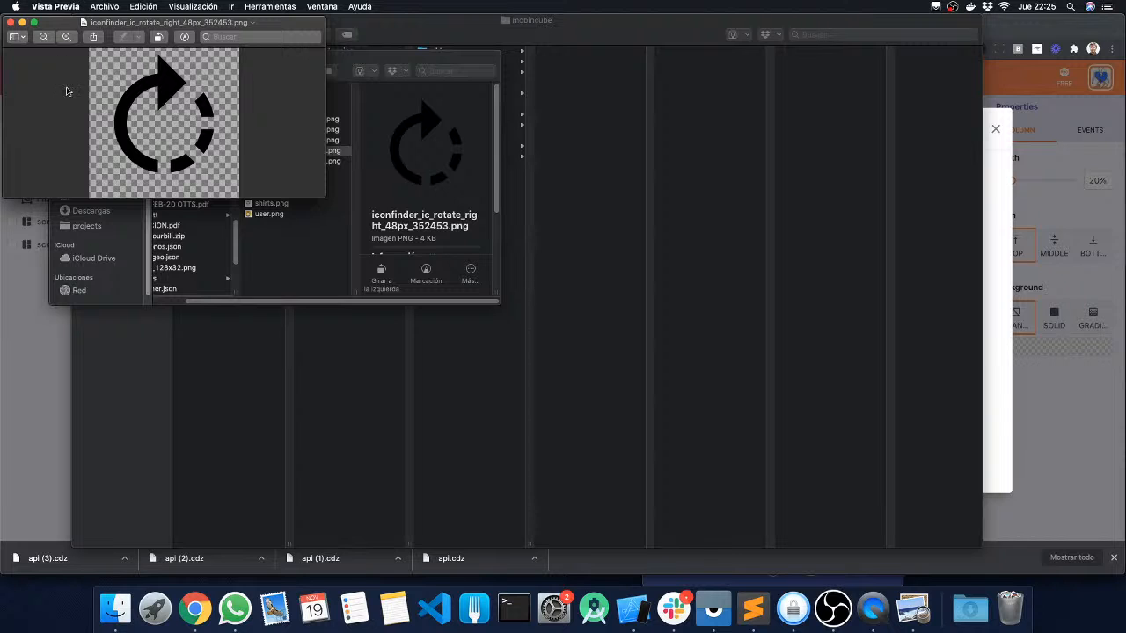
pyautogui.click(11, 22)
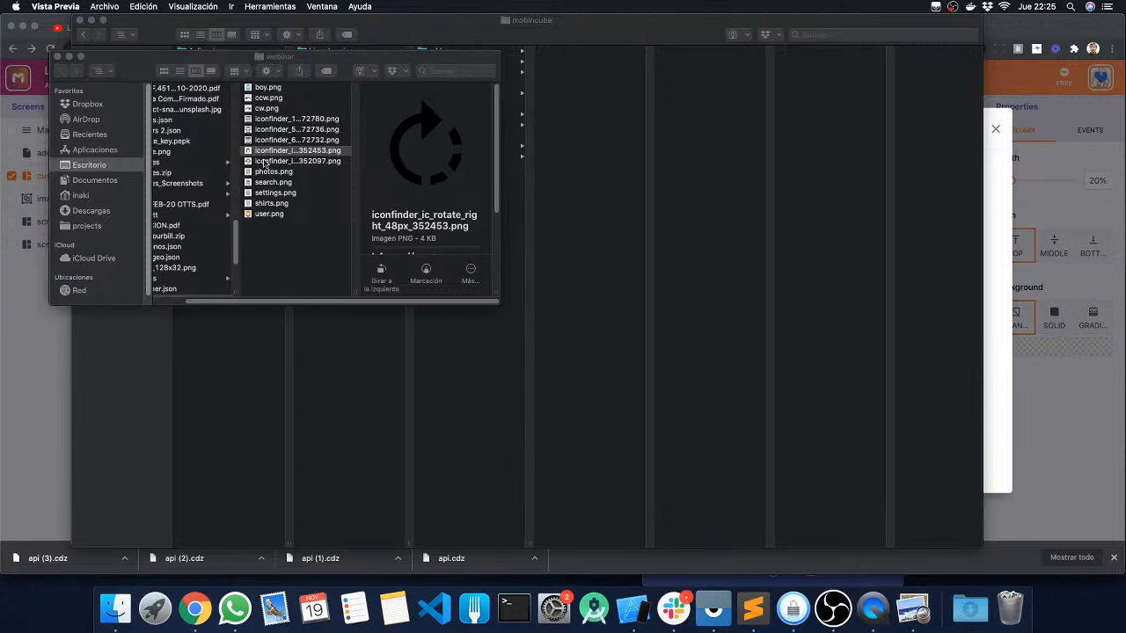
pyautogui.click(269, 161)
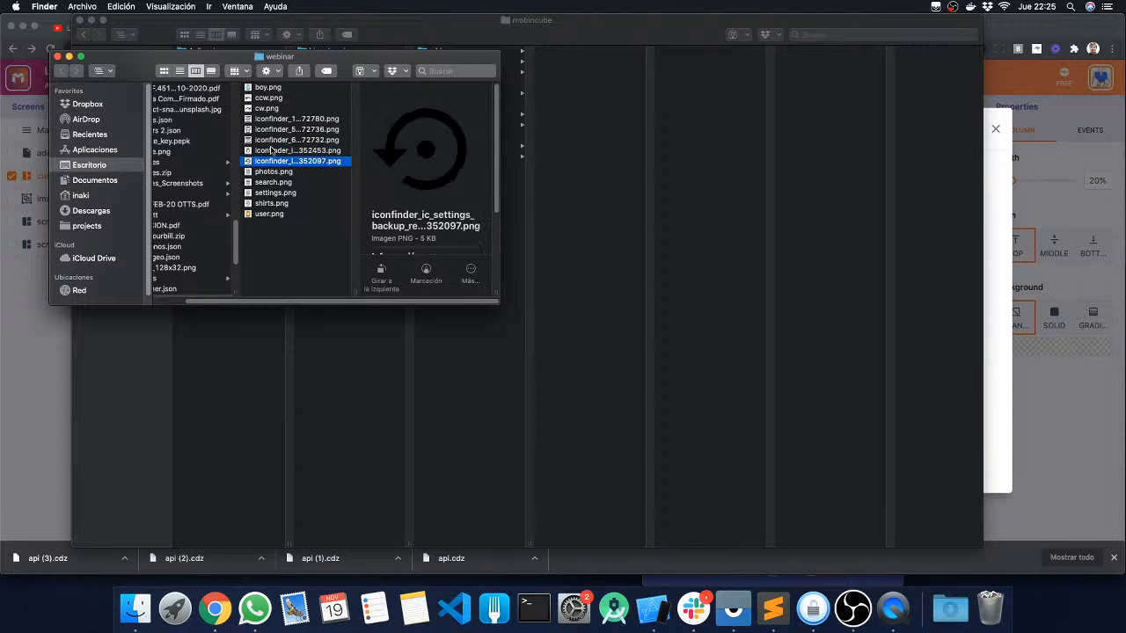
pyautogui.click(269, 151)
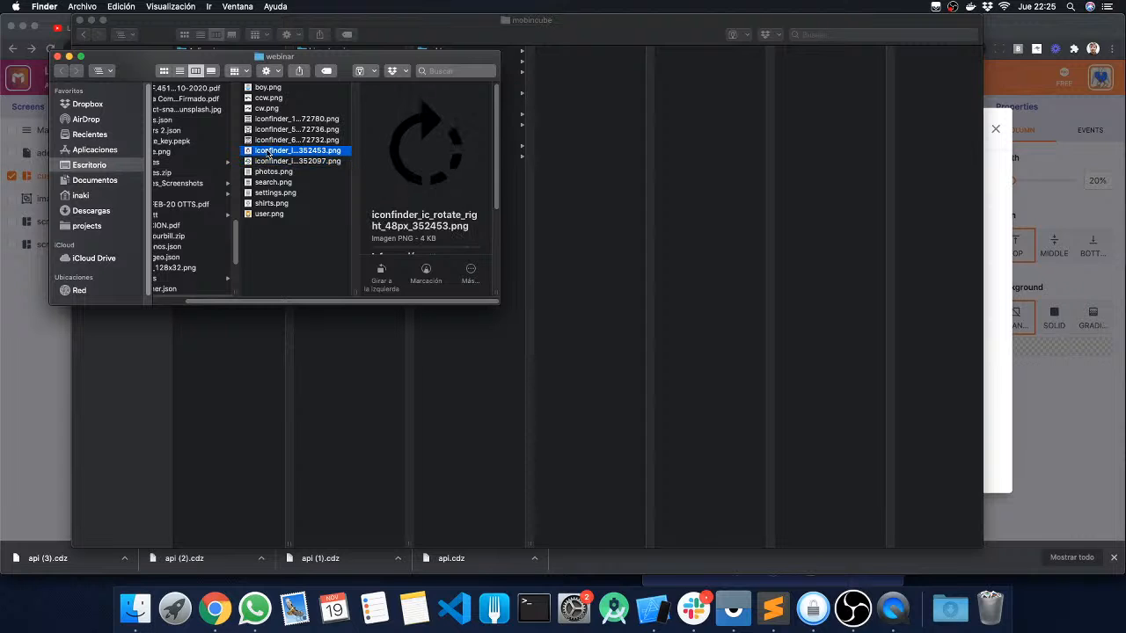
pyautogui.moveTo(264, 153); pyautogui.dragTo(944, 304)
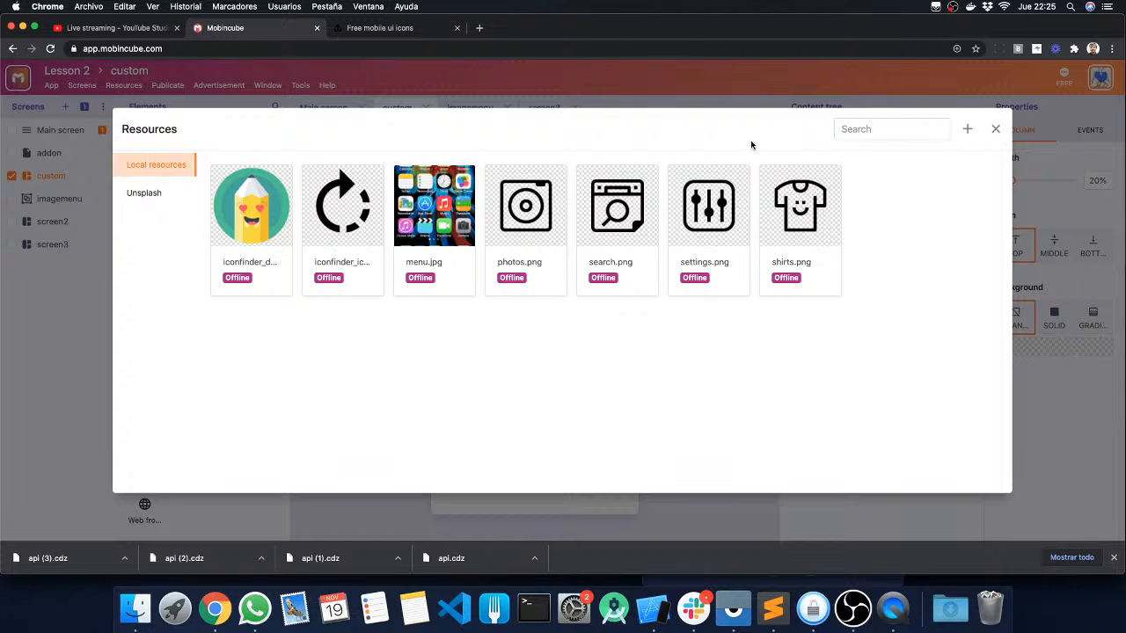
pyautogui.click(995, 129)
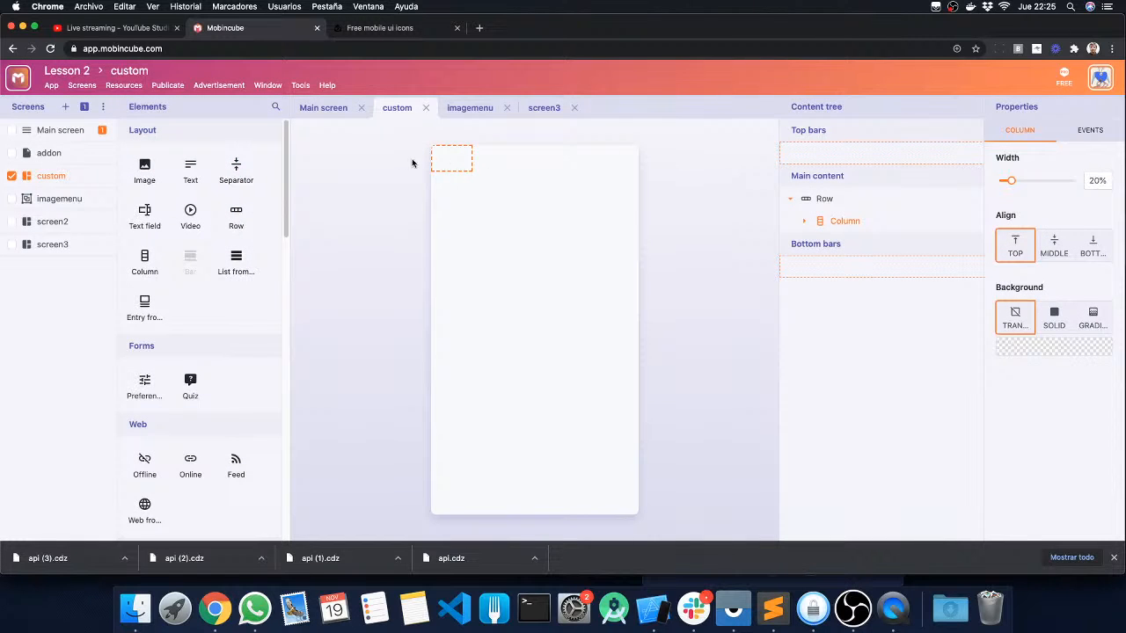
# Add an image element to the 20% wide column of the custom screen and use photos.png as its image.
pyautogui.moveTo(144, 167); pyautogui.dragTo(448, 191)
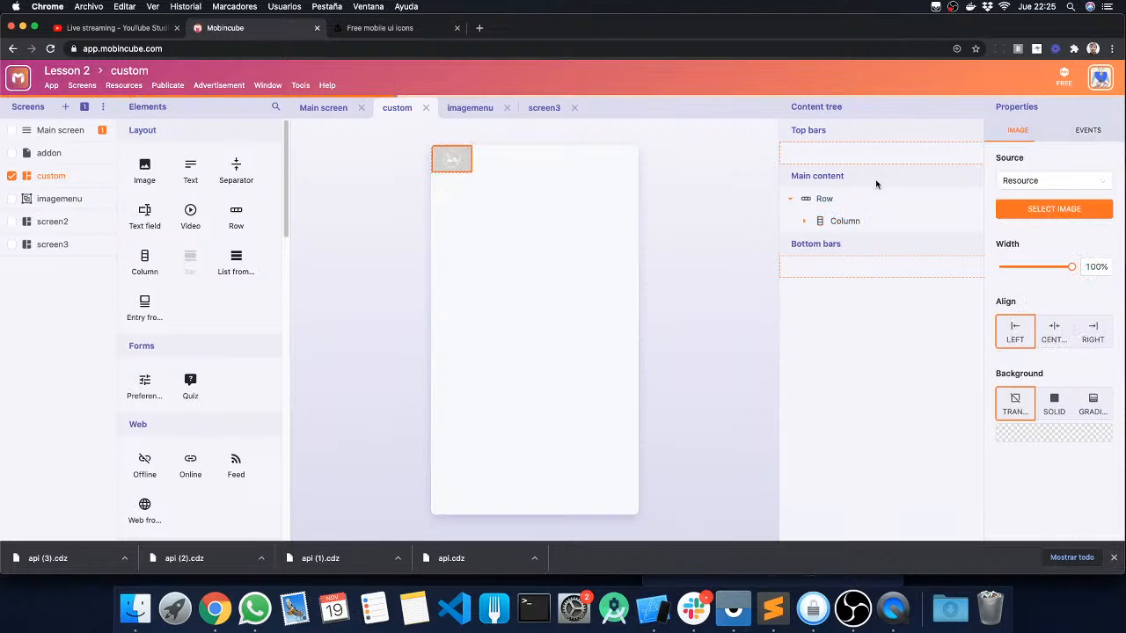
pyautogui.click(1015, 210)
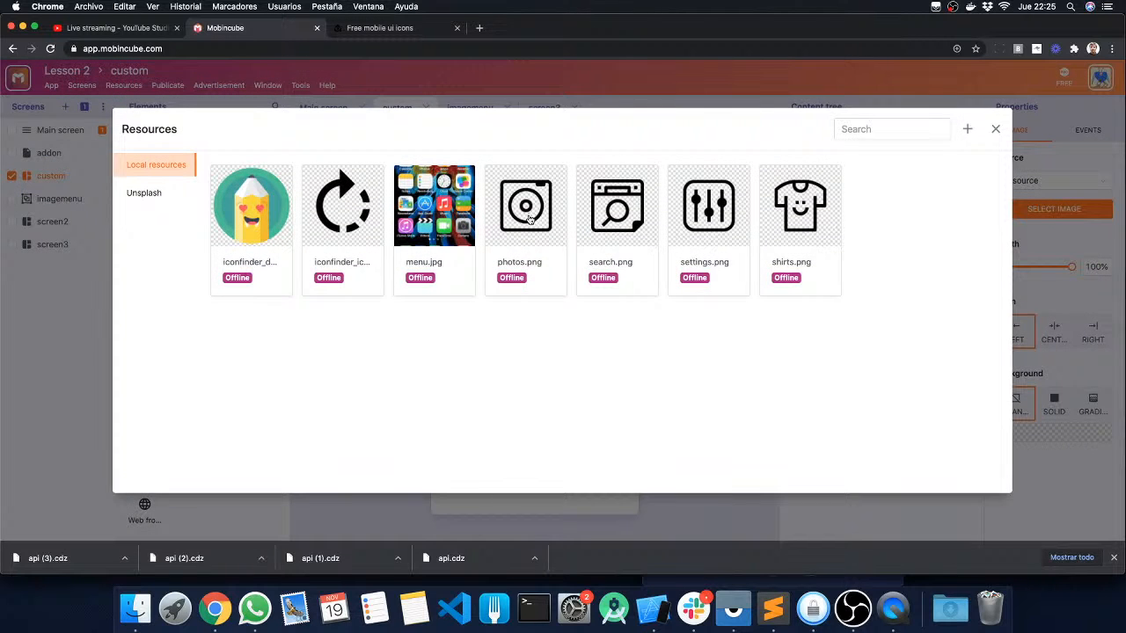
pyautogui.click(529, 219)
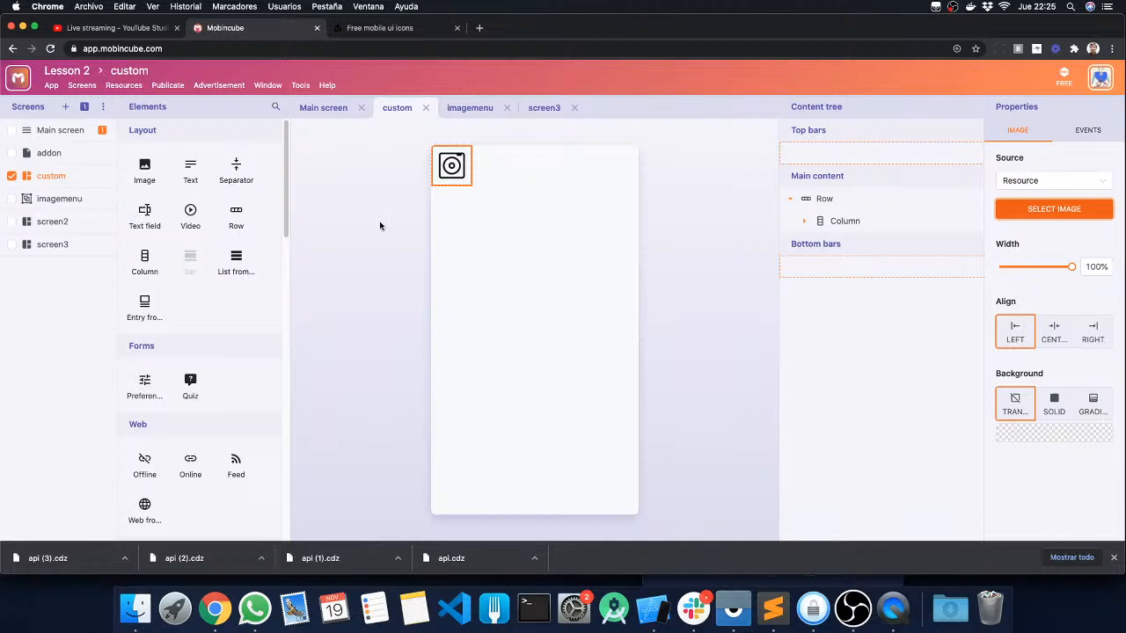
pyautogui.click(379, 226)
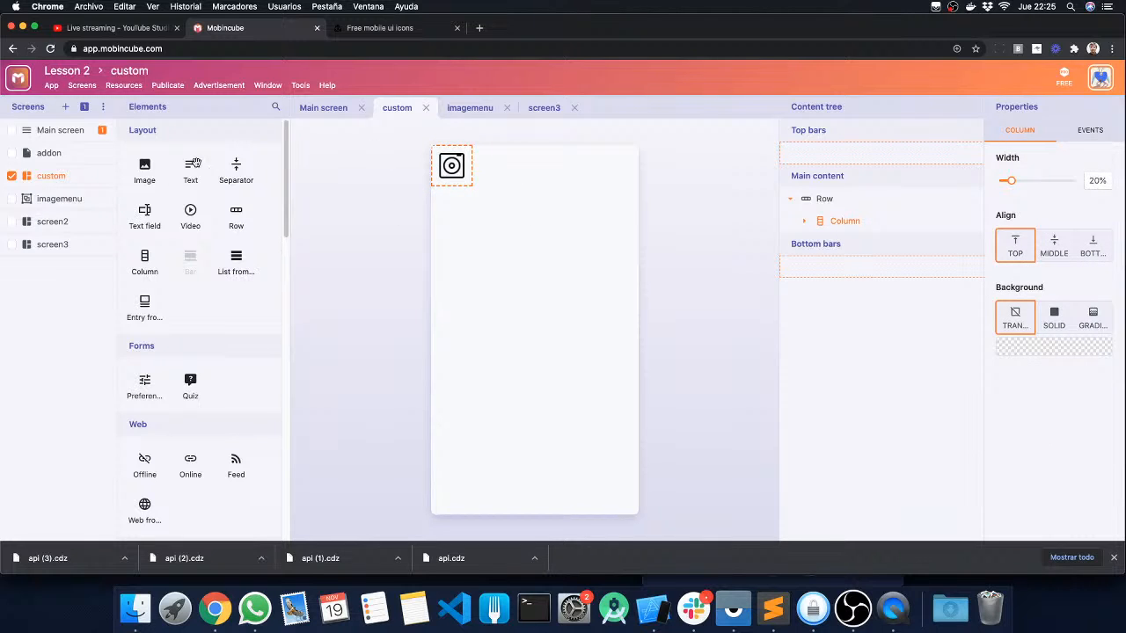
# Add a second column beside the icon column in the row and set its width to 70%.
pyautogui.moveTo(144, 261); pyautogui.dragTo(517, 168)
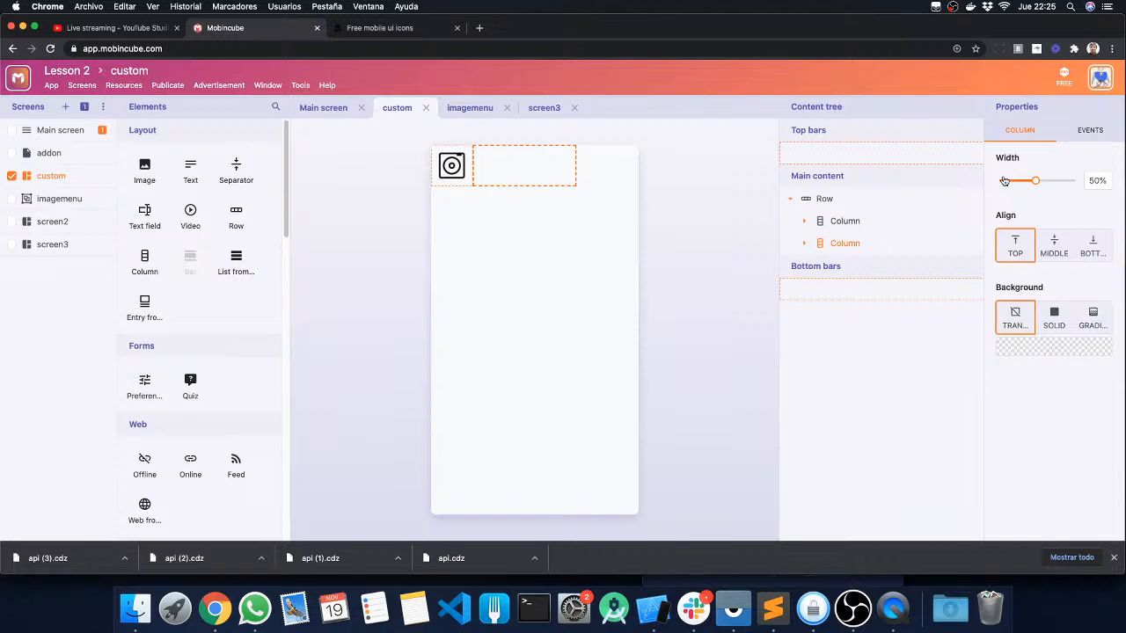
pyautogui.moveTo(1036, 186); pyautogui.dragTo(1052, 184)
pyautogui.click(1095, 179)
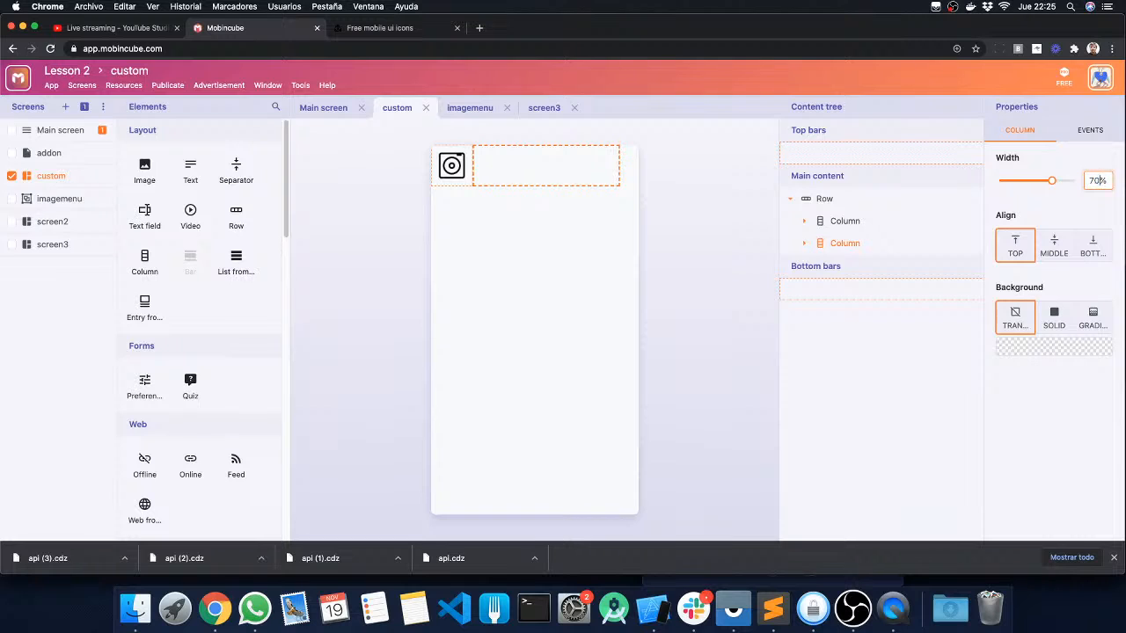
pyautogui.press('Return')
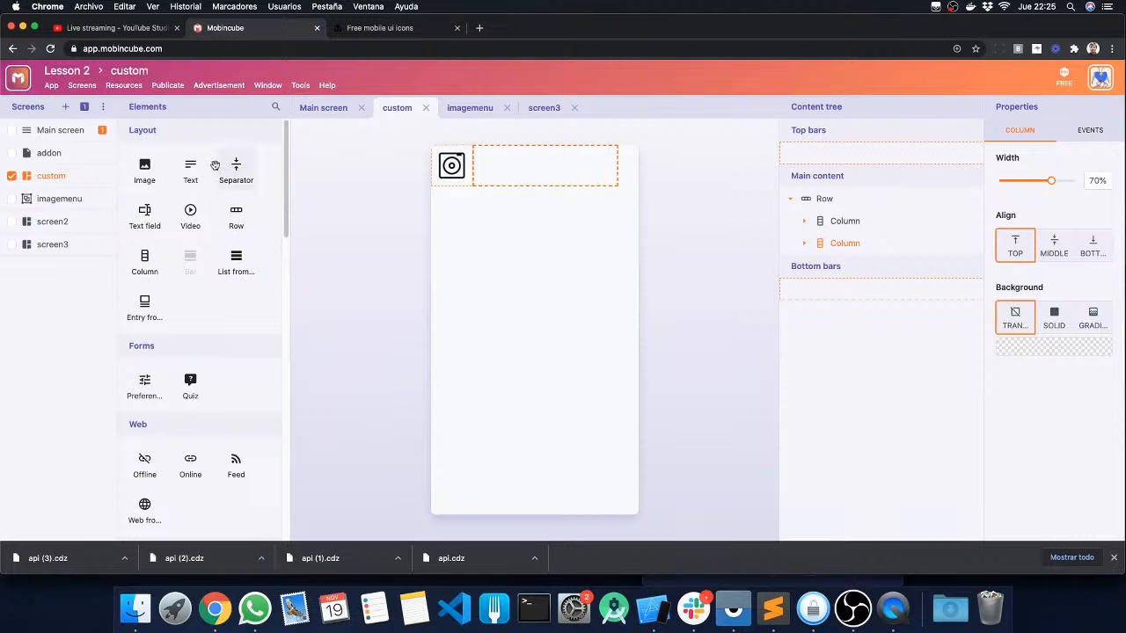
# Add a text element reading "Option 1" to the 70% wide column and set its font size to Small.
pyautogui.moveTo(189, 169); pyautogui.dragTo(530, 197)
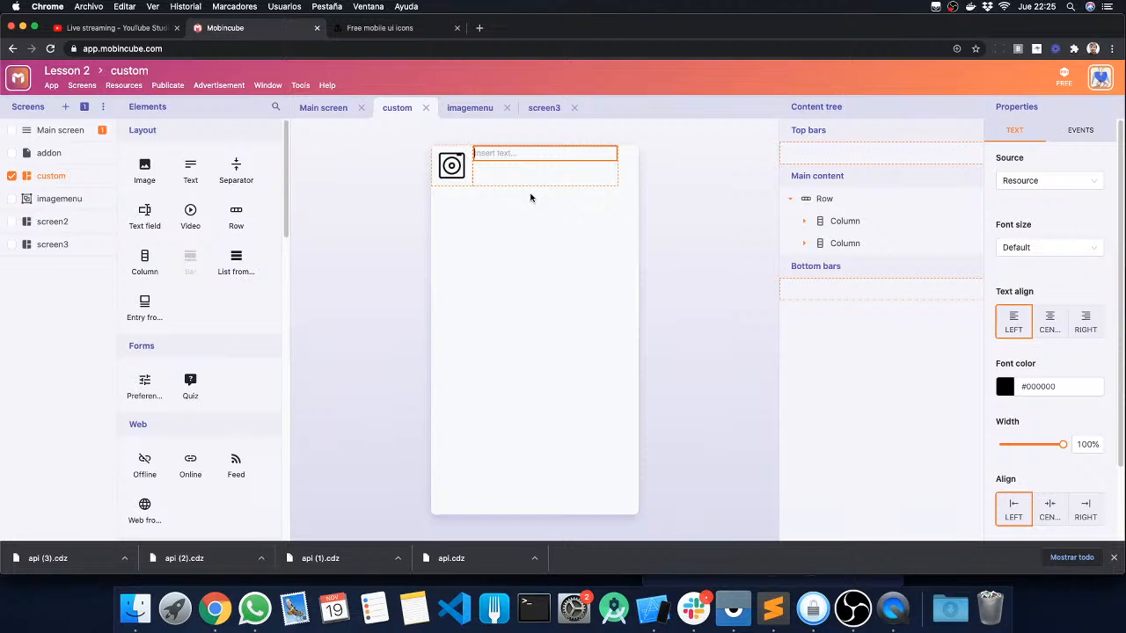
pyautogui.write('O')
pyautogui.press('BackSpace')
pyautogui.write('Option 1')
pyautogui.click(1065, 247)
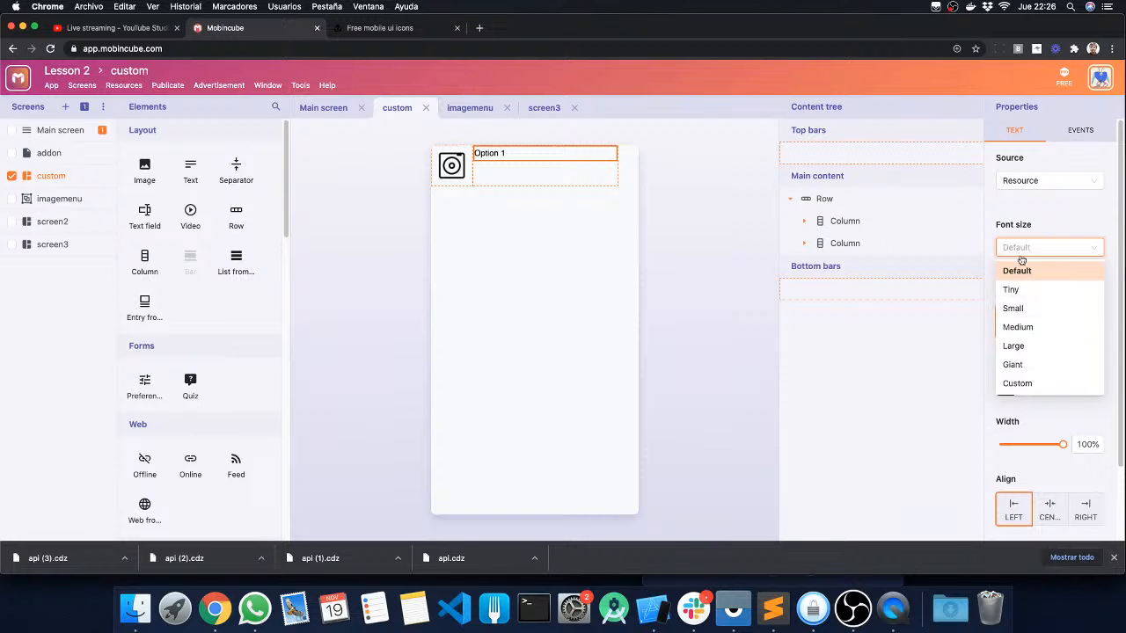
pyautogui.click(1013, 309)
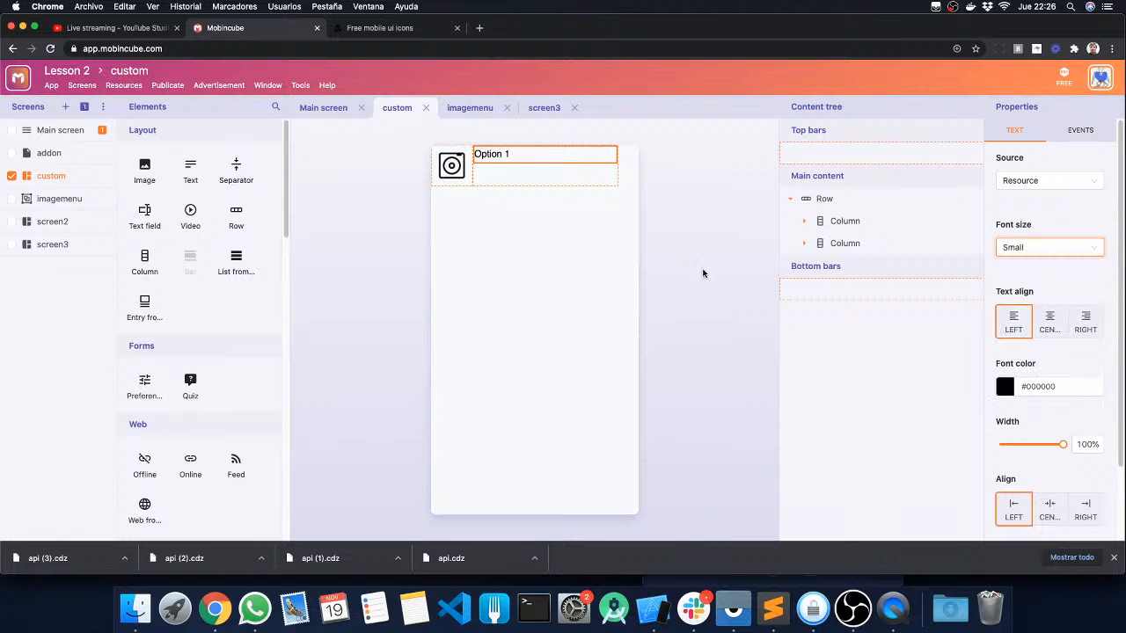
# Align the content of the "Option 1" text column vertically to the middle.
pyautogui.click(803, 243)
pyautogui.click(829, 244)
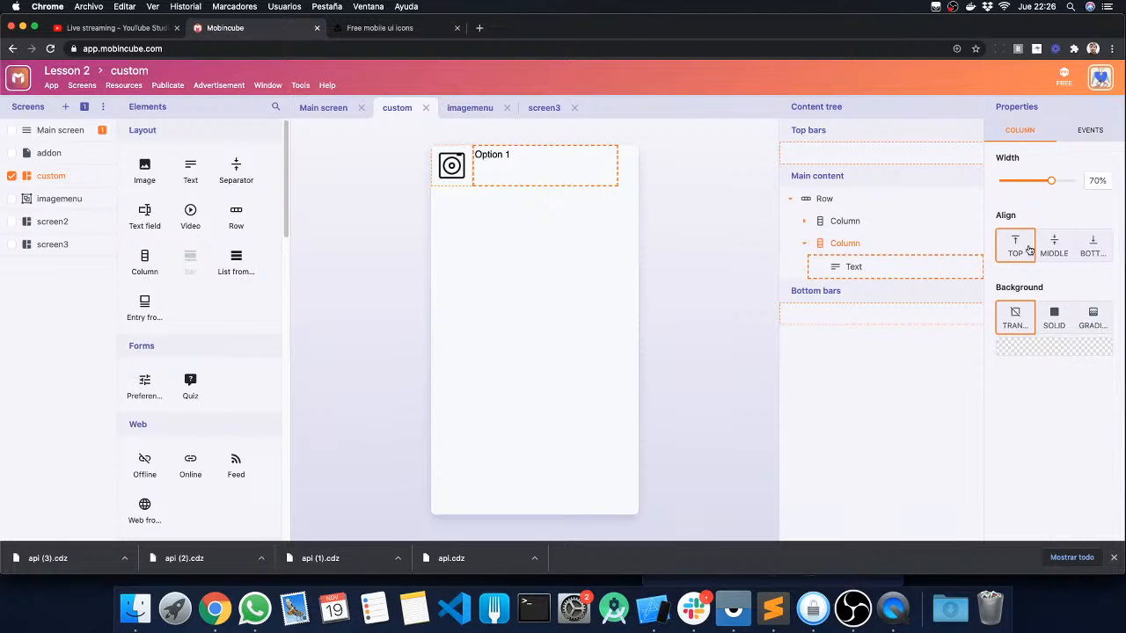
pyautogui.click(1054, 239)
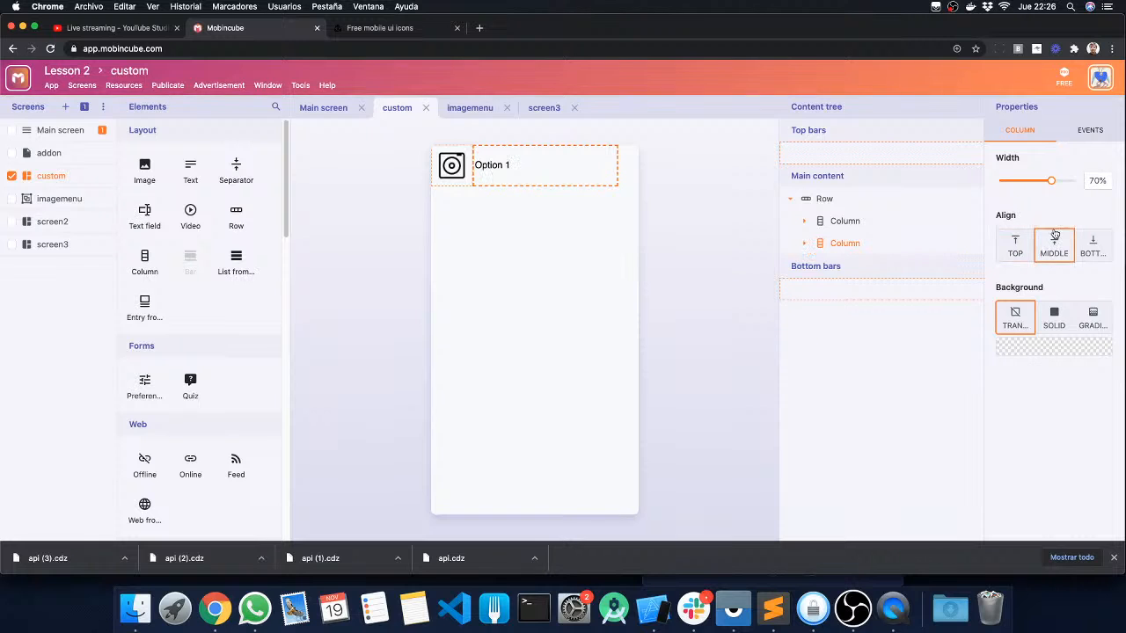
pyautogui.click(686, 210)
# Switch to Iconfinder, search the free icons for "arrow" and download the thin blue right arrow as a 64 px PNG.
pyautogui.click(399, 29)
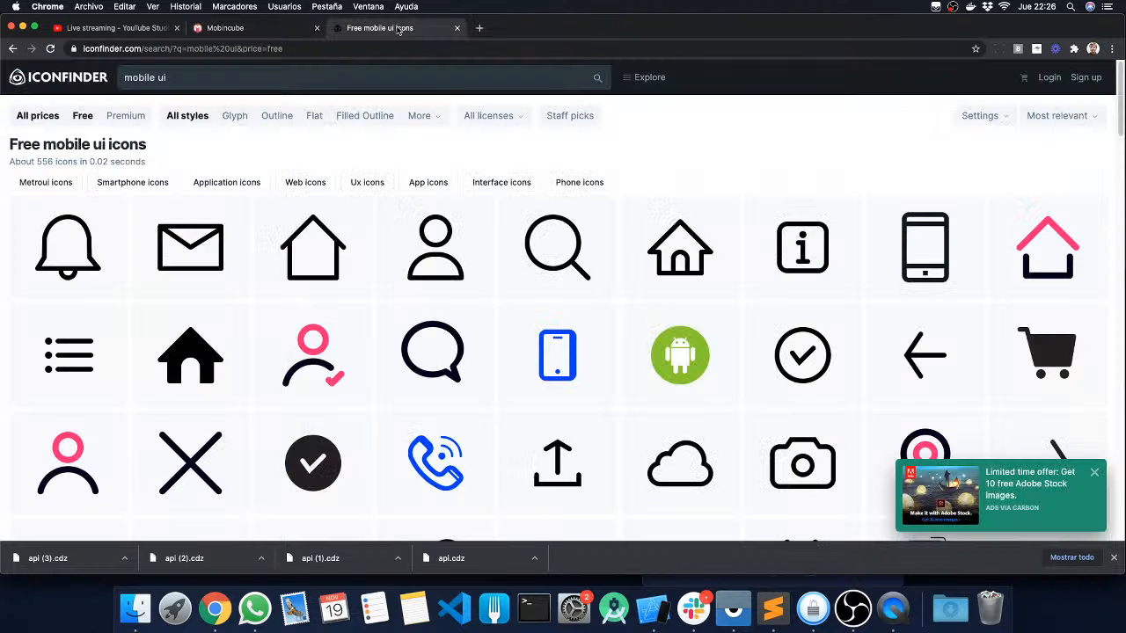
pyautogui.moveTo(269, 77); pyautogui.dragTo(31, 52)
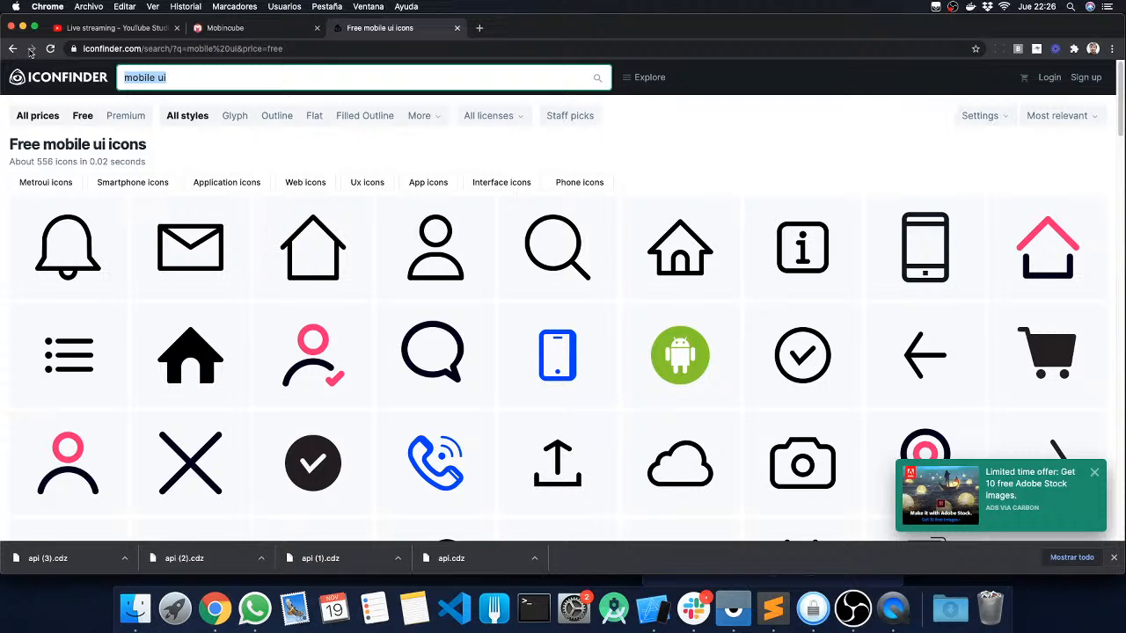
pyautogui.write('arrow')
pyautogui.press('Return')
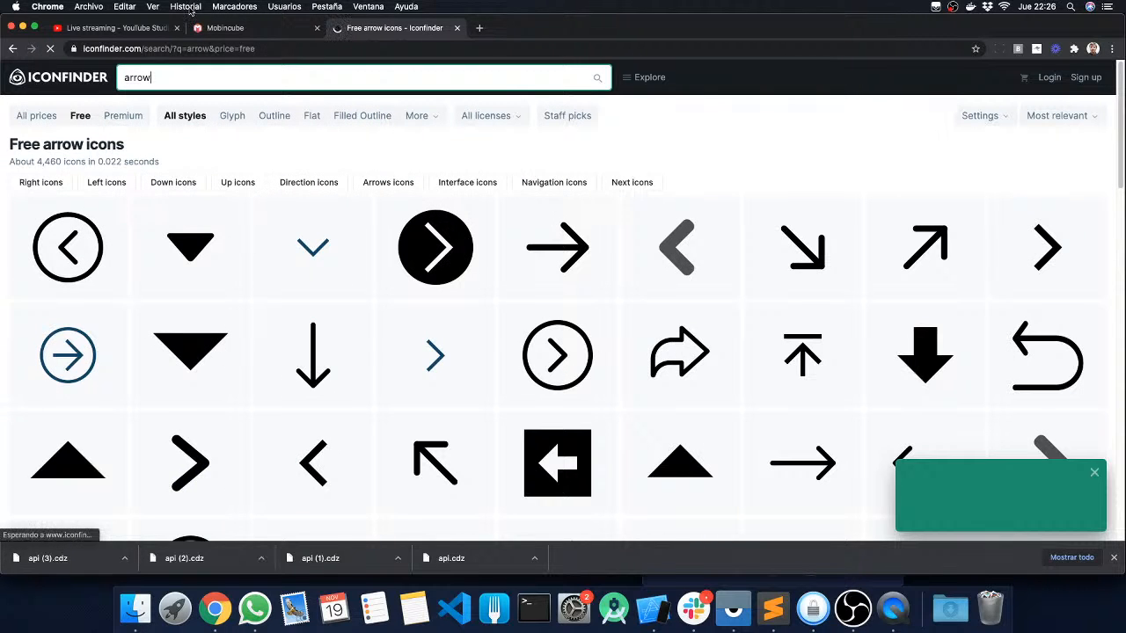
pyautogui.scroll(-1, 256, 160)
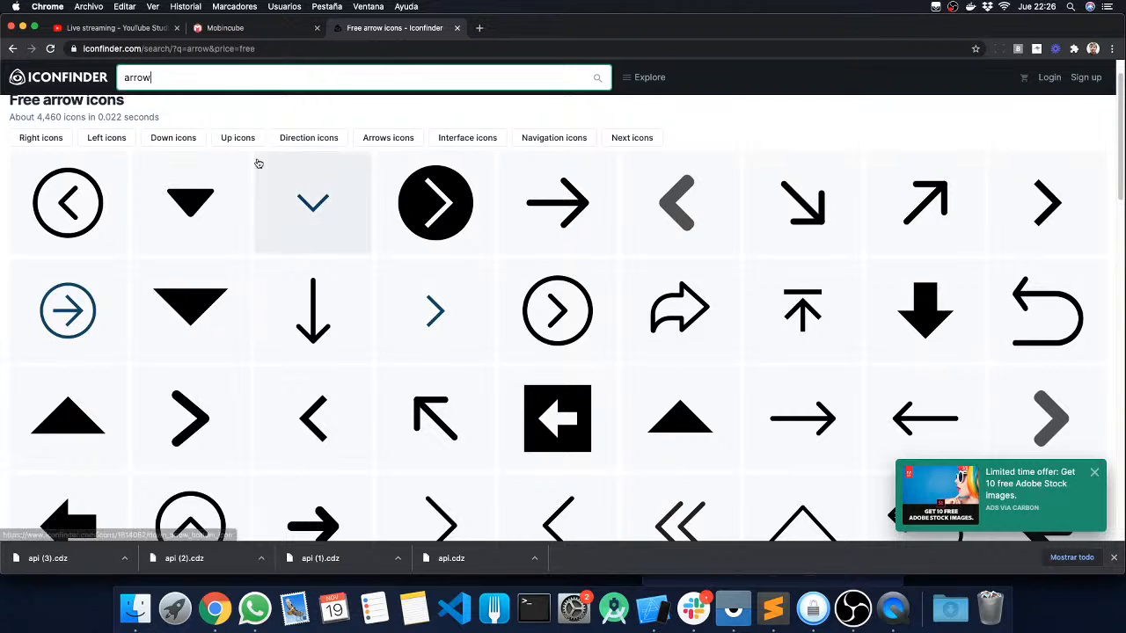
pyautogui.scroll(-1, 580, 299)
pyautogui.scroll(-1, 565, 277)
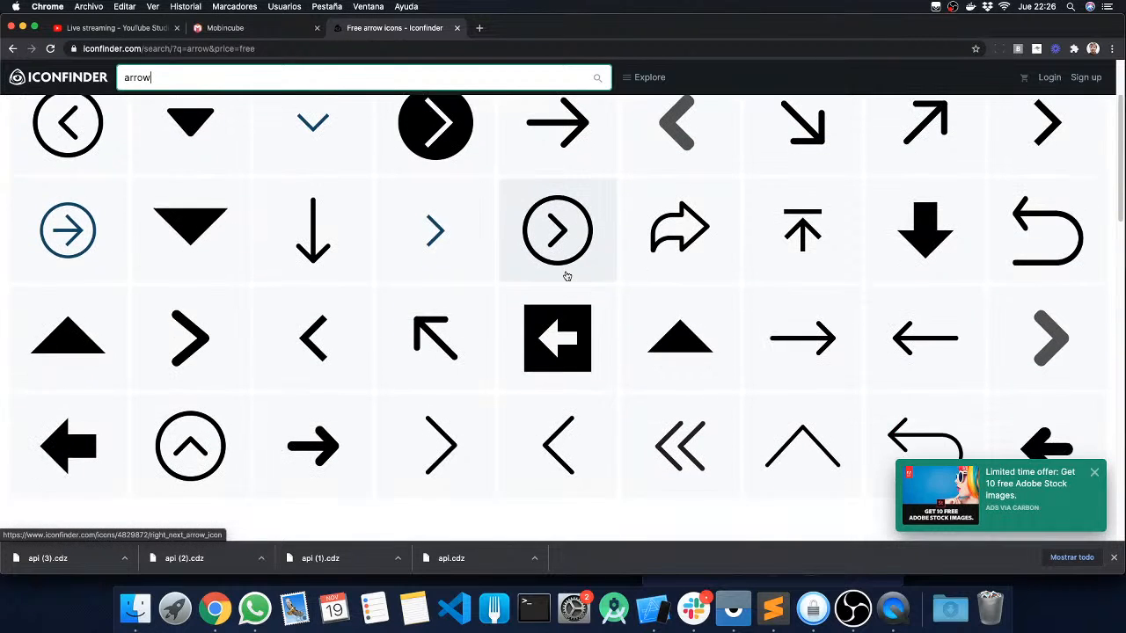
pyautogui.scroll(1, 528, 262)
pyautogui.click(443, 246)
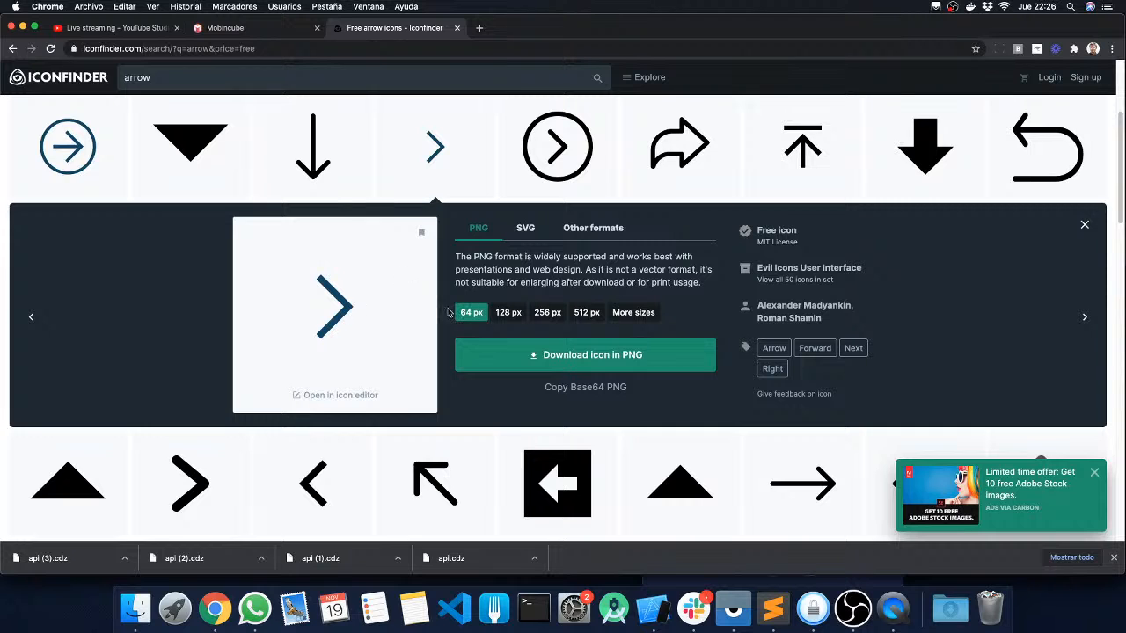
pyautogui.click(563, 355)
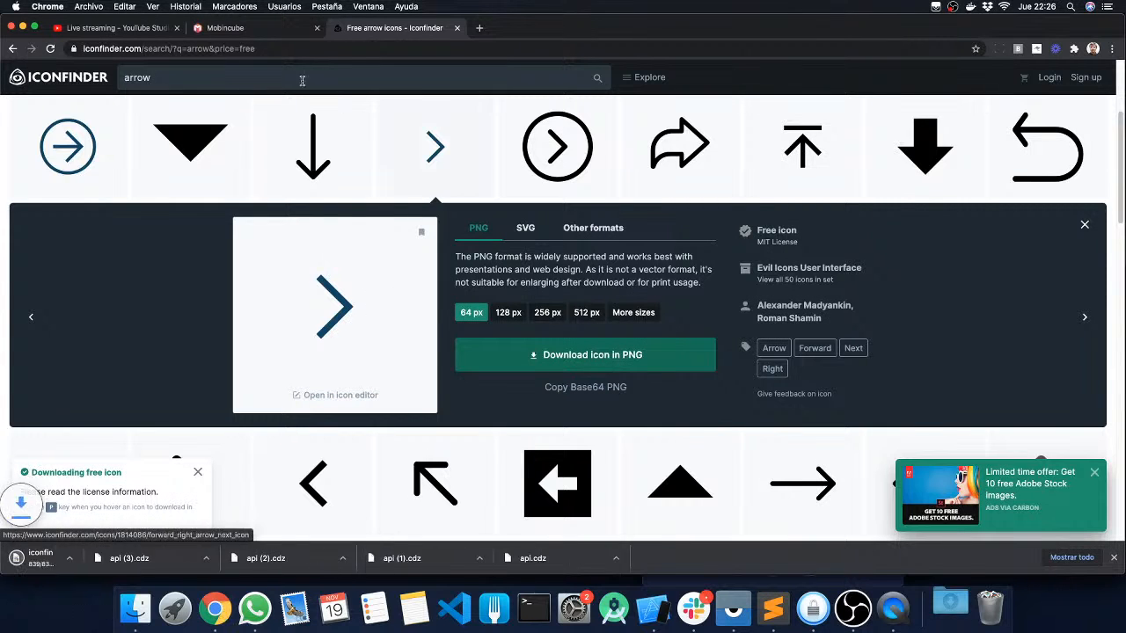
# Return to Mobincube, upload iconfinder_arrow_right2_1814086.png from the downloads to the app's local resources and close the resources window.
pyautogui.click(231, 28)
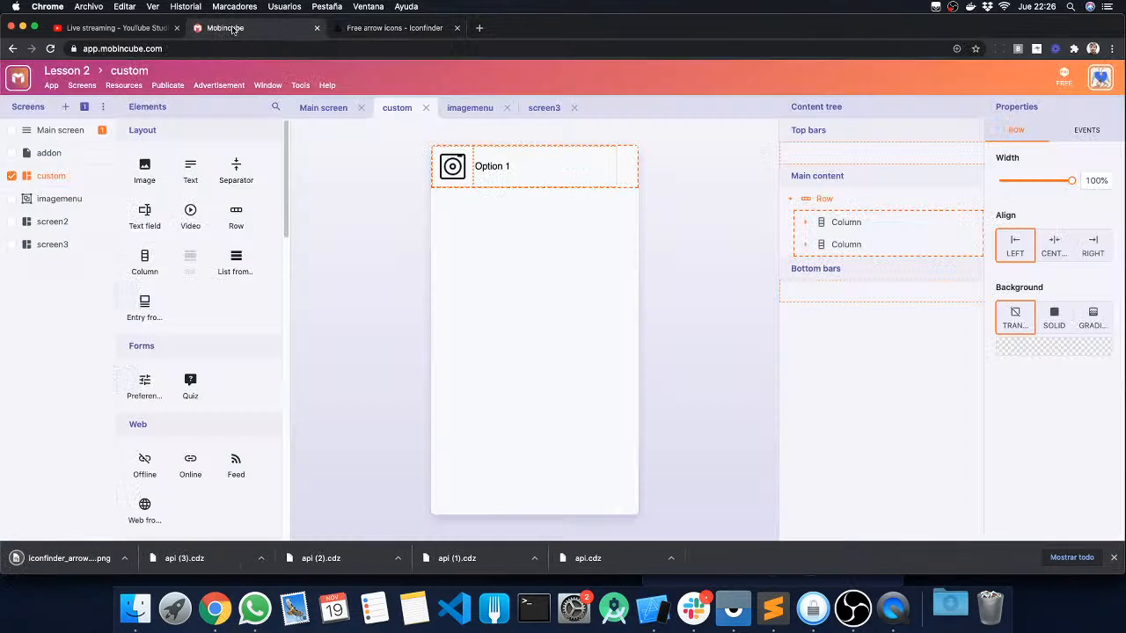
pyautogui.click(162, 85)
pyautogui.moveTo(124, 90)
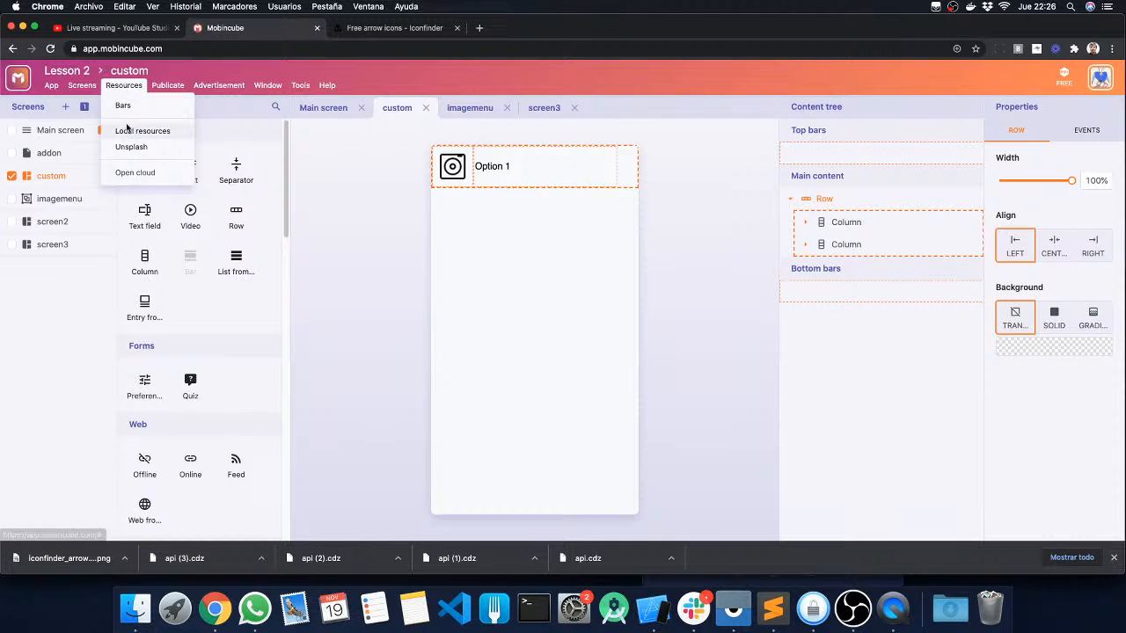
pyautogui.click(126, 129)
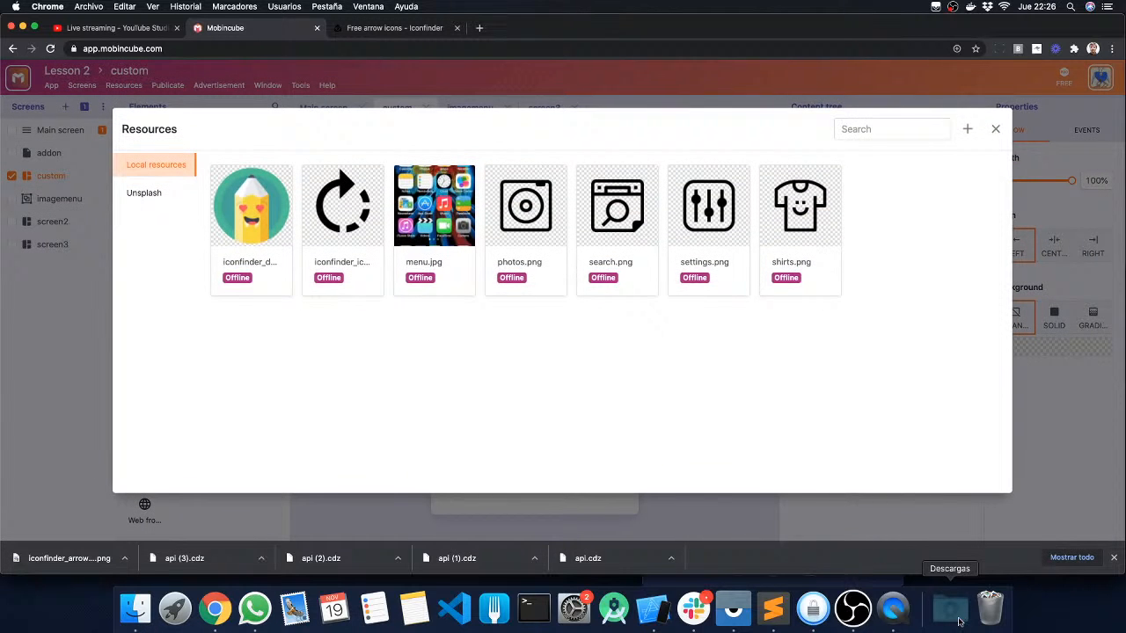
pyautogui.click(950, 607)
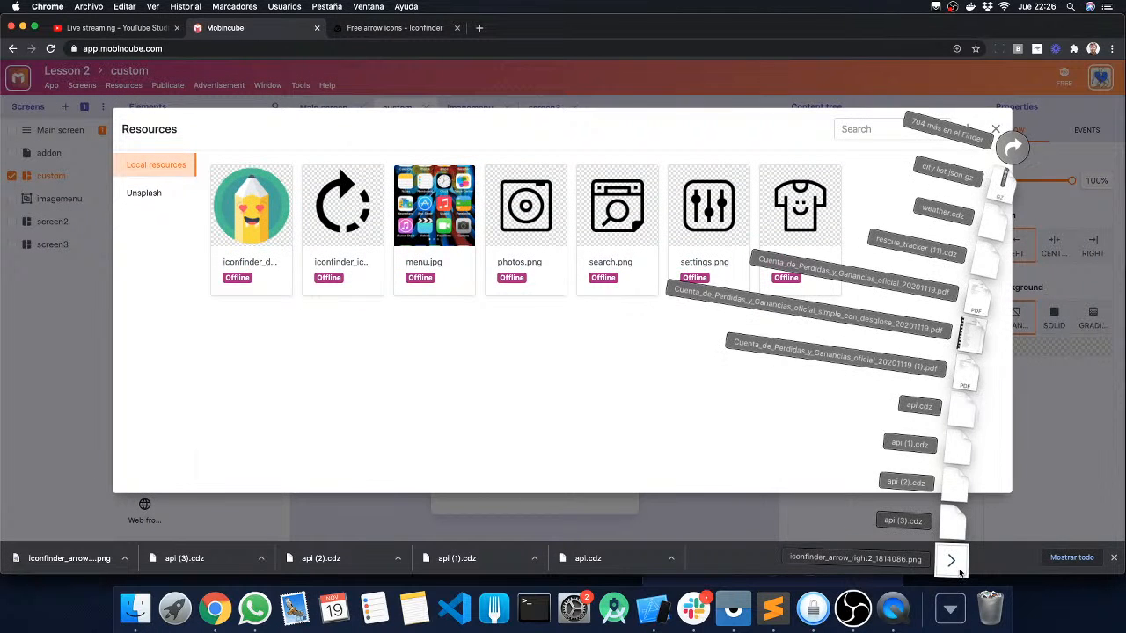
pyautogui.moveTo(959, 573); pyautogui.dragTo(419, 355)
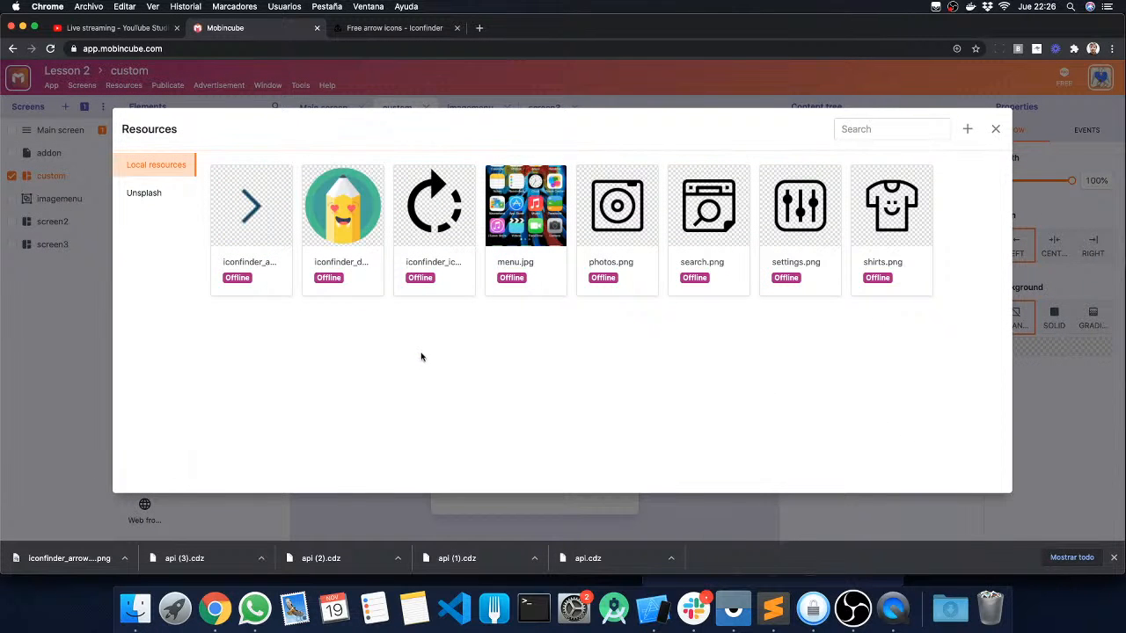
pyautogui.click(995, 129)
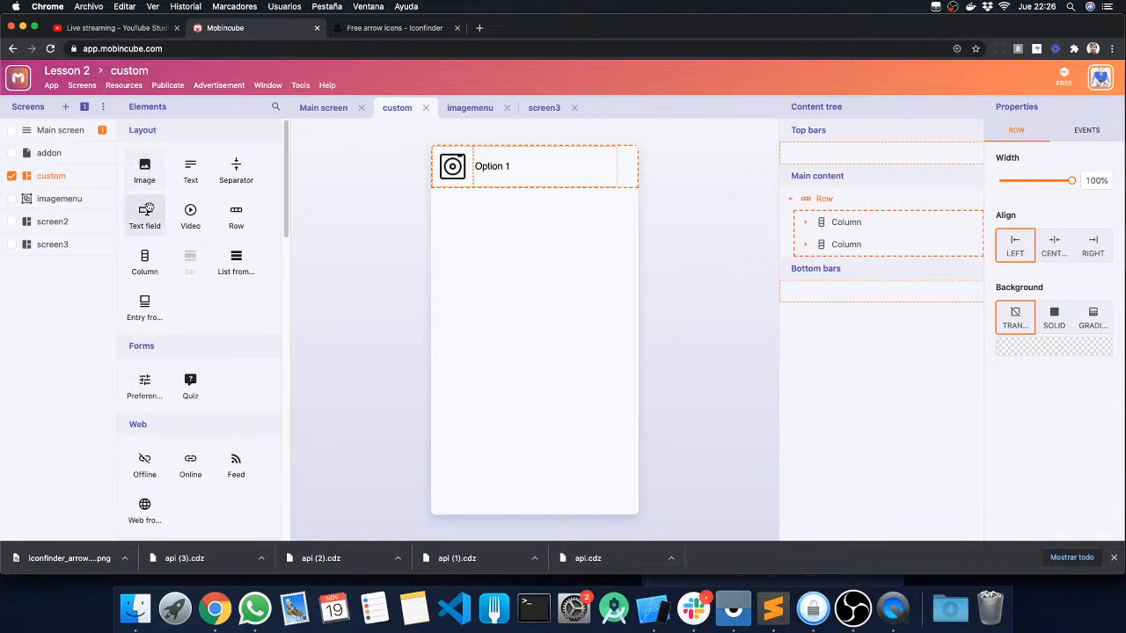
# Add a third column at the end of the row and set its width to 10%.
pyautogui.moveTo(148, 255); pyautogui.dragTo(625, 168)
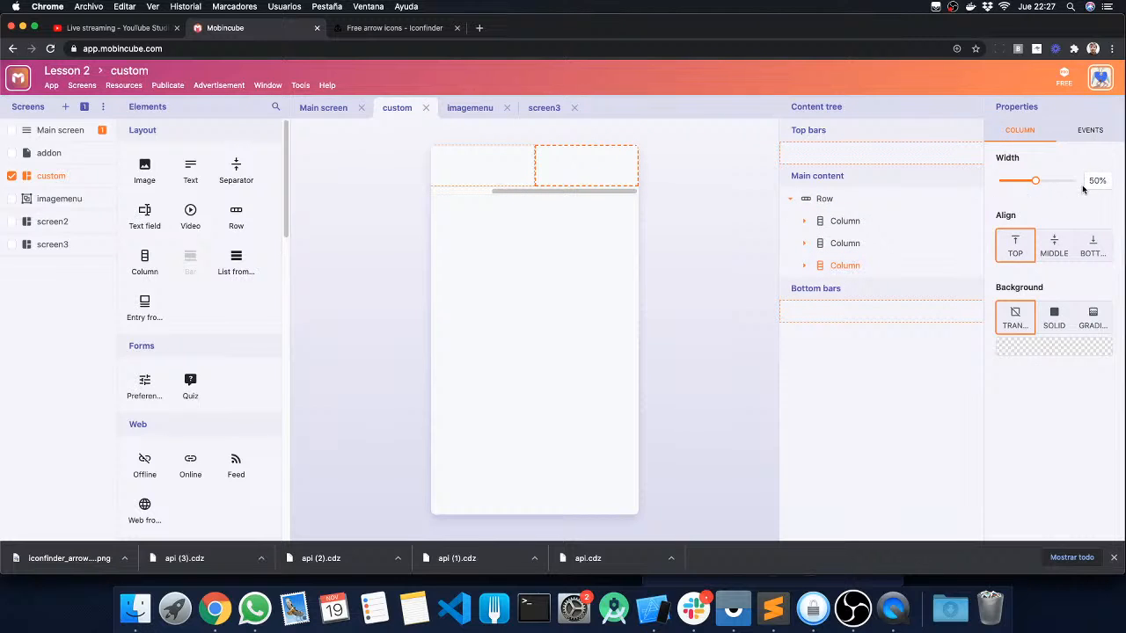
pyautogui.moveTo(1095, 182); pyautogui.dragTo(1083, 182)
pyautogui.write('1')
pyautogui.press('Return')
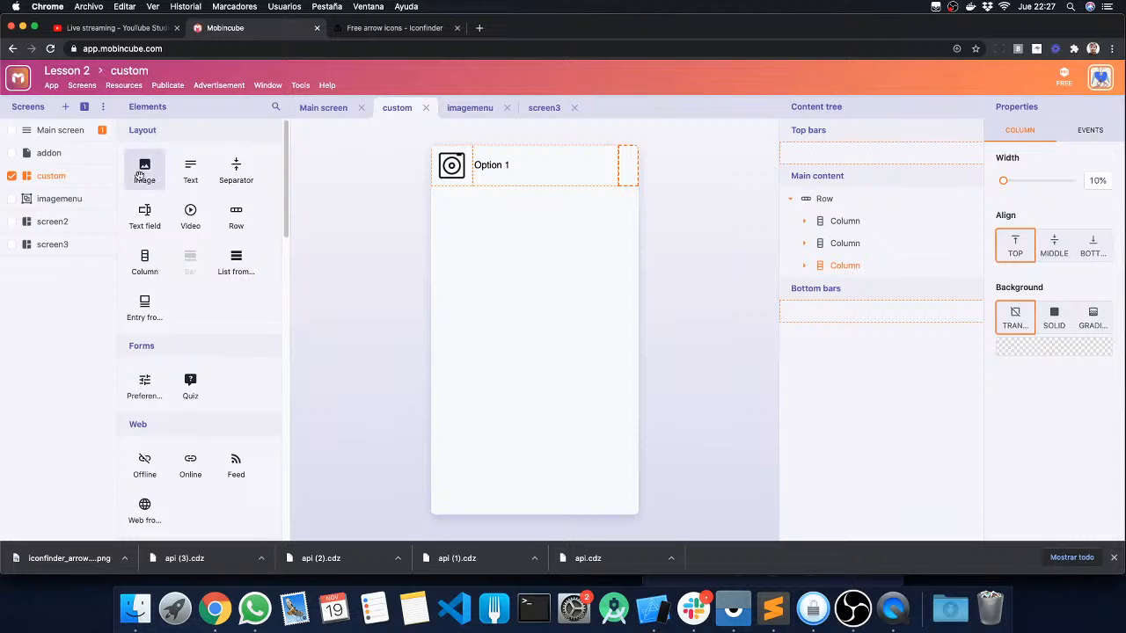
# Add an image element to the 10% wide column and align that column's content to the middle.
pyautogui.moveTo(237, 218); pyautogui.dragTo(624, 201)
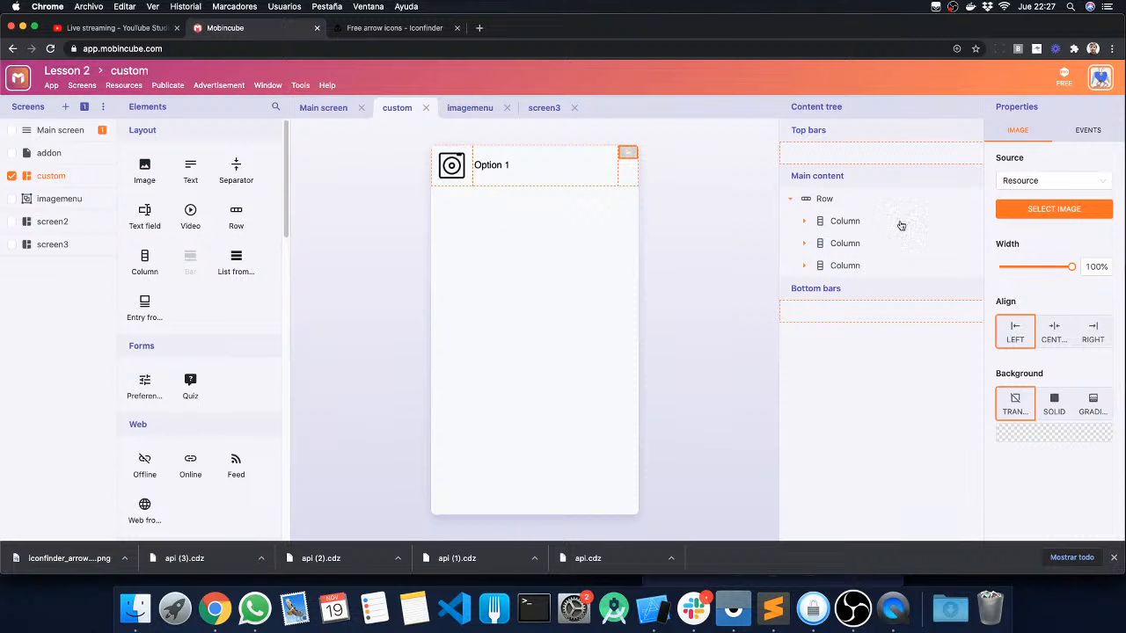
pyautogui.click(847, 267)
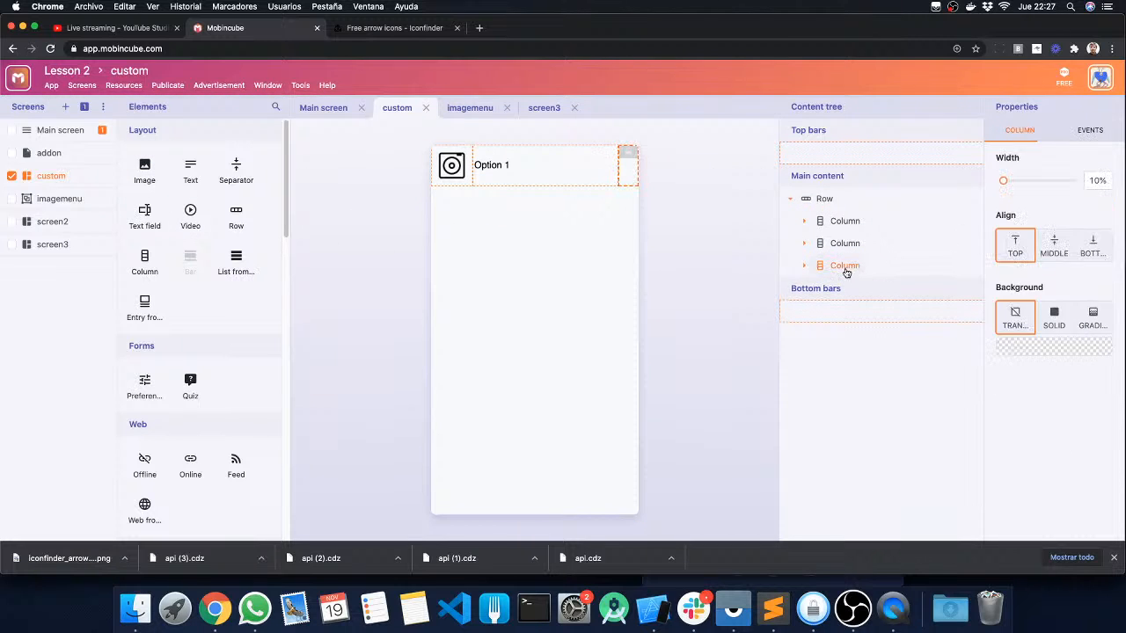
pyautogui.click(1054, 246)
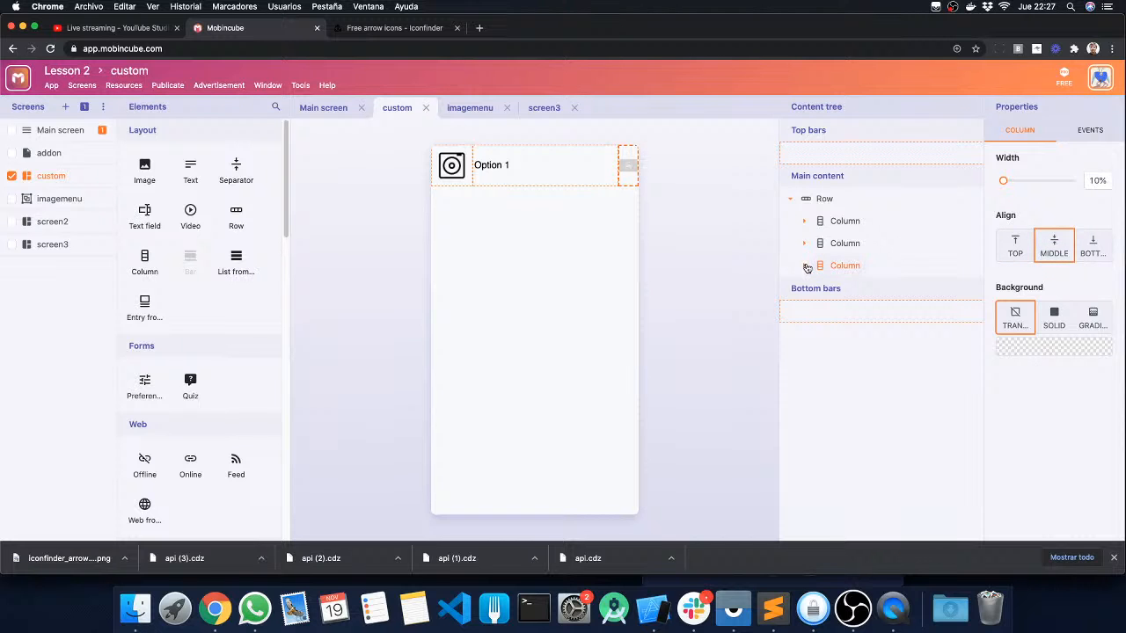
# Use the uploaded right arrow icon as the image in the row's third column.
pyautogui.click(806, 268)
pyautogui.click(854, 287)
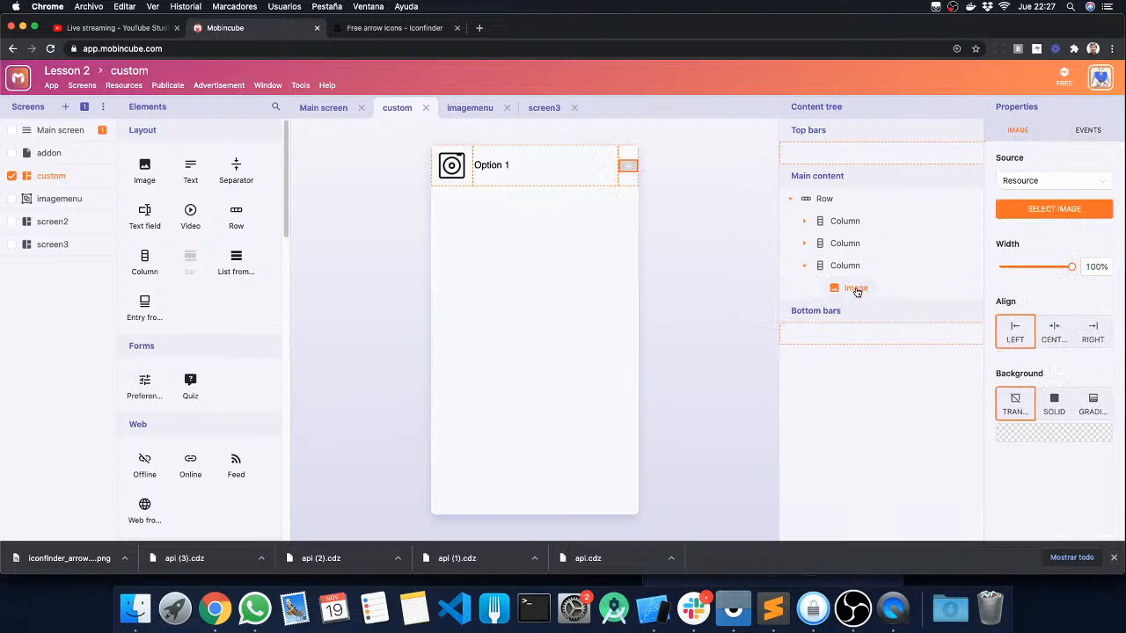
pyautogui.click(1025, 216)
pyautogui.click(247, 213)
pyautogui.click(706, 230)
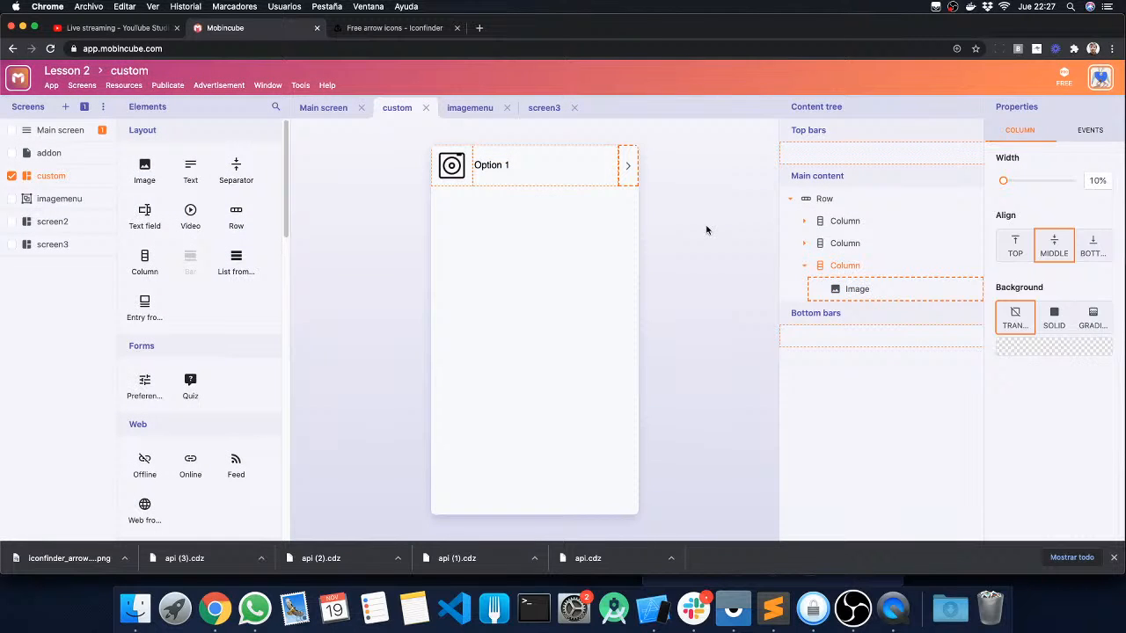
pyautogui.click(706, 231)
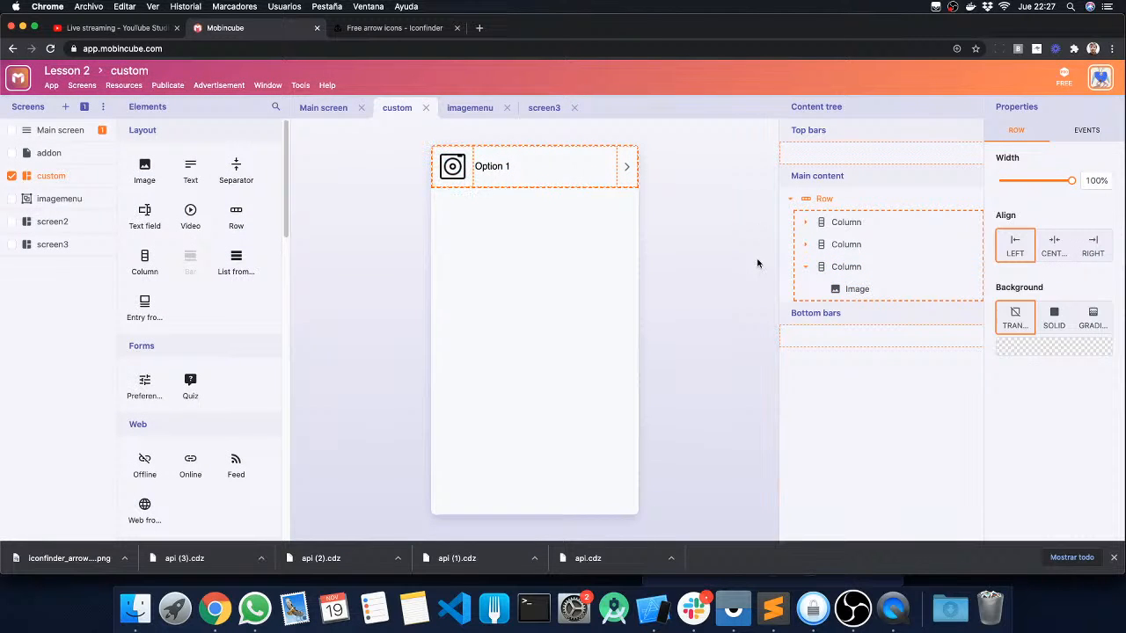
# Set the custom screen's background color to the light beige #ecead8.
pyautogui.click(741, 209)
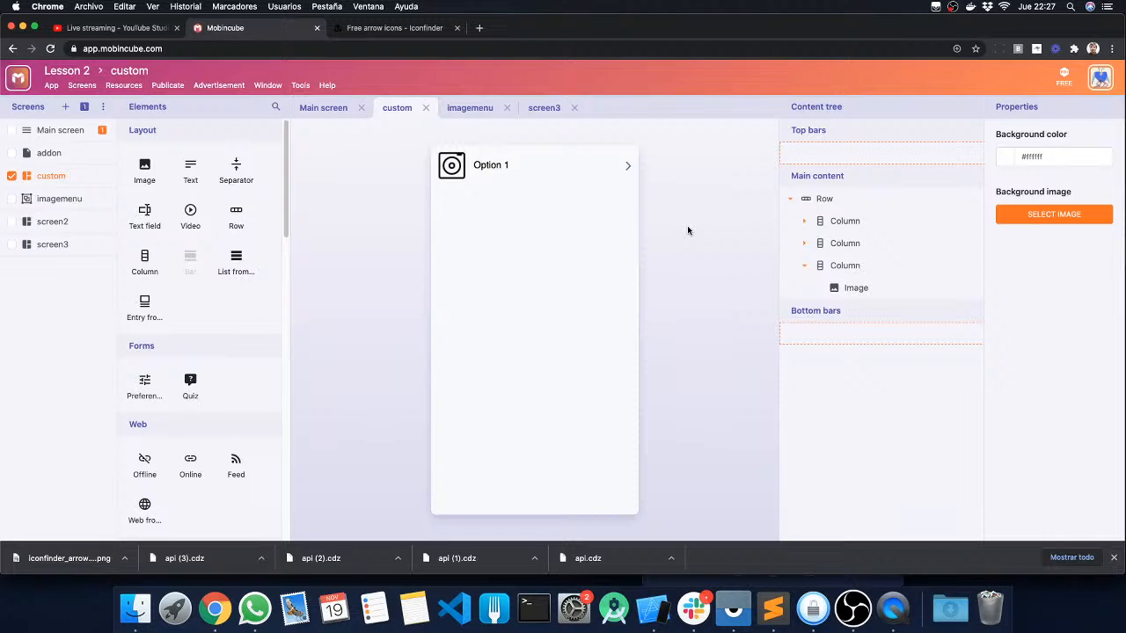
pyautogui.click(1004, 159)
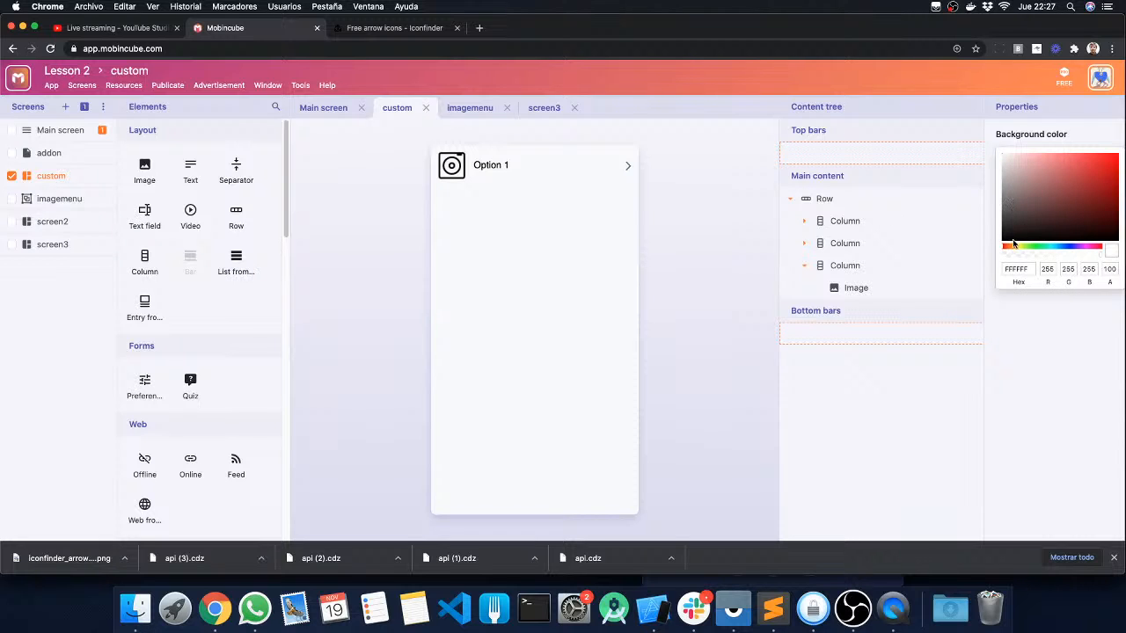
pyautogui.moveTo(1013, 244); pyautogui.dragTo(1019, 246)
pyautogui.moveTo(1025, 180); pyautogui.dragTo(1011, 162)
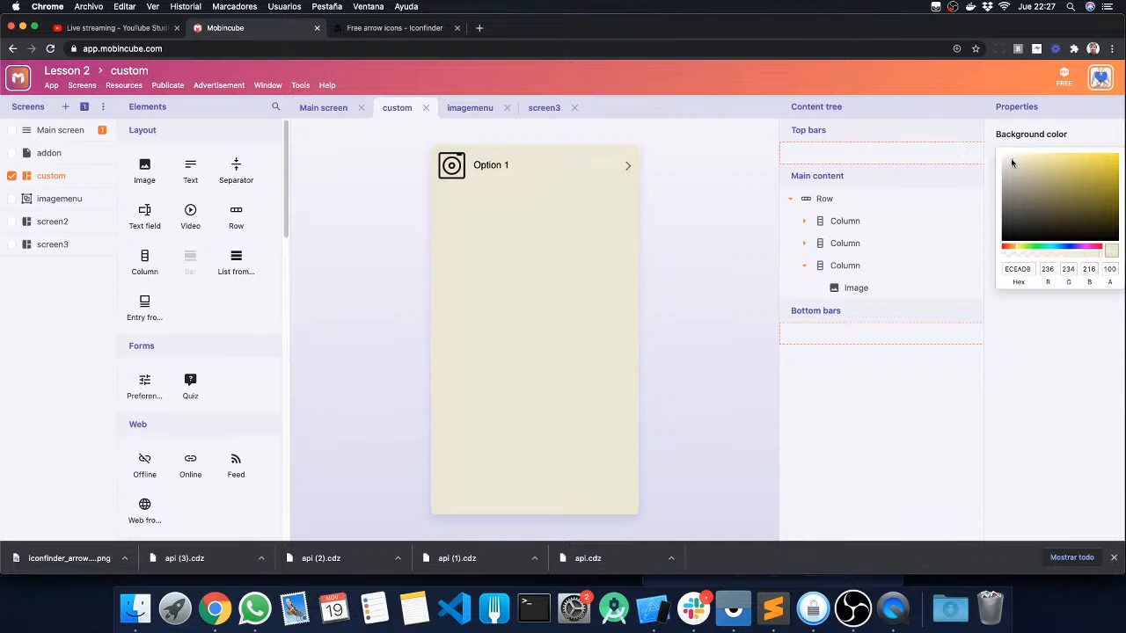
pyautogui.click(673, 232)
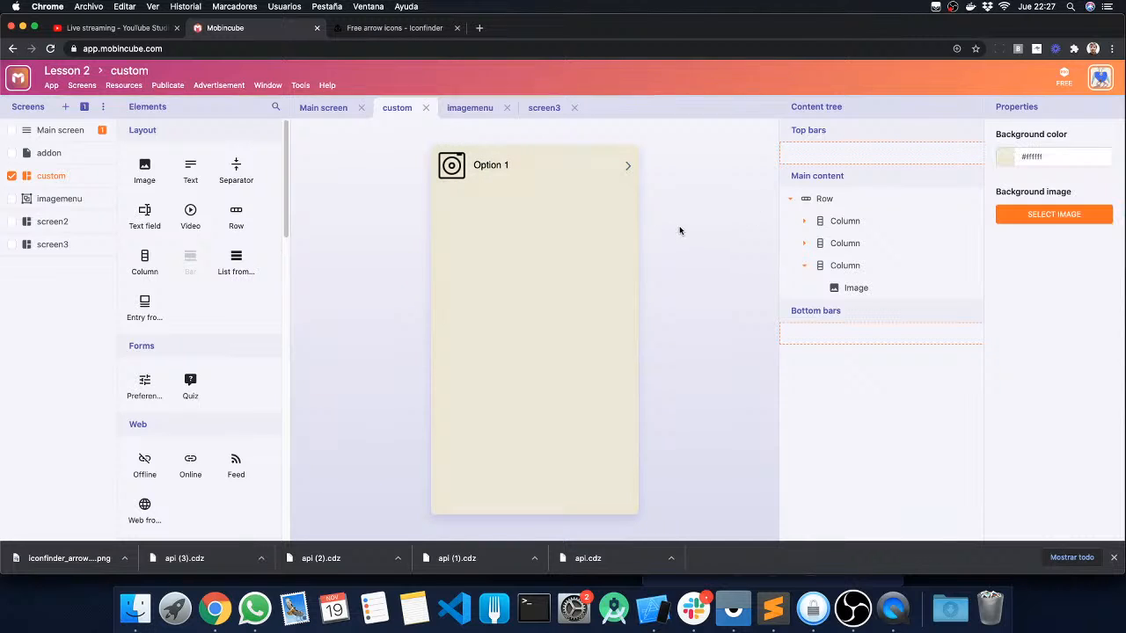
# Give the "Option 1" row a solid white background.
pyautogui.click(817, 201)
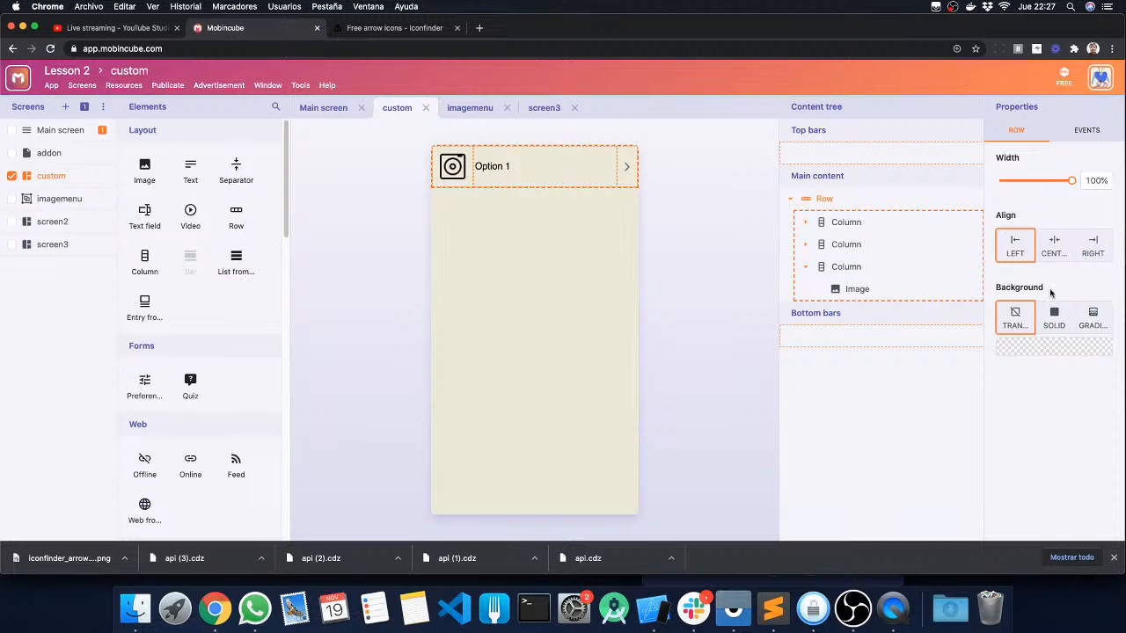
pyautogui.click(1053, 316)
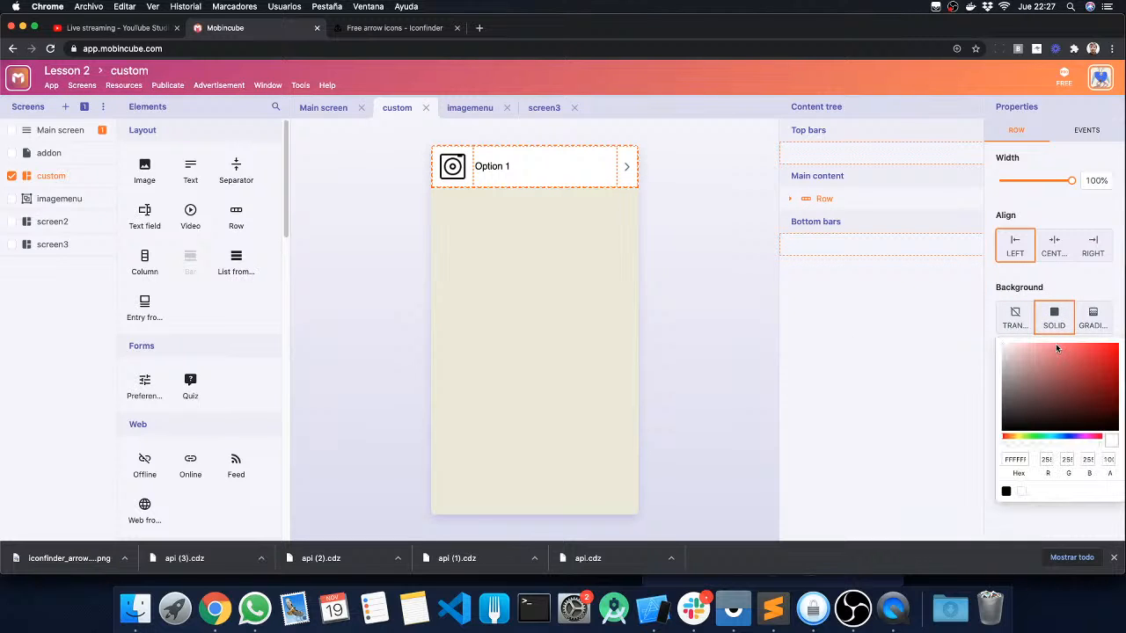
pyautogui.click(1076, 287)
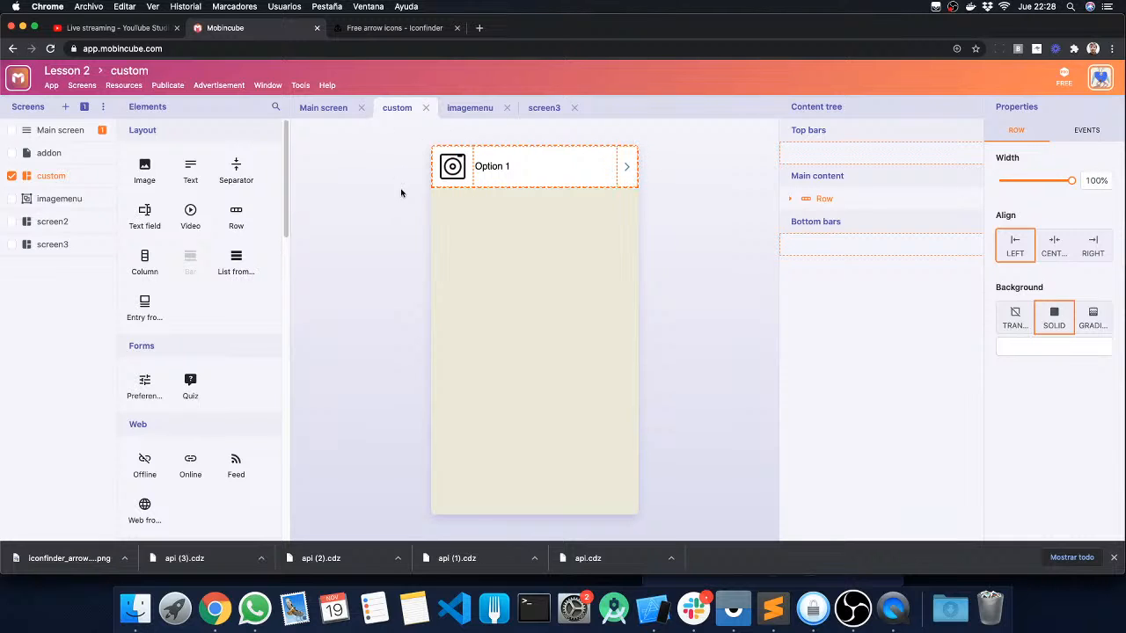
# Set the row's width to 90% and center it on the screen.
pyautogui.moveTo(1095, 180); pyautogui.dragTo(1080, 179)
pyautogui.write('9')
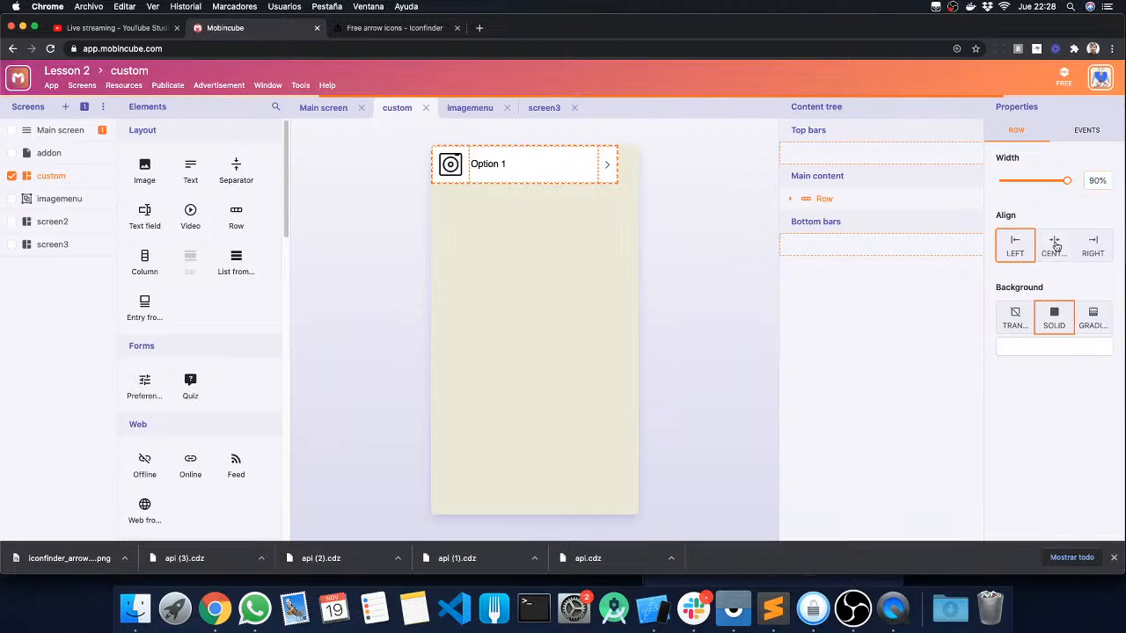
pyautogui.click(1055, 245)
pyautogui.click(710, 252)
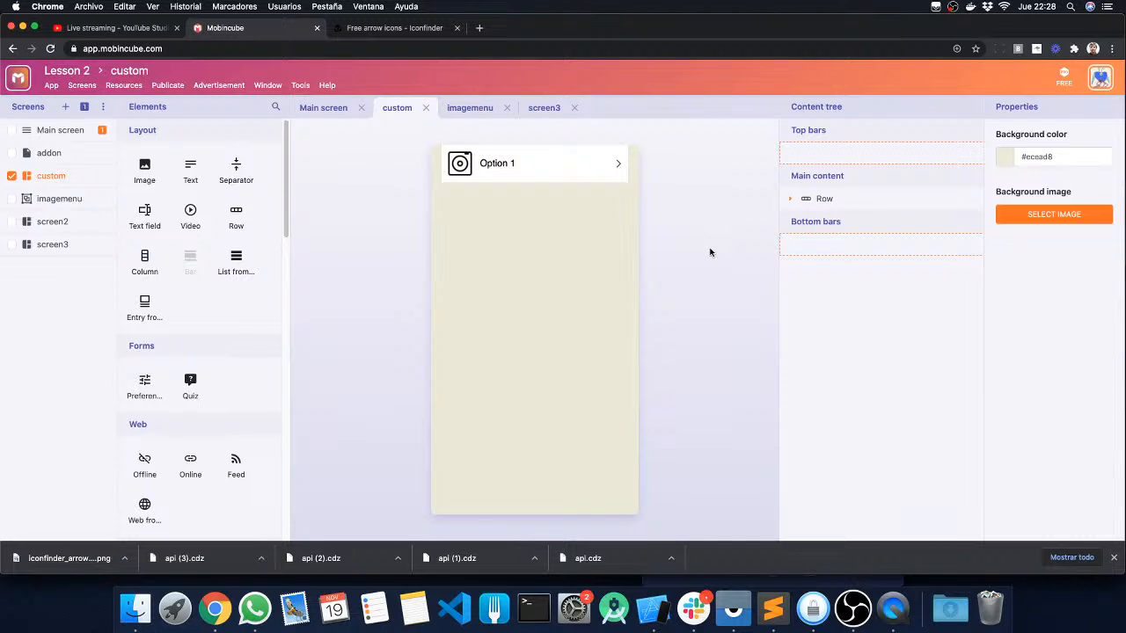
# Set the "Option 1" row's width to 100% on the custom screen.
pyautogui.click(792, 200)
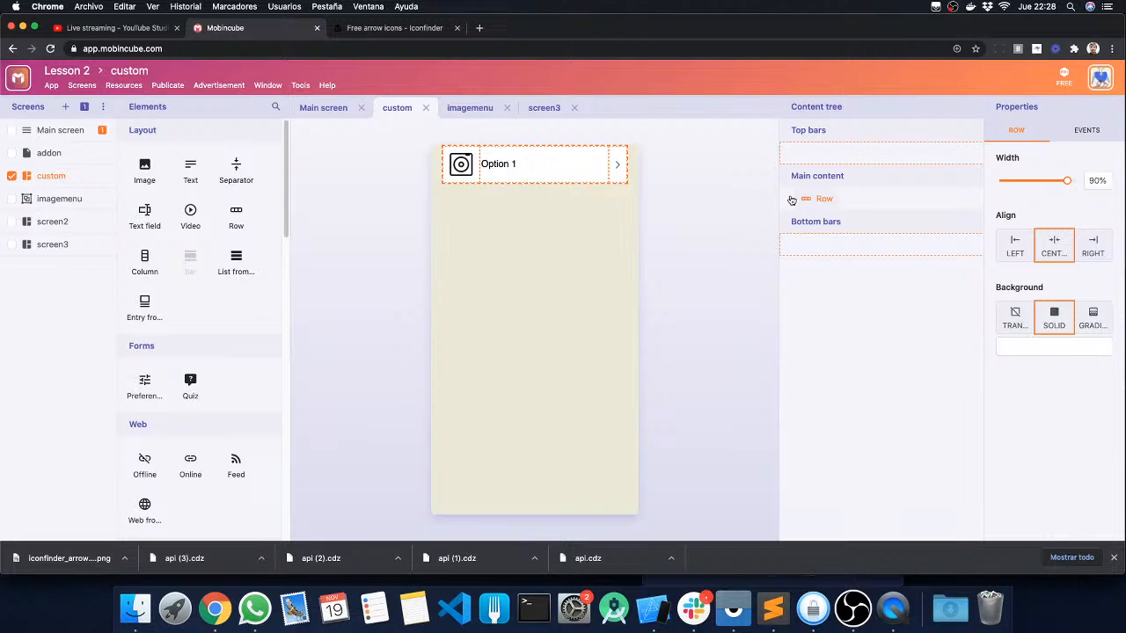
pyautogui.click(790, 200)
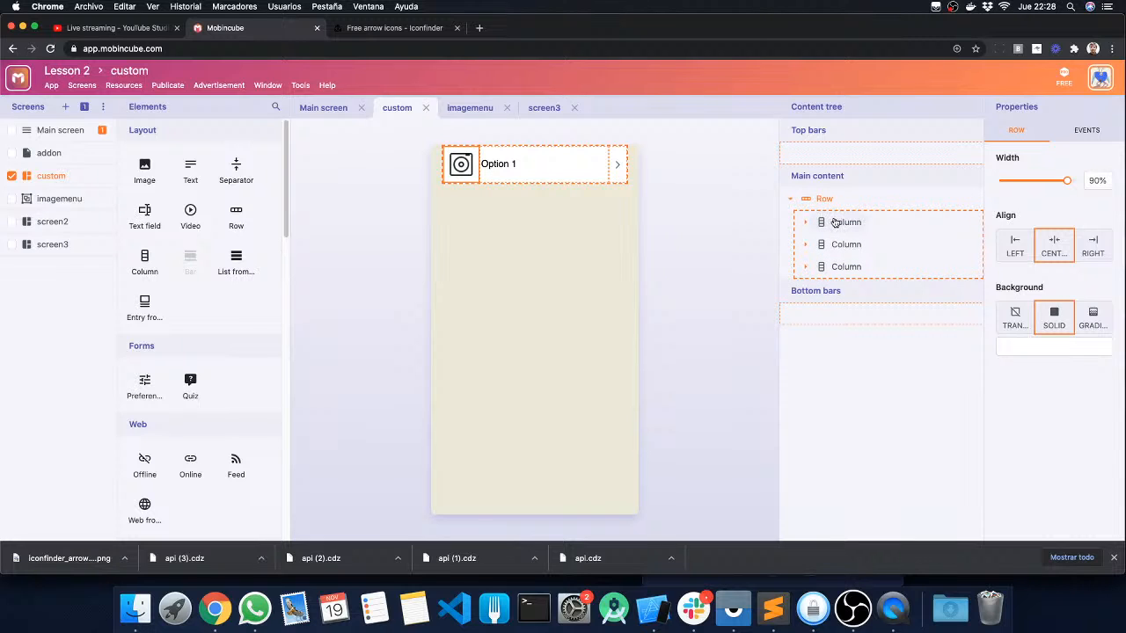
pyautogui.moveTo(1066, 181); pyautogui.dragTo(1089, 181)
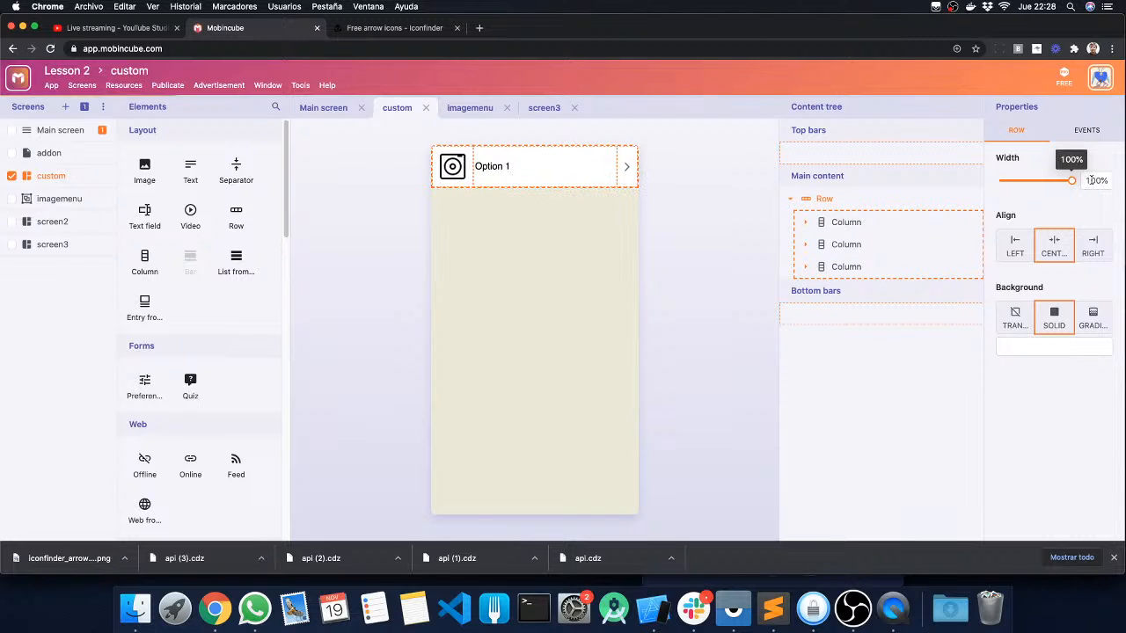
pyautogui.click(691, 266)
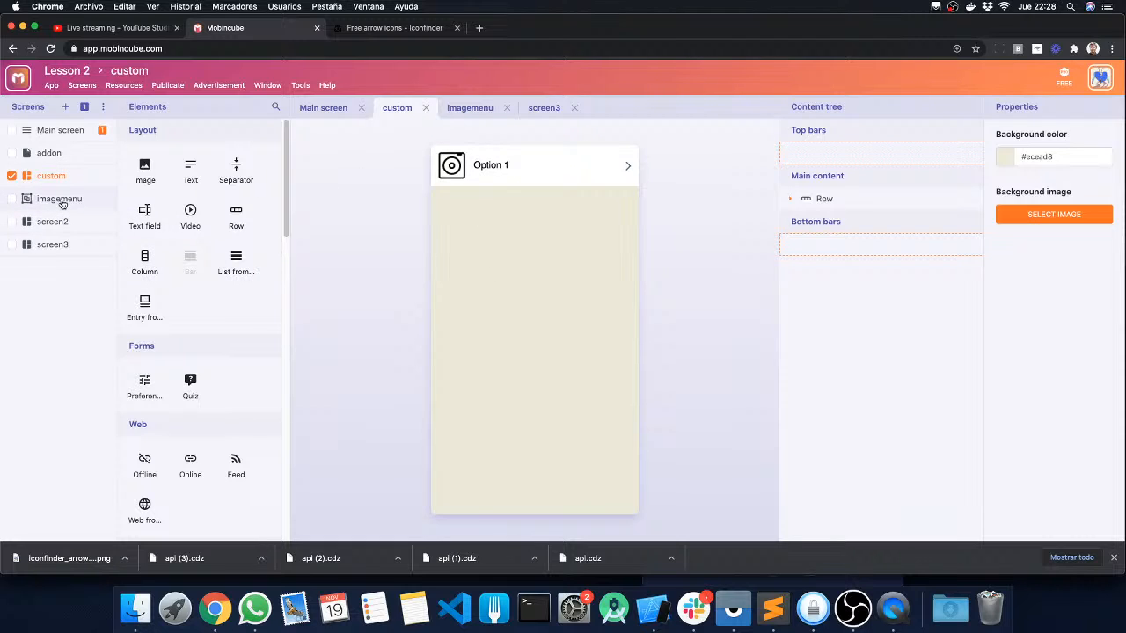
# Open the Main screen in the classic editor and switch to the custom screen from its screen list.
pyautogui.click(62, 130)
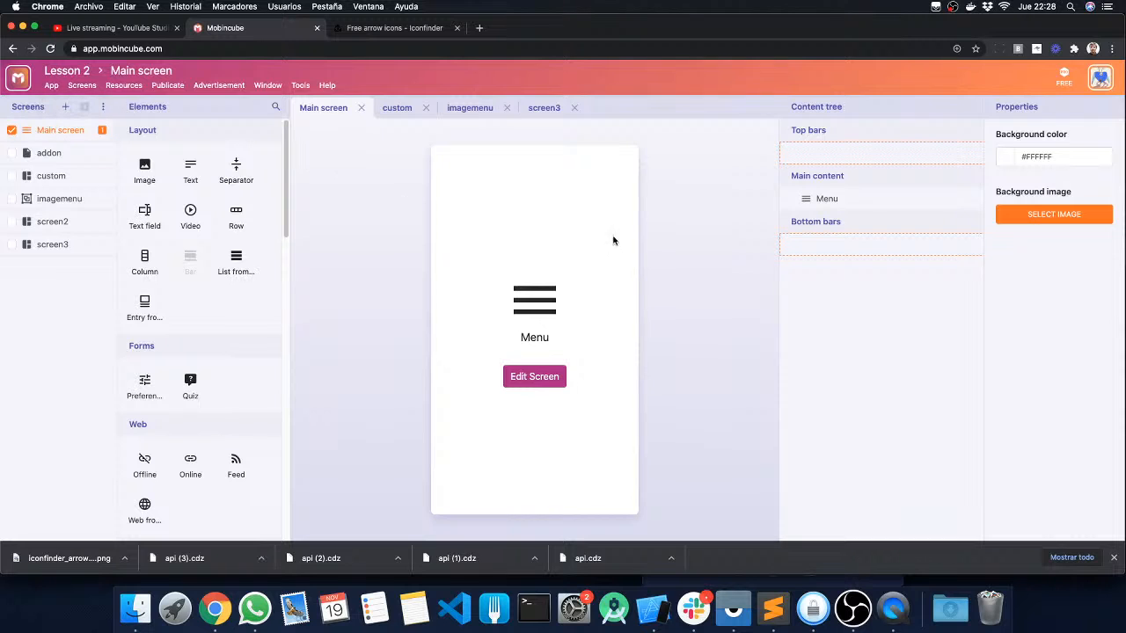
pyautogui.click(553, 375)
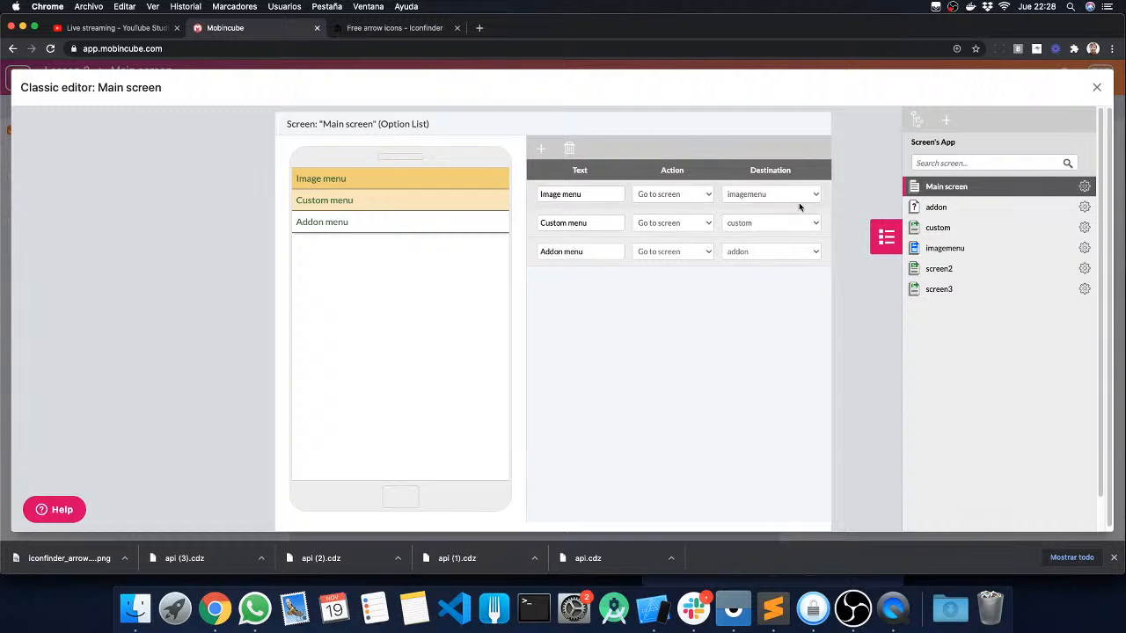
pyautogui.click(886, 235)
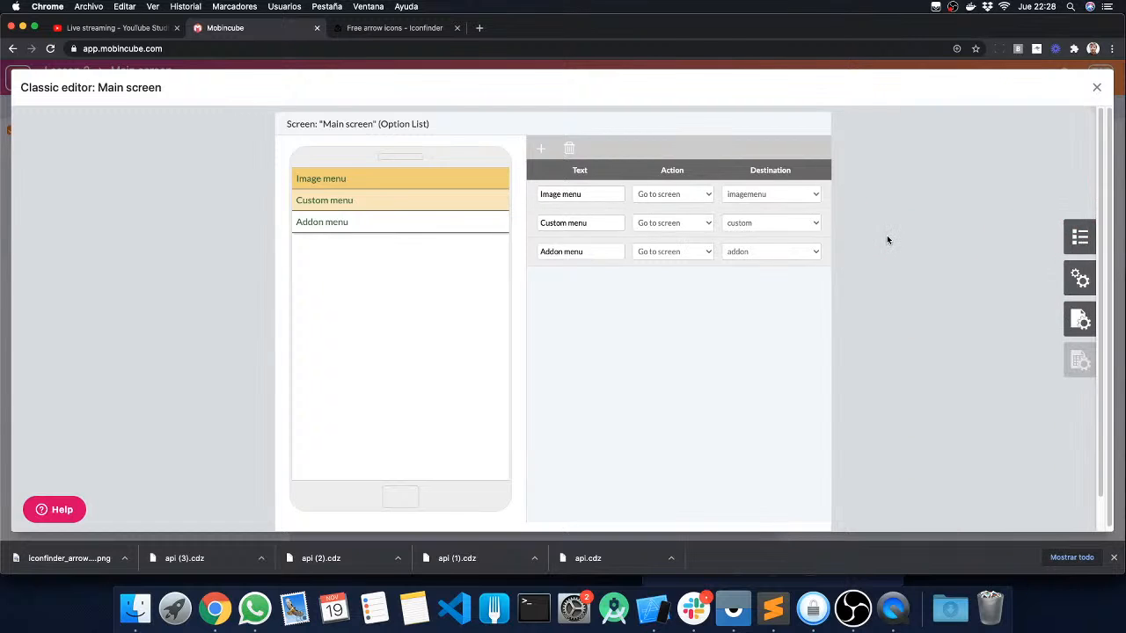
pyautogui.click(1080, 237)
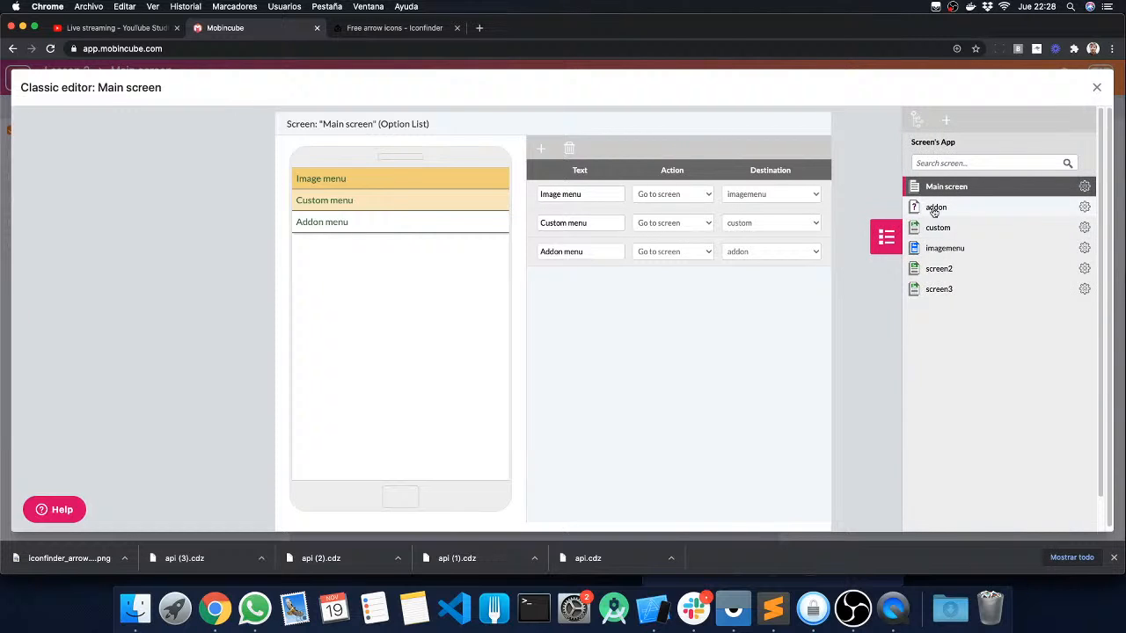
pyautogui.click(887, 235)
pyautogui.moveTo(1019, 219)
pyautogui.click(950, 230)
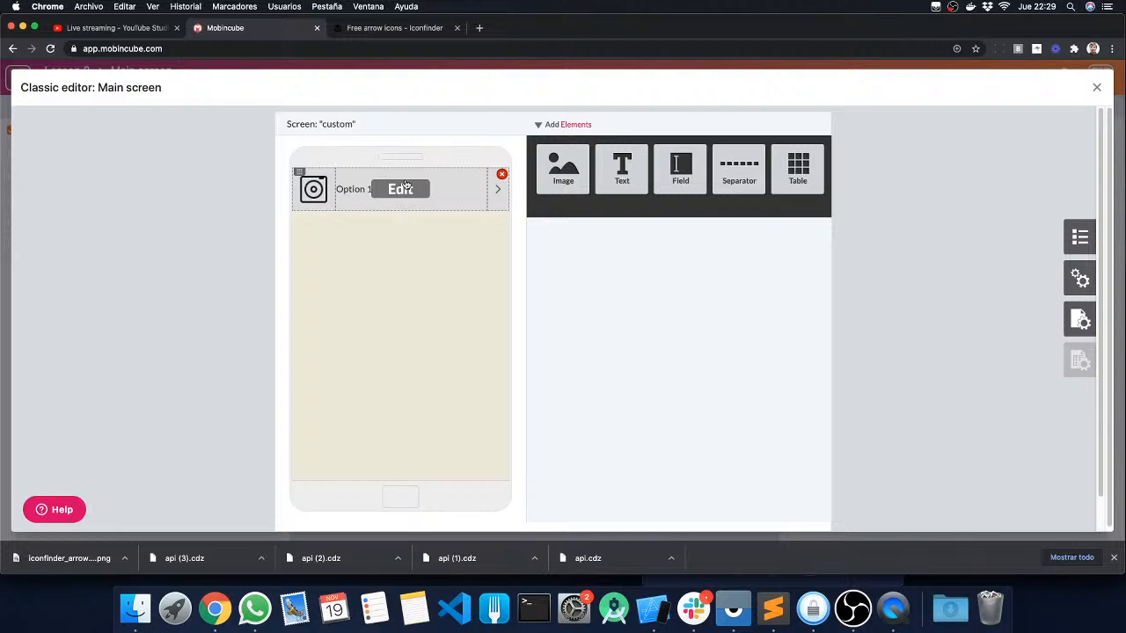
# Copy the "Option 1" table row, paste three duplicates below it, and close the classic editor.
pyautogui.click(401, 189)
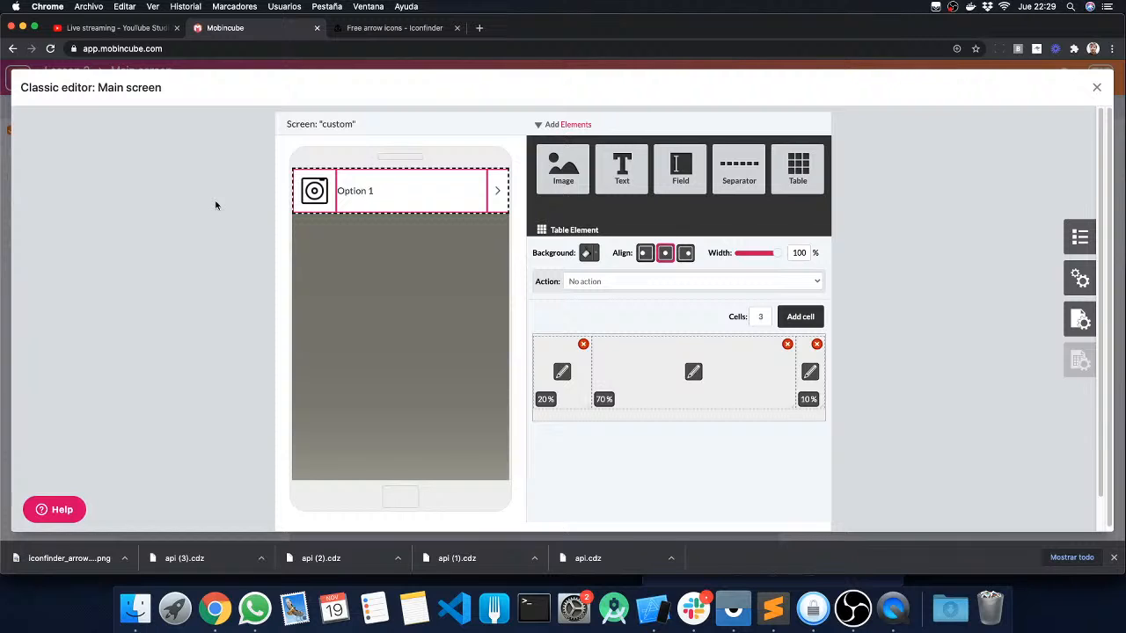
pyautogui.press('super+v')
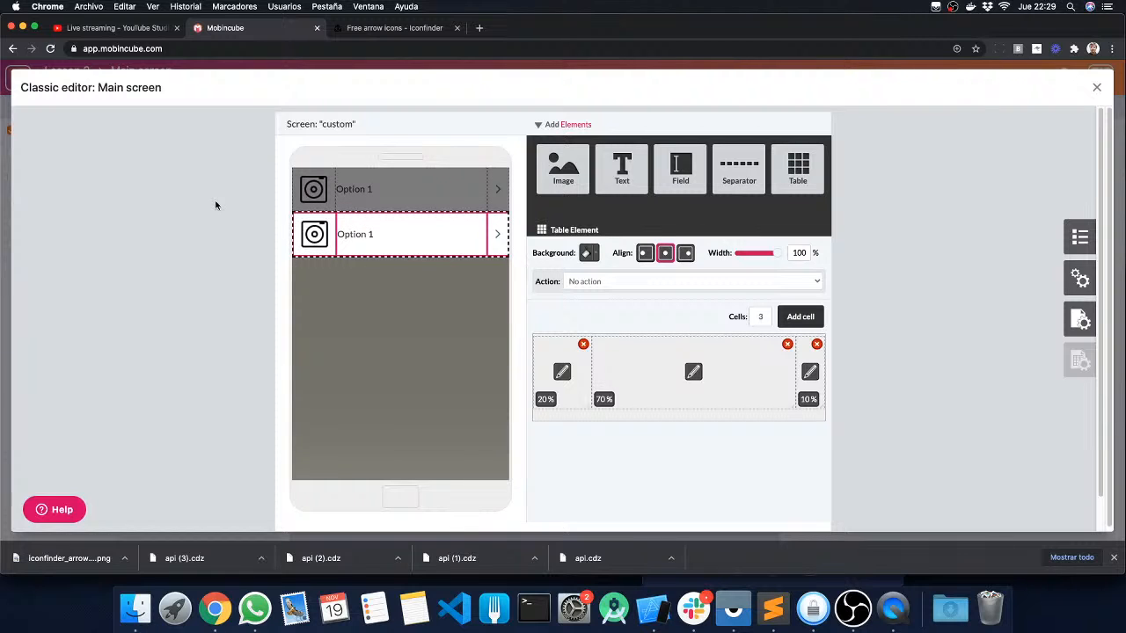
pyautogui.press('super+v')
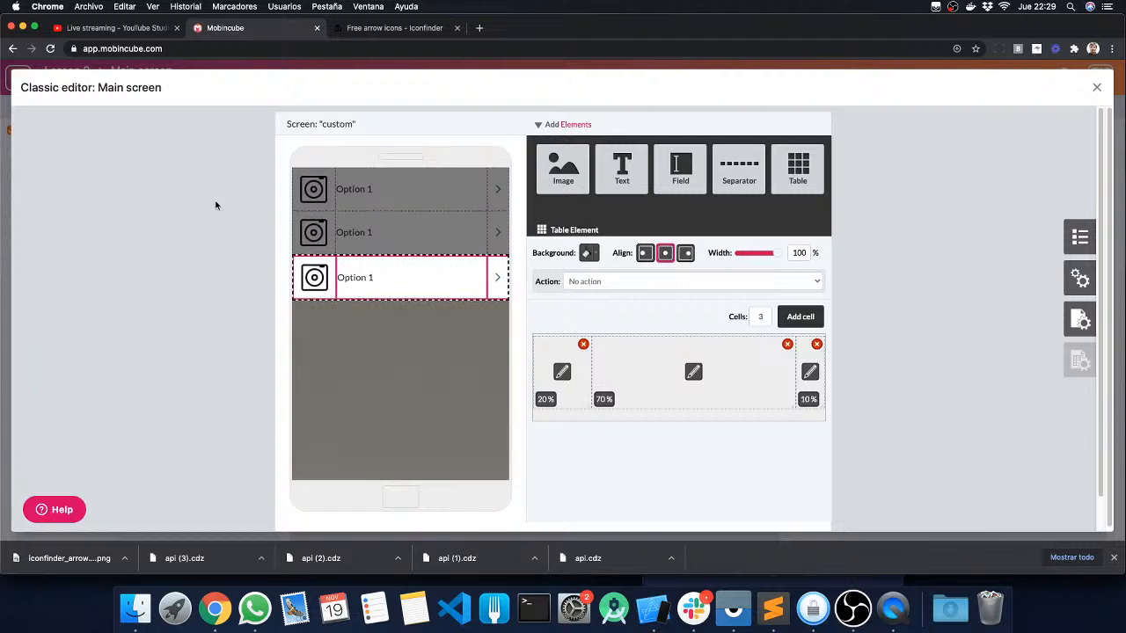
pyautogui.press('super+v')
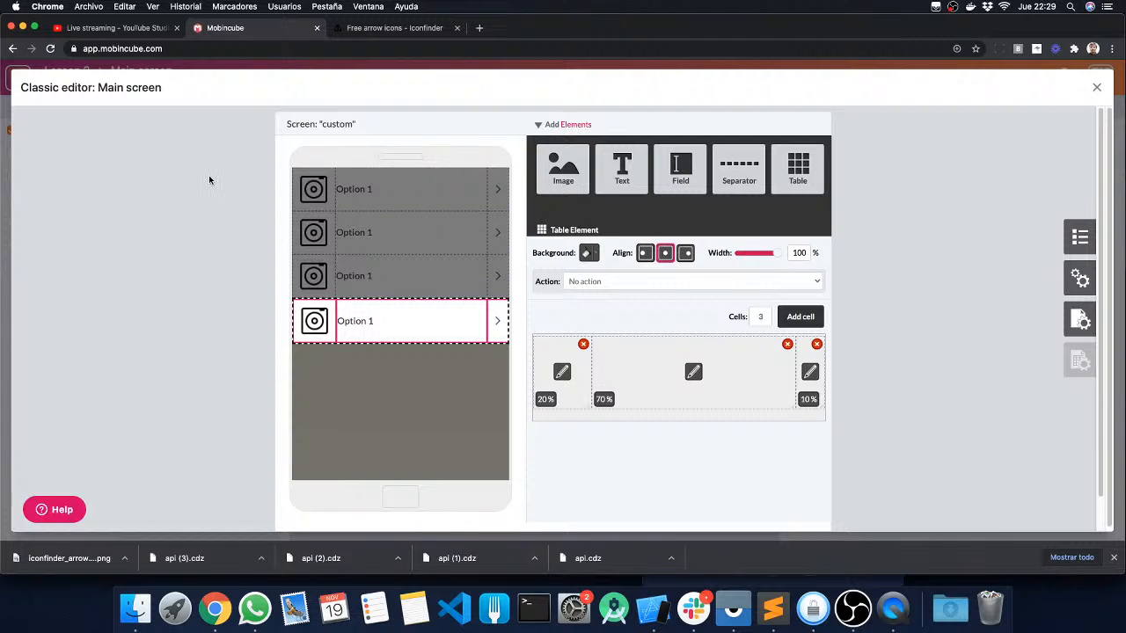
pyautogui.click(209, 180)
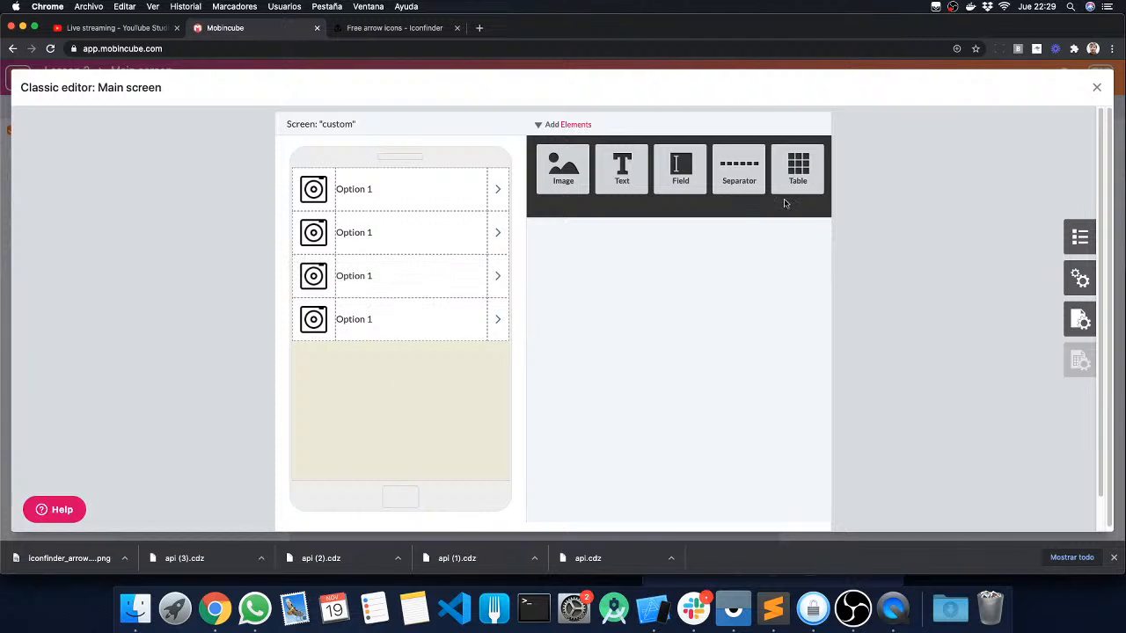
pyautogui.click(1097, 88)
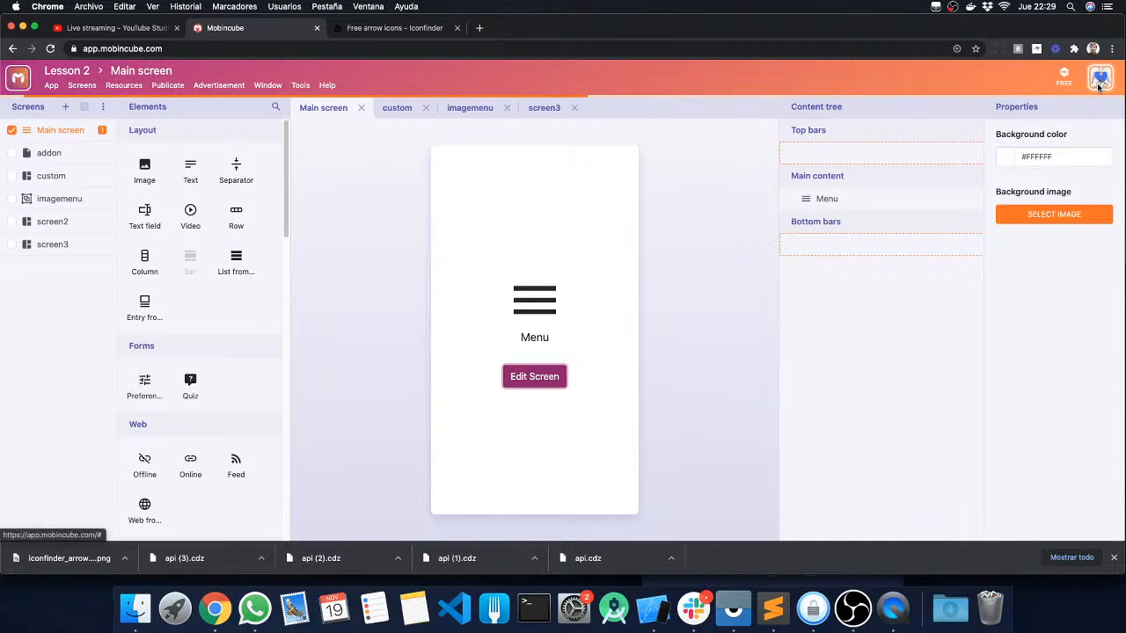
# Try to refresh the custom screen by closing and reopening it.
pyautogui.click(406, 113)
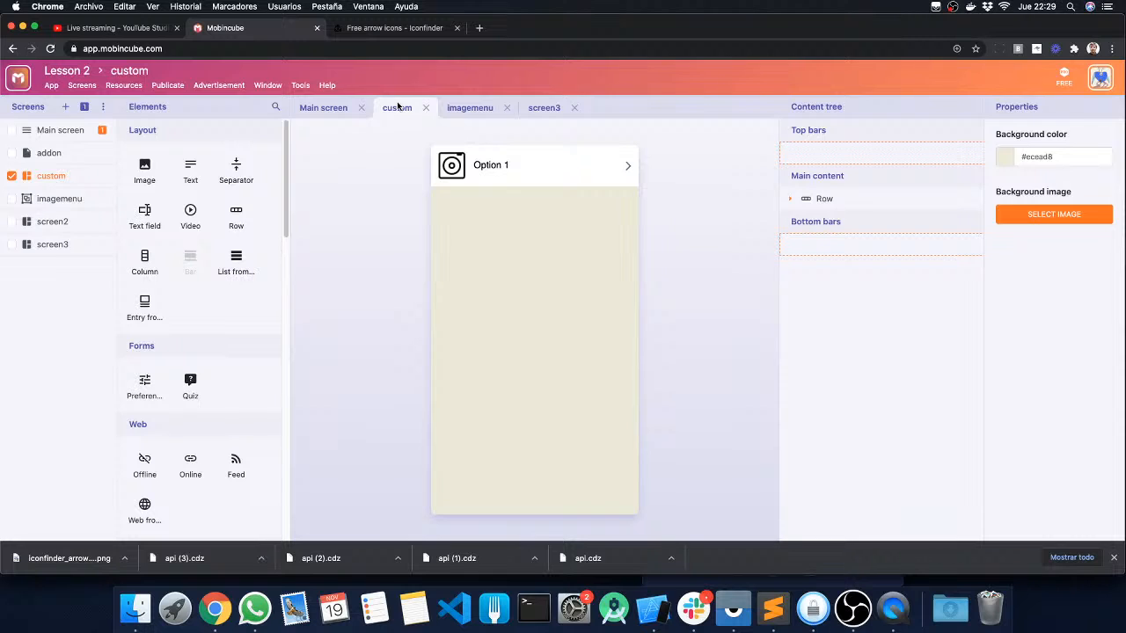
pyautogui.click(426, 107)
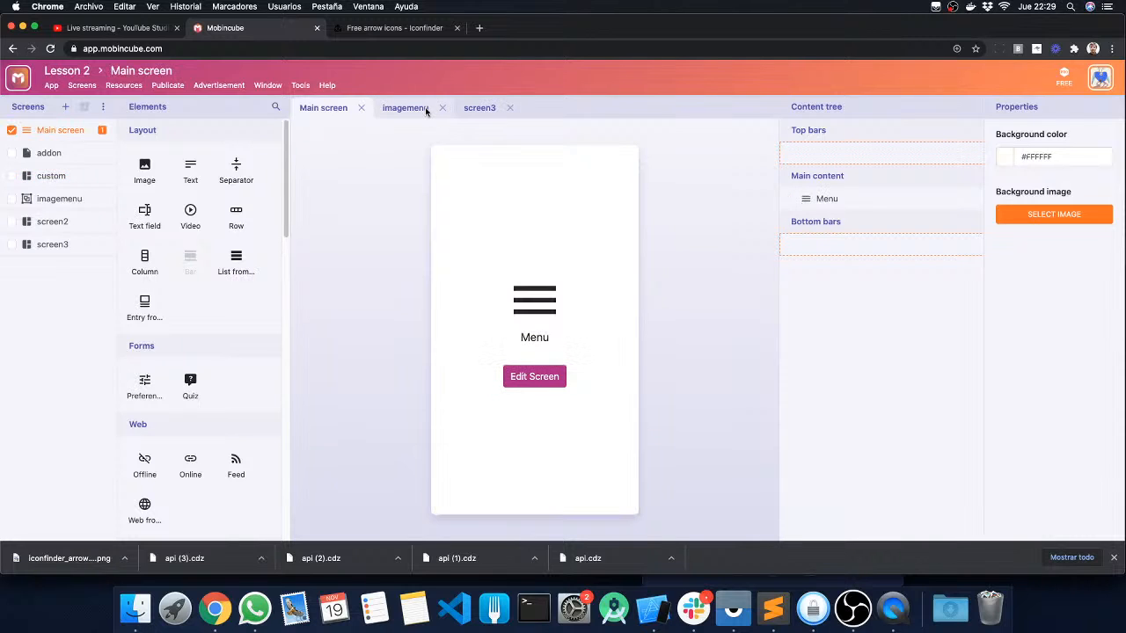
pyautogui.click(44, 176)
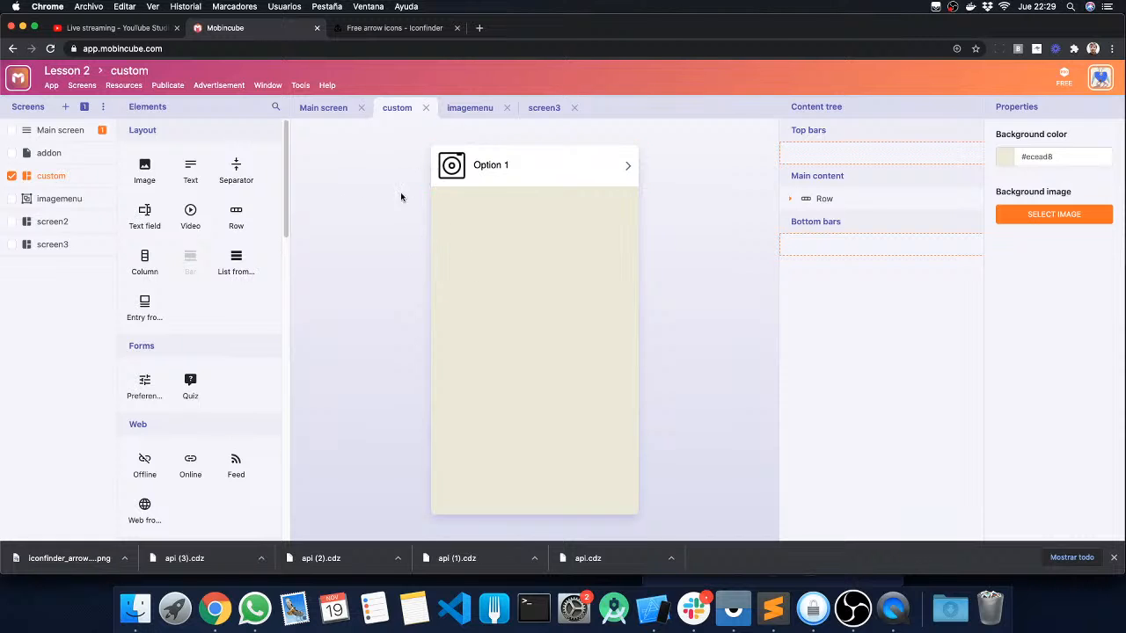
# Close the Lesson 2 app, reopen it, and display its custom screen.
pyautogui.click(51, 85)
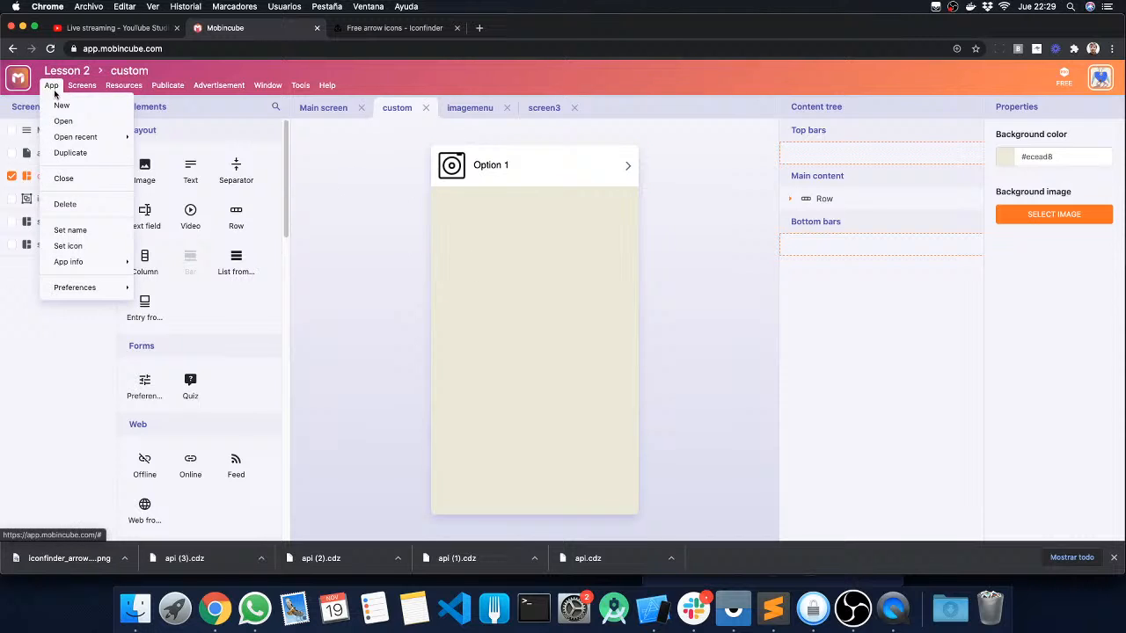
pyautogui.click(80, 176)
pyautogui.click(520, 259)
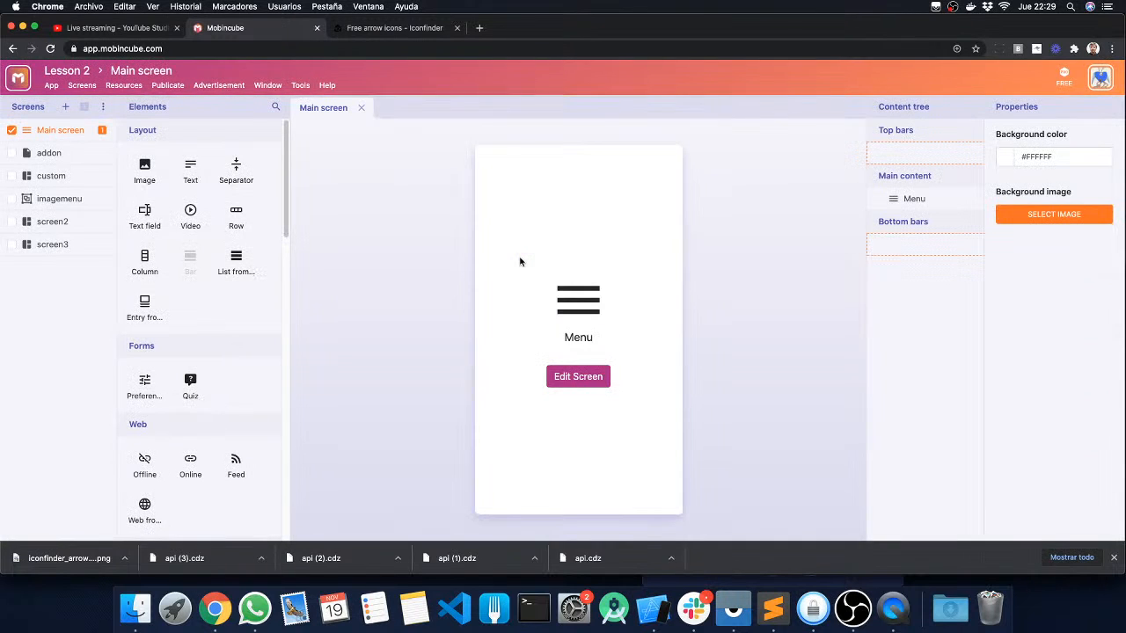
pyautogui.click(76, 181)
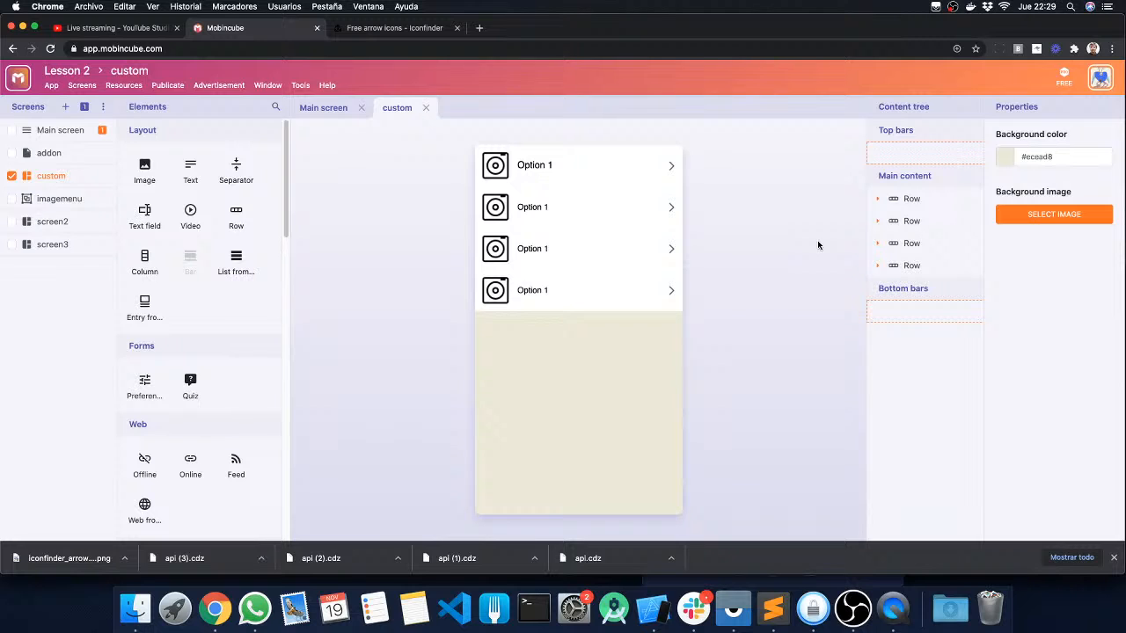
# Change the second row's text to "Option 2" and its icon to search.png.
pyautogui.click(531, 212)
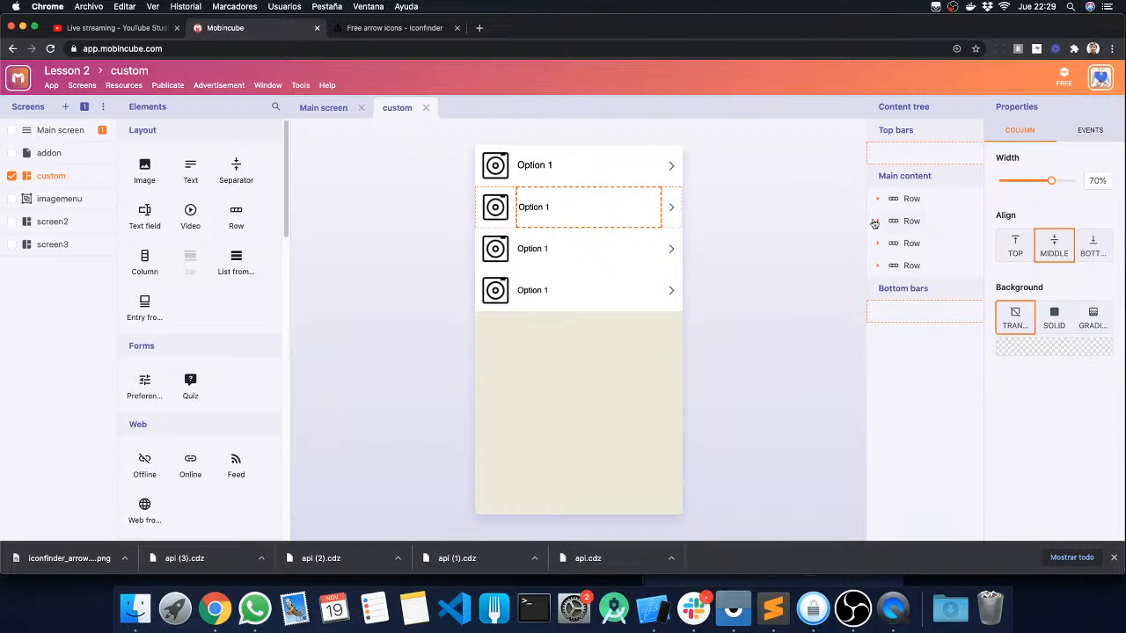
pyautogui.click(547, 208)
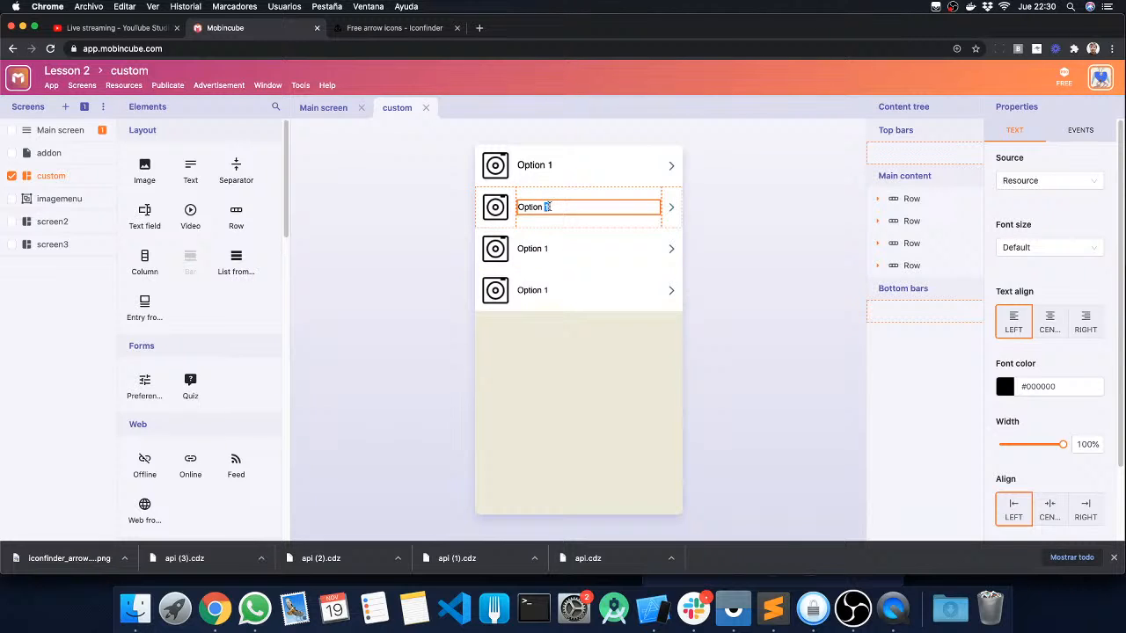
pyautogui.write('2')
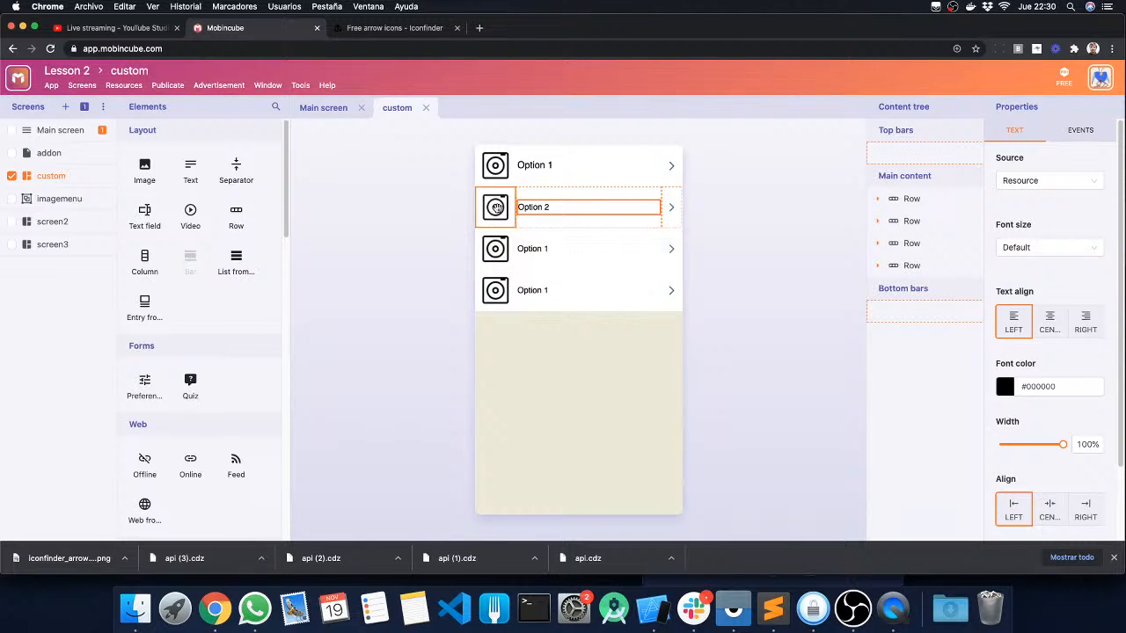
pyautogui.click(497, 208)
pyautogui.click(497, 207)
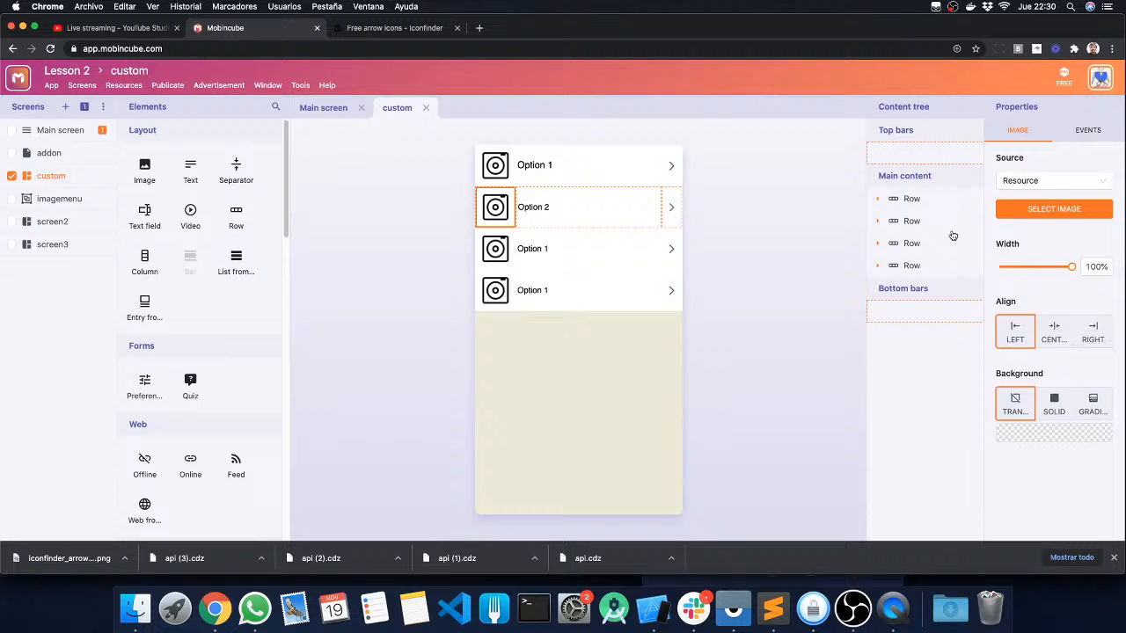
pyautogui.click(1022, 216)
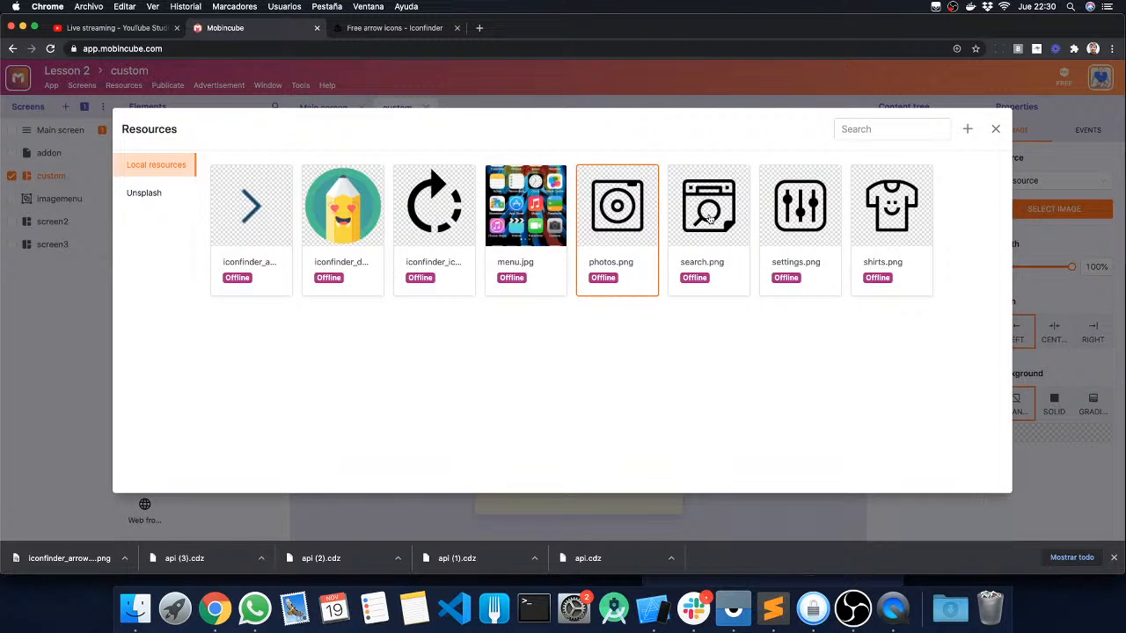
pyautogui.click(707, 218)
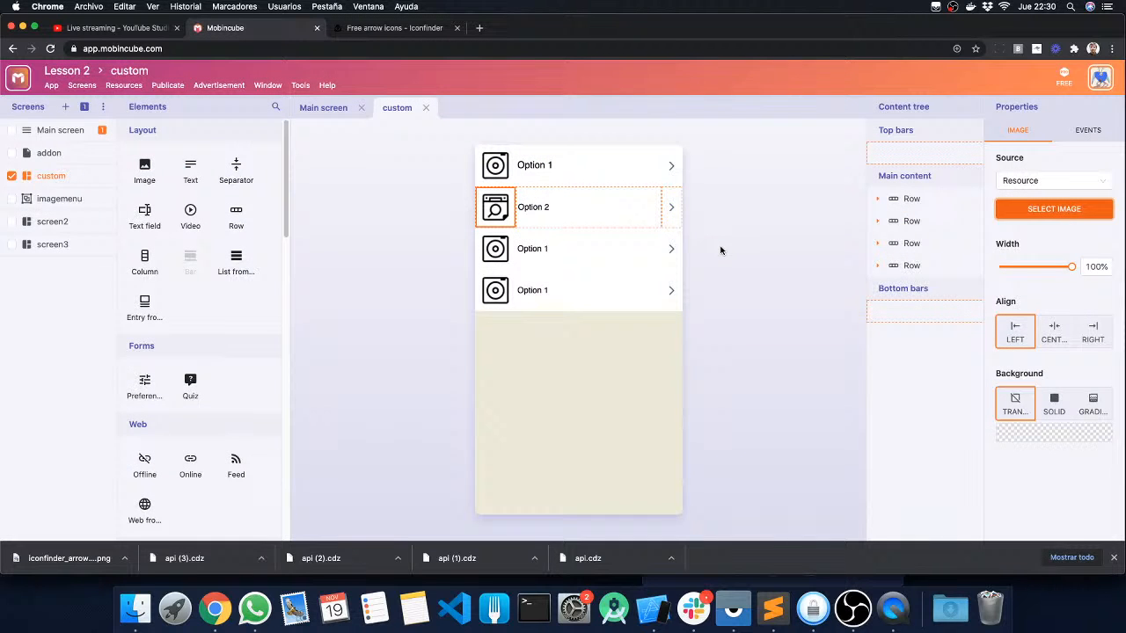
# Replace the third row's icon with settings.png from the local resources.
pyautogui.click(497, 250)
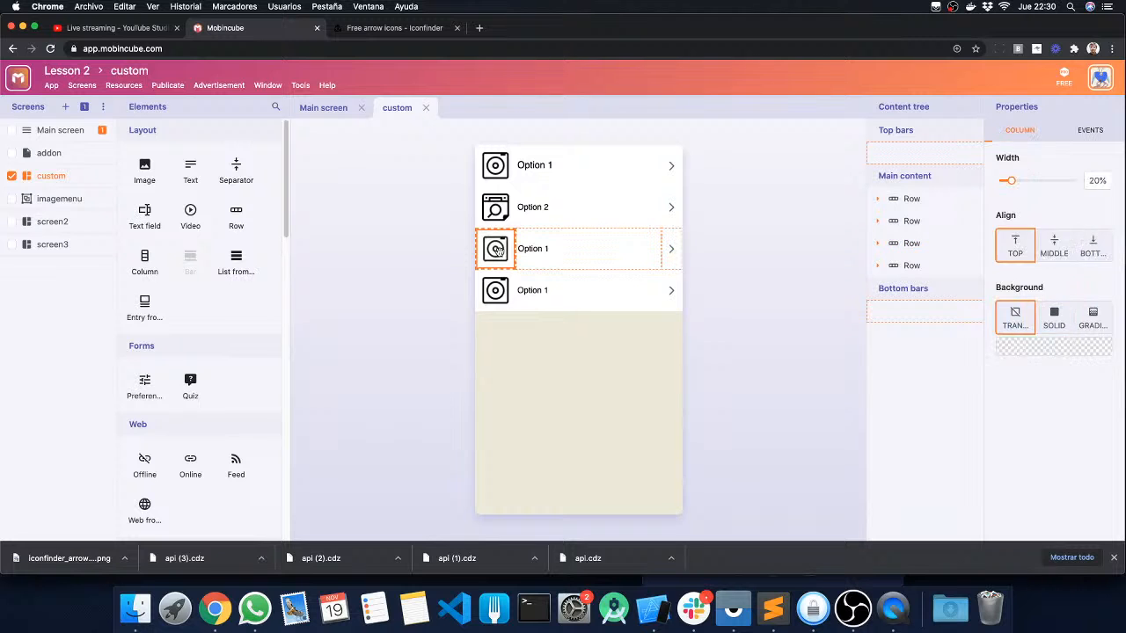
pyautogui.click(497, 250)
pyautogui.click(1042, 209)
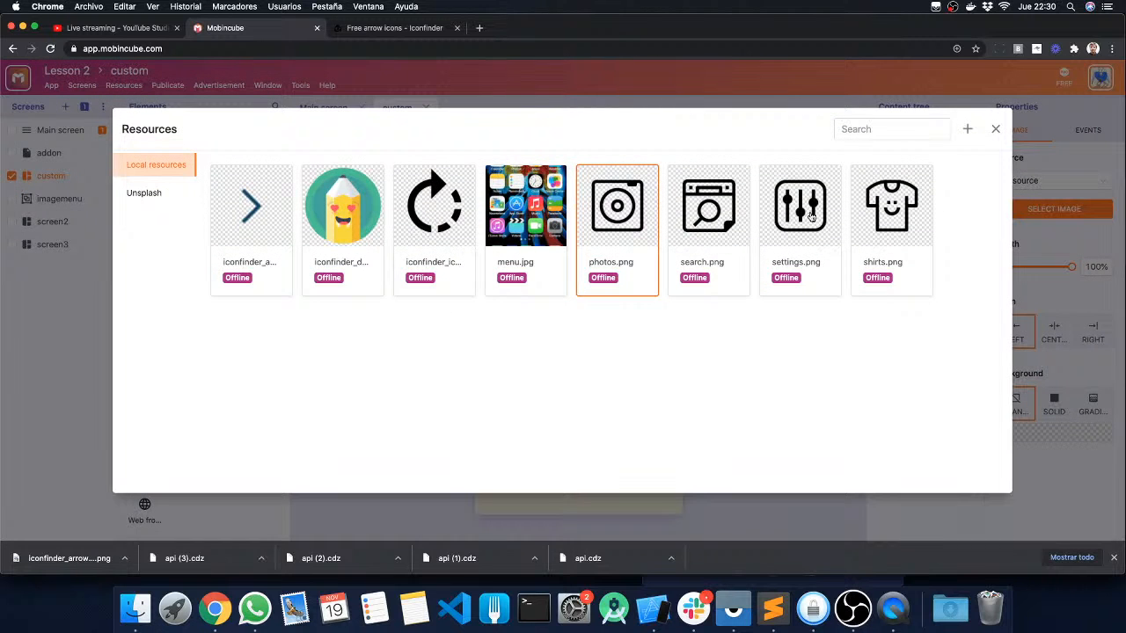
pyautogui.click(808, 218)
# Replace the fourth row's icon with shirts.png from the local resources.
pyautogui.click(495, 291)
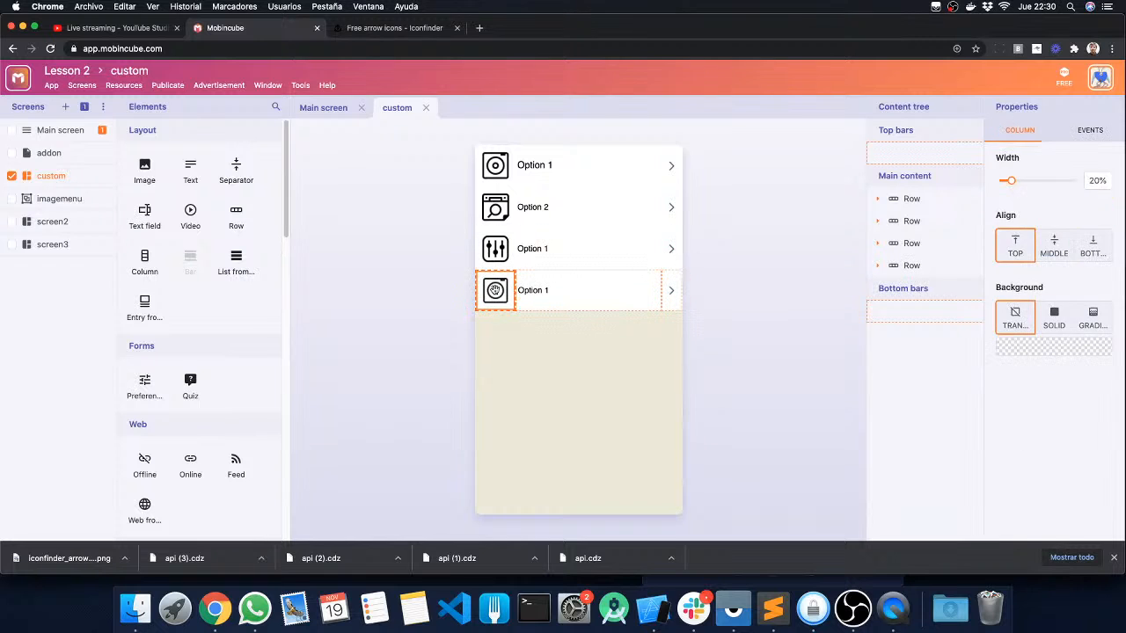
pyautogui.click(495, 290)
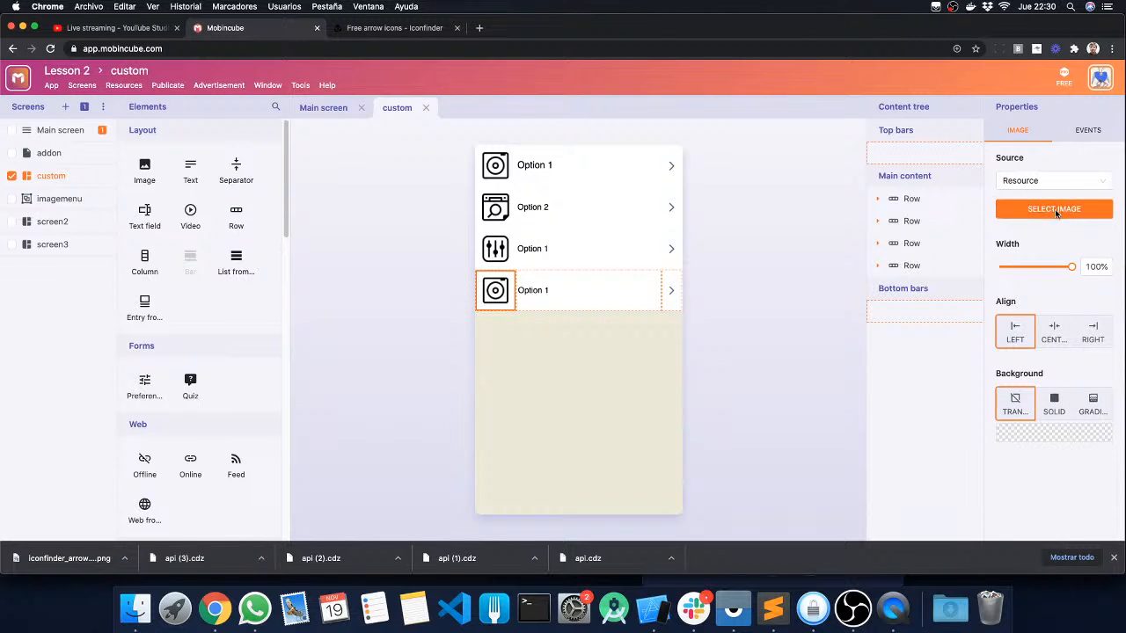
pyautogui.click(1051, 209)
pyautogui.click(879, 214)
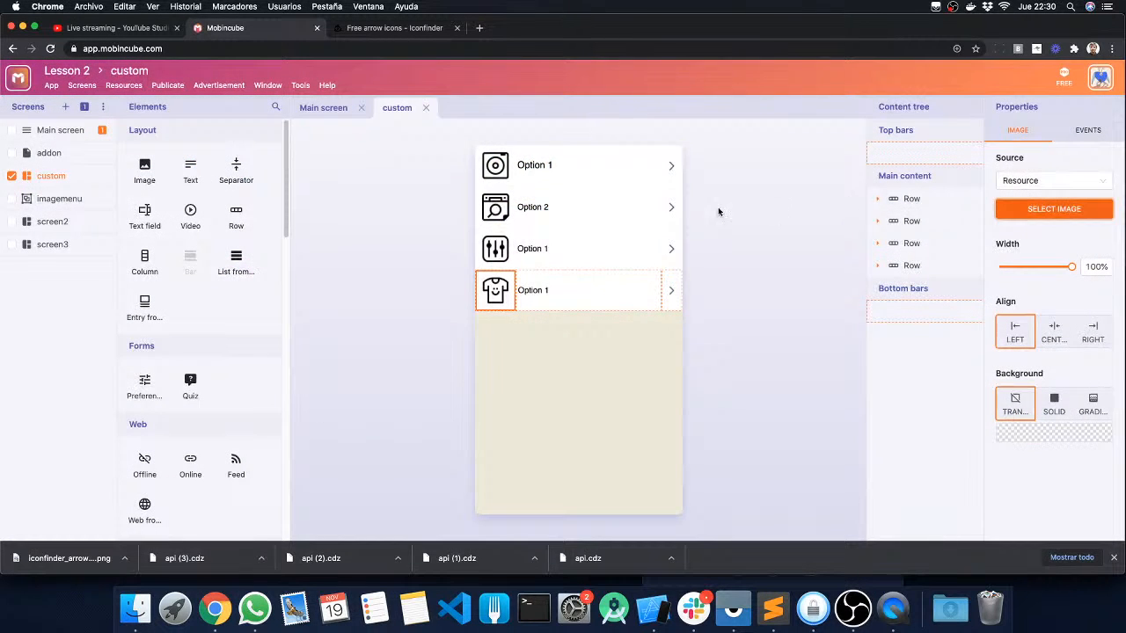
# Change the third row's text to "Option 3".
pyautogui.click(537, 245)
pyautogui.click(537, 246)
pyautogui.click(534, 249)
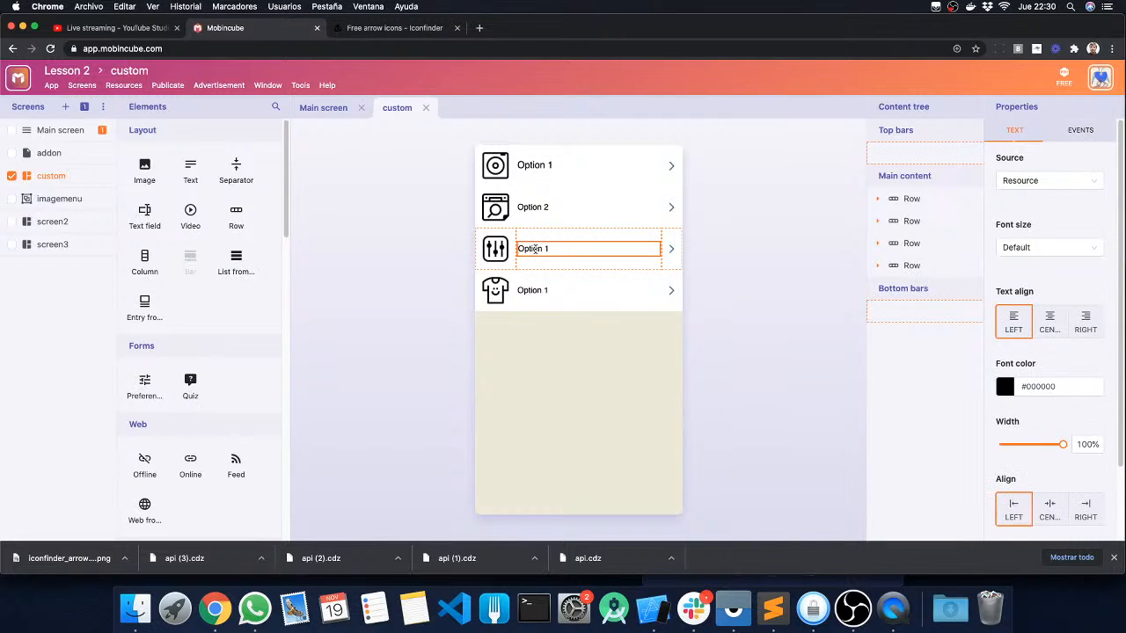
pyautogui.doubleClick(544, 249)
pyautogui.write('3')
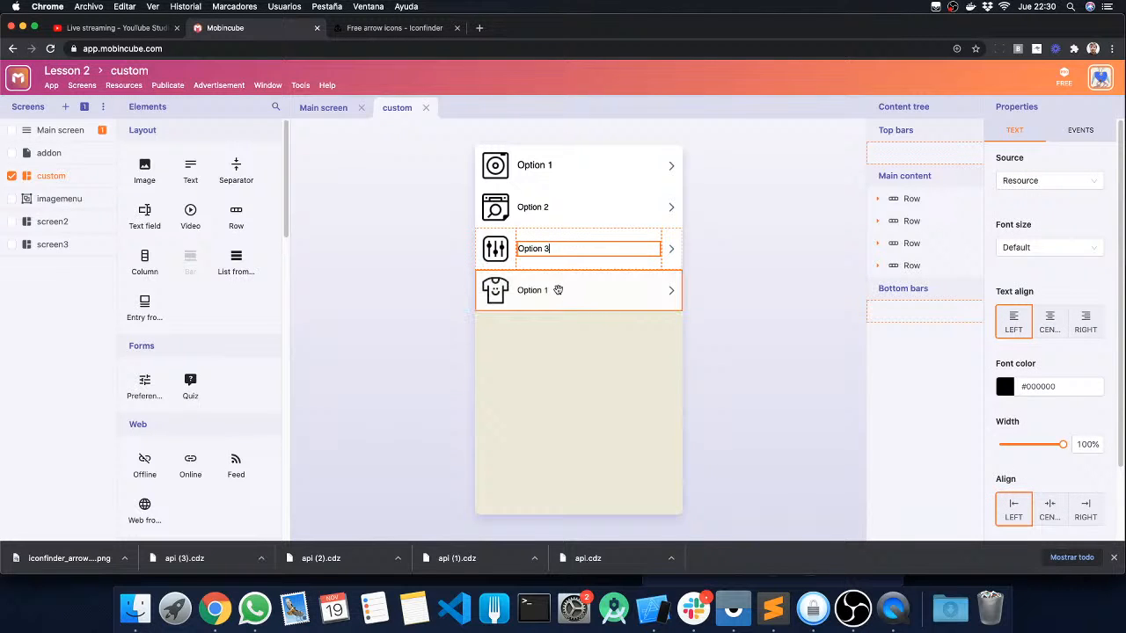
# Change the fourth row's text to "Option 4".
pyautogui.click(550, 290)
pyautogui.click(550, 290)
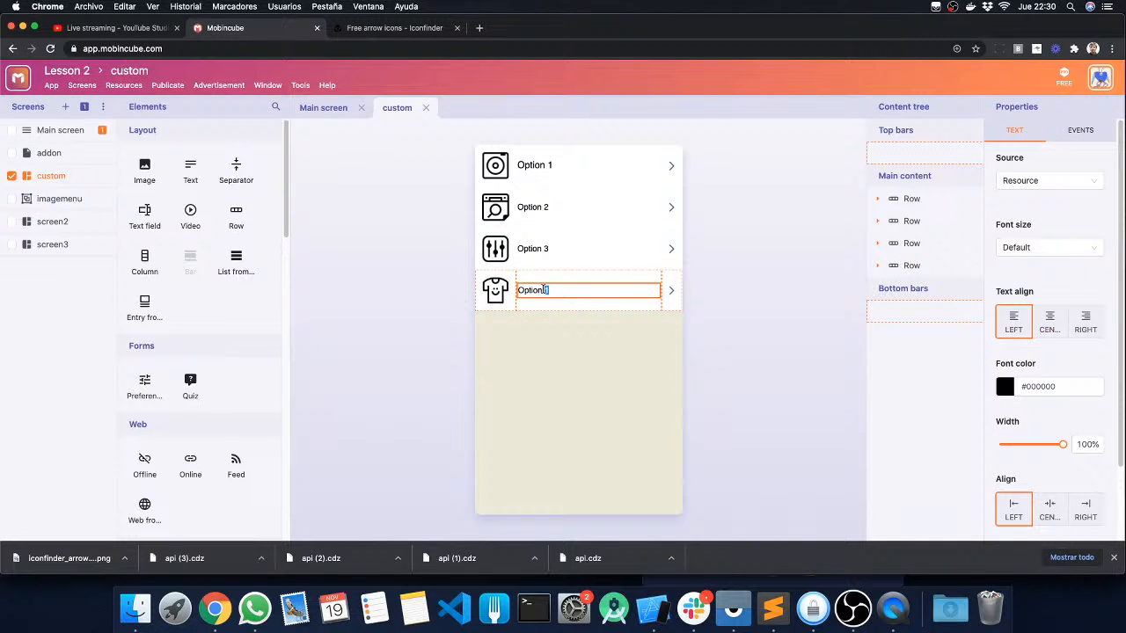
pyautogui.write('4')
pyautogui.press('Escape')
pyautogui.press('Escape')
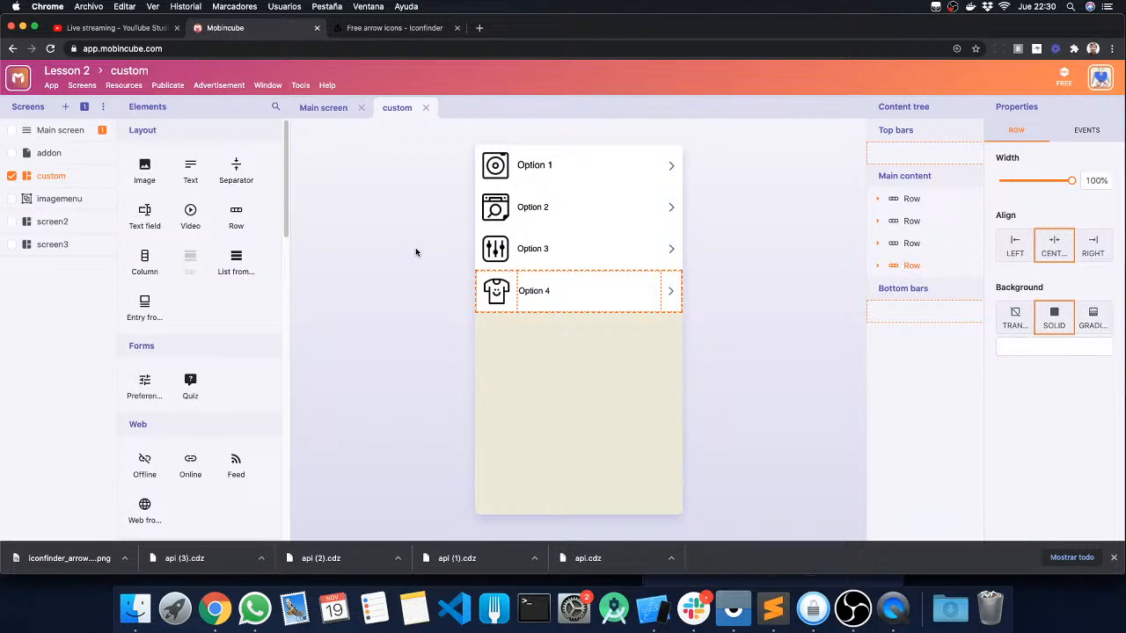
pyautogui.press('Escape')
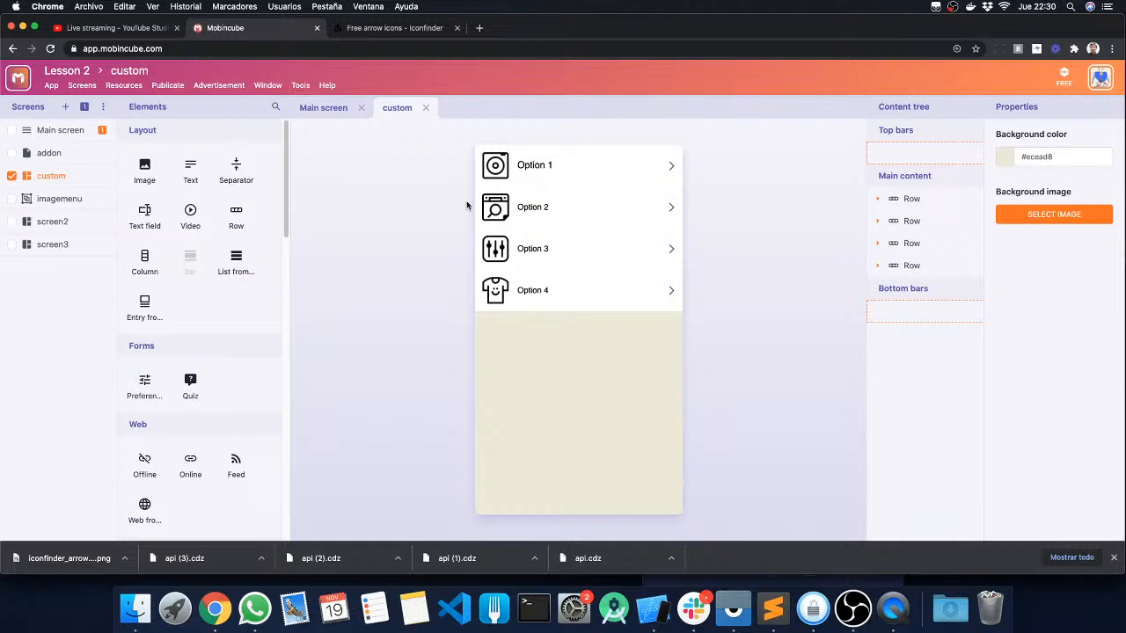
# Give the Option 1 row a vertical gradient background running from white down to a very light grey.
pyautogui.click(647, 166)
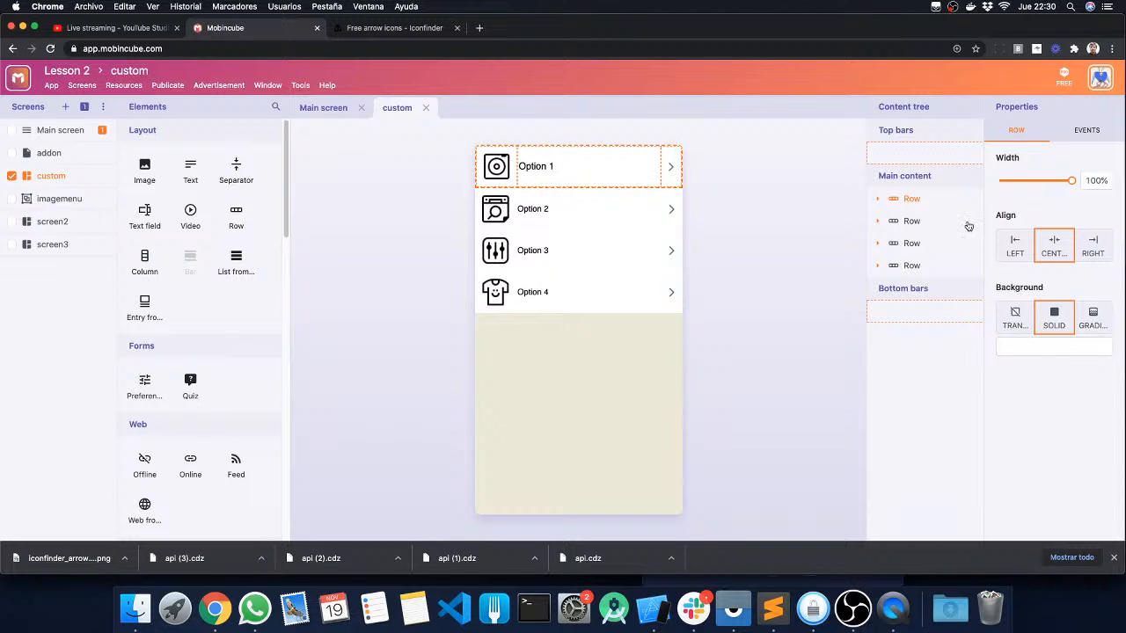
pyautogui.click(1088, 321)
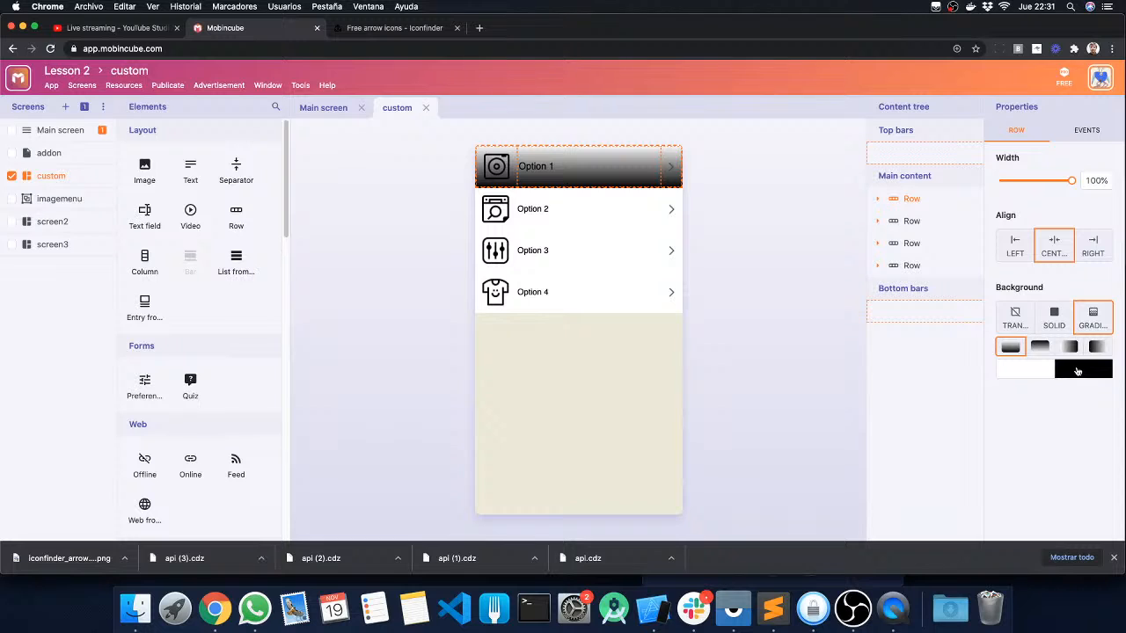
pyautogui.click(1077, 371)
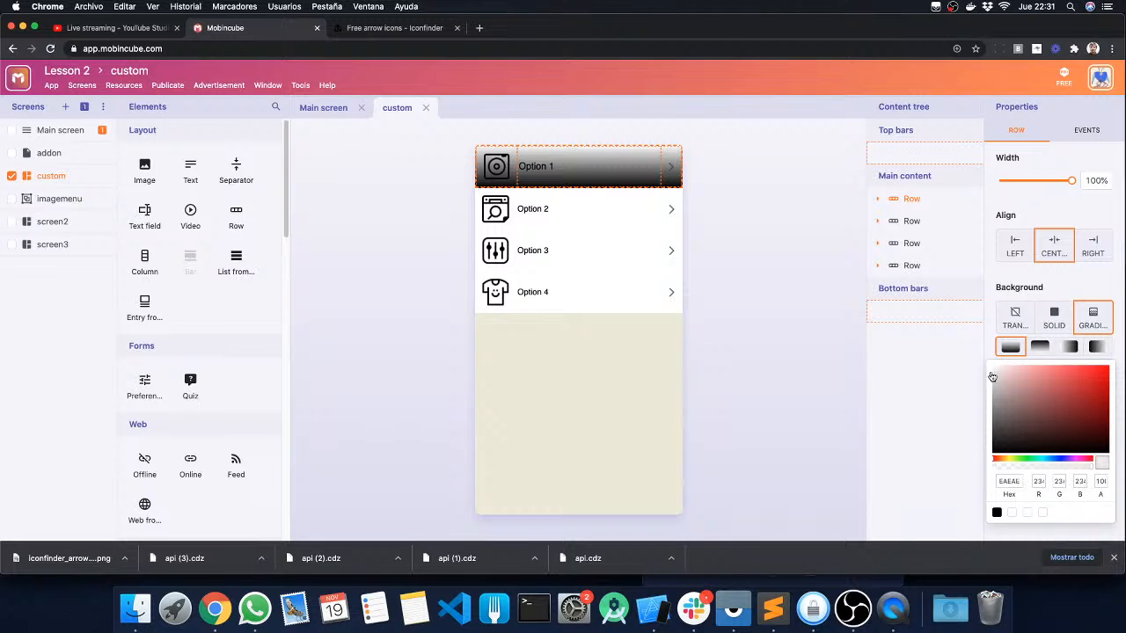
pyautogui.moveTo(992, 376); pyautogui.dragTo(989, 376)
pyautogui.click(989, 335)
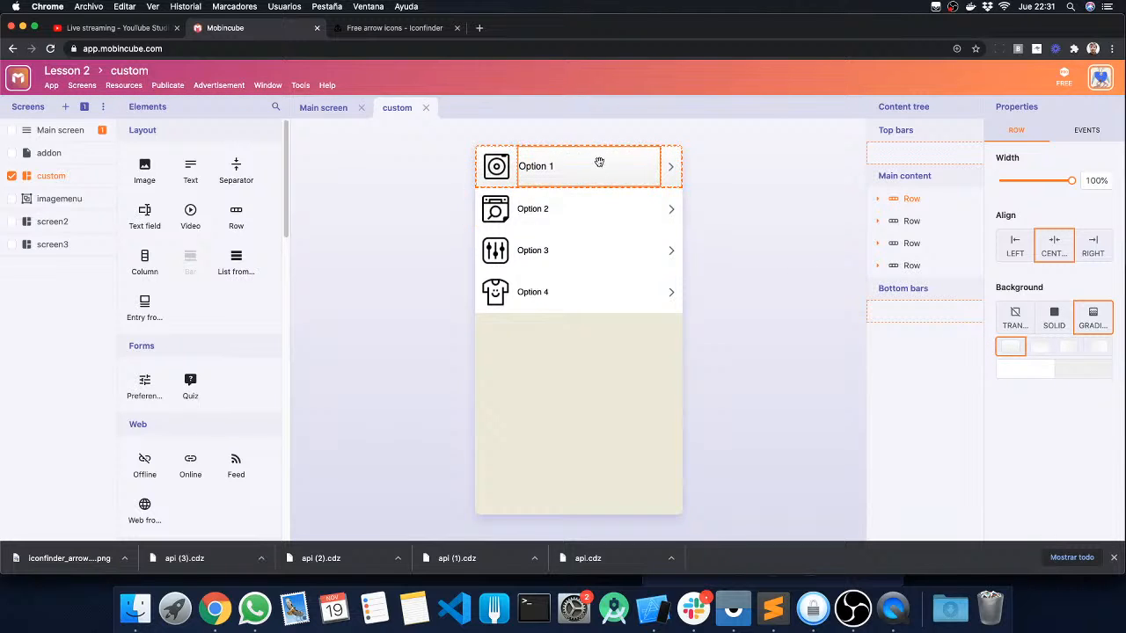
pyautogui.click(780, 248)
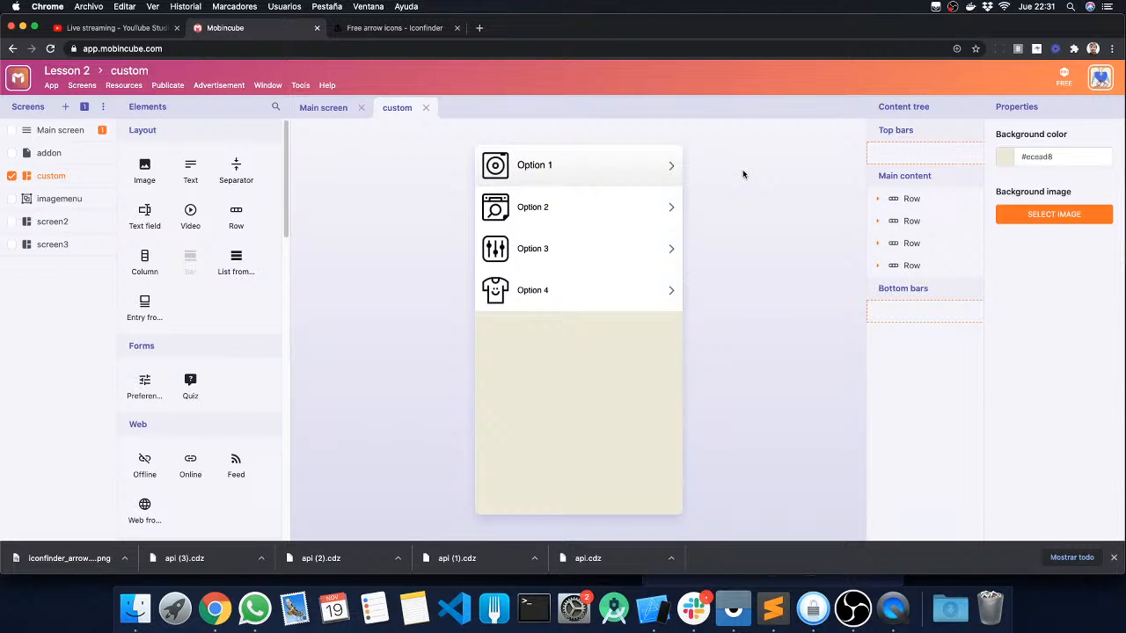
# Apply a white to very light grey vertical gradient background to the Option 2 row.
pyautogui.click(613, 202)
pyautogui.click(1091, 319)
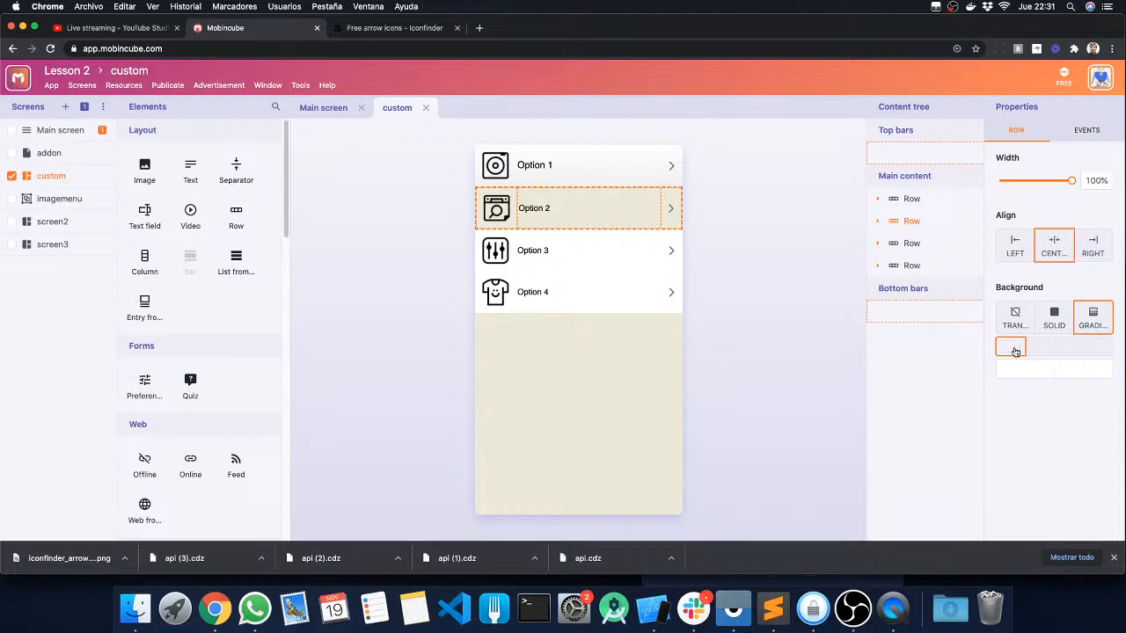
pyautogui.click(1097, 373)
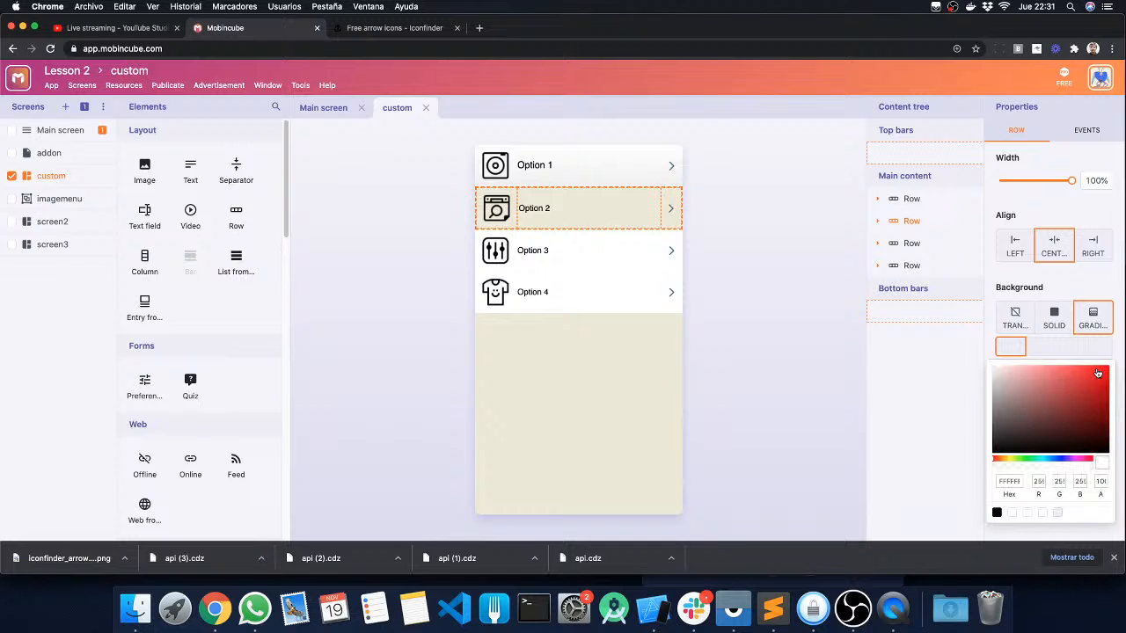
pyautogui.click(993, 375)
pyautogui.click(1074, 285)
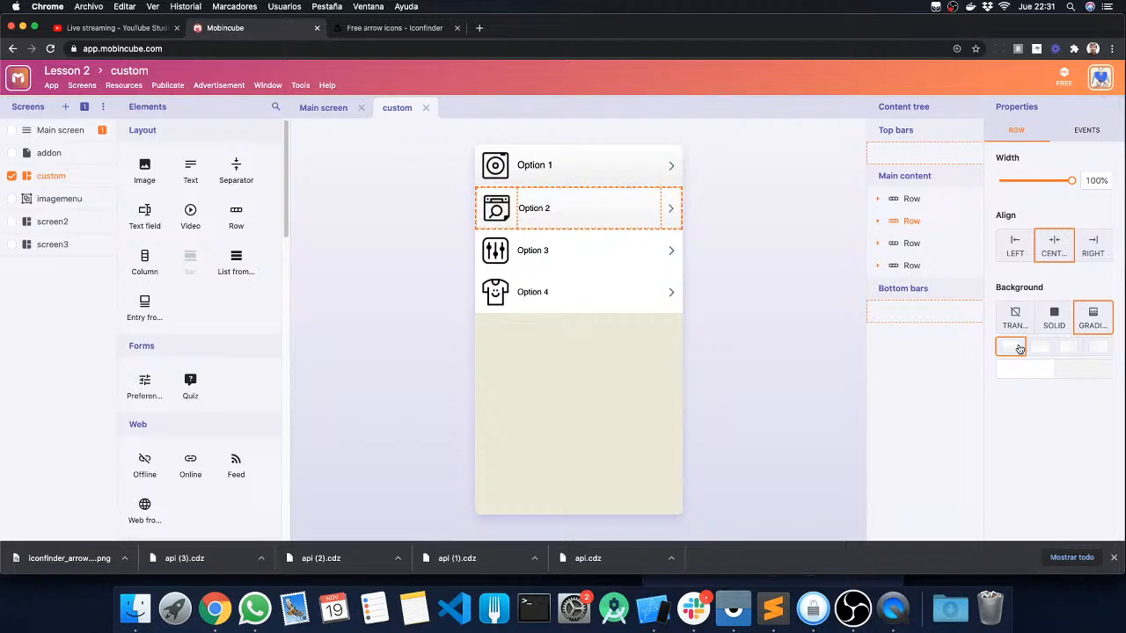
pyautogui.click(749, 339)
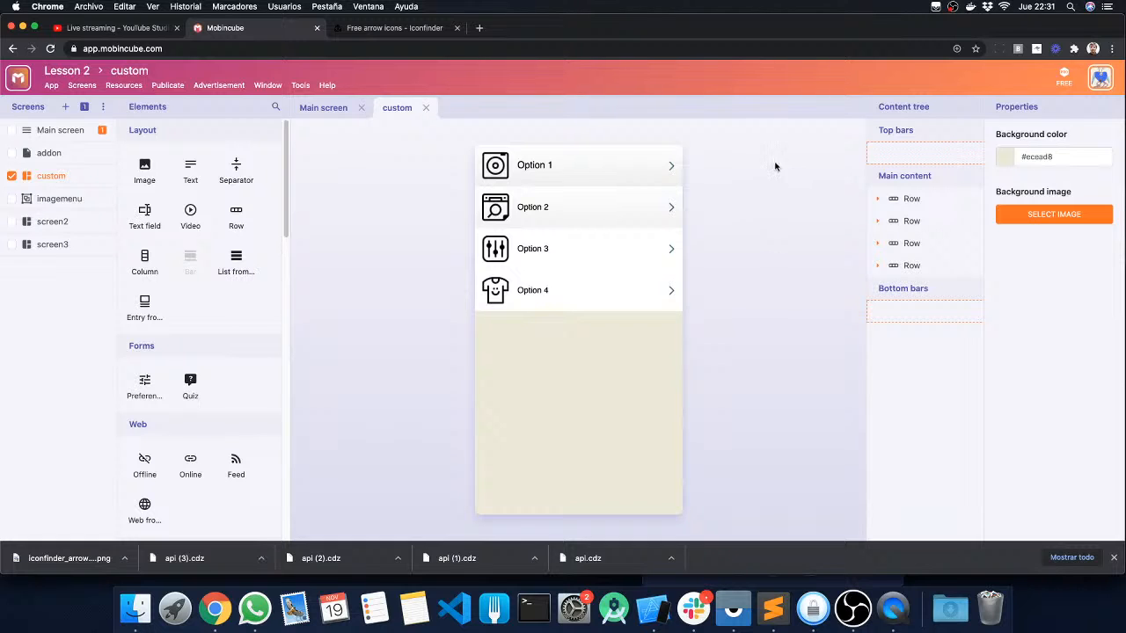
# Set the Option 1 row's on-touch action to Open screen with screen3 as the target.
pyautogui.click(869, 196)
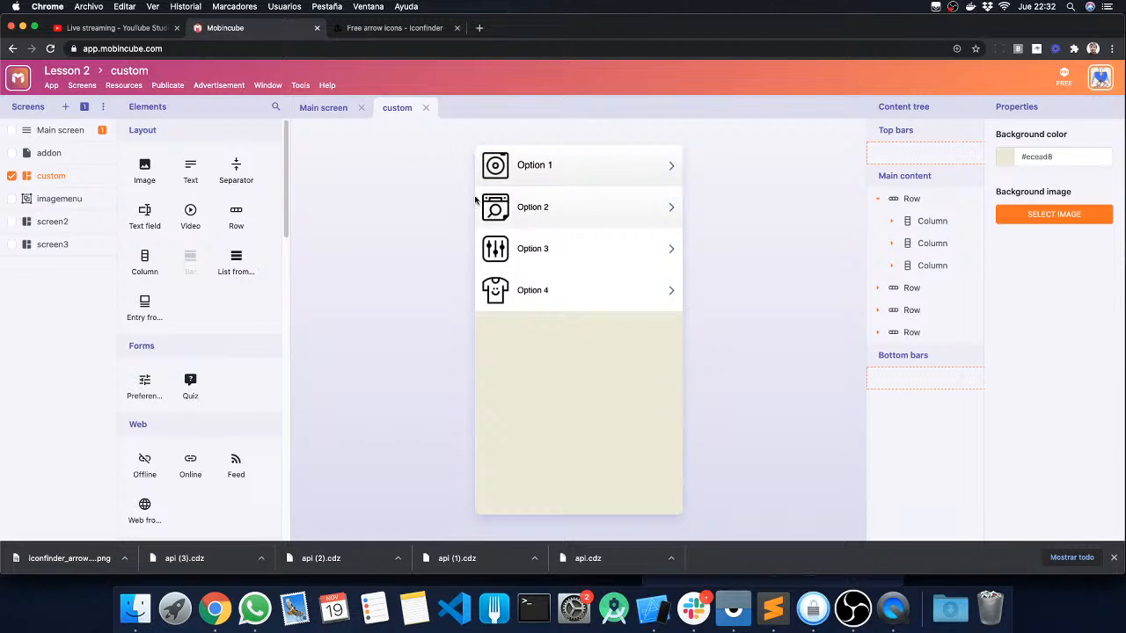
pyautogui.click(908, 199)
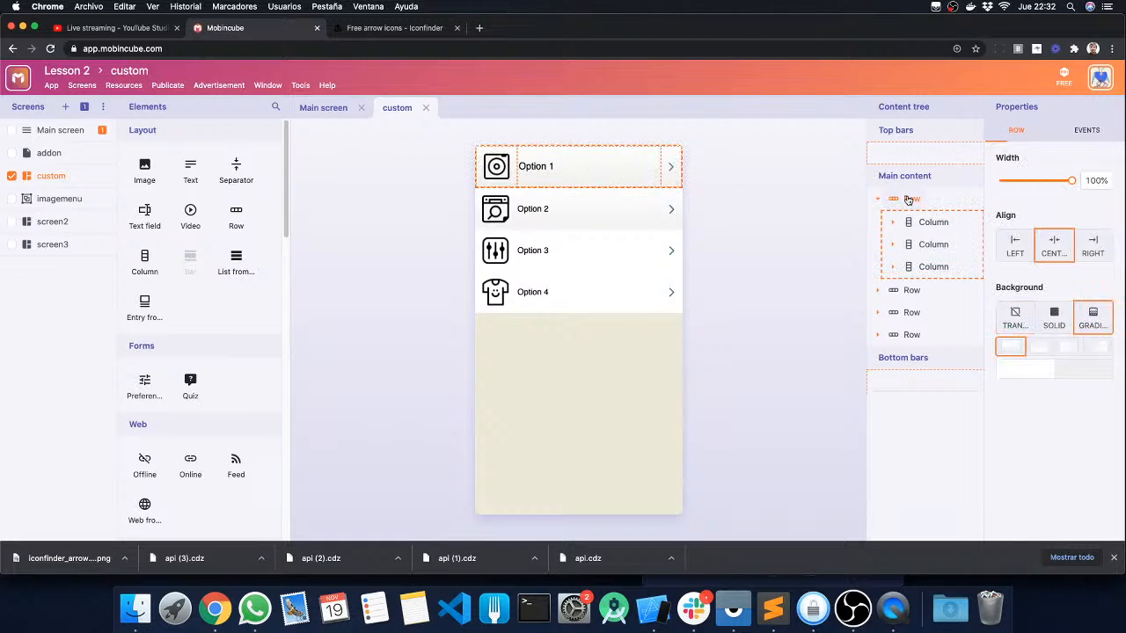
pyautogui.click(1083, 134)
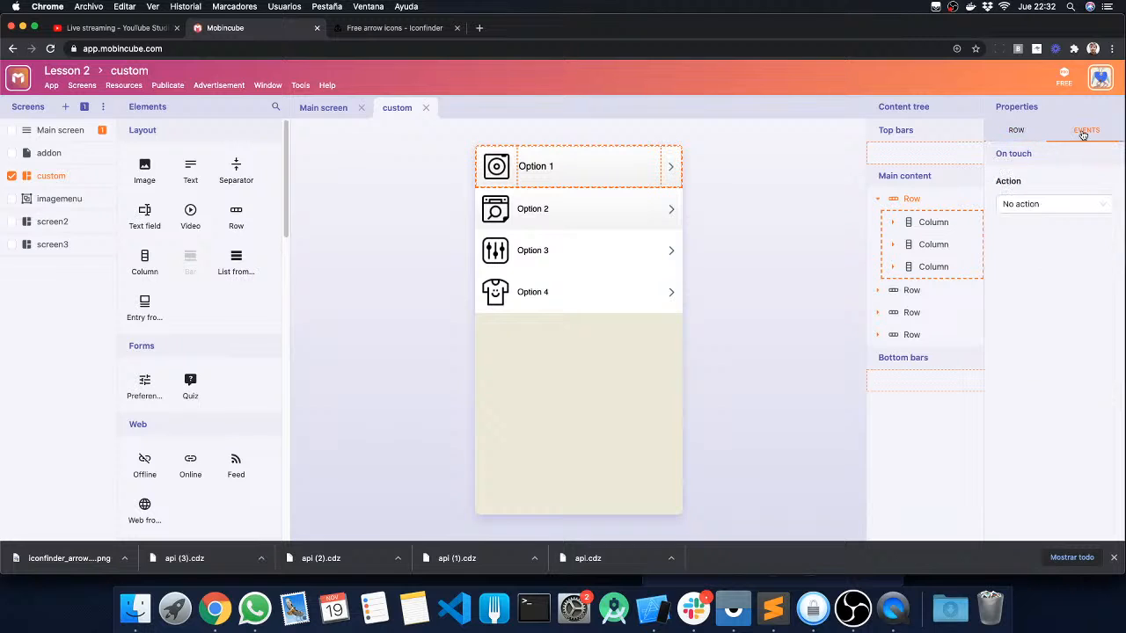
pyautogui.click(1045, 202)
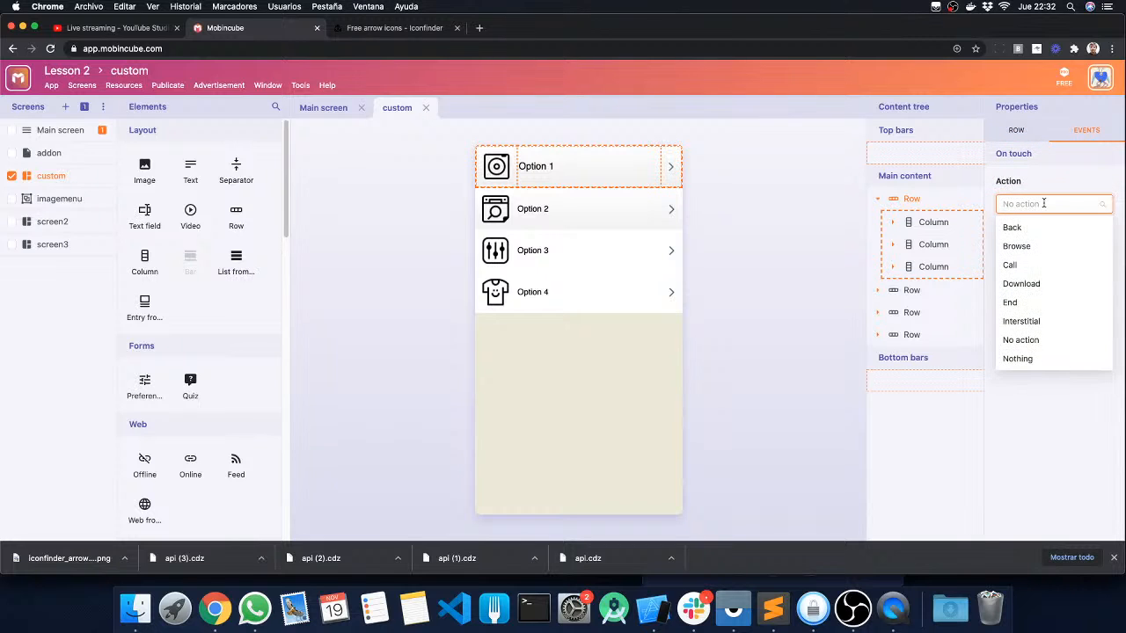
pyautogui.scroll(-2, 1035, 281)
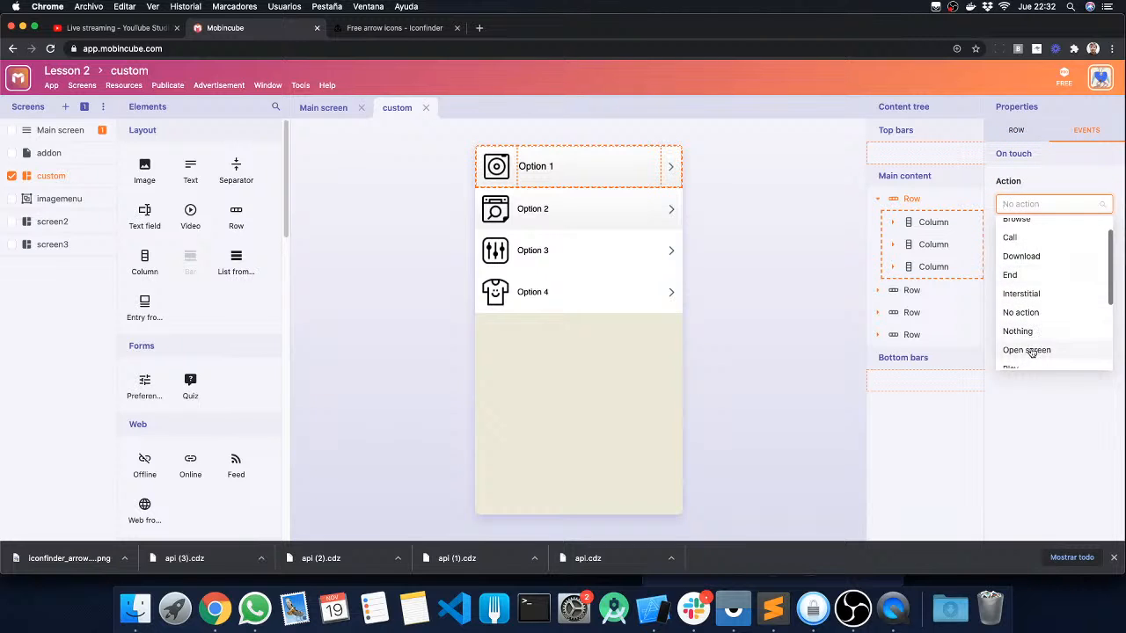
pyautogui.click(1030, 349)
pyautogui.click(1032, 263)
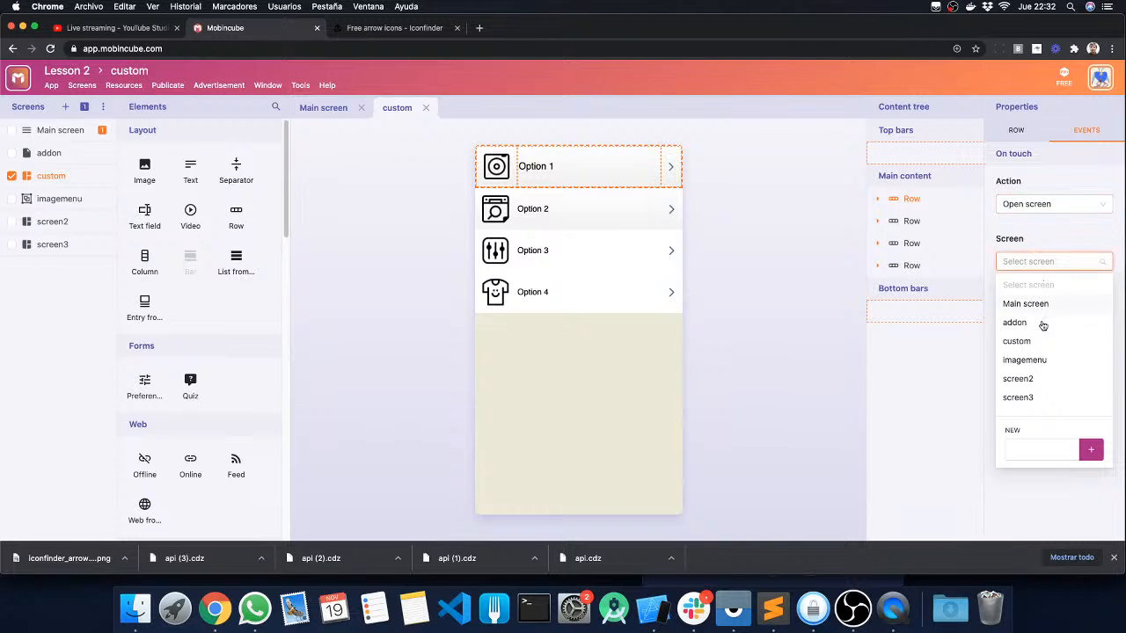
pyautogui.click(1024, 396)
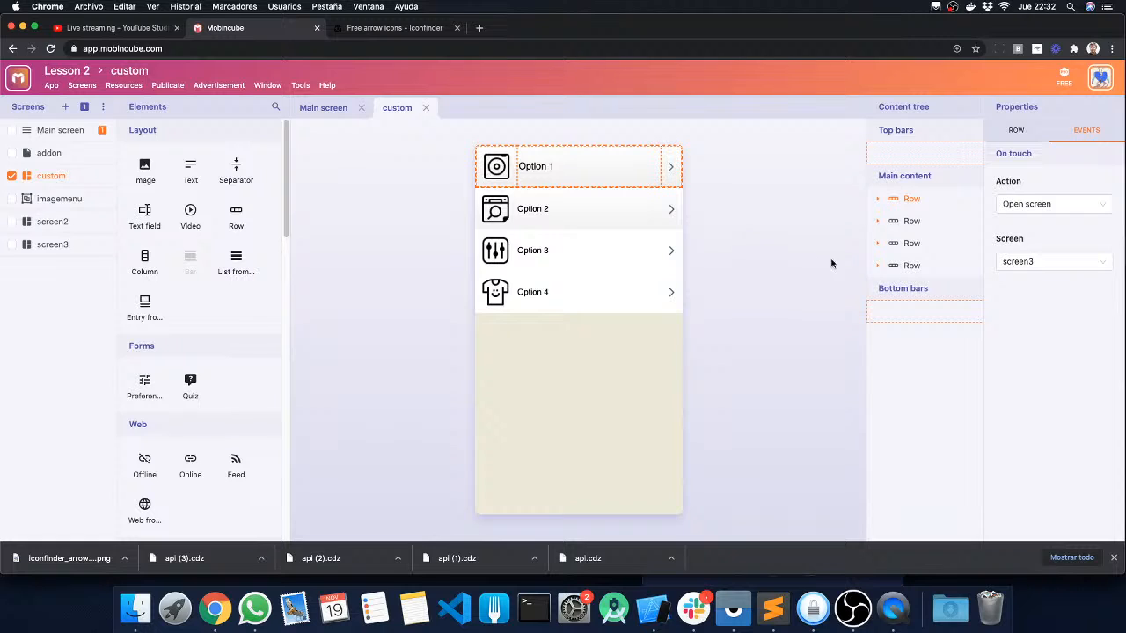
pyautogui.click(819, 220)
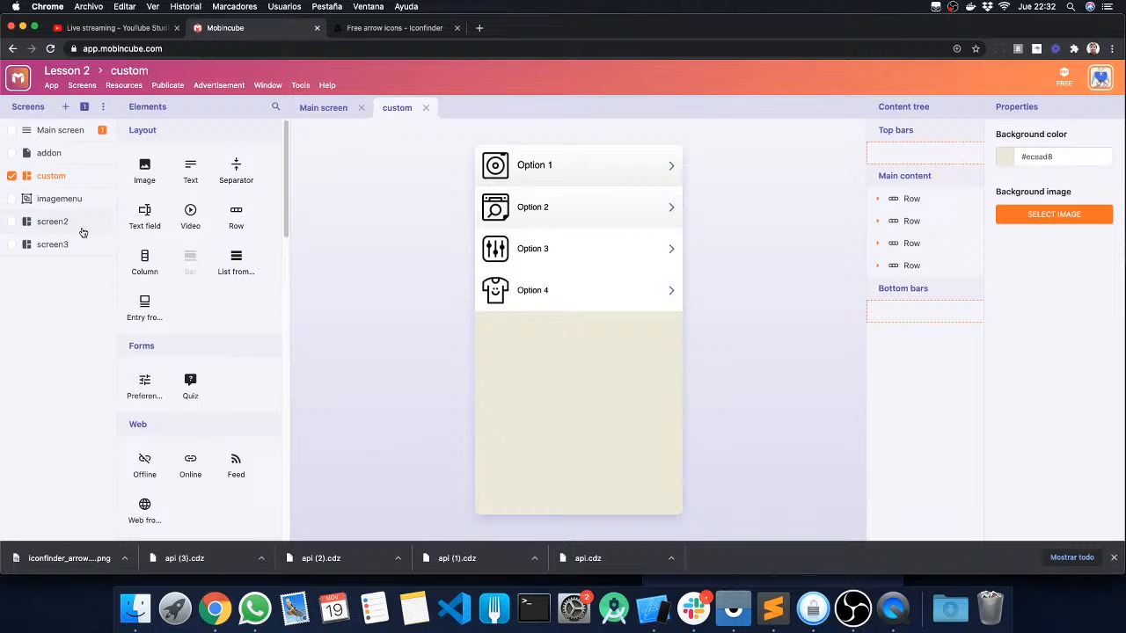
# Add an image above the rows as a new top bar, using the brown wooden skateboard photo from an Unsplash search for "skateboard".
pyautogui.moveTo(145, 167); pyautogui.dragTo(565, 161)
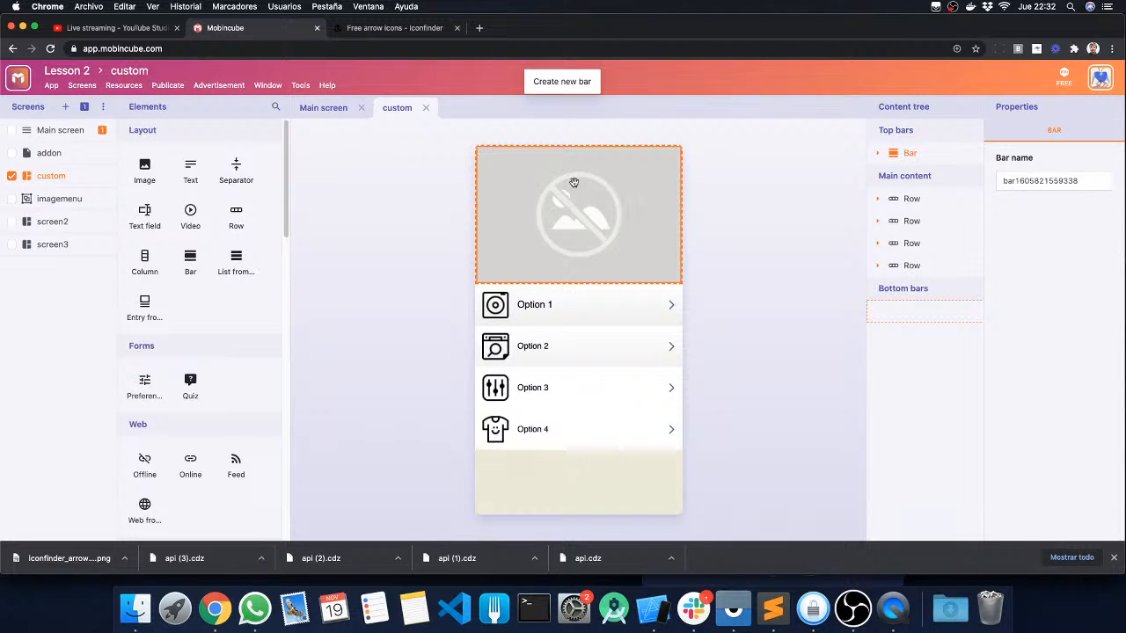
pyautogui.click(877, 153)
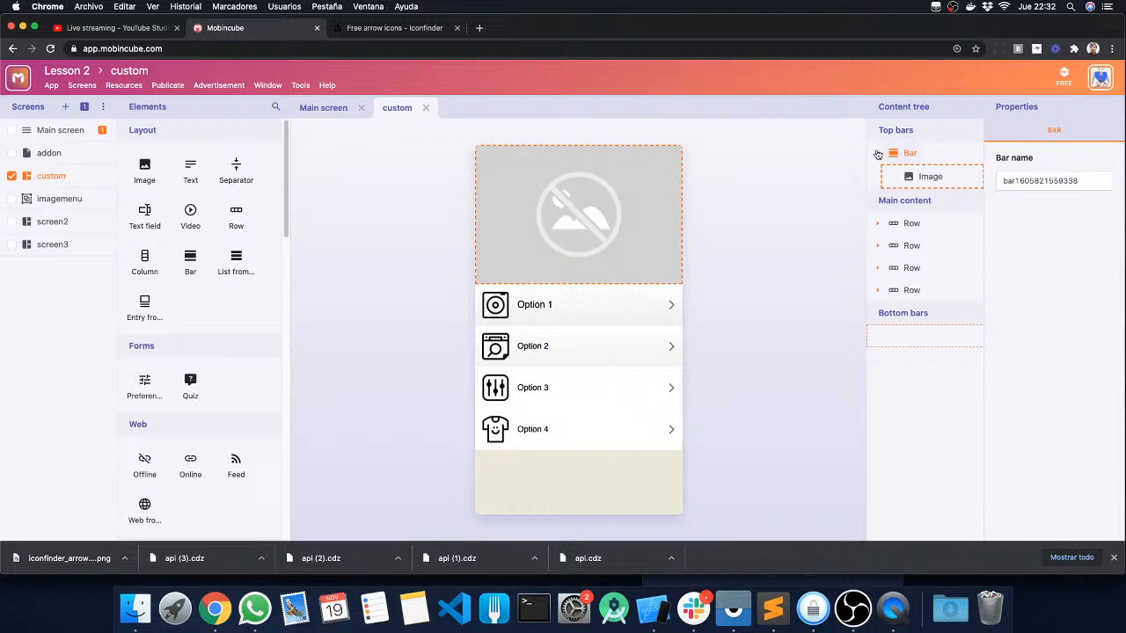
pyautogui.click(930, 181)
pyautogui.click(1045, 209)
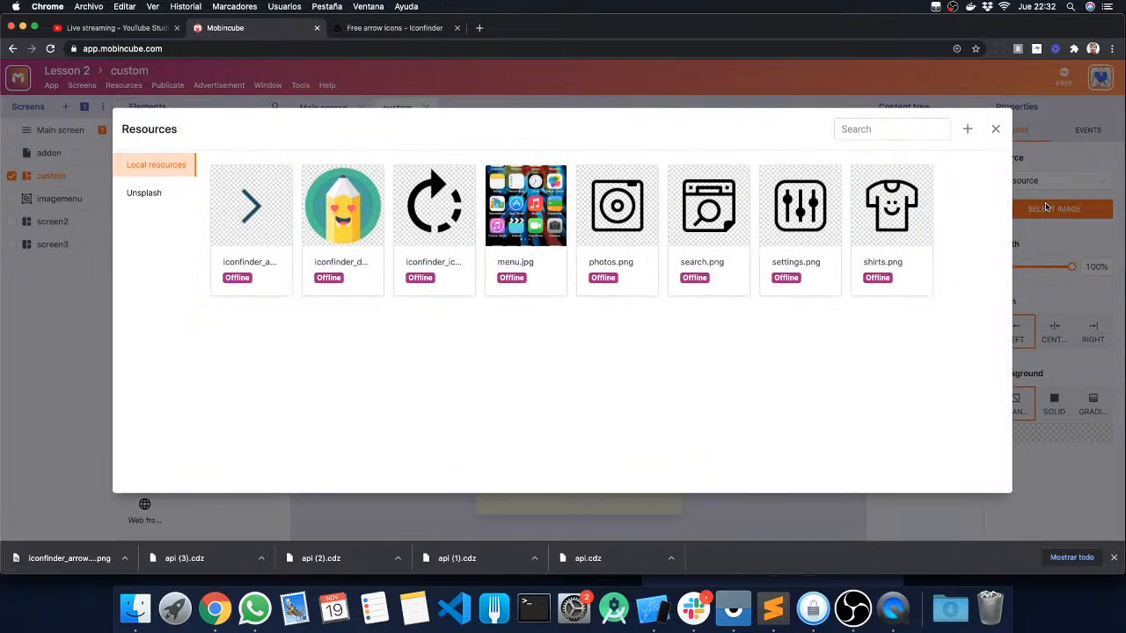
pyautogui.click(145, 195)
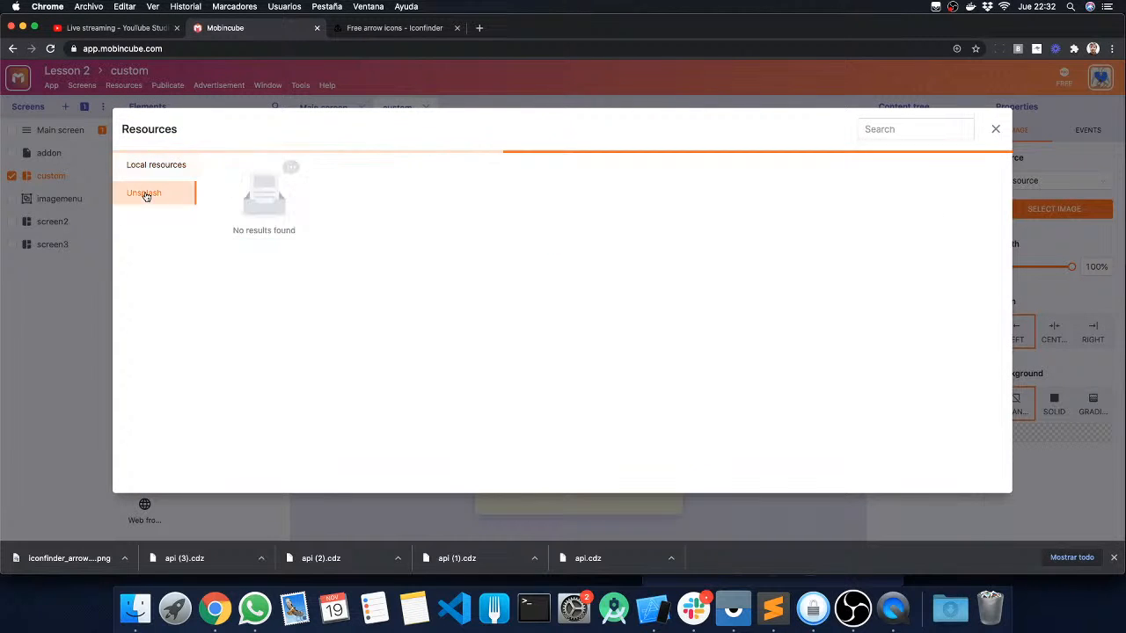
pyautogui.click(875, 132)
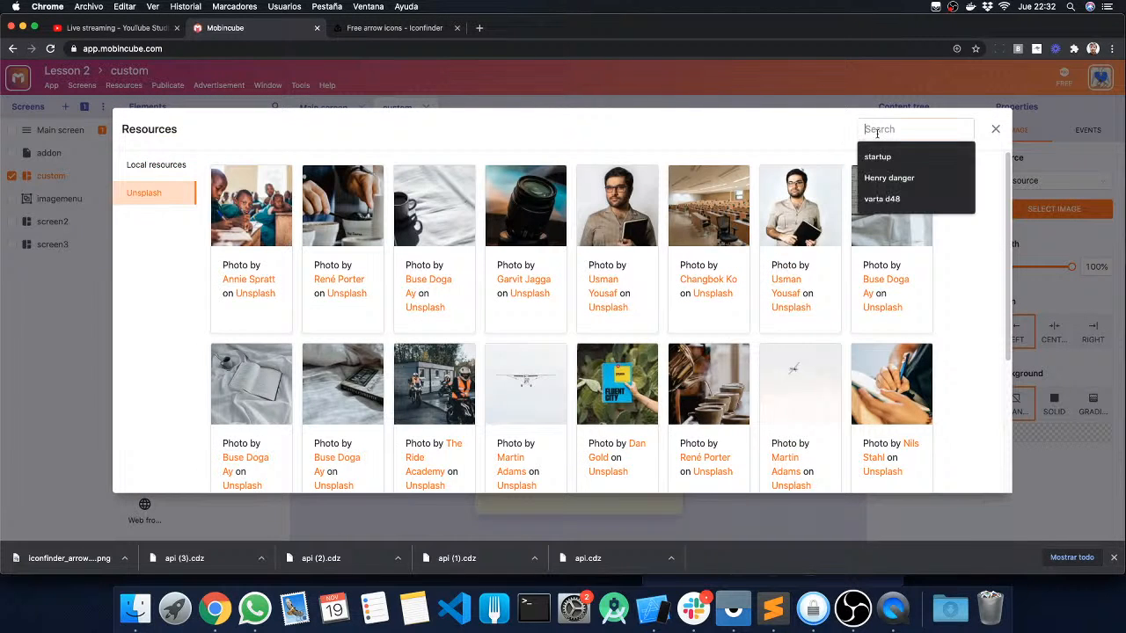
pyautogui.write('skateboar')
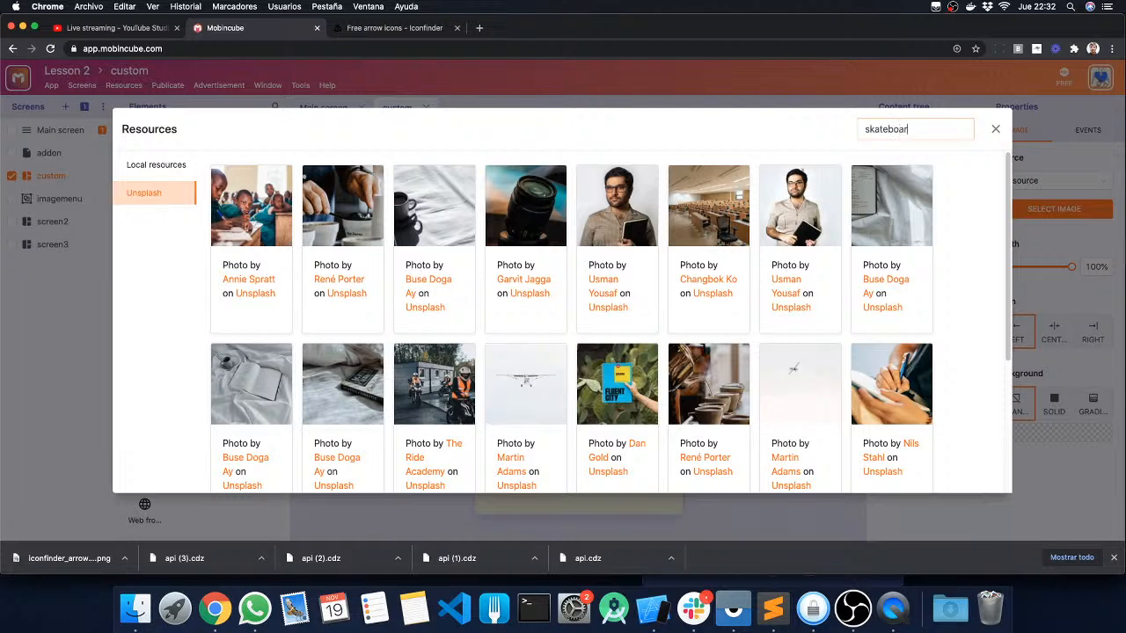
pyautogui.write('d')
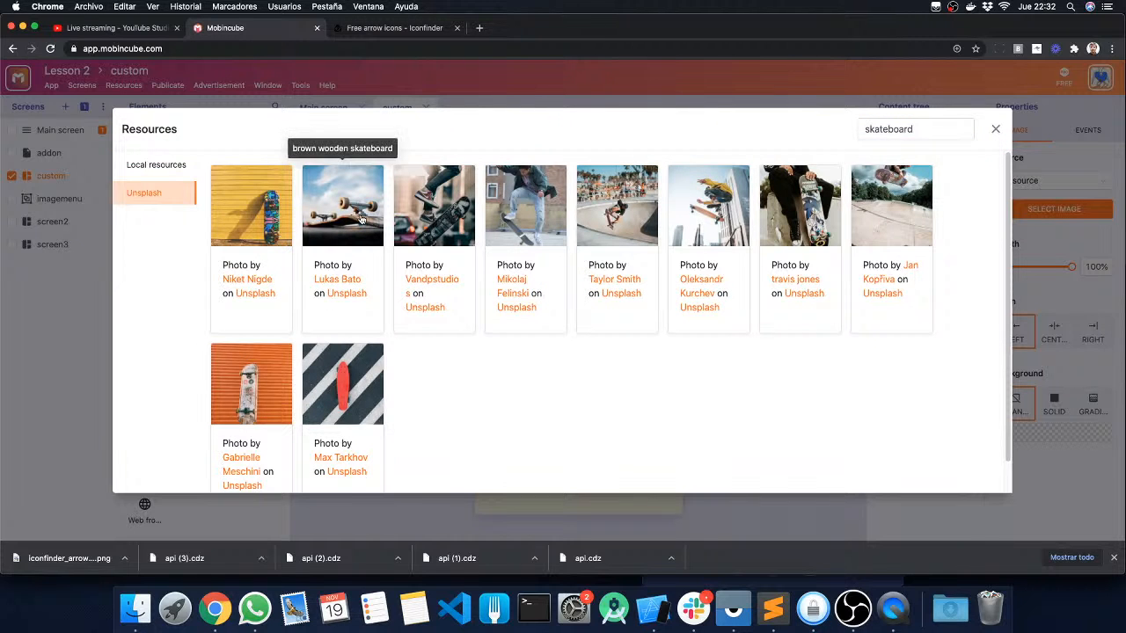
pyautogui.scroll(-1, 513, 342)
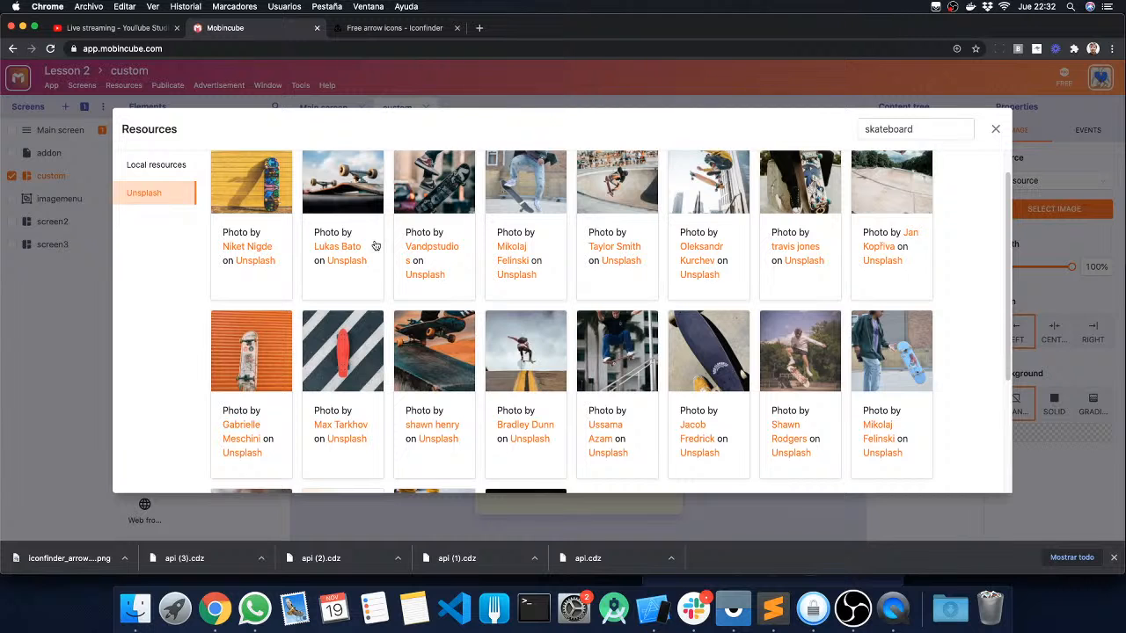
pyautogui.click(339, 204)
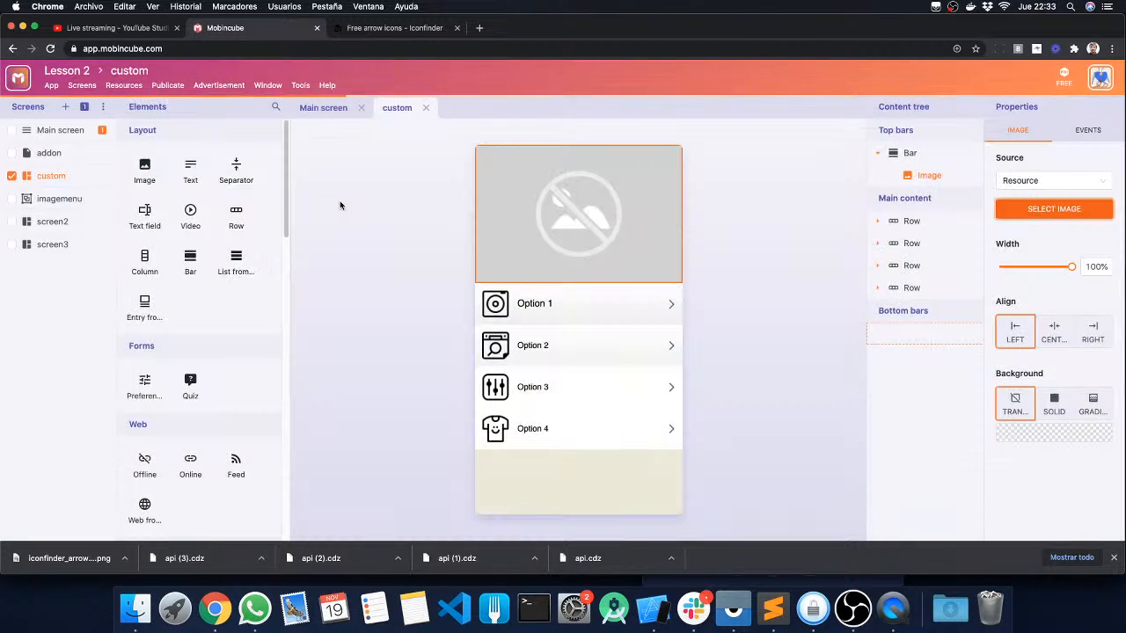
pyautogui.click(384, 309)
pyautogui.click(383, 310)
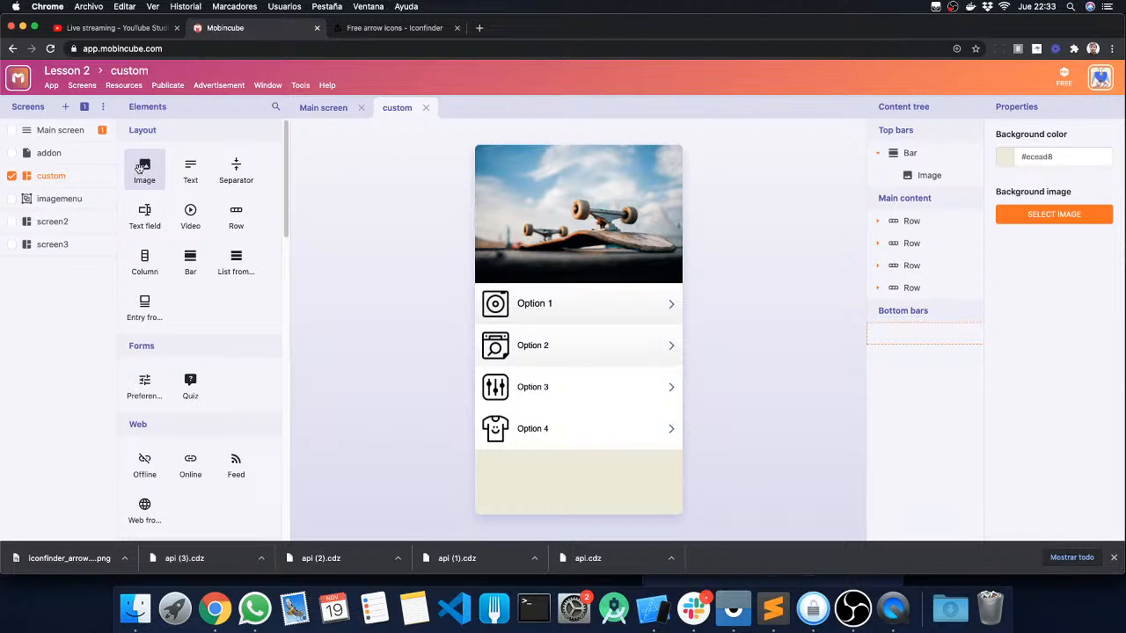
# Add an image below the Option 4 row, using the red skateboard on striped asphalt photo from an Unsplash search for "skateboard".
pyautogui.moveTo(144, 168); pyautogui.dragTo(578, 470)
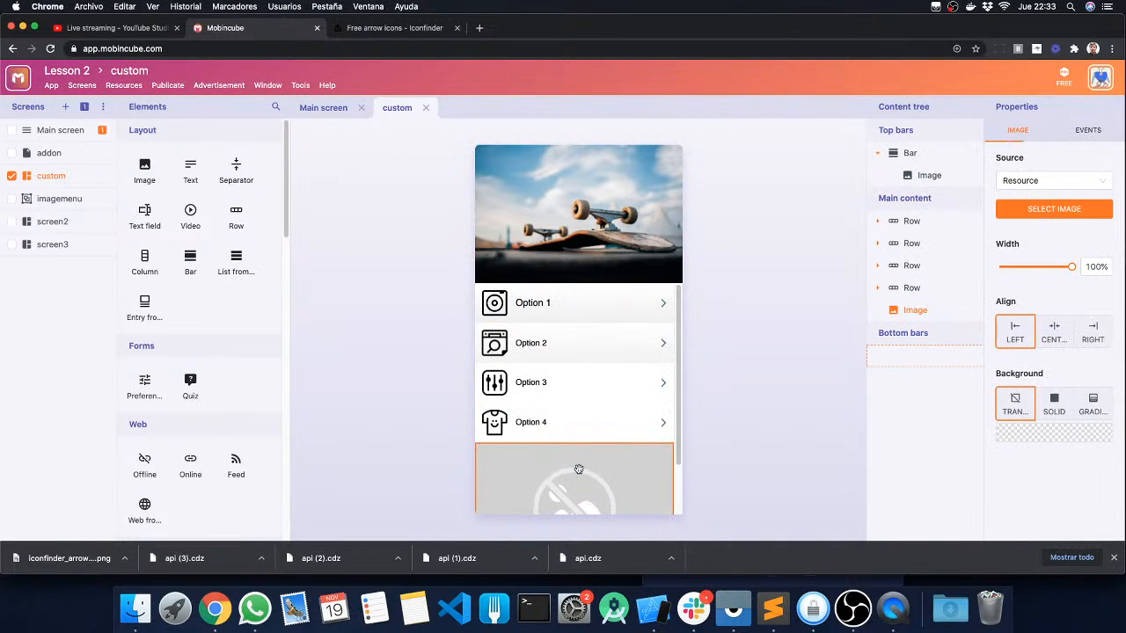
pyautogui.click(1045, 214)
pyautogui.click(158, 191)
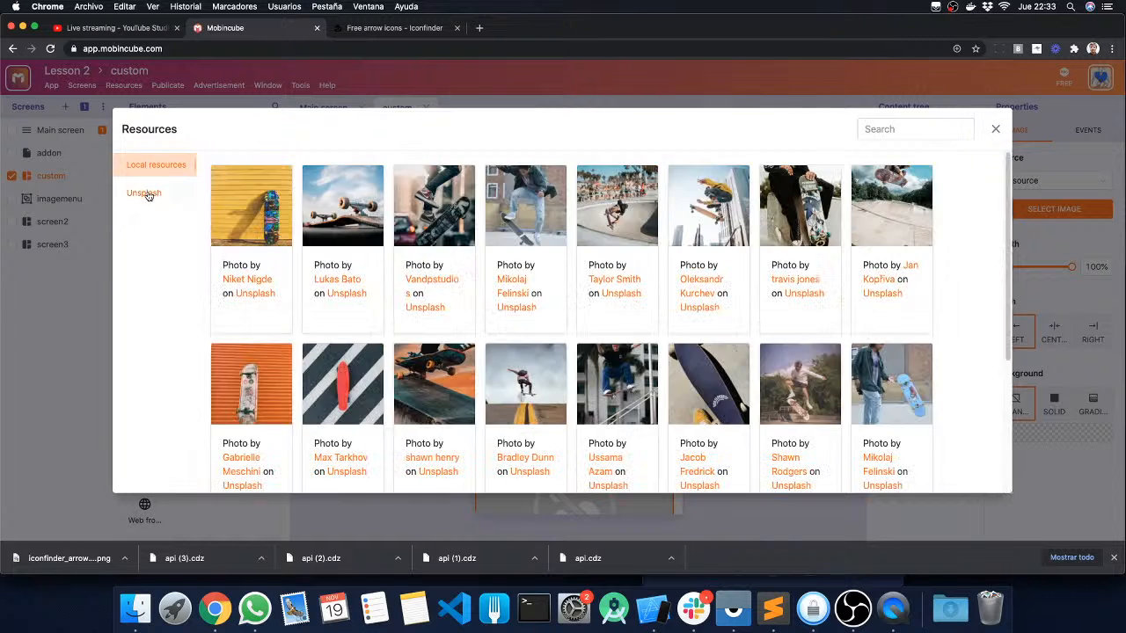
pyautogui.click(870, 130)
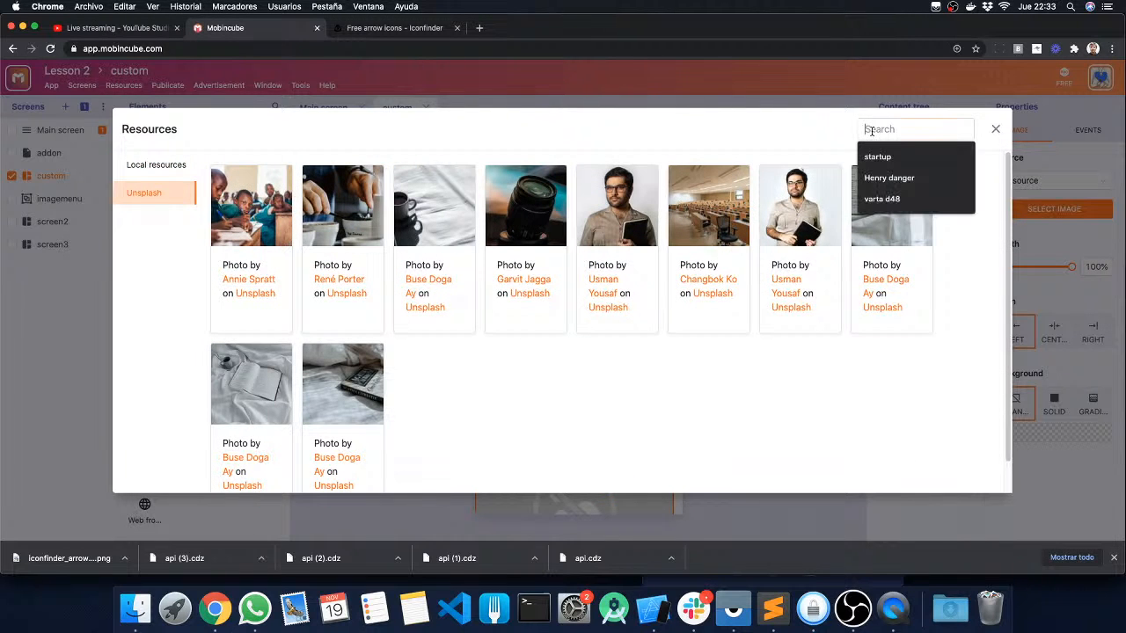
pyautogui.write('skateboard')
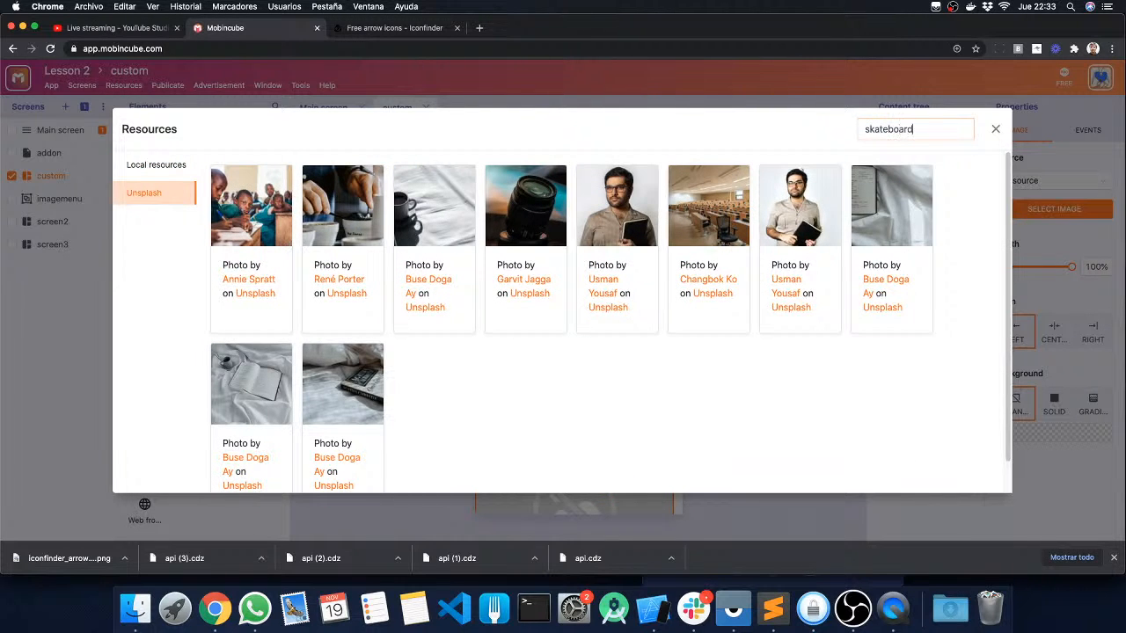
pyautogui.press('Return')
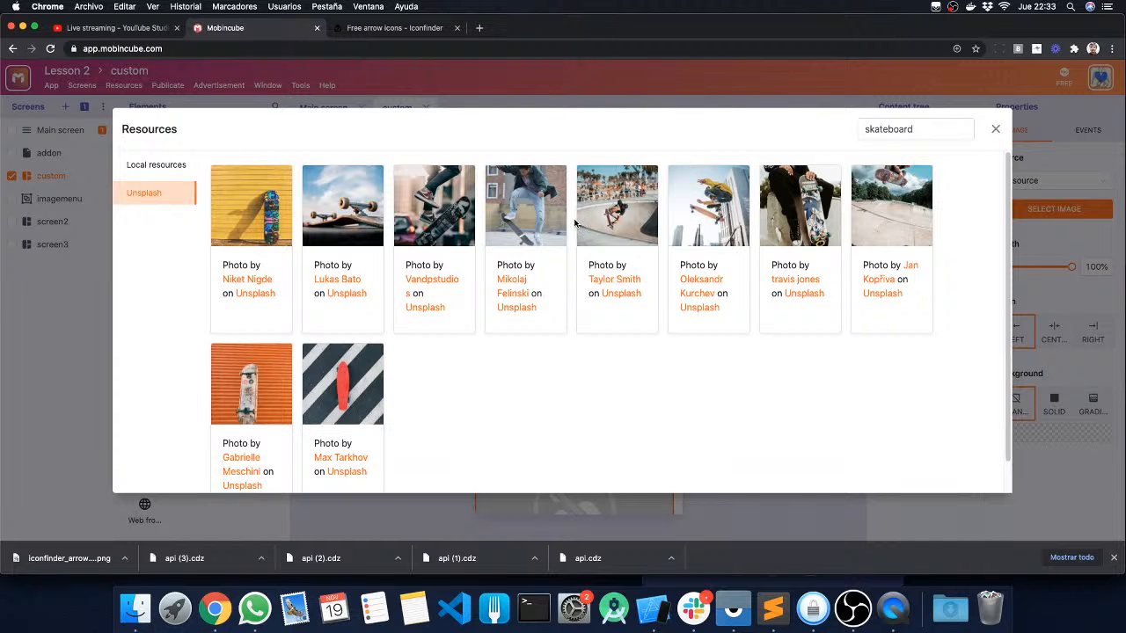
pyautogui.click(359, 382)
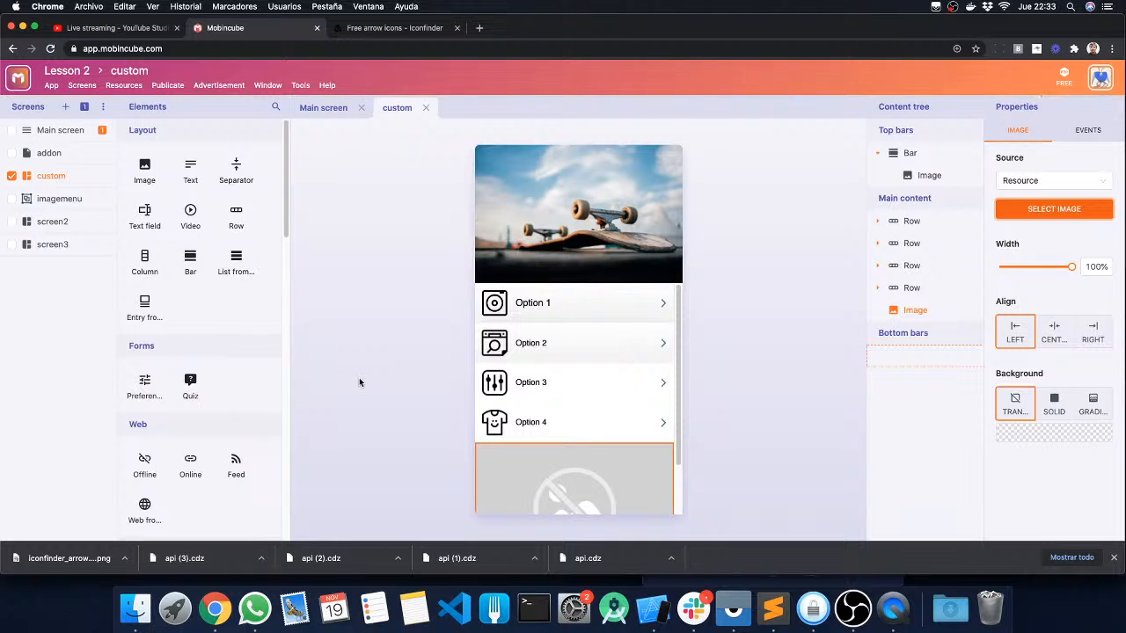
pyautogui.click(385, 358)
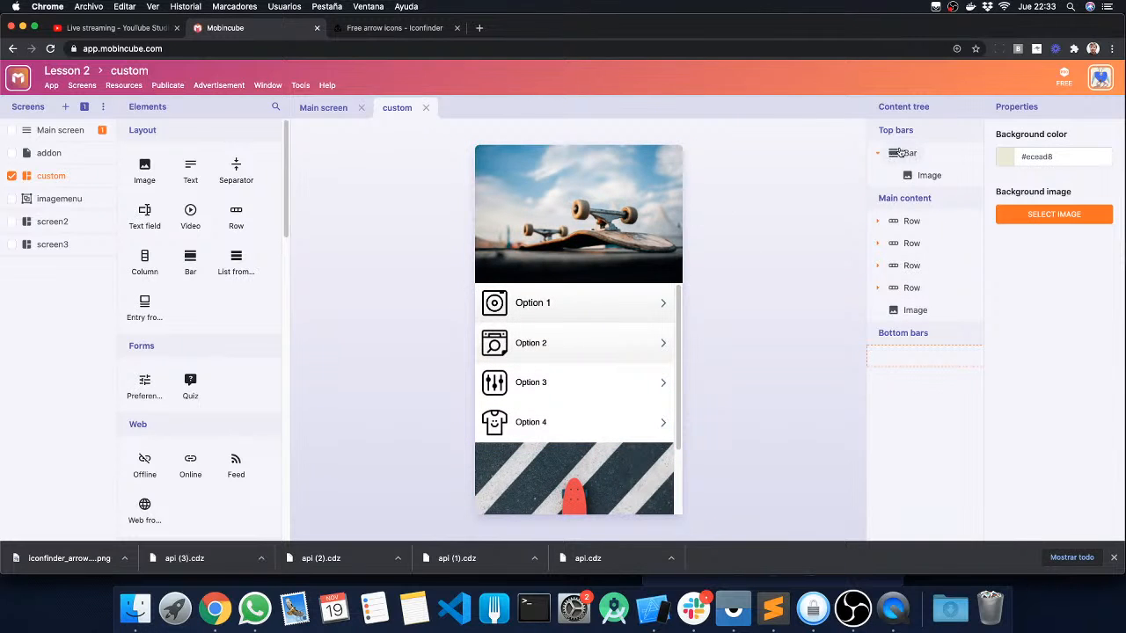
# Examine how the option rows and lower image scroll beneath the fixed top bar image in the custom screen preview.
pyautogui.scroll(-2, 599, 360)
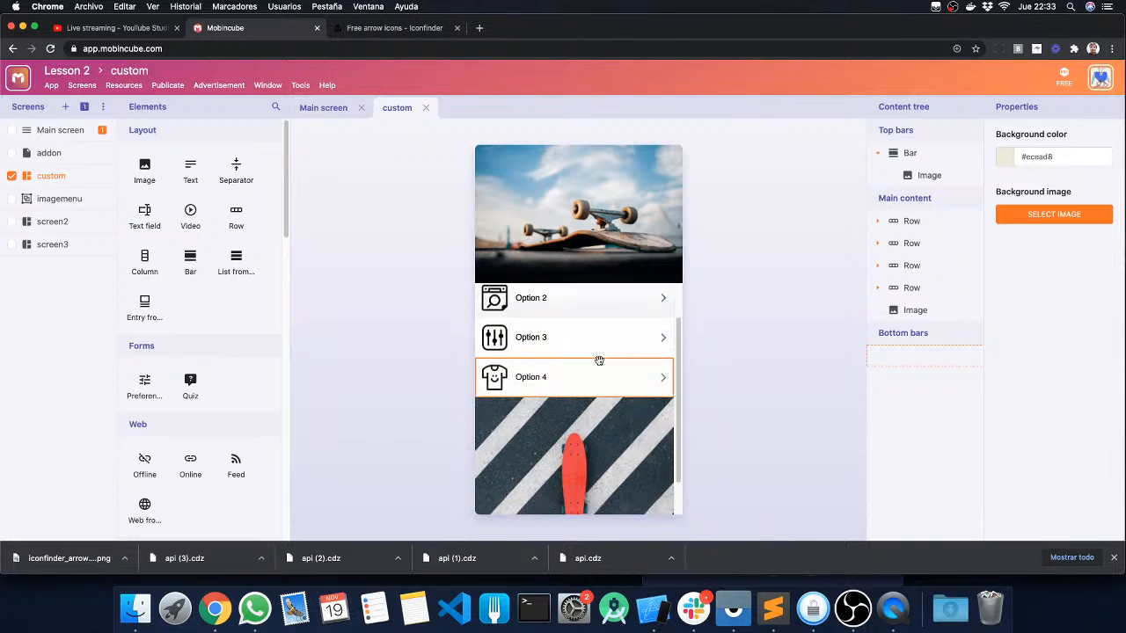
pyautogui.scroll(2, 599, 361)
pyautogui.scroll(-2, 598, 360)
pyautogui.scroll(2, 599, 360)
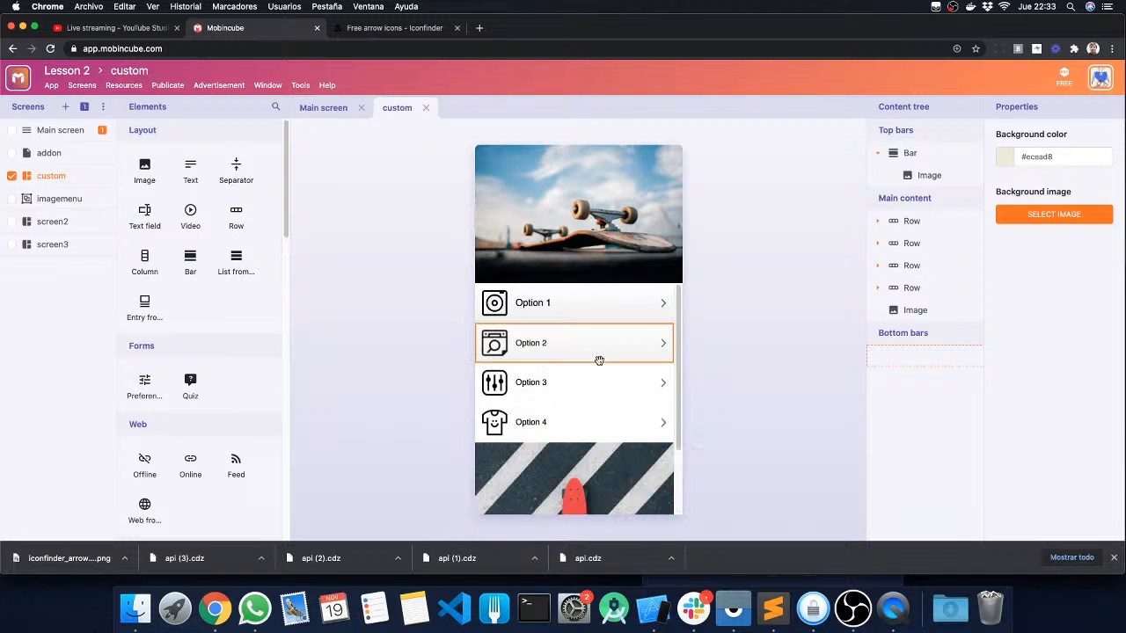
pyautogui.scroll(-2, 599, 360)
pyautogui.scroll(2, 599, 361)
pyautogui.scroll(-2, 599, 360)
pyautogui.scroll(2, 599, 360)
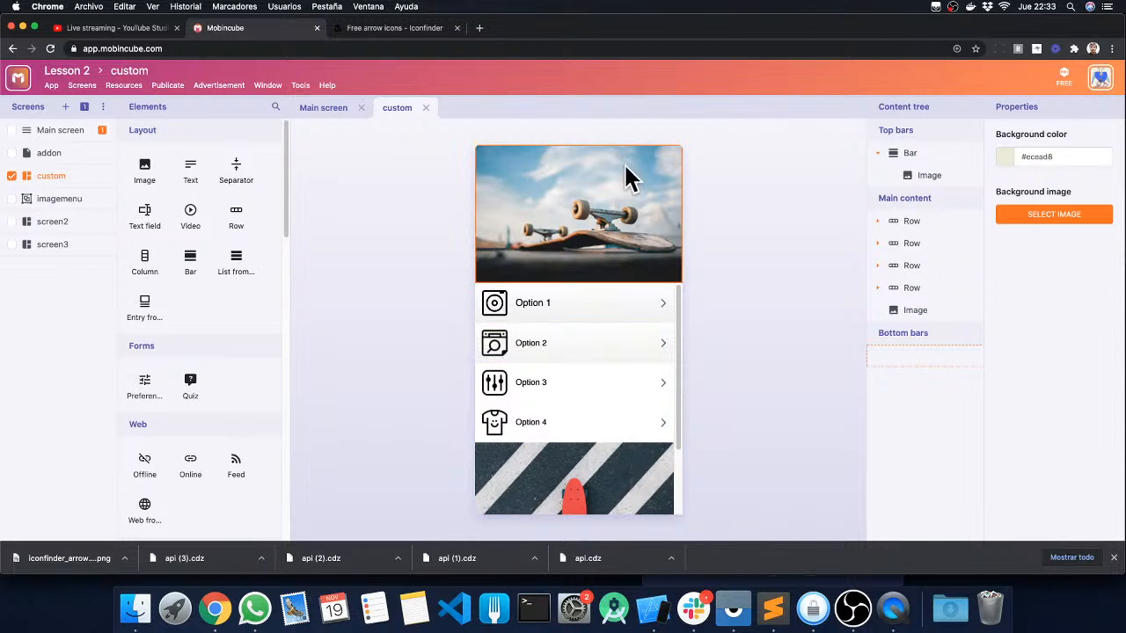
pyautogui.scroll(-2, 644, 369)
pyautogui.scroll(2, 645, 369)
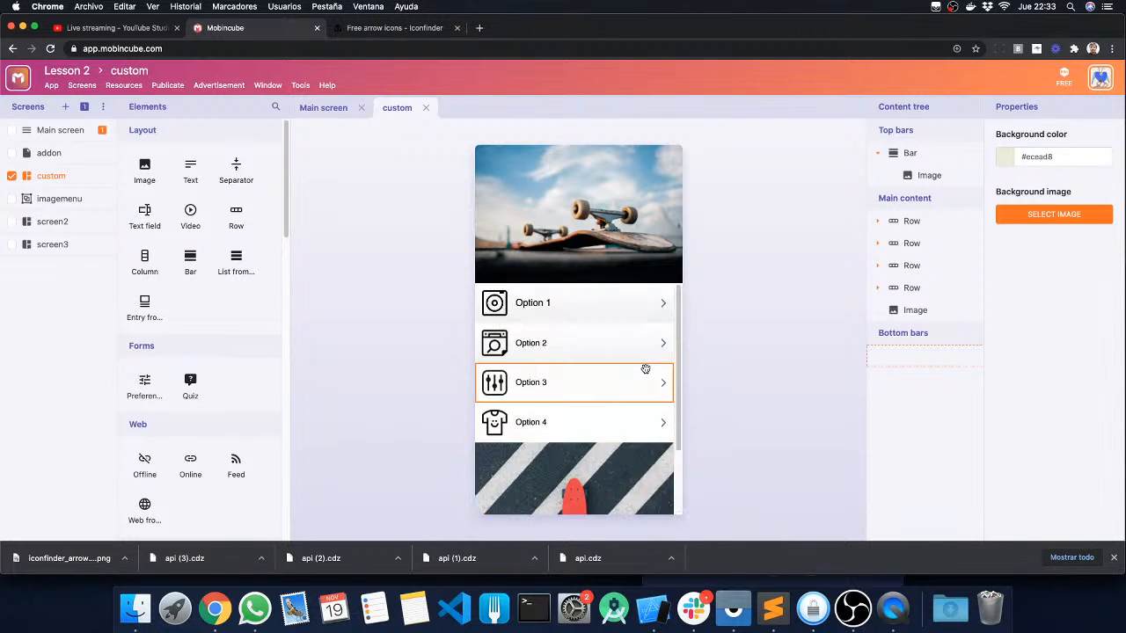
pyautogui.scroll(-2, 645, 369)
pyautogui.scroll(2, 645, 370)
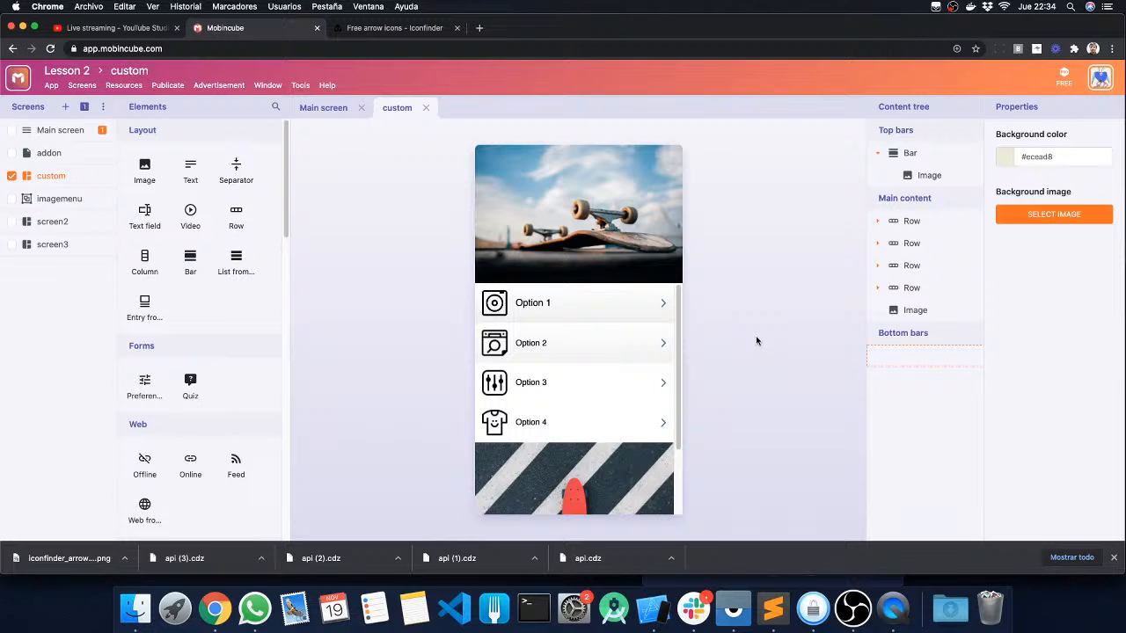
# Open the addon screen and add an Elegance menu to its empty main content.
pyautogui.click(49, 153)
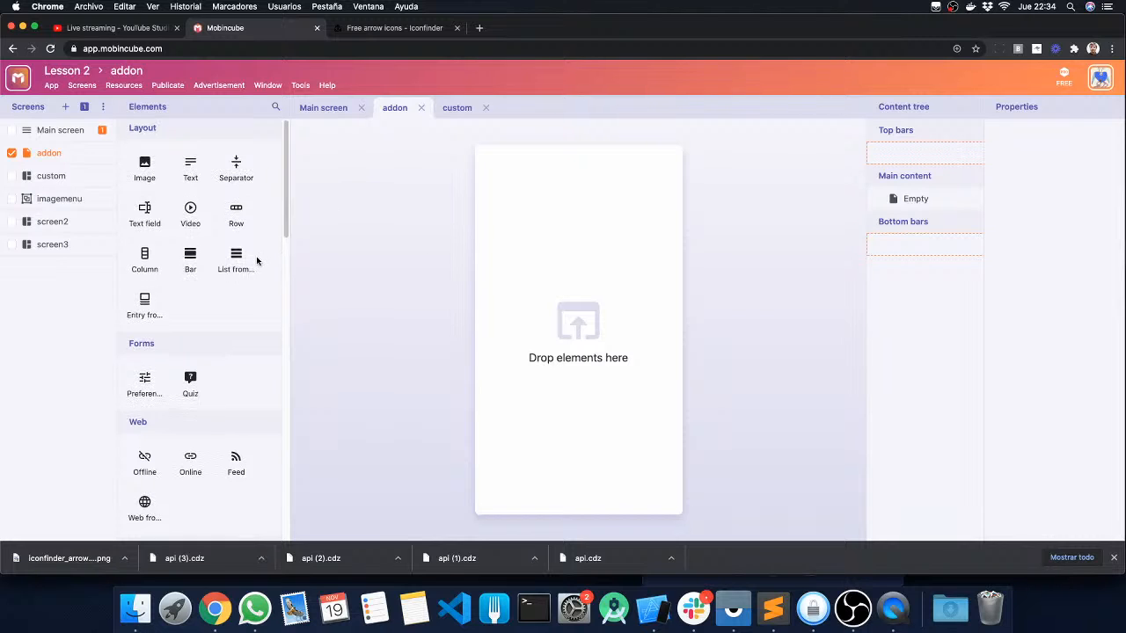
pyautogui.scroll(-5, 207, 284)
pyautogui.scroll(-5, 207, 283)
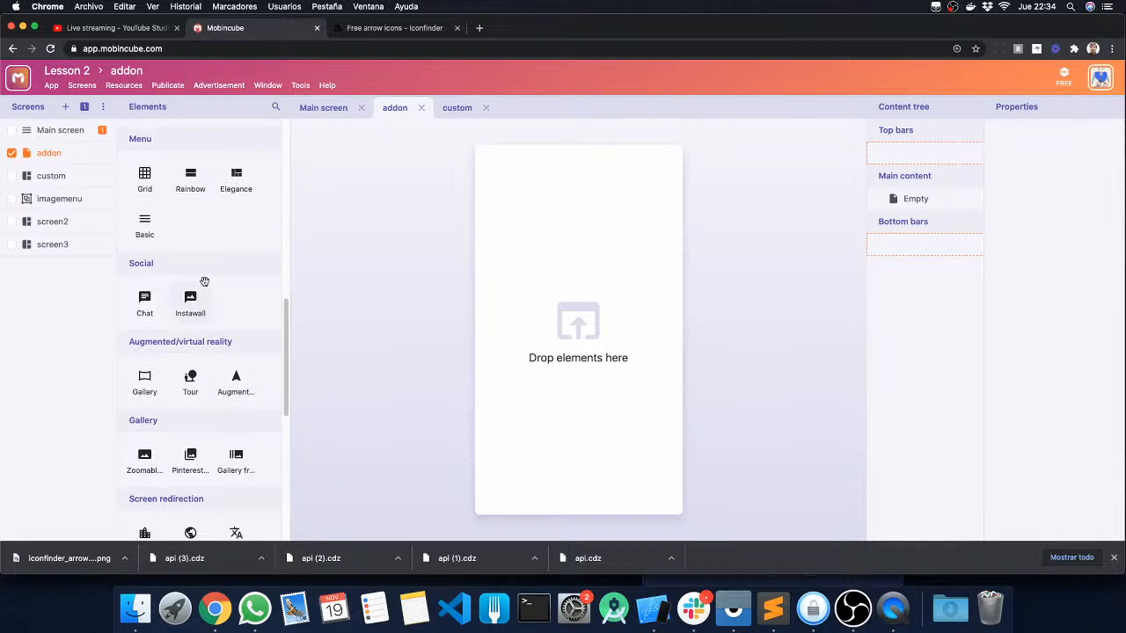
pyautogui.scroll(1, 206, 283)
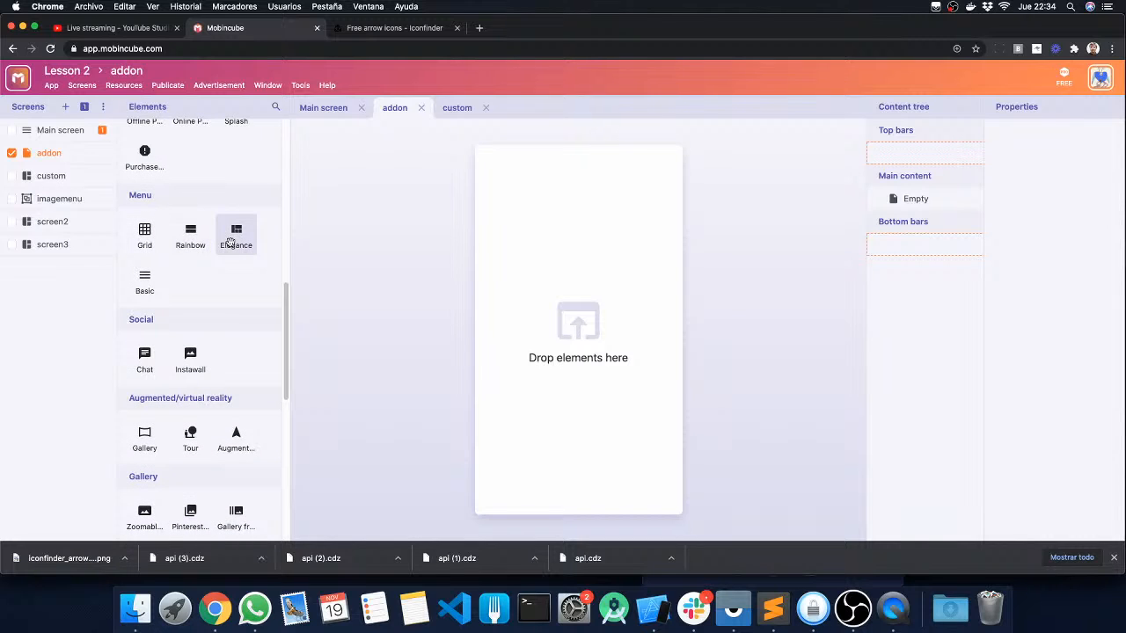
pyautogui.moveTo(235, 230); pyautogui.dragTo(593, 258)
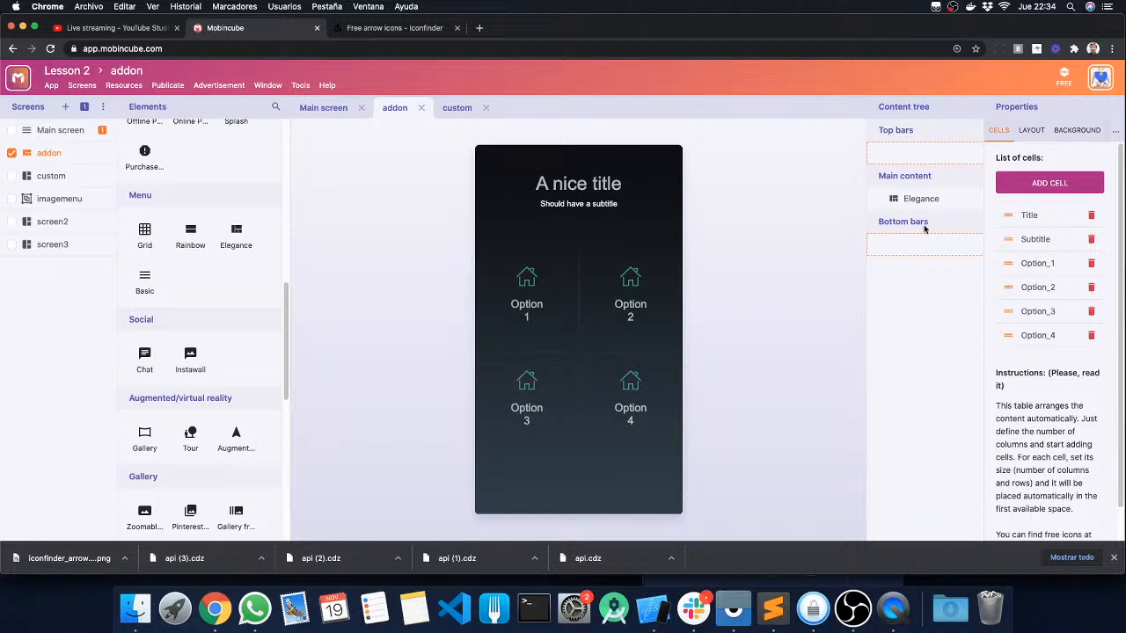
# Set the cell title text of the Elegance menu's Title cell to "Main menu".
pyautogui.click(1029, 215)
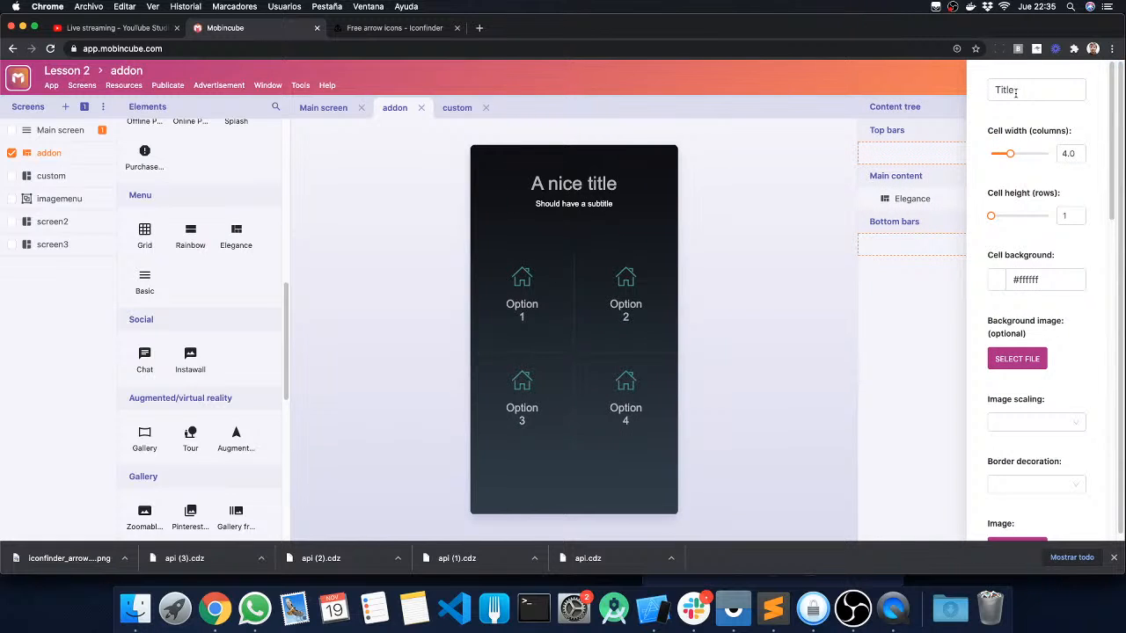
pyautogui.scroll(-5, 1052, 151)
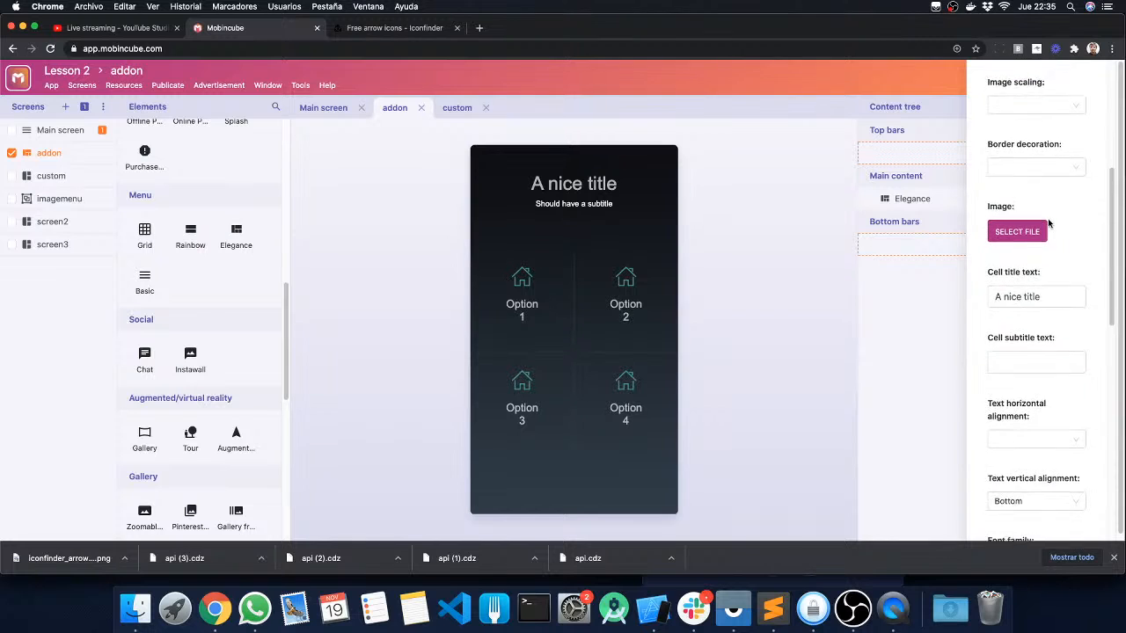
pyautogui.scroll(-8, 1045, 255)
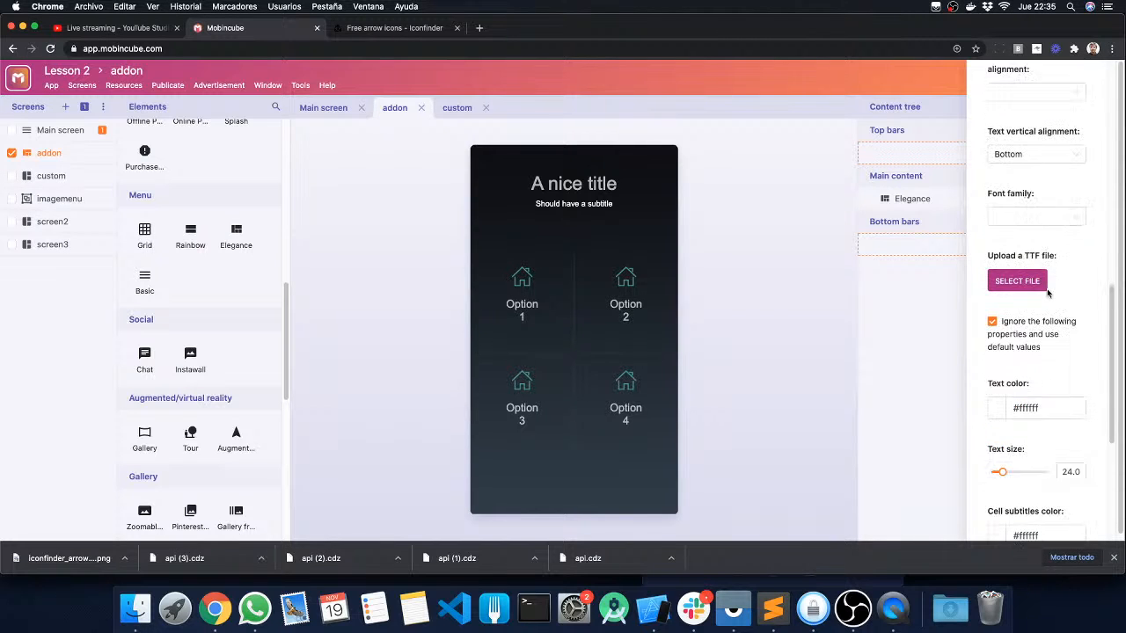
pyautogui.scroll(-3, 1048, 295)
pyautogui.scroll(12, 1048, 293)
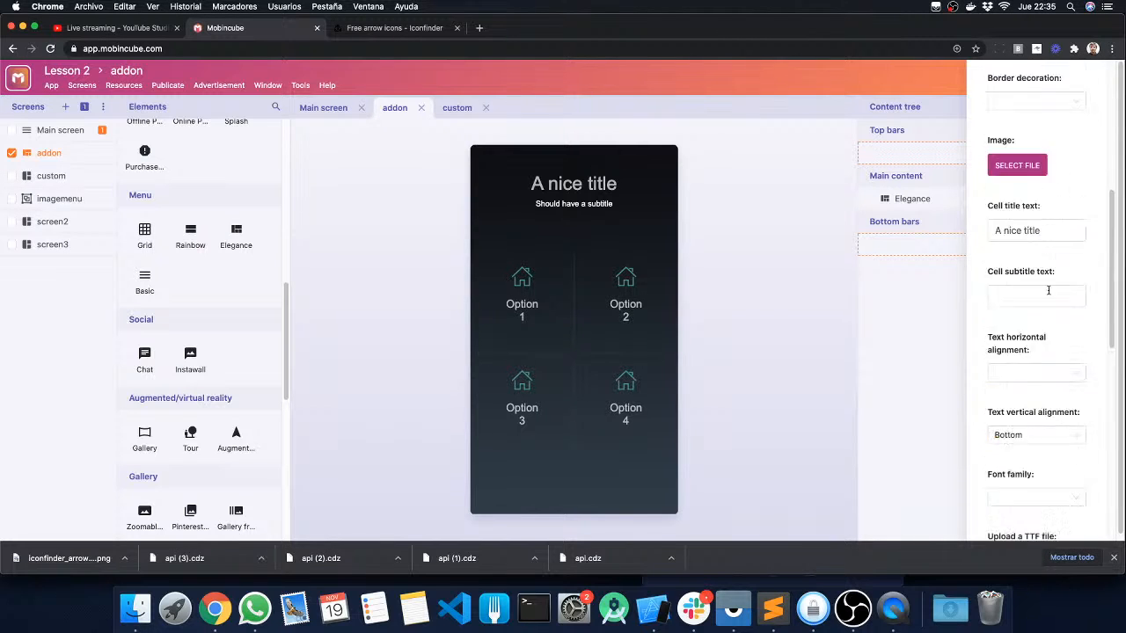
pyautogui.scroll(-3, 1047, 291)
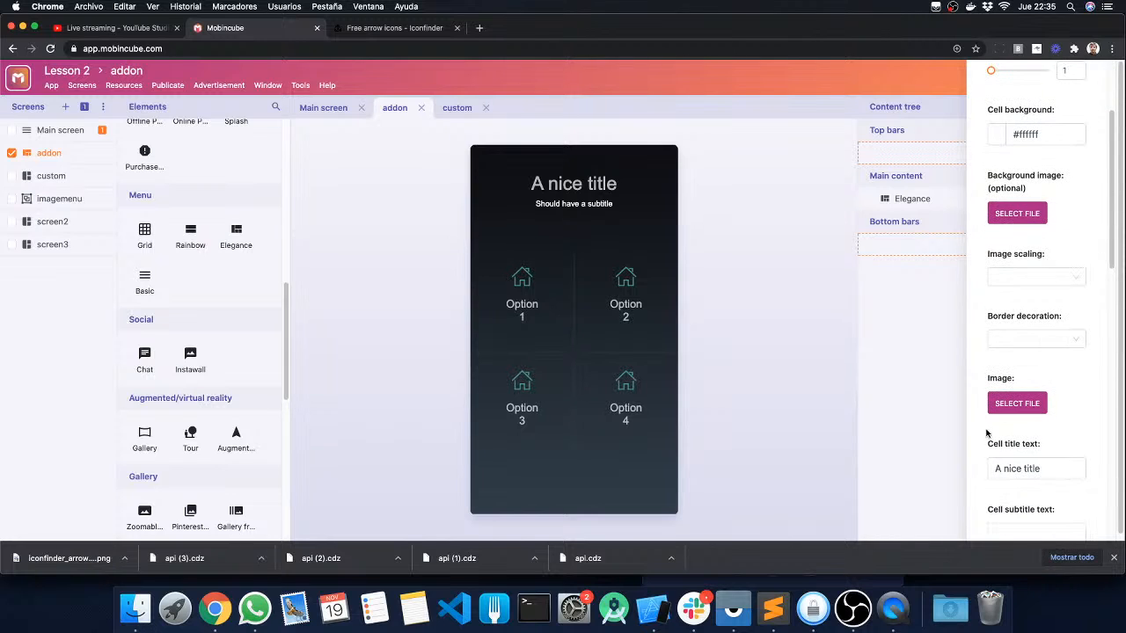
pyautogui.moveTo(1045, 466); pyautogui.dragTo(989, 467)
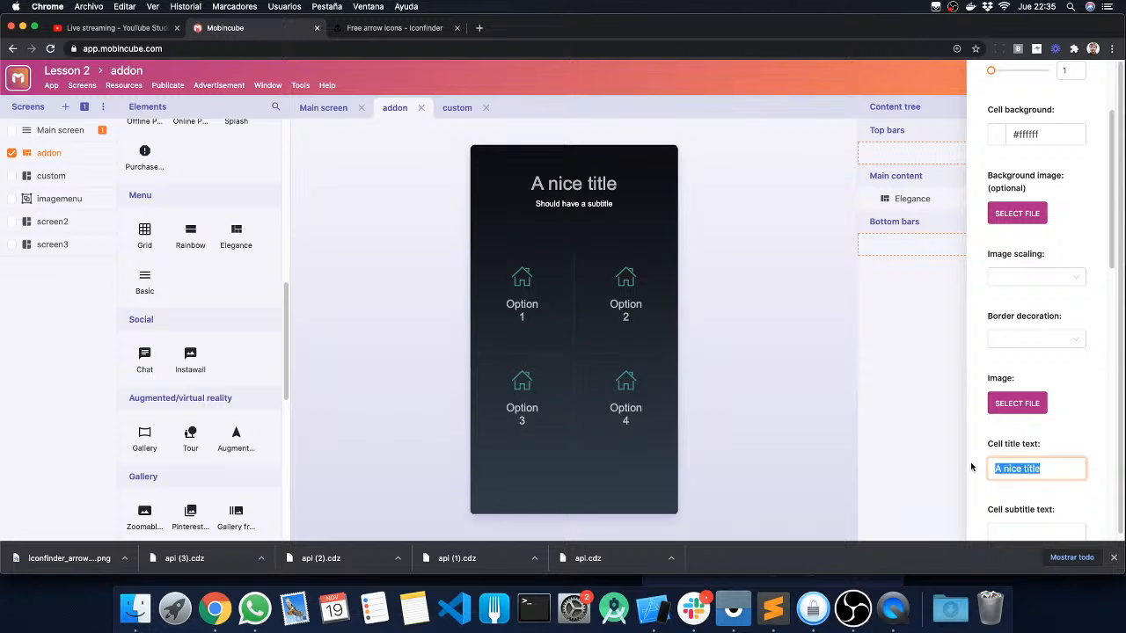
pyautogui.write('Main menu')
pyautogui.press('Return')
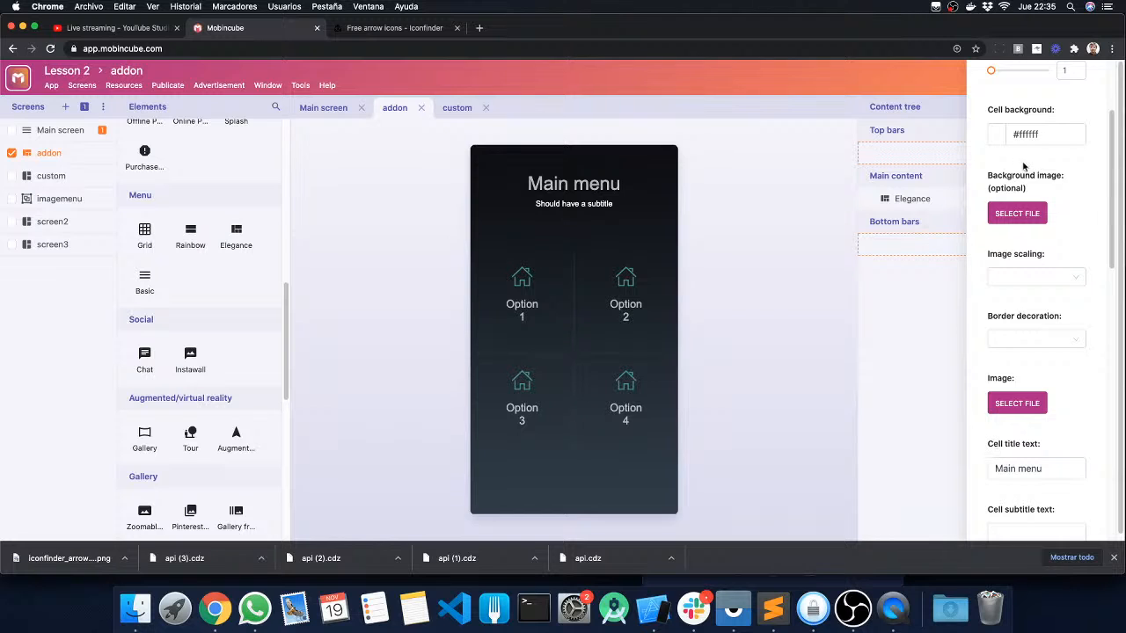
pyautogui.scroll(3, 1025, 318)
pyautogui.click(911, 339)
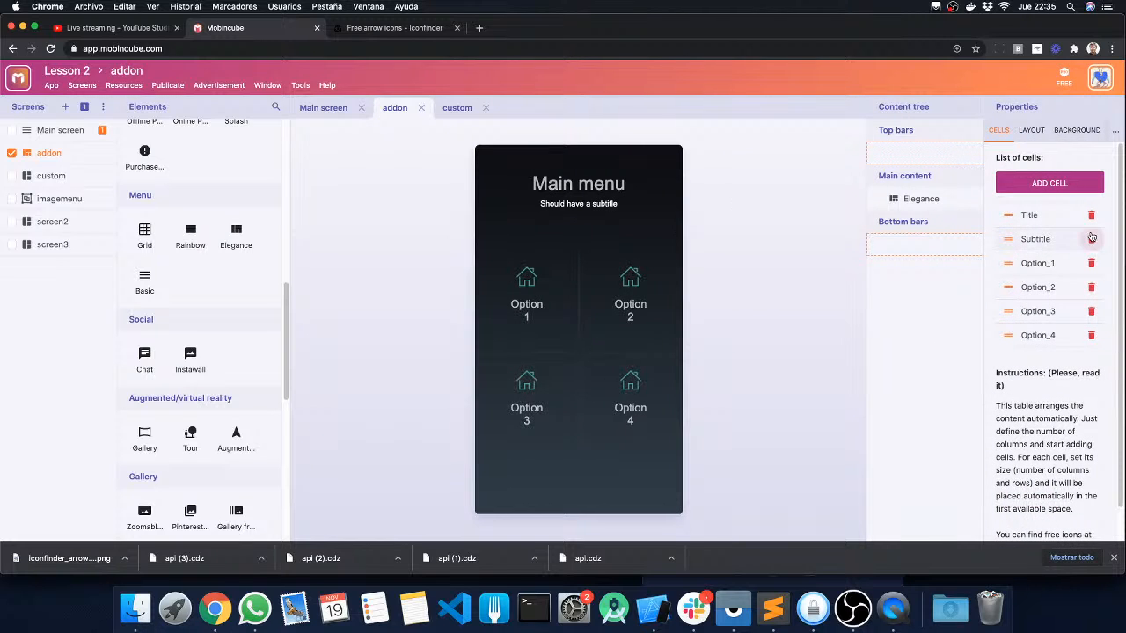
# Set the cell title text of the Elegance menu's Subtitle cell to "Select an option".
pyautogui.click(1047, 240)
pyautogui.scroll(-3, 1007, 324)
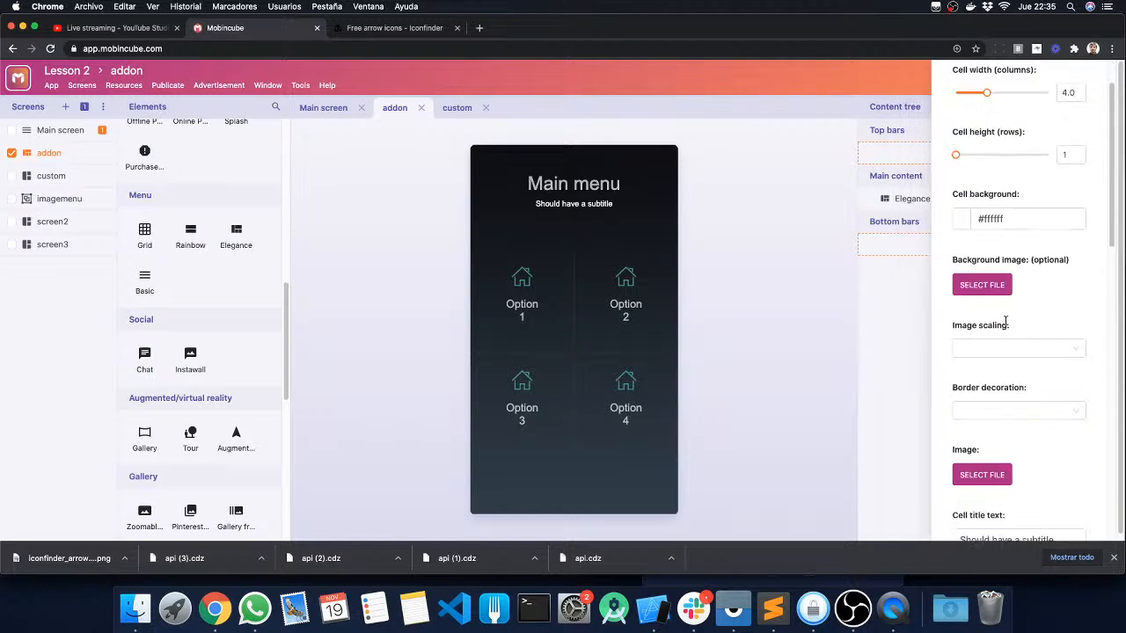
pyautogui.click(1011, 468)
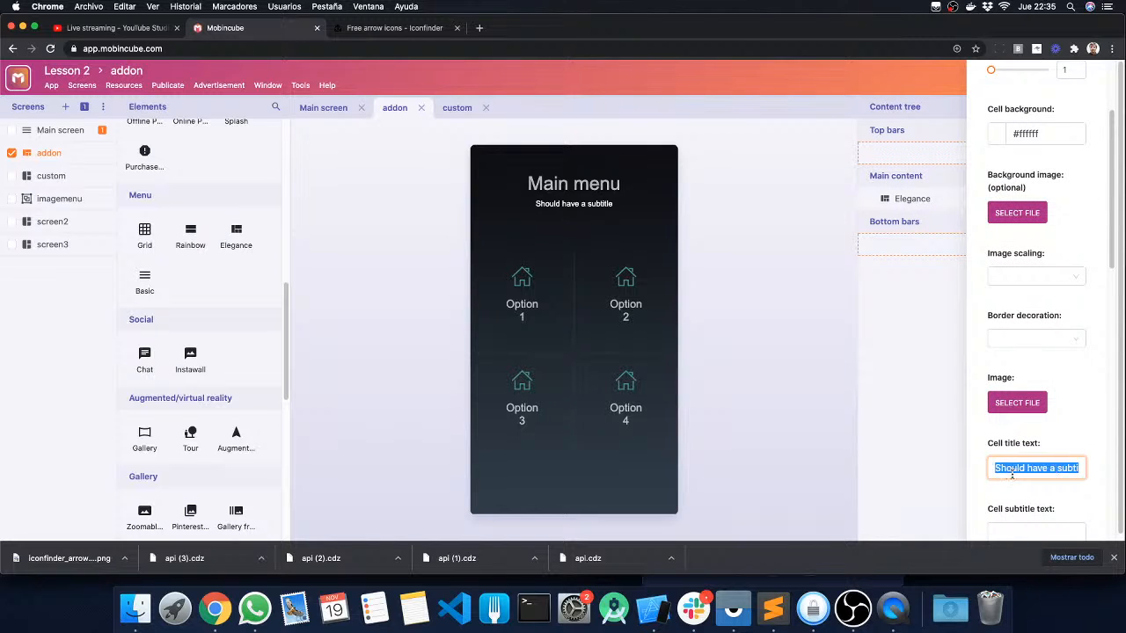
pyautogui.write('Select an option')
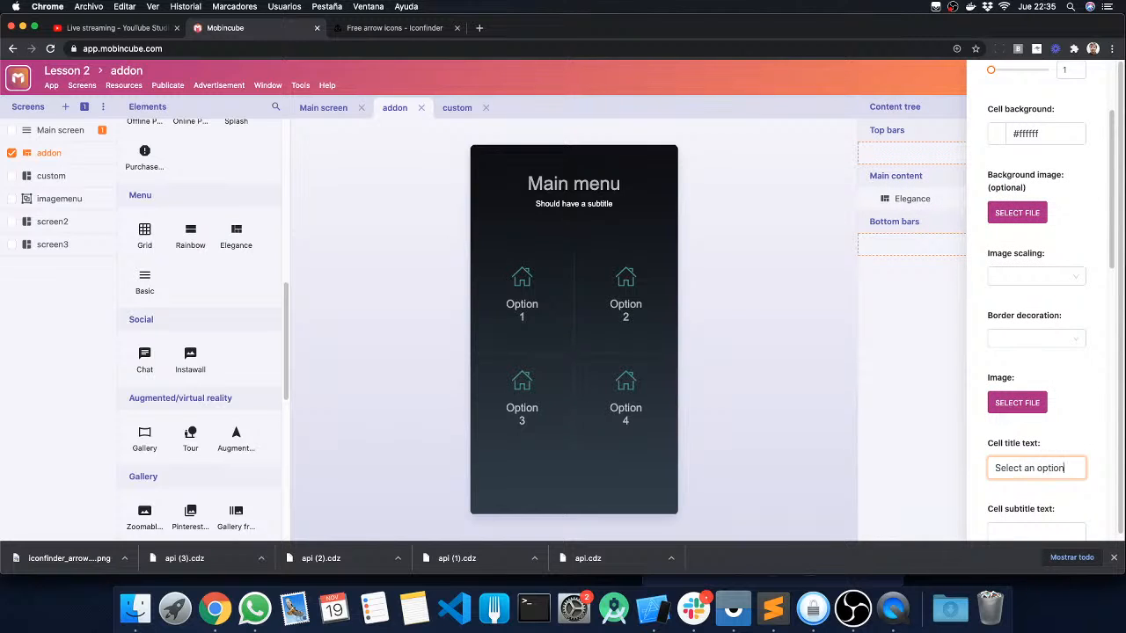
pyautogui.press('Return')
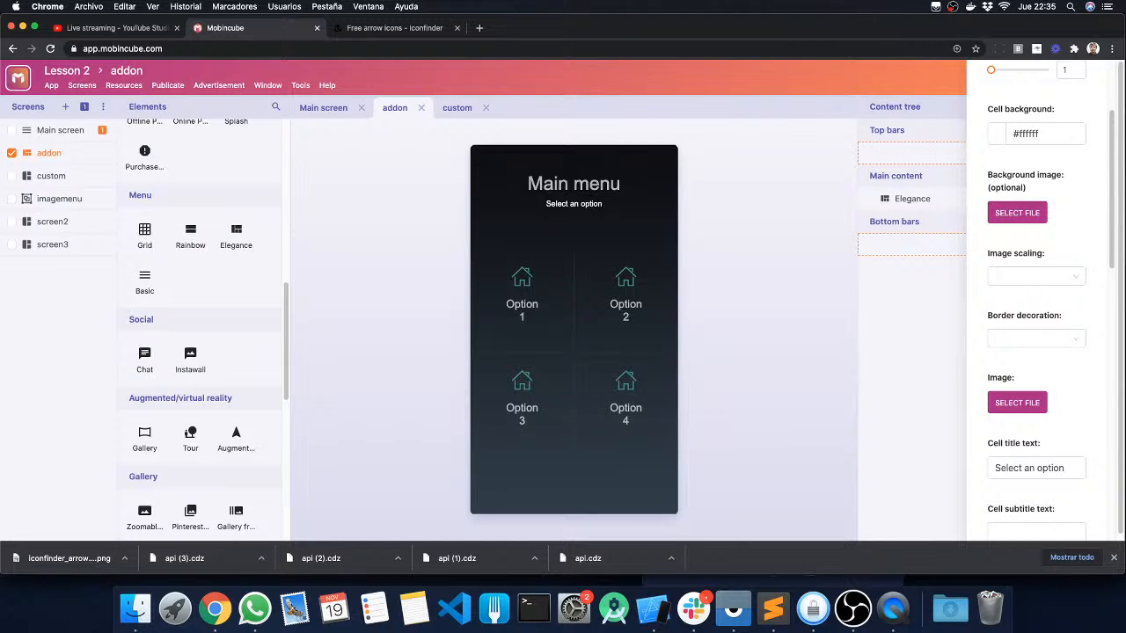
pyautogui.click(935, 355)
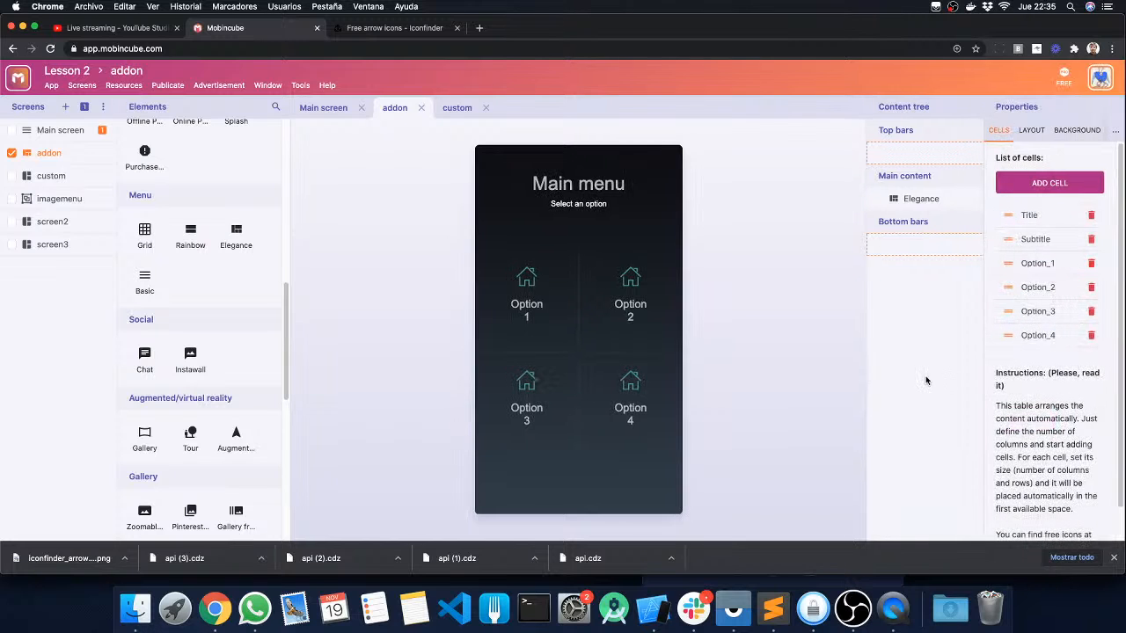
# Review the Option_1 cell's settings, including its size, background, border, image, title text, alignment, font and colours.
pyautogui.click(1029, 263)
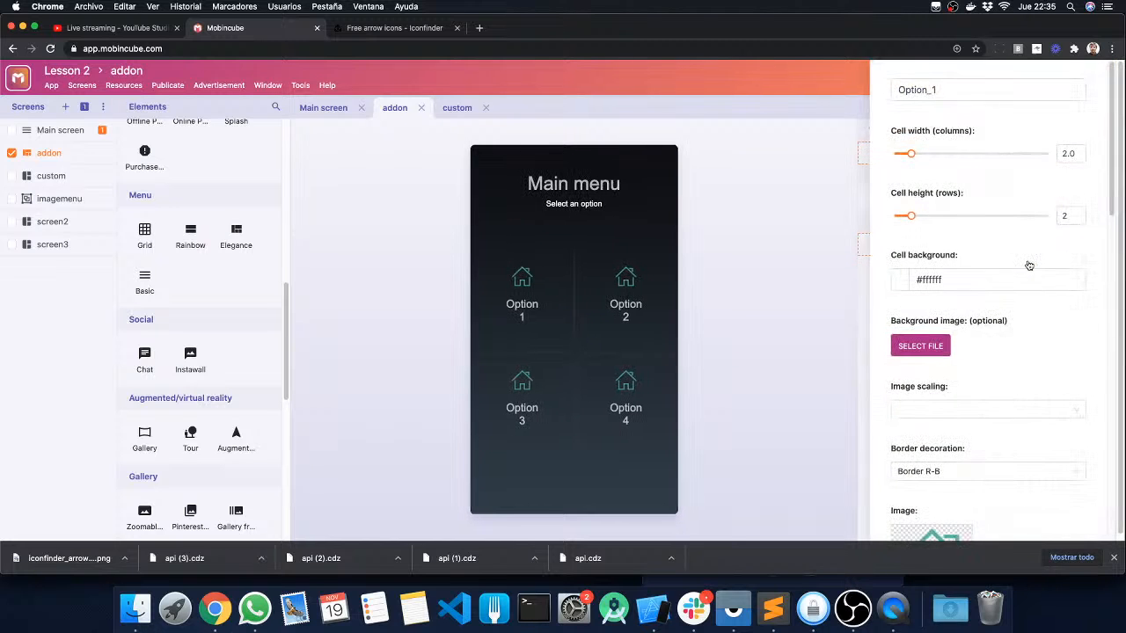
pyautogui.scroll(-4, 996, 356)
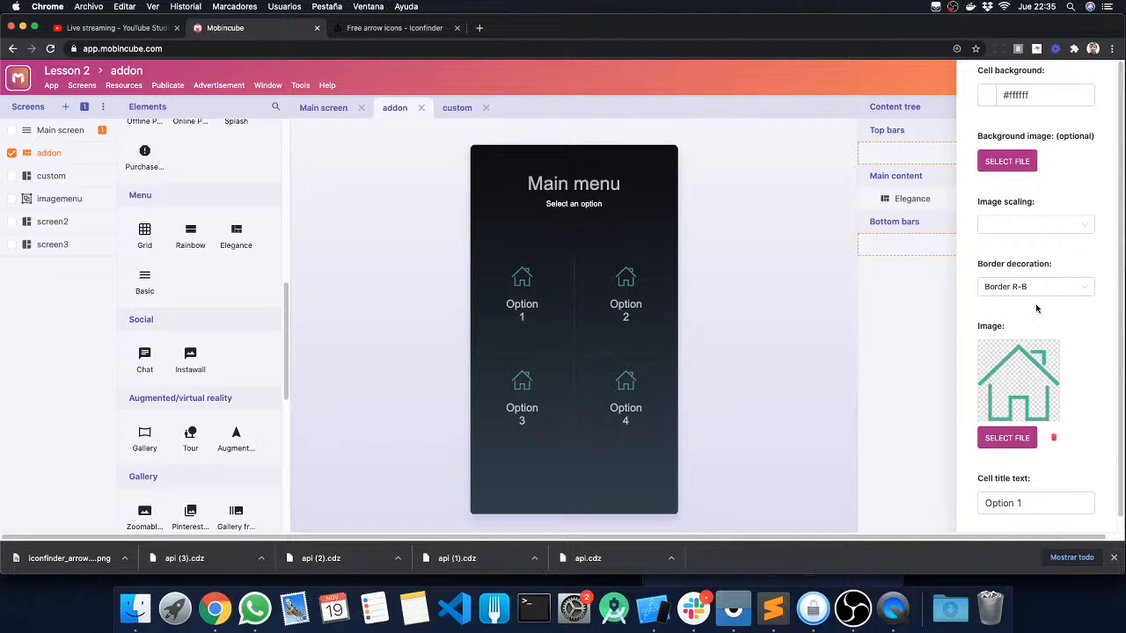
pyautogui.click(902, 346)
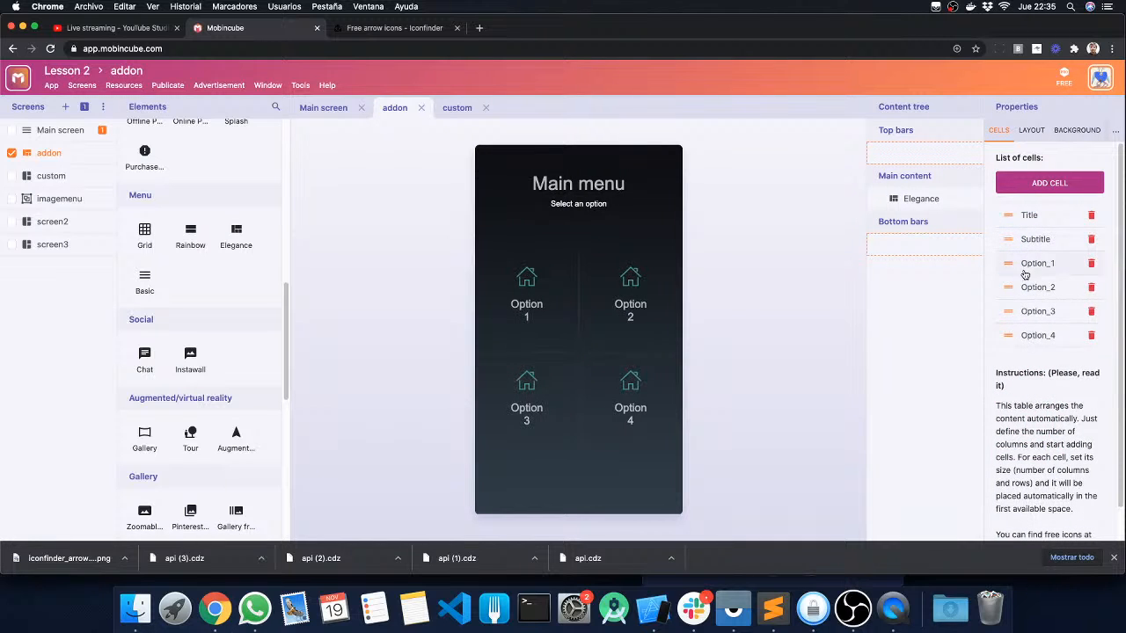
pyautogui.click(1025, 264)
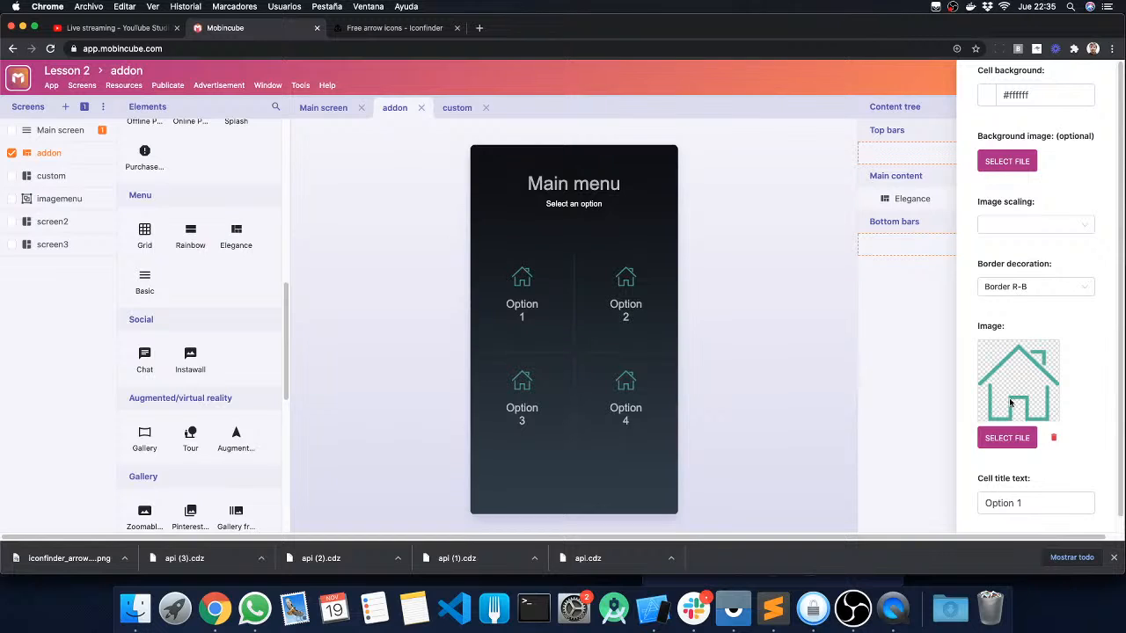
pyautogui.scroll(-2, 1012, 421)
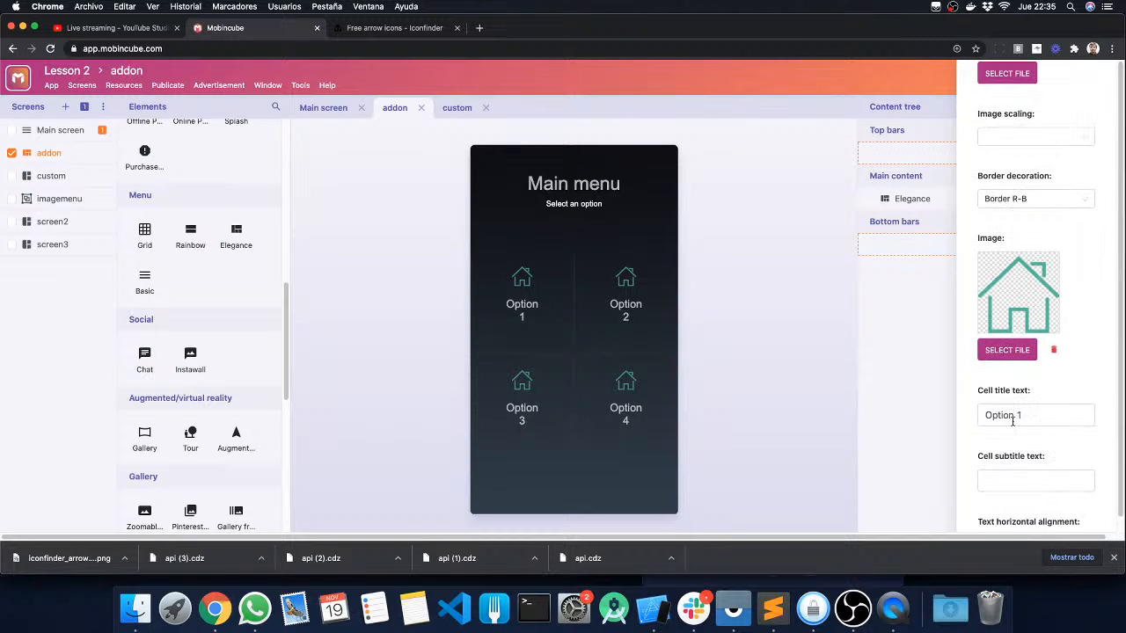
pyautogui.scroll(6, 1028, 402)
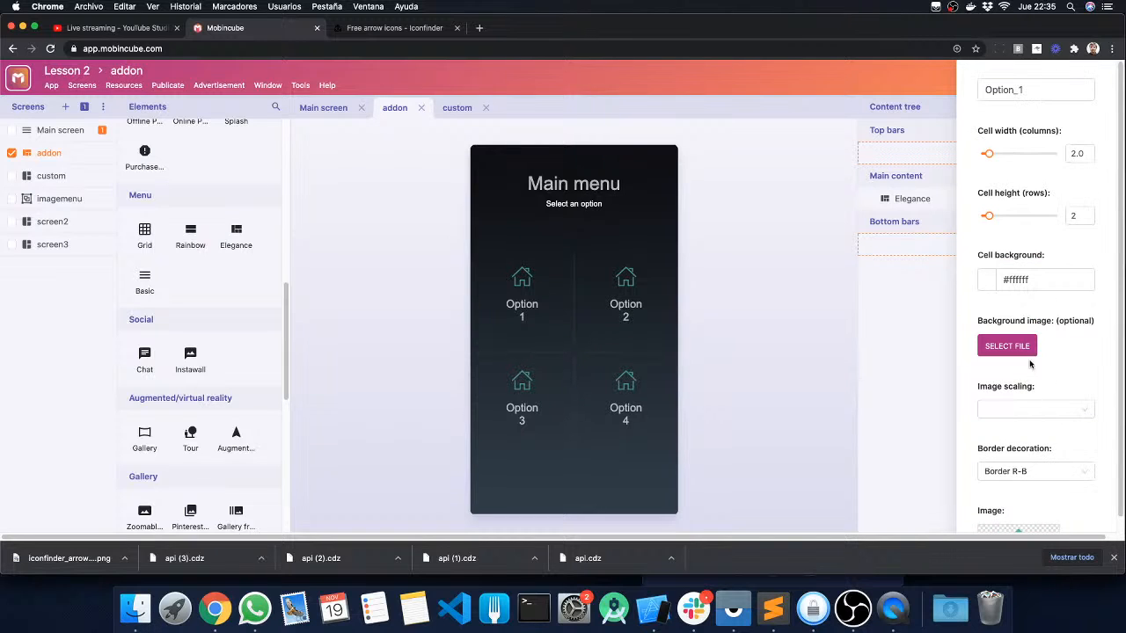
pyautogui.scroll(-1, 1030, 239)
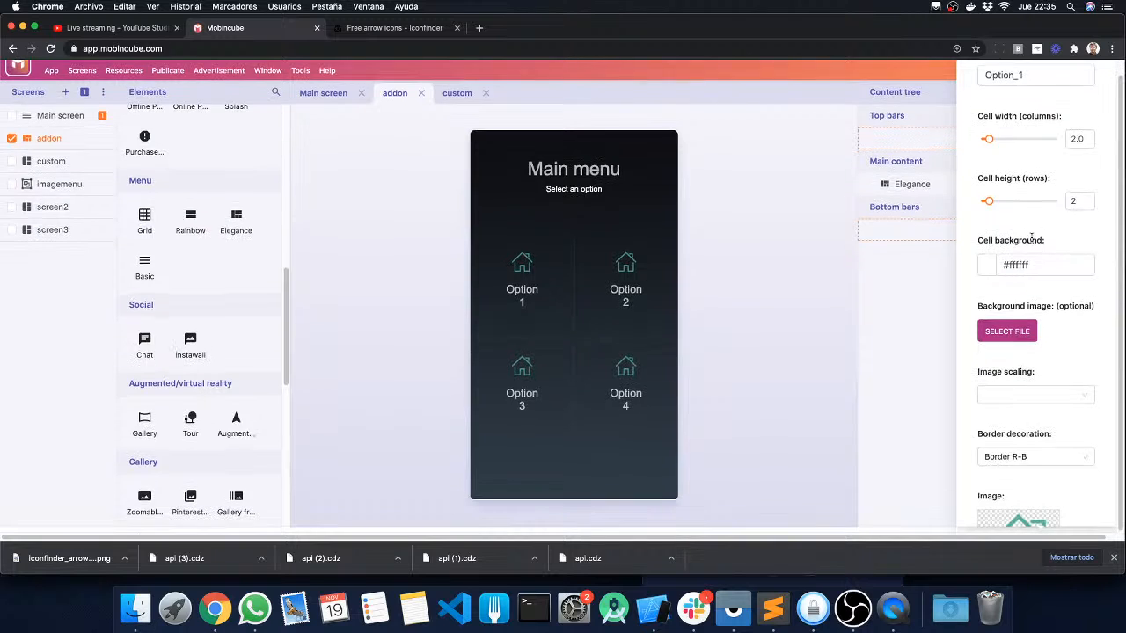
pyautogui.scroll(-10, 1029, 349)
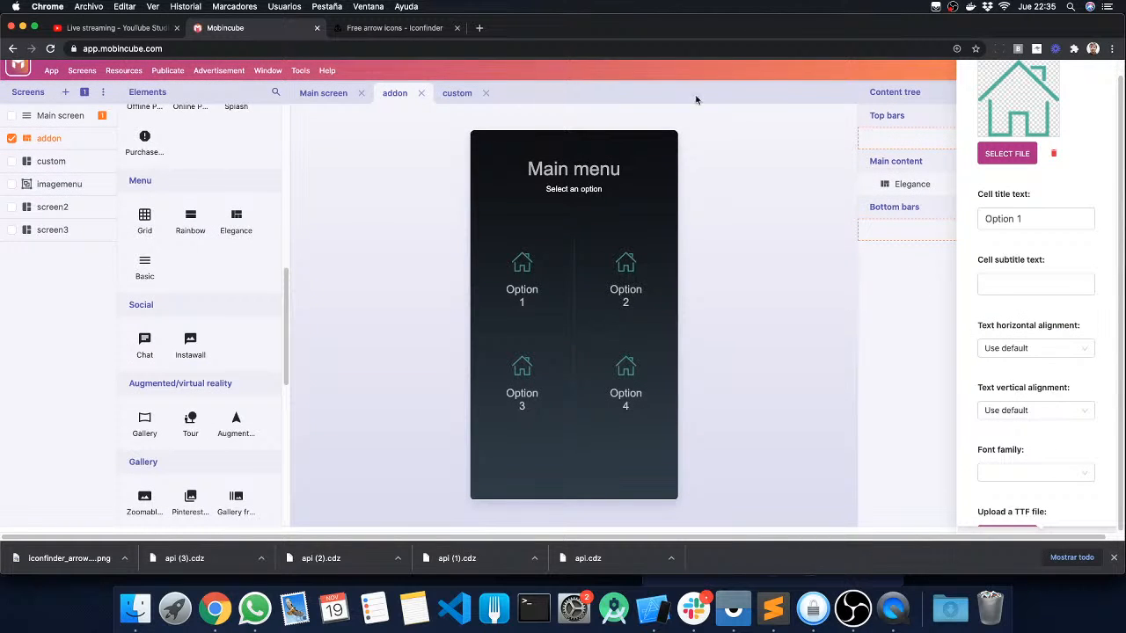
pyautogui.scroll(-7, 1062, 343)
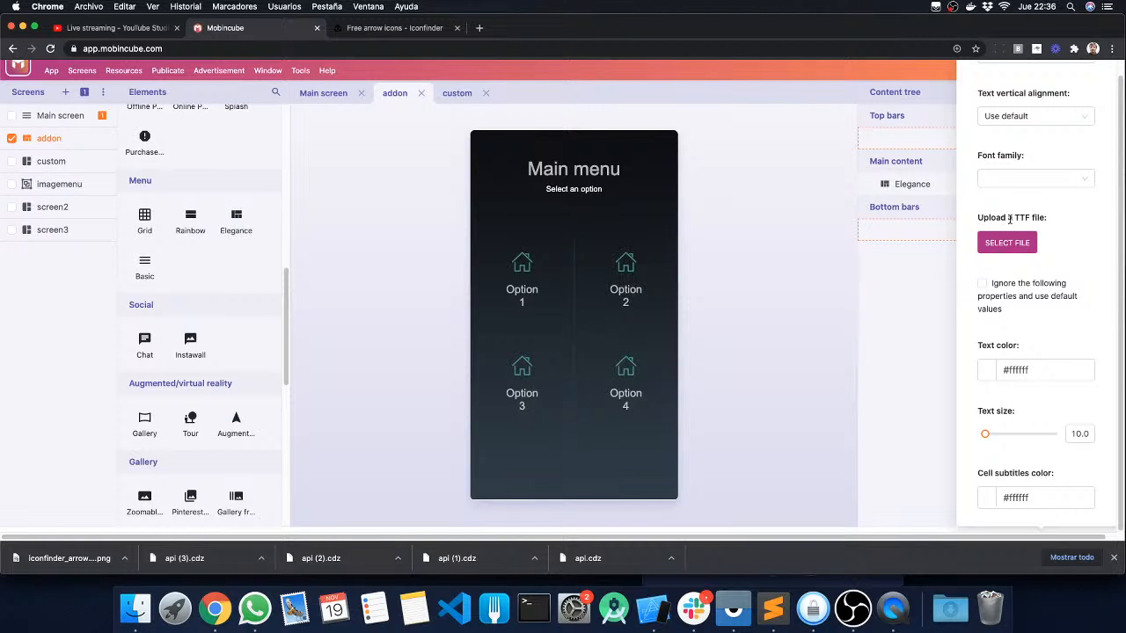
pyautogui.scroll(10, 1022, 241)
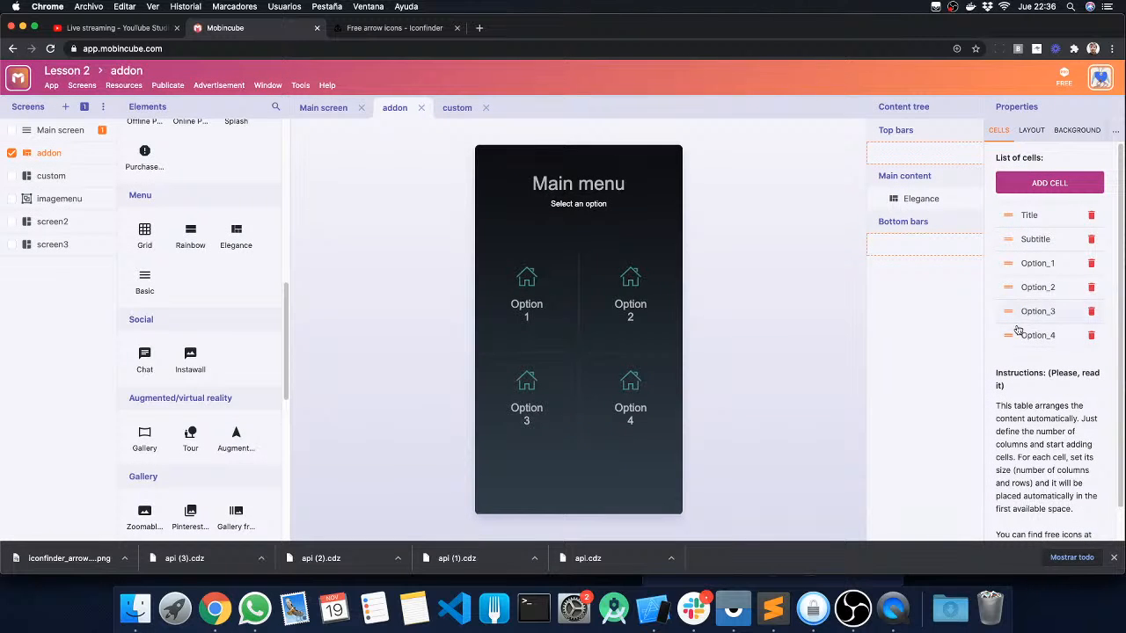
# Review the layout and background settings of the Elegance menu on the addon screen.
pyautogui.click(1032, 130)
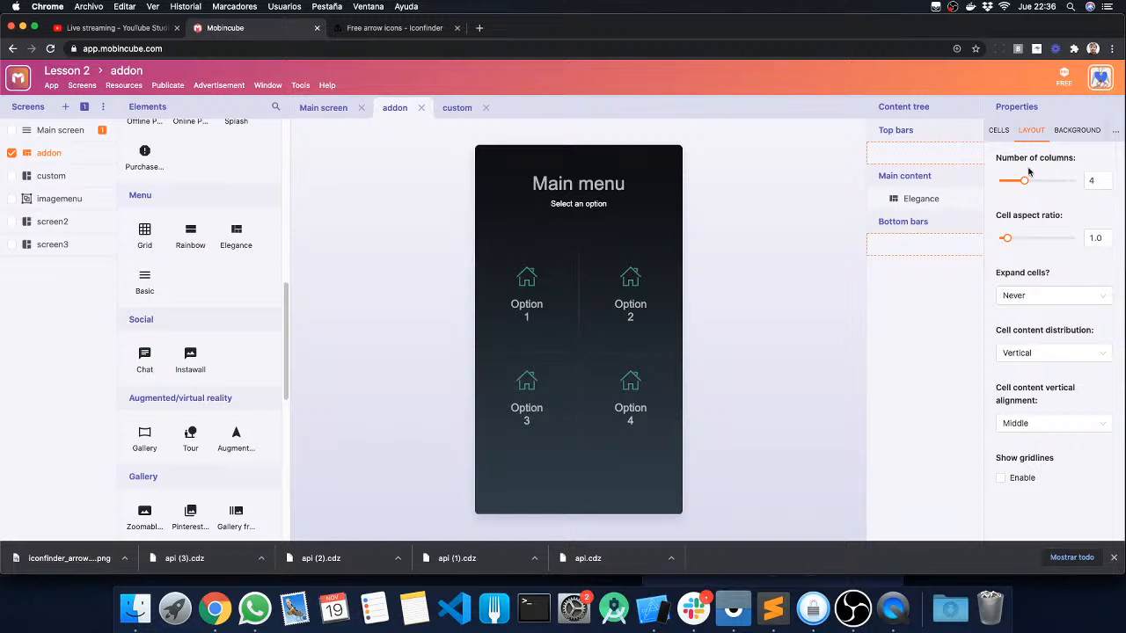
pyautogui.moveTo(1032, 185)
pyautogui.click(1077, 130)
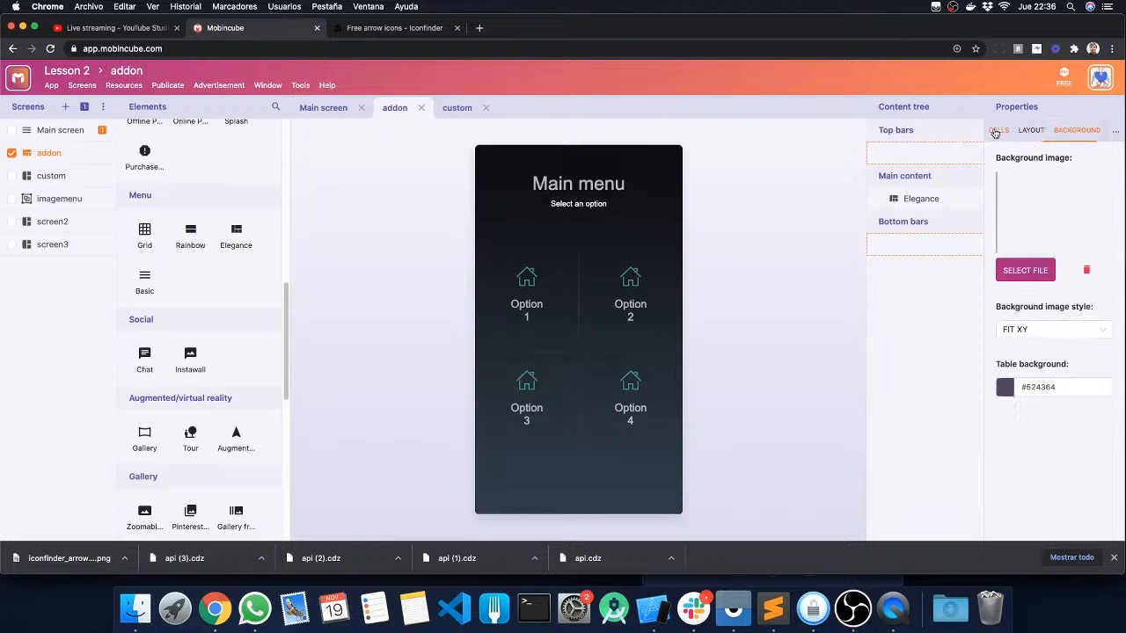
pyautogui.click(997, 132)
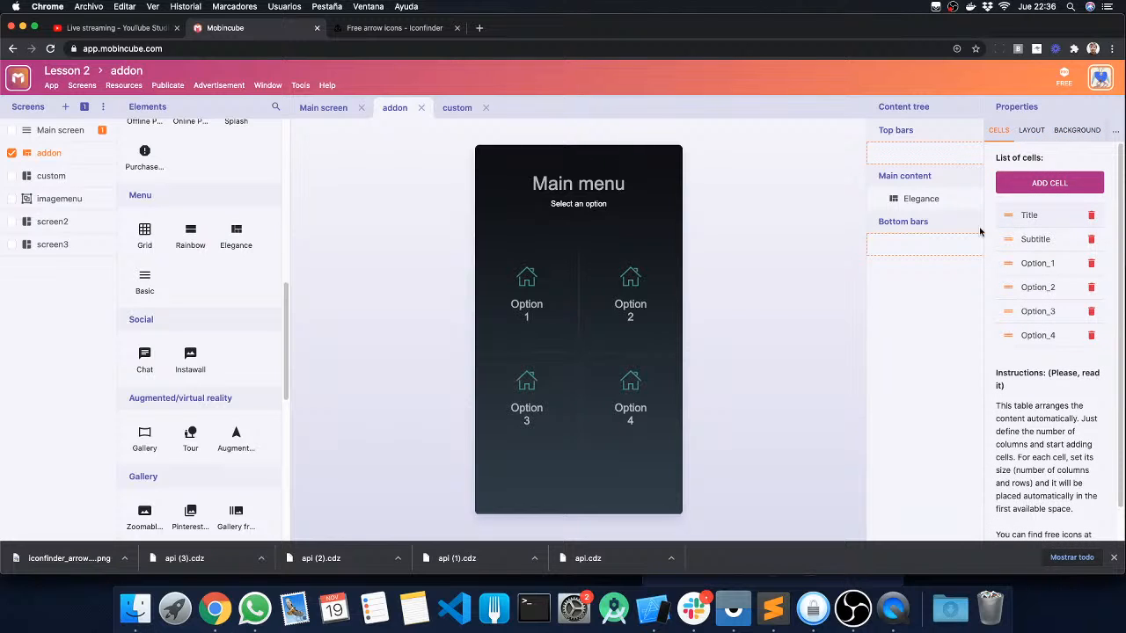
# Link the Option_1 cell of the Elegance menu to screen2.
pyautogui.click(1035, 263)
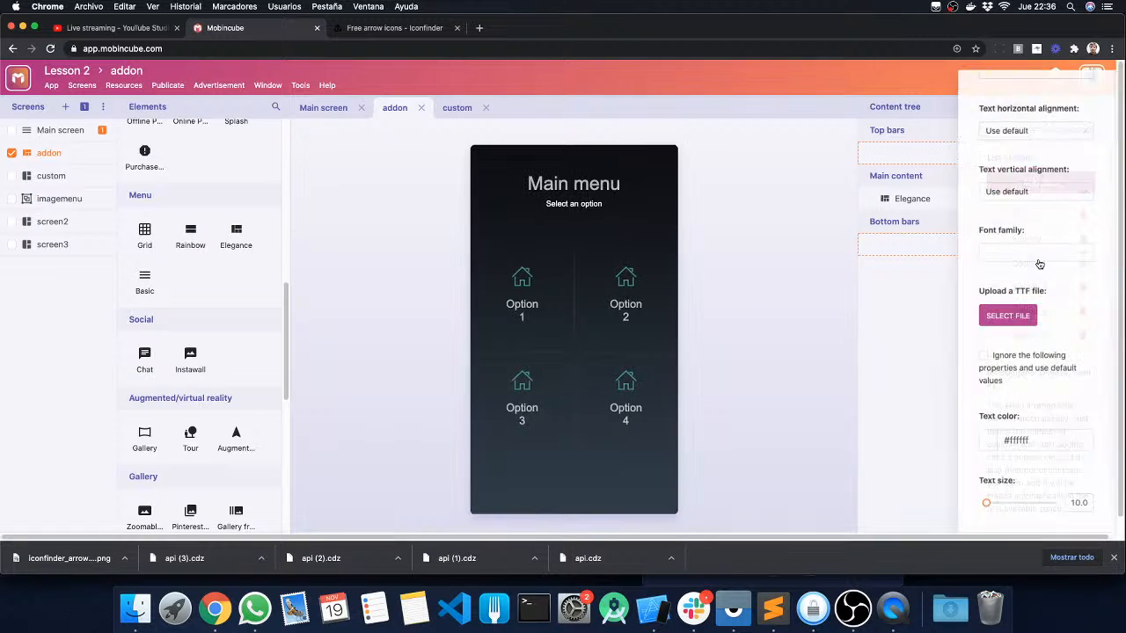
pyautogui.scroll(-5, 1035, 188)
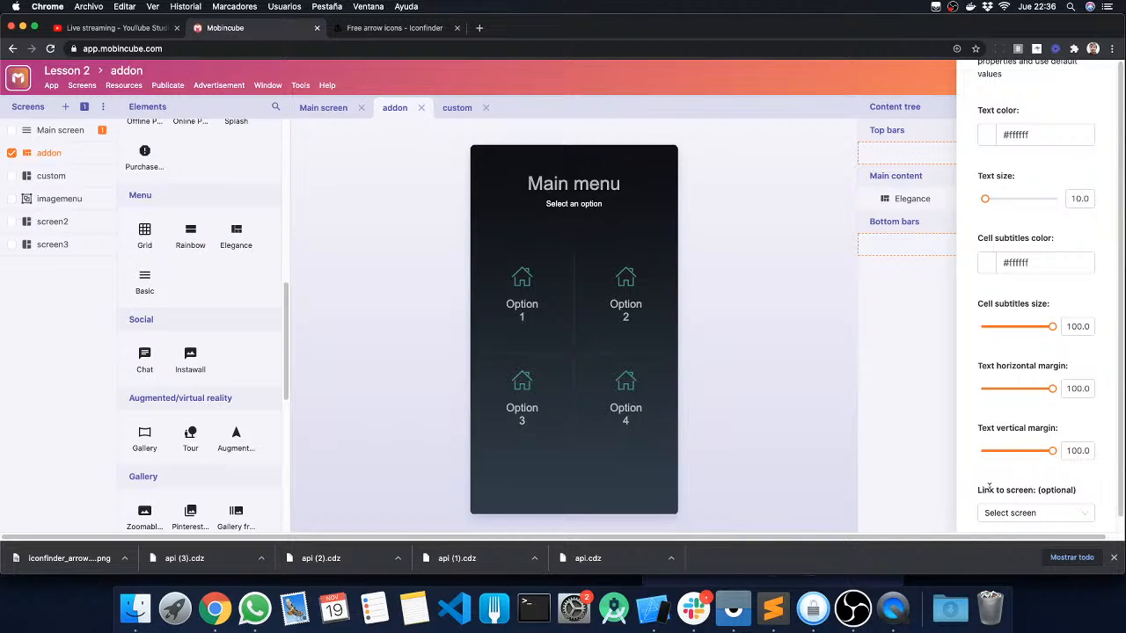
pyautogui.click(1075, 512)
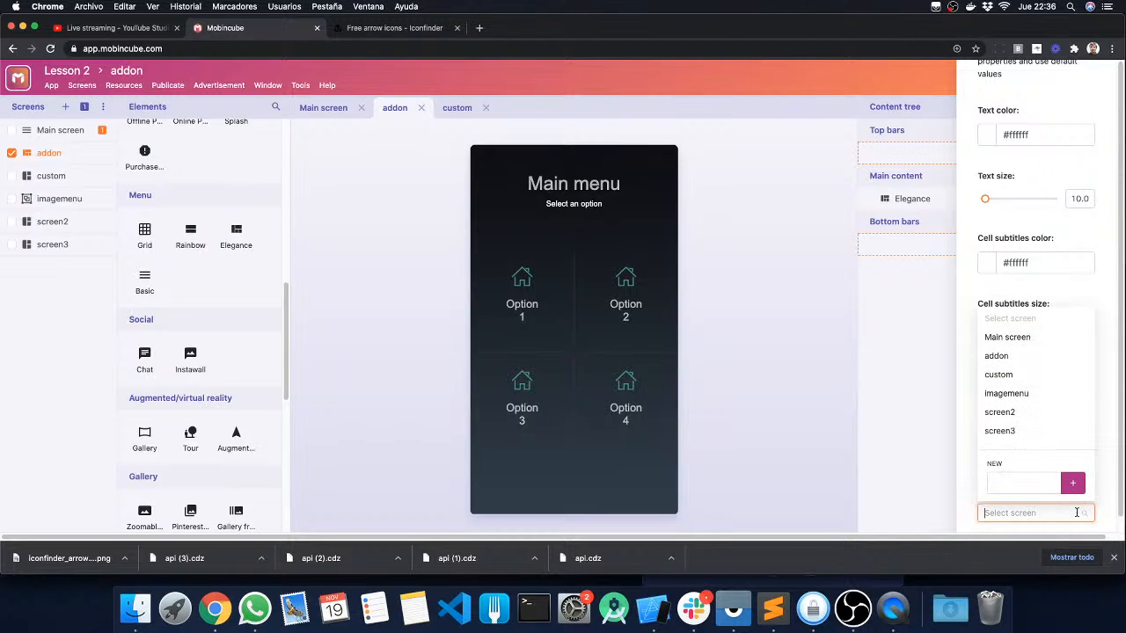
pyautogui.click(1011, 414)
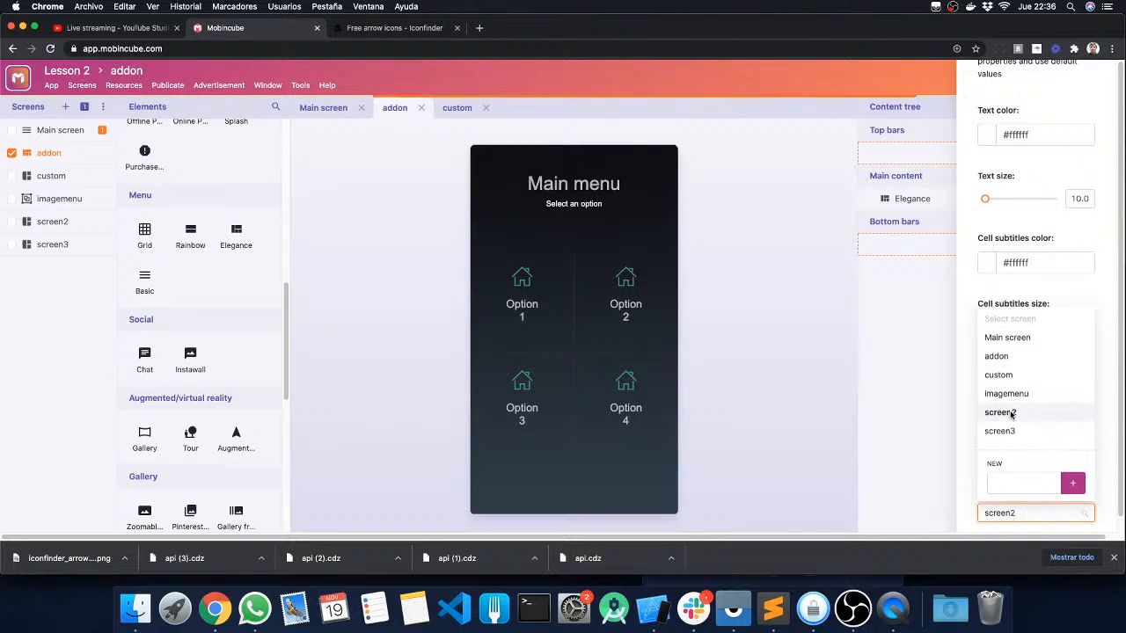
pyautogui.click(775, 388)
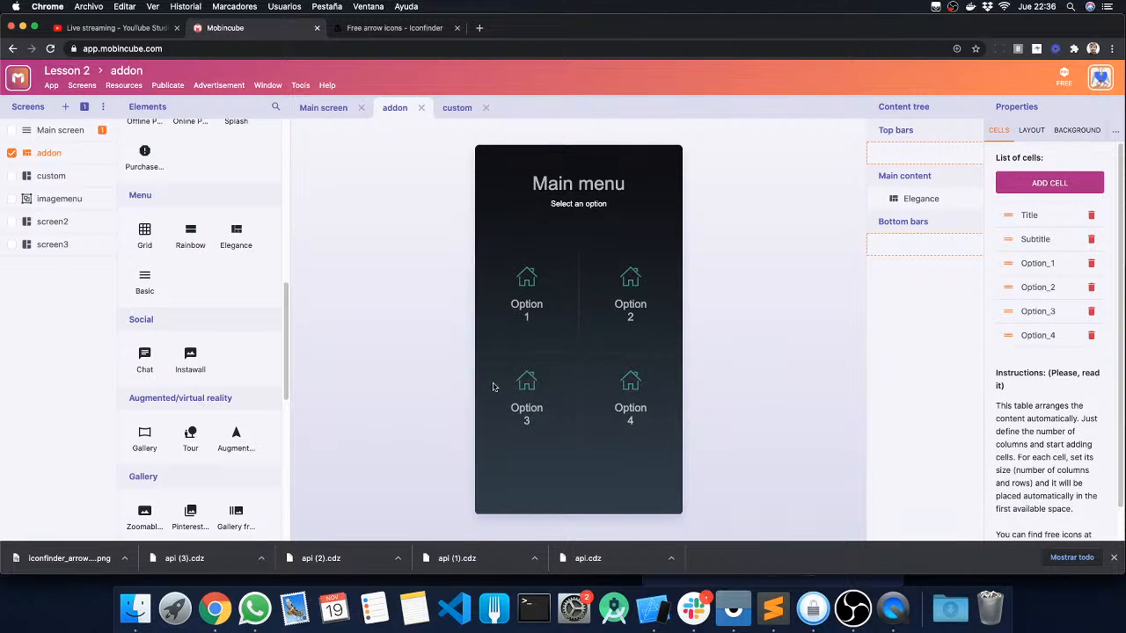
# Create a new screen and place a Grid menu element on it.
pyautogui.click(65, 106)
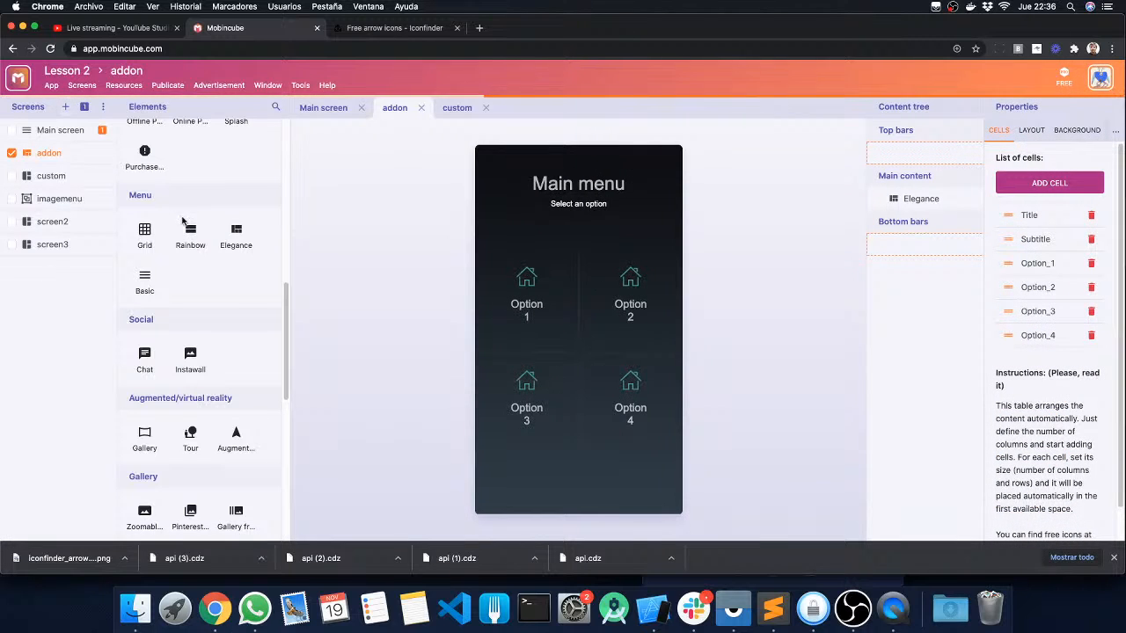
pyautogui.scroll(-3, 231, 341)
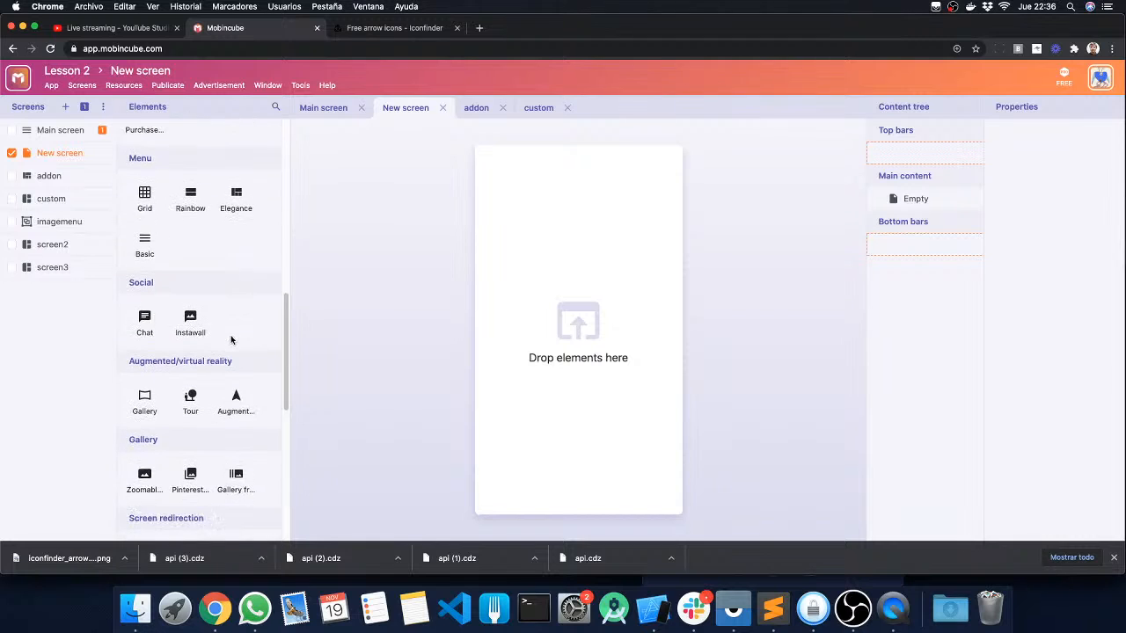
pyautogui.scroll(-10, 231, 341)
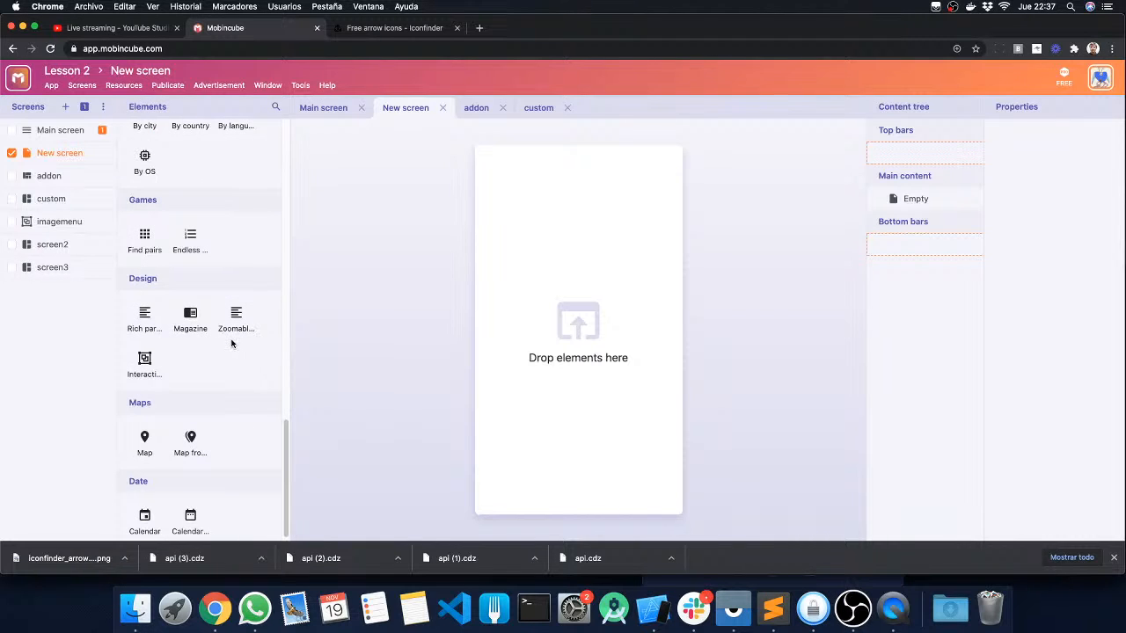
pyautogui.scroll(11, 231, 342)
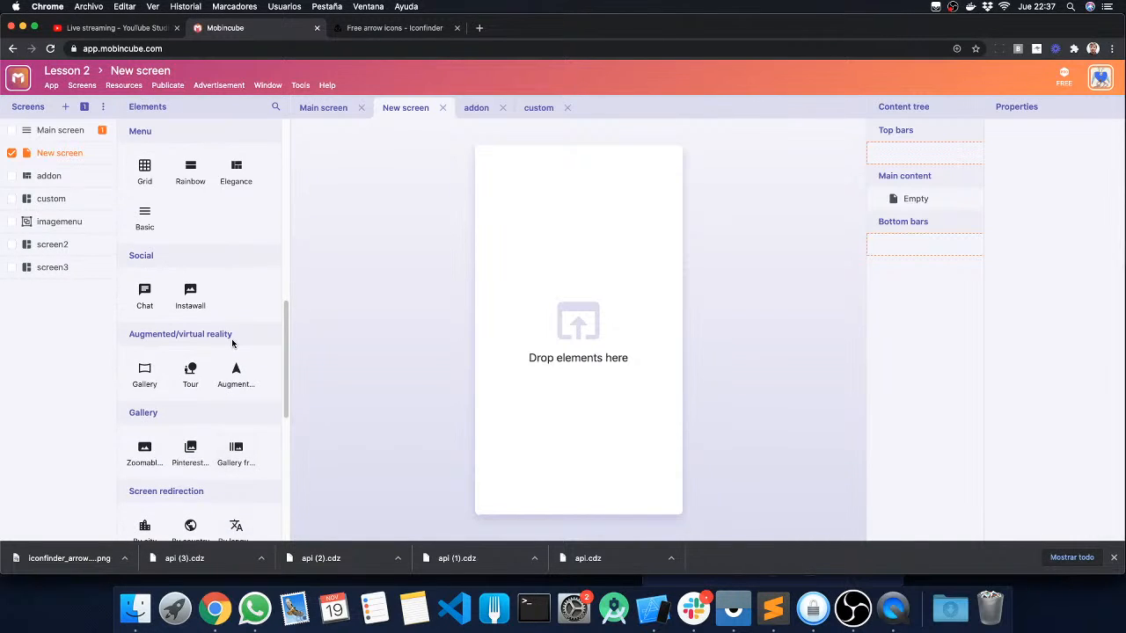
pyautogui.scroll(3, 233, 343)
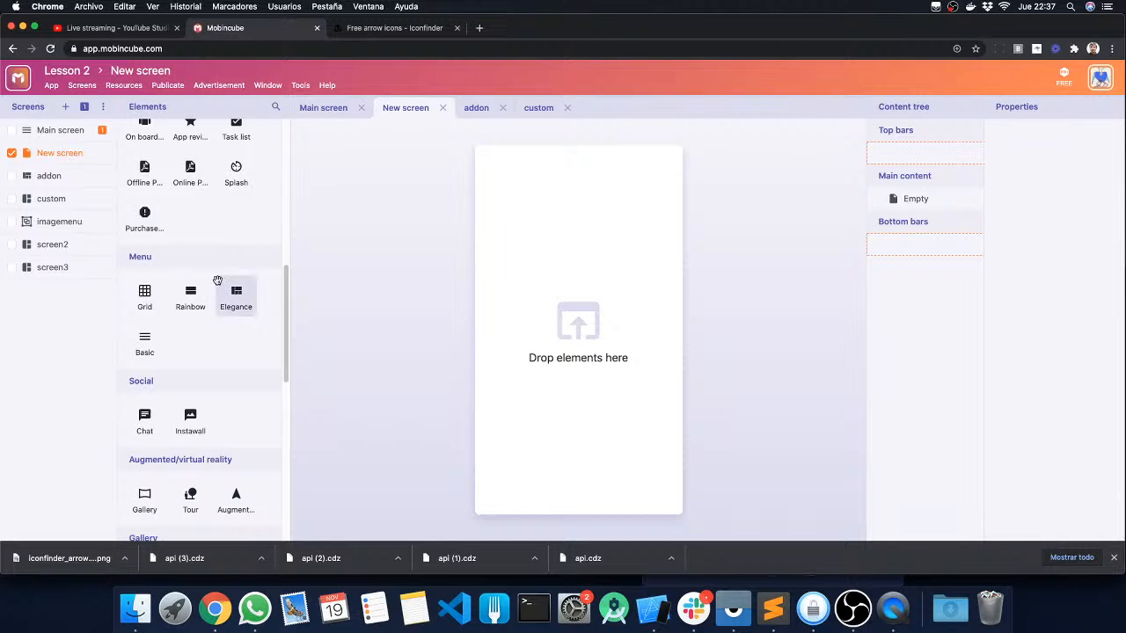
pyautogui.moveTo(144, 295); pyautogui.dragTo(575, 244)
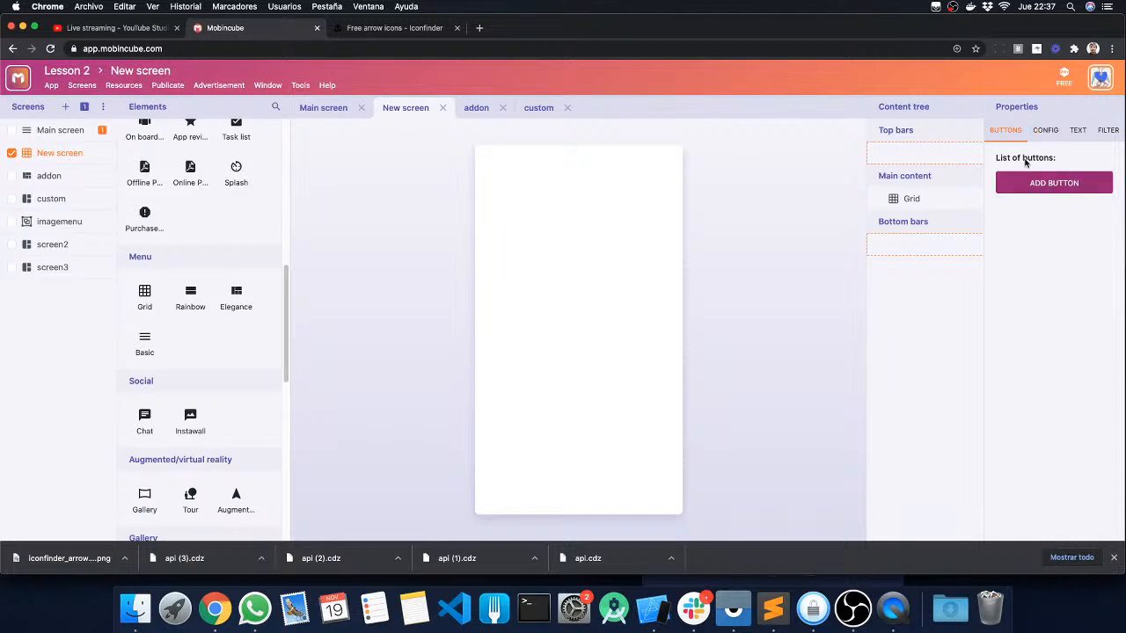
# Review the Grid menu's configuration, text and image filter settings.
pyautogui.click(1051, 131)
pyautogui.click(1075, 131)
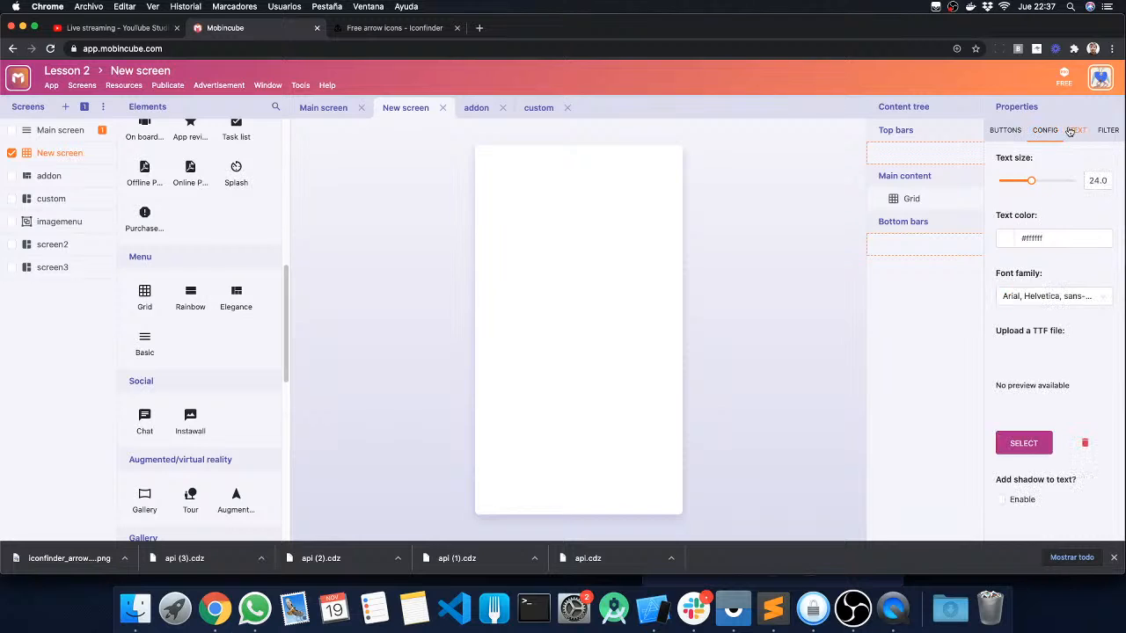
pyautogui.click(1105, 134)
pyautogui.click(1001, 133)
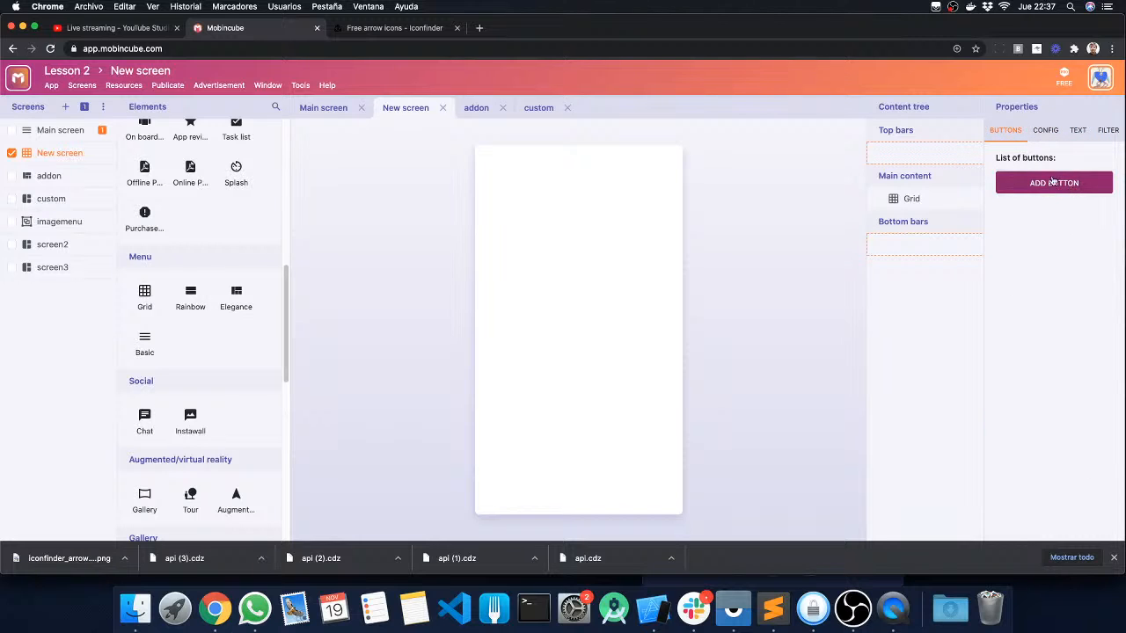
pyautogui.click(1045, 130)
pyautogui.click(1077, 130)
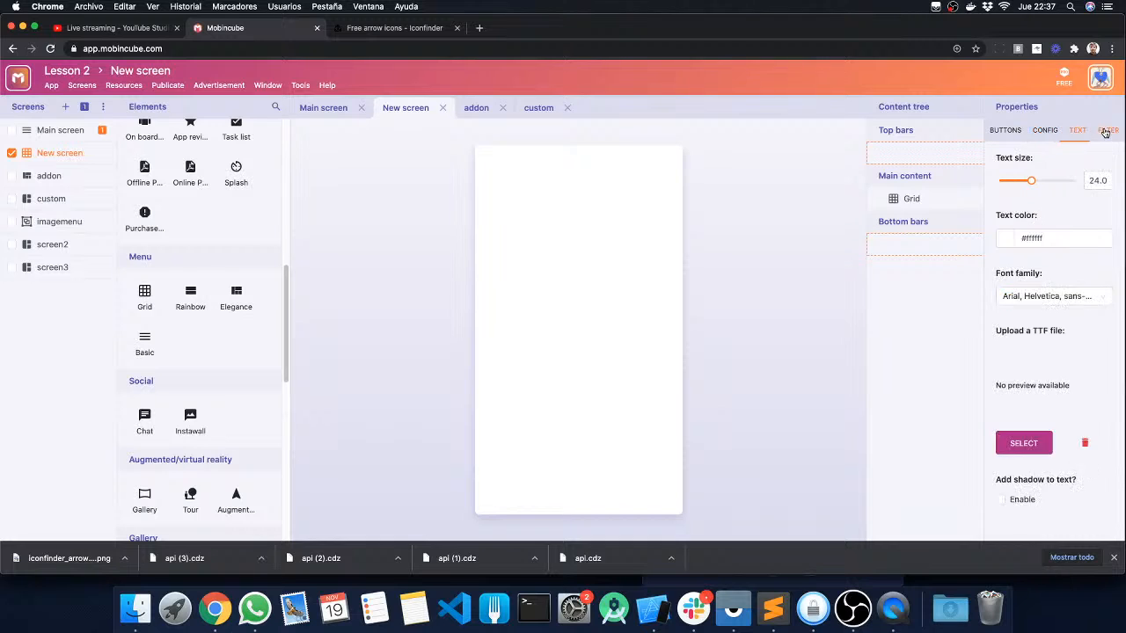
pyautogui.click(1107, 130)
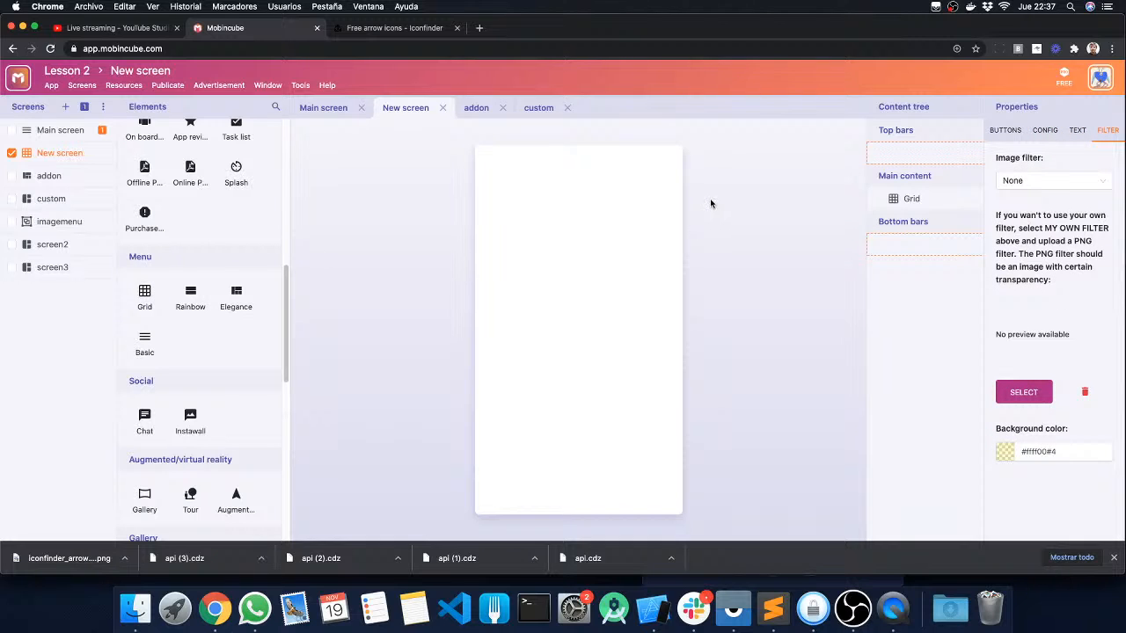
# Add a first button to the Grid menu and set its destination to screen2.
pyautogui.click(1005, 131)
pyautogui.click(1034, 186)
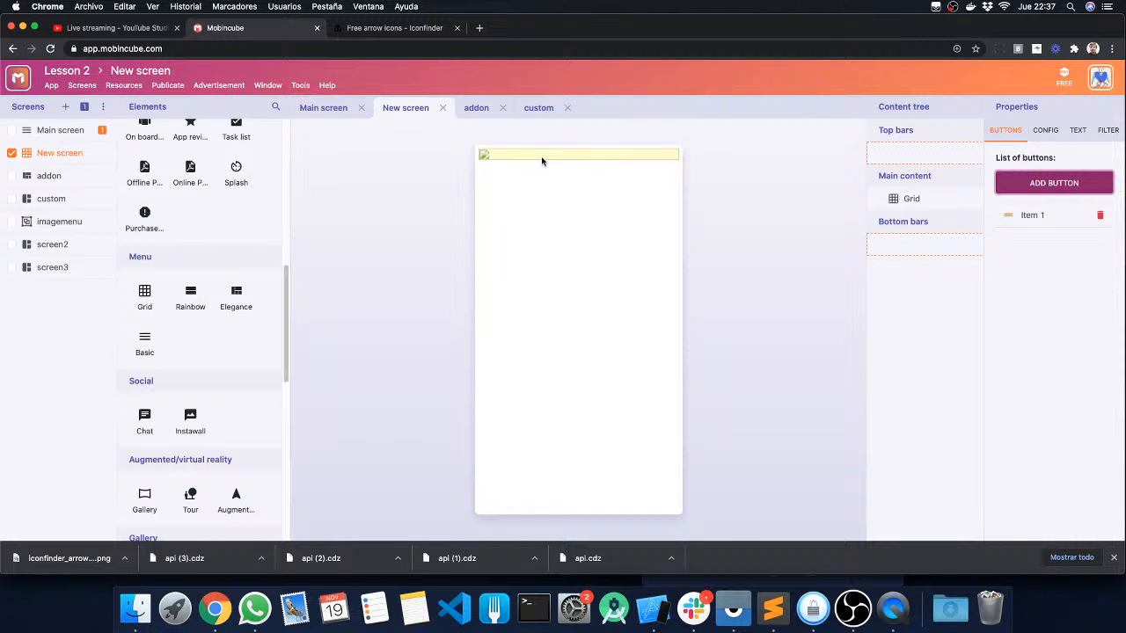
pyautogui.click(1044, 218)
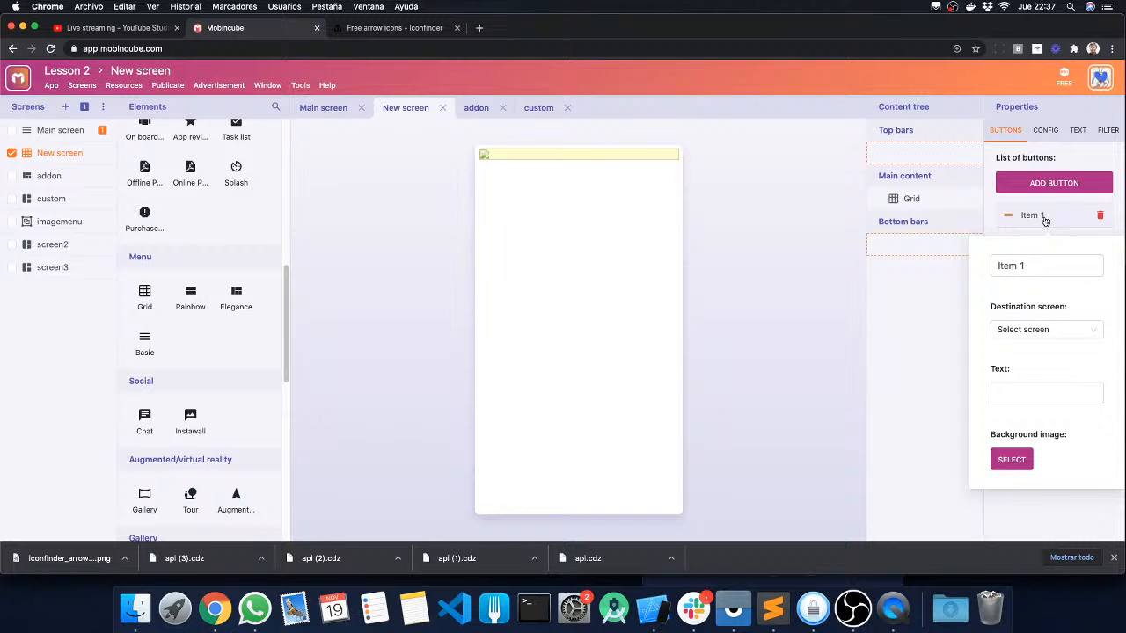
pyautogui.click(1037, 327)
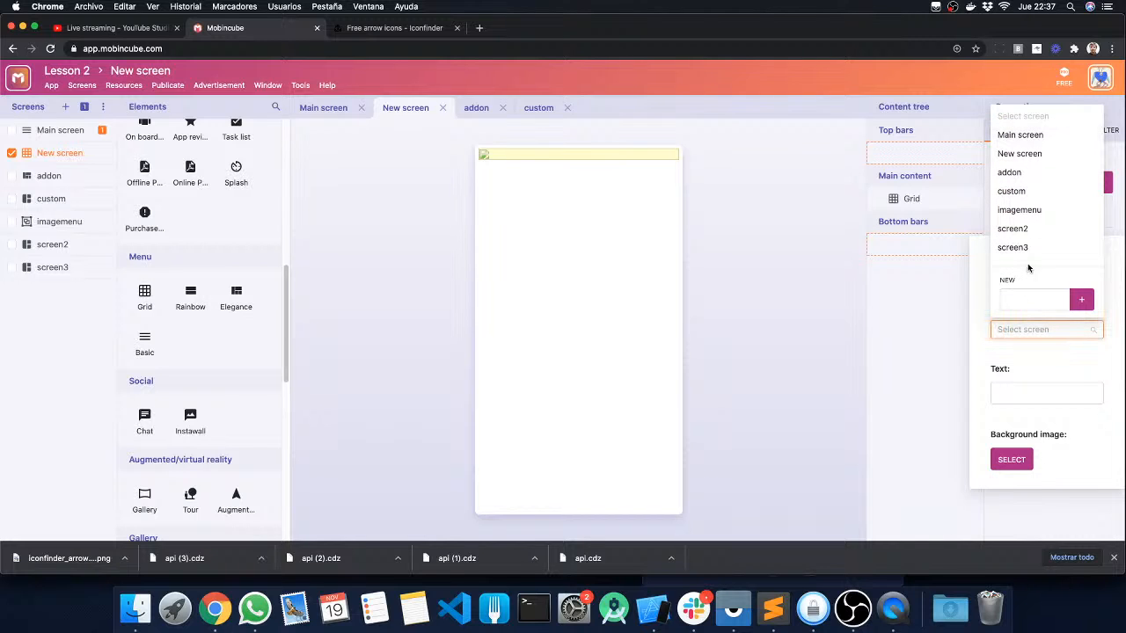
pyautogui.click(1021, 231)
# Set Item 1's text to "Screen 2" and use the local brown wooden skateboard photo as its background image.
pyautogui.click(1054, 392)
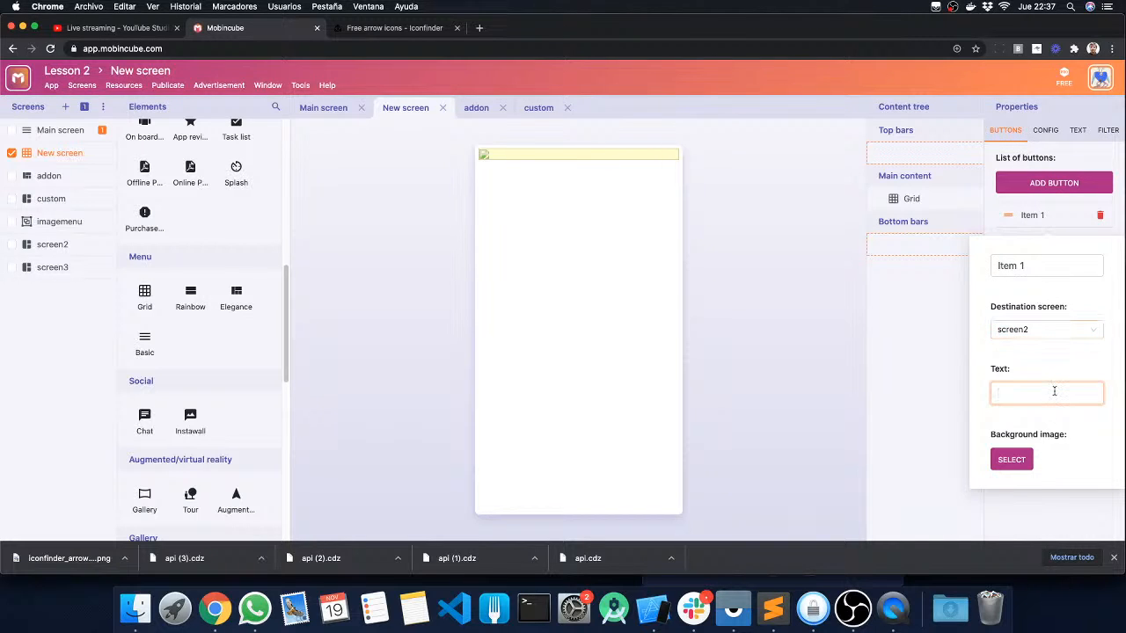
pyautogui.write('This is m')
pyautogui.press('BackSpace')
pyautogui.press('BackSpace')
pyautogui.press('BackSpace')
pyautogui.press('BackSpace')
pyautogui.press('BackSpace')
pyautogui.press('BackSpace')
pyautogui.write('Screen 2')
pyautogui.press('Return')
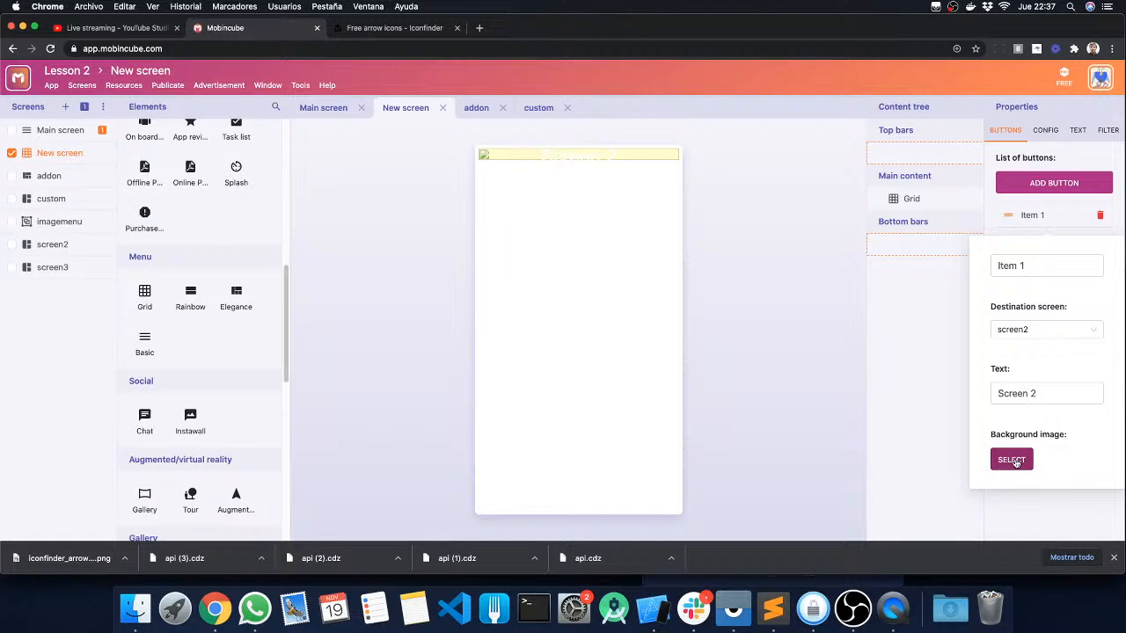
pyautogui.click(1012, 460)
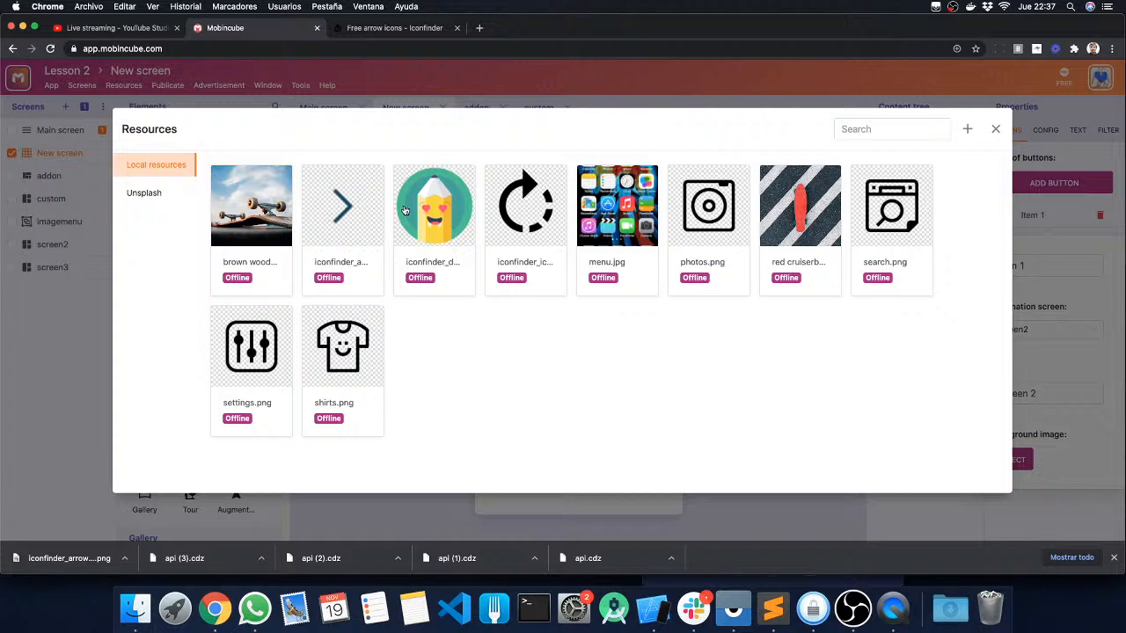
pyautogui.click(258, 203)
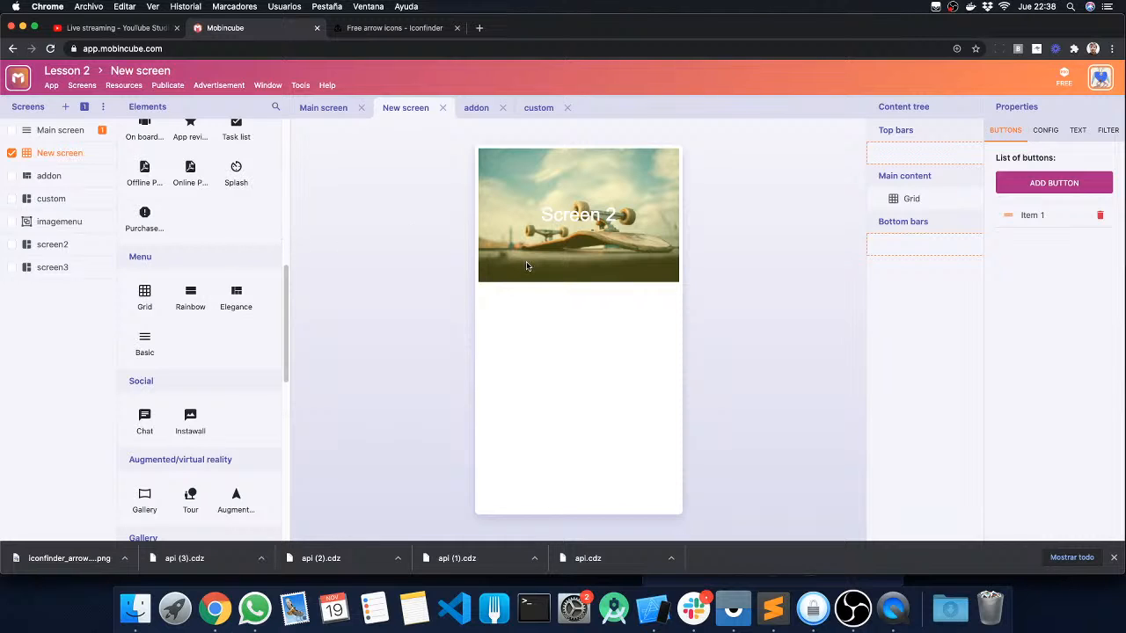
# Add a second button to the Grid menu with destination screen3 and the text "Screen 3".
pyautogui.click(1037, 187)
pyautogui.click(1032, 241)
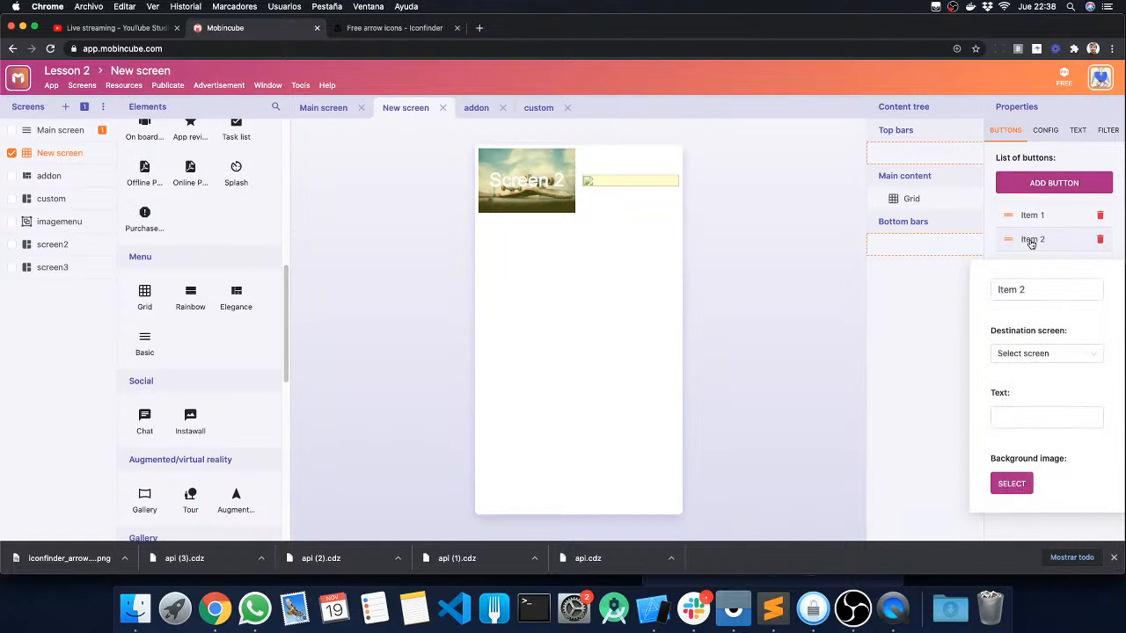
pyautogui.click(1033, 356)
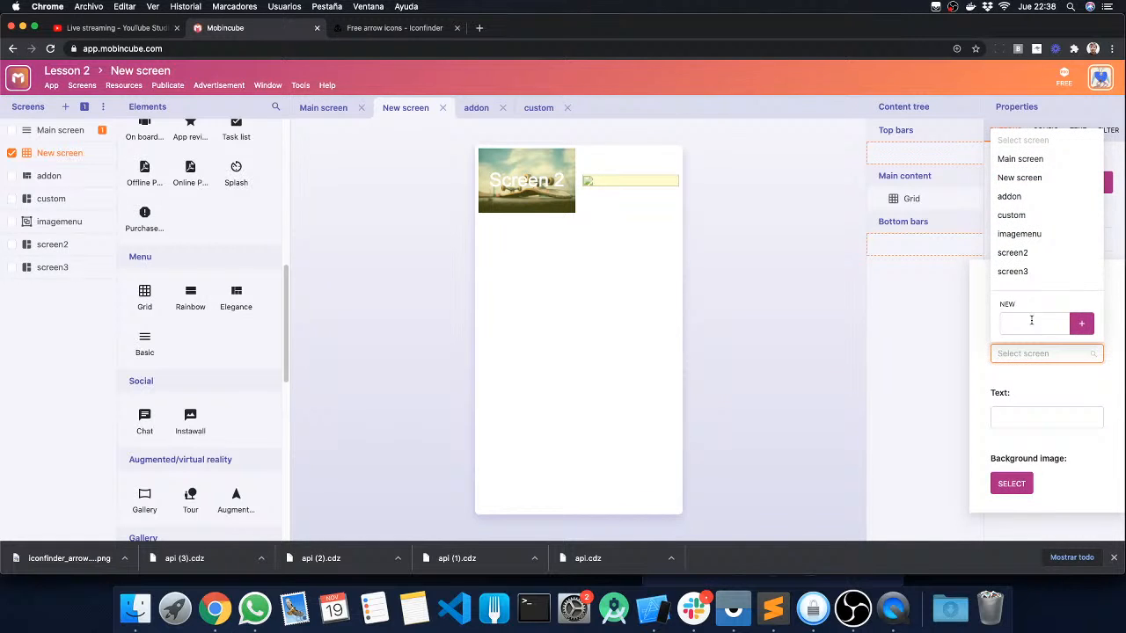
pyautogui.click(1025, 272)
pyautogui.click(1032, 417)
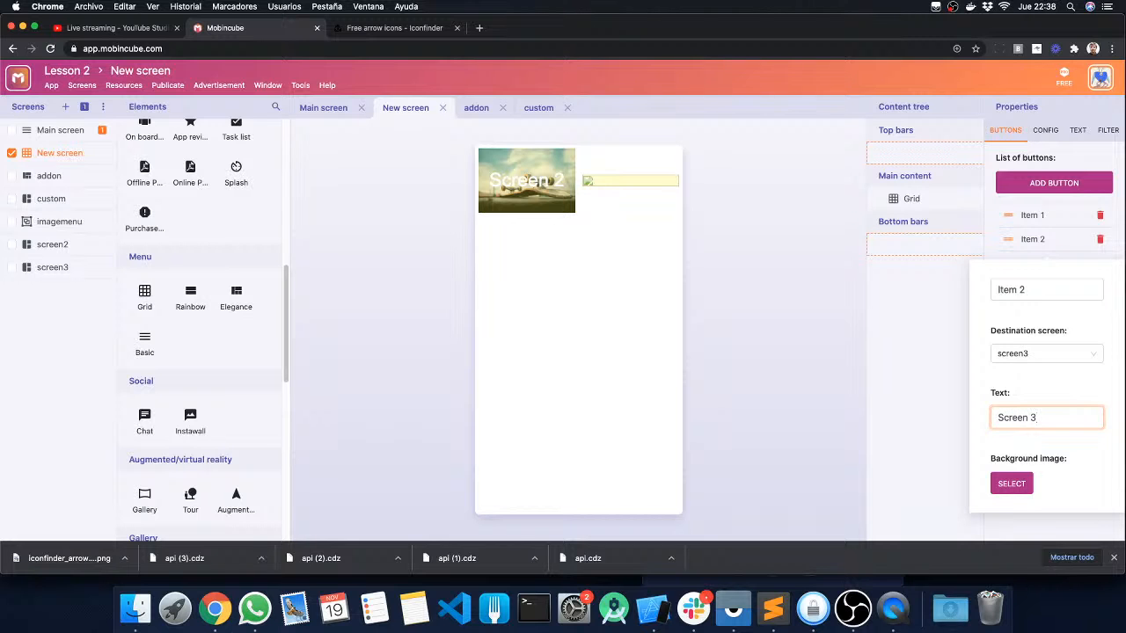
pyautogui.click(1089, 266)
# Search Unsplash for "skate" and use the photo of a person standing on a wooden skateboard as Item 2's background image.
pyautogui.click(1018, 490)
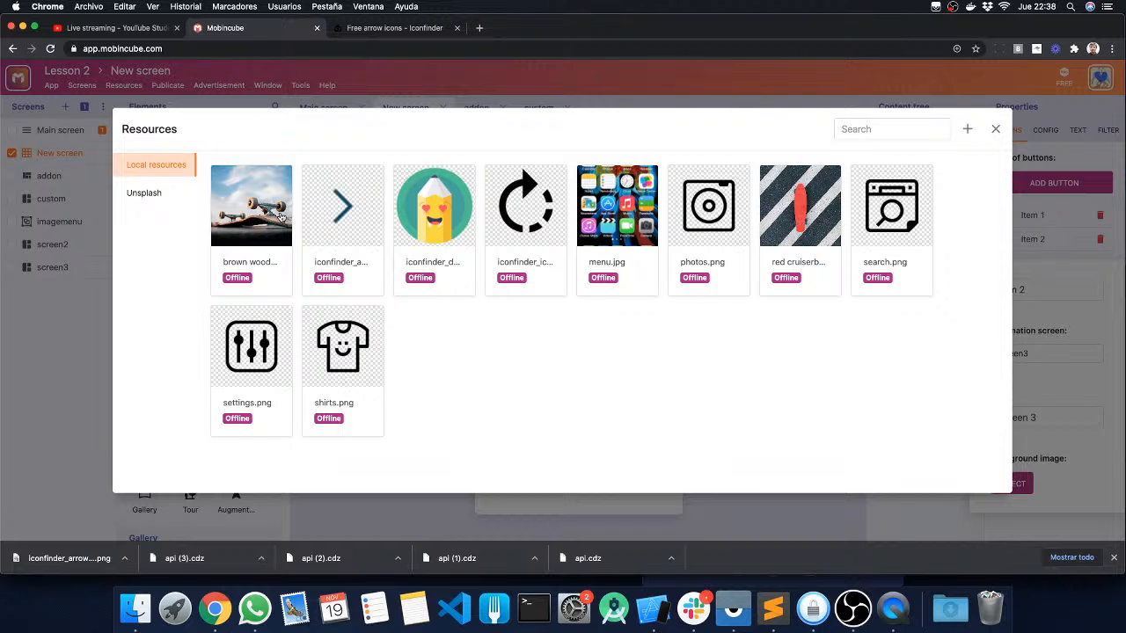
pyautogui.click(144, 193)
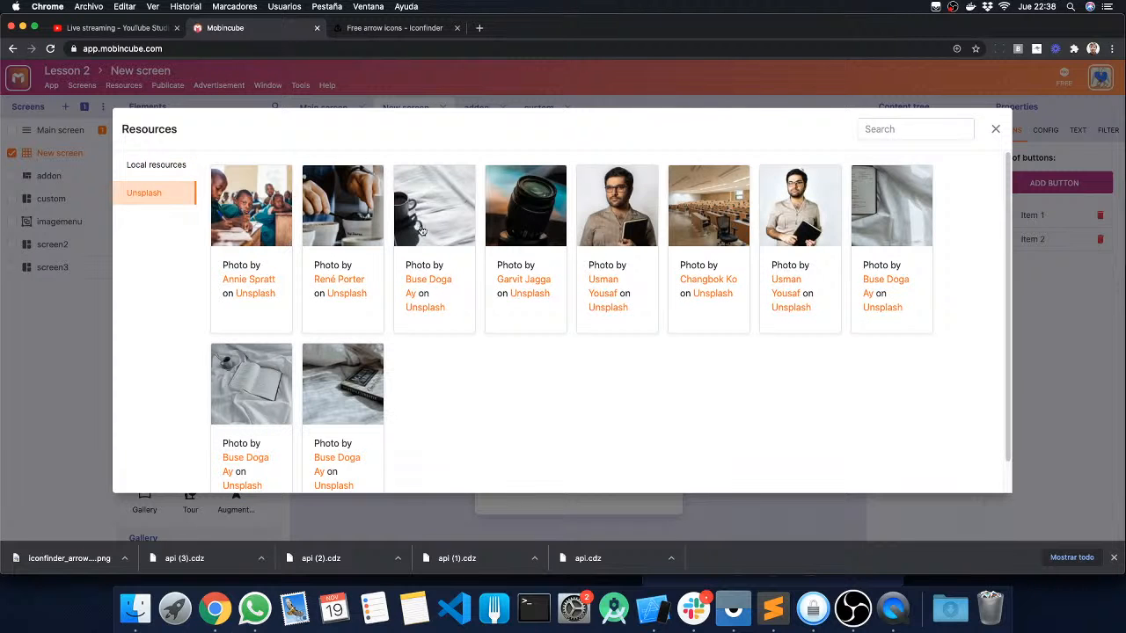
pyautogui.click(879, 130)
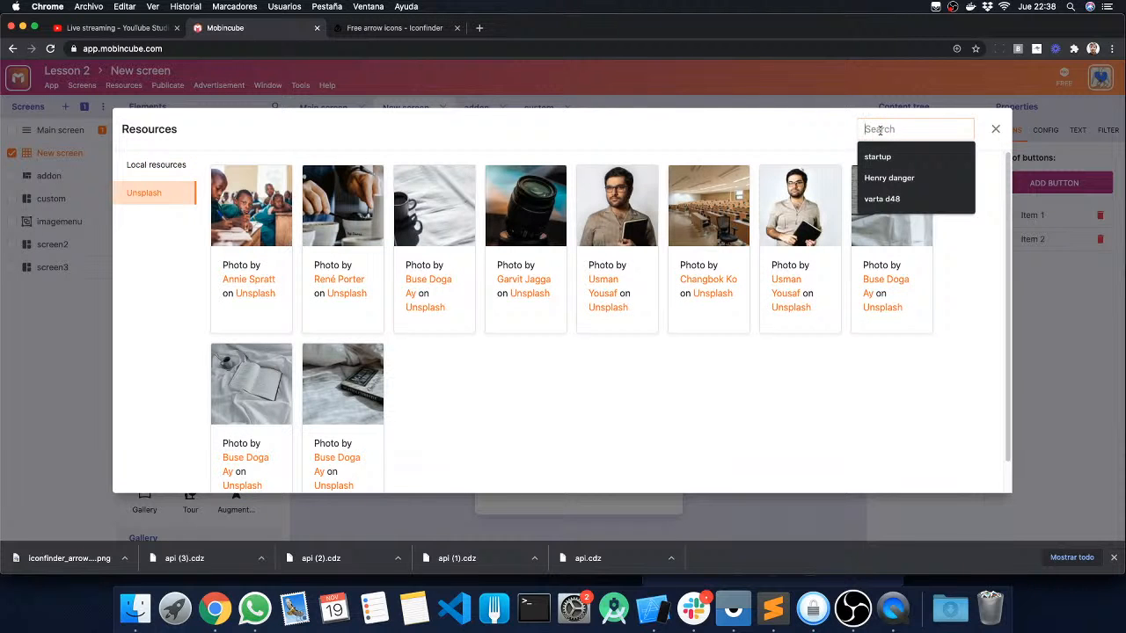
pyautogui.write('skate')
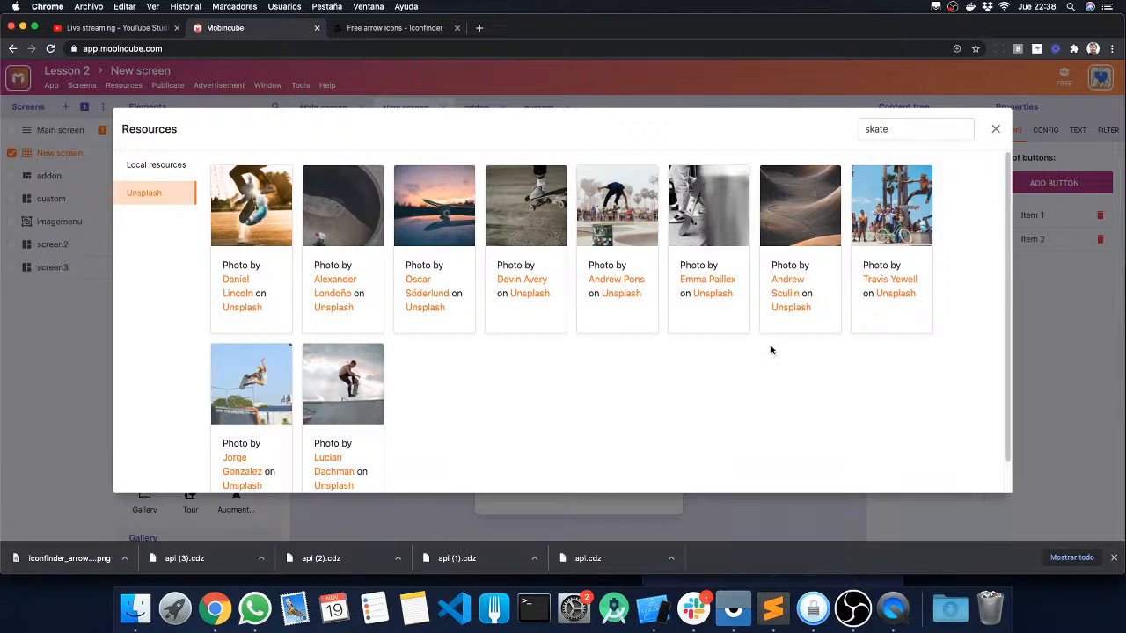
pyautogui.scroll(-1, 765, 354)
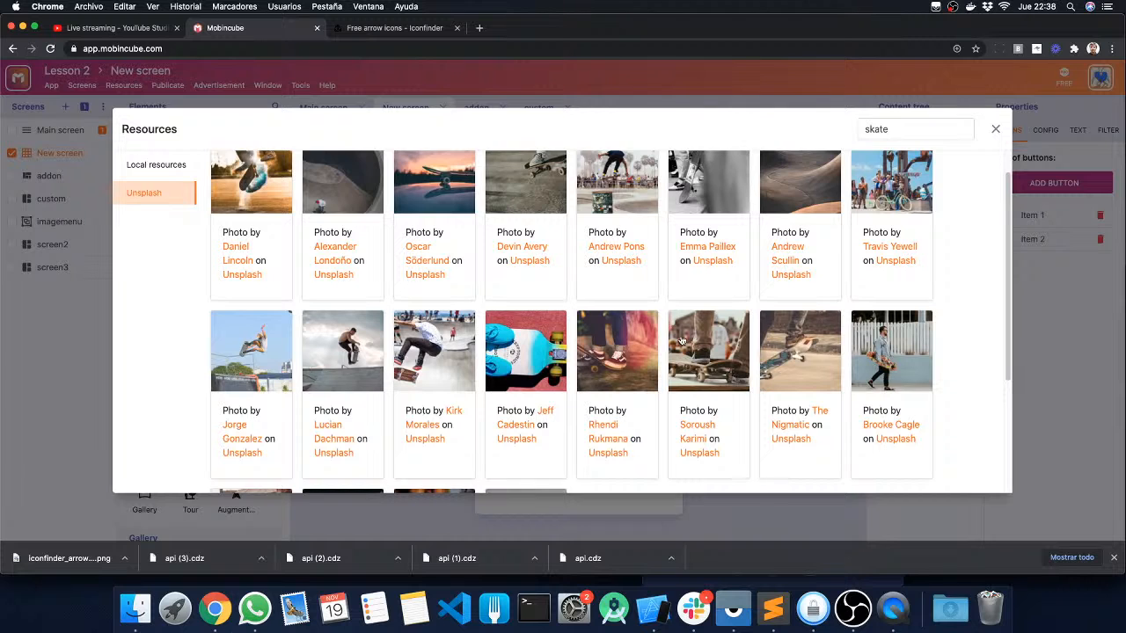
pyautogui.scroll(-5, 679, 341)
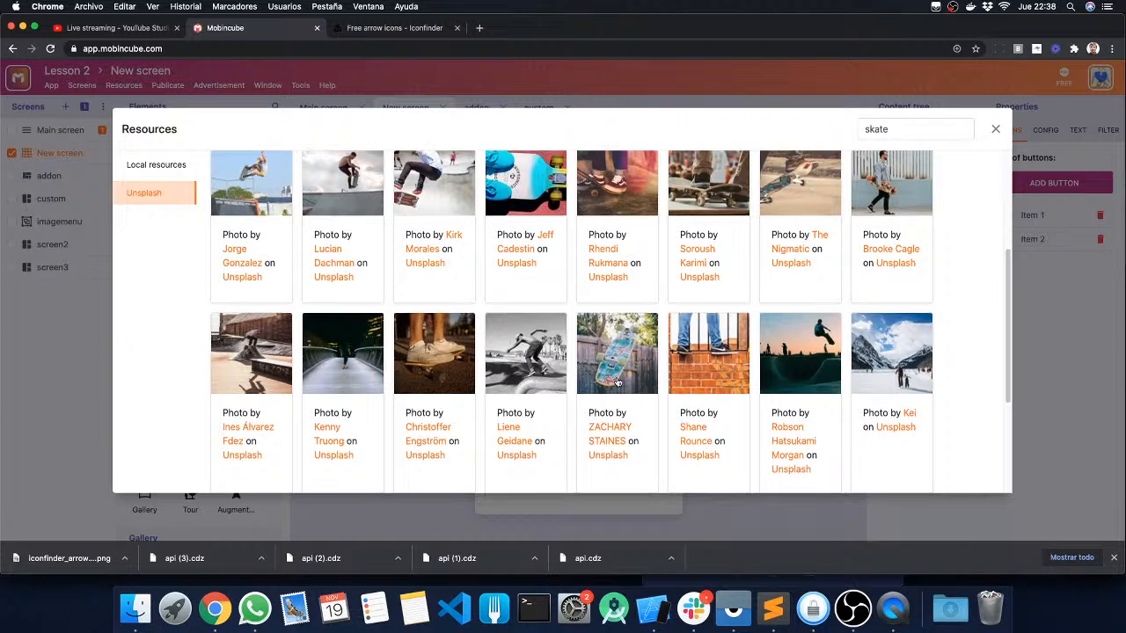
pyautogui.scroll(2, 616, 379)
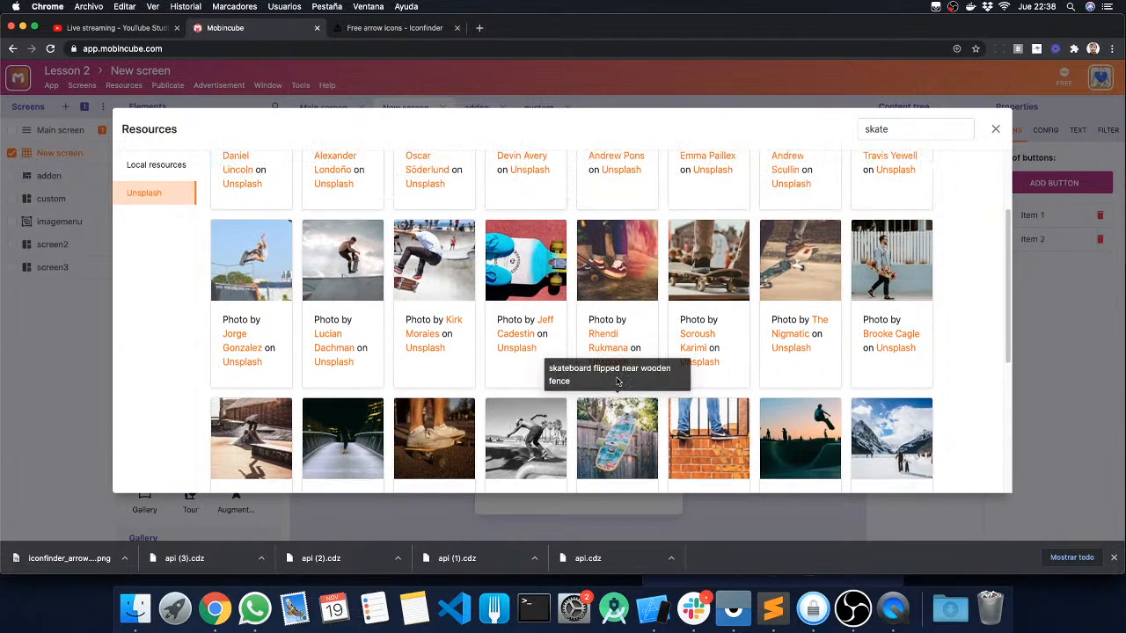
pyautogui.click(706, 260)
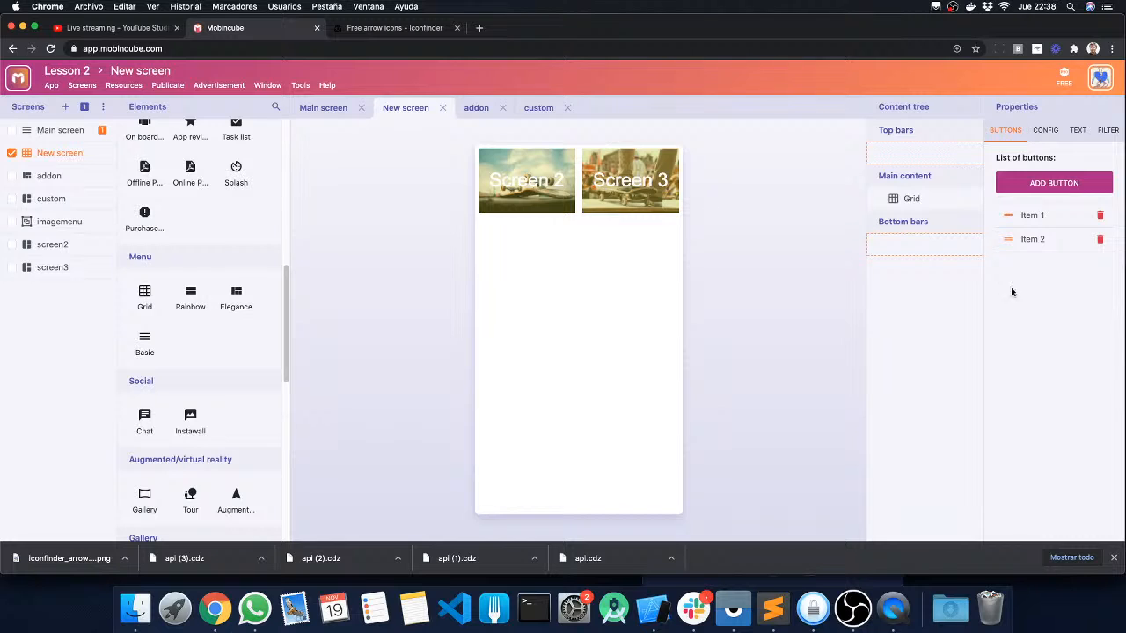
# Set the Grid's number of columns to 3 and add a third button, opening its settings.
pyautogui.click(1054, 132)
pyautogui.moveTo(1020, 181)
pyautogui.mouseDown()
pyautogui.moveTo(1003, 180)
pyautogui.moveTo(1020, 182)
pyautogui.mouseUp()
pyautogui.click(1049, 182)
pyautogui.click(1044, 265)
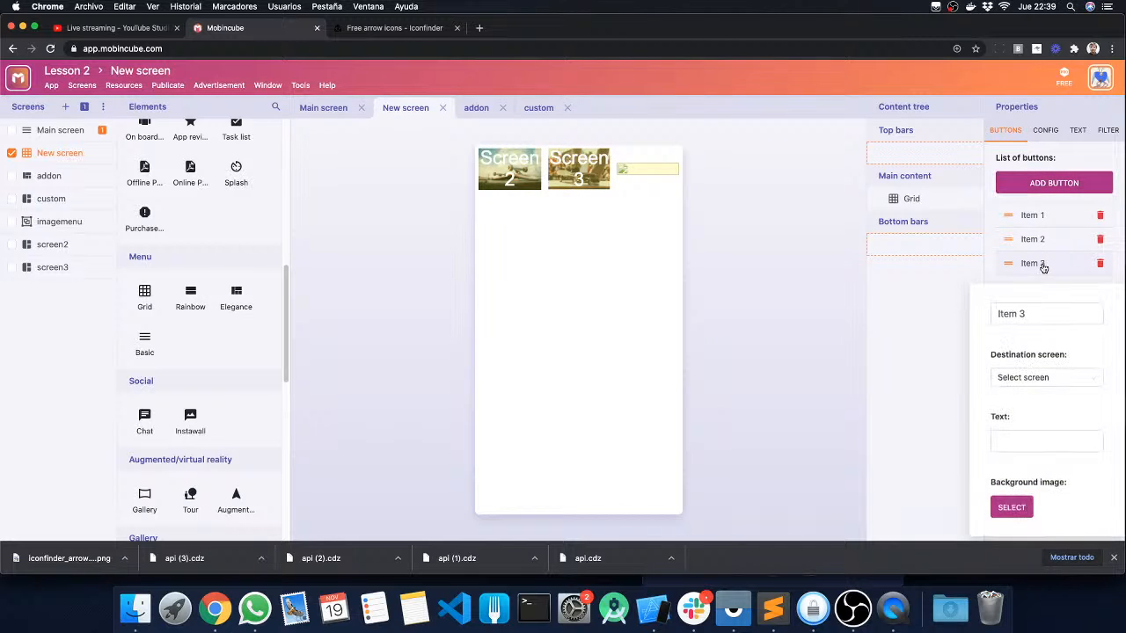
# Set Item 3's text to "Screen 4" and its destination screen to screen3.
pyautogui.click(1027, 314)
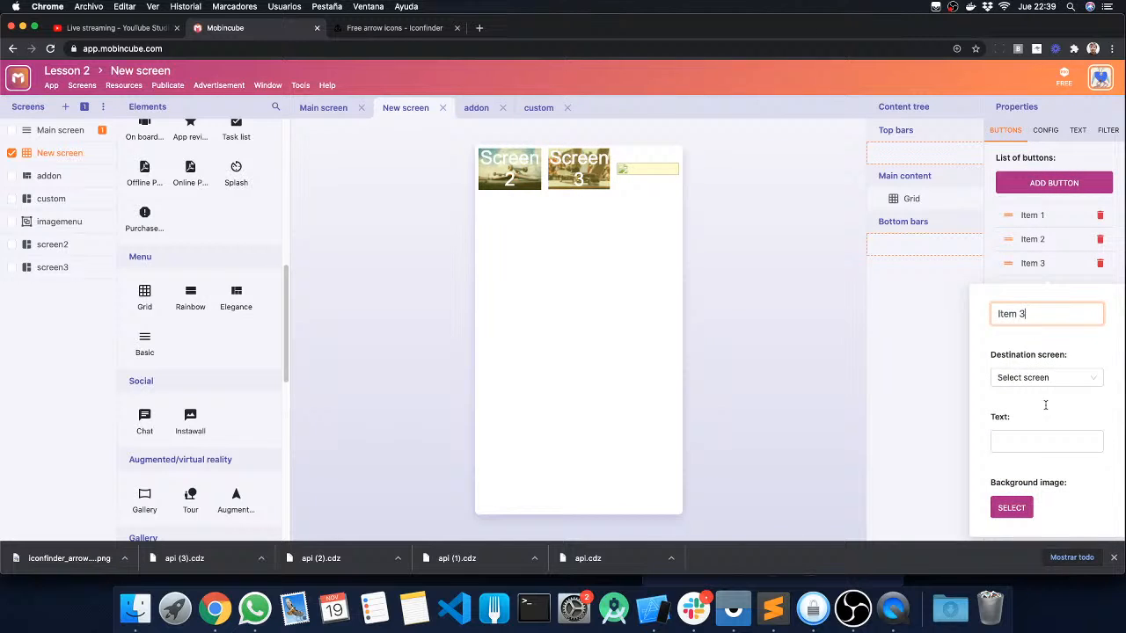
pyautogui.click(1030, 446)
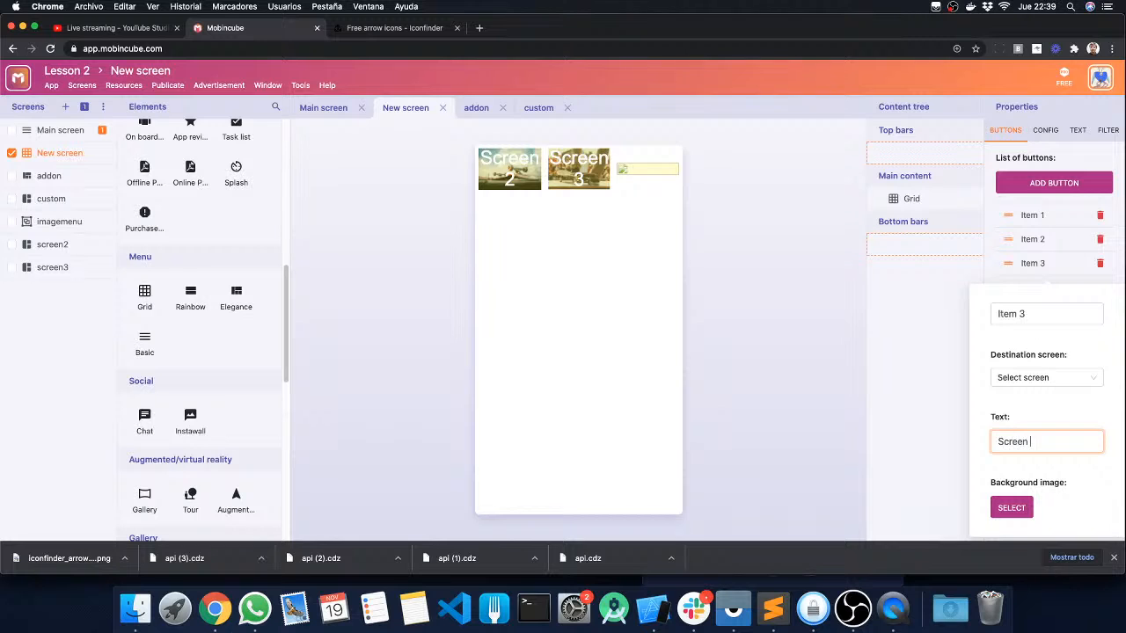
pyautogui.write('Screen 4')
pyautogui.click(1046, 377)
pyautogui.click(1023, 296)
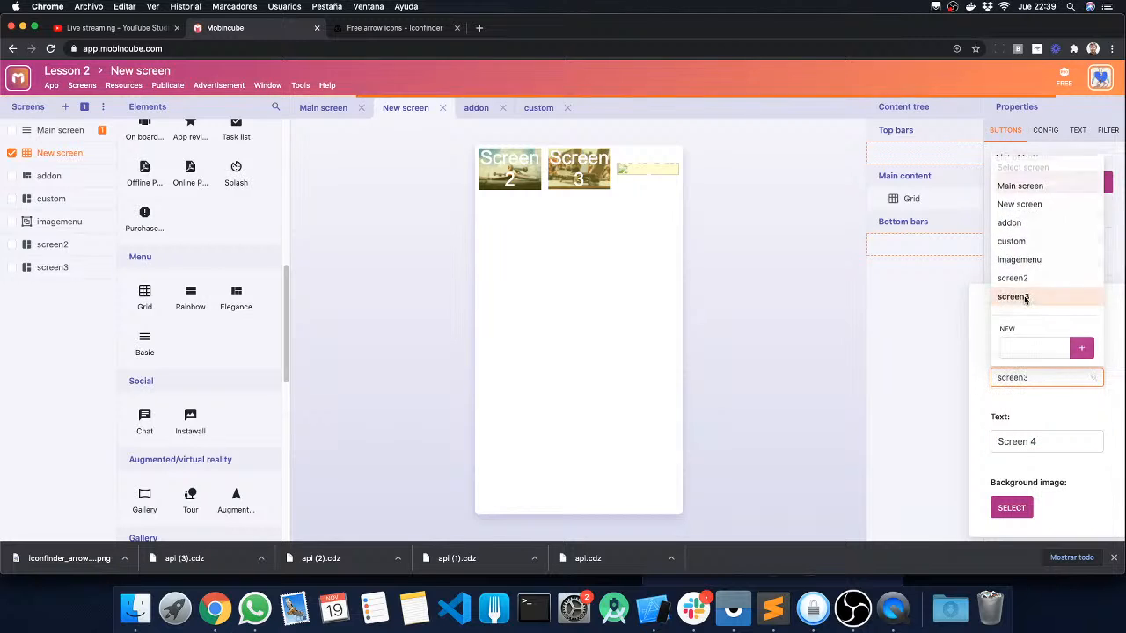
# Search Unsplash for "skate" and use the dark photo of a foot tipping a skateboard on asphalt as Item 3's background.
pyautogui.click(1018, 508)
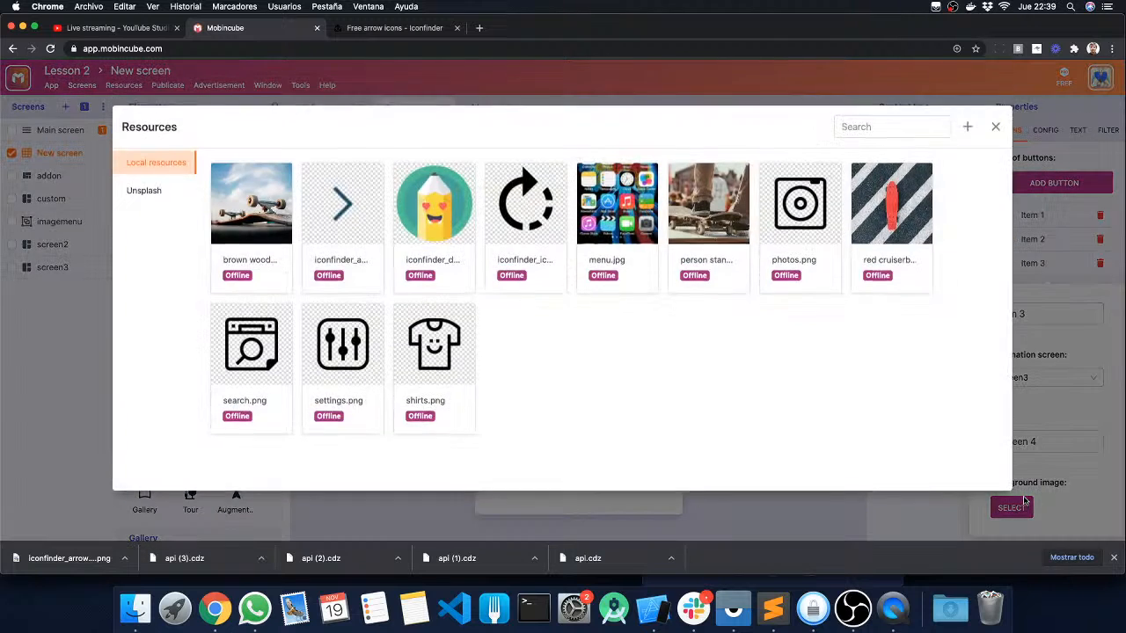
pyautogui.click(193, 194)
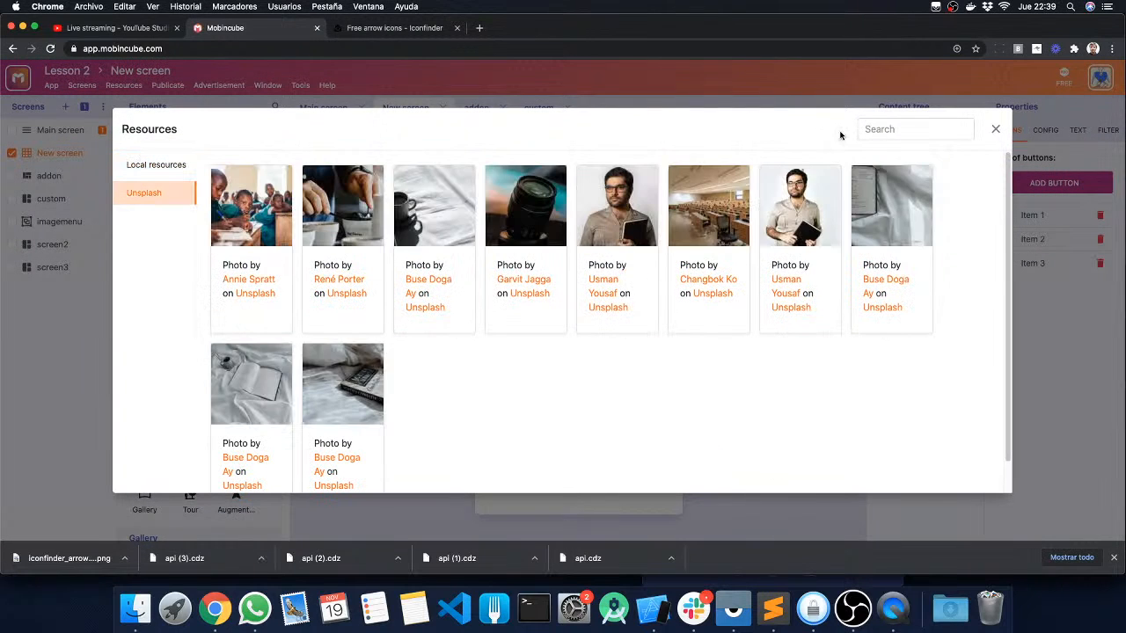
pyautogui.click(890, 130)
pyautogui.write('skate')
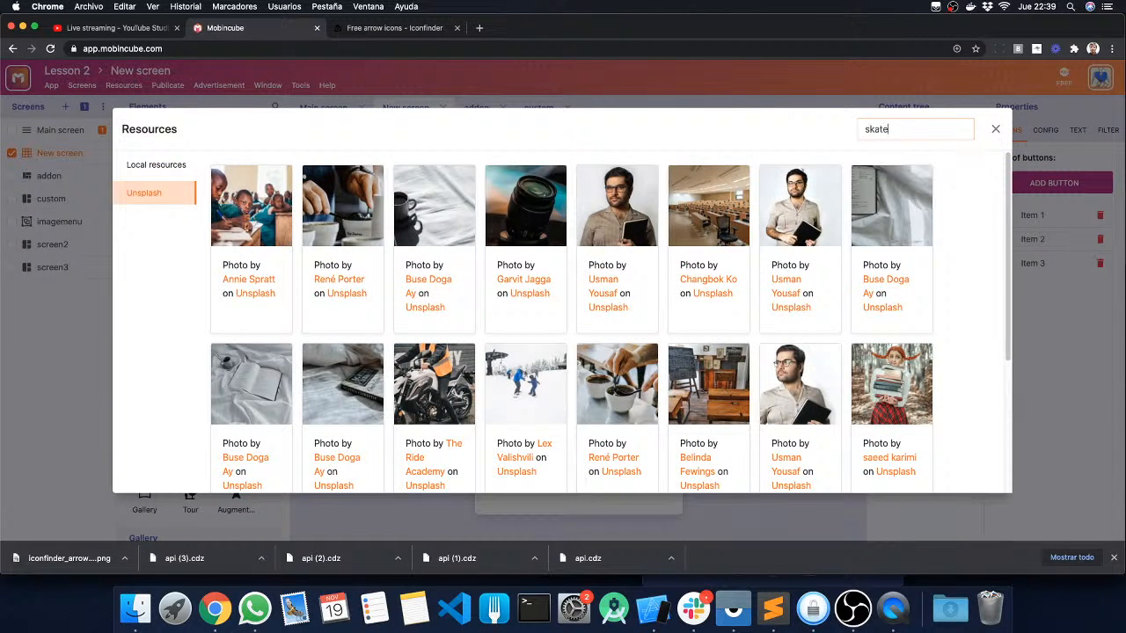
pyautogui.press('Return')
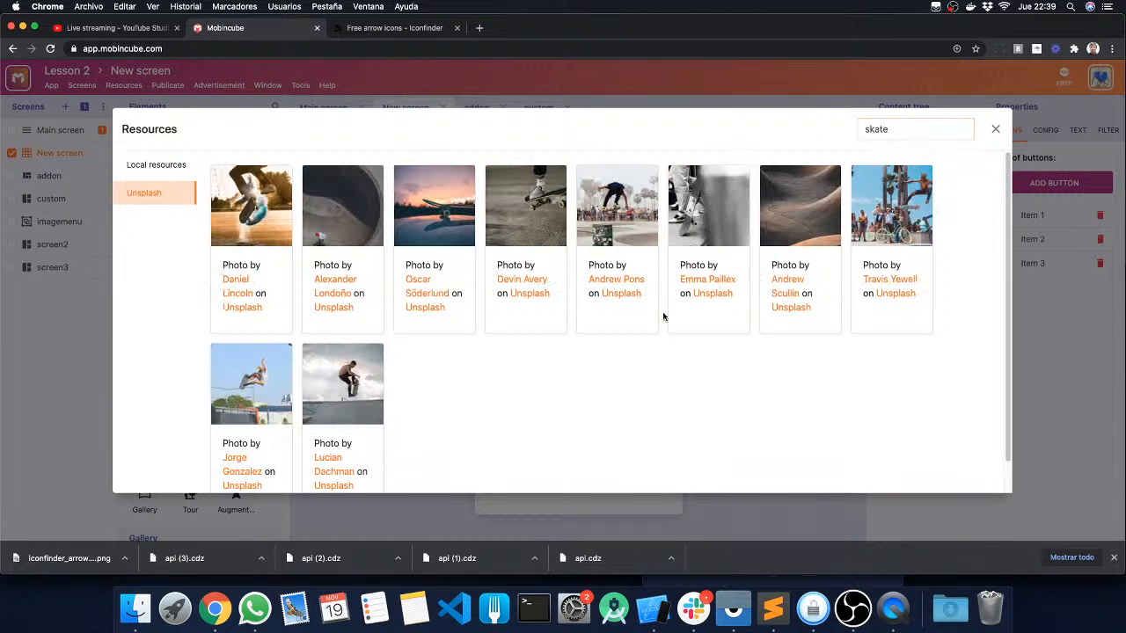
pyautogui.click(522, 213)
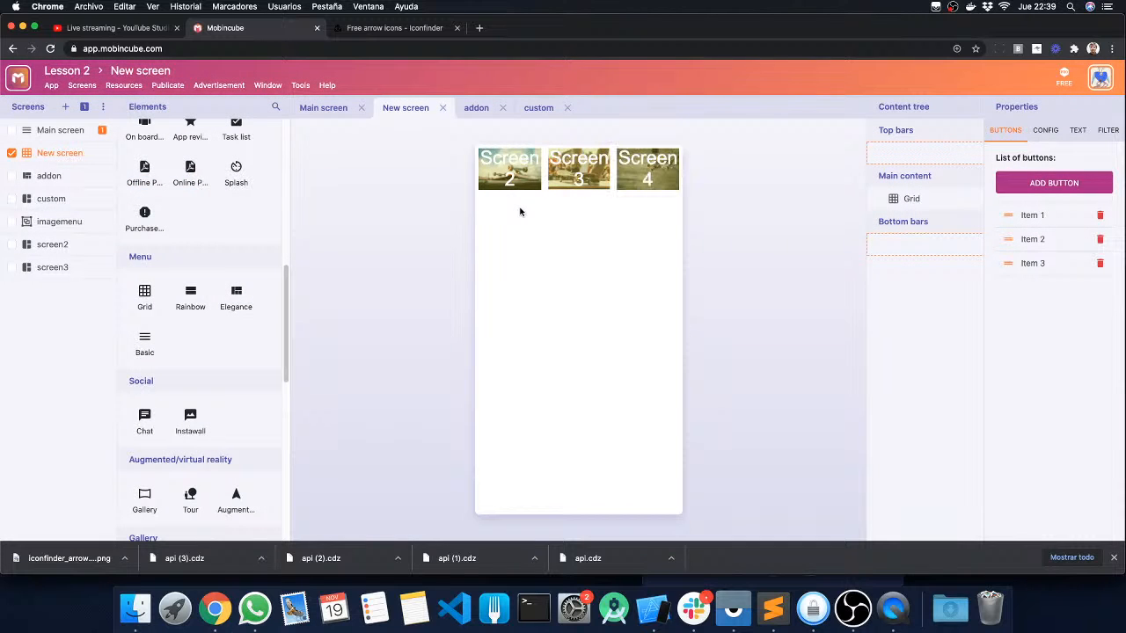
# Add a fourth button to the Grid menu with the text "Screen 4" and destination screen3.
pyautogui.click(1053, 183)
pyautogui.click(1050, 288)
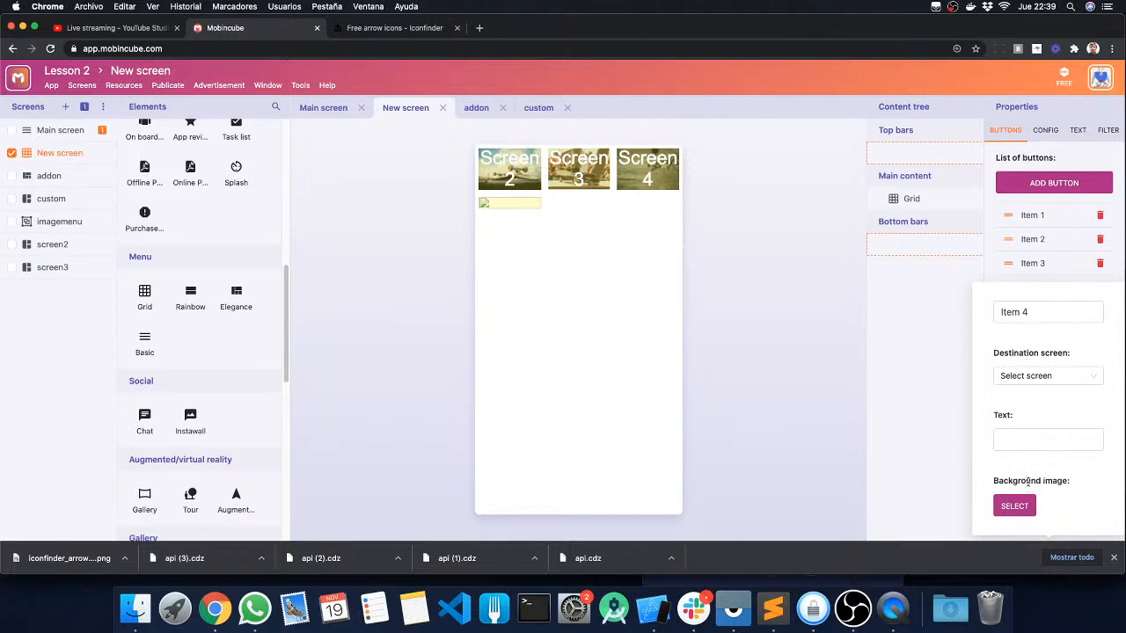
pyautogui.click(1028, 437)
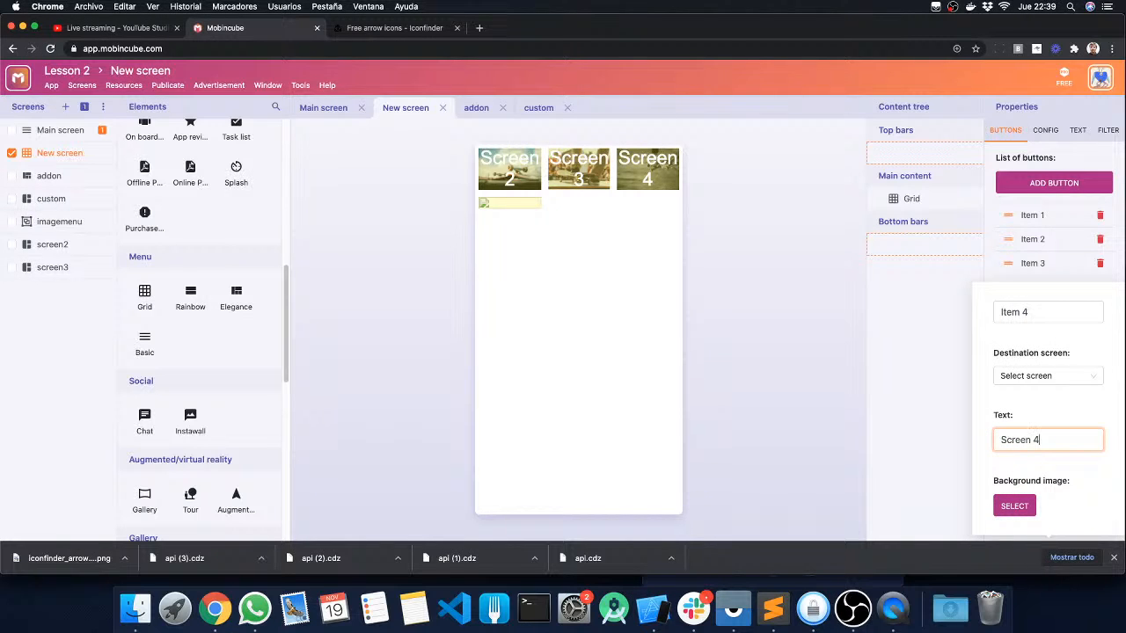
pyautogui.click(1056, 376)
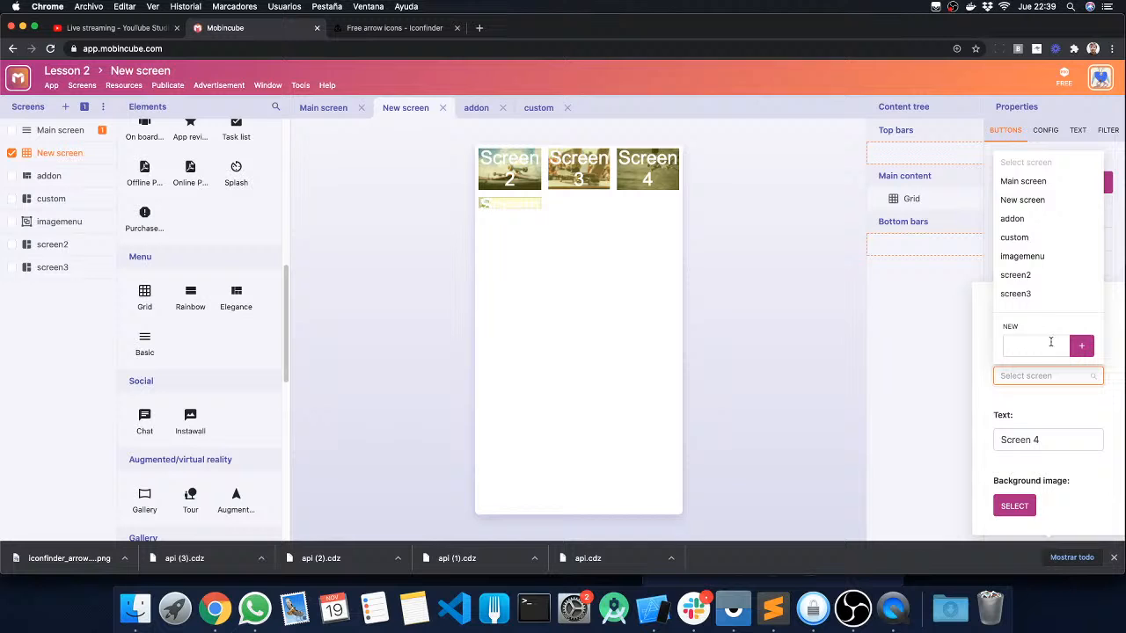
pyautogui.click(1029, 297)
# Give Item 4 the Unsplash "skate" photo of a skater jumping above a barrel as its background image.
pyautogui.click(1014, 505)
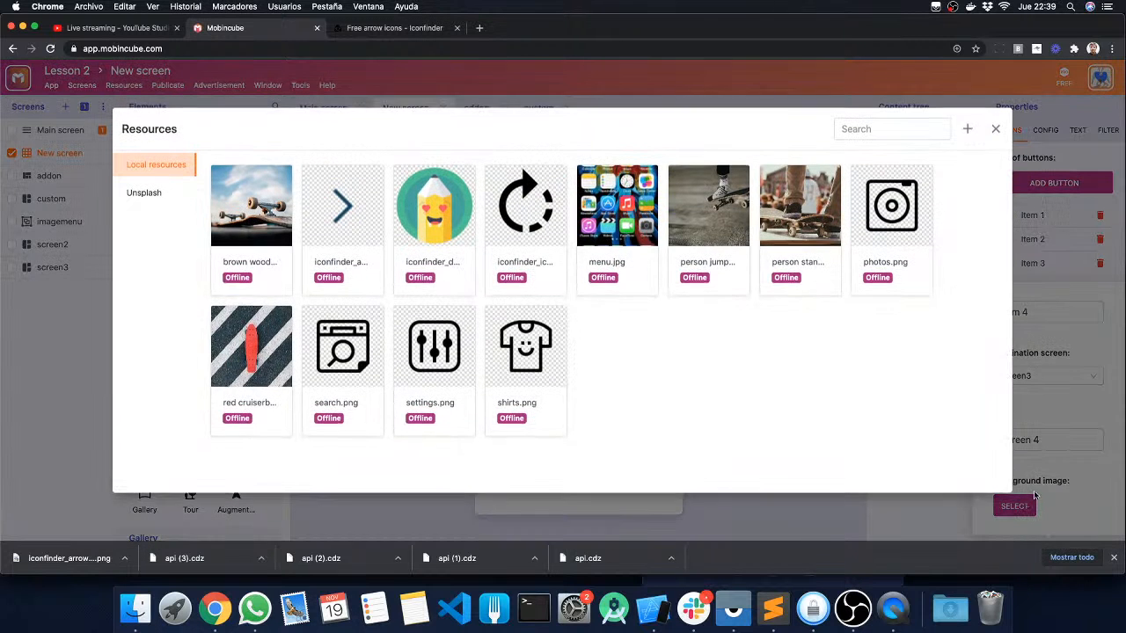
pyautogui.click(143, 192)
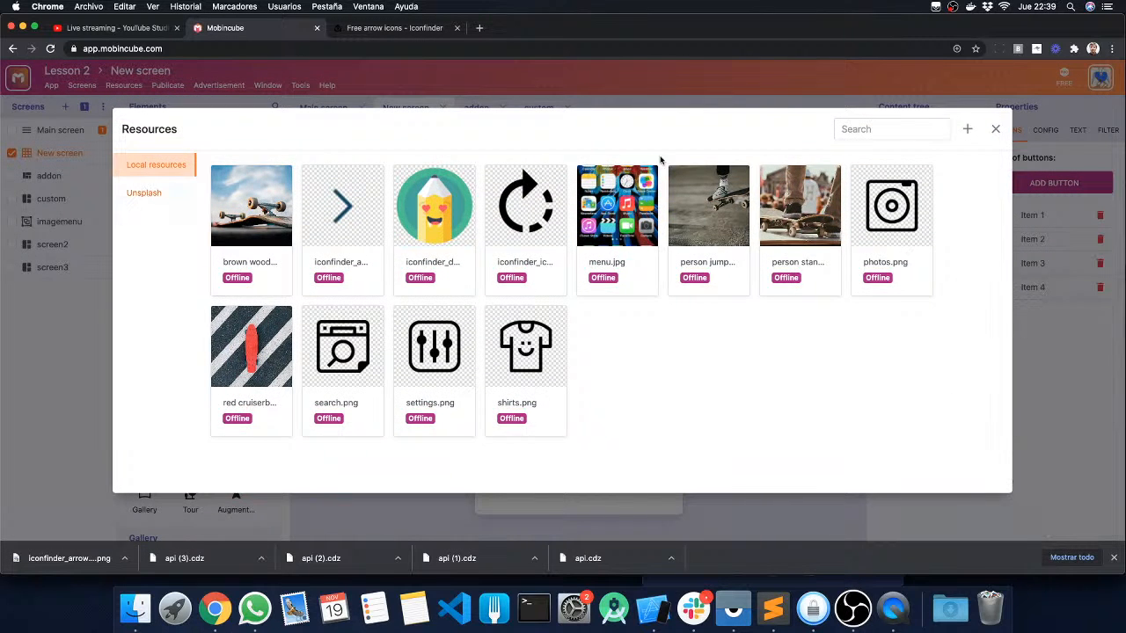
pyautogui.click(908, 129)
pyautogui.write('skate')
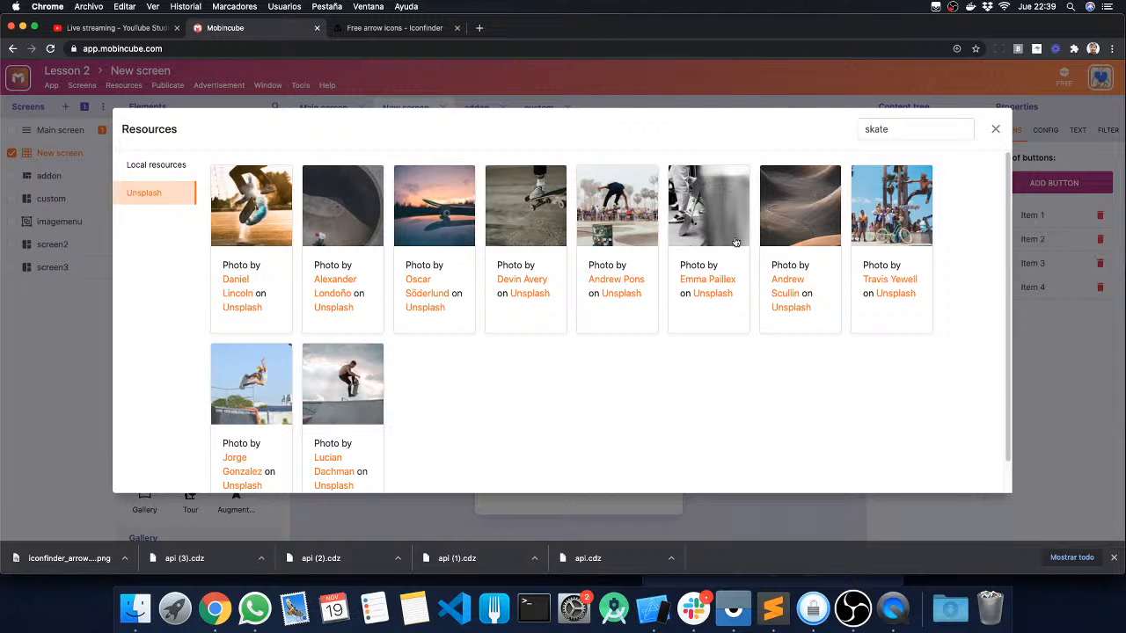
pyautogui.click(610, 200)
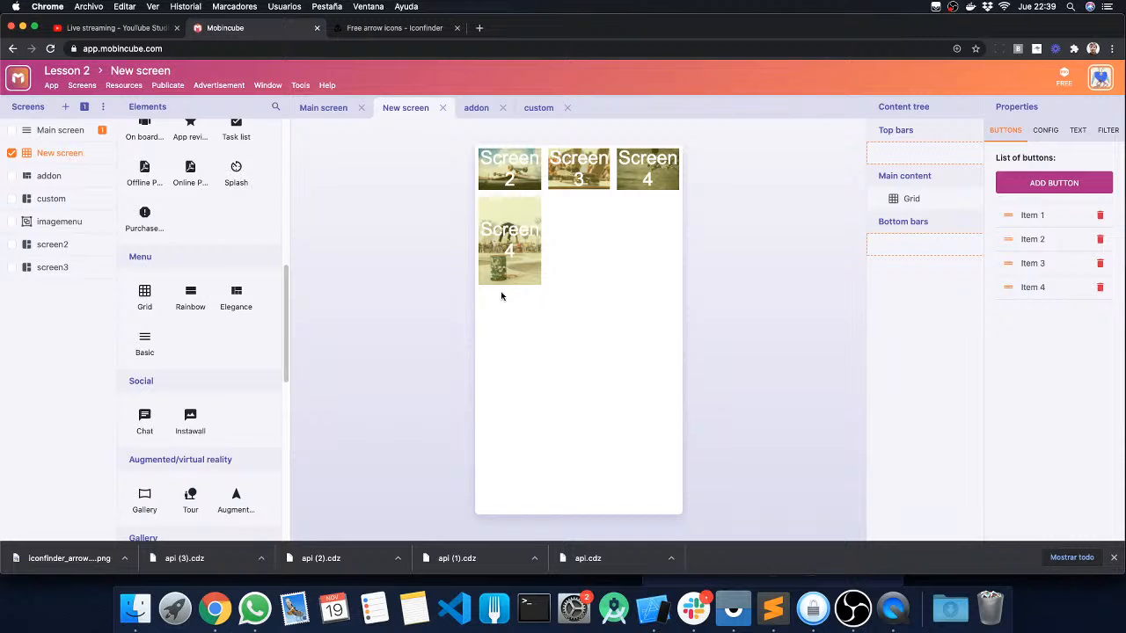
# Set the Grid's number of columns to 1 and its internal margin to 3.0, checking the stacked buttons in the preview.
pyautogui.click(1045, 130)
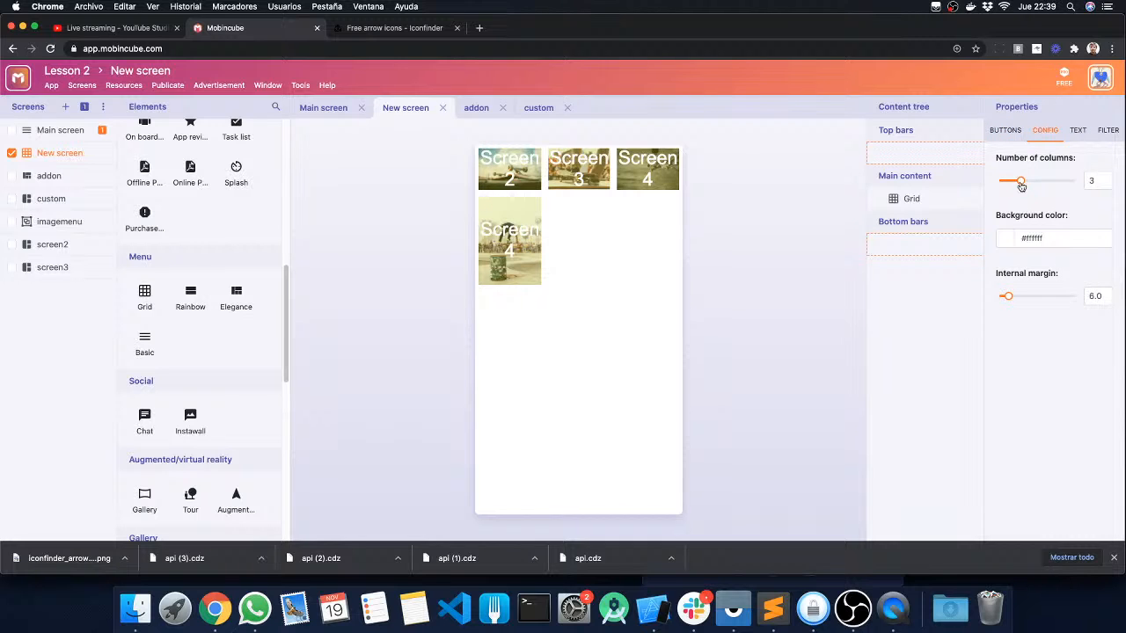
pyautogui.moveTo(1020, 182)
pyautogui.mouseDown()
pyautogui.moveTo(1030, 182)
pyautogui.moveTo(999, 180)
pyautogui.mouseUp()
pyautogui.scroll(-5, 578, 324)
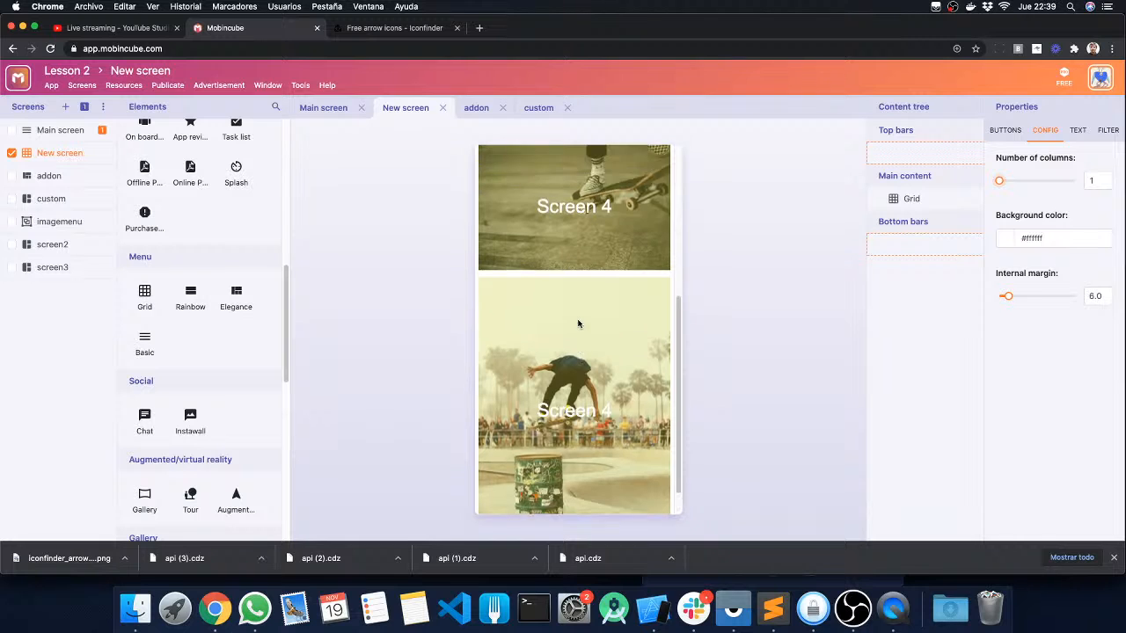
pyautogui.scroll(4, 577, 323)
pyautogui.scroll(-4, 577, 323)
pyautogui.scroll(2, 578, 323)
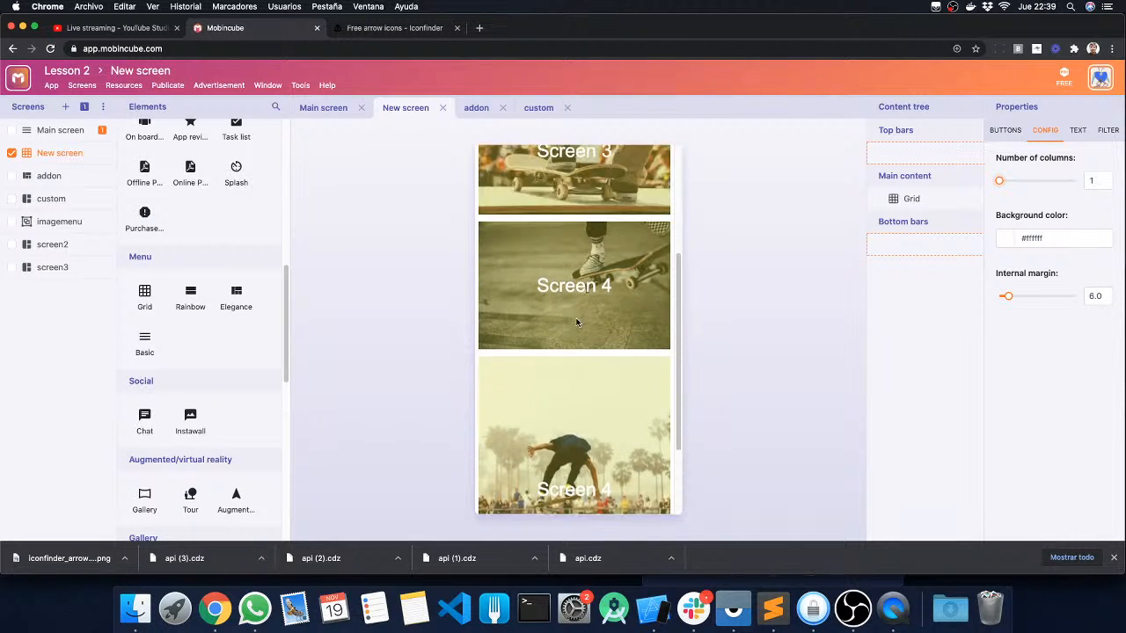
pyautogui.scroll(2, 577, 322)
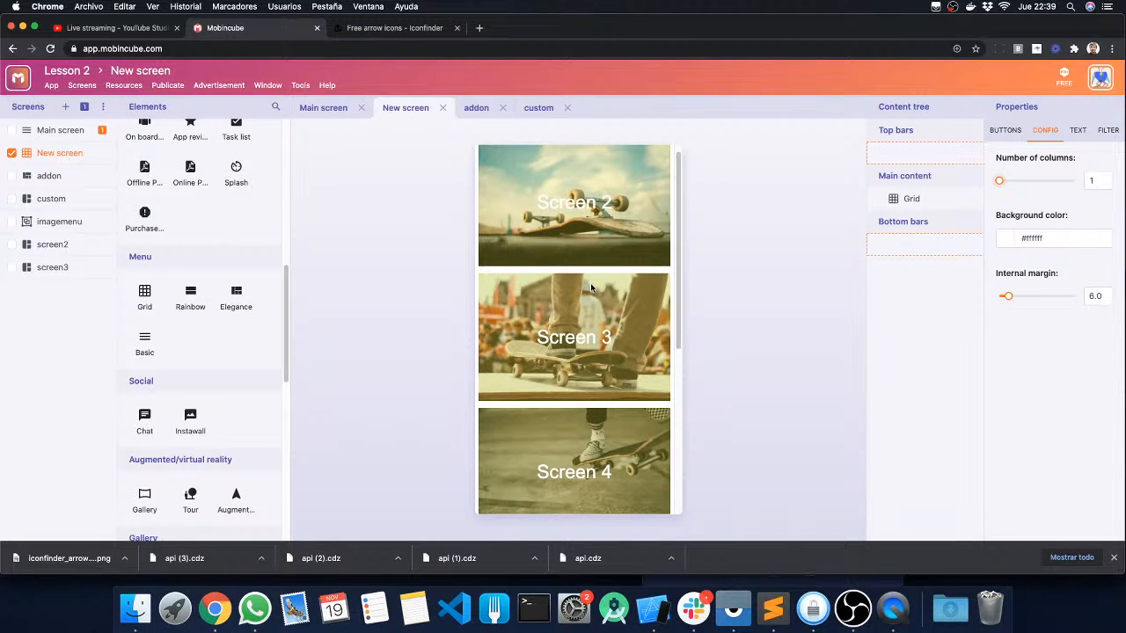
pyautogui.scroll(-4, 591, 288)
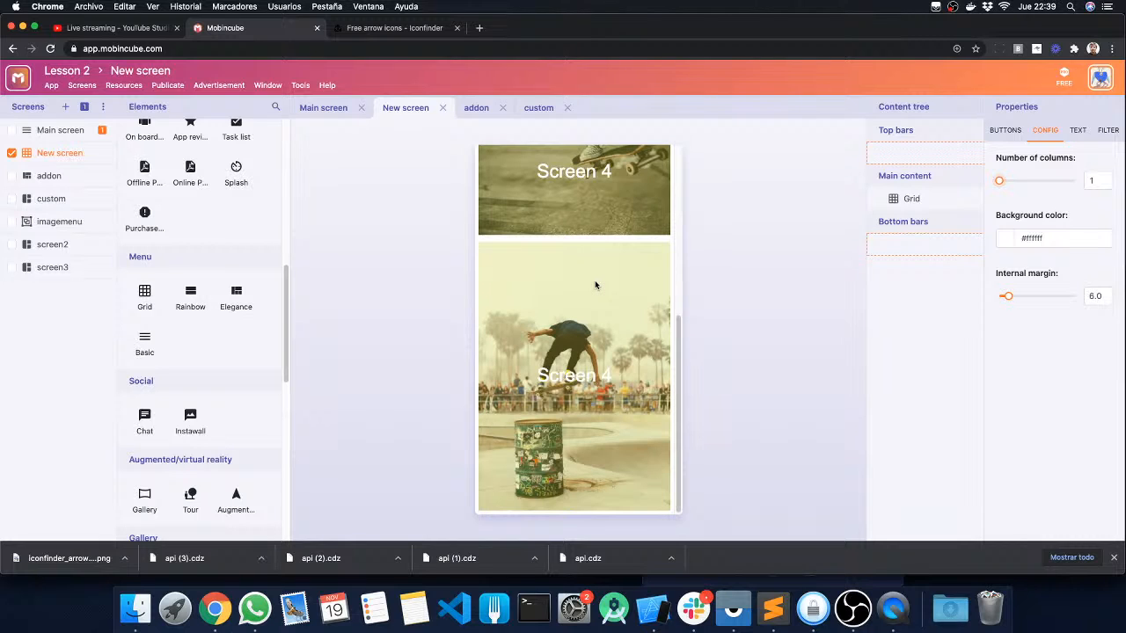
pyautogui.scroll(4, 594, 285)
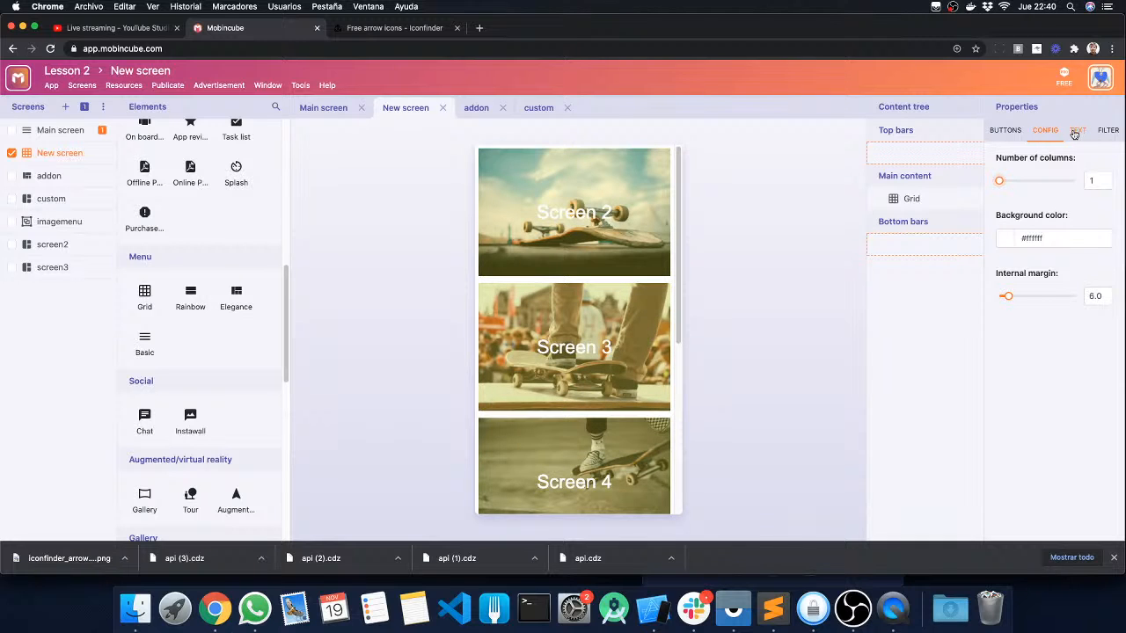
pyautogui.moveTo(1008, 296)
pyautogui.mouseDown()
pyautogui.moveTo(1046, 301)
pyautogui.moveTo(1003, 296)
pyautogui.mouseUp()
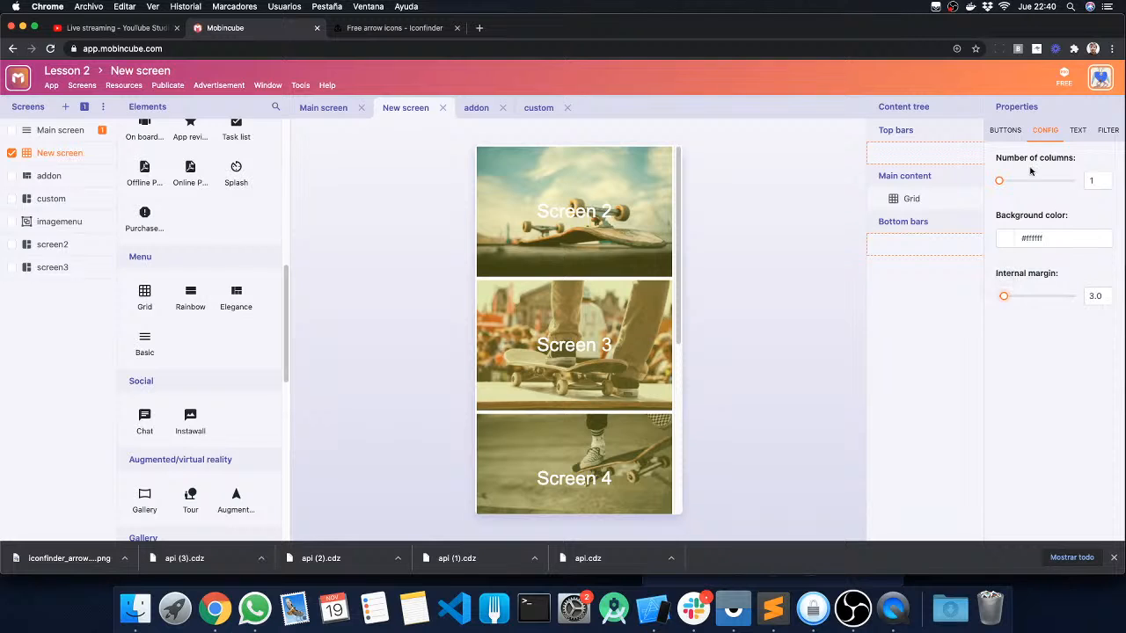
# Set the Grid buttons' text size to 12.0 and their text color to bright red.
pyautogui.click(1079, 131)
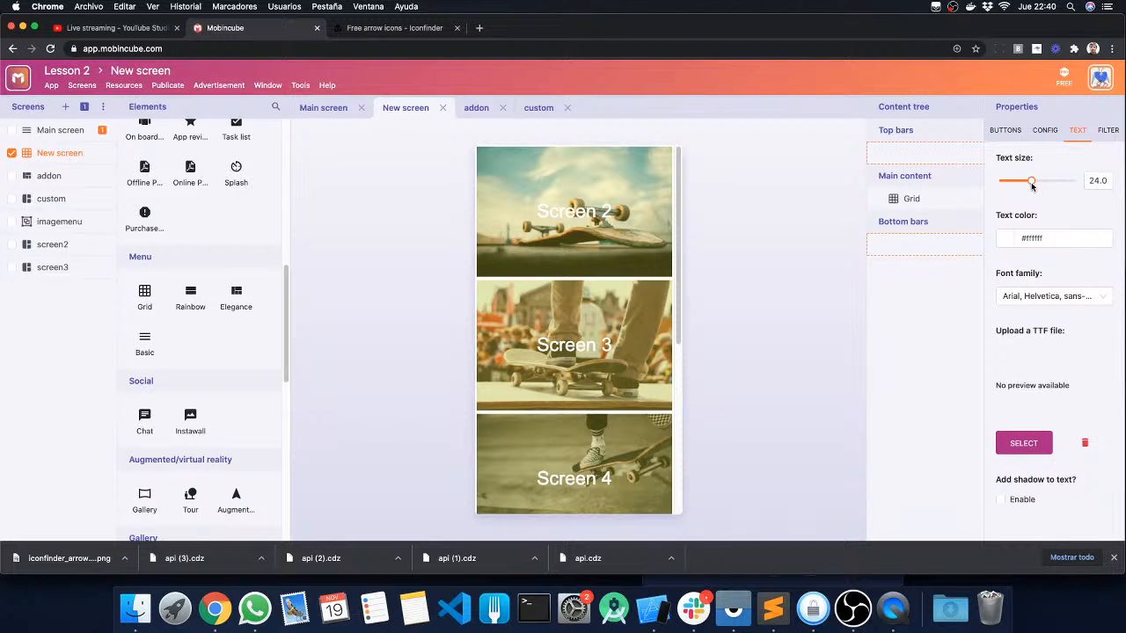
pyautogui.moveTo(1030, 180)
pyautogui.mouseDown()
pyautogui.moveTo(1043, 183)
pyautogui.moveTo(1009, 176)
pyautogui.mouseUp()
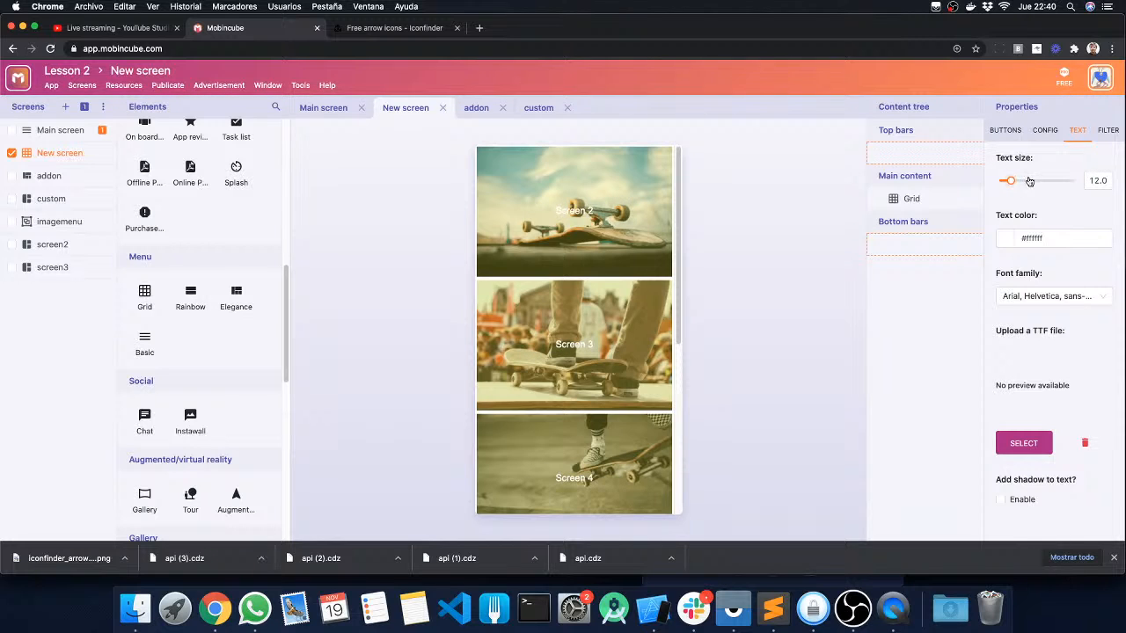
pyautogui.click(1005, 238)
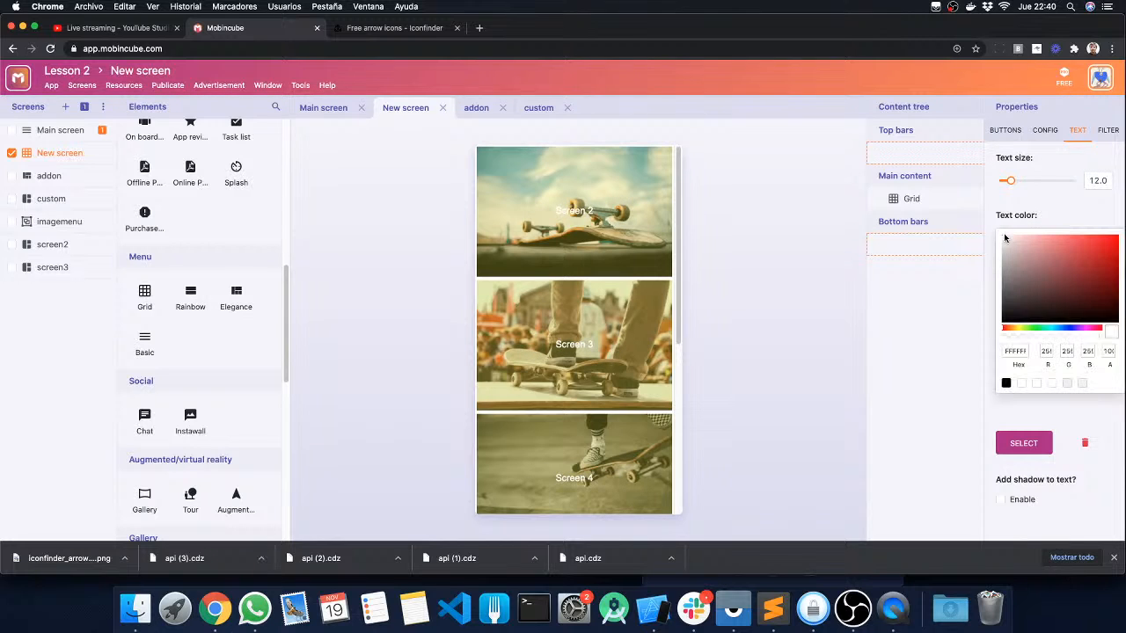
pyautogui.moveTo(1021, 276); pyautogui.dragTo(1121, 237)
pyautogui.click(1100, 205)
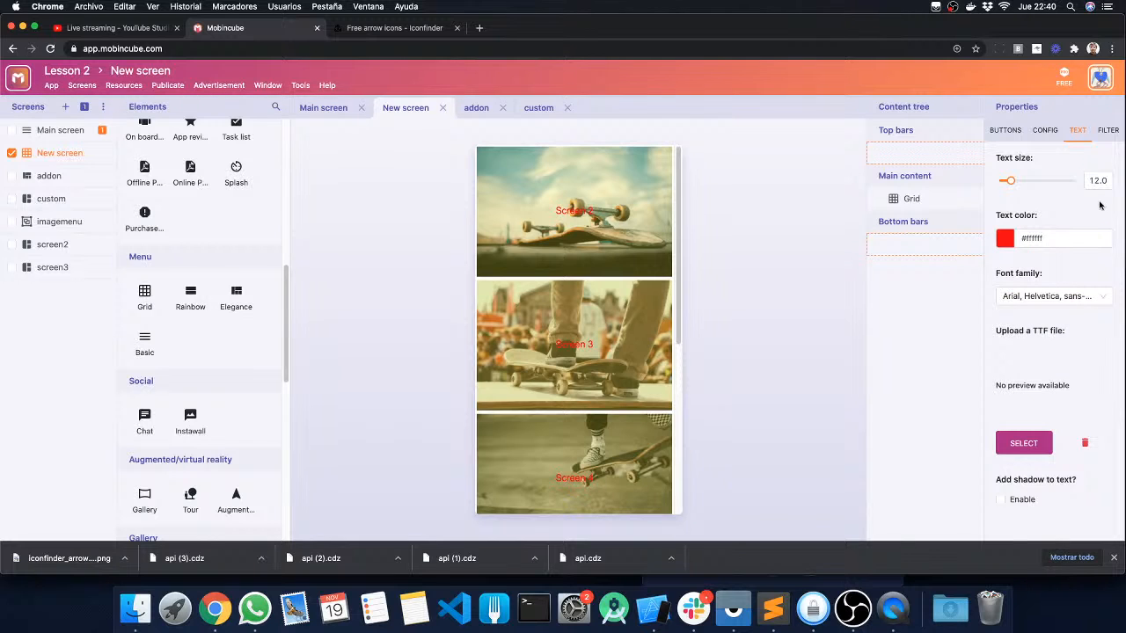
# Change the Grid buttons' text color to near-white.
pyautogui.click(1007, 237)
pyautogui.moveTo(1020, 259); pyautogui.dragTo(1001, 234)
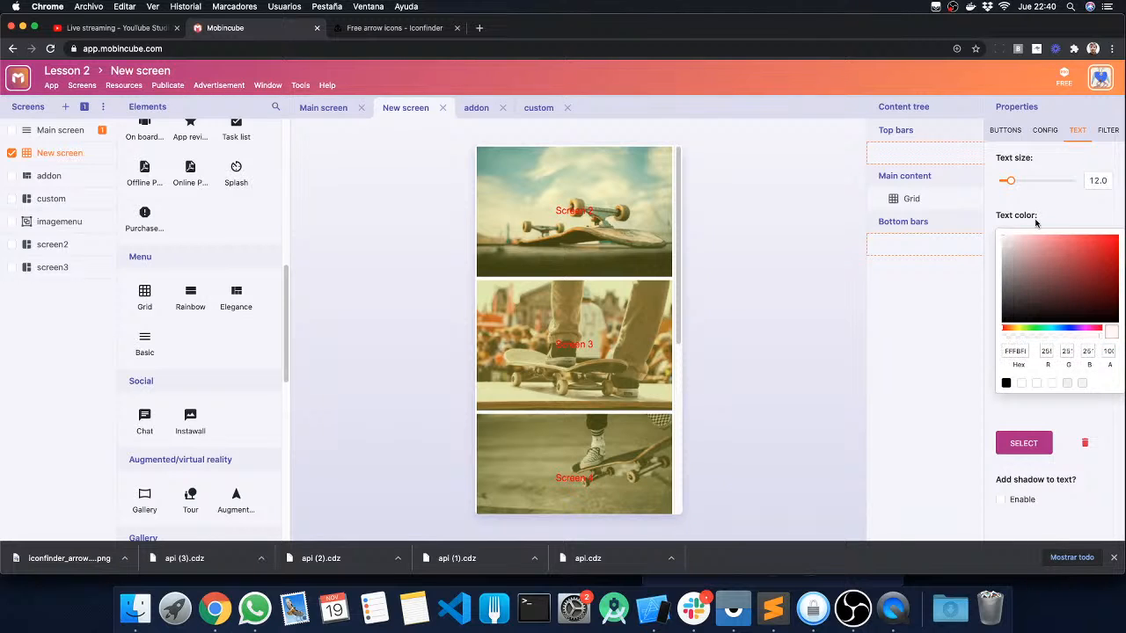
pyautogui.click(1037, 222)
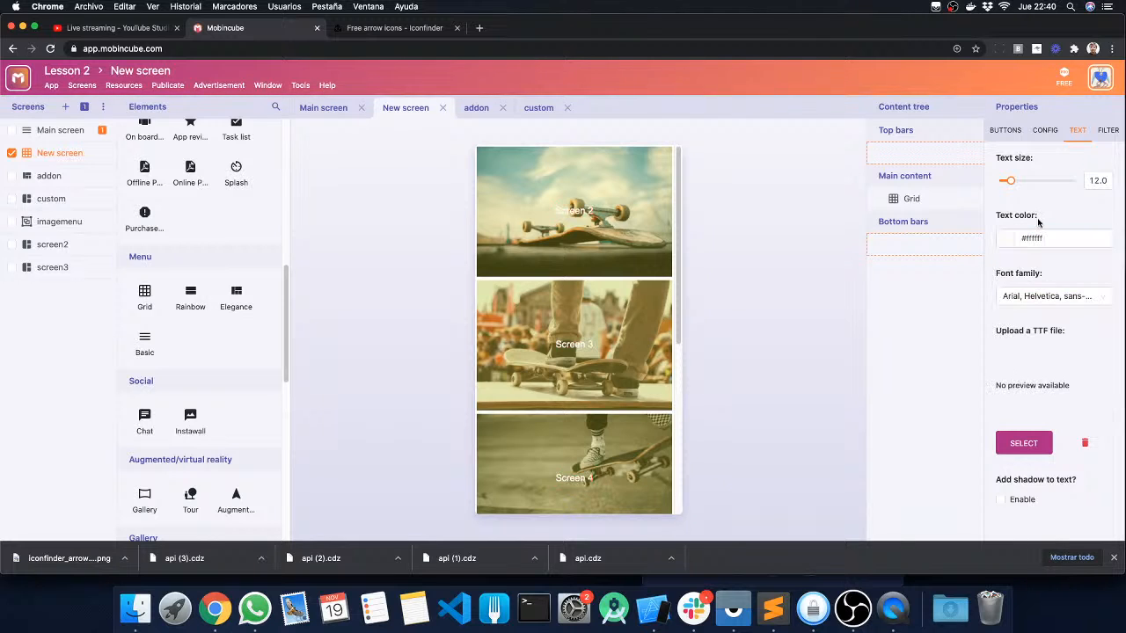
# Set the Grid text's font family to Comic Sans MS and its text size to 36.5.
pyautogui.click(1054, 299)
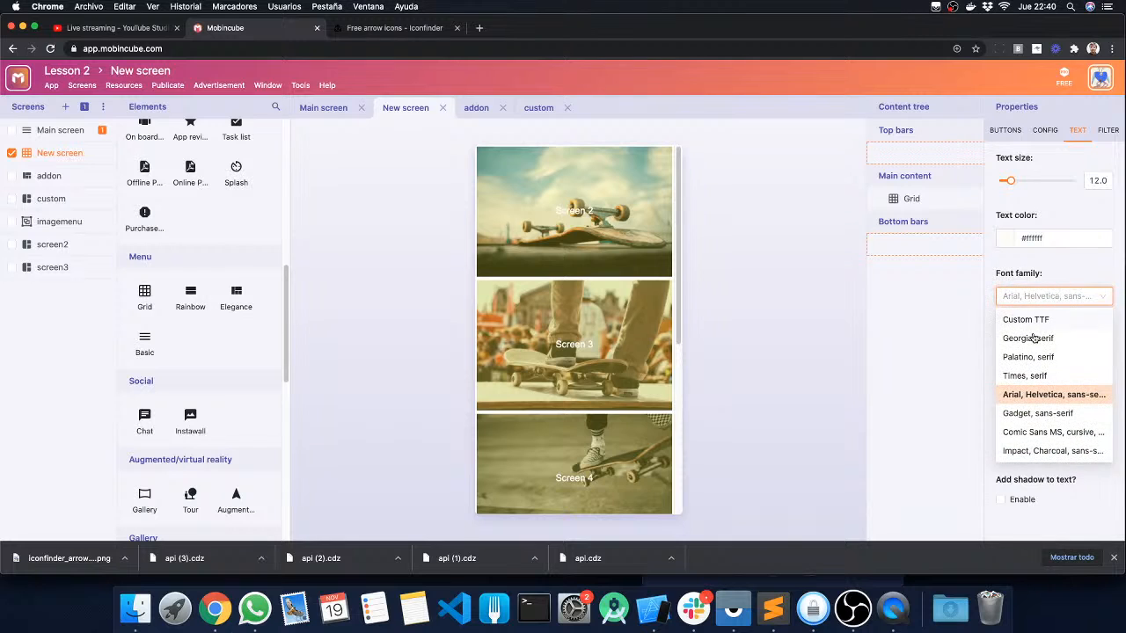
pyautogui.click(1036, 433)
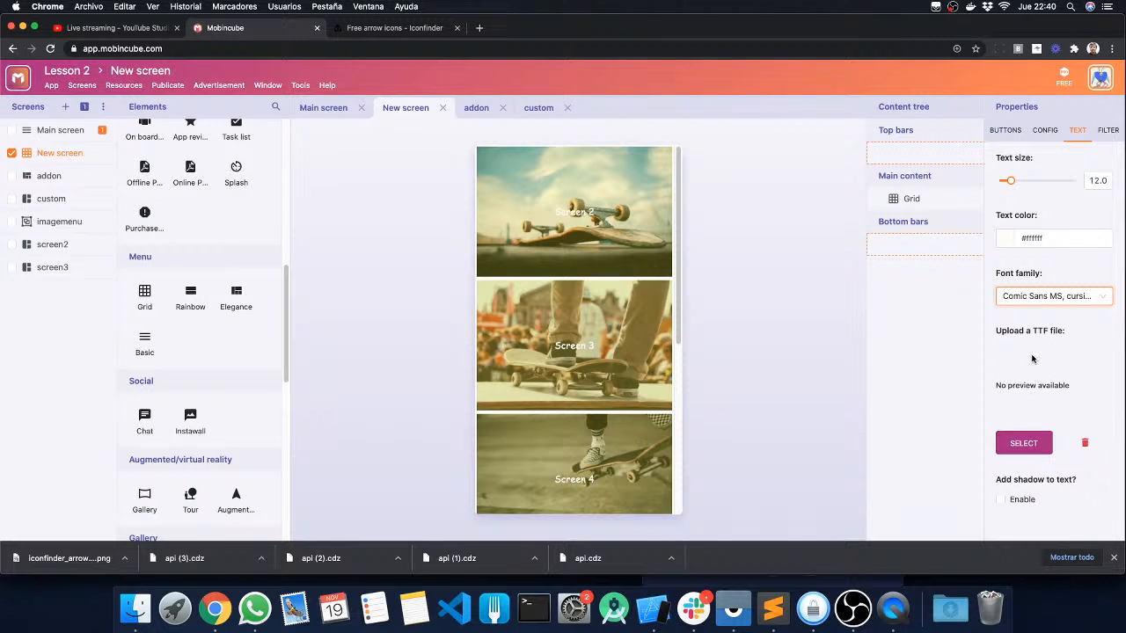
pyautogui.moveTo(1017, 187); pyautogui.dragTo(1052, 183)
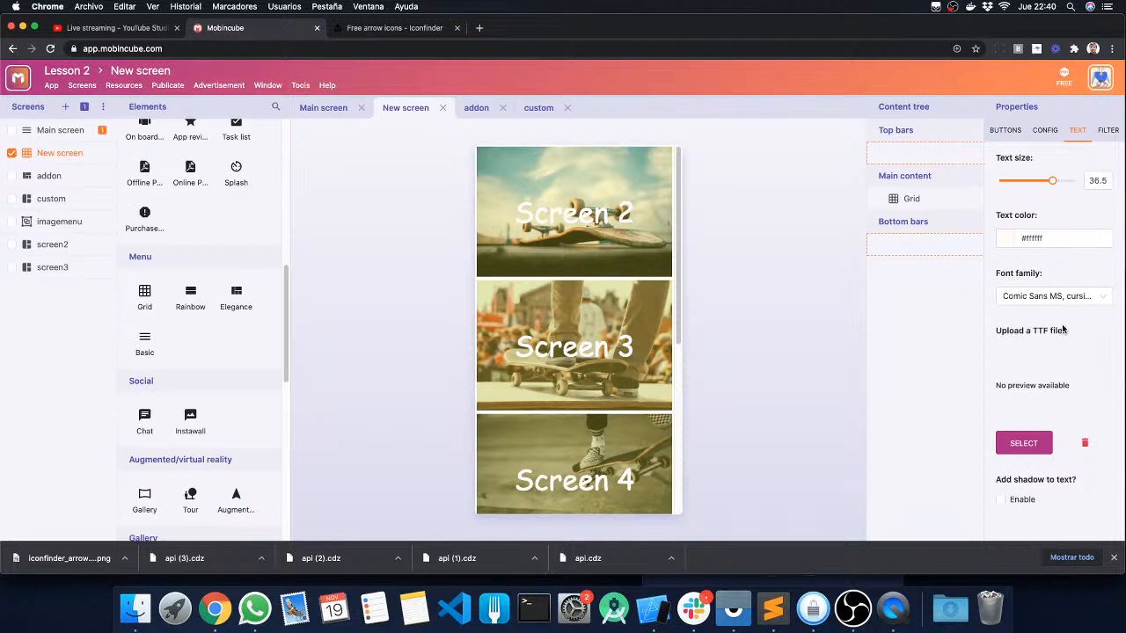
# Look through the available font families and switch the Grid text to Custom TTF.
pyautogui.click(1041, 299)
pyautogui.scroll(-3, 1047, 387)
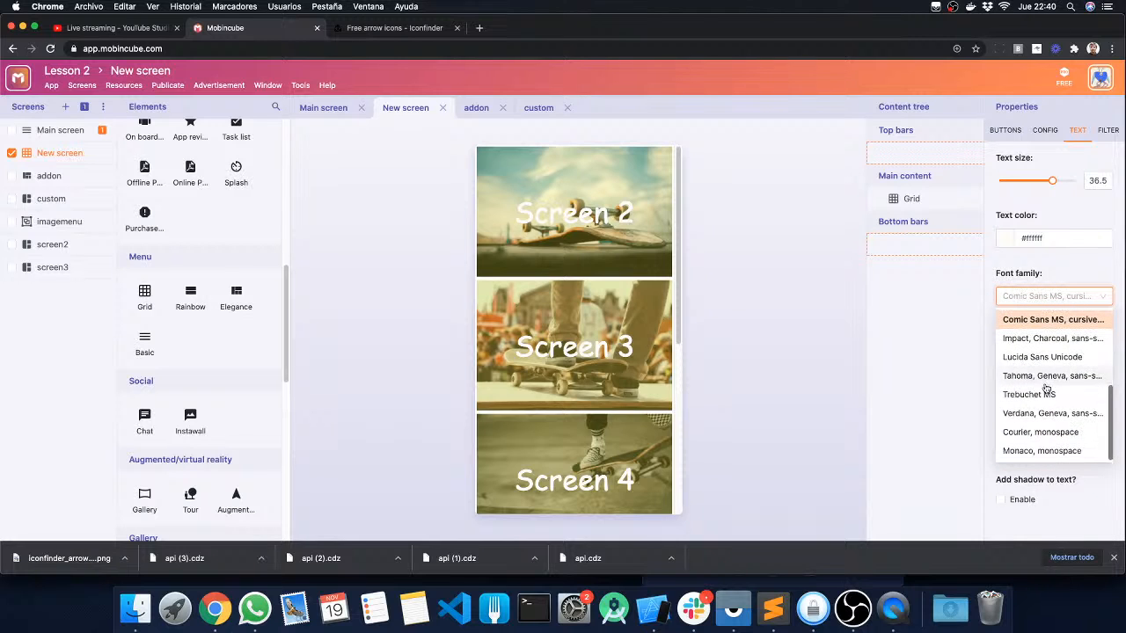
pyautogui.scroll(3, 1045, 405)
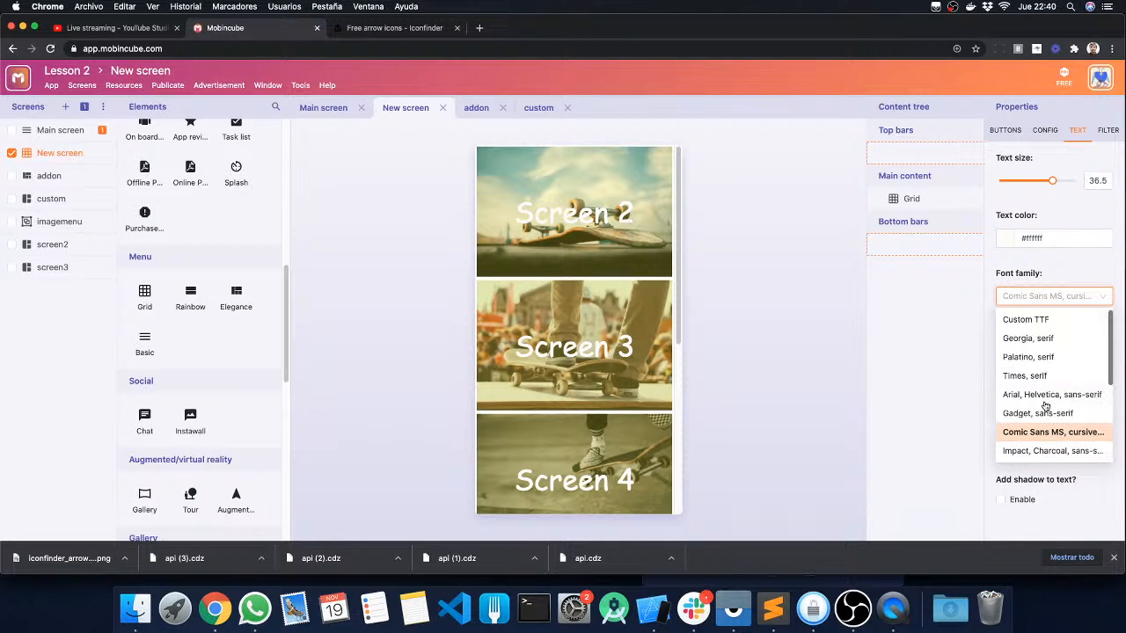
pyautogui.click(1031, 323)
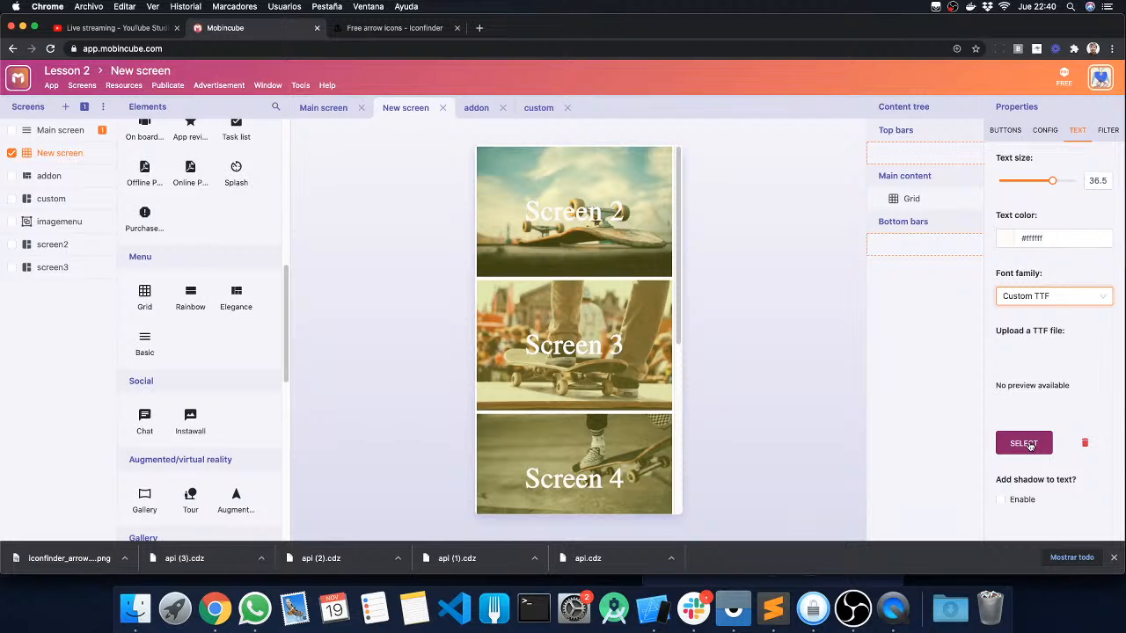
# Upload the Pacifico font file from the desktop's res folder, apply it to the Grid text and check all buttons in the preview.
pyautogui.click(1030, 445)
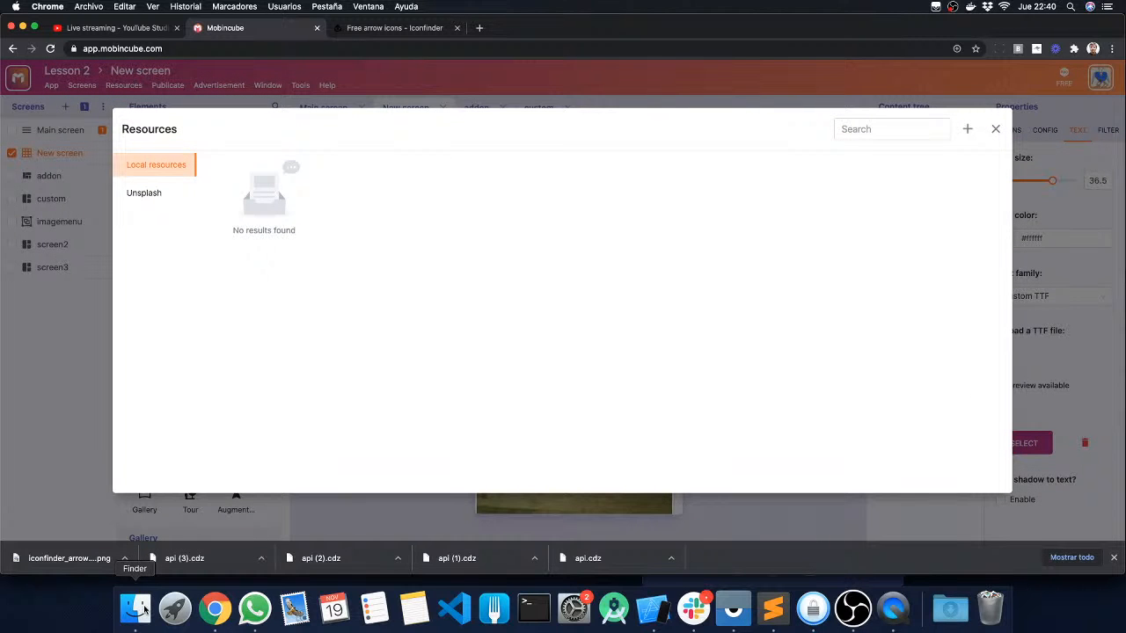
pyautogui.press('F11')
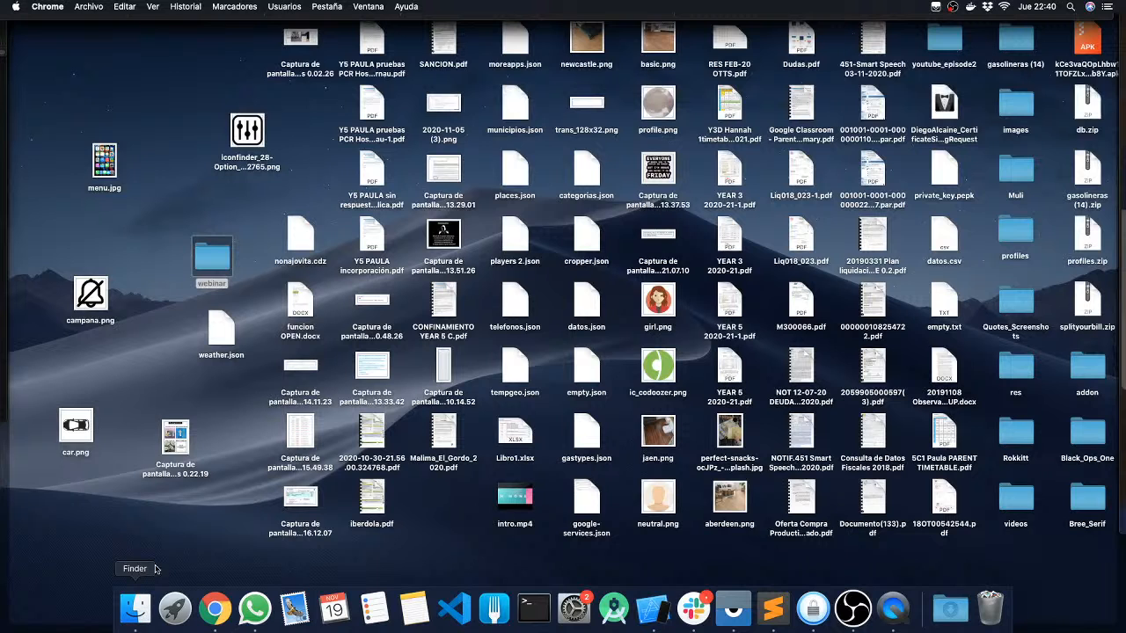
pyautogui.doubleClick(1025, 377)
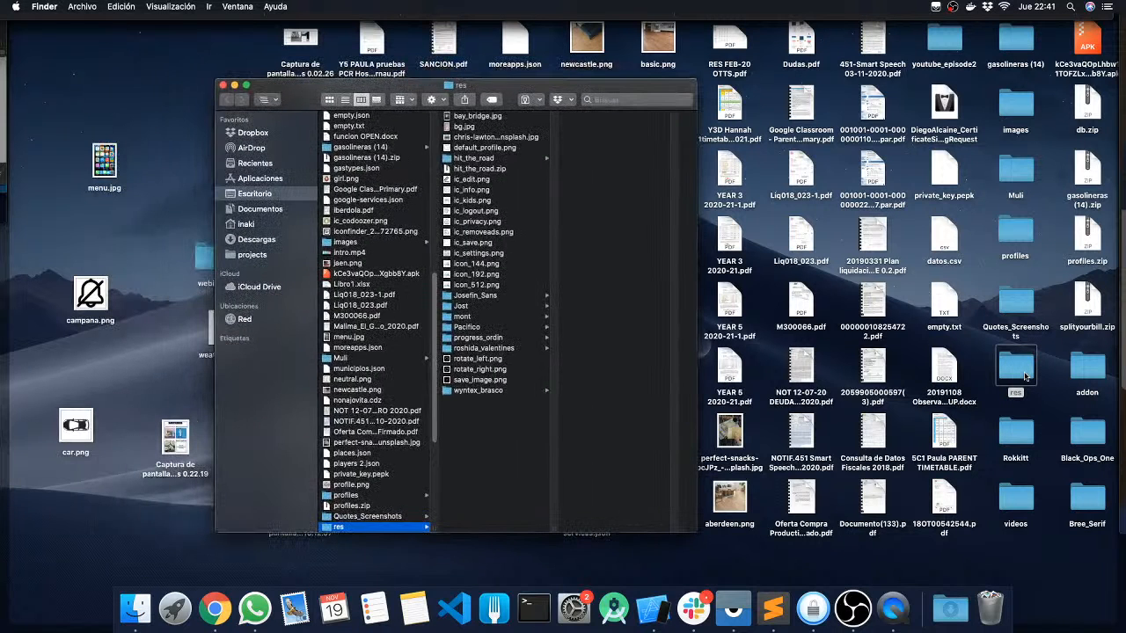
pyautogui.click(476, 327)
pyautogui.moveTo(578, 129); pyautogui.dragTo(758, 293)
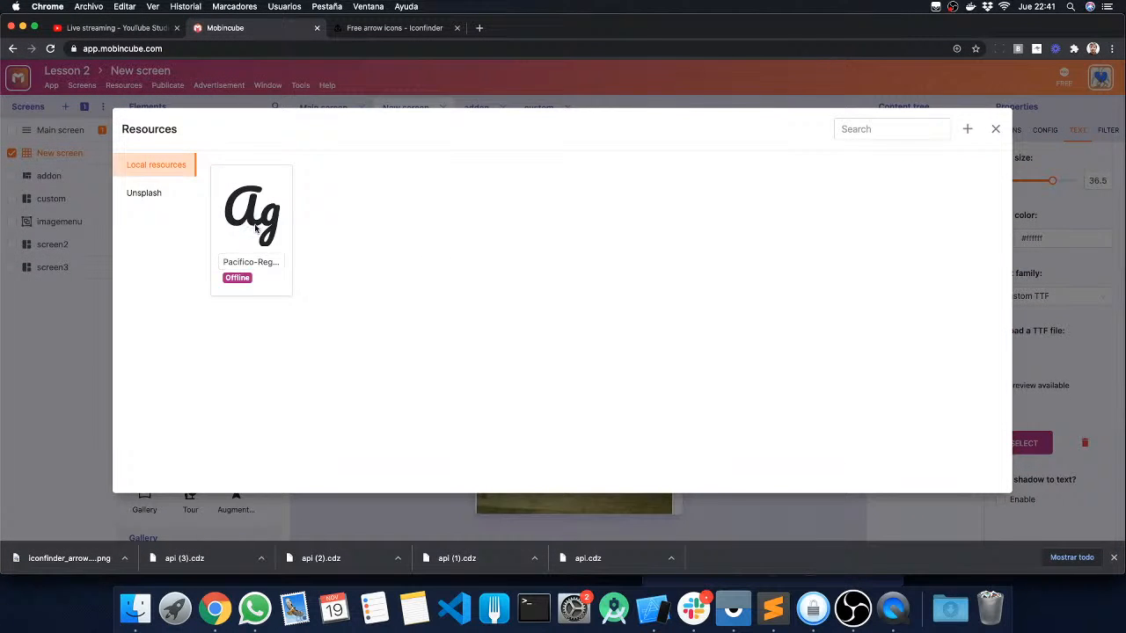
pyautogui.click(255, 228)
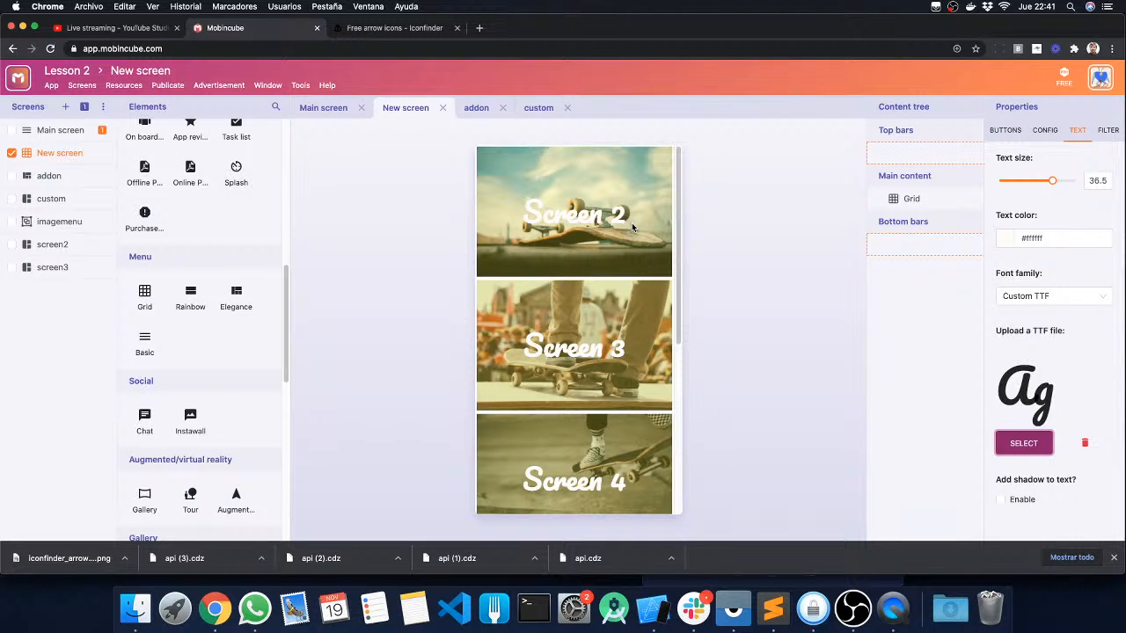
pyautogui.scroll(-5, 607, 283)
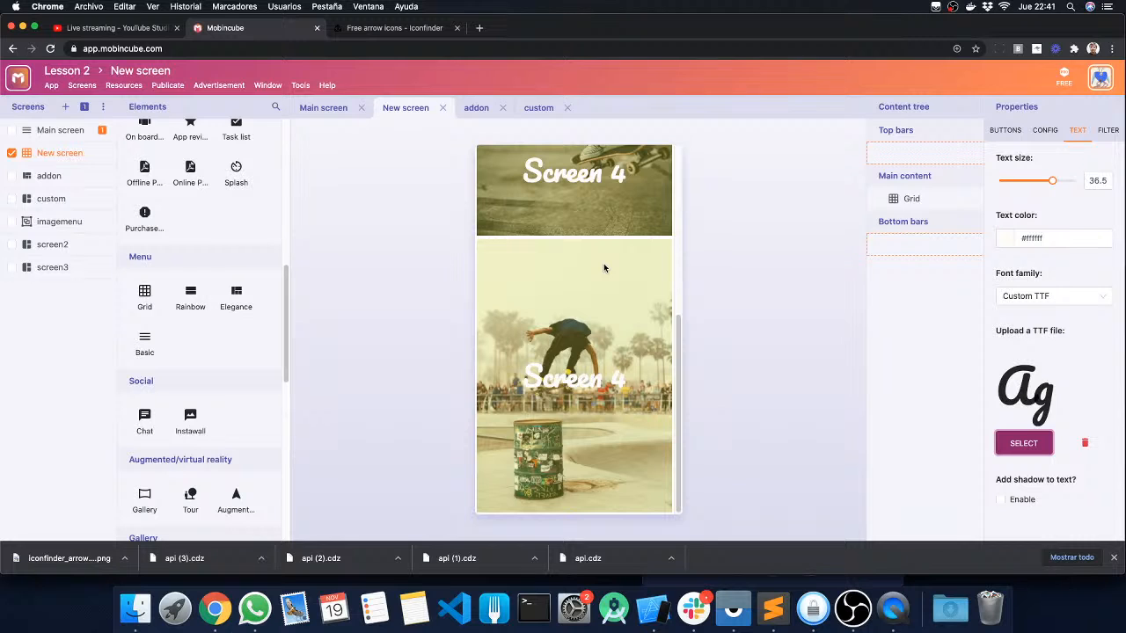
pyautogui.scroll(5, 603, 269)
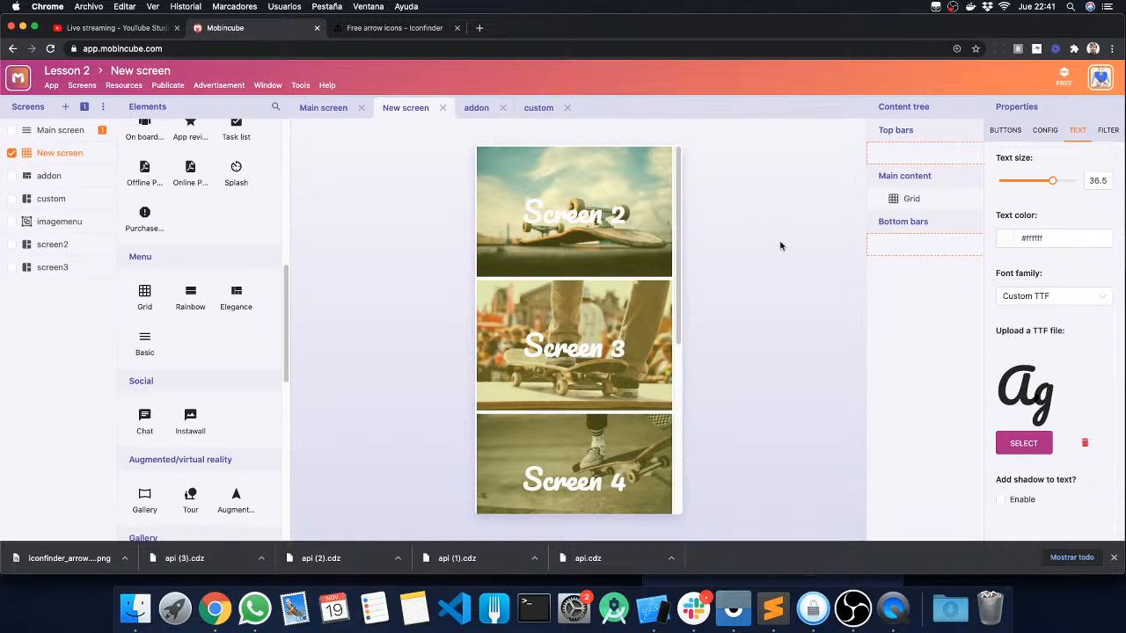
# Try the Radial Reverse, Gradient upwards, Gradient downwards, Gradient rightwards and Radial image filters on the Grid.
pyautogui.click(1105, 130)
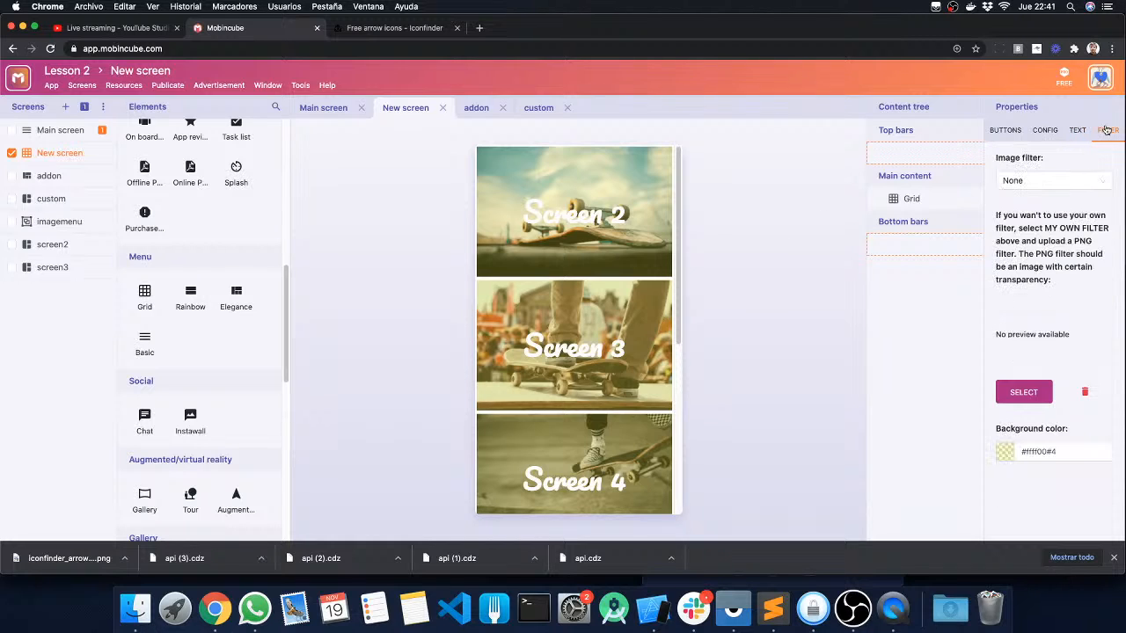
pyautogui.click(1072, 180)
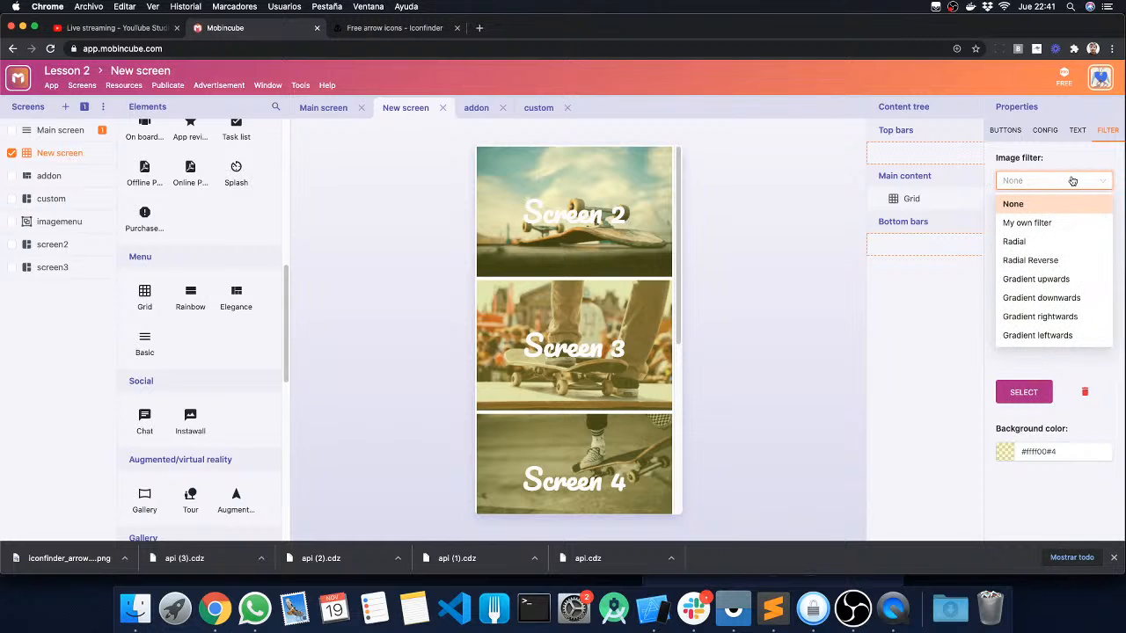
pyautogui.click(1040, 260)
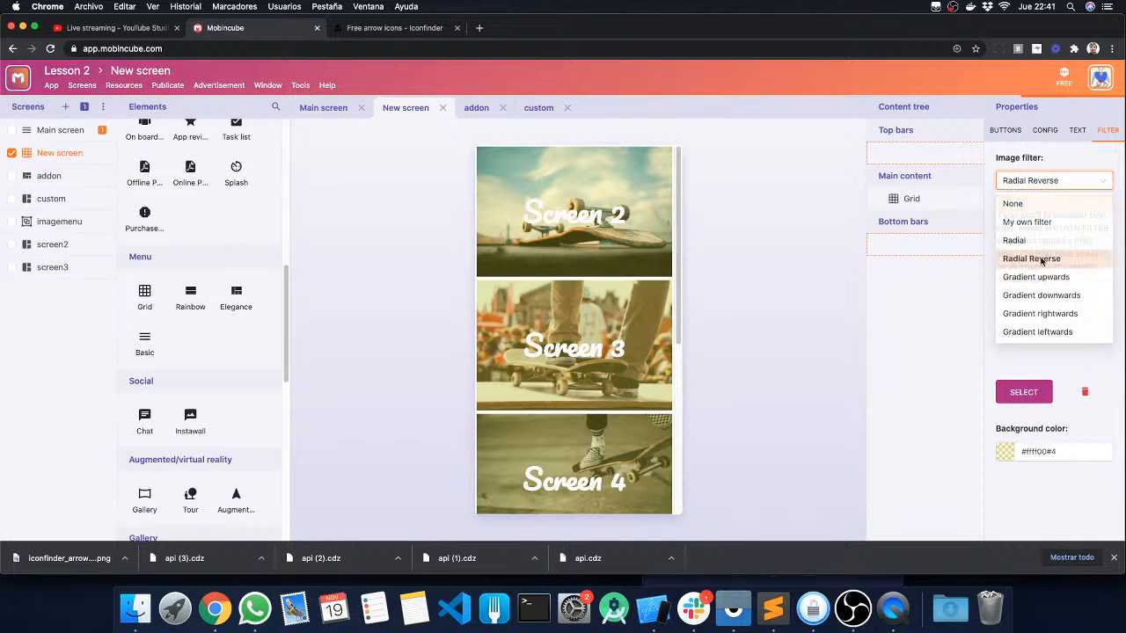
pyautogui.click(1045, 180)
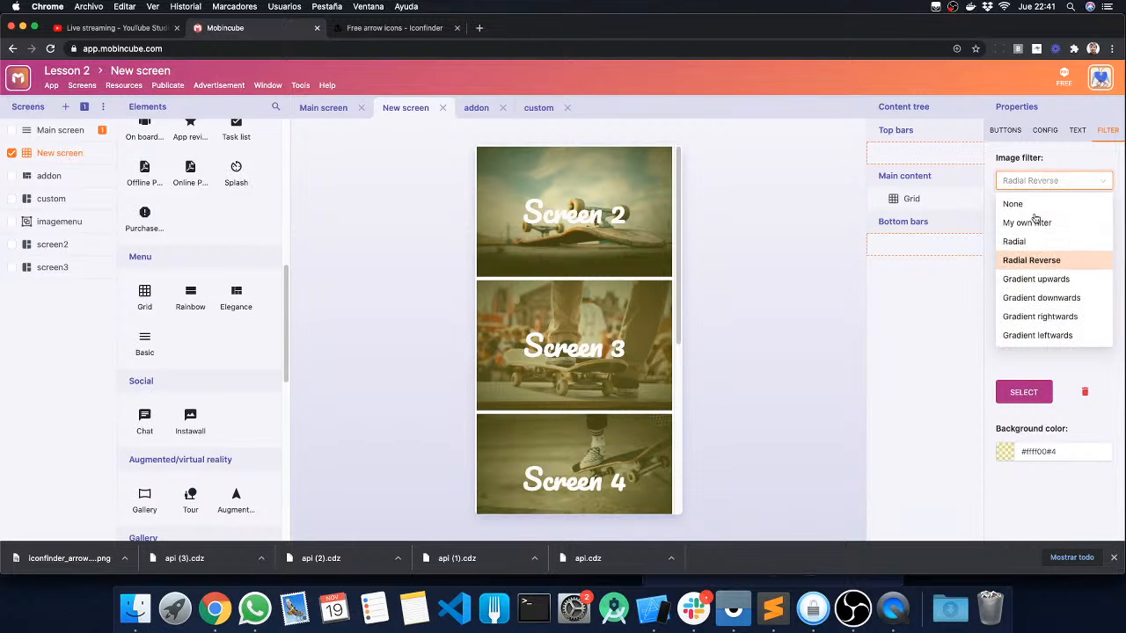
pyautogui.click(1031, 279)
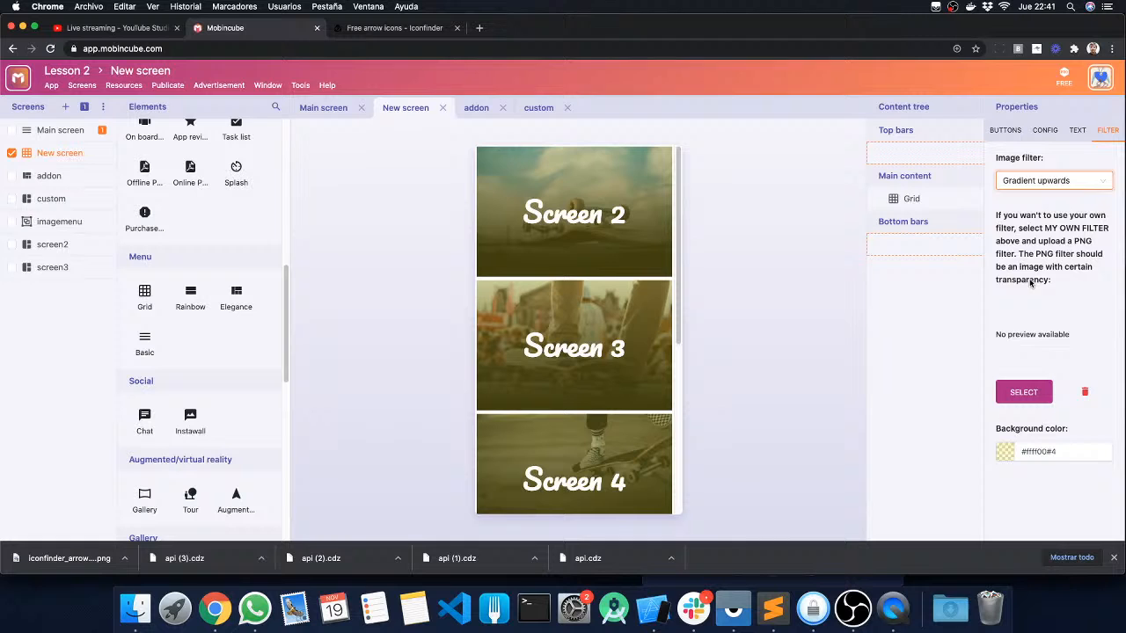
pyautogui.click(1034, 183)
pyautogui.click(1035, 299)
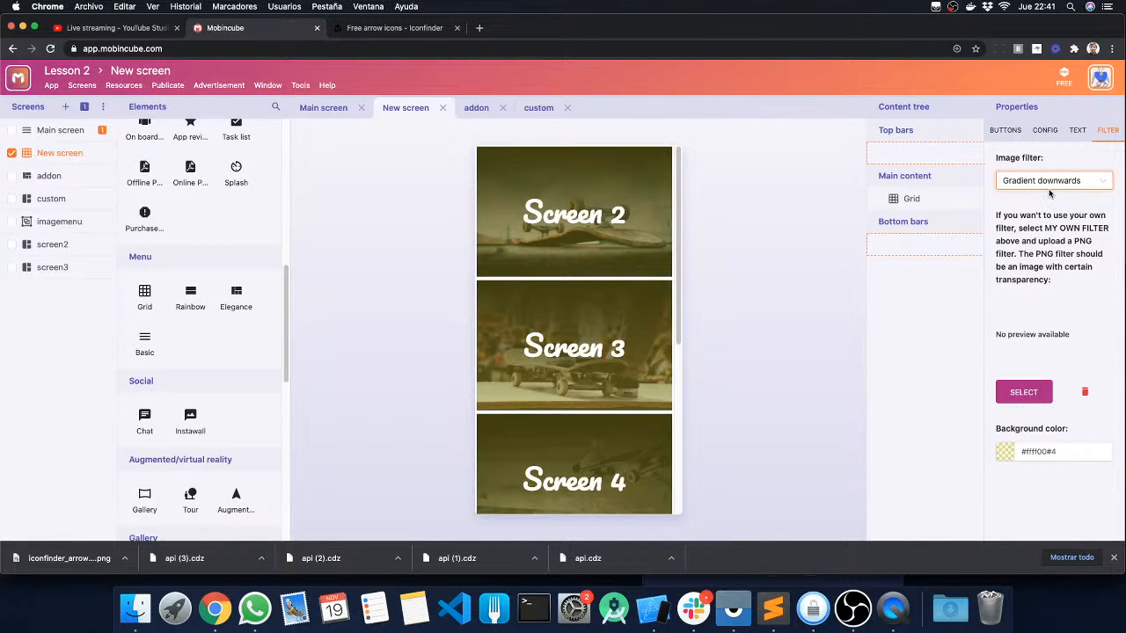
pyautogui.click(1051, 181)
pyautogui.click(1039, 316)
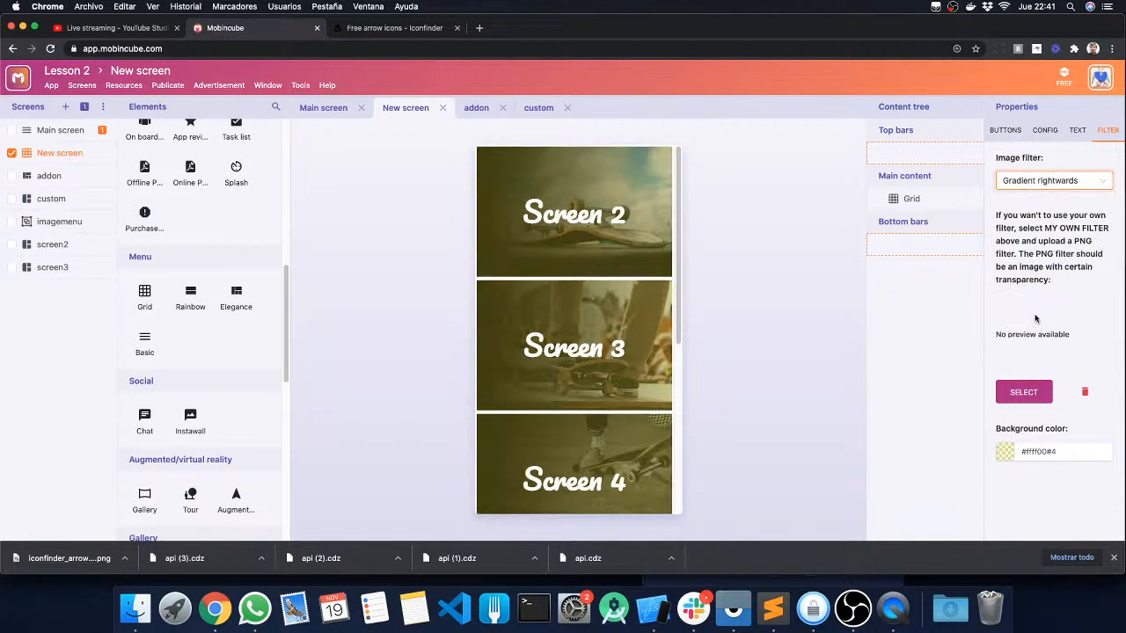
pyautogui.click(1052, 185)
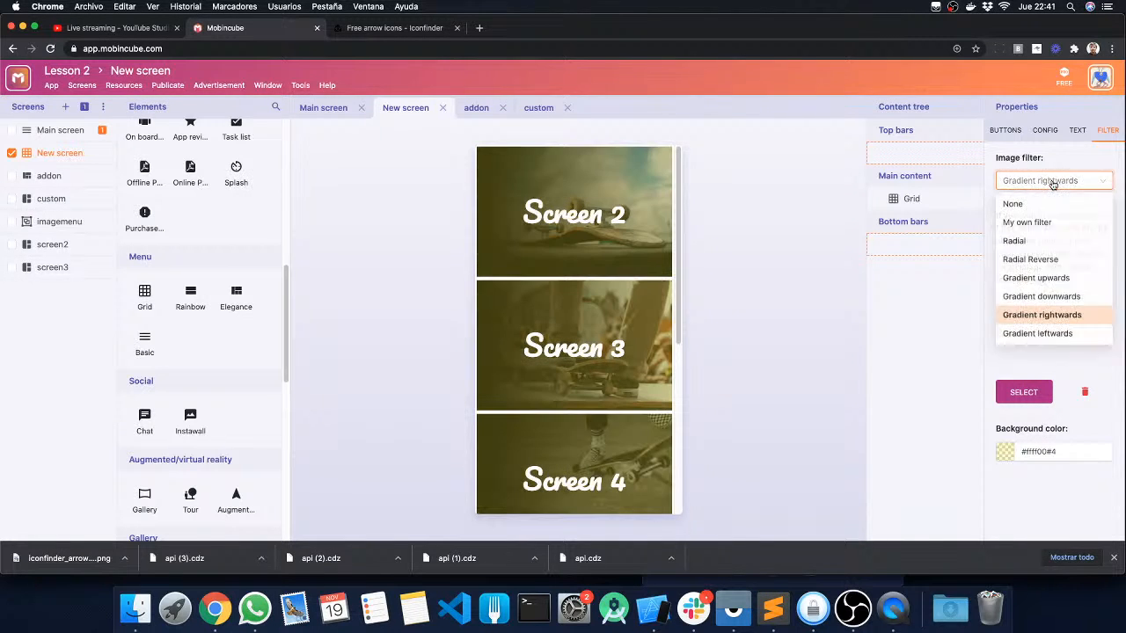
pyautogui.click(1015, 241)
# Set the Grid's image filter to My own filter and its background color to burnt orange, RGB 187, 83, 30.
pyautogui.click(1038, 183)
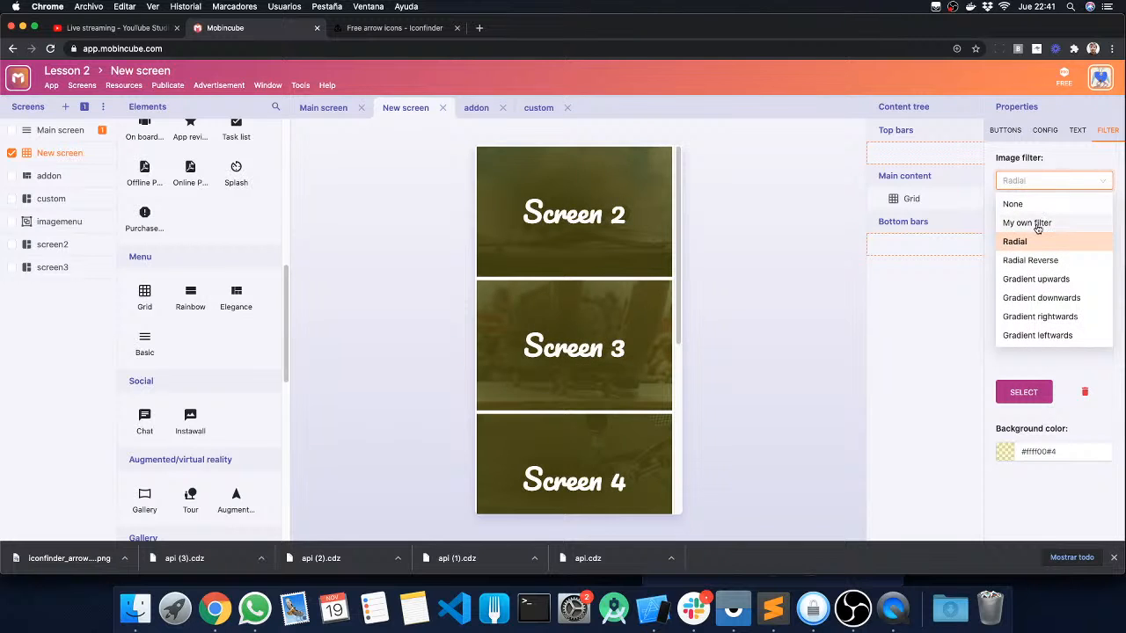
pyautogui.click(1031, 223)
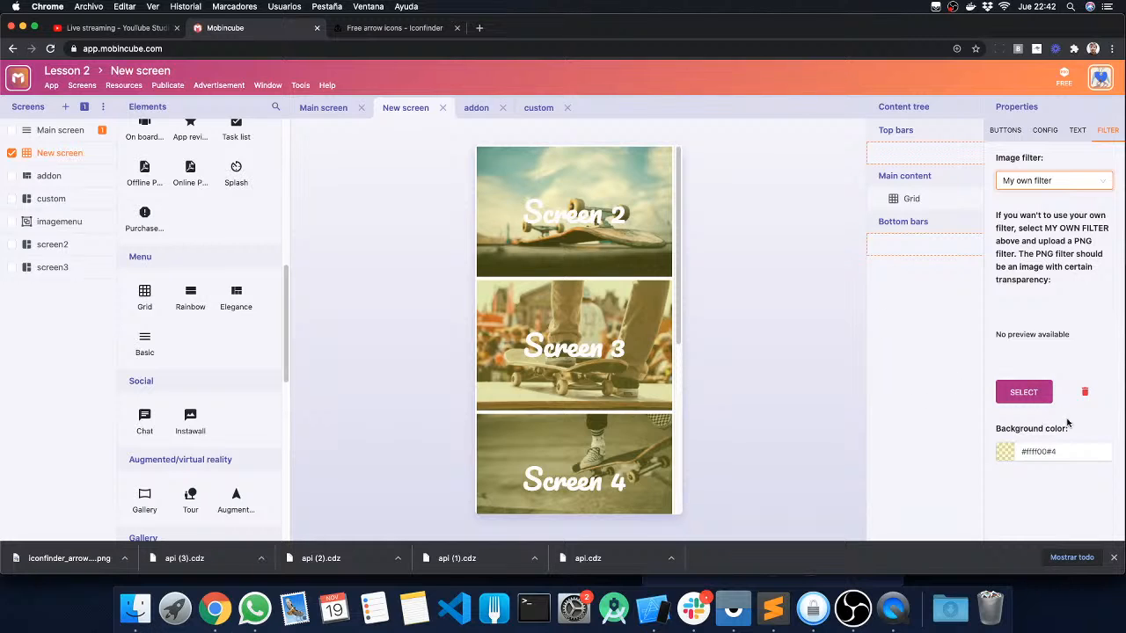
pyautogui.click(1004, 451)
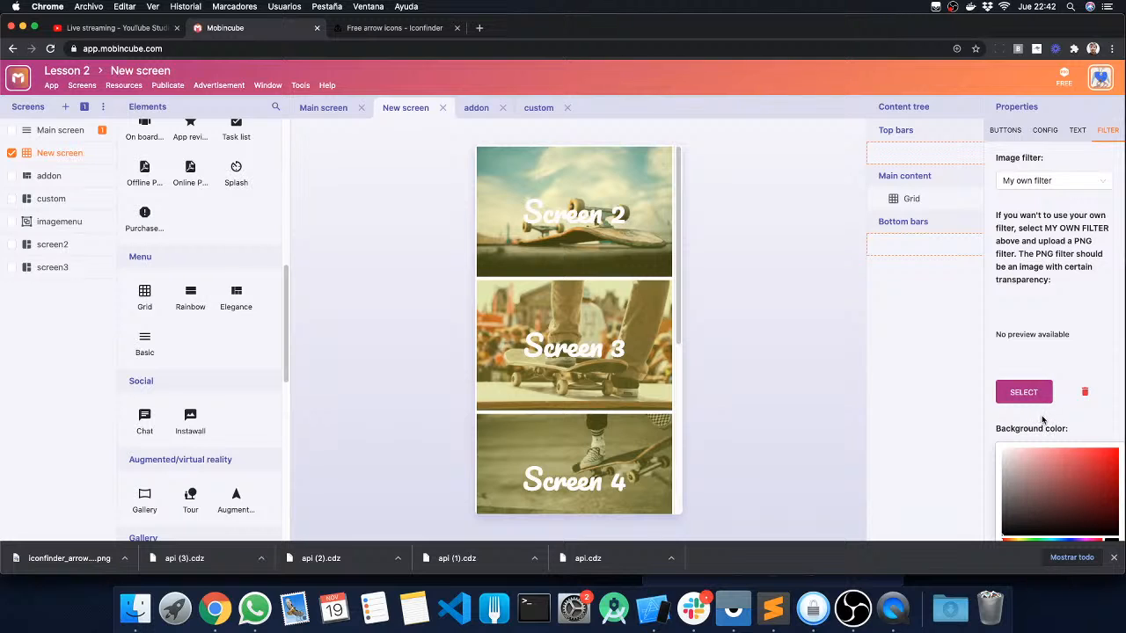
pyautogui.click(1113, 557)
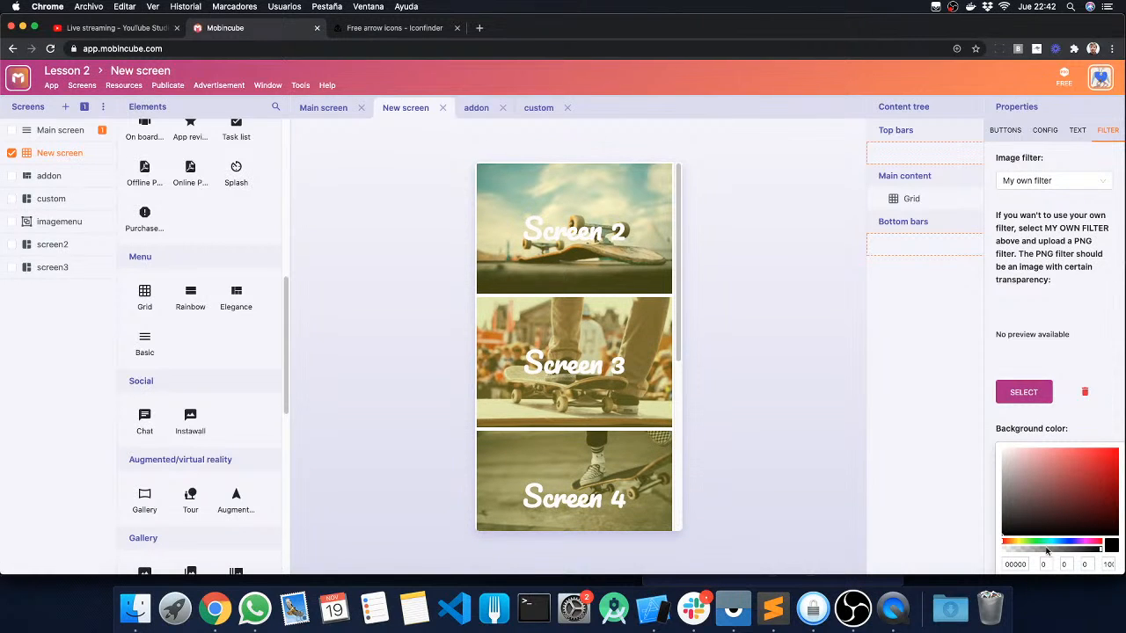
pyautogui.moveTo(1011, 543); pyautogui.dragTo(1007, 542)
pyautogui.moveTo(1053, 504); pyautogui.dragTo(1122, 447)
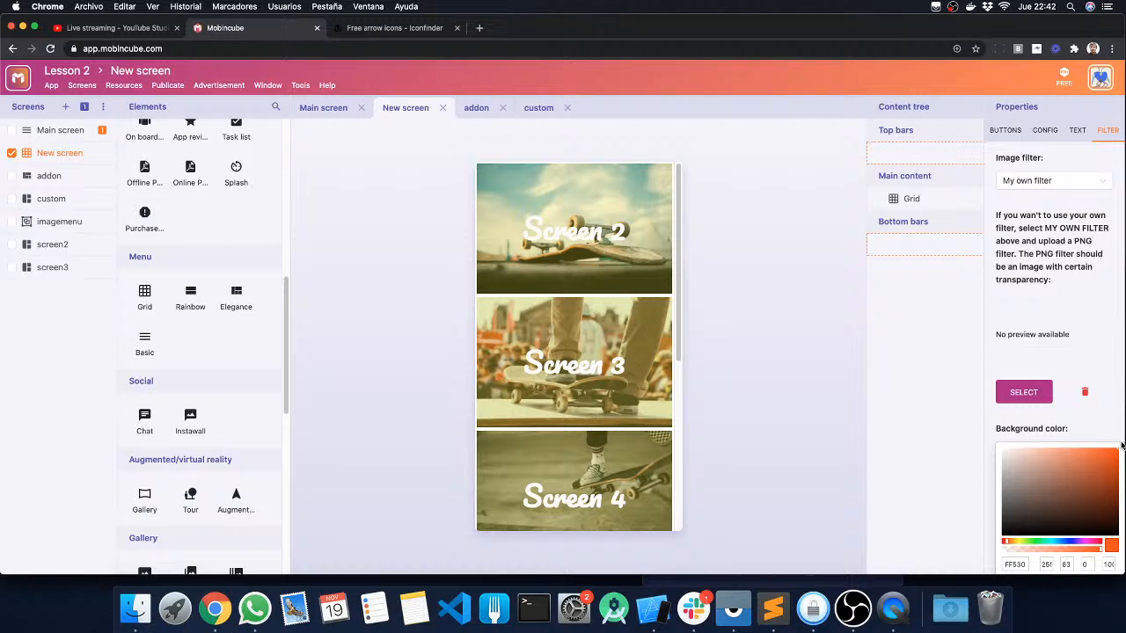
pyautogui.click(1068, 548)
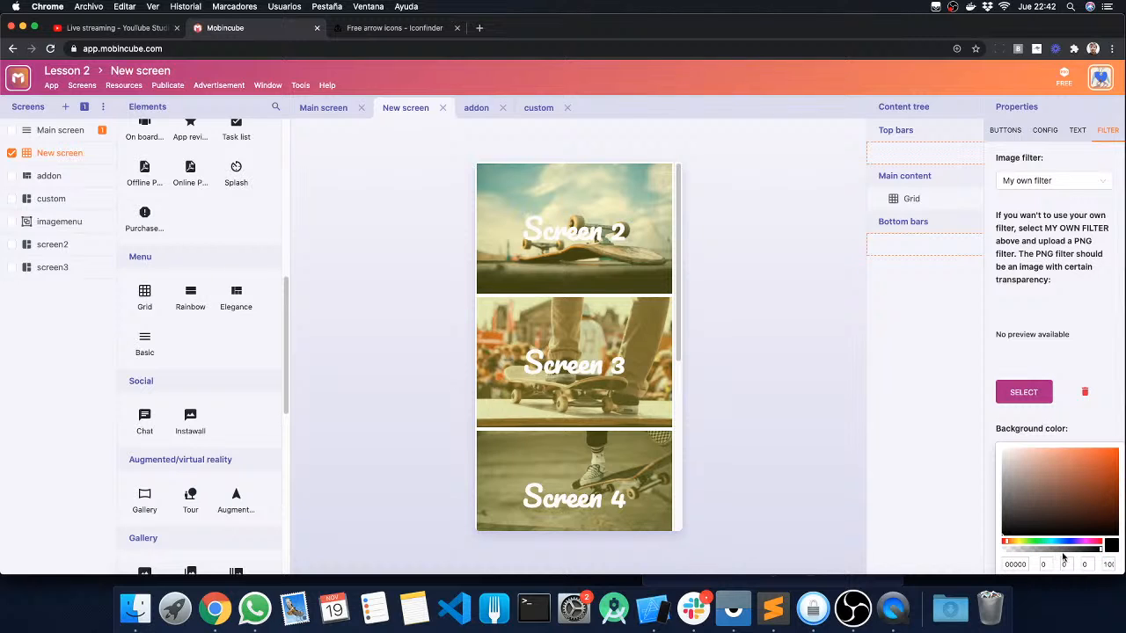
pyautogui.moveTo(1071, 517); pyautogui.dragTo(1105, 459)
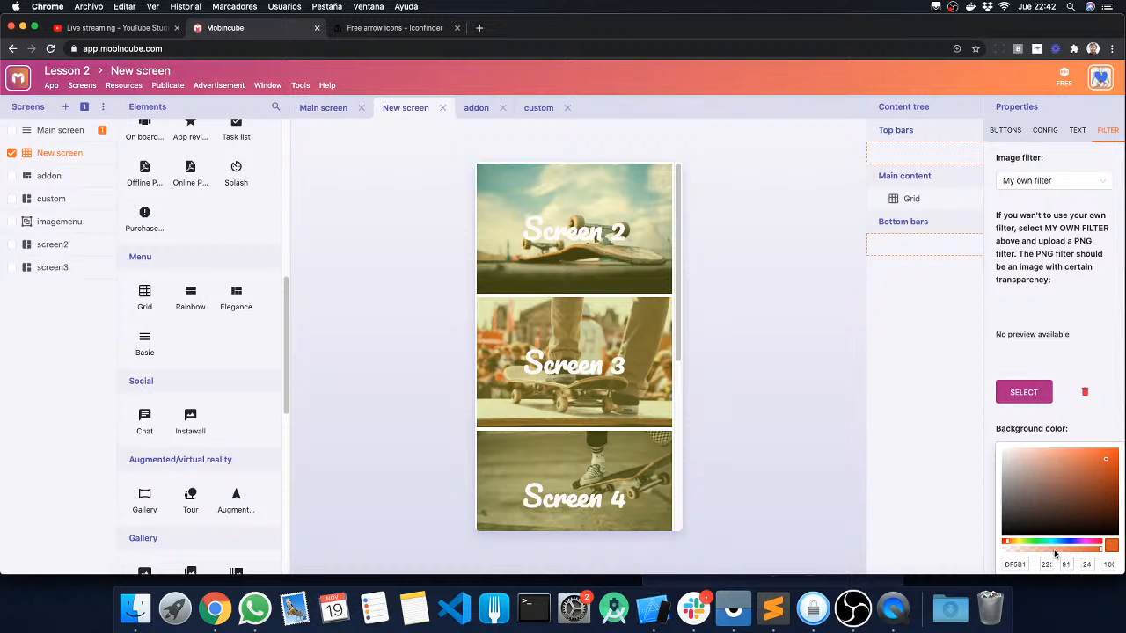
pyautogui.click(1055, 552)
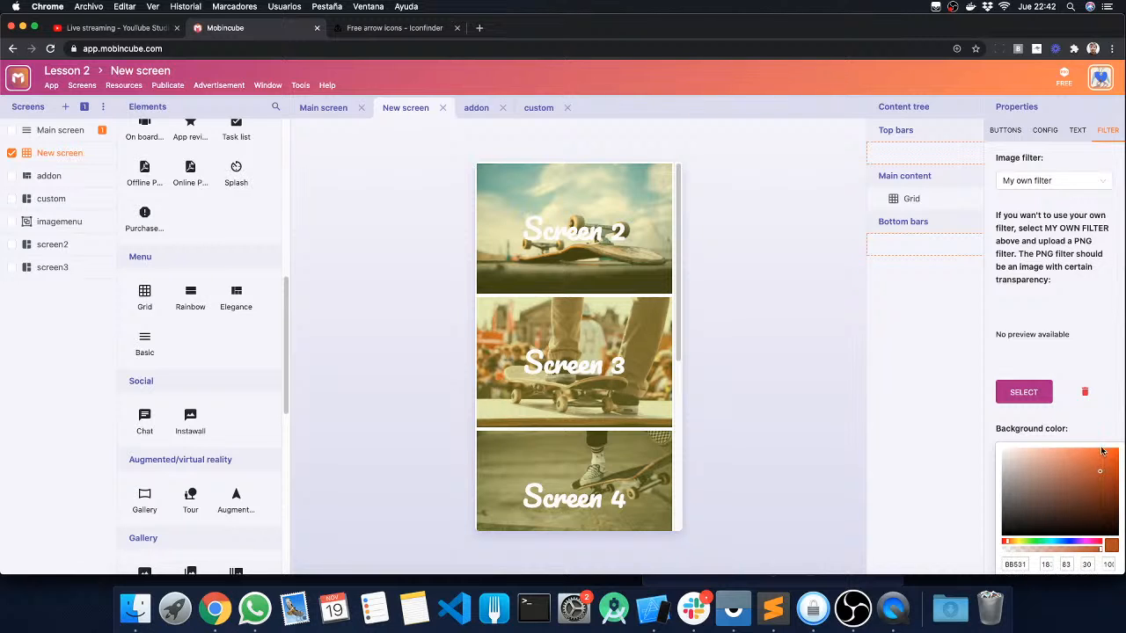
pyautogui.click(1099, 380)
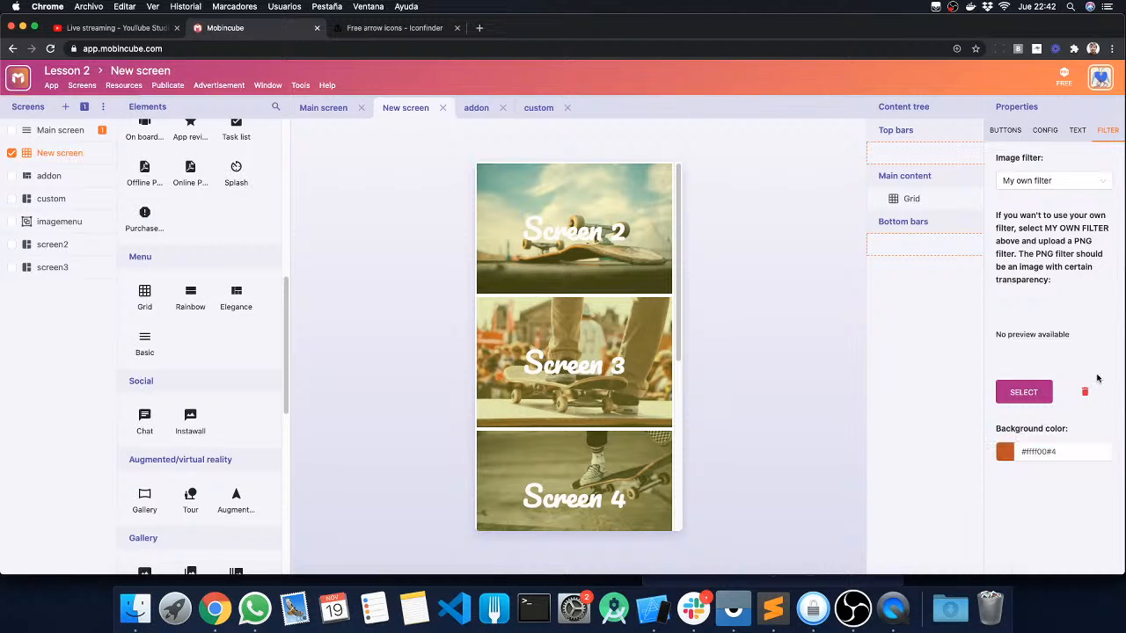
# Set the Grid filter's background color to black at 60% opacity and check all buttons in the preview.
pyautogui.click(1005, 452)
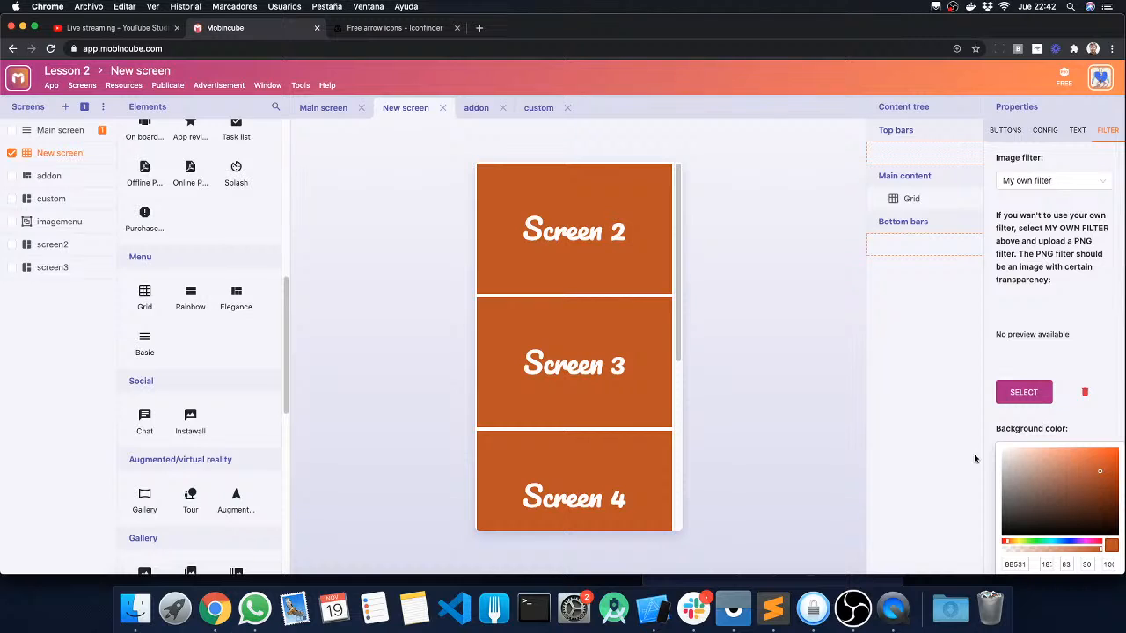
pyautogui.click(1100, 551)
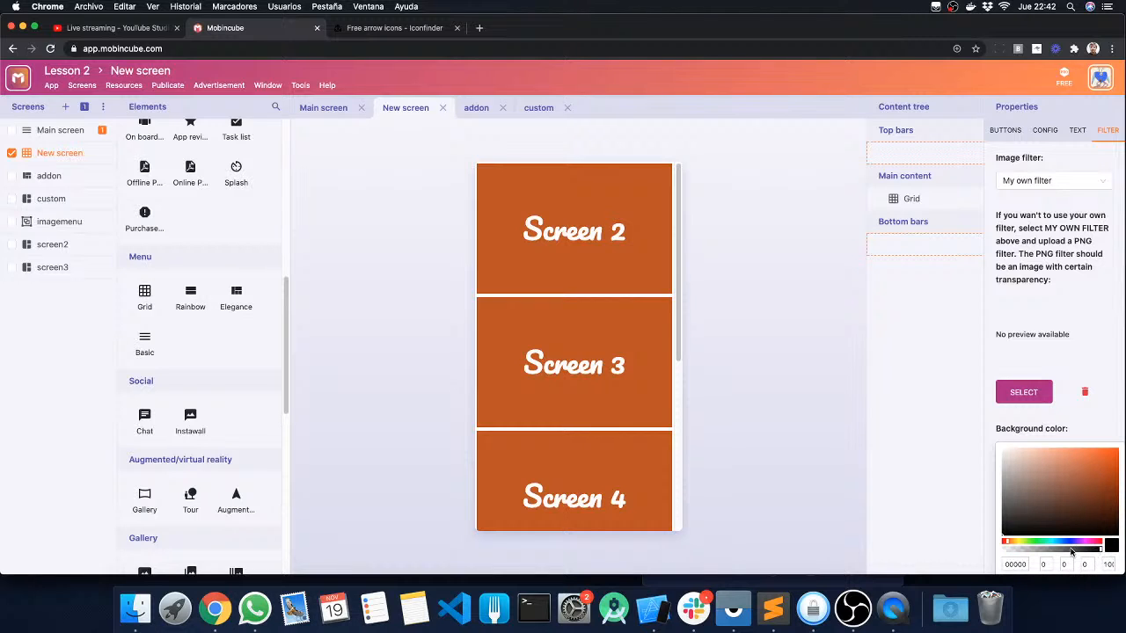
pyautogui.click(1108, 564)
pyautogui.doubleClick(1108, 564)
pyautogui.write('60')
pyautogui.moveTo(1077, 475); pyautogui.dragTo(1093, 465)
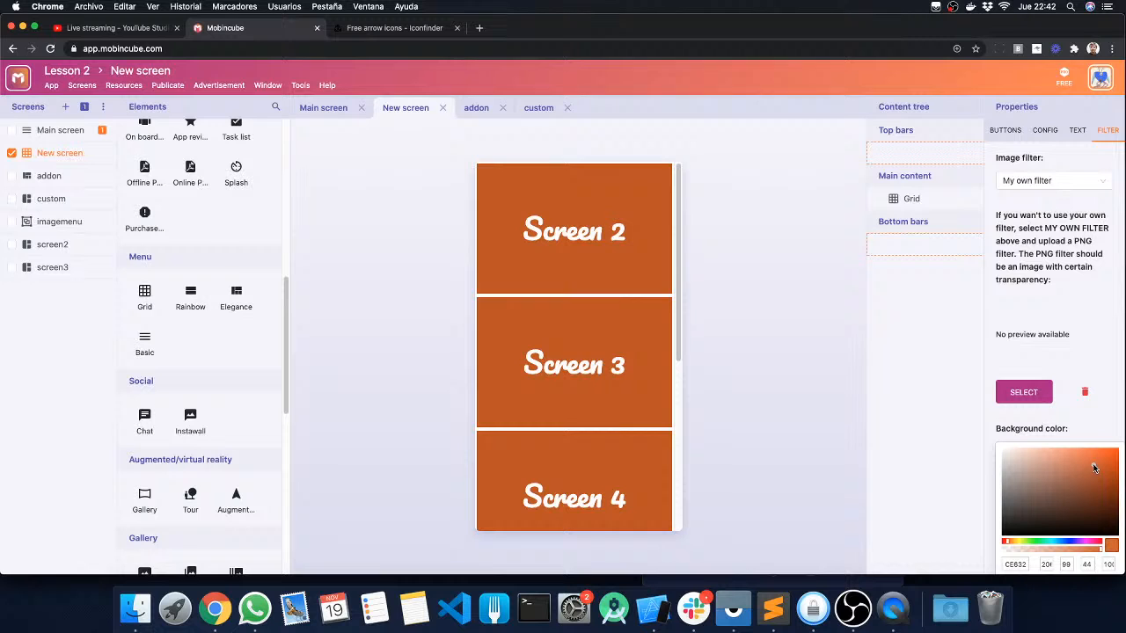
pyautogui.doubleClick(1107, 566)
pyautogui.write('60')
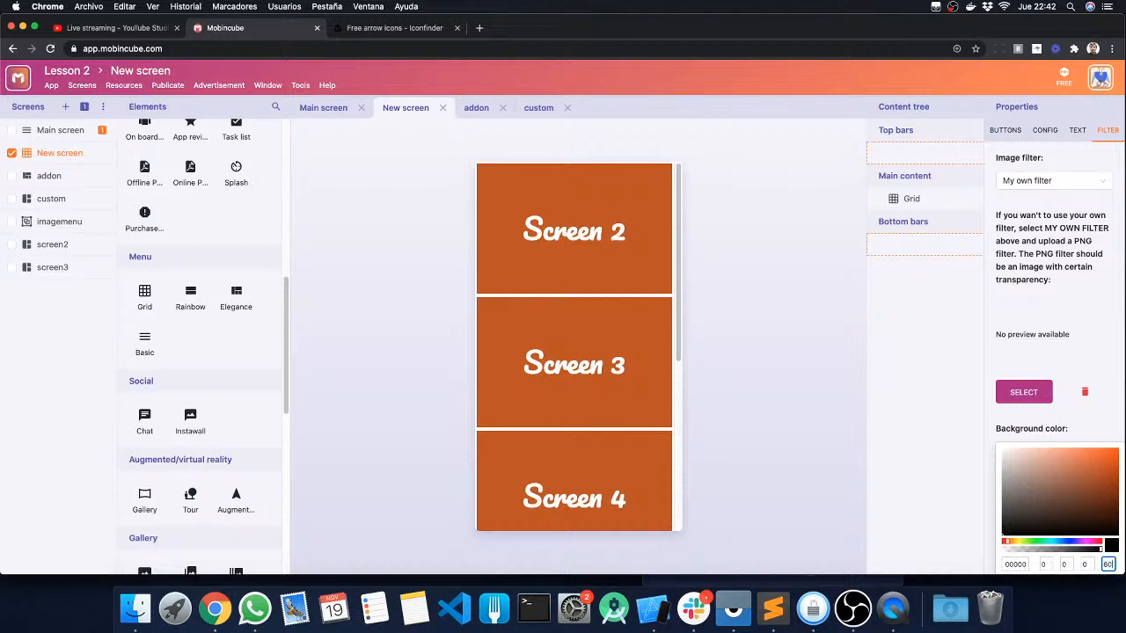
pyautogui.click(1097, 364)
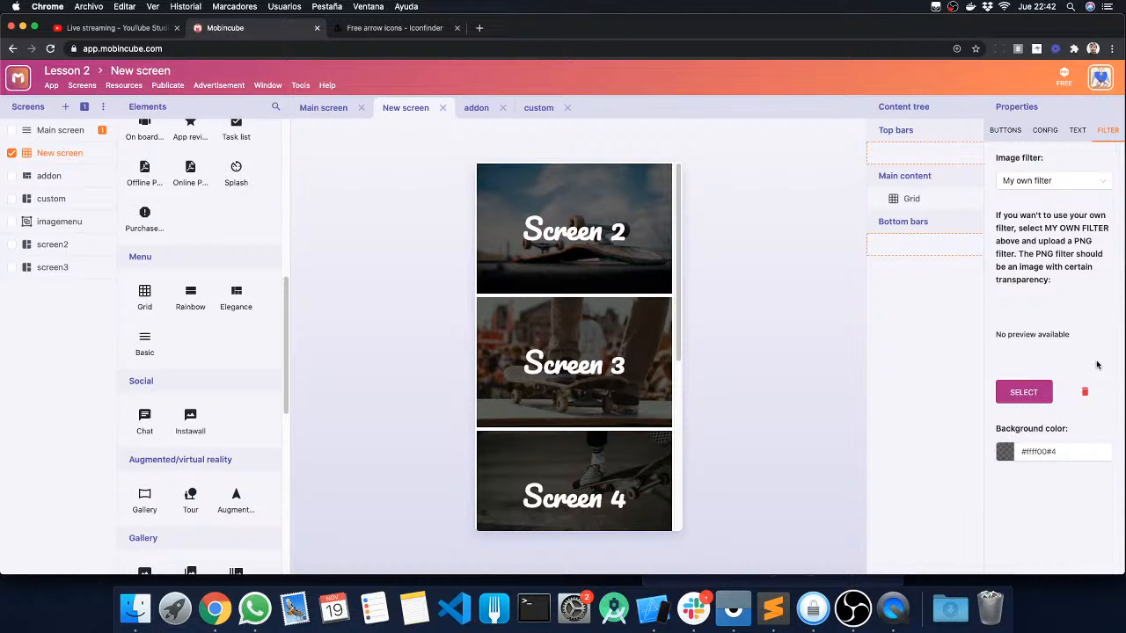
pyautogui.scroll(-5, 628, 379)
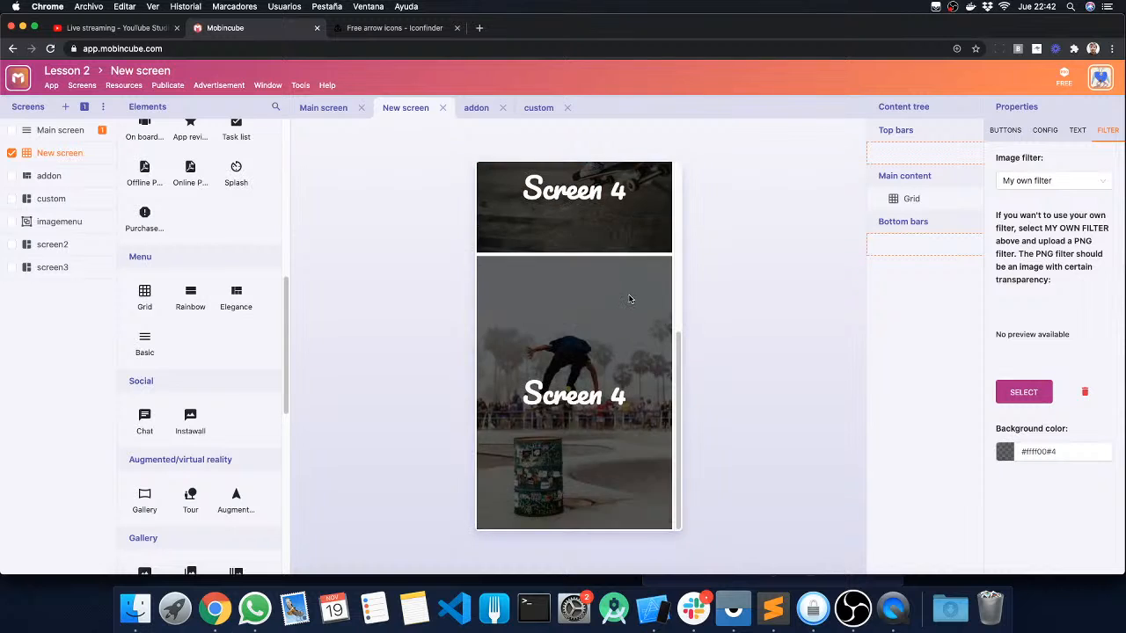
pyautogui.scroll(5, 627, 305)
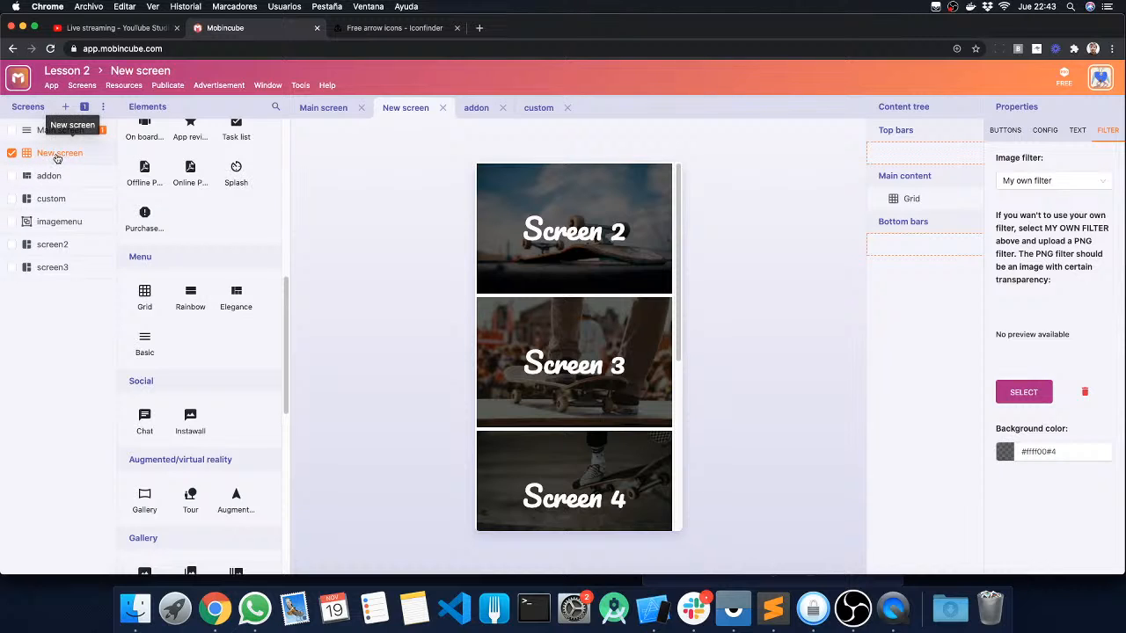
# Rename the New screen as addonmenu.
pyautogui.click(117, 69)
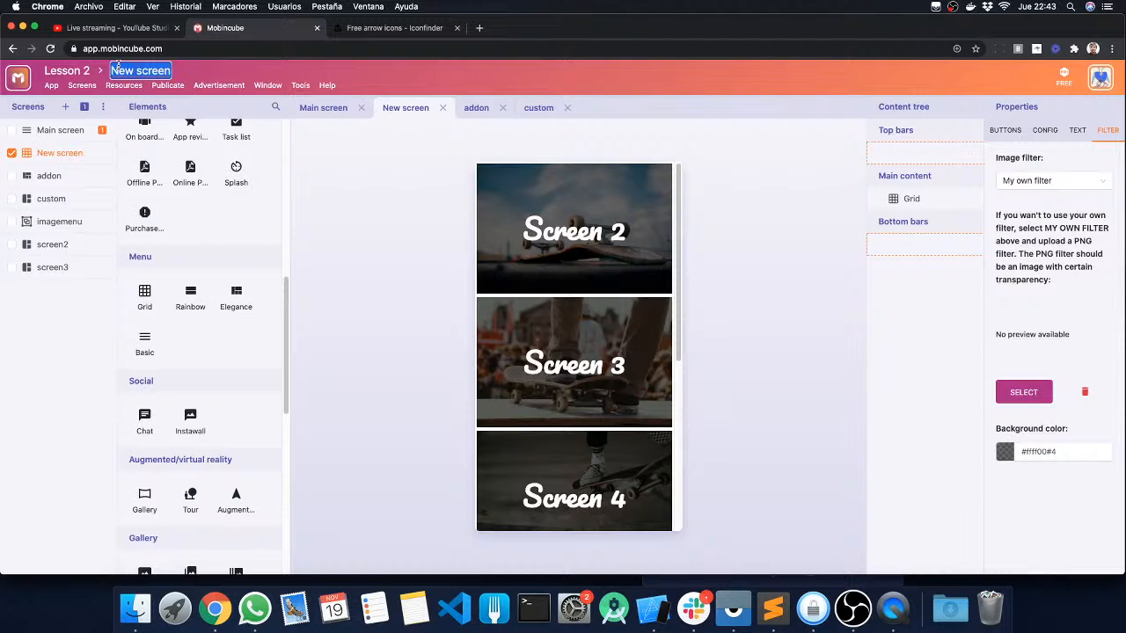
pyautogui.write('addon')
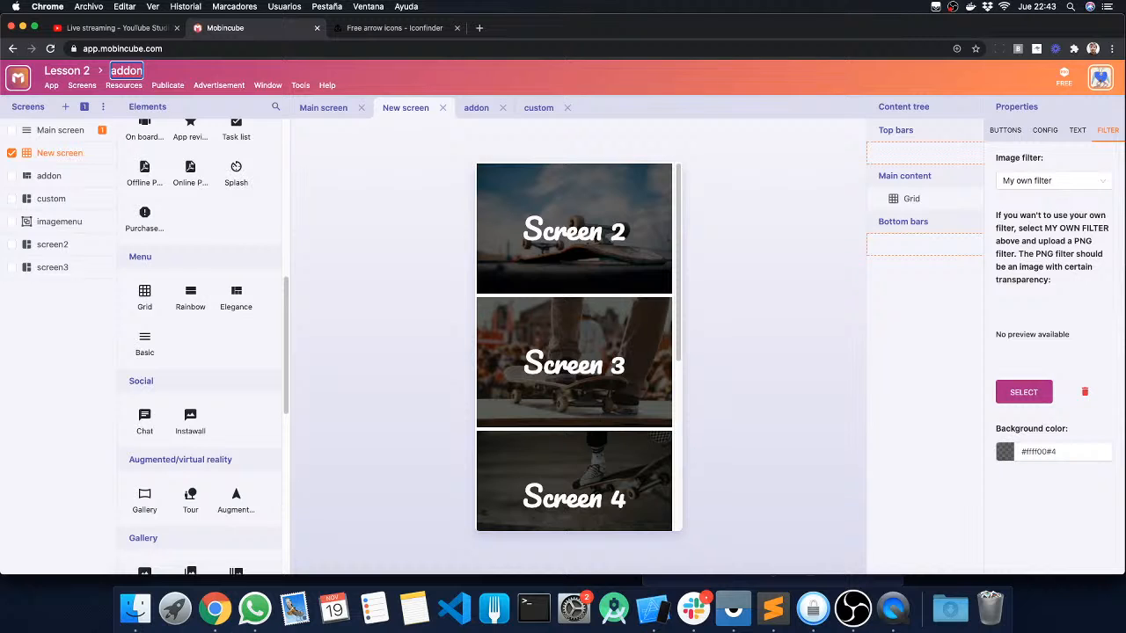
pyautogui.write('menu')
pyautogui.press('Return')
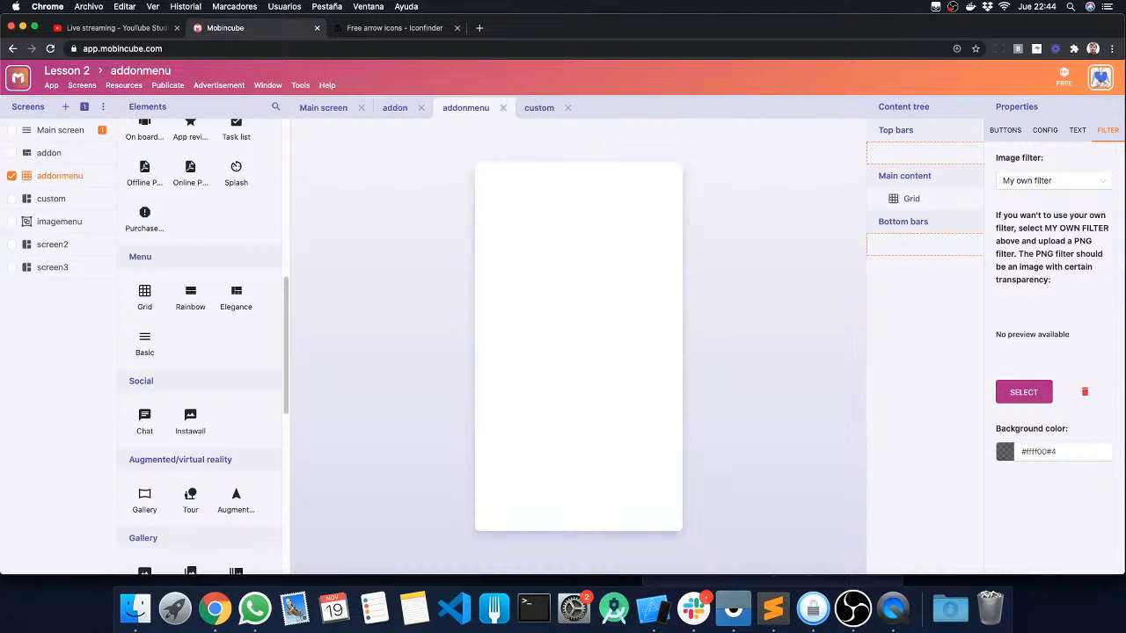
# Delete the addon screen that holds the Elegance menu.
pyautogui.click(54, 158)
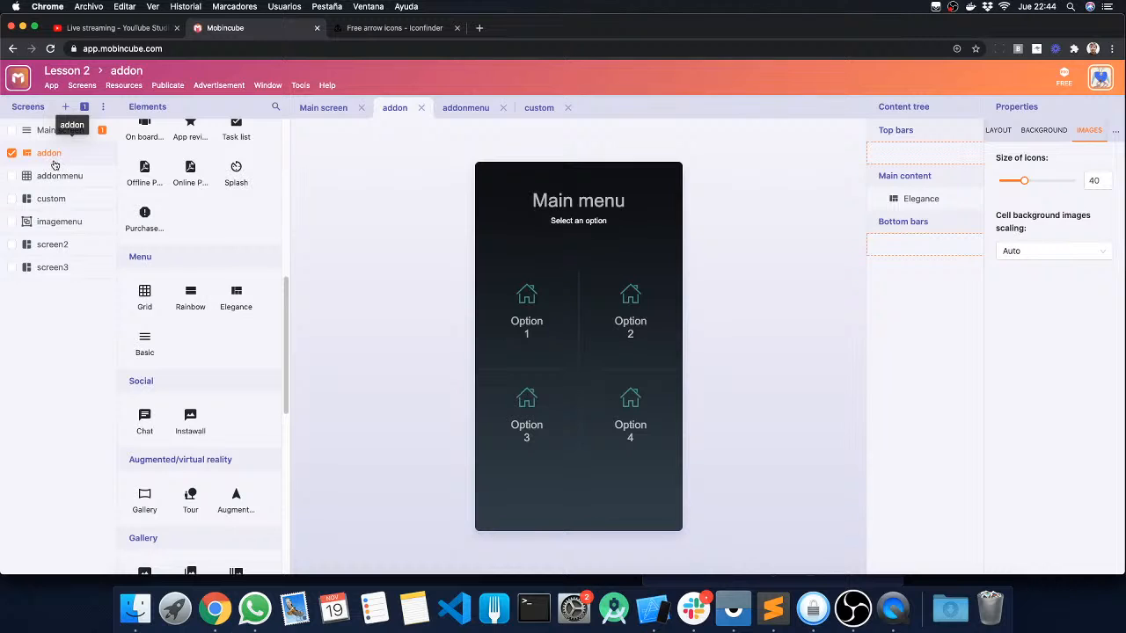
pyautogui.click(103, 107)
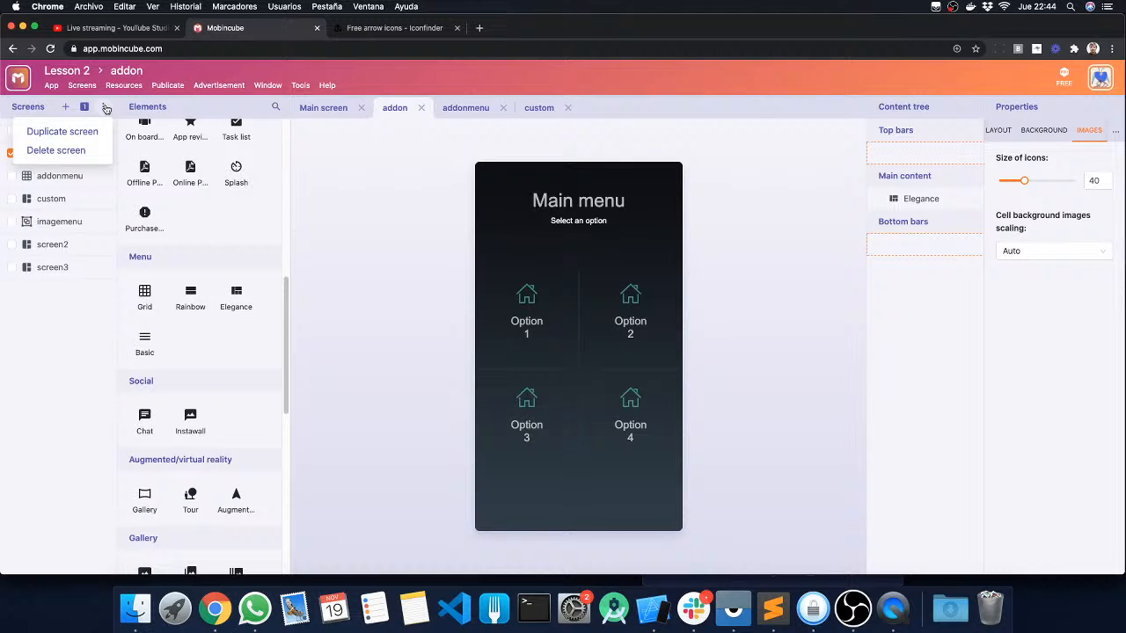
pyautogui.click(66, 152)
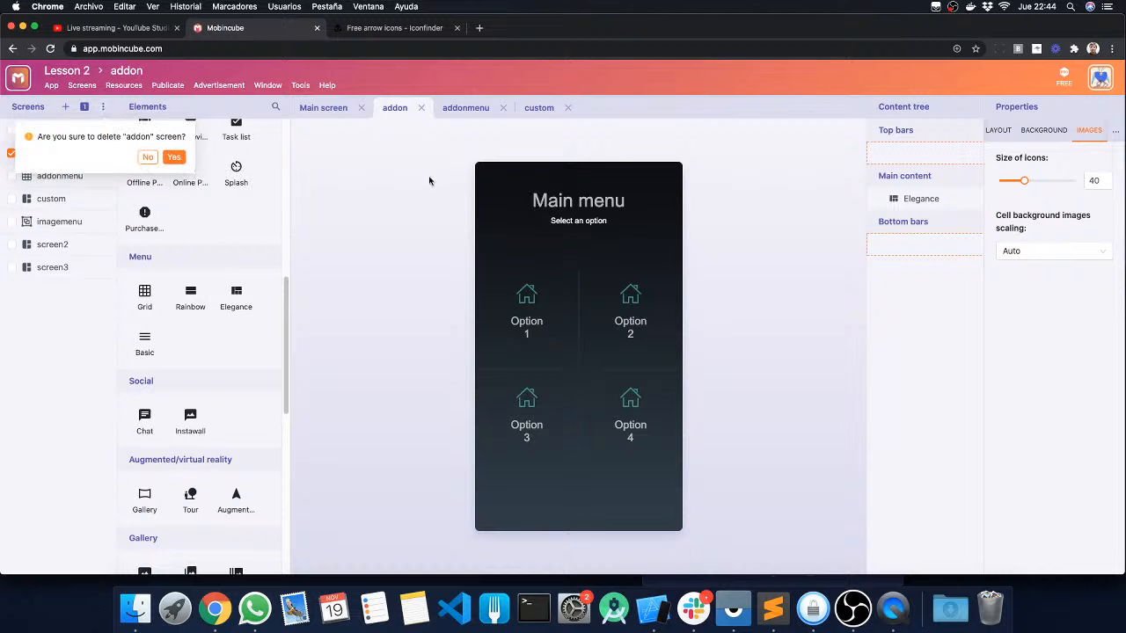
pyautogui.click(174, 156)
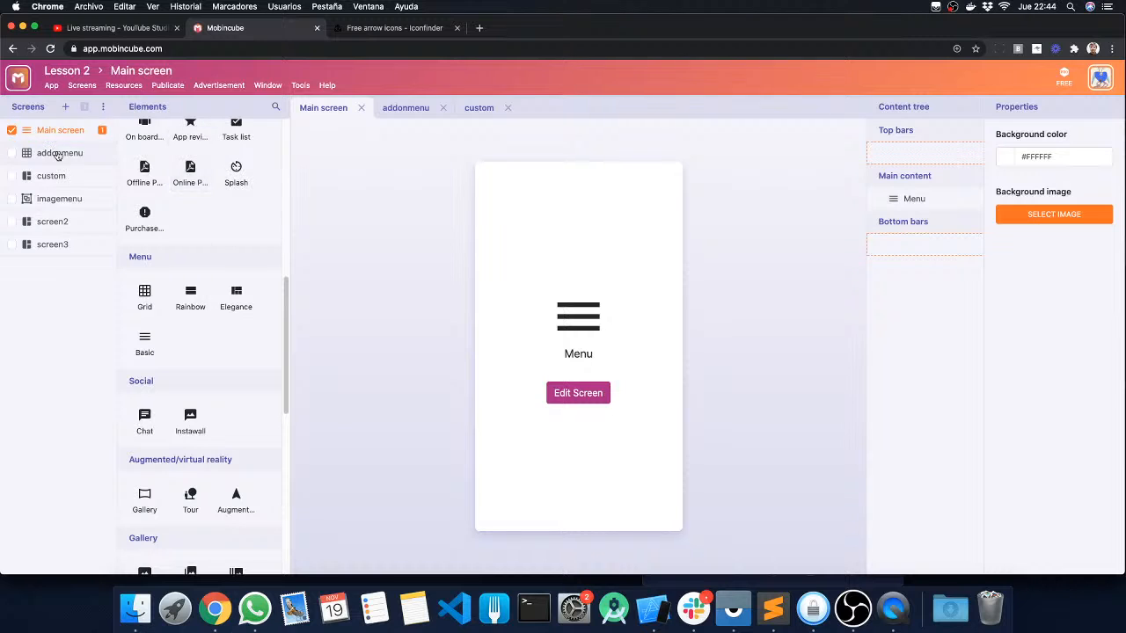
# Close and reopen the addonmenu screen to reload its Grid preview.
pyautogui.click(57, 153)
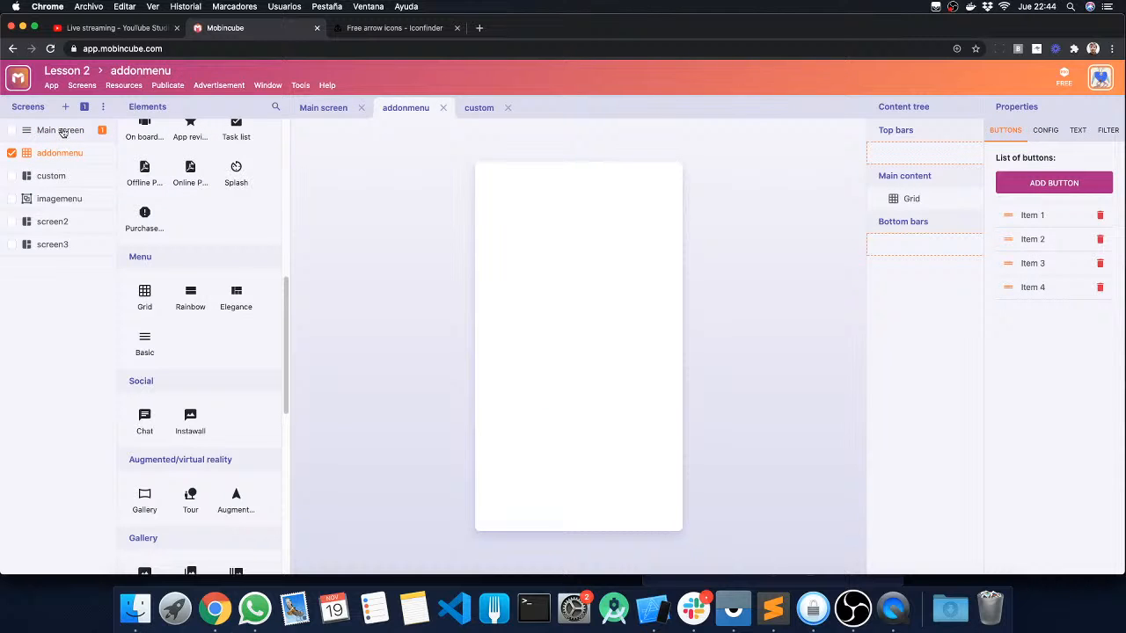
pyautogui.click(62, 132)
pyautogui.click(58, 153)
pyautogui.click(442, 107)
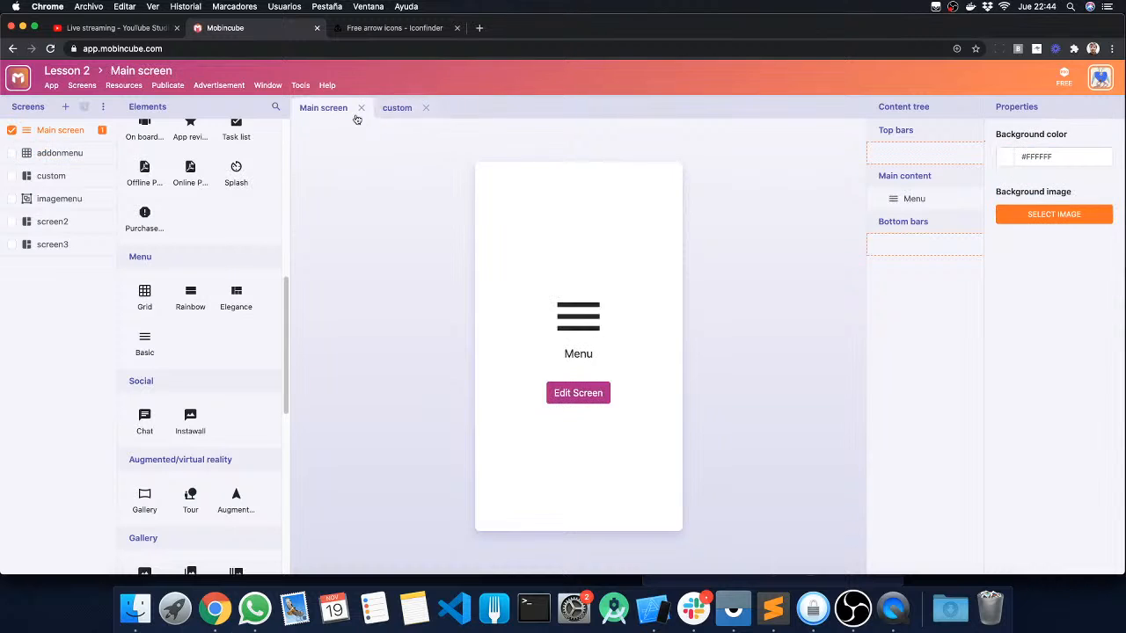
pyautogui.click(36, 152)
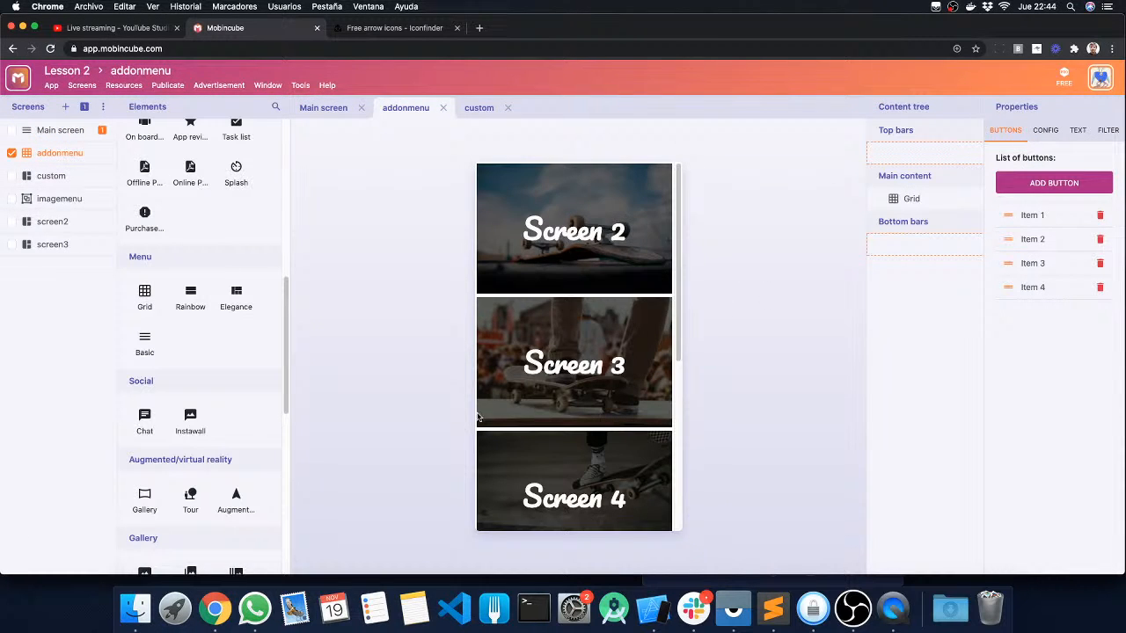
# Link the Main screen's Addon menu option to the addonmenu screen in the classic editor, and close the editor.
pyautogui.click(61, 131)
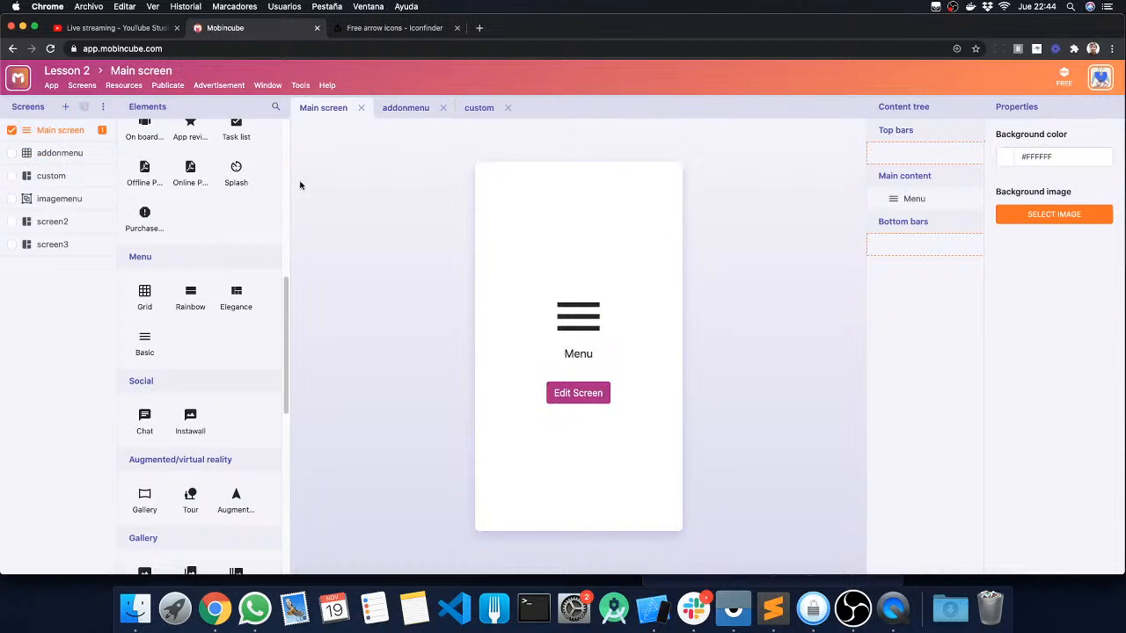
pyautogui.click(579, 392)
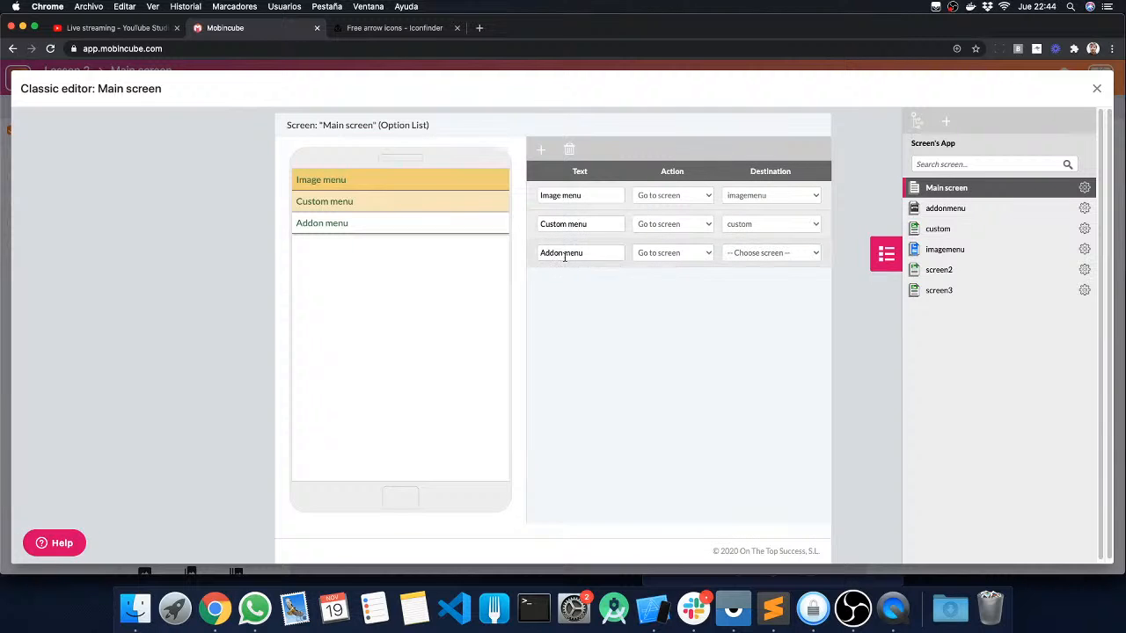
pyautogui.click(762, 253)
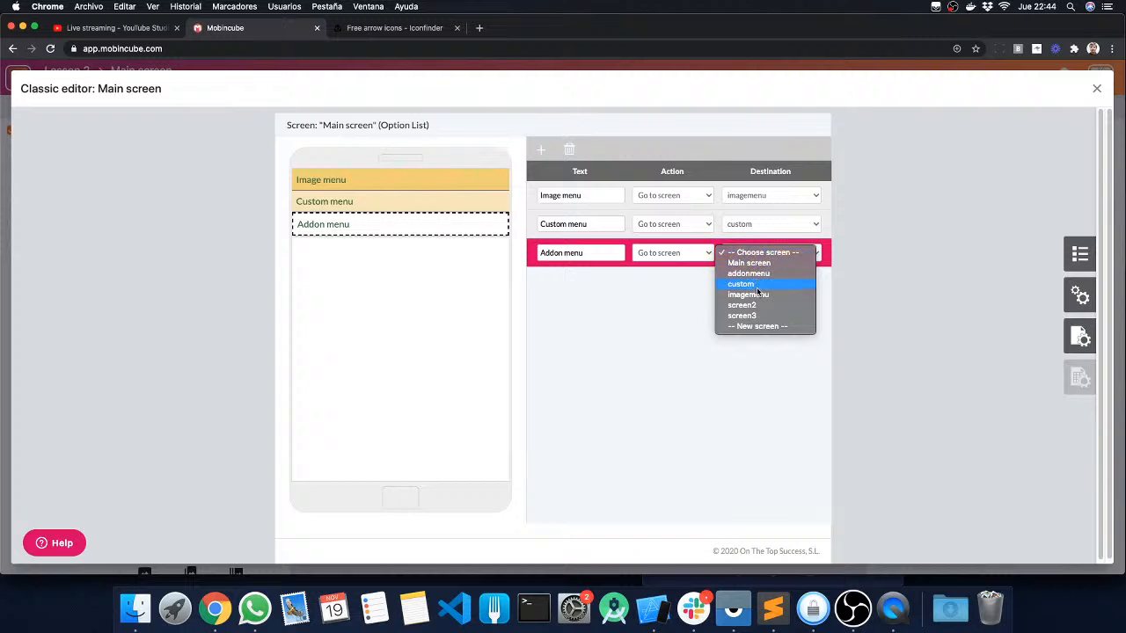
pyautogui.click(752, 273)
pyautogui.click(957, 208)
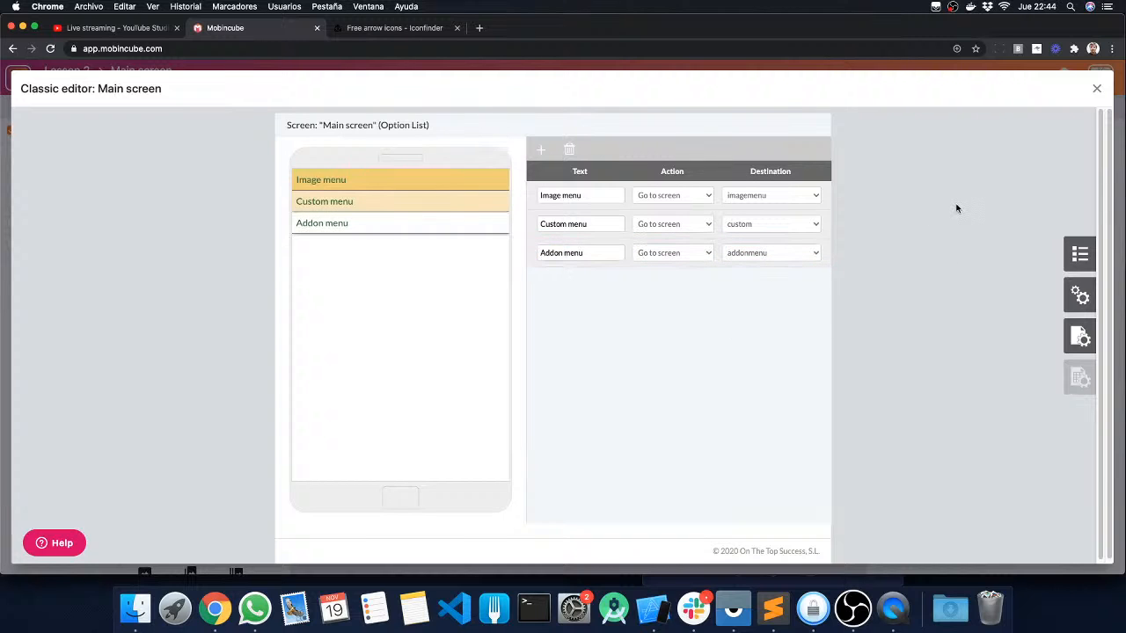
pyautogui.click(1097, 89)
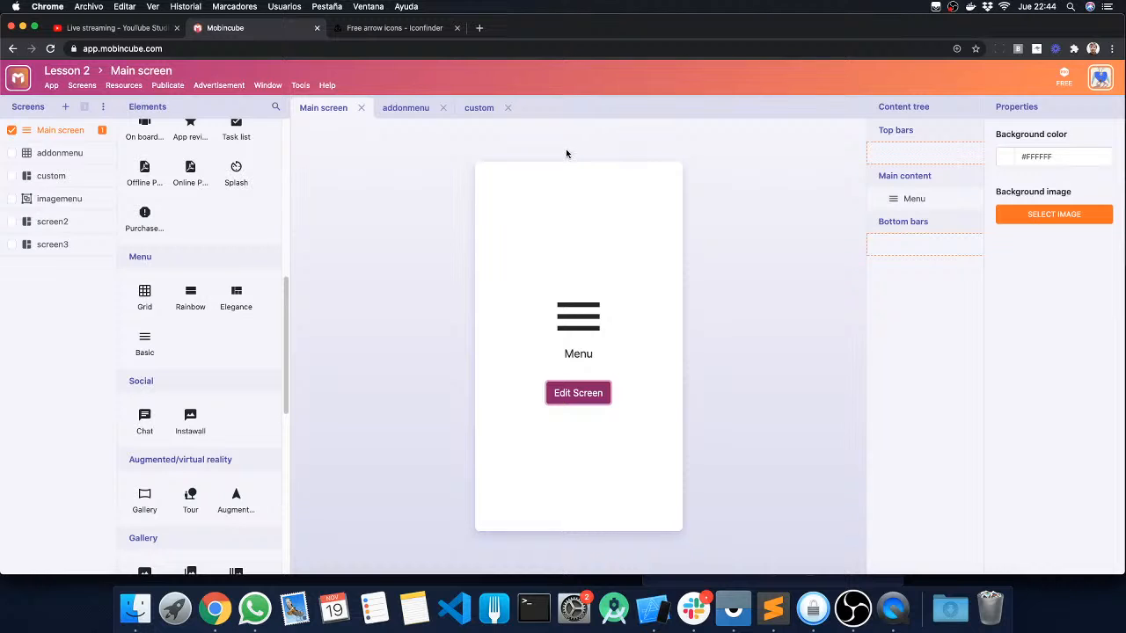
# Add a bottom bar with a row inside it to the custom screen.
pyautogui.click(68, 175)
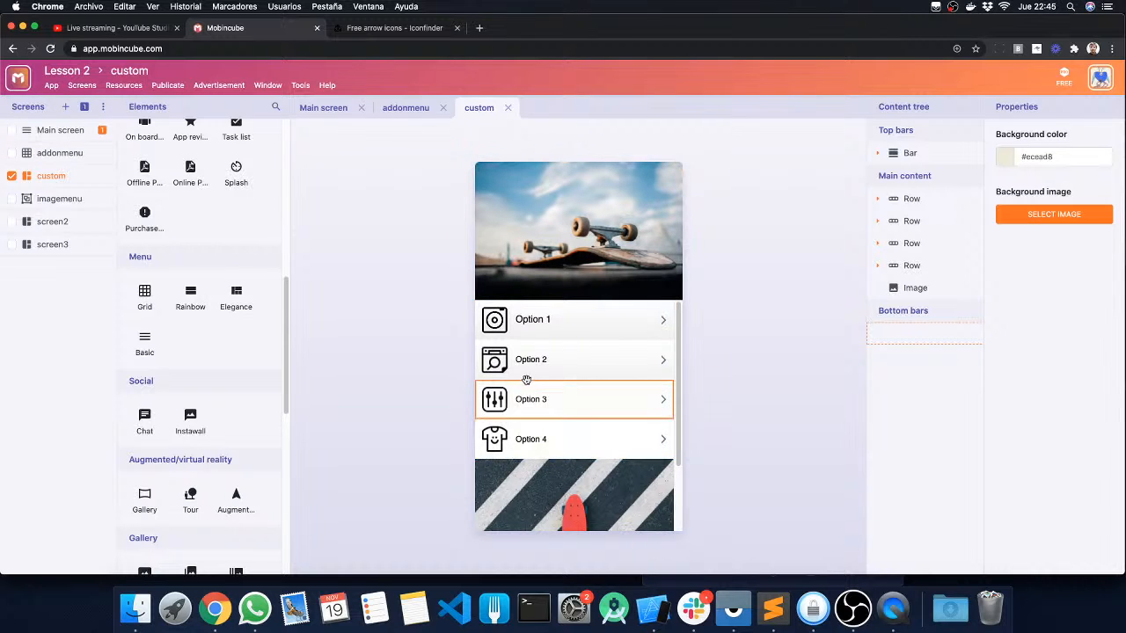
pyautogui.scroll(10, 205, 345)
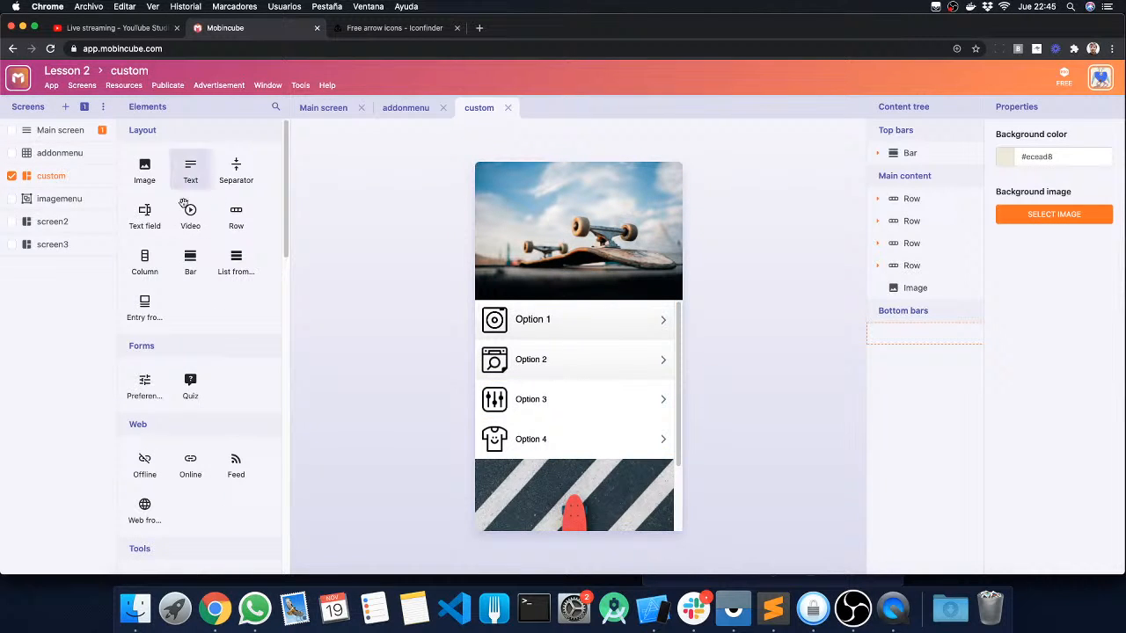
pyautogui.moveTo(234, 217); pyautogui.dragTo(595, 512)
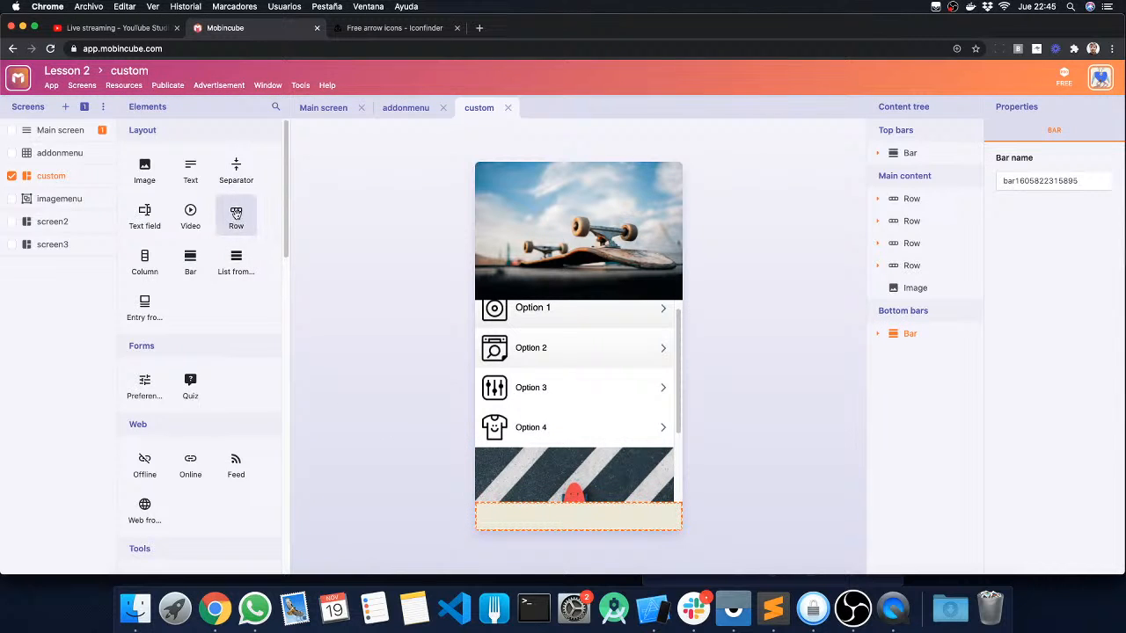
# Place the first two columns in the custom screen's bottom bar, each with a width of 20%.
pyautogui.click(144, 261)
pyautogui.moveTo(446, 380); pyautogui.dragTo(514, 516)
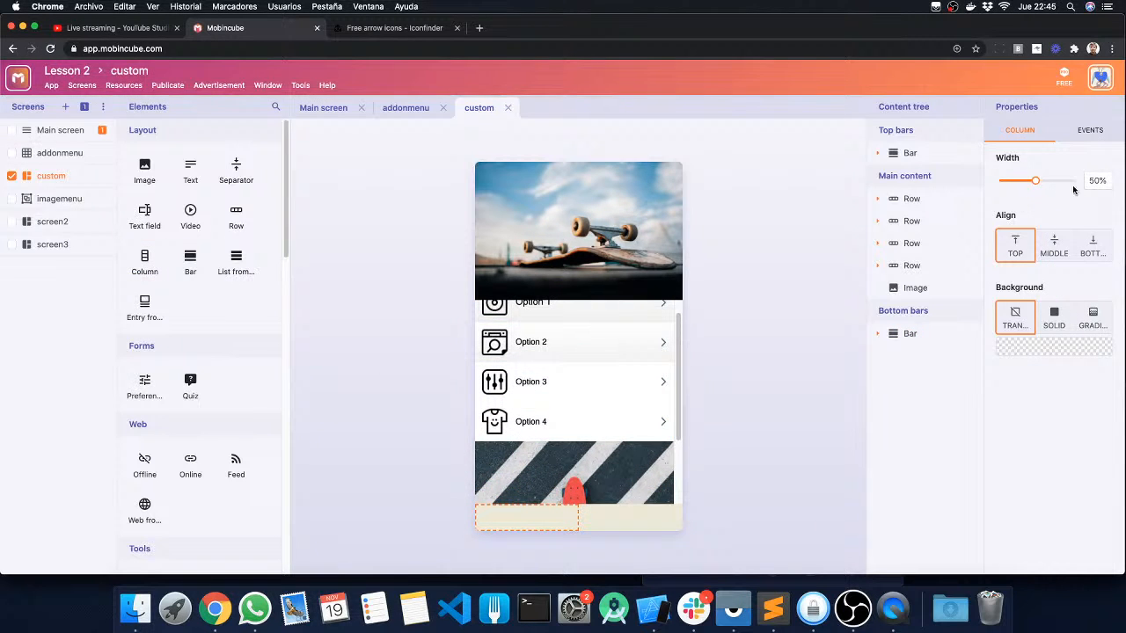
pyautogui.click(1093, 179)
pyautogui.write('2')
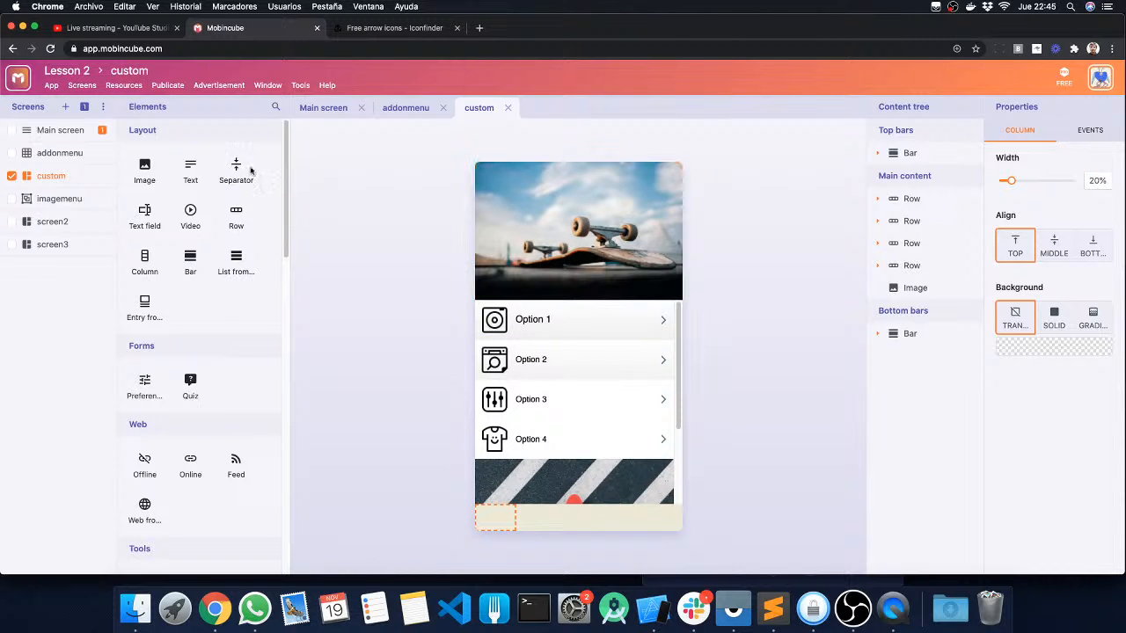
pyautogui.moveTo(146, 264); pyautogui.dragTo(542, 513)
pyautogui.click(1068, 202)
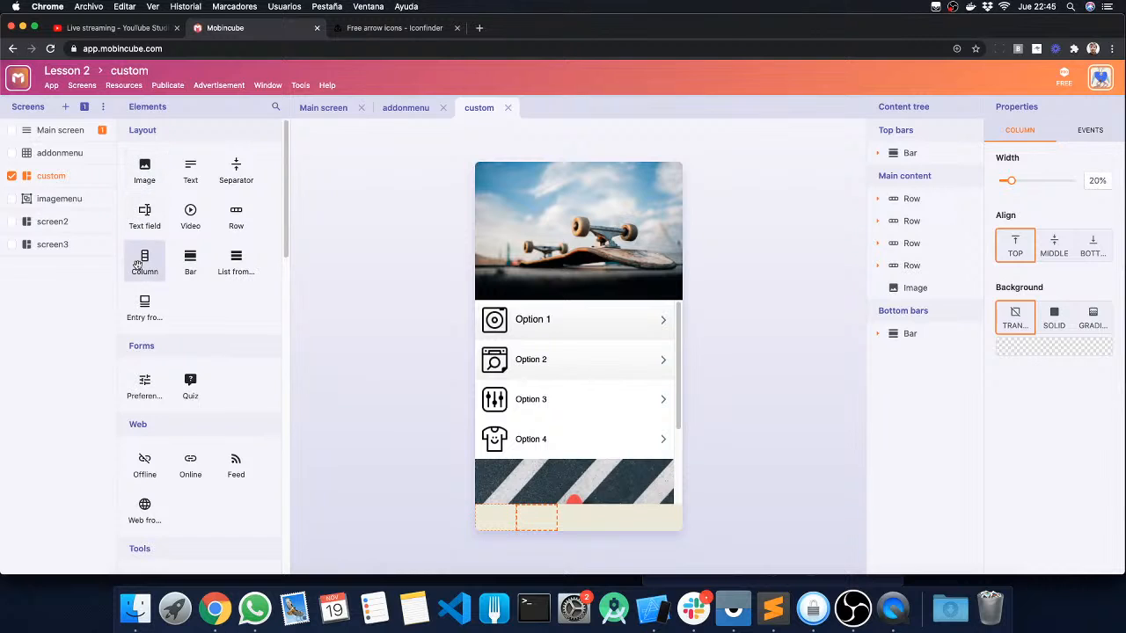
# Add a third and a fourth column to the bottom bar and set each one's width to 20%.
pyautogui.moveTo(139, 260); pyautogui.dragTo(572, 514)
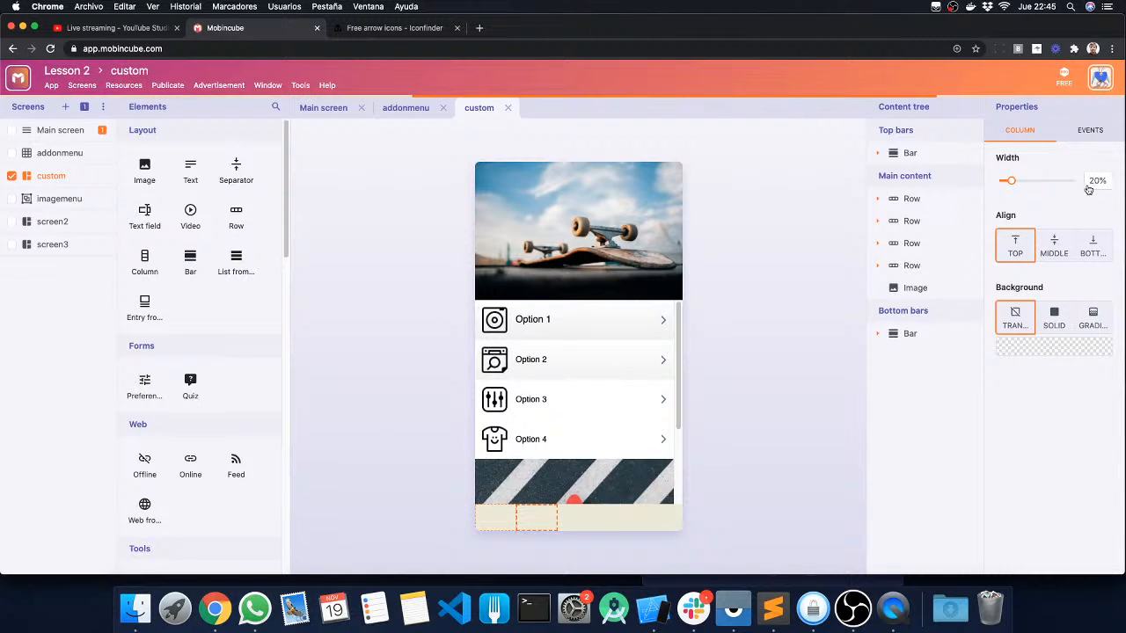
pyautogui.moveTo(1096, 182); pyautogui.dragTo(1083, 182)
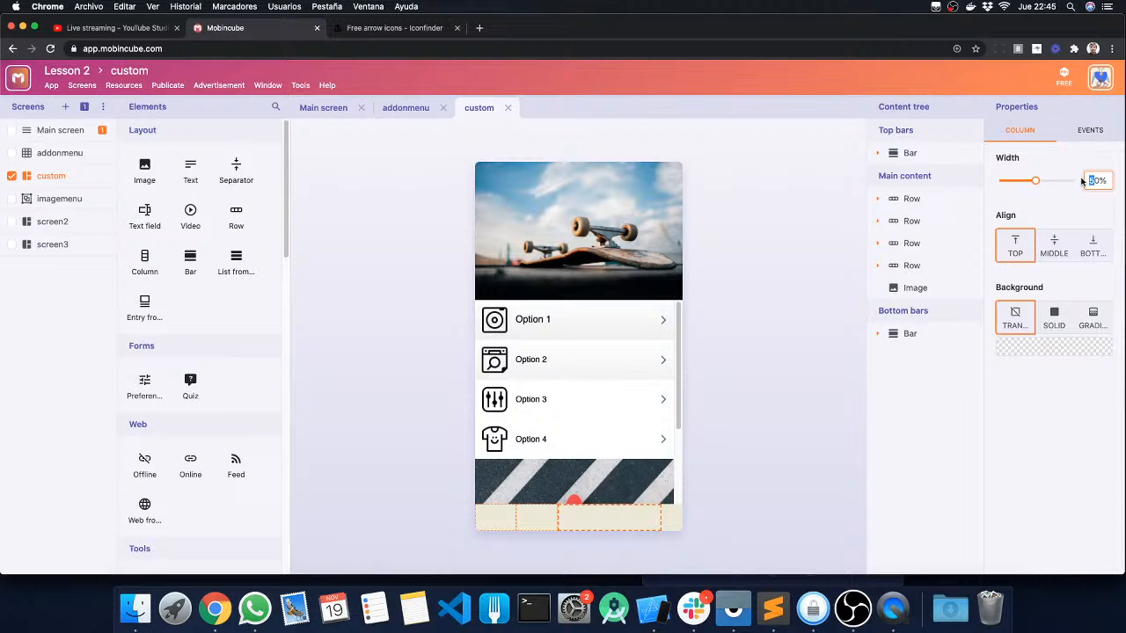
pyautogui.write('2')
pyautogui.press('Return')
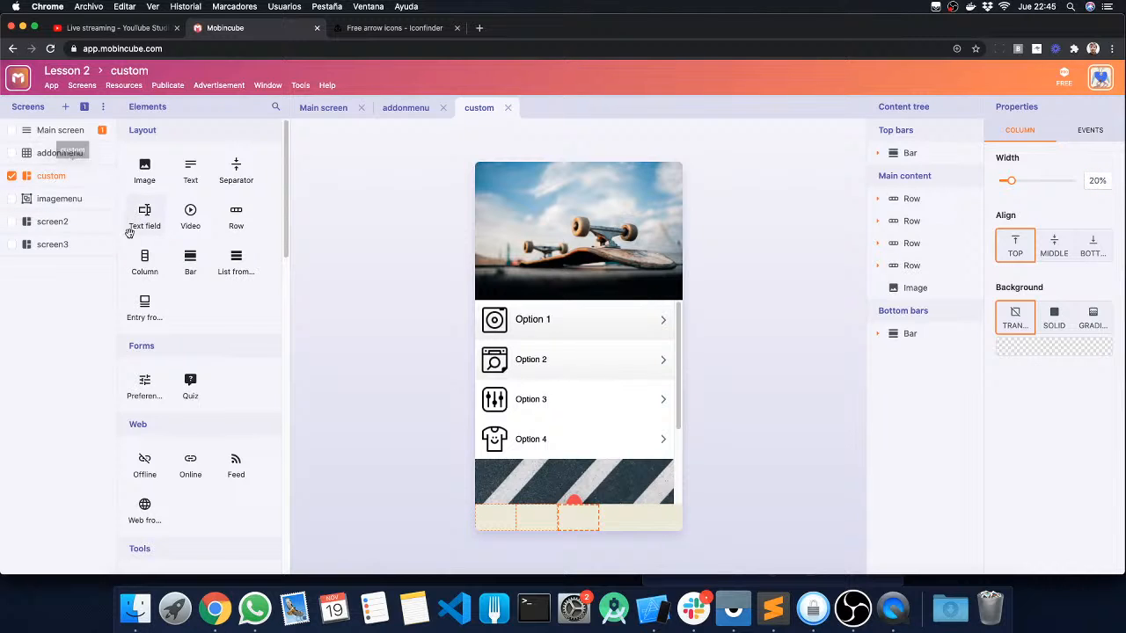
pyautogui.moveTo(144, 261); pyautogui.dragTo(641, 514)
pyautogui.moveTo(1095, 180); pyautogui.dragTo(1080, 180)
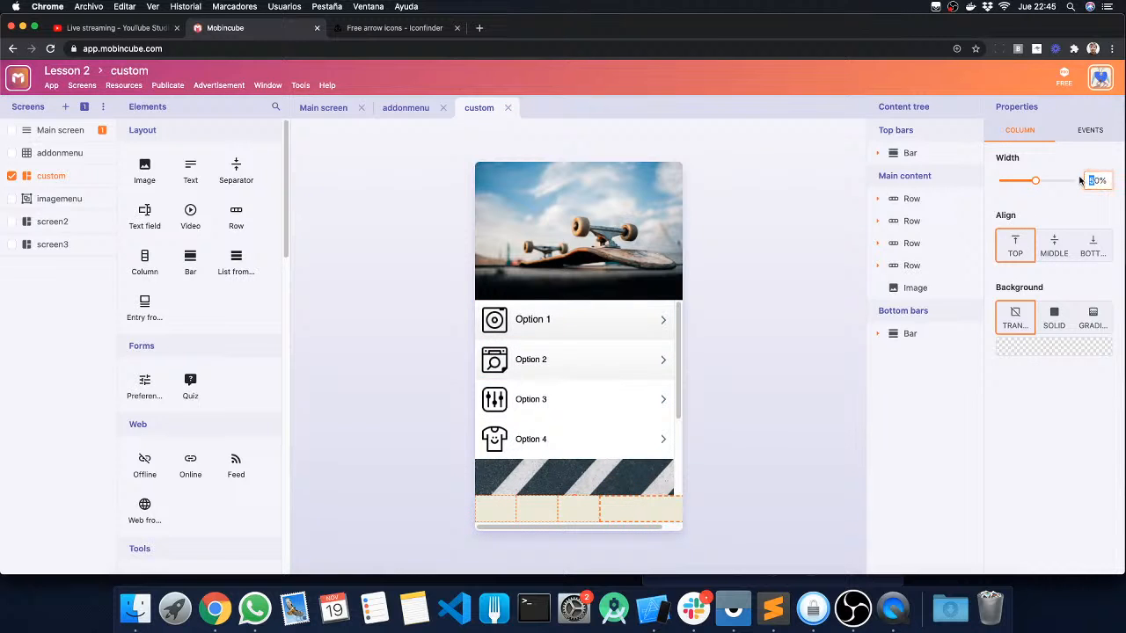
pyautogui.write('2')
pyautogui.press('Return')
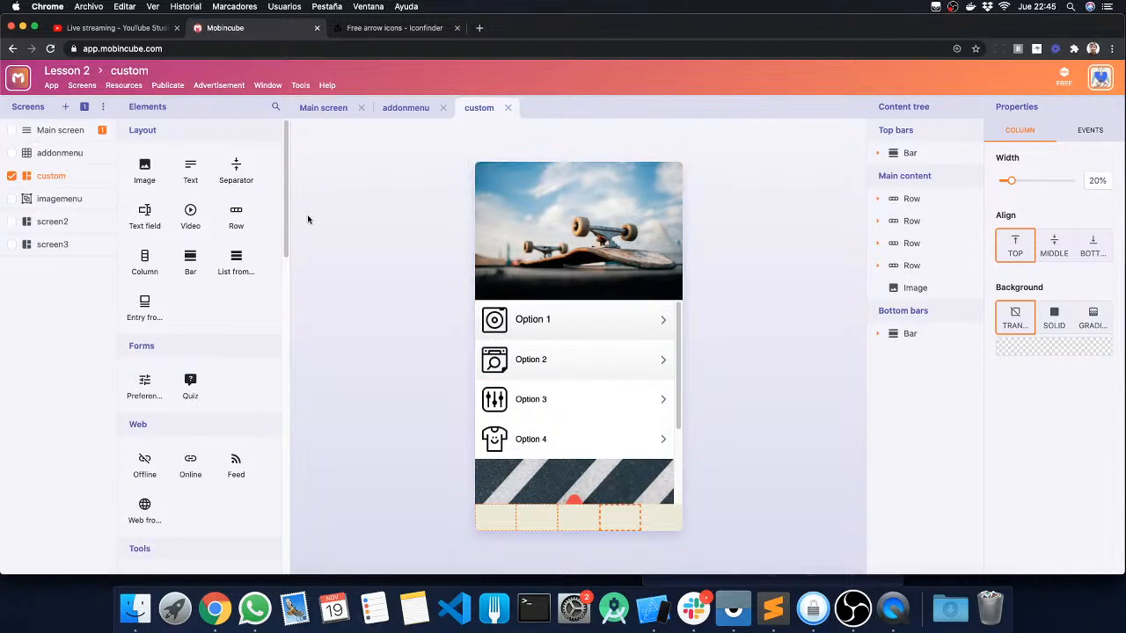
# Add a fifth column at the end of the bottom bar with a width of 20%, and check the screen's preview.
pyautogui.moveTo(146, 171)
pyautogui.mouseDown()
pyautogui.moveTo(583, 319)
pyautogui.moveTo(659, 515)
pyautogui.moveTo(297, 282)
pyautogui.moveTo(155, 174)
pyautogui.mouseUp()
pyautogui.moveTo(144, 259); pyautogui.dragTo(670, 514)
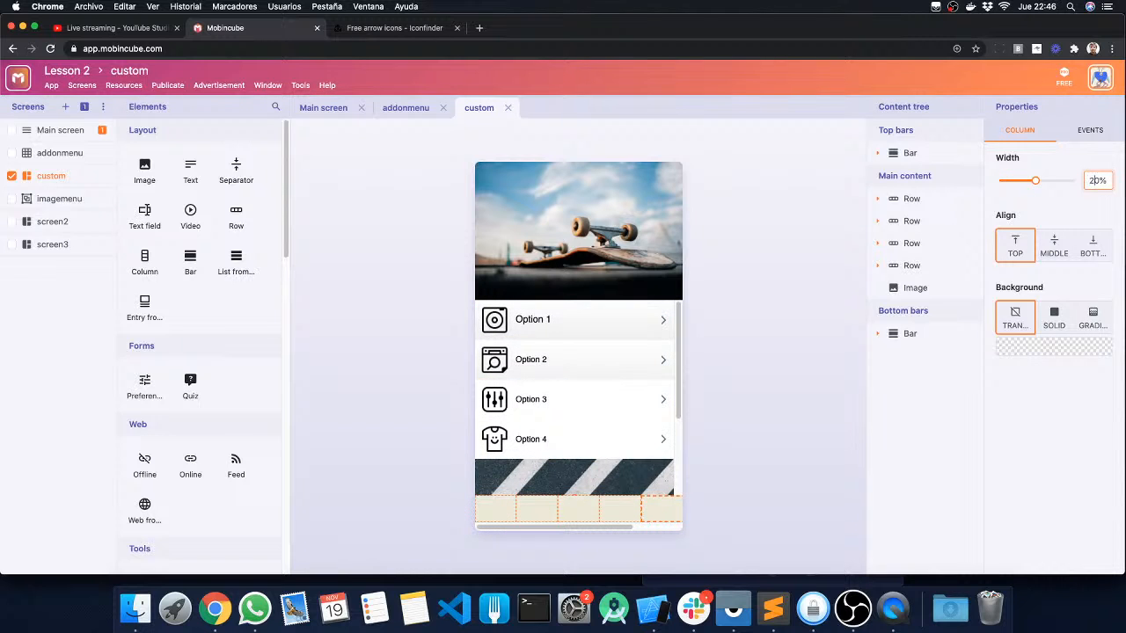
pyautogui.scroll(-3, 573, 475)
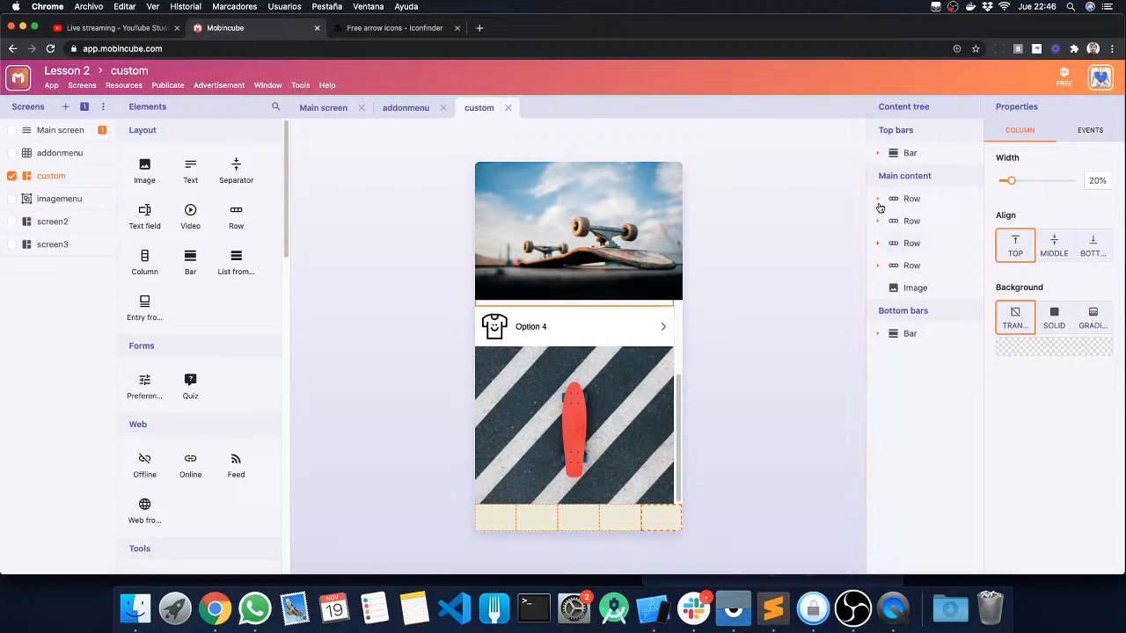
# Give the row inside the custom screen's bottom bar a solid light orange-beige background.
pyautogui.click(877, 335)
pyautogui.click(928, 359)
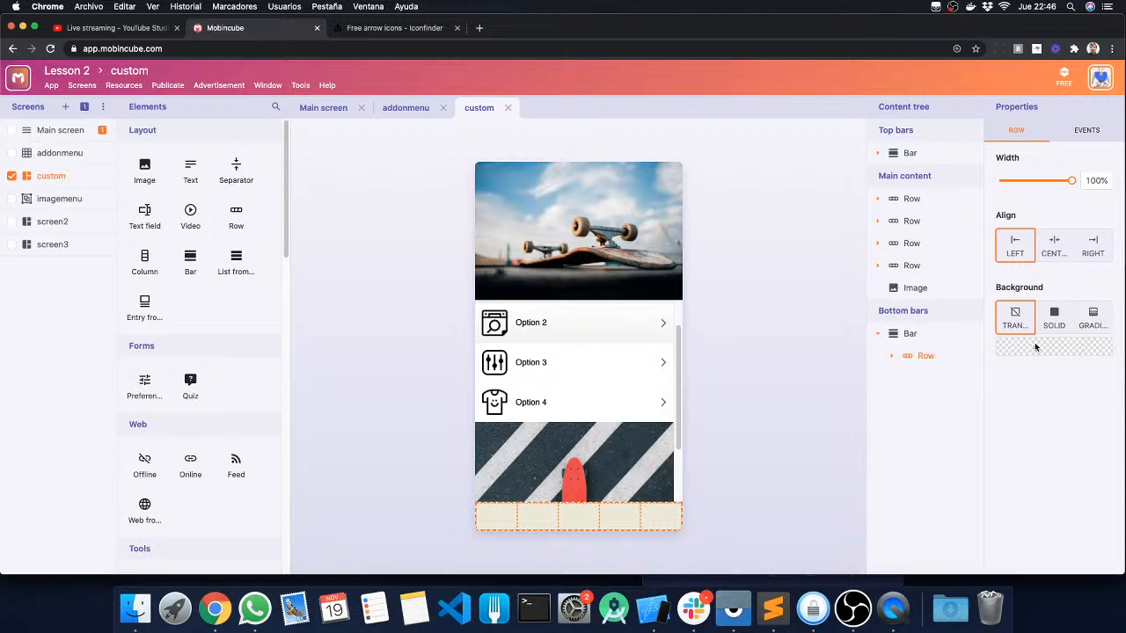
pyautogui.click(1054, 319)
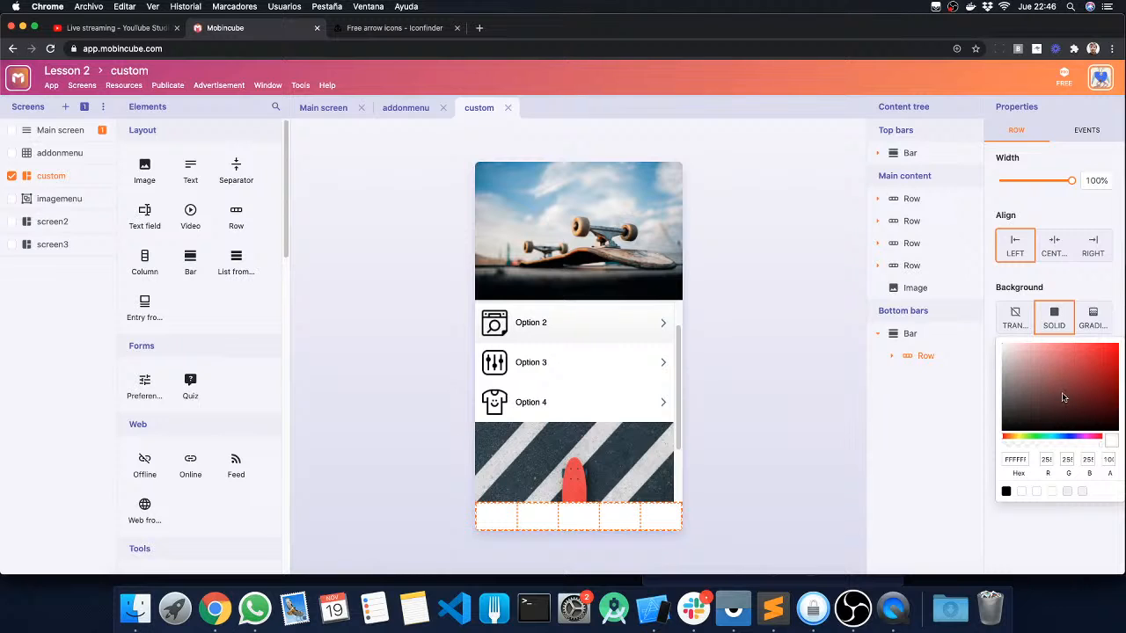
pyautogui.moveTo(1063, 397); pyautogui.dragTo(1111, 375)
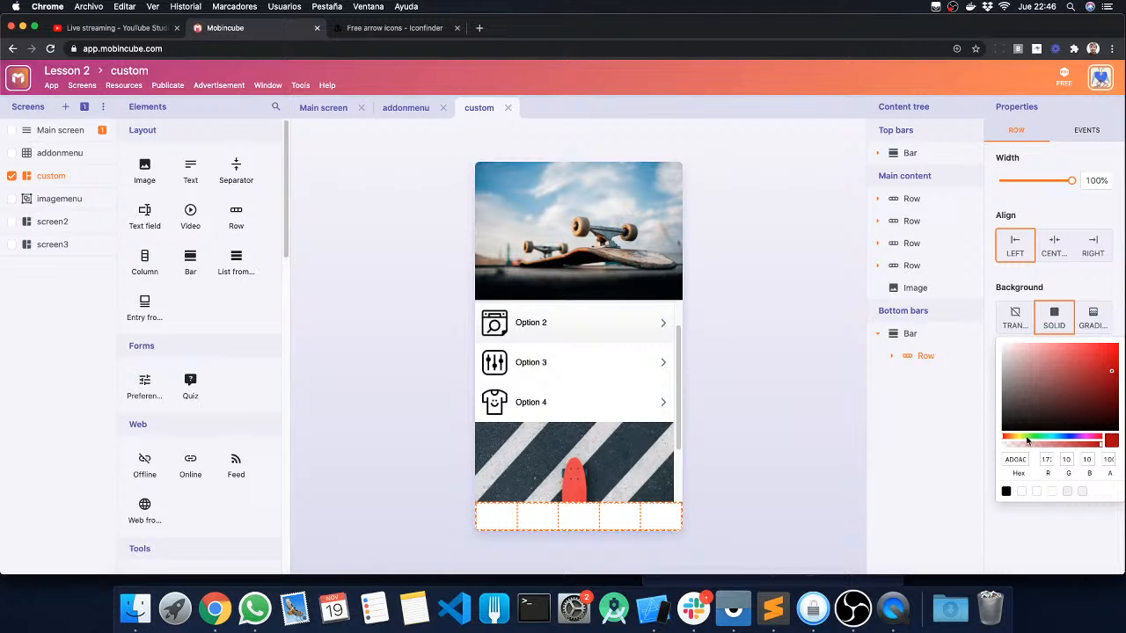
pyautogui.moveTo(1024, 437); pyautogui.dragTo(1008, 438)
pyautogui.moveTo(1095, 394); pyautogui.dragTo(1034, 352)
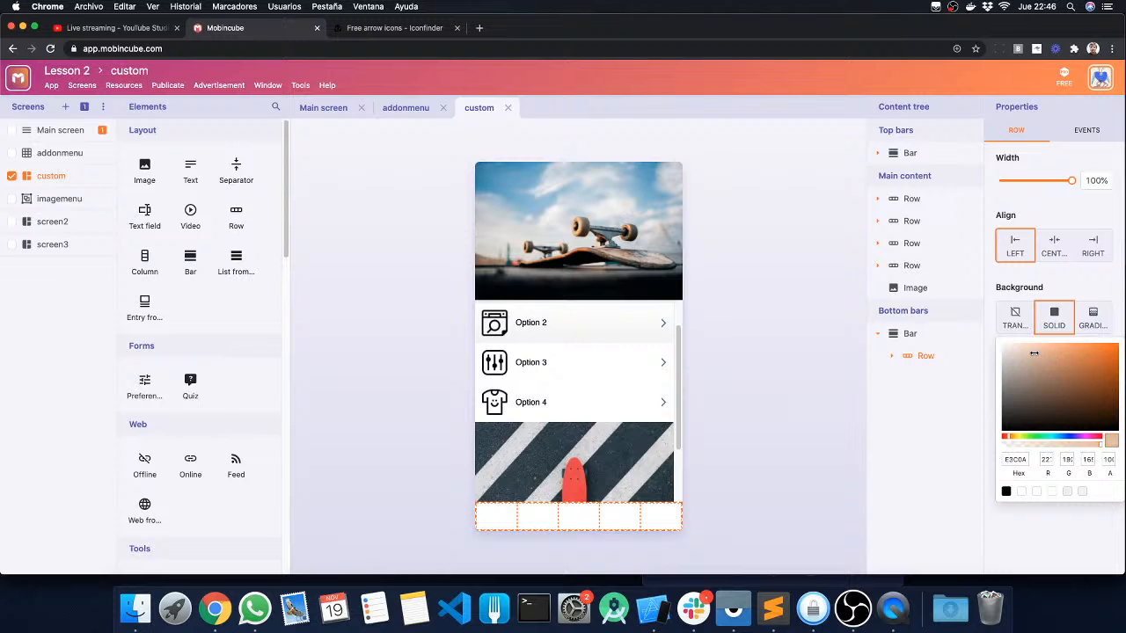
pyautogui.click(1087, 294)
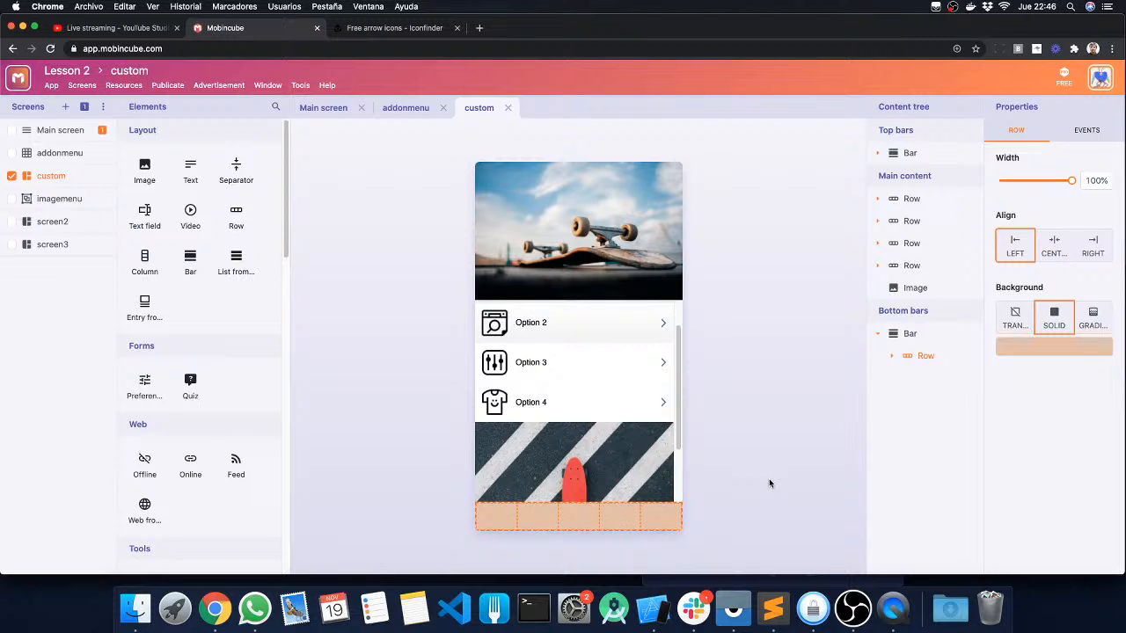
# Add an image to the bottom bar's first column using photos.png uploaded from the webinar folder, keeping both copies of the file.
pyautogui.moveTo(140, 167); pyautogui.dragTo(499, 515)
pyautogui.click(499, 512)
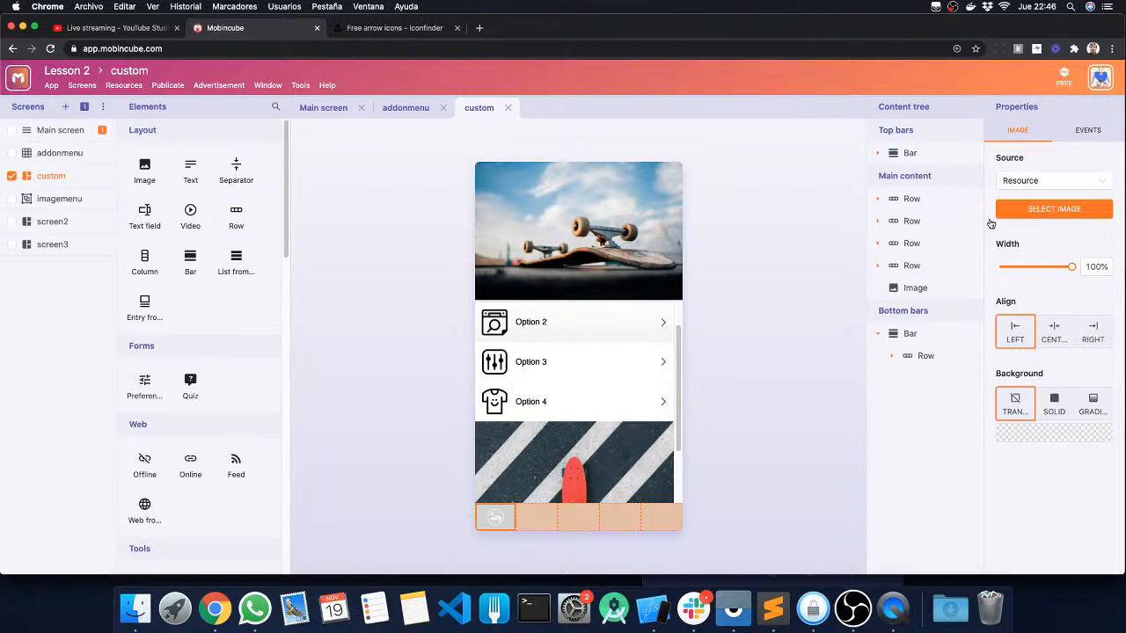
pyautogui.click(1032, 209)
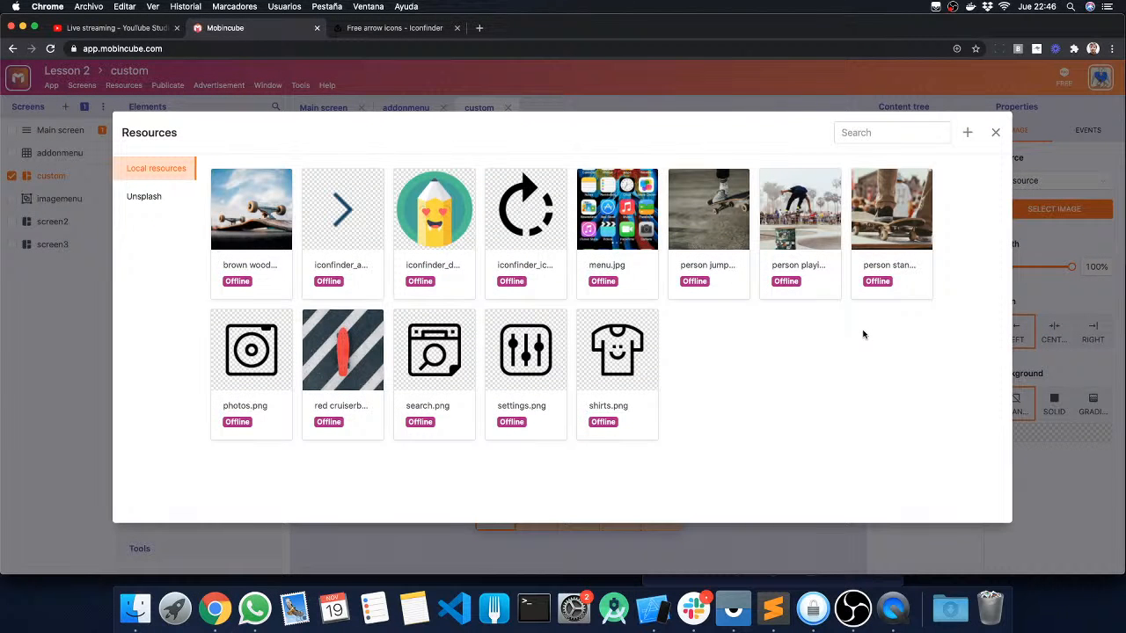
pyautogui.press('F11')
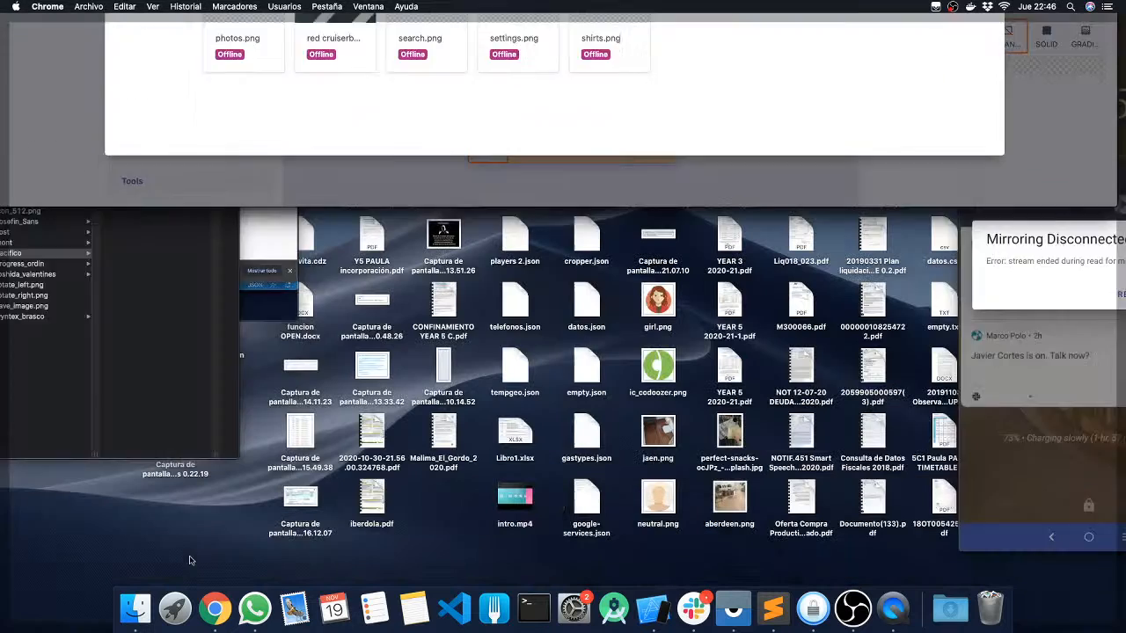
pyautogui.doubleClick(208, 262)
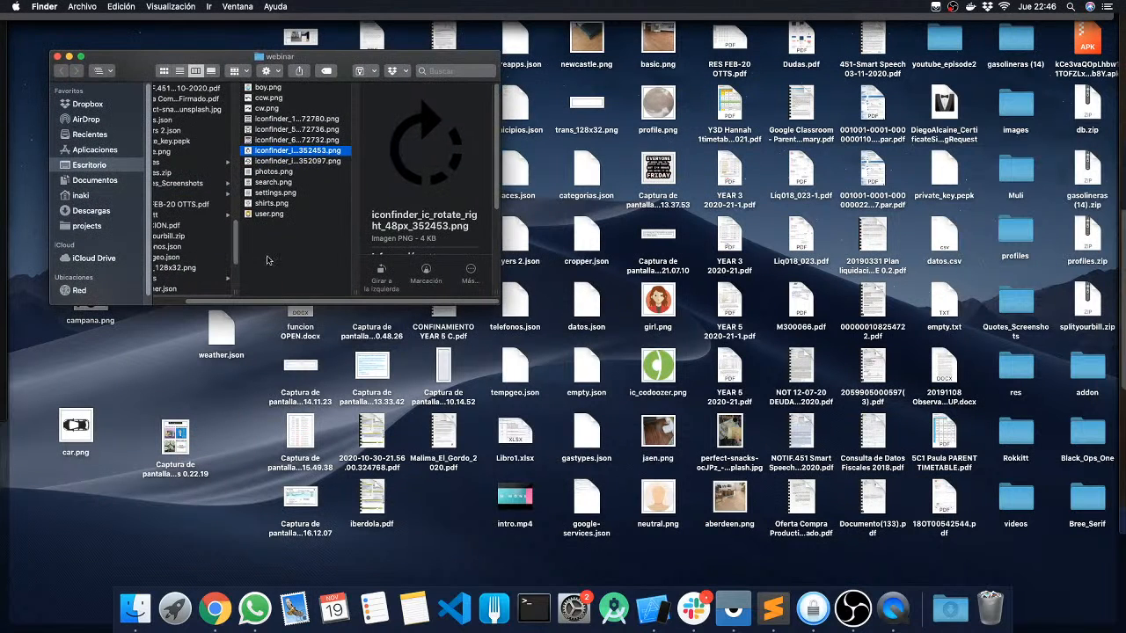
pyautogui.click(270, 175)
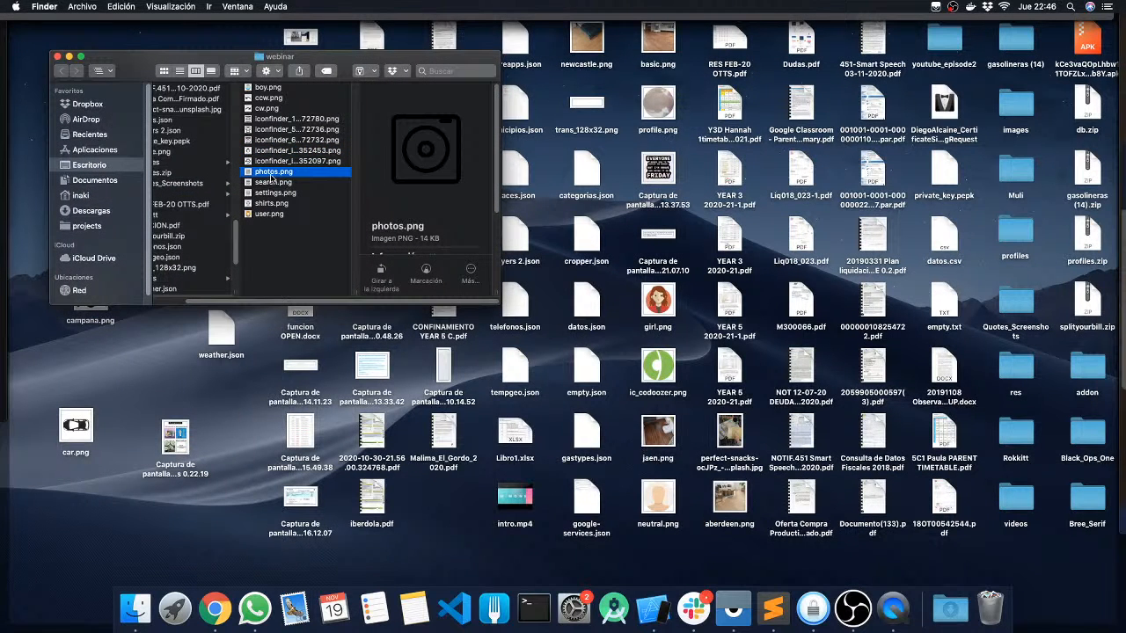
pyautogui.moveTo(270, 175); pyautogui.dragTo(794, 416)
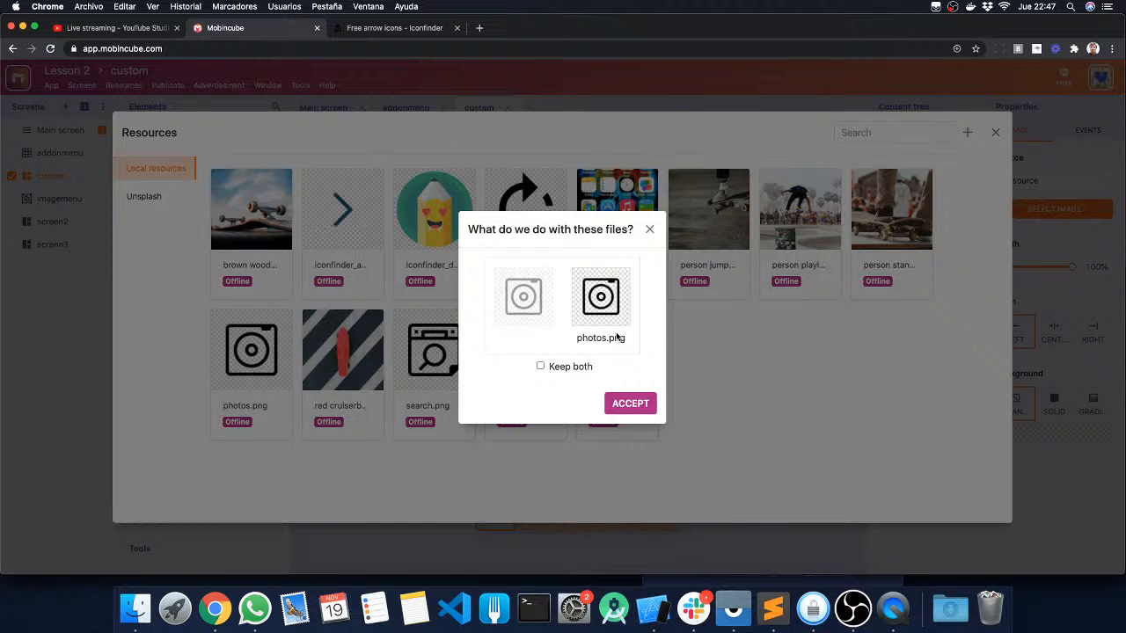
pyautogui.click(540, 366)
pyautogui.click(624, 405)
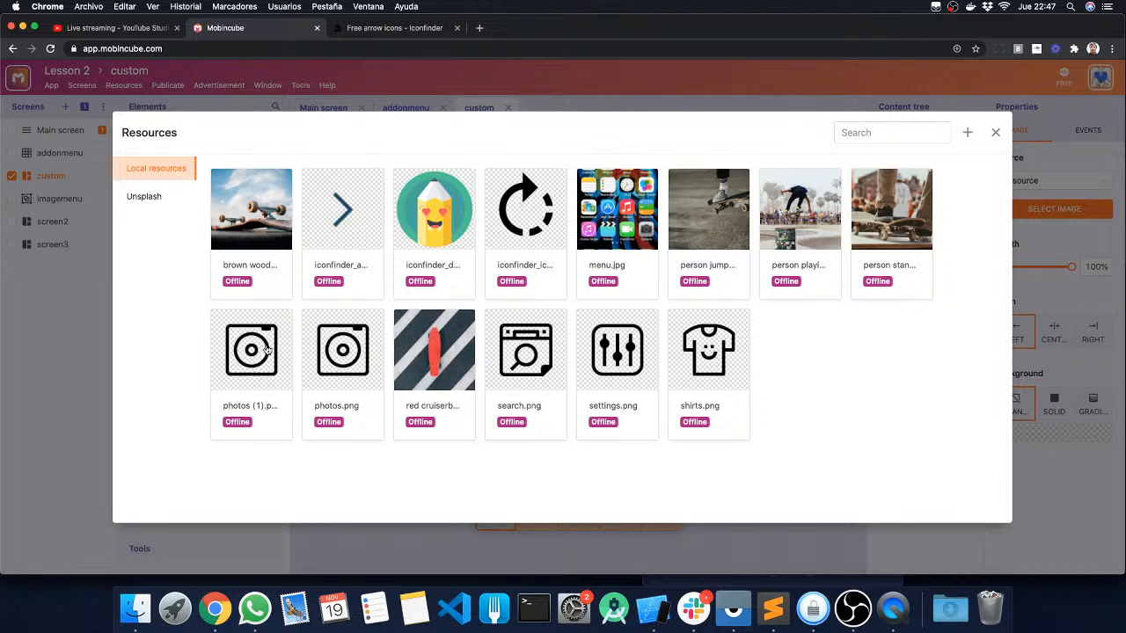
pyautogui.click(266, 353)
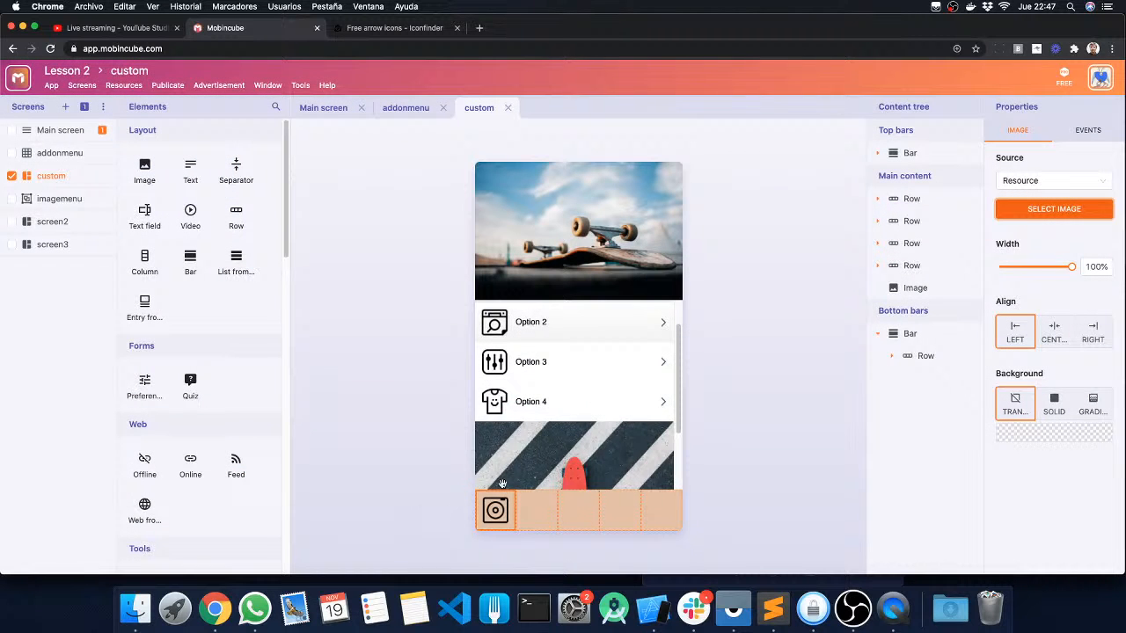
# Replace the first column's image with the iconfinder_15-Music-Player PNG uploaded from the webinar folder.
pyautogui.click(1048, 211)
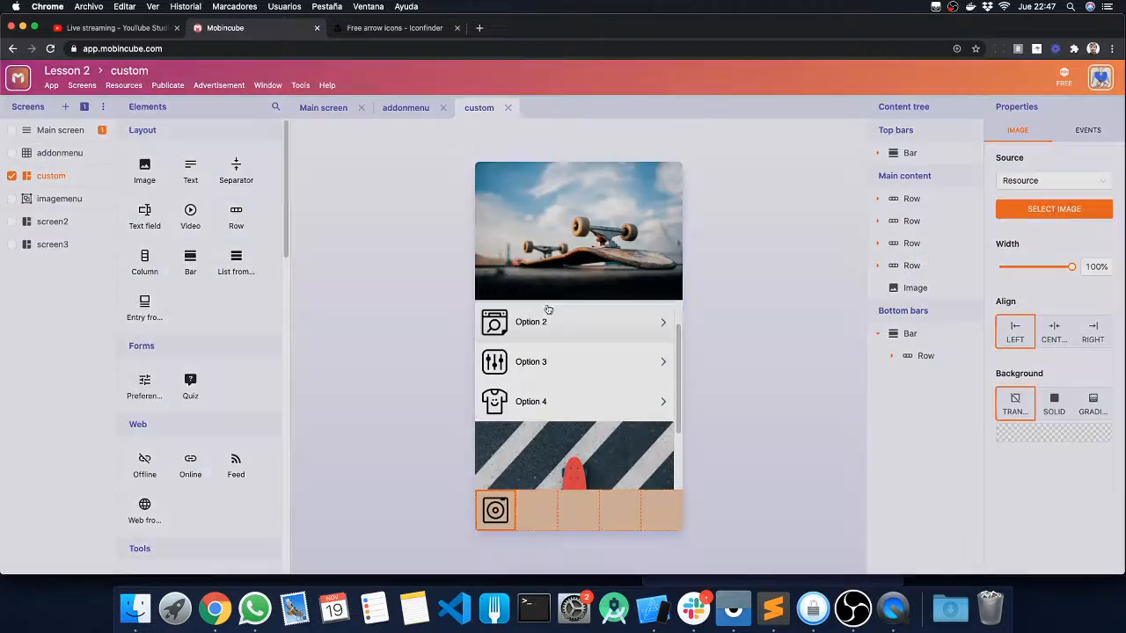
pyautogui.press('F11')
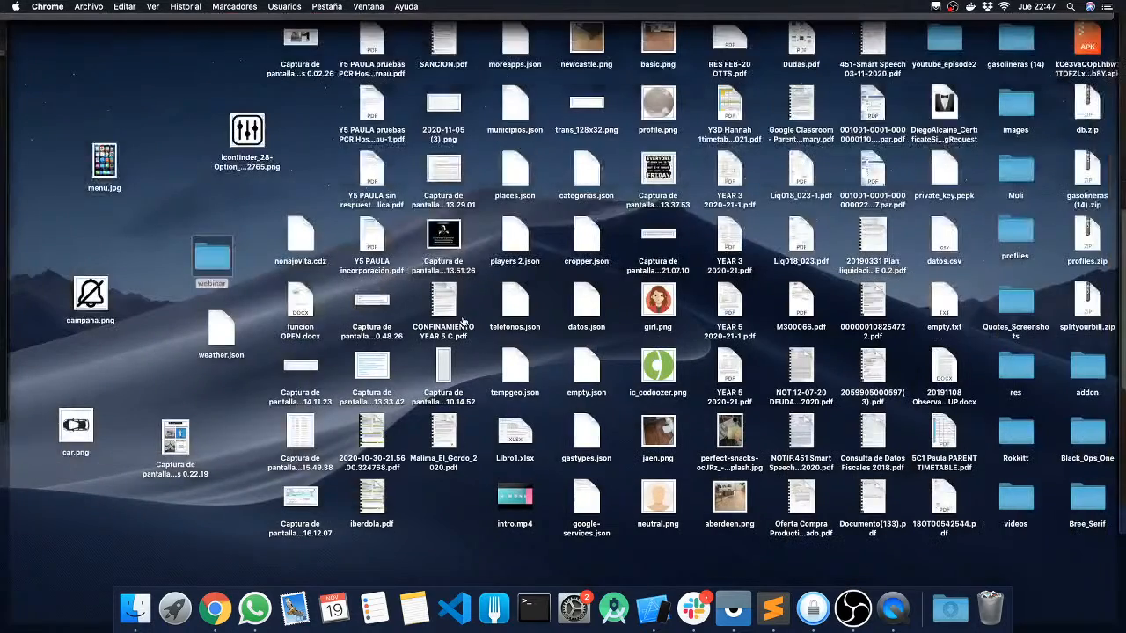
pyautogui.doubleClick(196, 252)
pyautogui.click(260, 120)
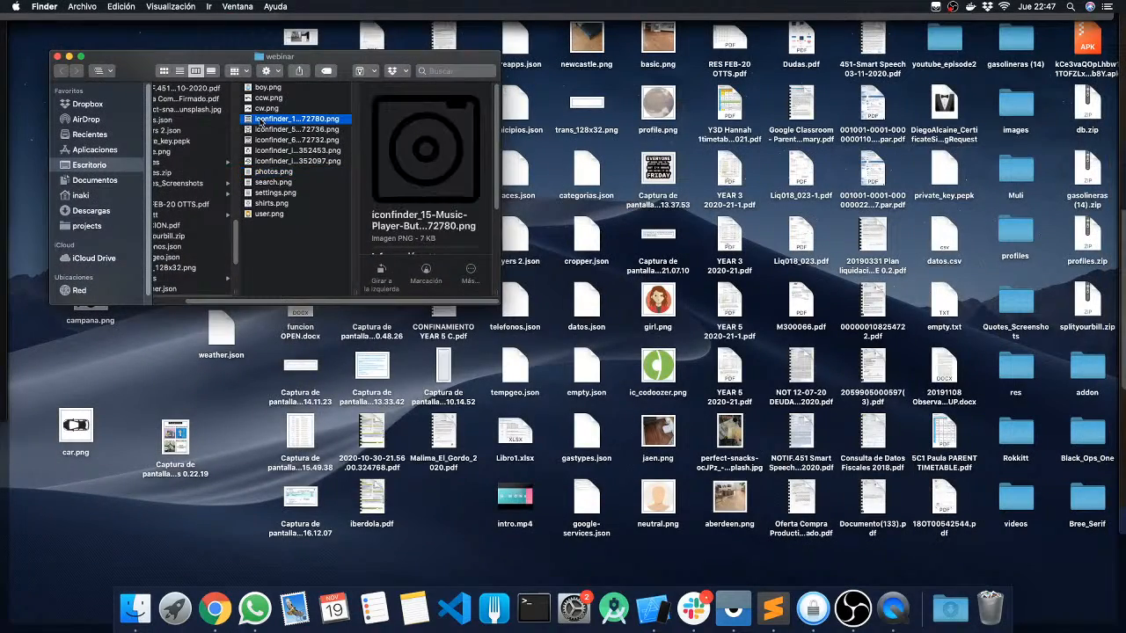
pyautogui.moveTo(270, 125); pyautogui.dragTo(824, 357)
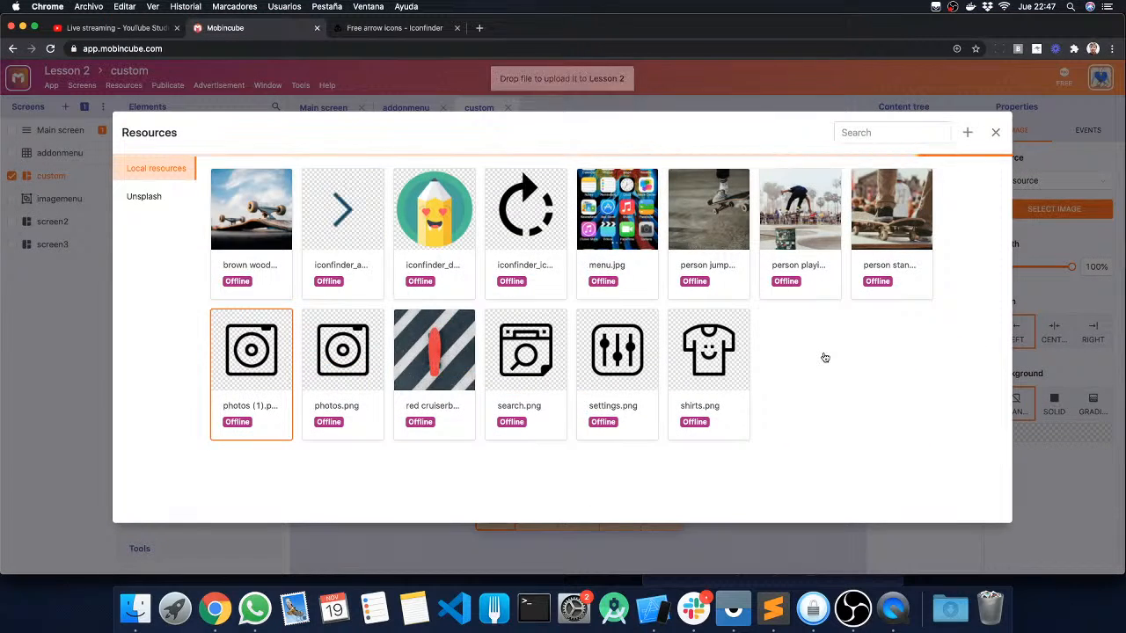
pyautogui.click(340, 222)
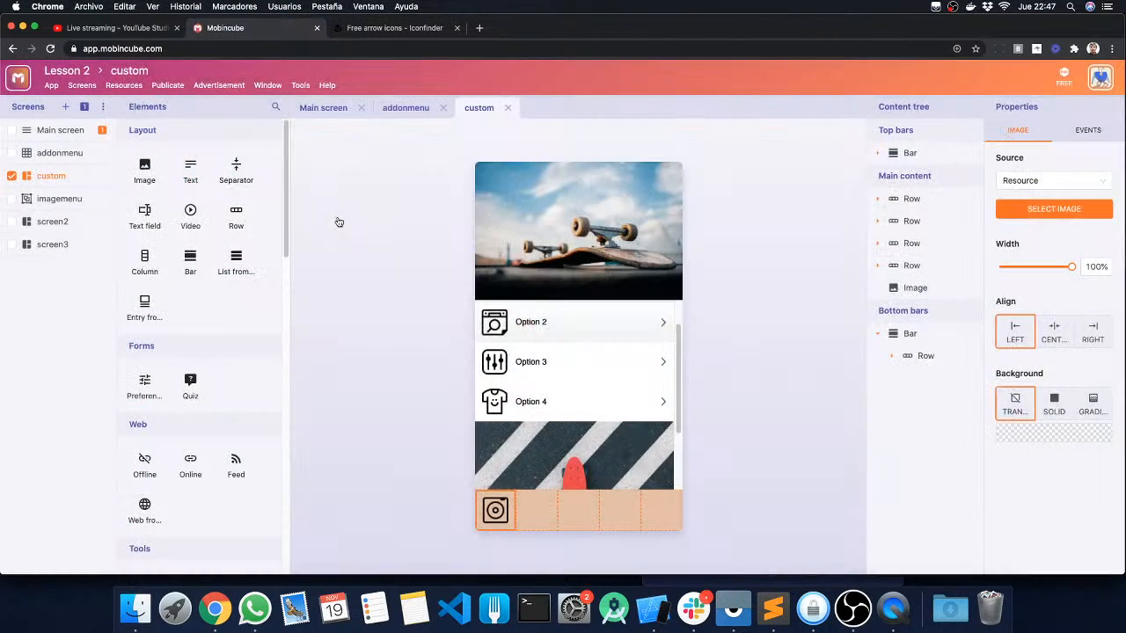
pyautogui.click(397, 494)
pyautogui.click(397, 492)
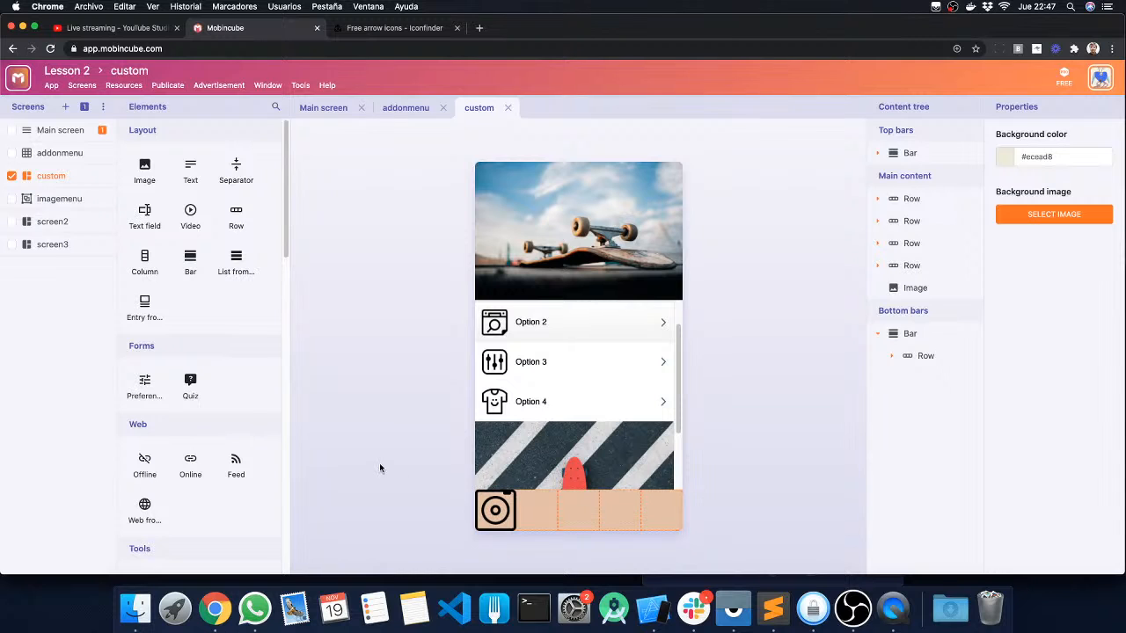
# Add an image to the bottom bar's second column using iconfinder_54-Shirt_2672736.png uploaded from the webinar folder.
pyautogui.moveTo(144, 167); pyautogui.dragTo(531, 512)
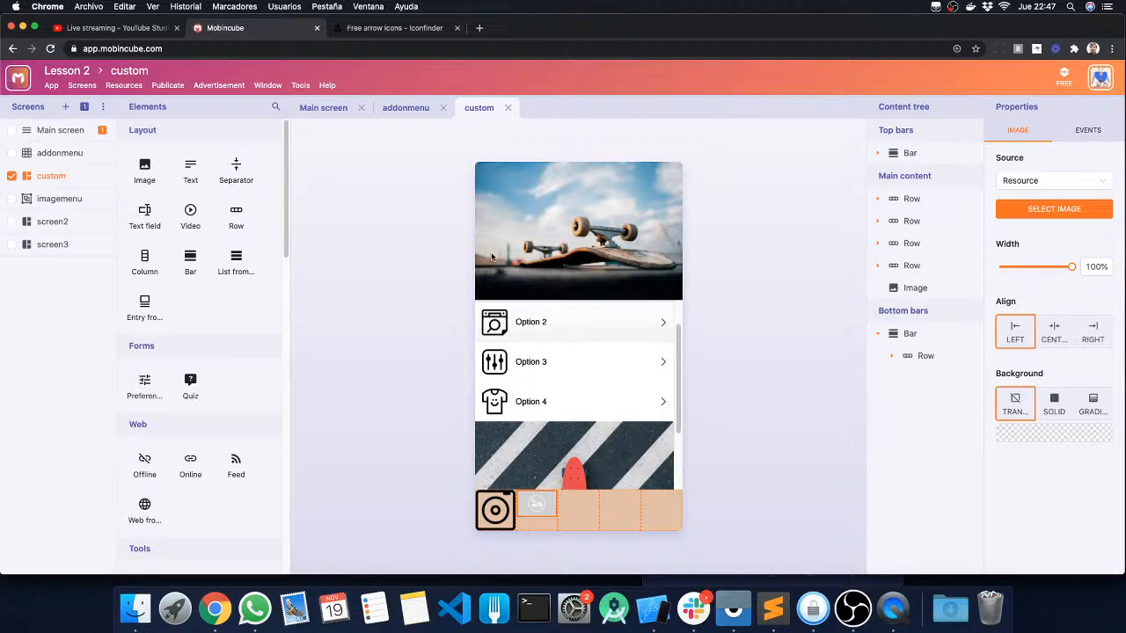
pyautogui.click(1054, 209)
pyautogui.press('F11')
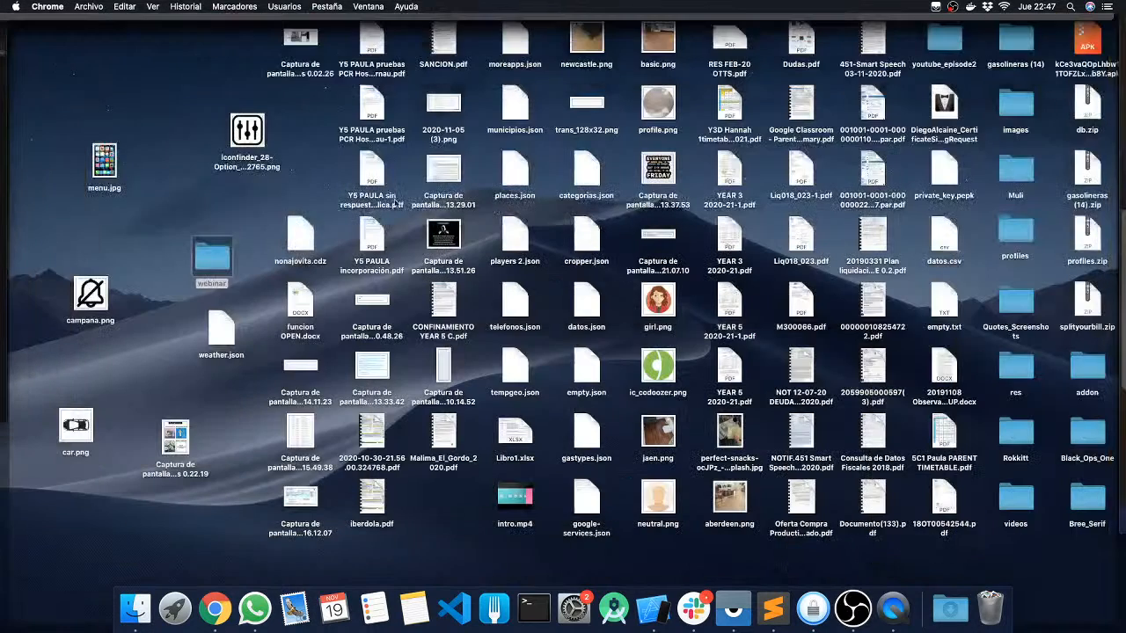
pyautogui.doubleClick(212, 256)
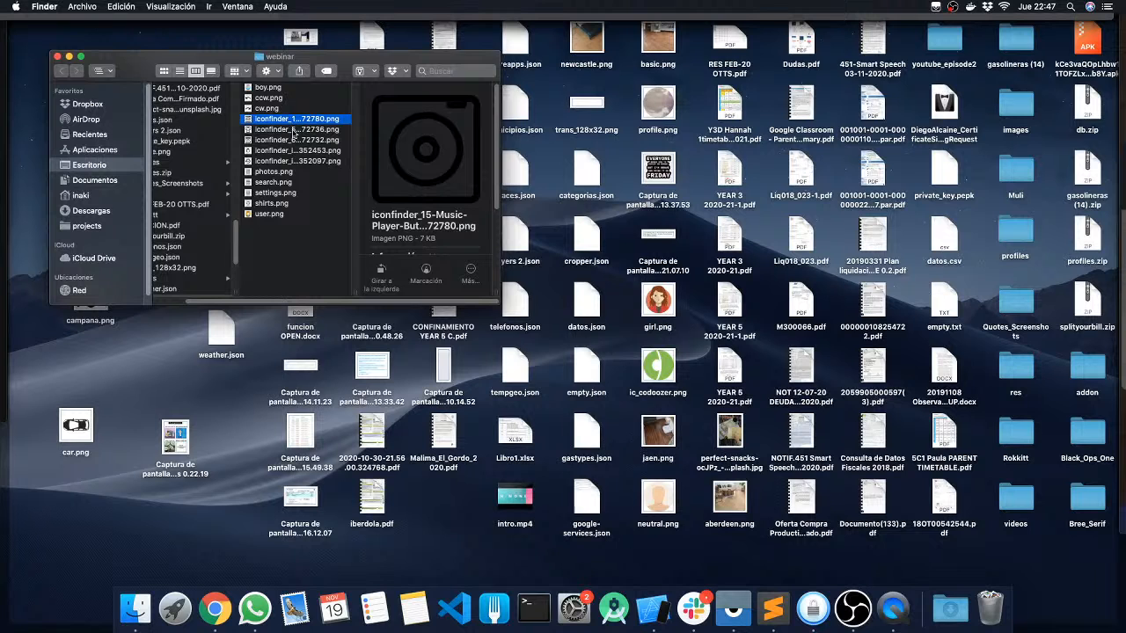
pyautogui.click(295, 129)
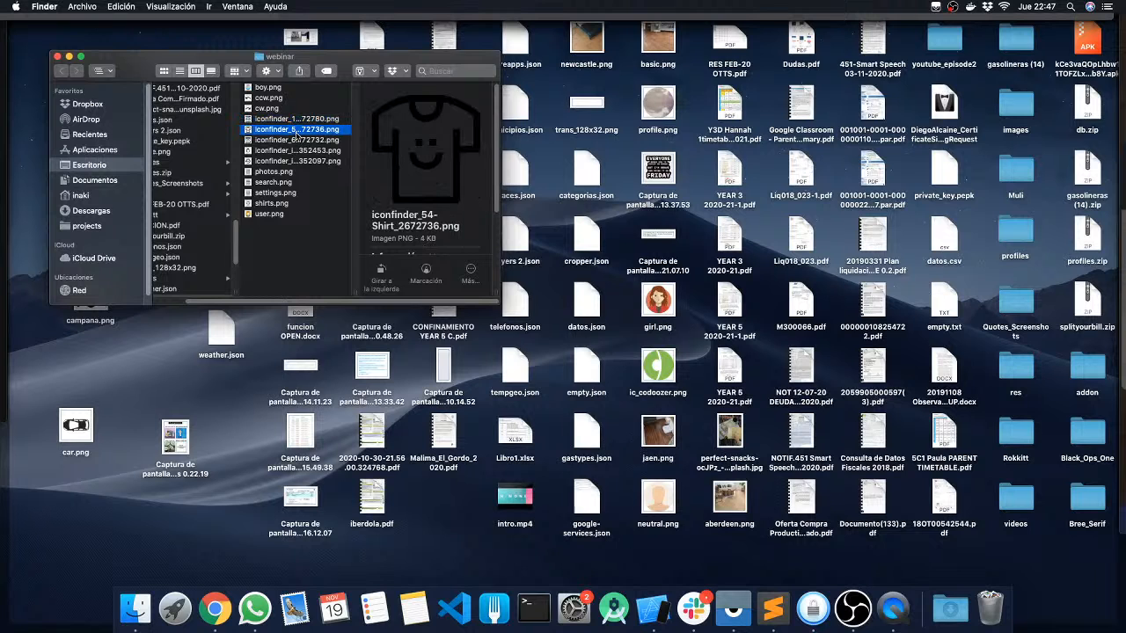
pyautogui.click(286, 141)
pyautogui.click(288, 130)
pyautogui.moveTo(274, 134); pyautogui.dragTo(663, 472)
pyautogui.press('super+Tab')
pyautogui.click(459, 243)
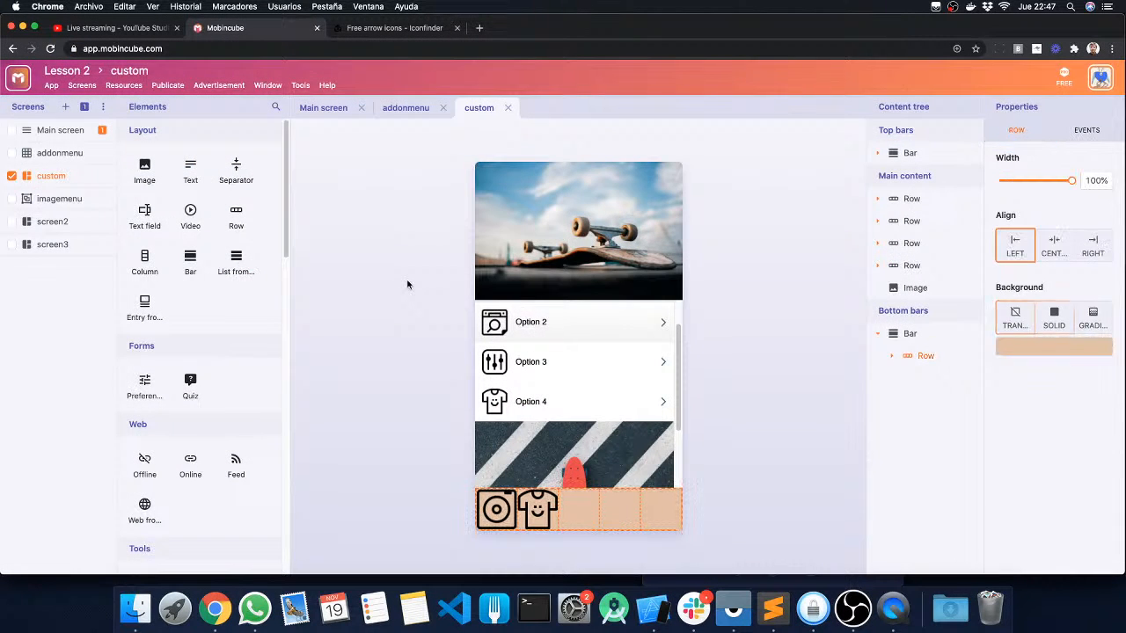
pyautogui.click(758, 314)
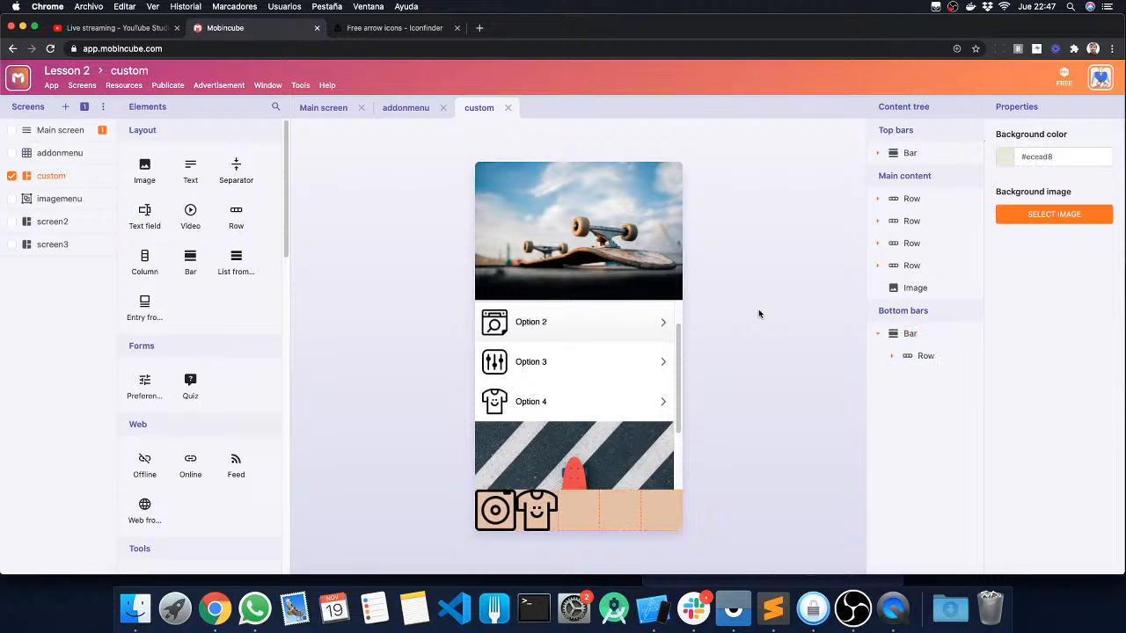
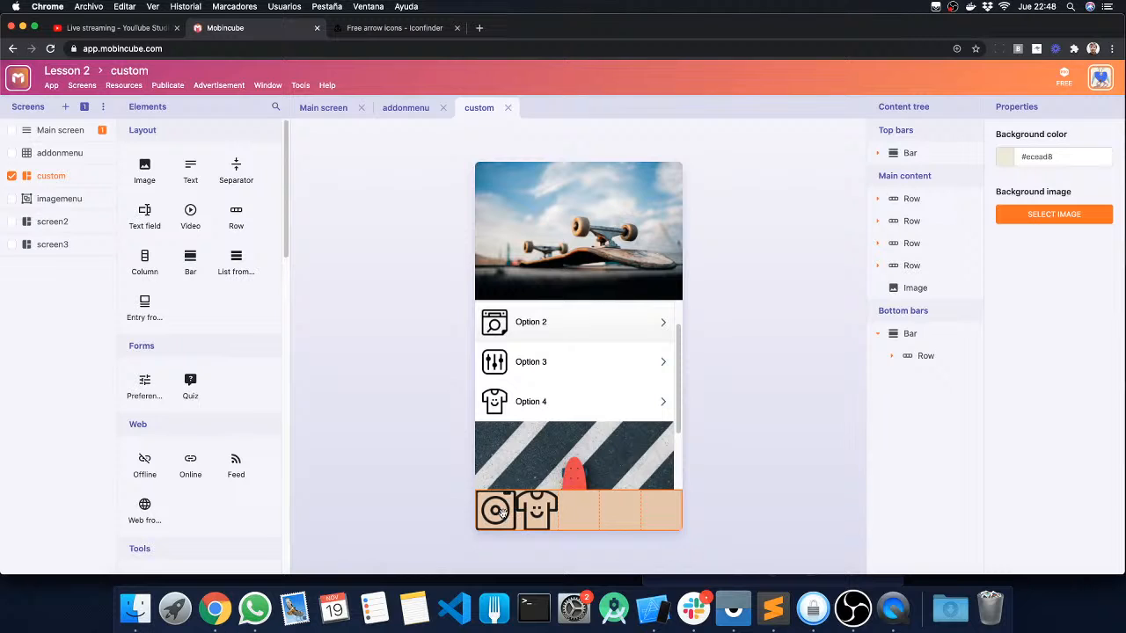
# Set the width of the image in the bottom bar's first column to 50% and align it to the center.
pyautogui.click(892, 357)
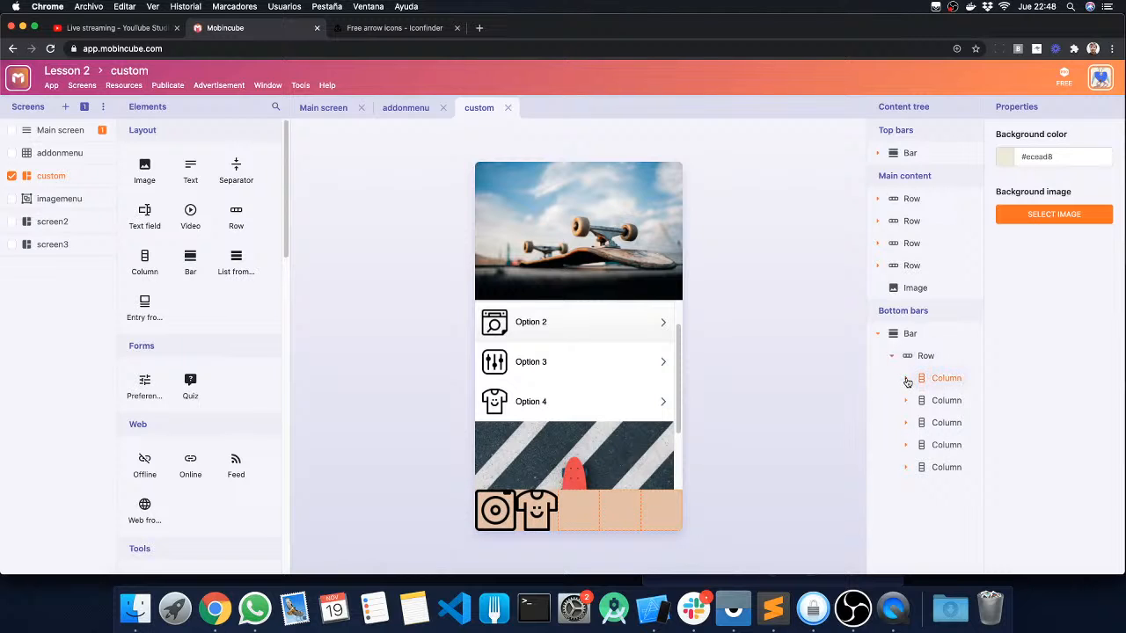
pyautogui.click(906, 378)
pyautogui.click(952, 402)
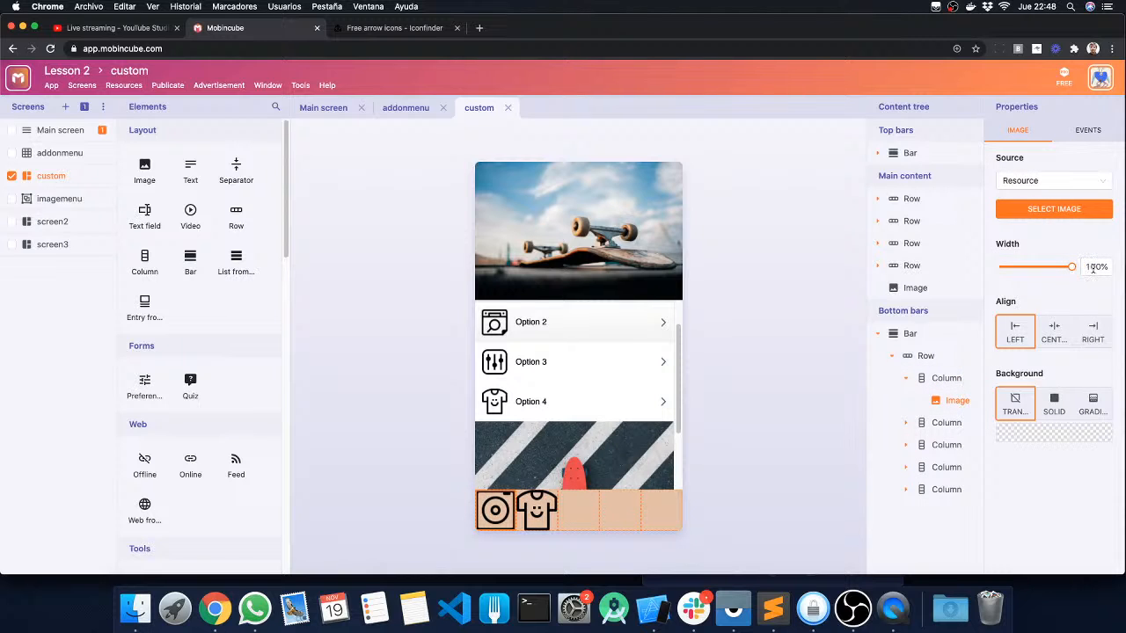
pyautogui.moveTo(1093, 268); pyautogui.dragTo(1079, 264)
pyautogui.write('5')
pyautogui.press('Return')
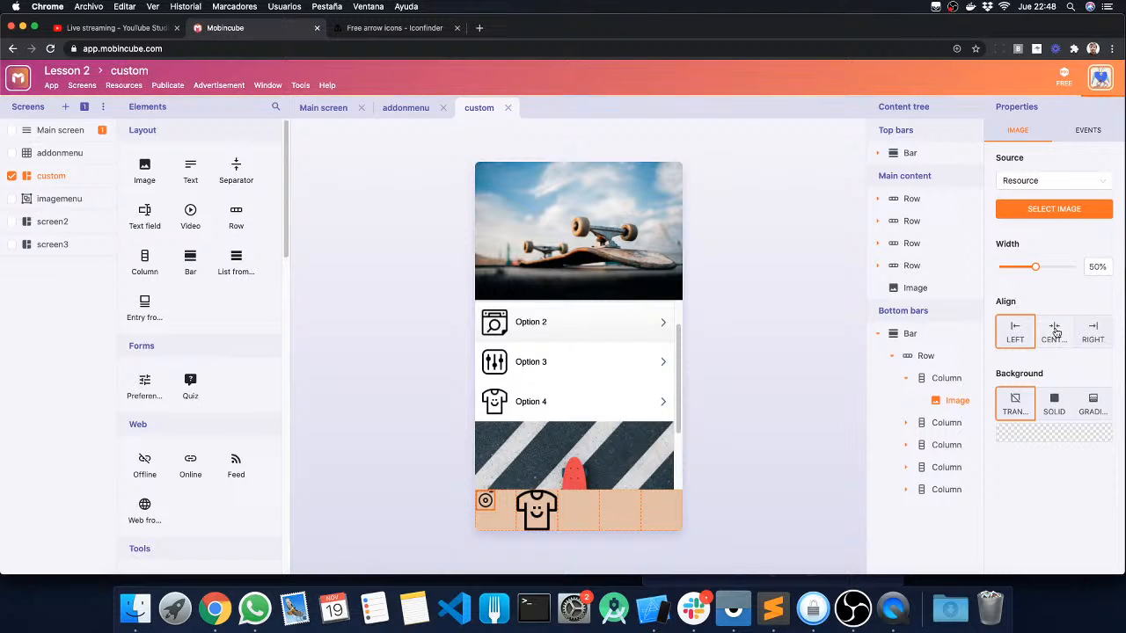
pyautogui.click(1054, 331)
# Set the vertical alignment of the bottom bar's first column to Middle.
pyautogui.click(946, 379)
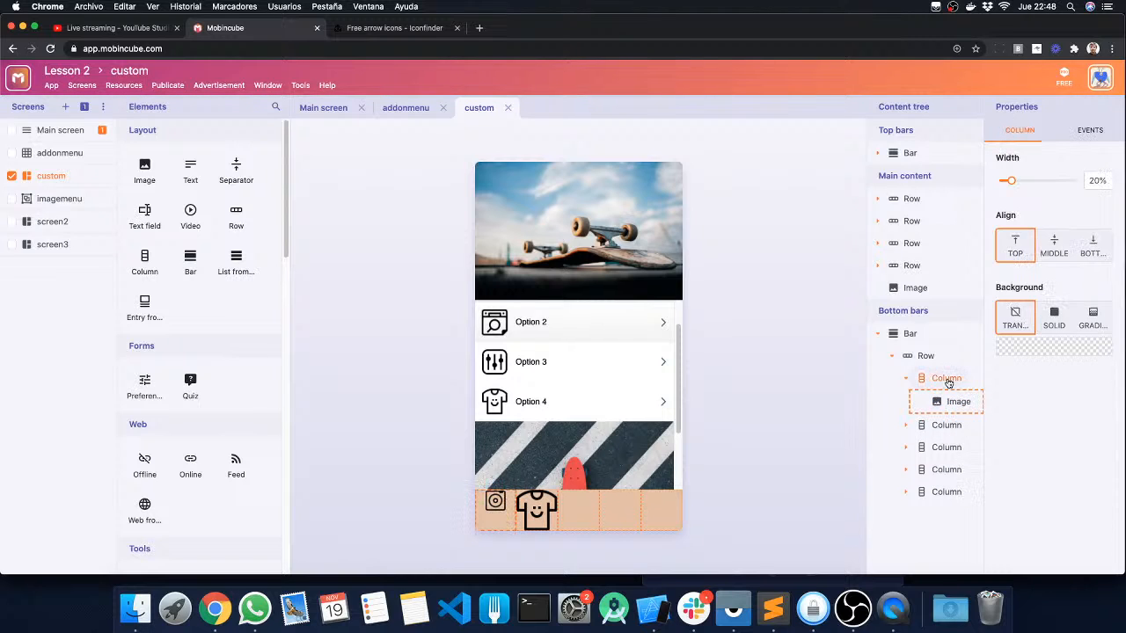
pyautogui.click(1063, 246)
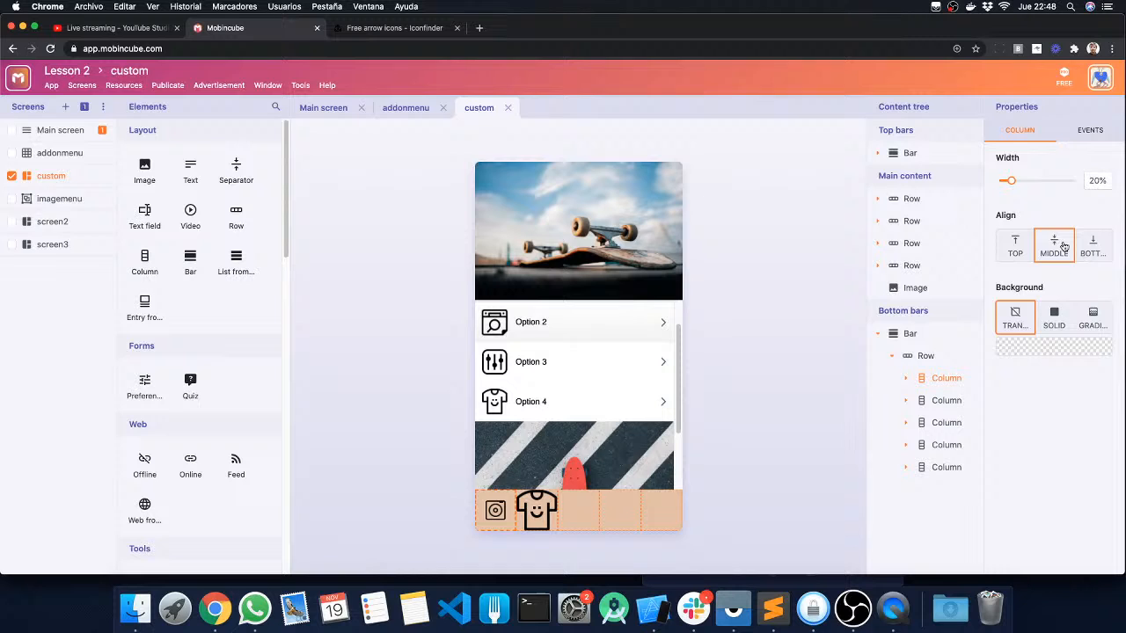
pyautogui.click(790, 344)
pyautogui.click(789, 345)
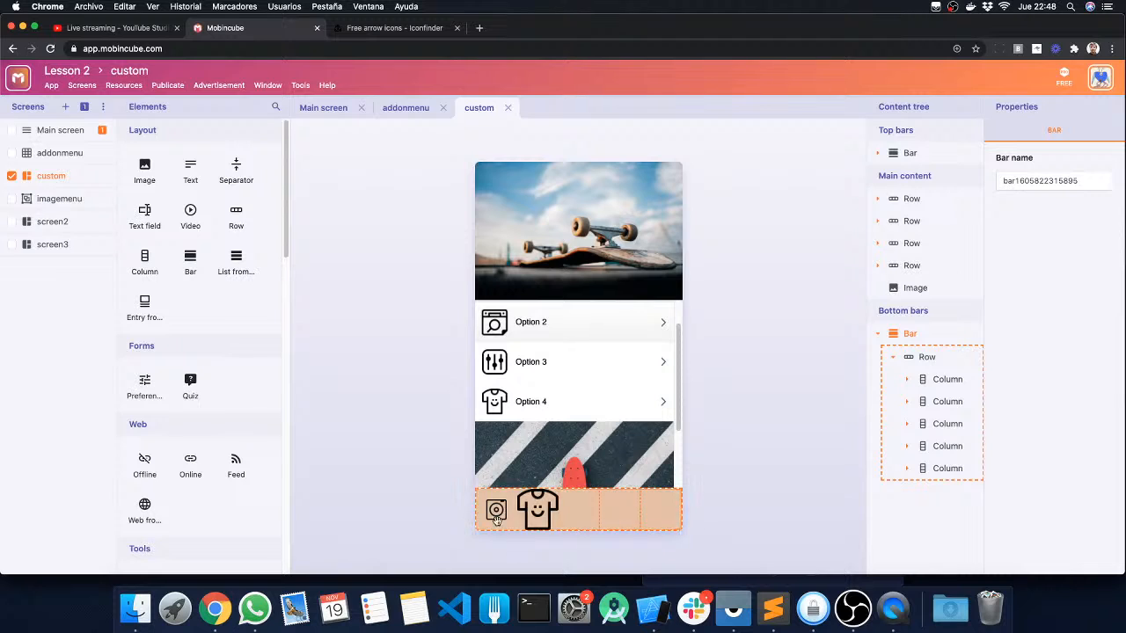
# Set the width of the shirt image in the bottom bar's second column to 50%.
pyautogui.scroll(1, 607, 466)
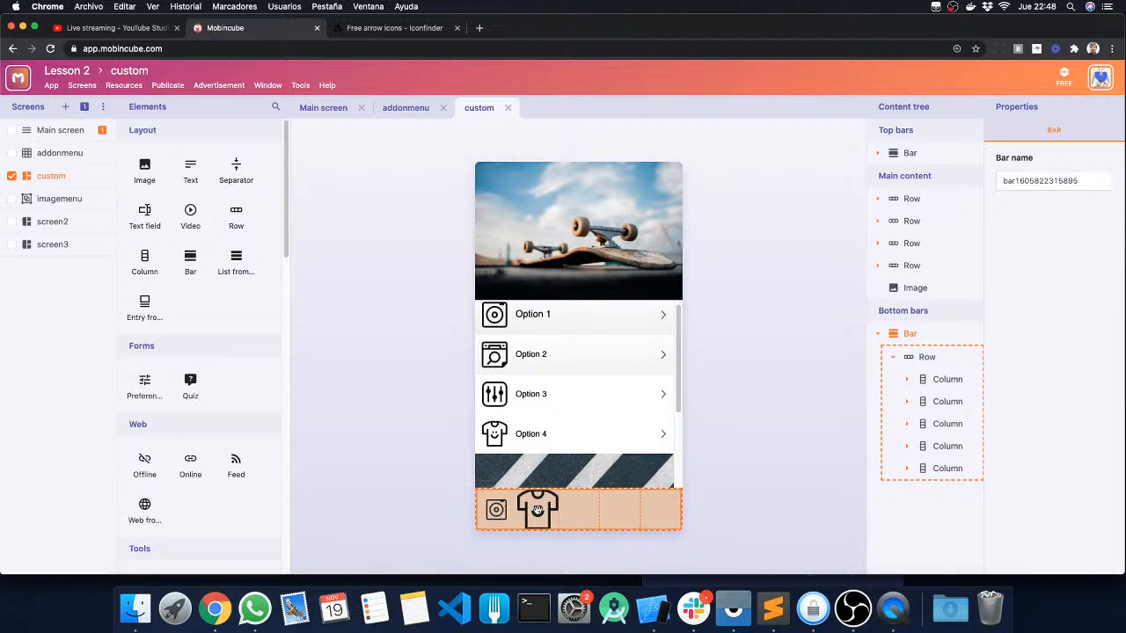
pyautogui.click(536, 512)
pyautogui.click(906, 401)
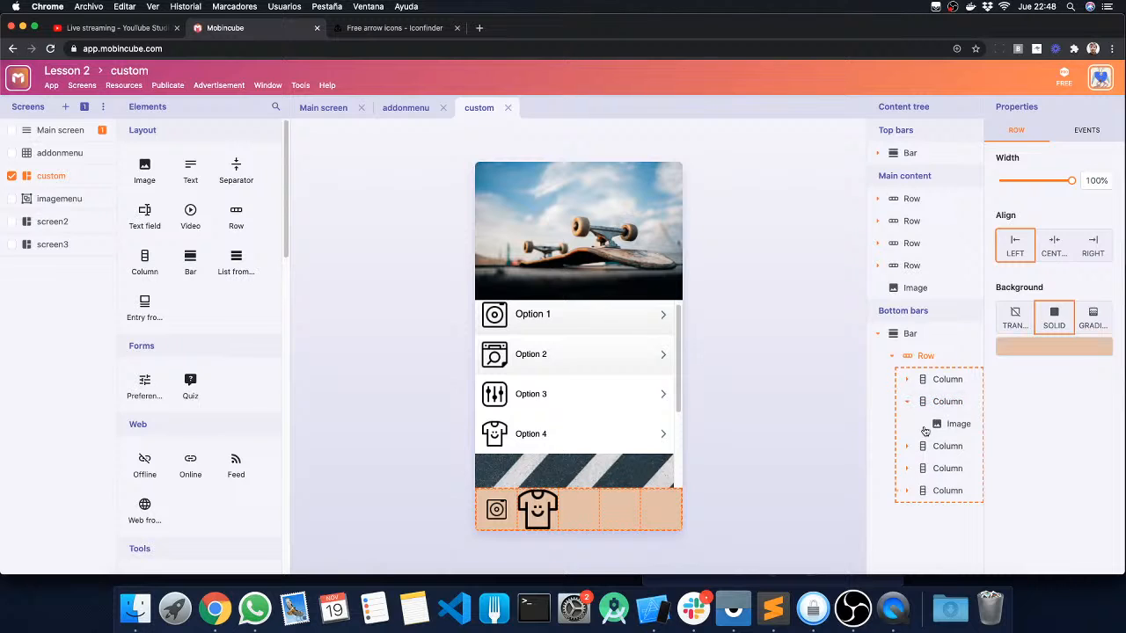
pyautogui.click(954, 423)
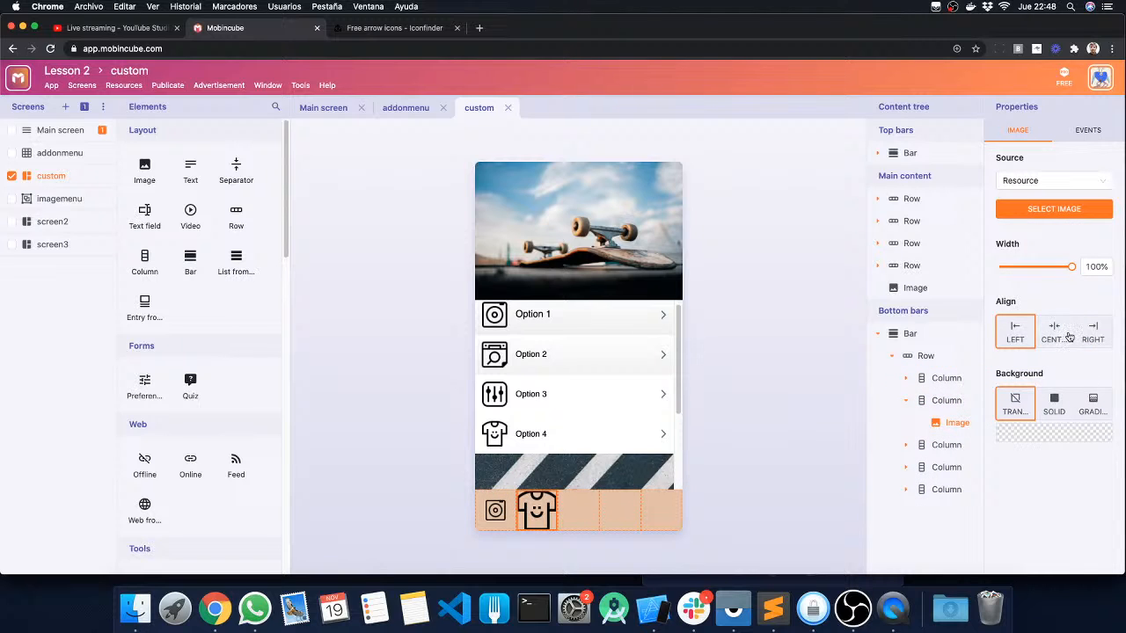
pyautogui.moveTo(1095, 266); pyautogui.dragTo(1074, 268)
pyautogui.write('5')
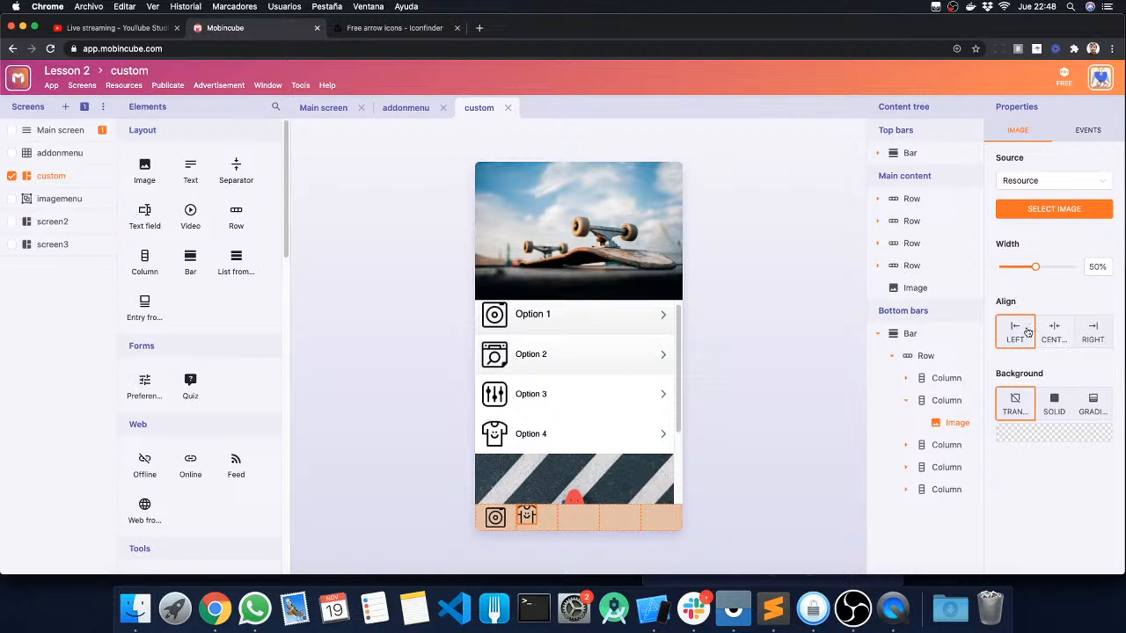
# Set the bottom bar's second column to Middle vertical alignment and align its shirt image to the center.
pyautogui.click(946, 398)
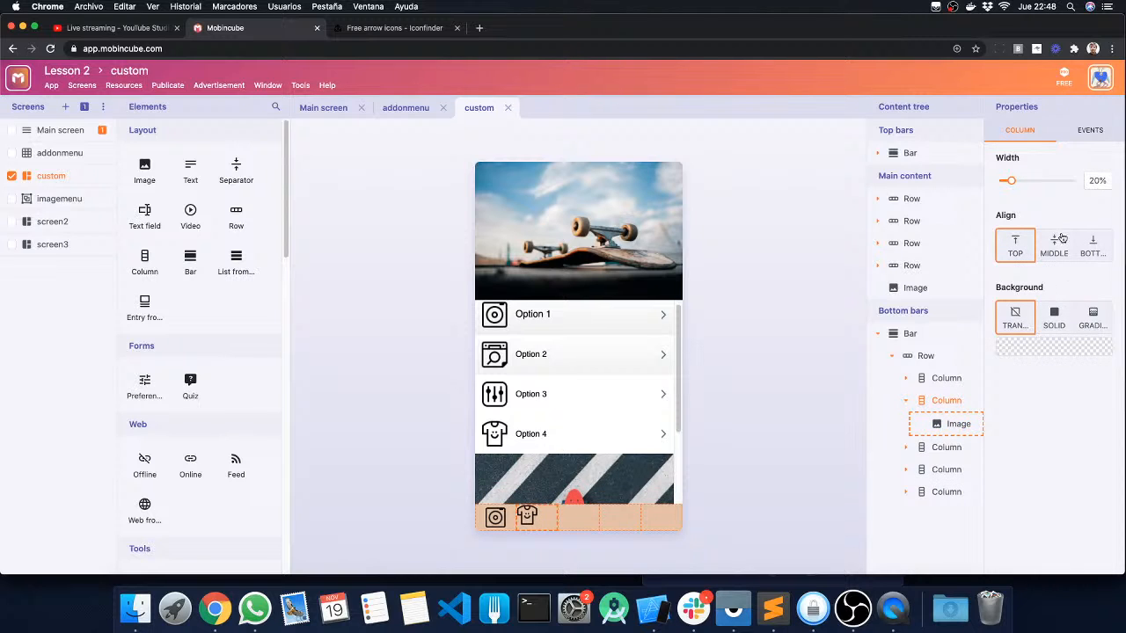
pyautogui.click(906, 400)
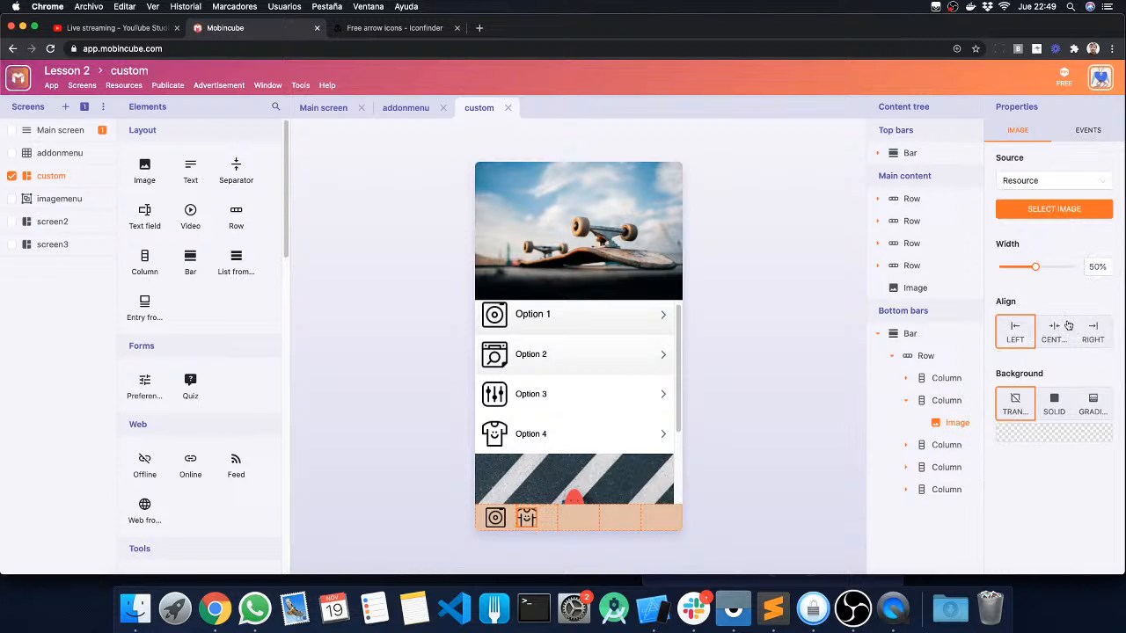
pyautogui.click(1055, 332)
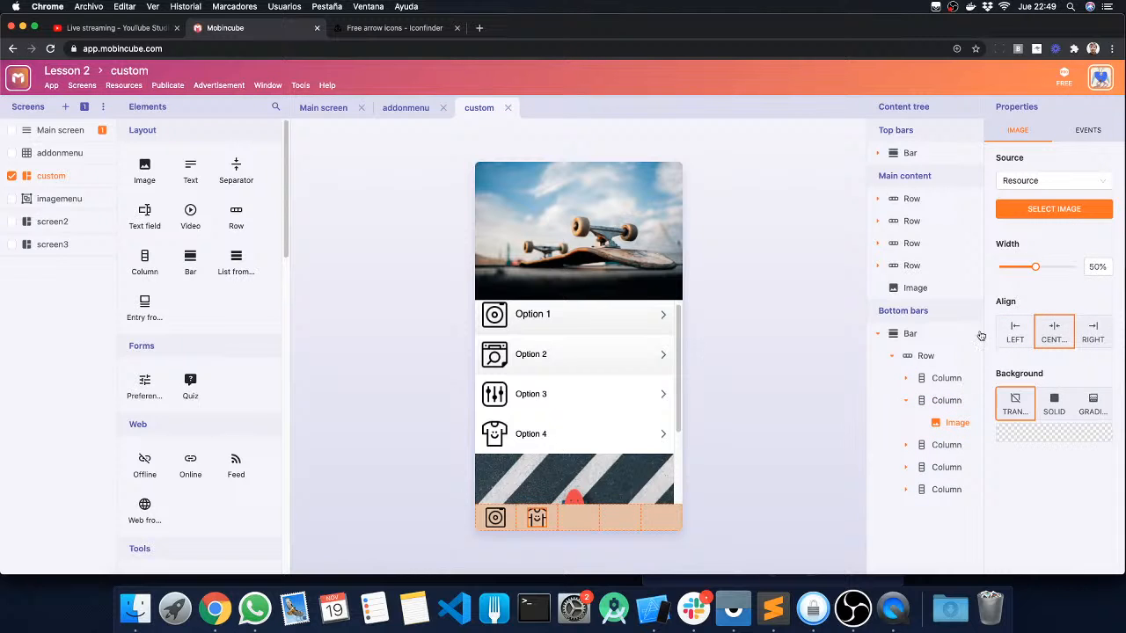
pyautogui.click(522, 520)
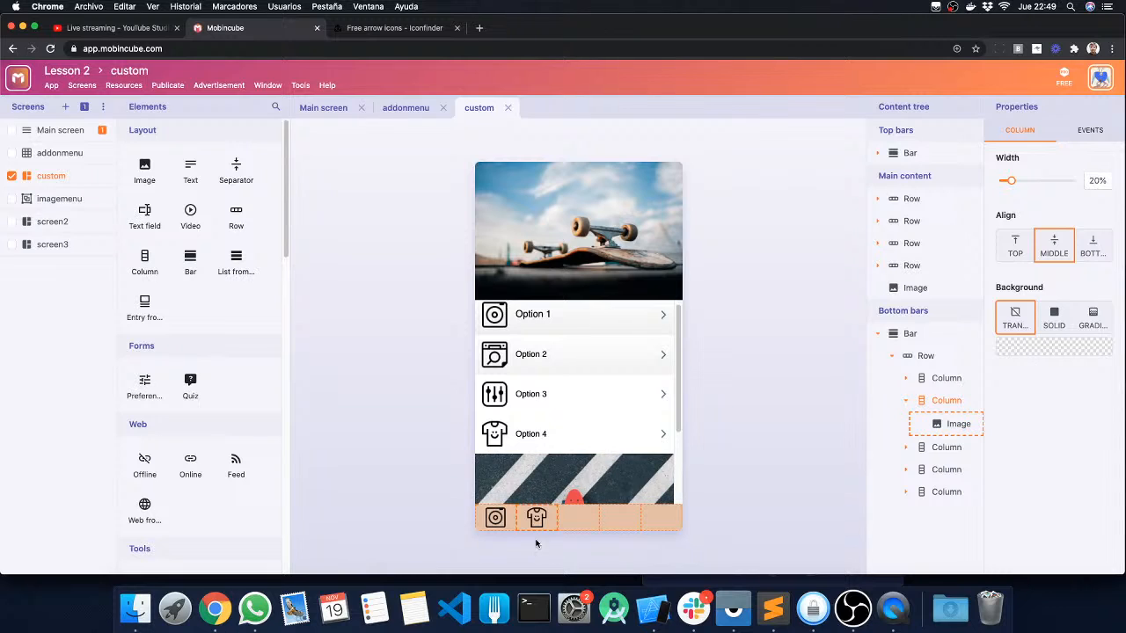
pyautogui.press('Escape')
pyautogui.press('Escape')
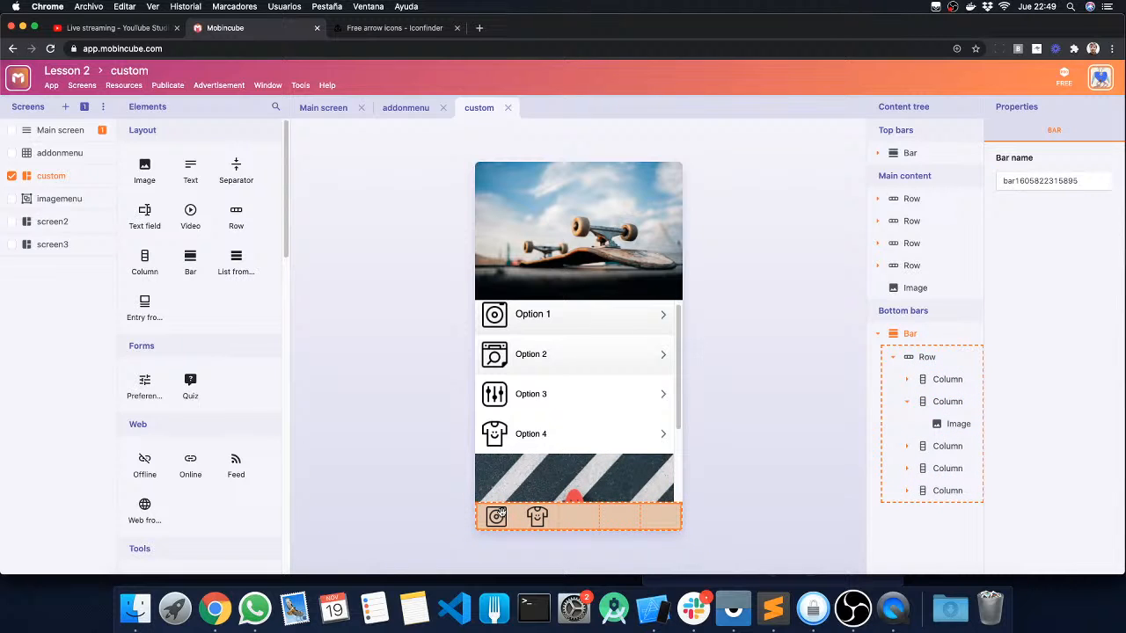
# Set the width of the image in the bottom bar's first column to 100% and replace it with photos.png.
pyautogui.click(496, 518)
pyautogui.click(496, 518)
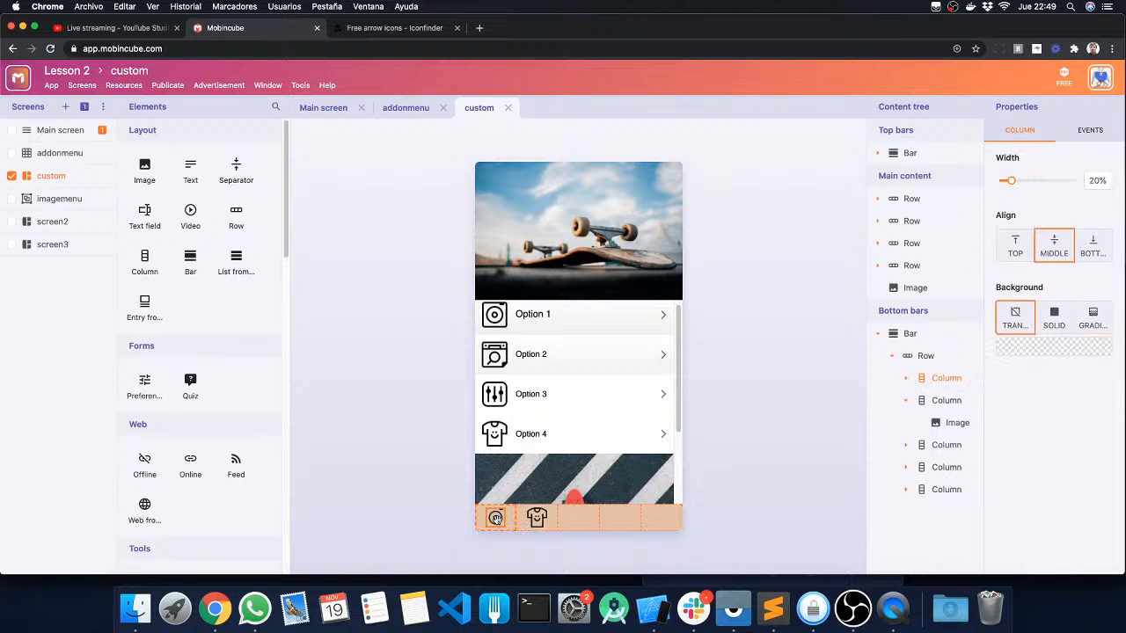
pyautogui.click(496, 518)
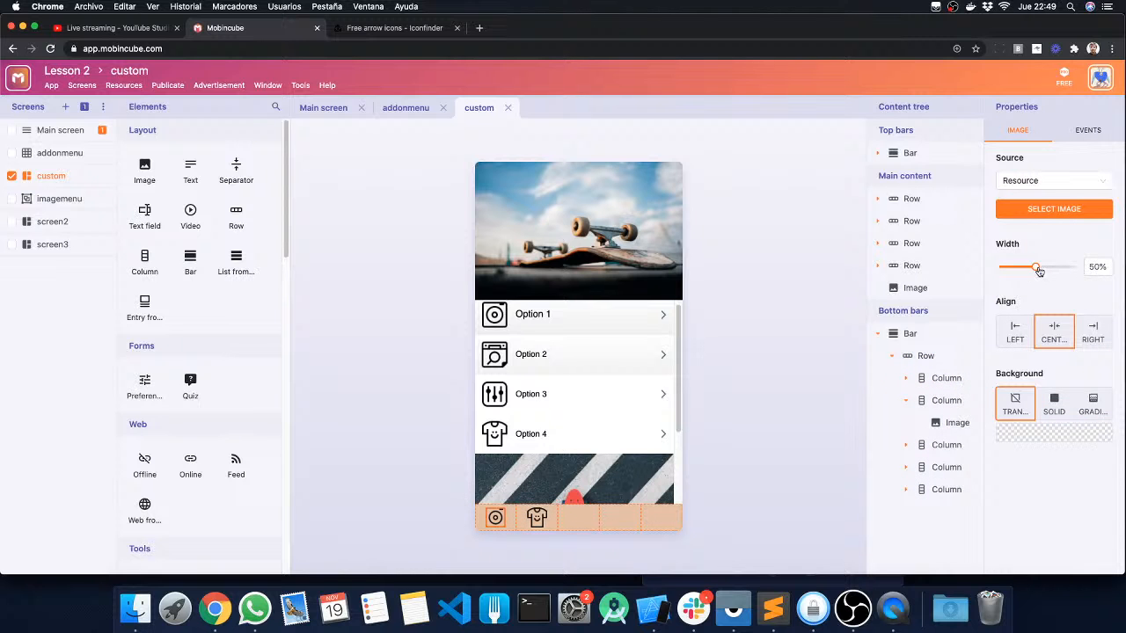
pyautogui.moveTo(1039, 271); pyautogui.dragTo(1071, 267)
pyautogui.click(1053, 209)
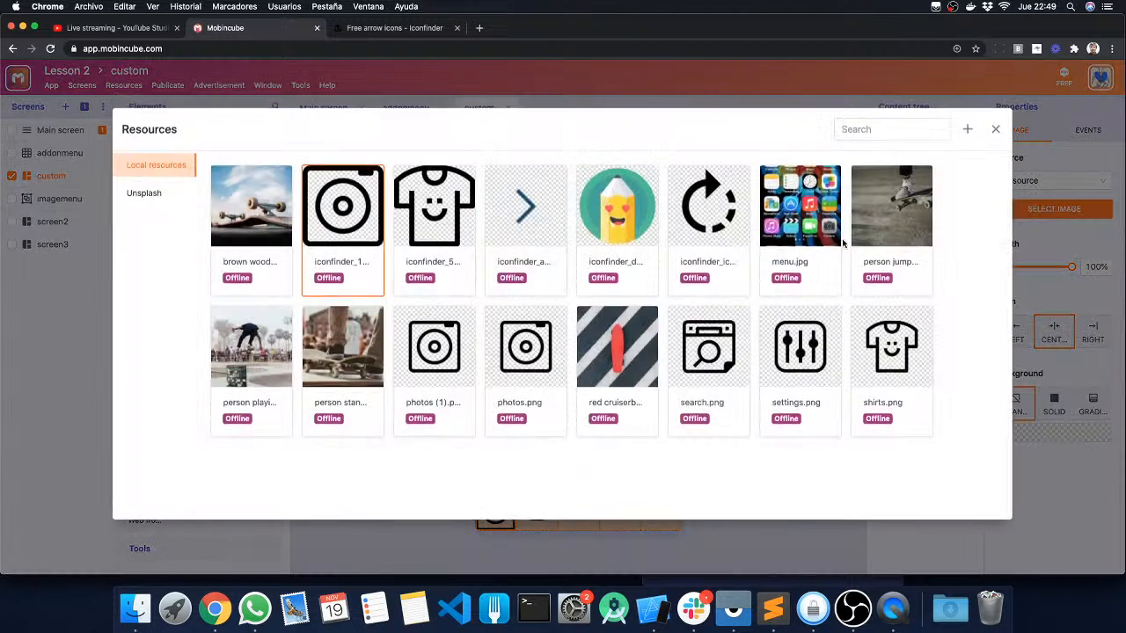
pyautogui.click(512, 349)
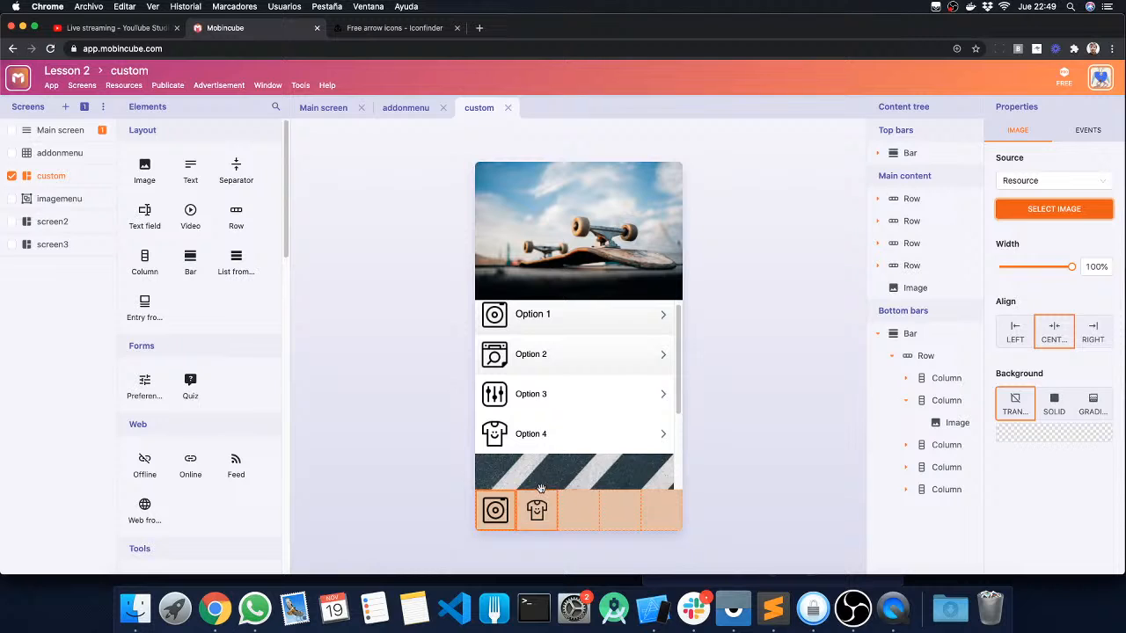
pyautogui.click(479, 513)
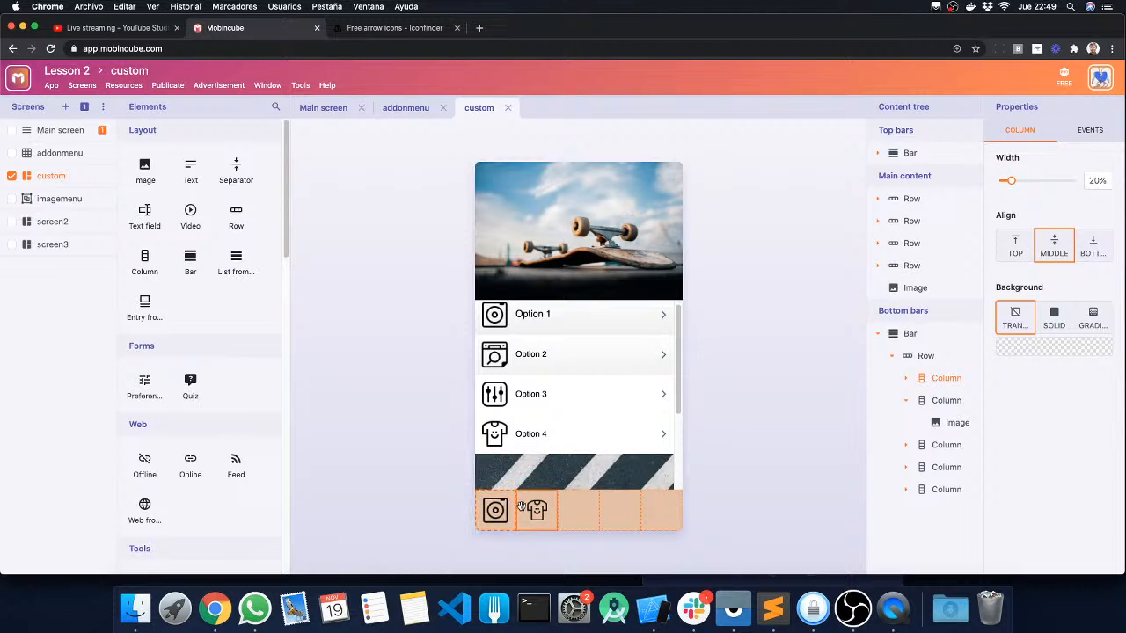
# Add images to the bottom bar's third and fourth columns, using search.png in the third and settings.png in the fourth.
pyautogui.moveTo(144, 170); pyautogui.dragTo(582, 515)
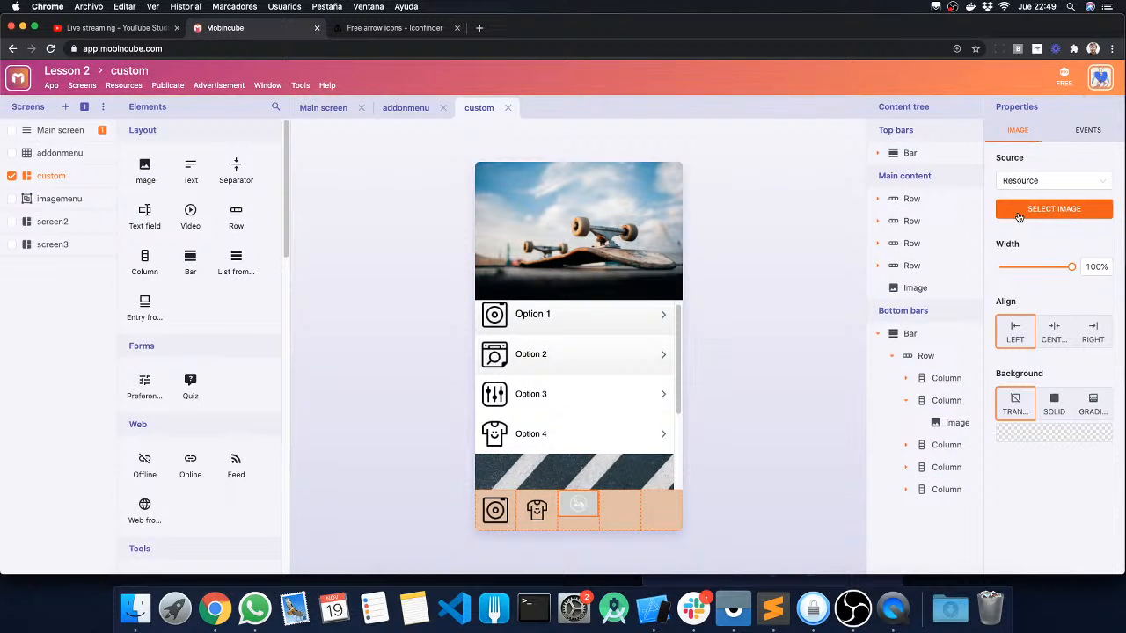
pyautogui.click(1018, 213)
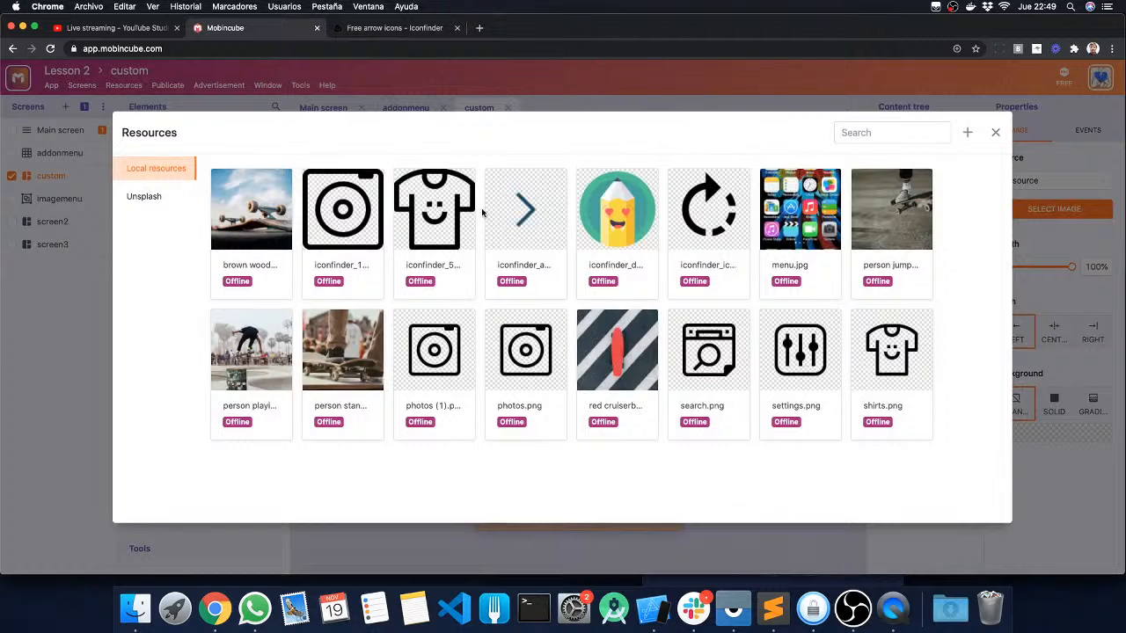
pyautogui.click(730, 352)
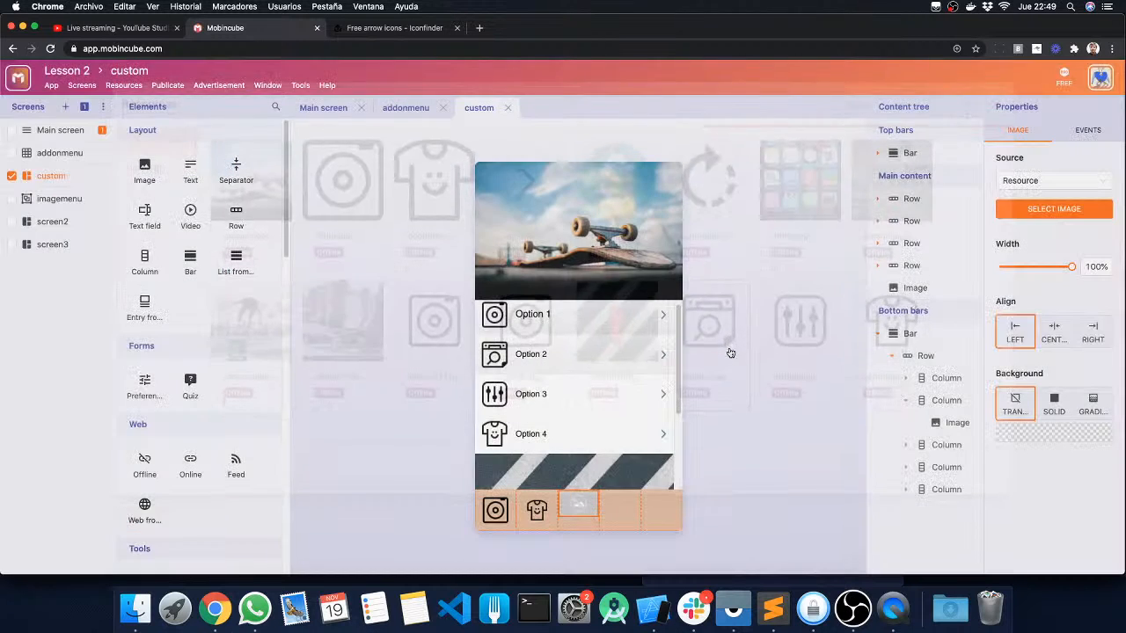
pyautogui.moveTo(502, 313); pyautogui.dragTo(614, 509)
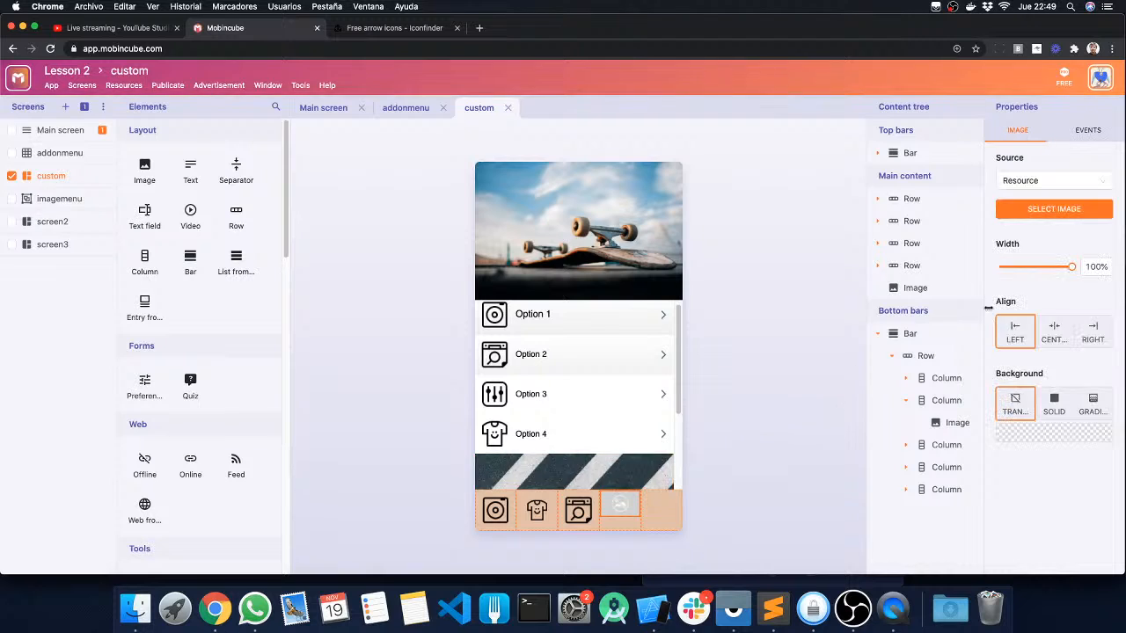
pyautogui.click(1049, 209)
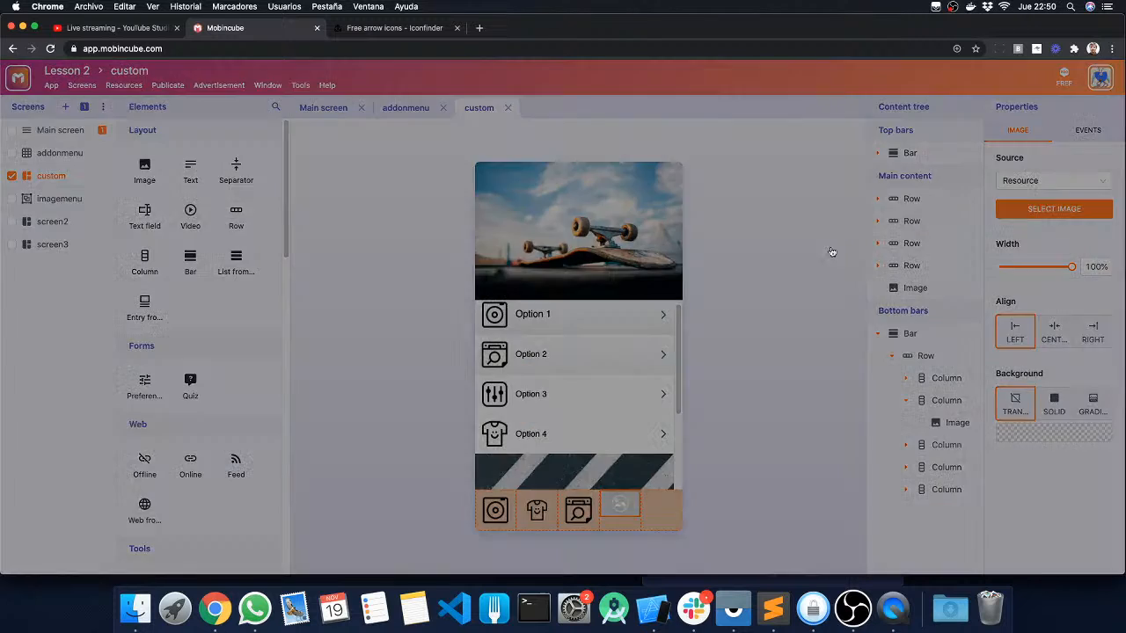
pyautogui.click(785, 356)
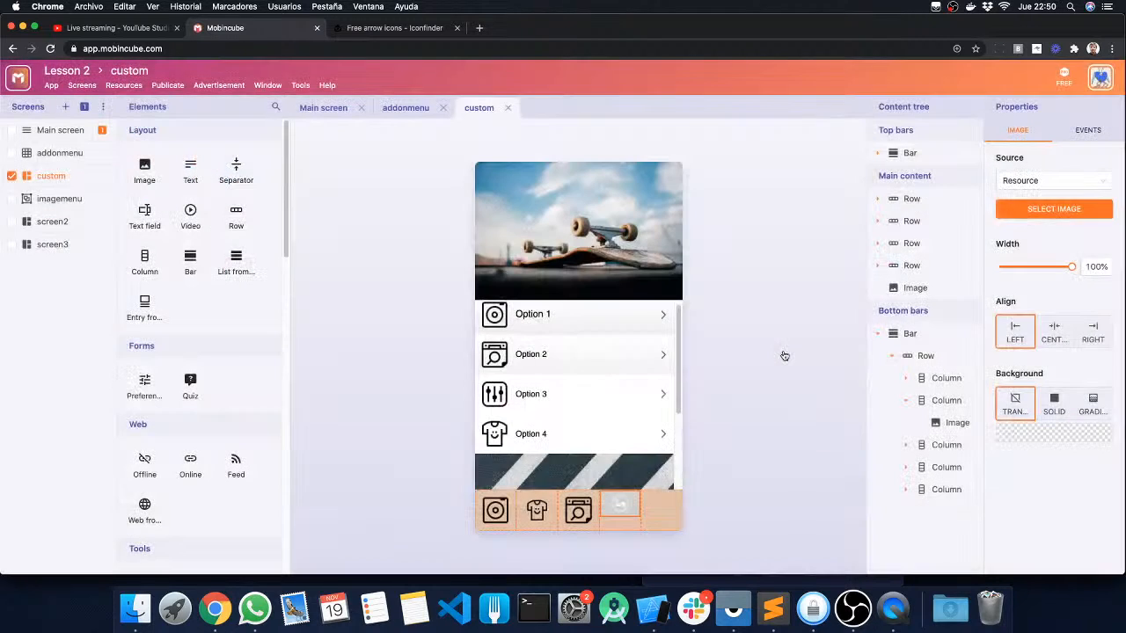
# Add an image to the bottom bar's fifth column using the circular arrow icon from the local resources.
pyautogui.moveTo(162, 177); pyautogui.dragTo(651, 505)
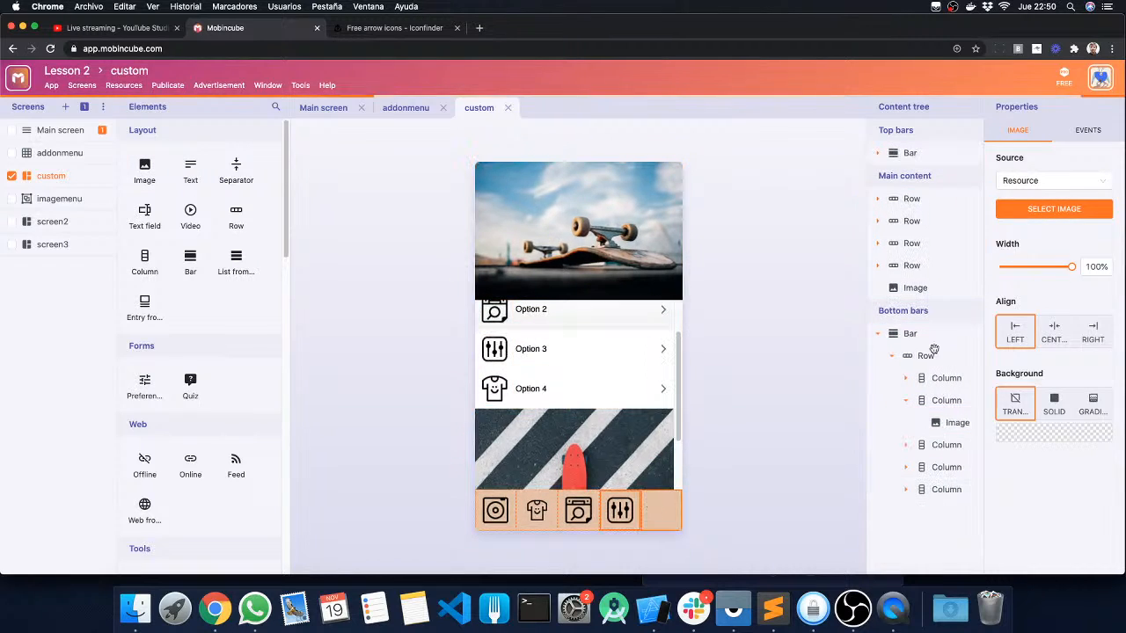
pyautogui.click(1029, 213)
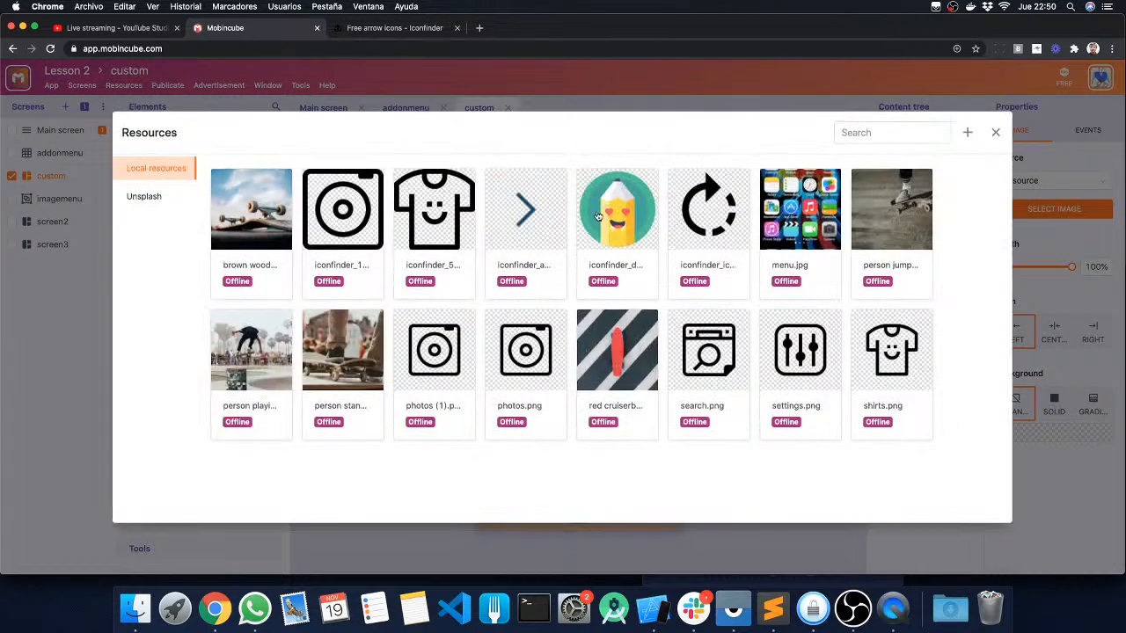
pyautogui.click(695, 216)
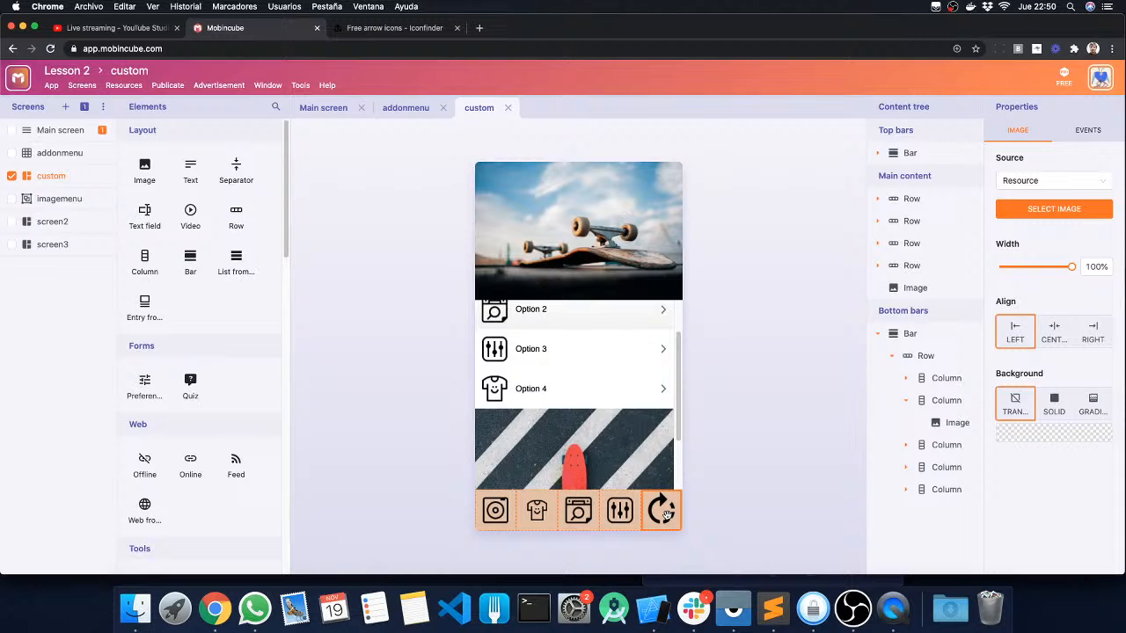
# Set the fifth column's image to 75% width with center alignment, and the column's vertical alignment to Middle.
pyautogui.moveTo(1071, 267); pyautogui.dragTo(1055, 269)
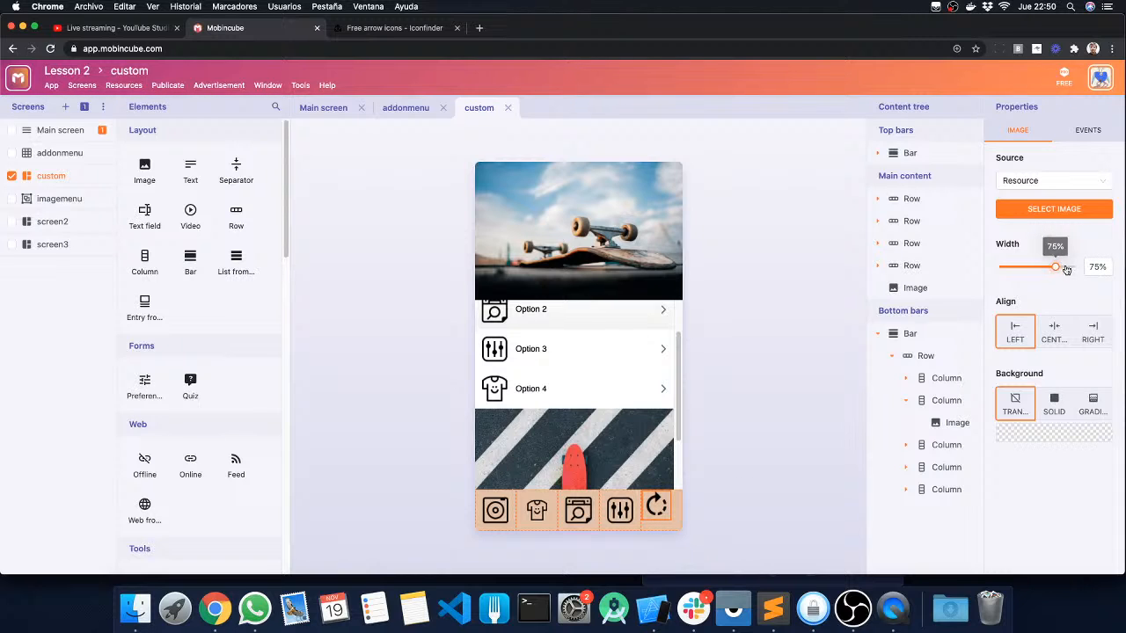
pyautogui.click(1053, 332)
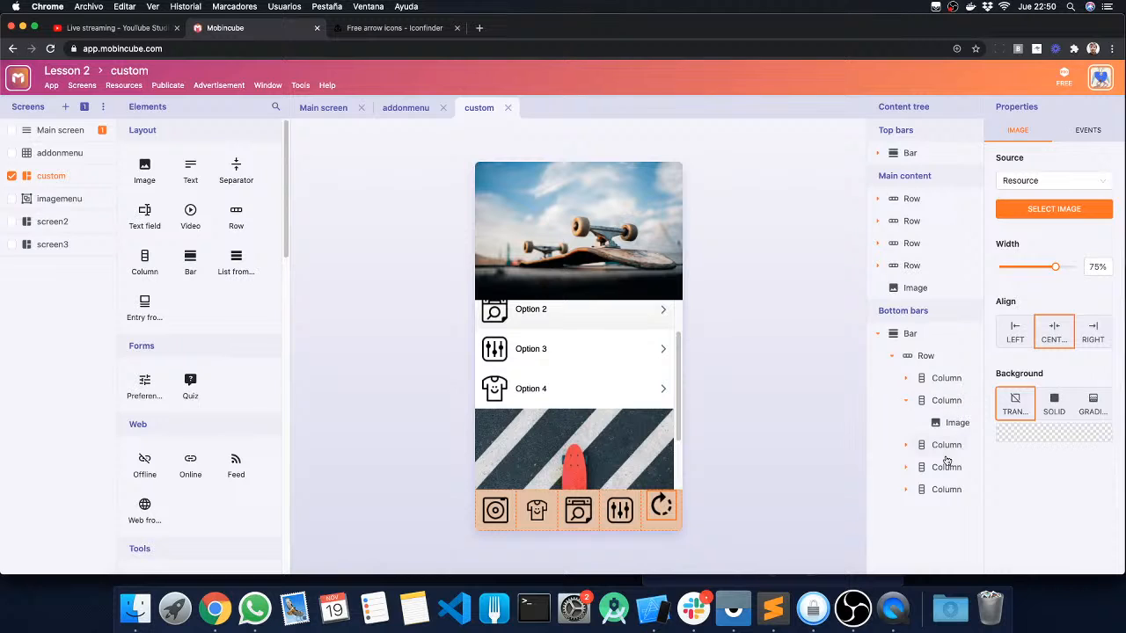
pyautogui.click(939, 490)
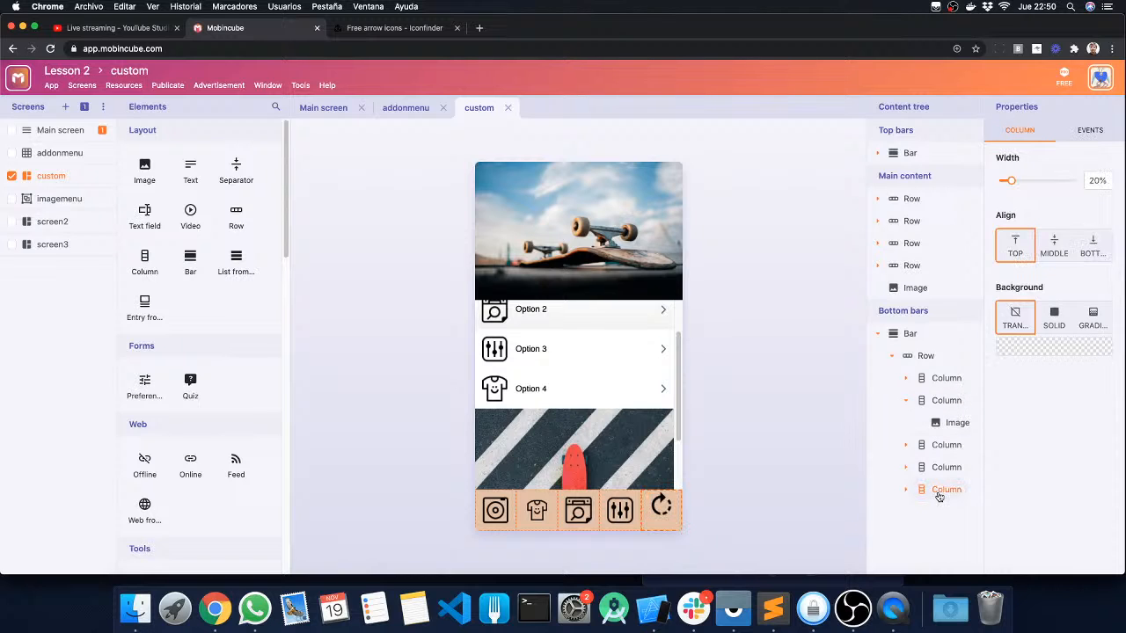
pyautogui.click(1055, 246)
pyautogui.click(786, 341)
pyautogui.click(801, 336)
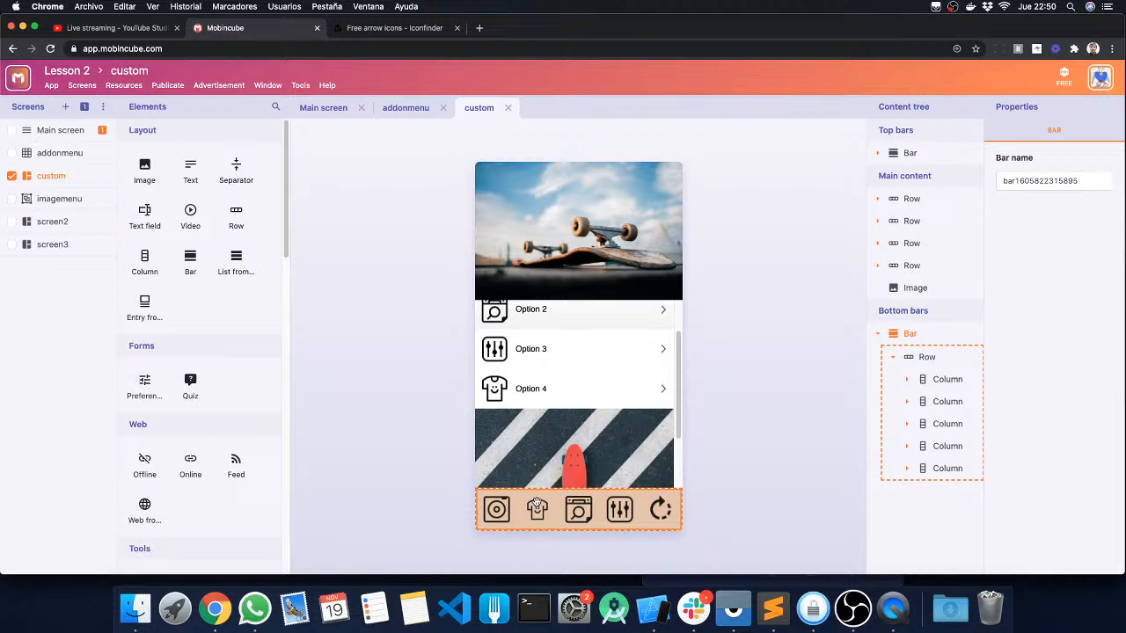
# Add a text element reading "Shop" below the shirt icon in the bottom bar's second column.
pyautogui.click(189, 166)
pyautogui.moveTo(534, 504); pyautogui.dragTo(540, 519)
pyautogui.click(540, 519)
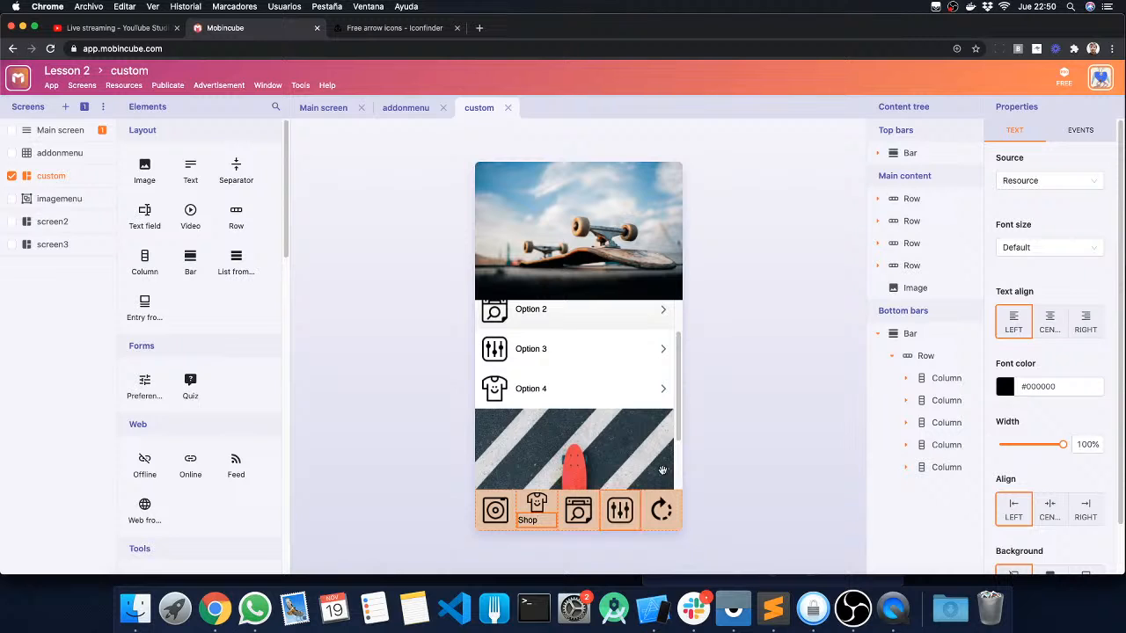
# Set the "Shop" label's font size to Tiny and its text alignment to center.
pyautogui.click(1042, 250)
pyautogui.click(1034, 287)
pyautogui.click(1049, 321)
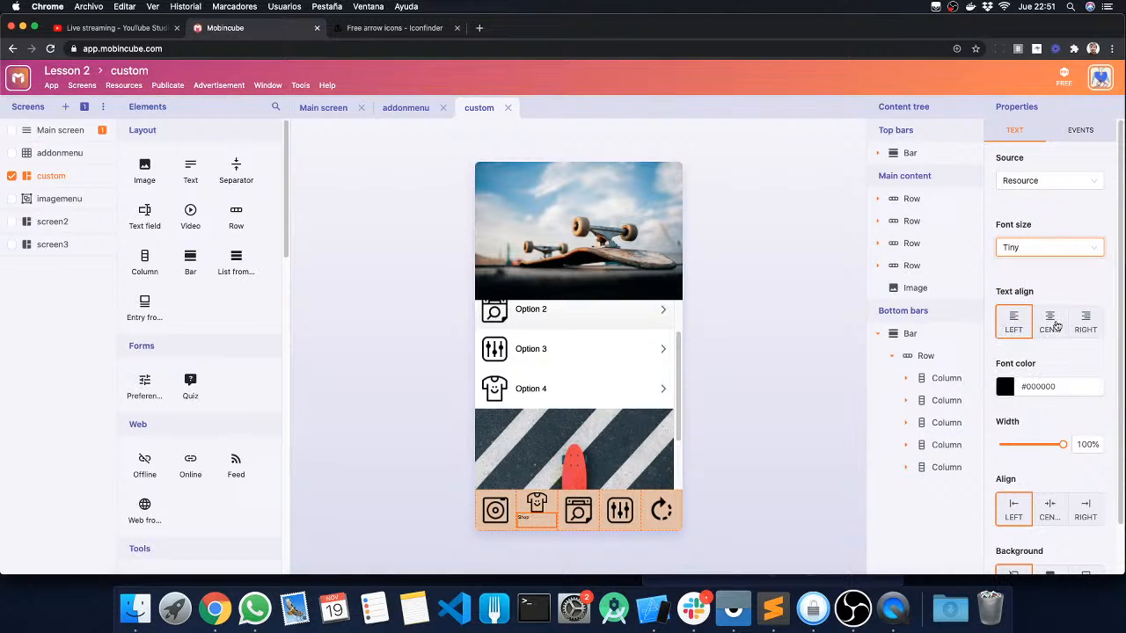
pyautogui.click(925, 355)
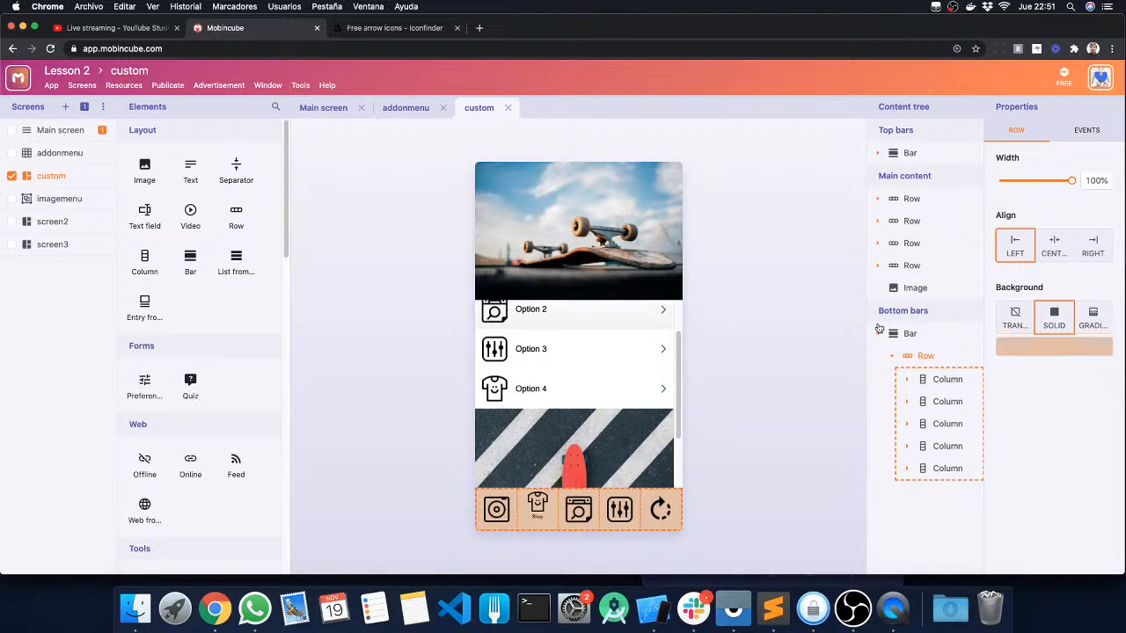
pyautogui.click(804, 348)
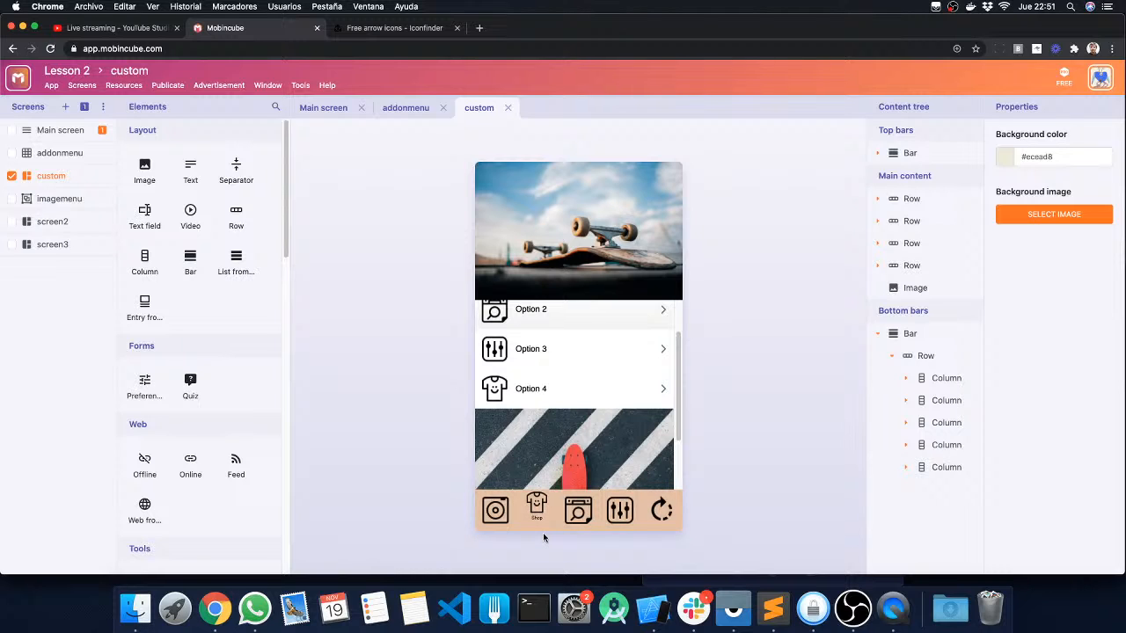
# Open the imagemenu screen and reuse the existing five-icon bar as its bottom bar.
pyautogui.click(60, 206)
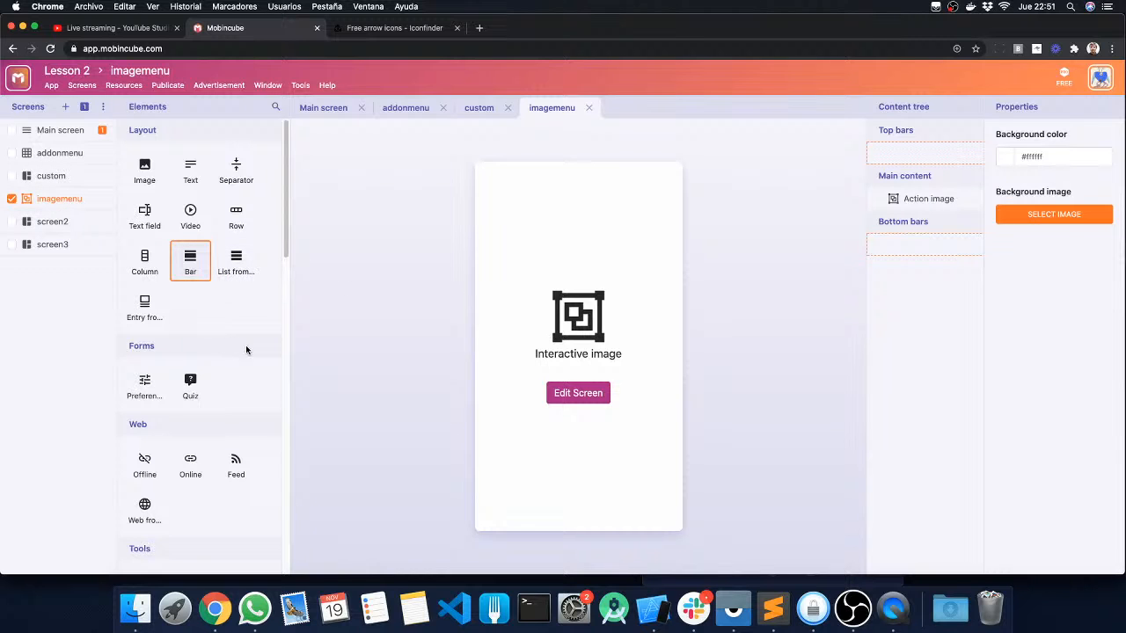
pyautogui.moveTo(408, 370); pyautogui.dragTo(568, 516)
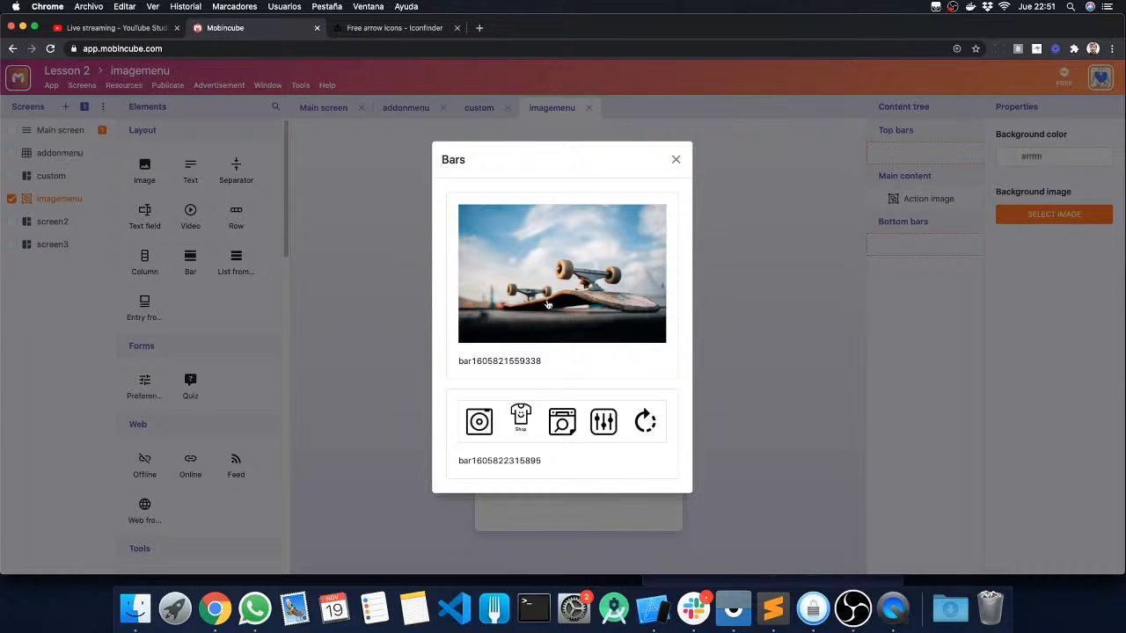
pyautogui.click(519, 438)
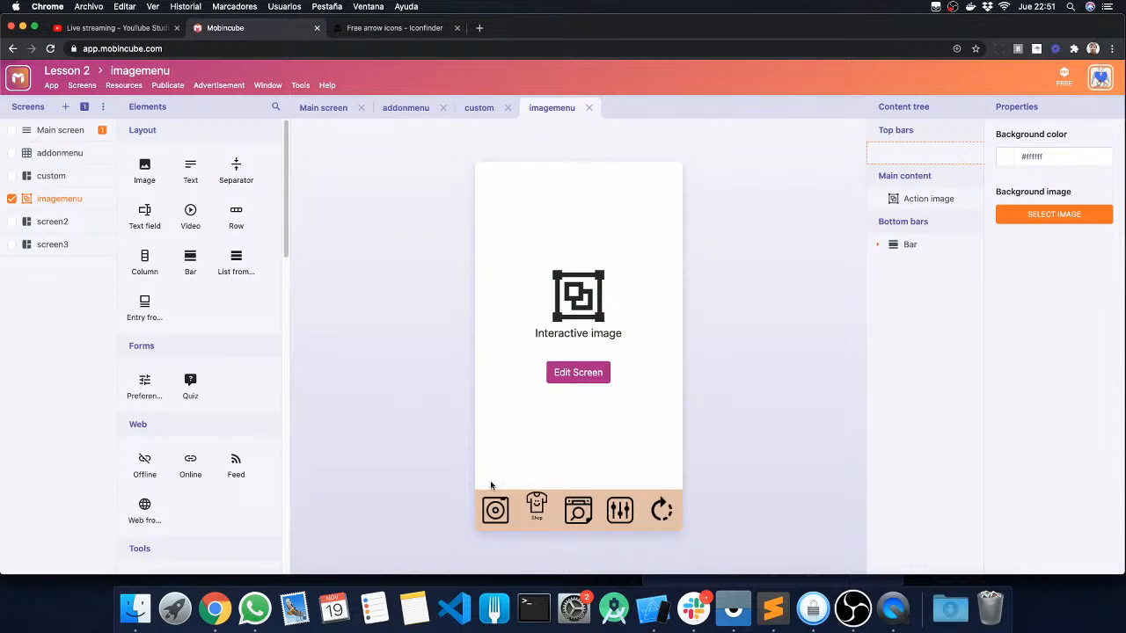
pyautogui.click(536, 510)
pyautogui.click(536, 510)
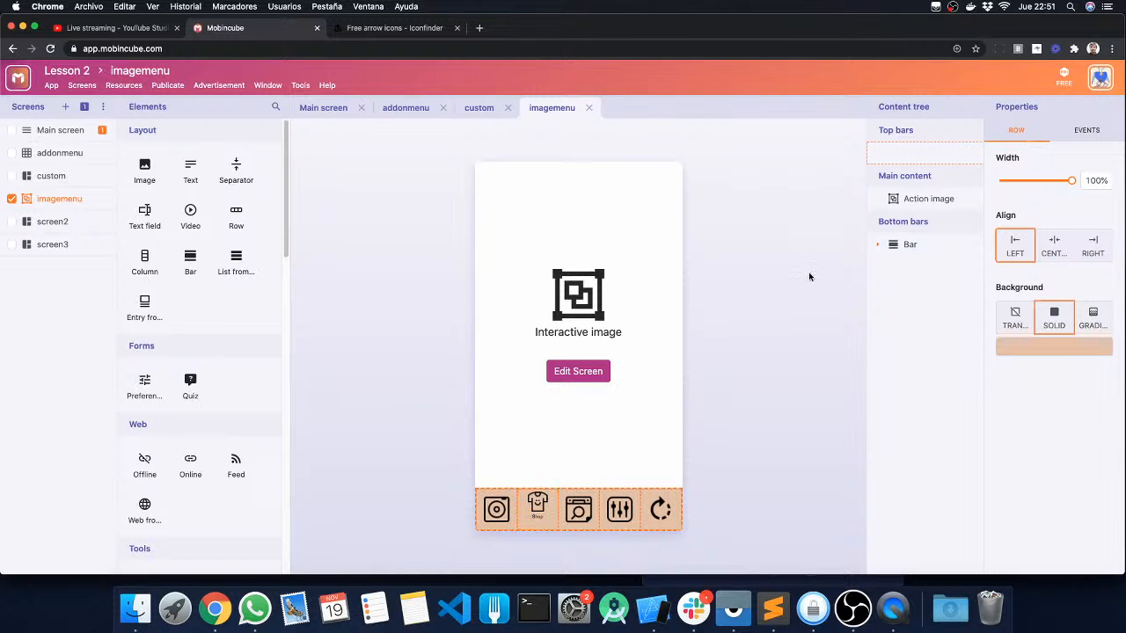
# Delete the "Shop" text element from the second column of the imagemenu screen's bottom bar.
pyautogui.click(890, 266)
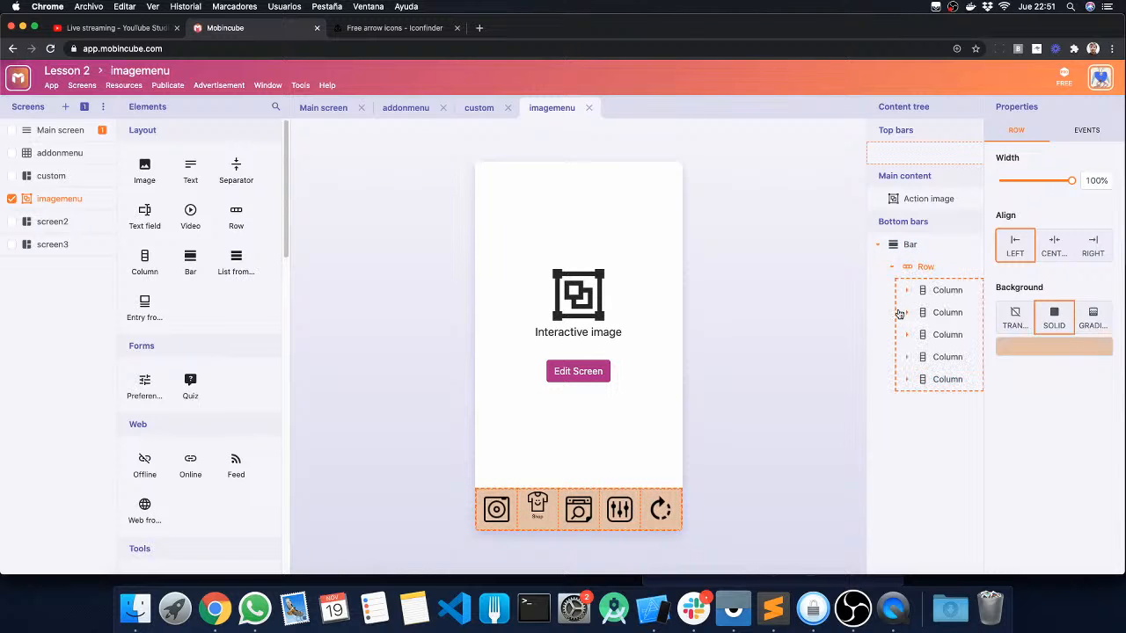
pyautogui.click(906, 379)
pyautogui.click(906, 312)
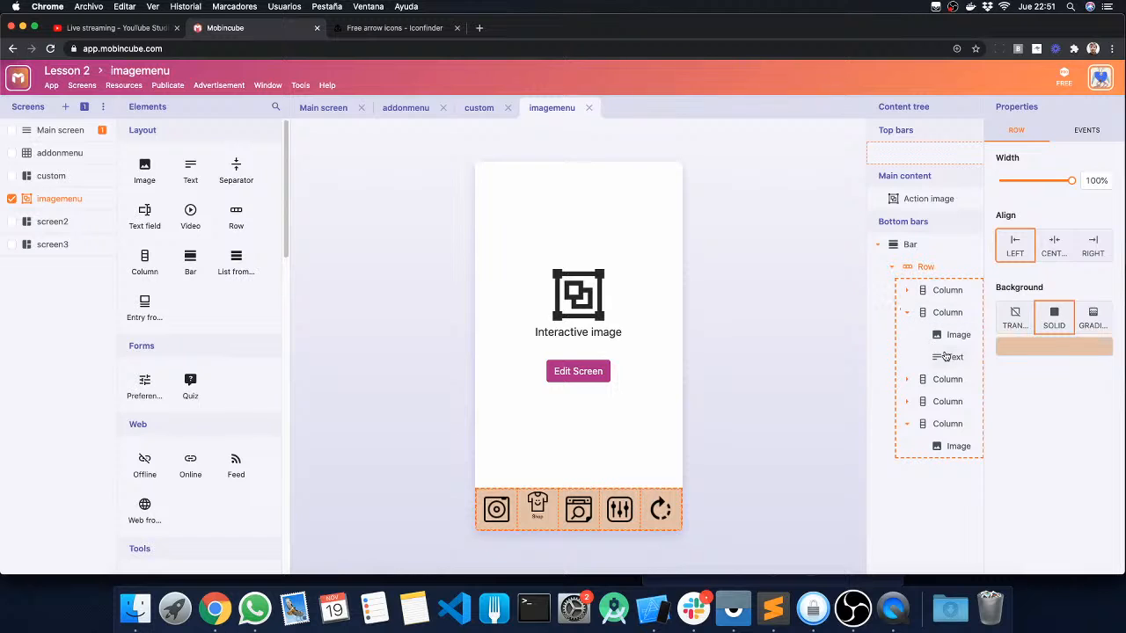
pyautogui.moveTo(765, 374); pyautogui.dragTo(790, 285)
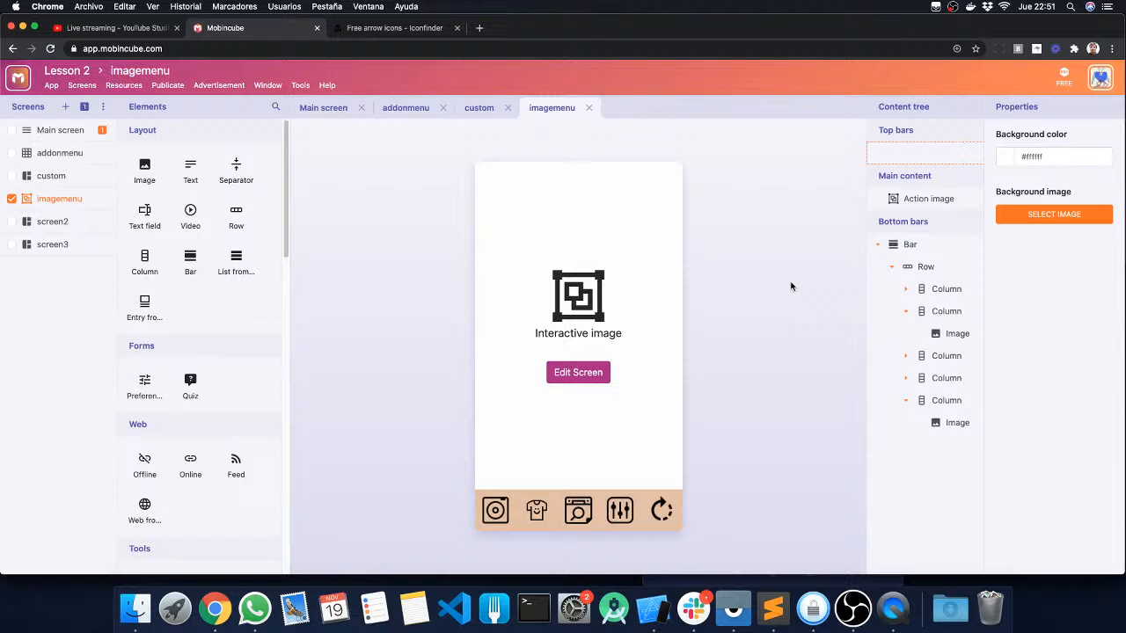
# Examine the custom screen's bottom bar structure and the app's list of saved bars.
pyautogui.click(482, 108)
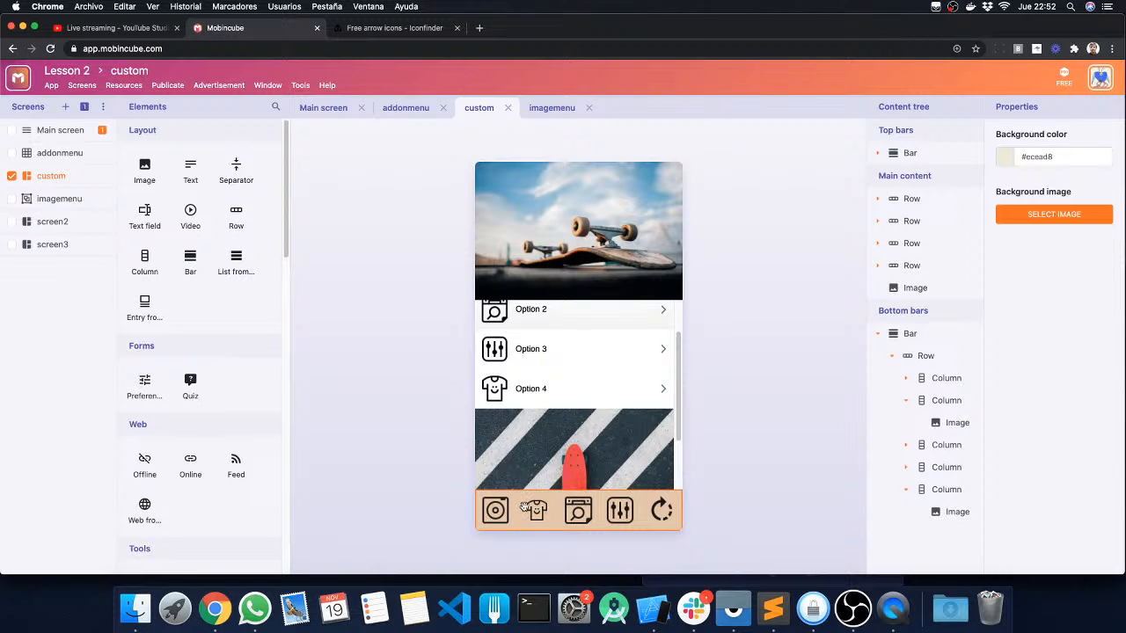
pyautogui.click(906, 379)
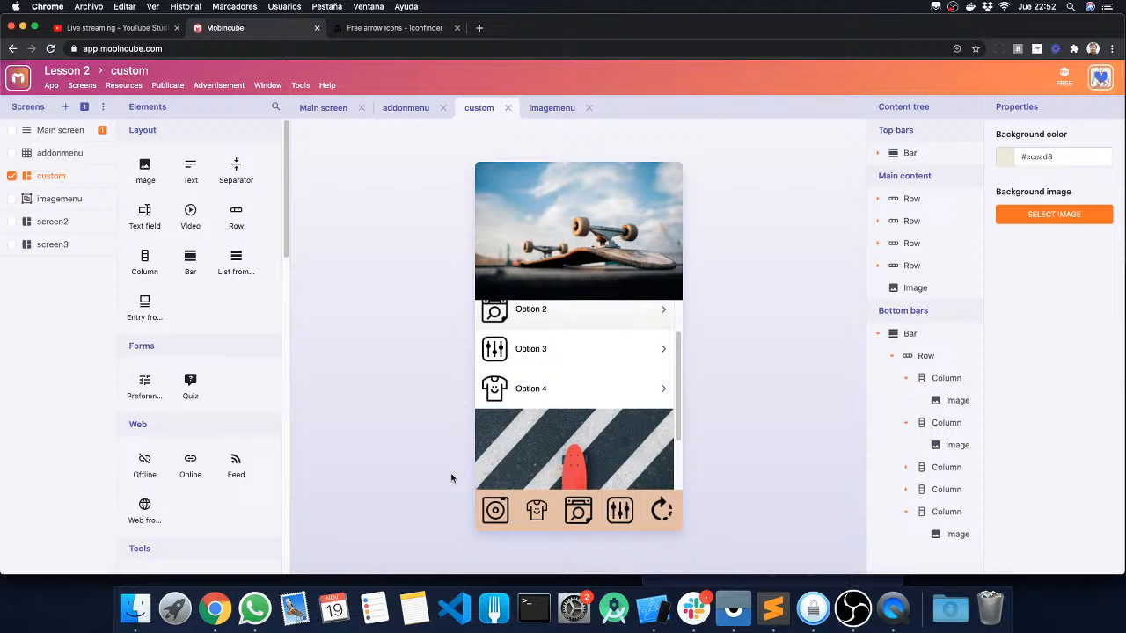
pyautogui.click(132, 86)
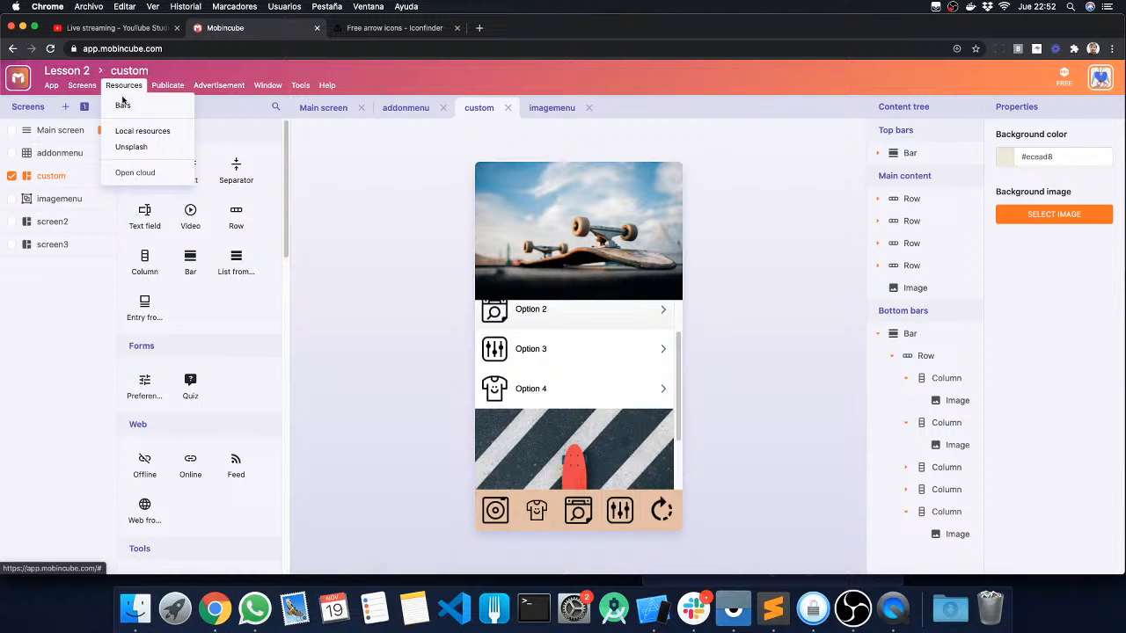
pyautogui.click(124, 107)
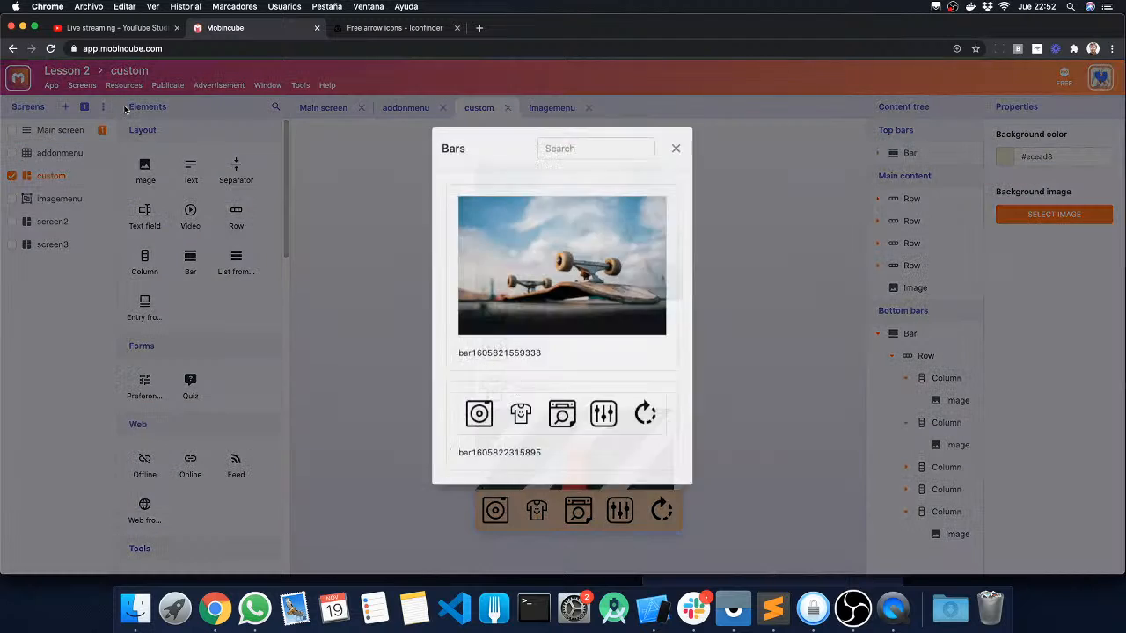
pyautogui.click(555, 406)
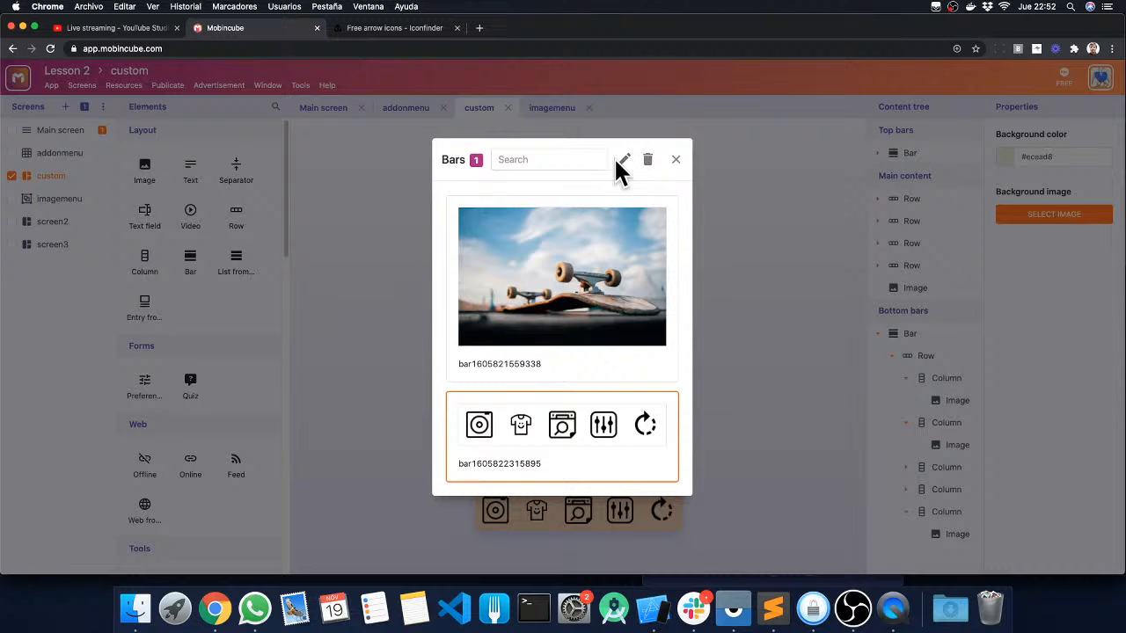
pyautogui.click(676, 161)
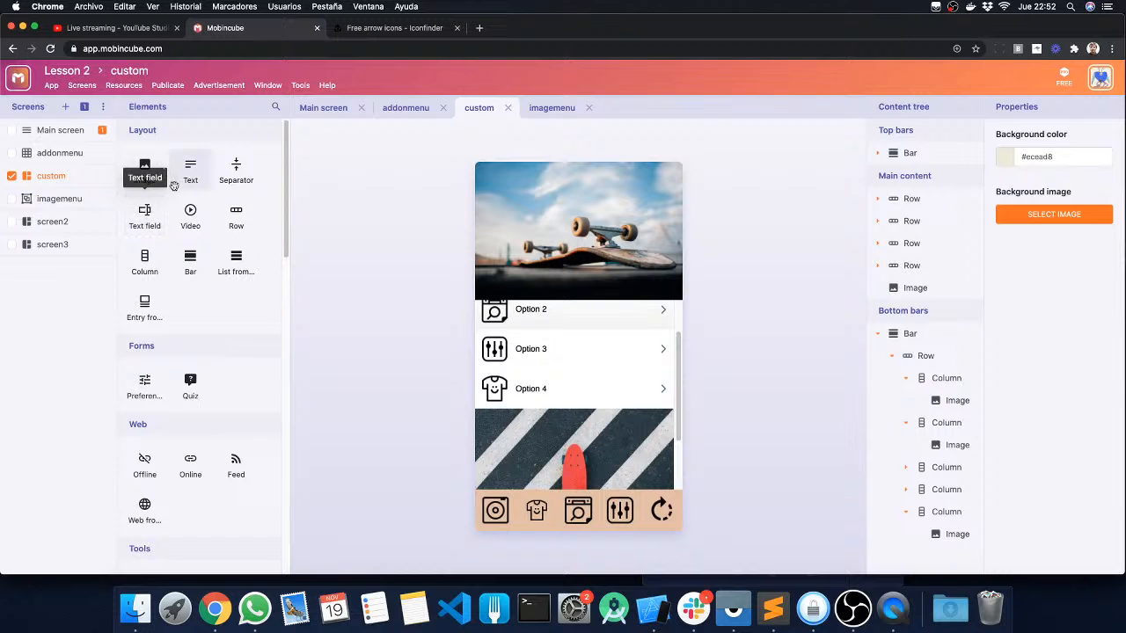
# Open the Main screen in the classic editor and rename the five-icon bar as bar1 in the bar manager.
pyautogui.click(60, 132)
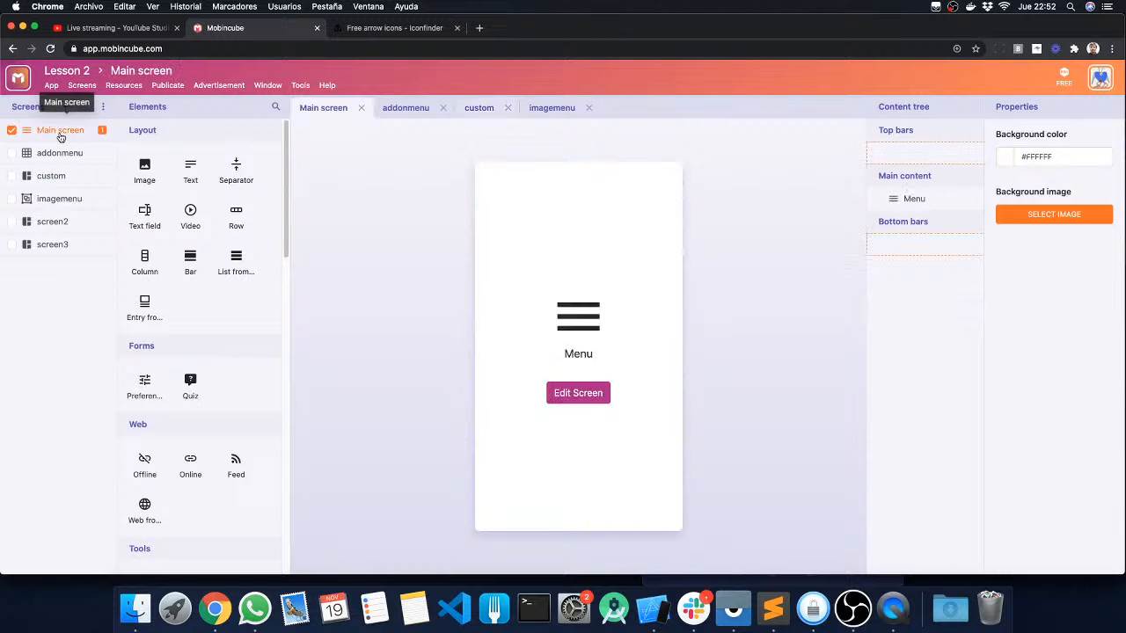
pyautogui.click(578, 393)
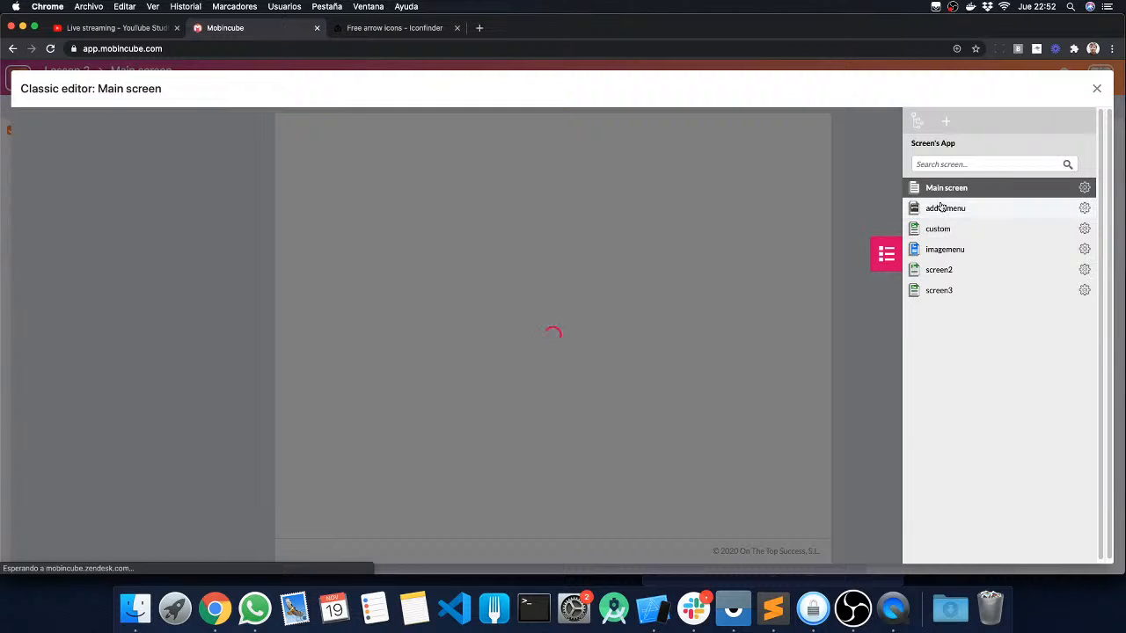
pyautogui.click(879, 264)
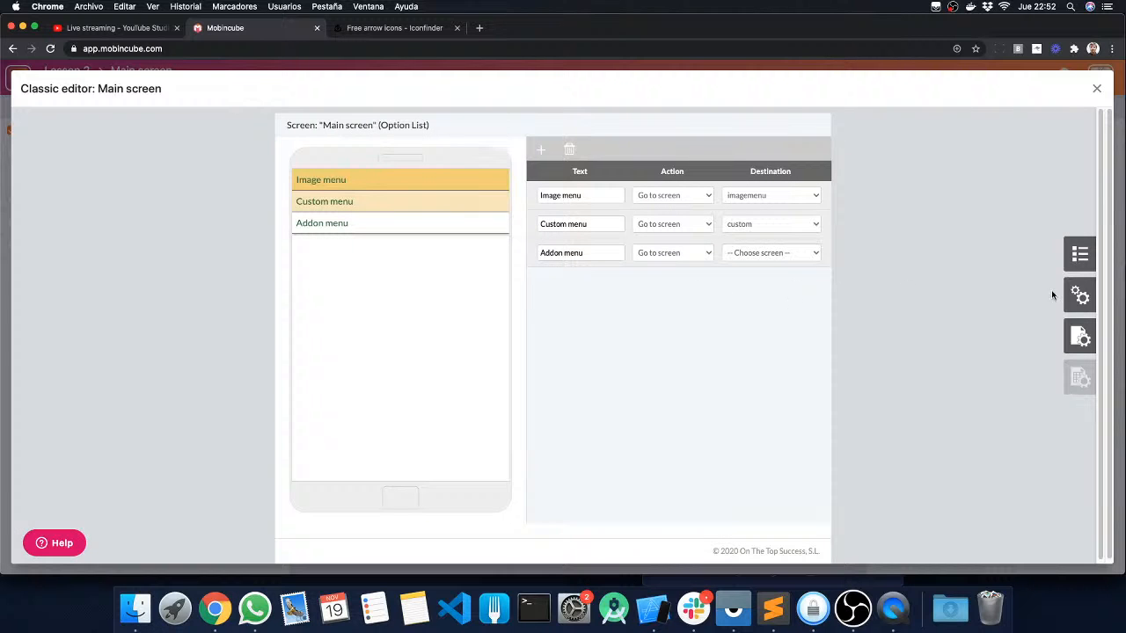
pyautogui.click(1081, 335)
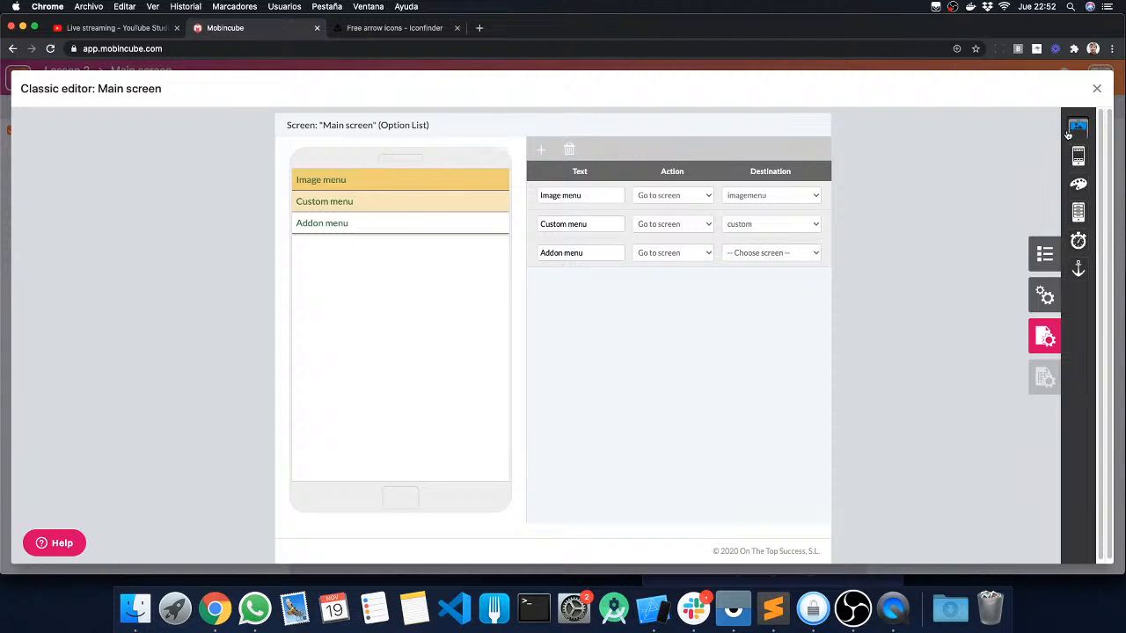
pyautogui.click(1081, 157)
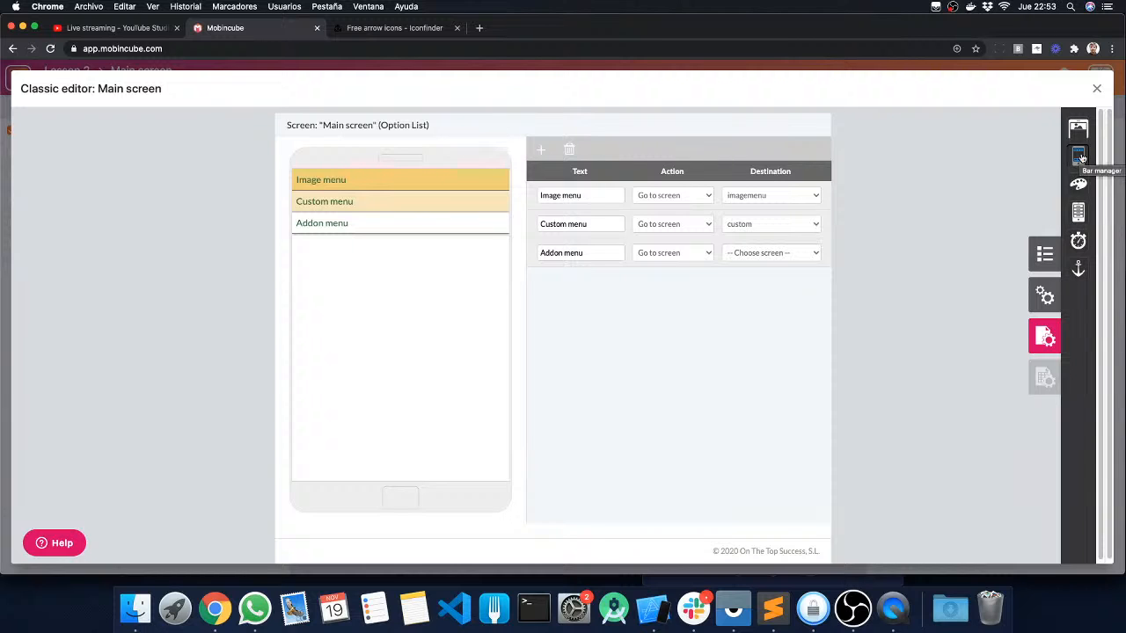
pyautogui.click(772, 193)
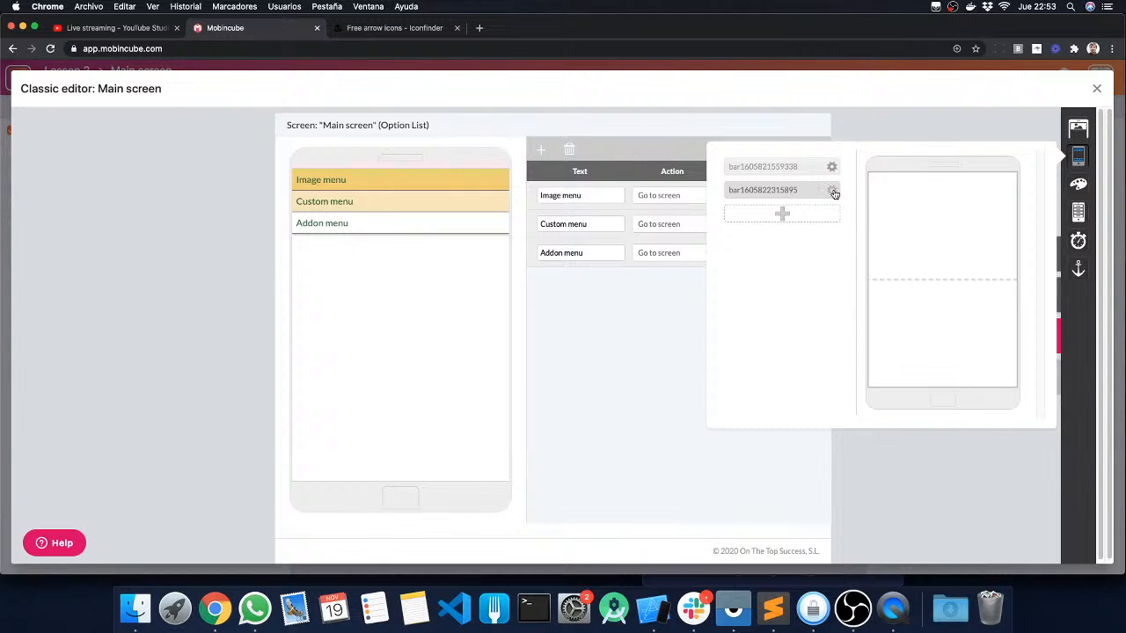
pyautogui.moveTo(836, 191)
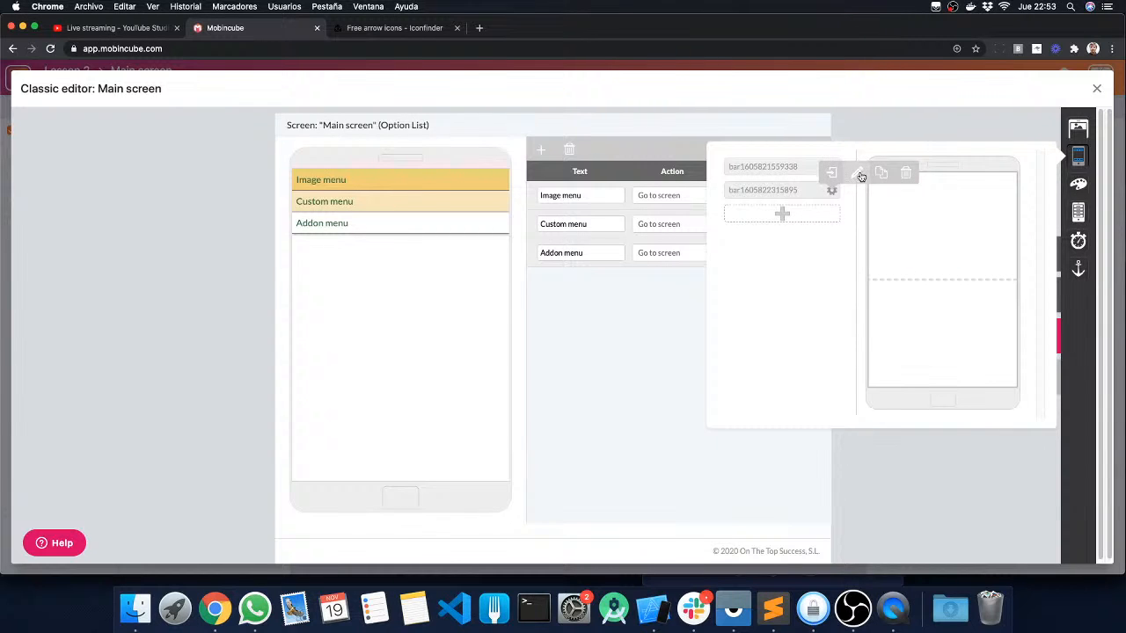
pyautogui.click(858, 174)
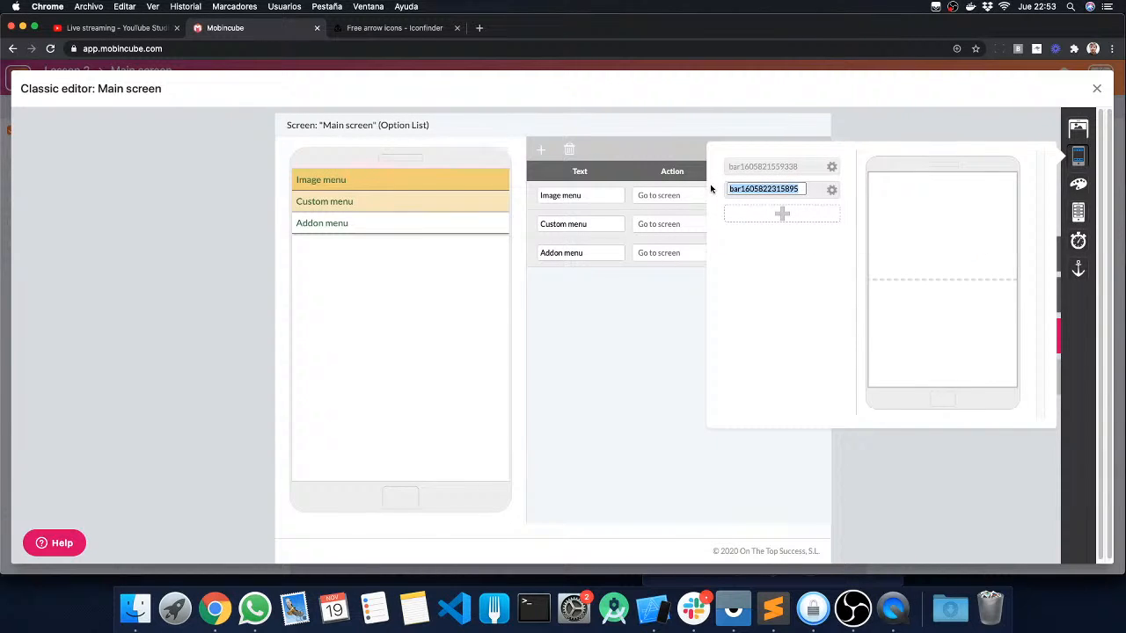
pyautogui.write('bar1')
pyautogui.press('Return')
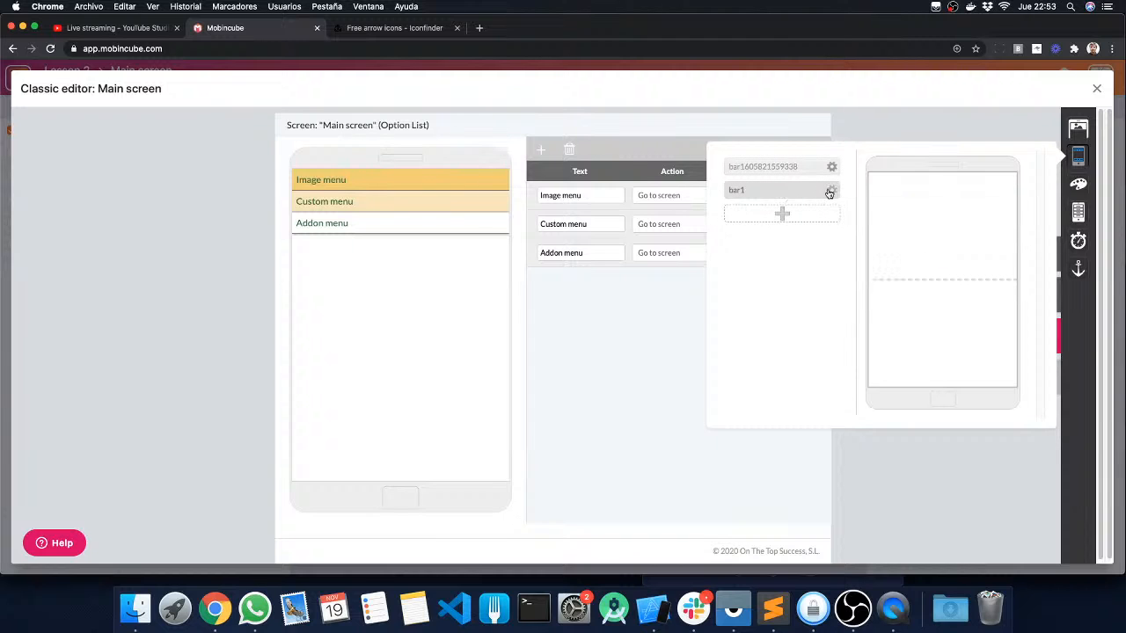
# Duplicate bar1 and rename the copy as bar3.
pyautogui.moveTo(831, 196)
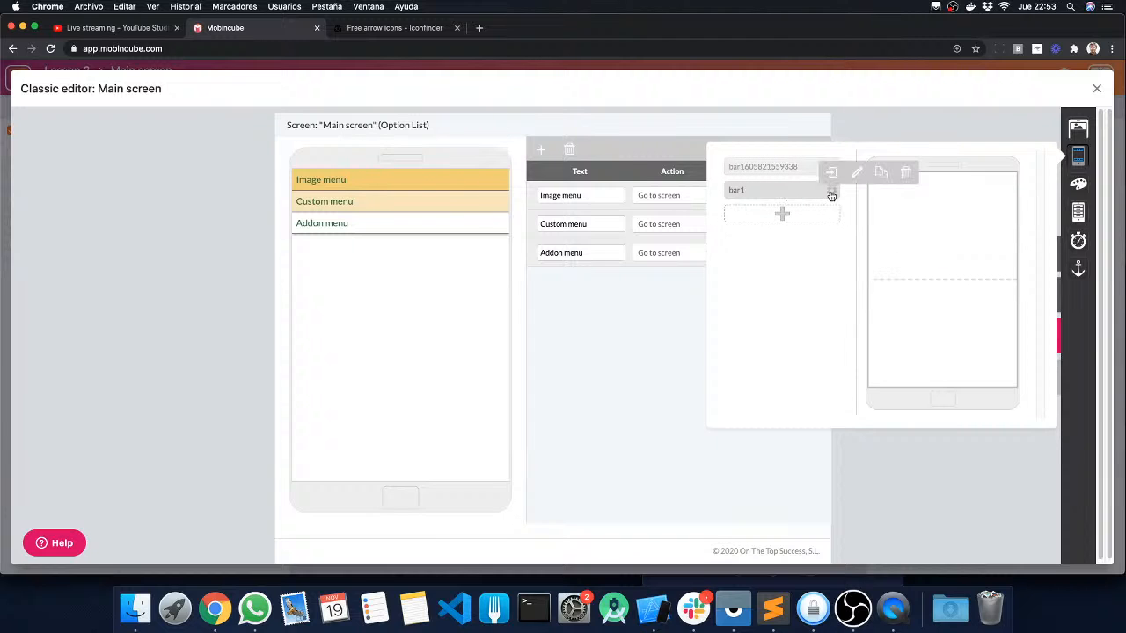
pyautogui.click(881, 174)
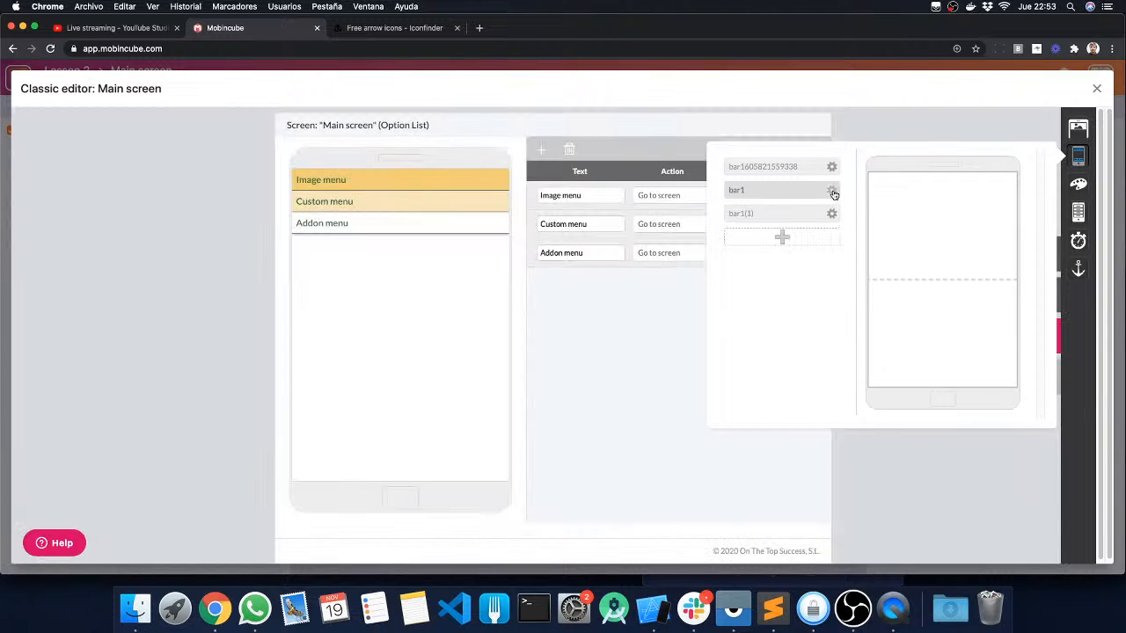
pyautogui.click(854, 202)
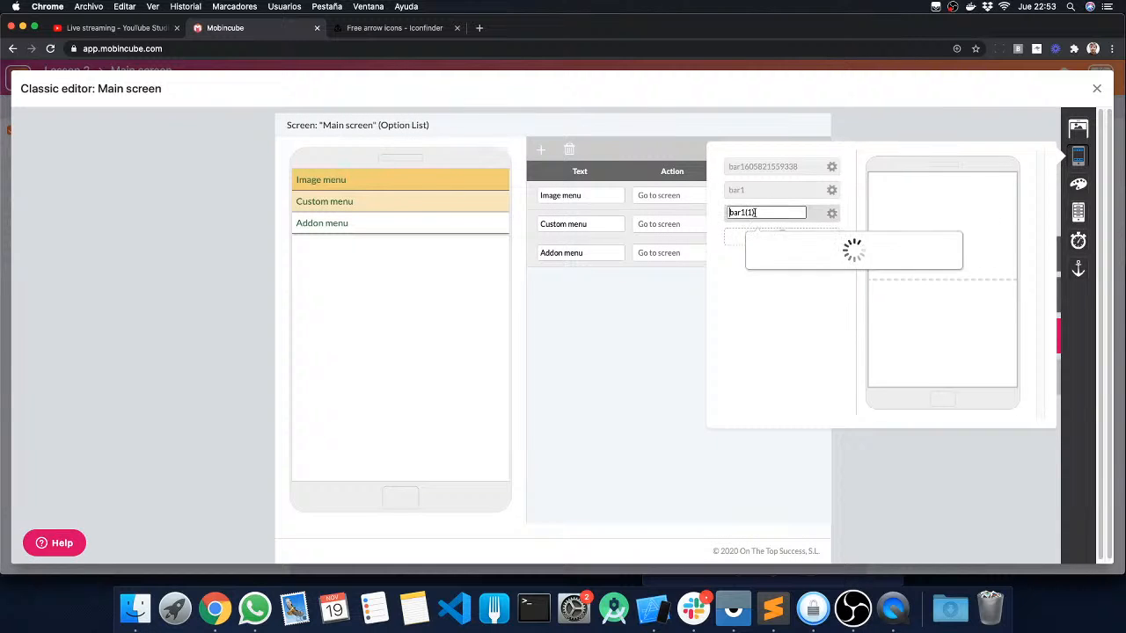
pyautogui.press('super+a')
pyautogui.write('bar3')
pyautogui.press('Return')
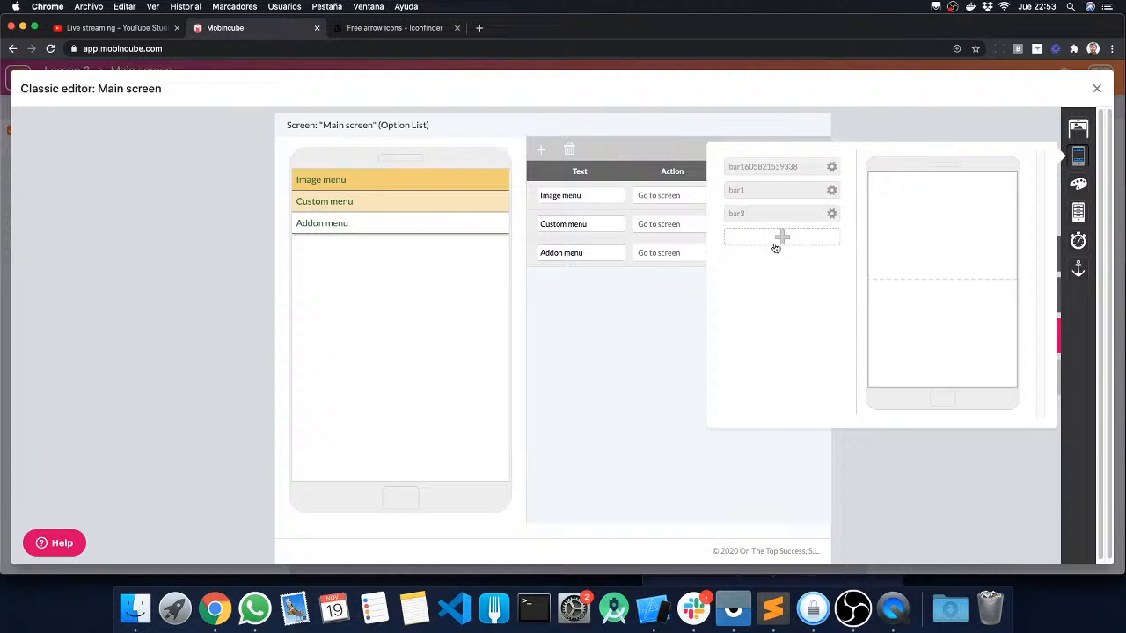
# Duplicate bar1 once more and rename the new copy as bar2.
pyautogui.moveTo(832, 190)
pyautogui.click(882, 173)
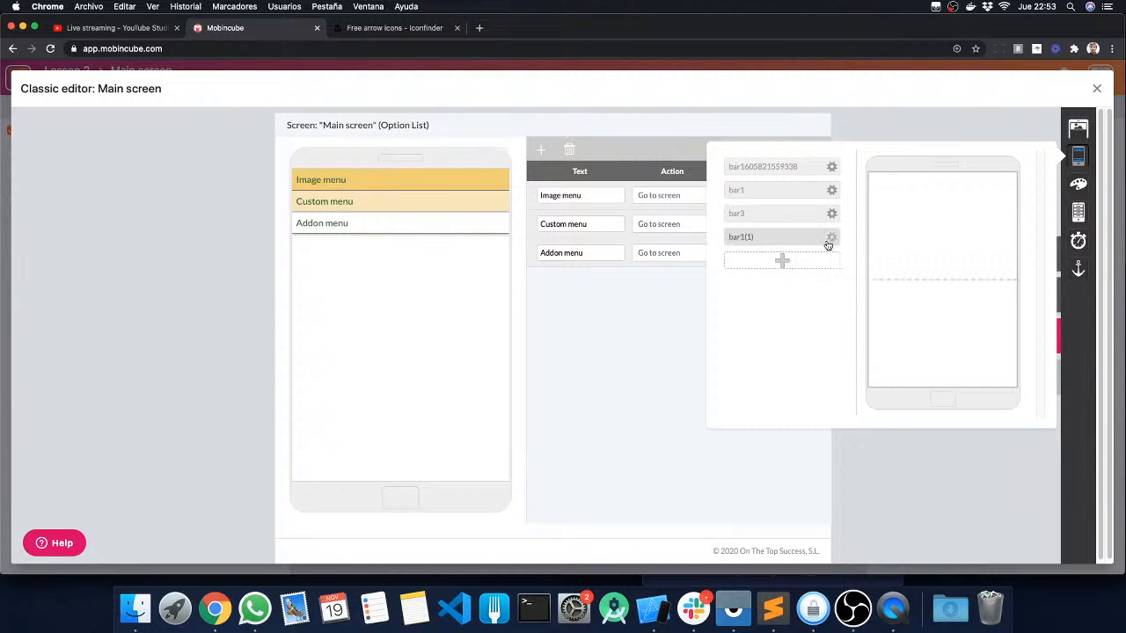
pyautogui.moveTo(832, 237)
pyautogui.click(853, 221)
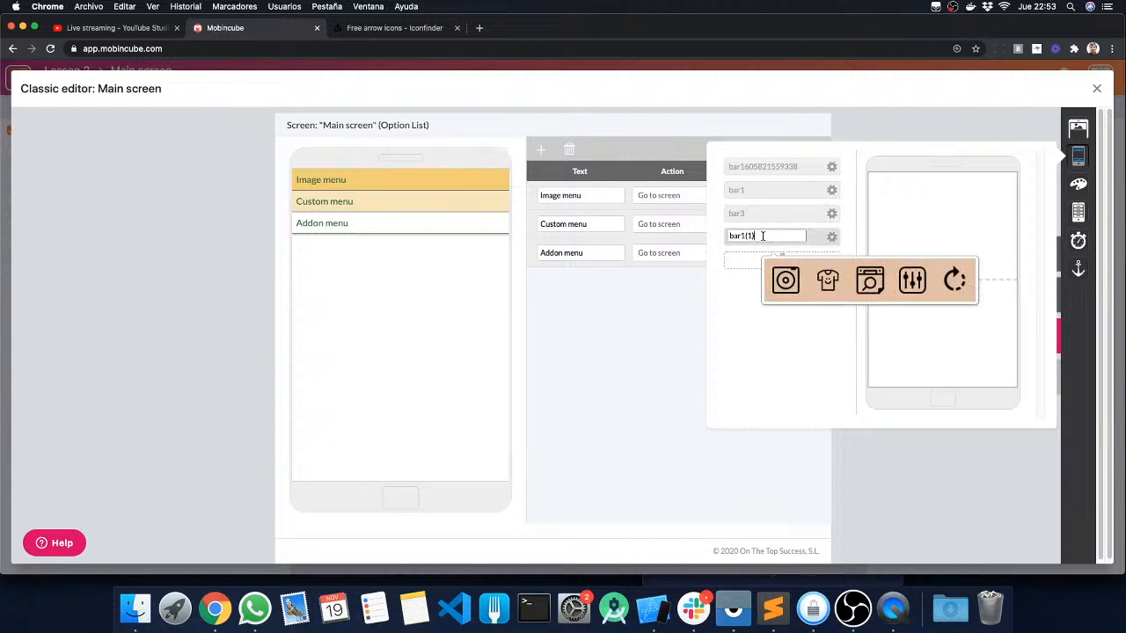
pyautogui.moveTo(761, 236); pyautogui.dragTo(741, 236)
pyautogui.write('2')
pyautogui.press('Return')
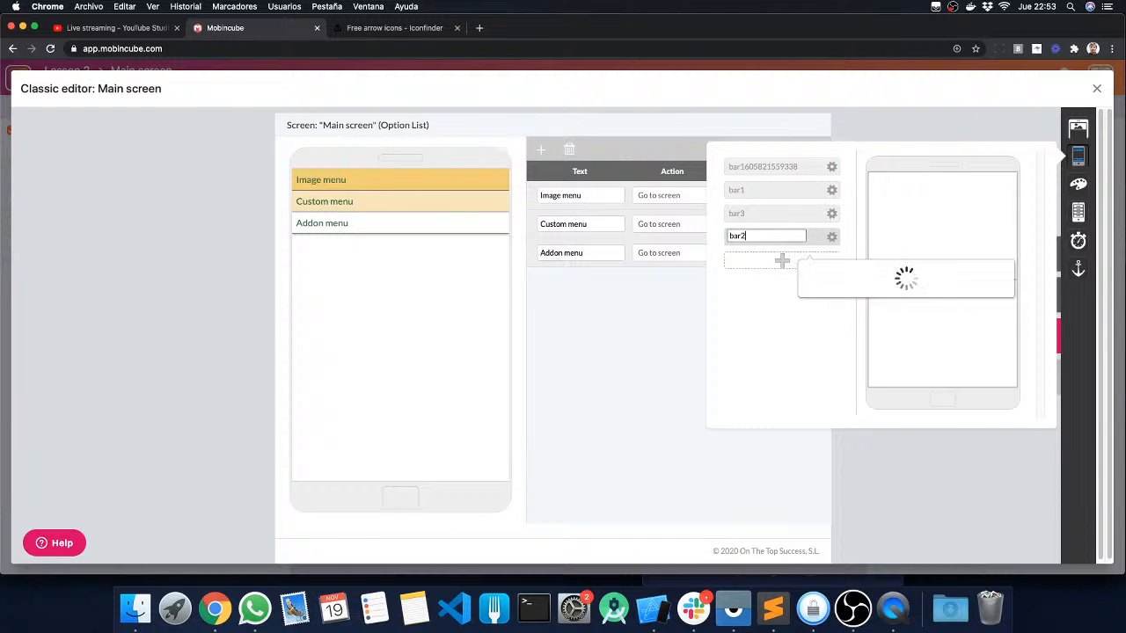
# Duplicate bar2 and rename the copy as bar4.
pyautogui.moveTo(835, 237)
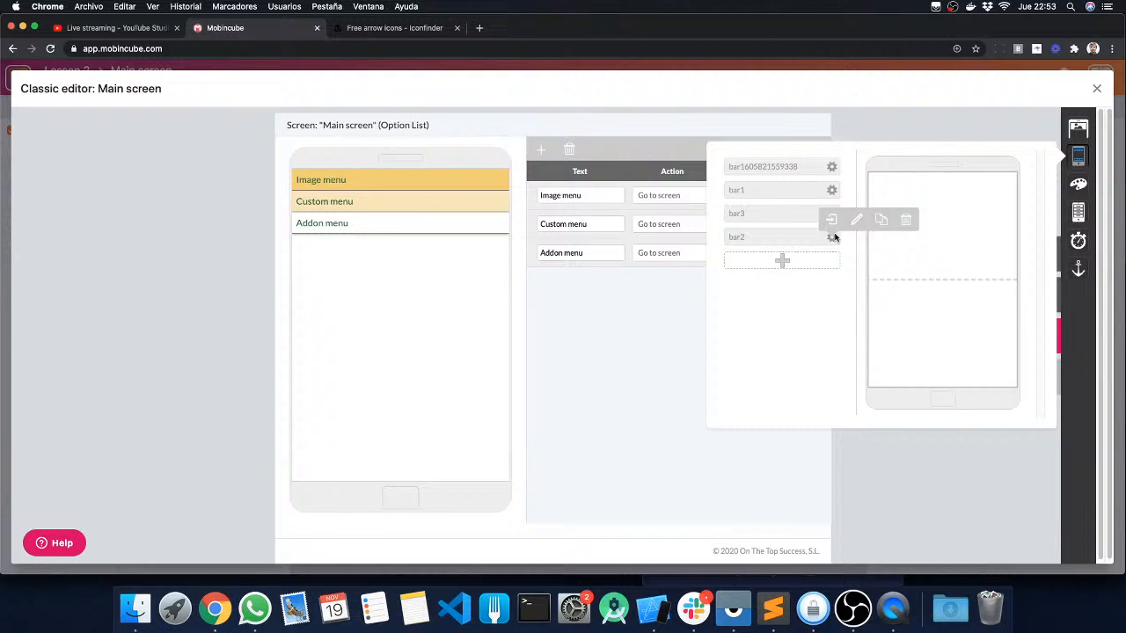
pyautogui.click(879, 220)
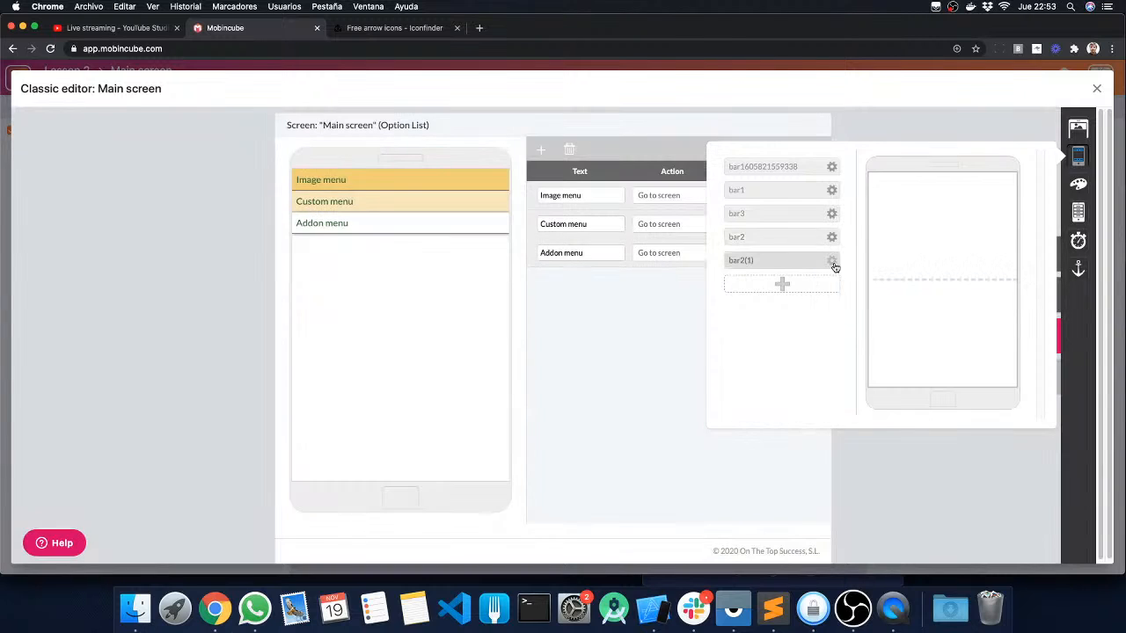
pyautogui.moveTo(834, 266)
pyautogui.click(851, 242)
pyautogui.moveTo(753, 259); pyautogui.dragTo(741, 258)
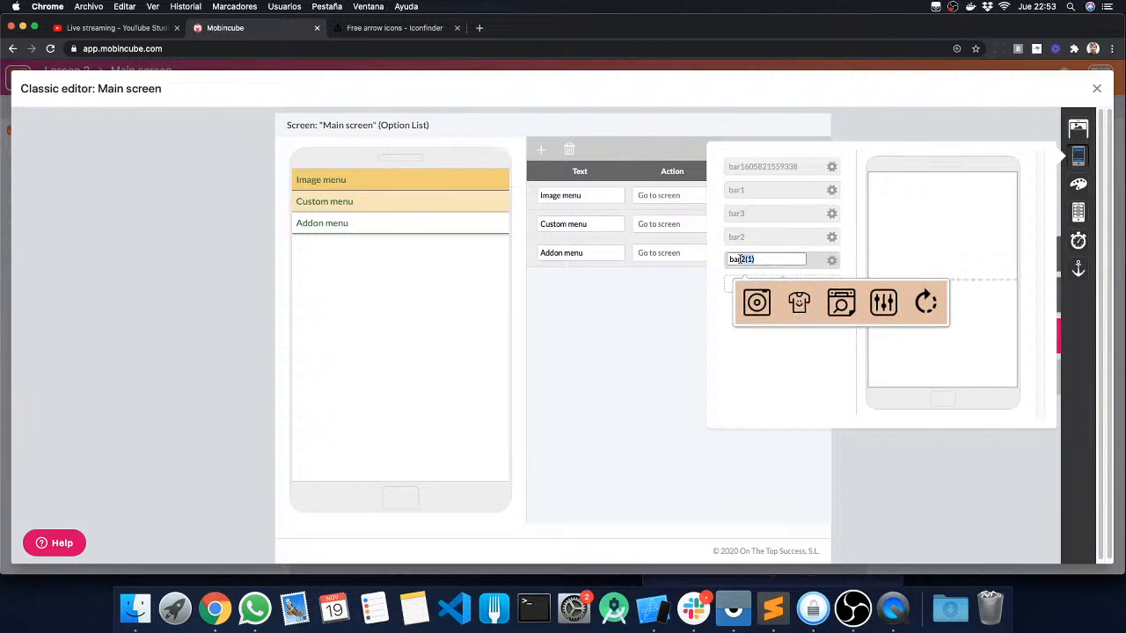
pyautogui.write('4')
pyautogui.press('Return')
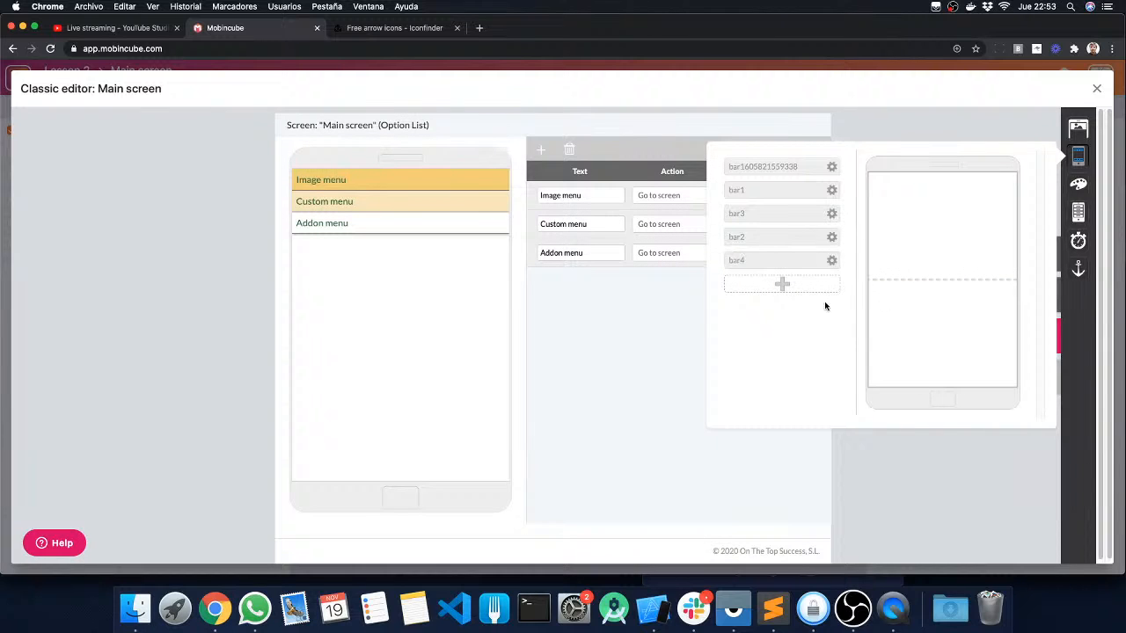
# Duplicate bar4, rename the copy as bar5, and close the classic editor.
pyautogui.moveTo(832, 260)
pyautogui.click(880, 244)
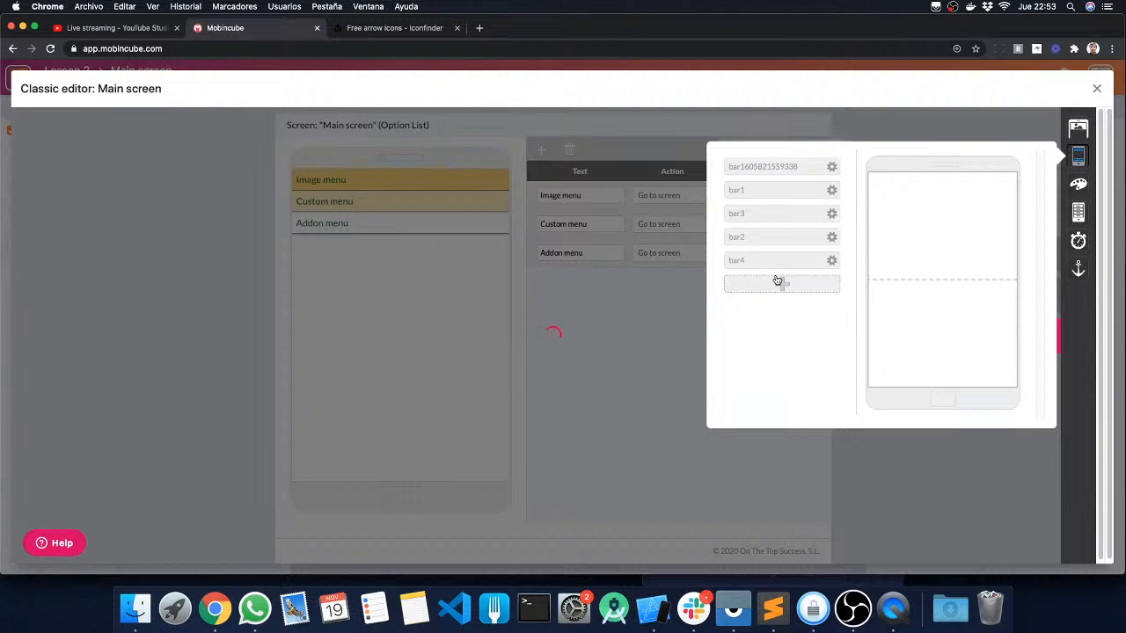
pyautogui.moveTo(780, 263)
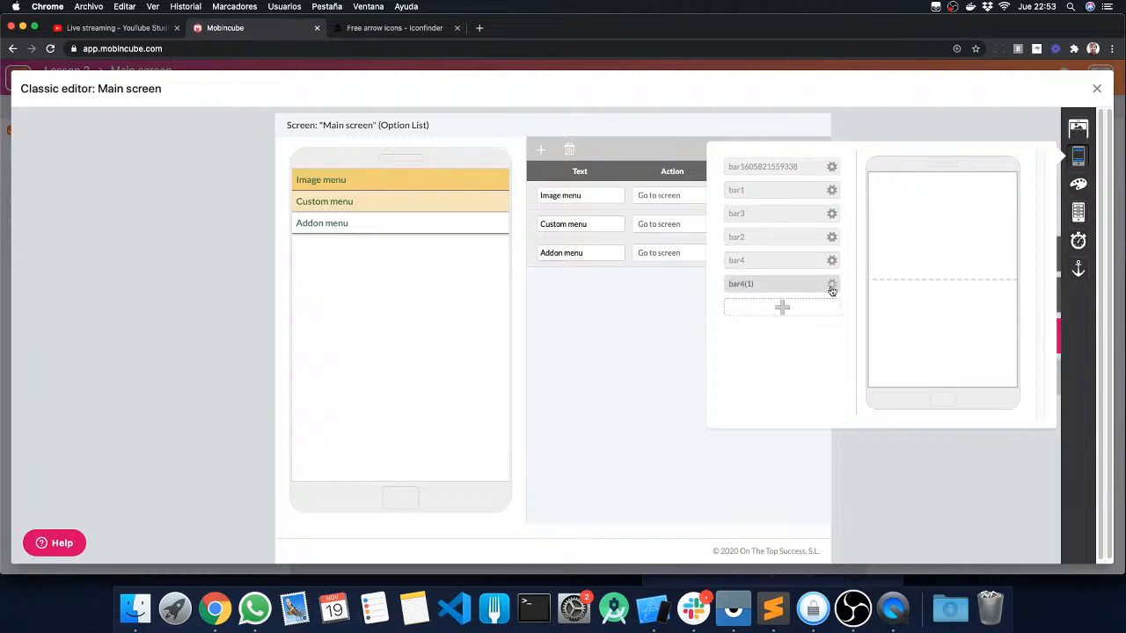
pyautogui.click(752, 284)
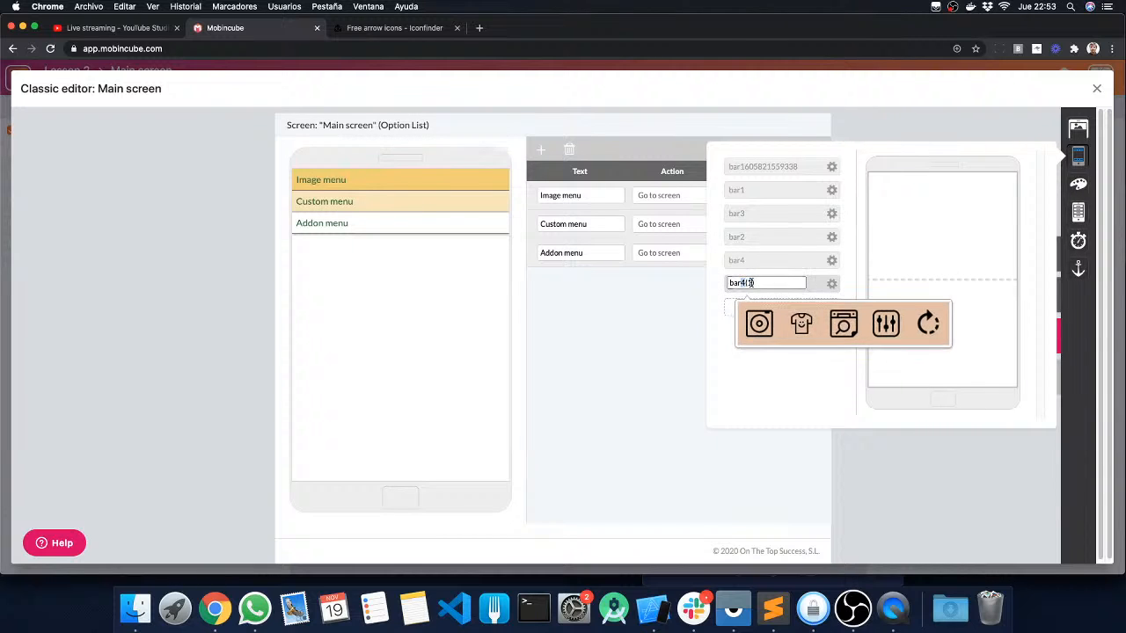
pyautogui.moveTo(741, 282); pyautogui.dragTo(759, 283)
pyautogui.press('Return')
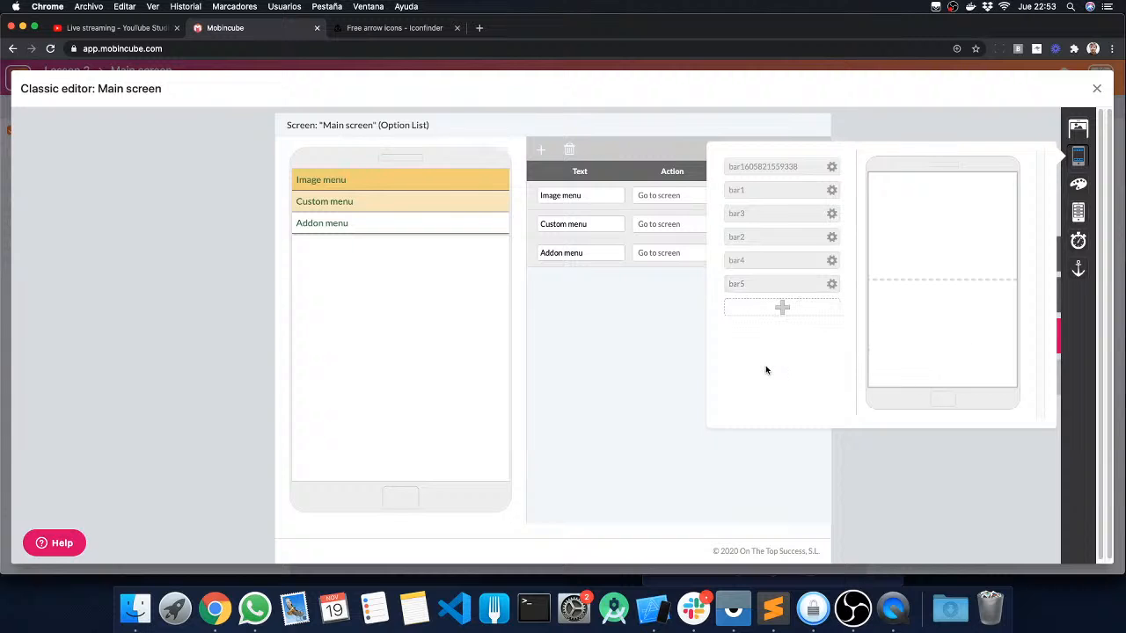
pyautogui.click(616, 373)
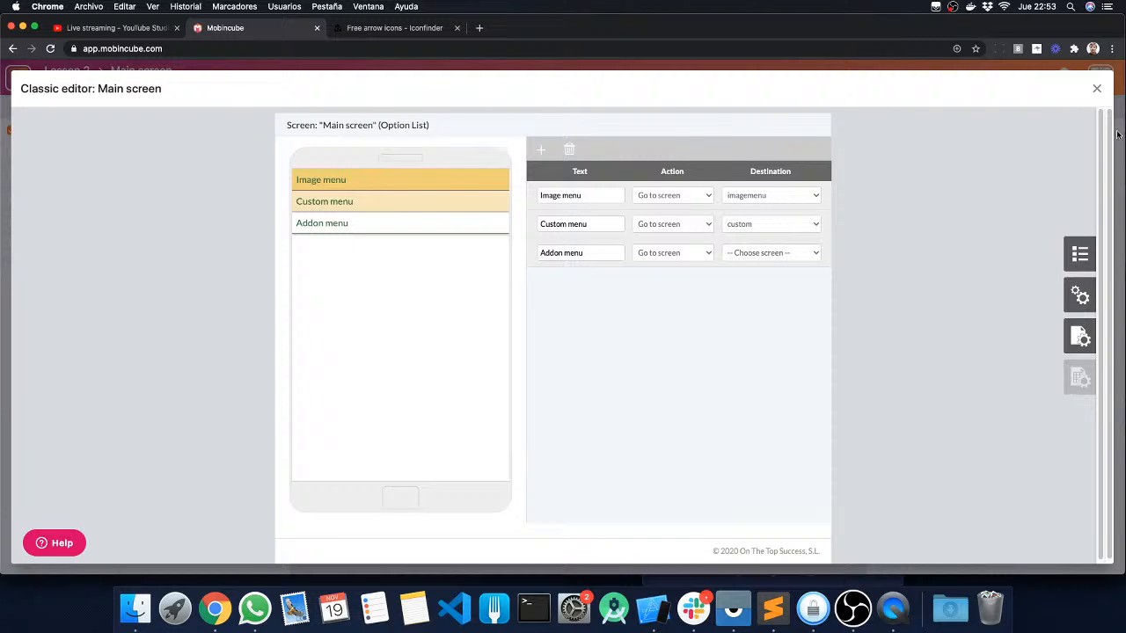
pyautogui.click(1096, 88)
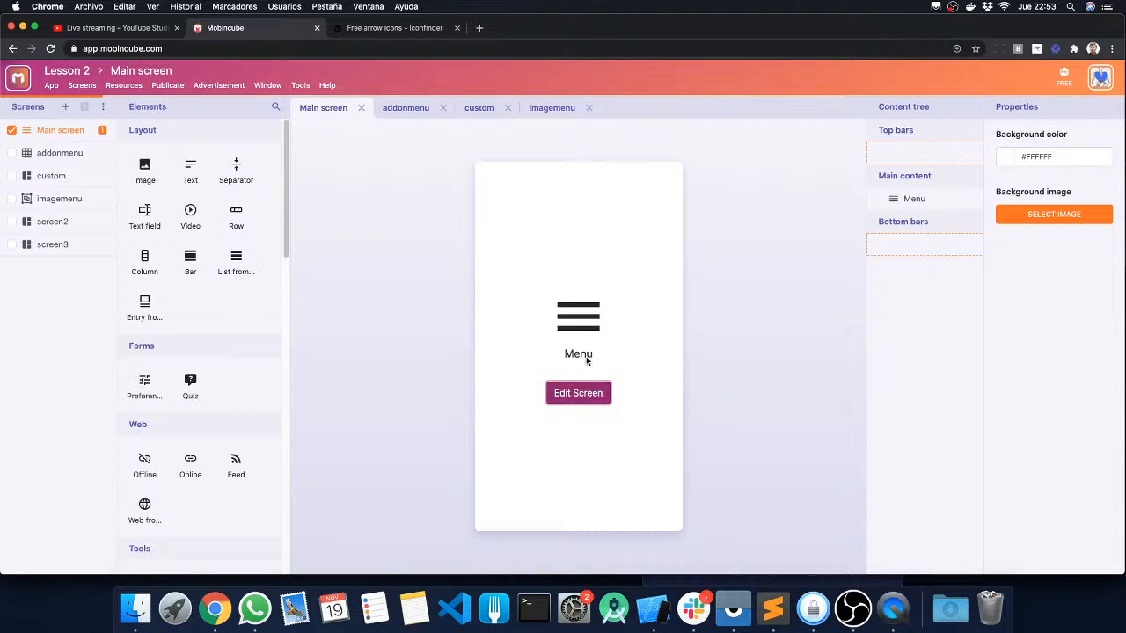
# Open the imagemenu screen and expand its bottom bar1 to reveal the row's columns.
pyautogui.click(60, 154)
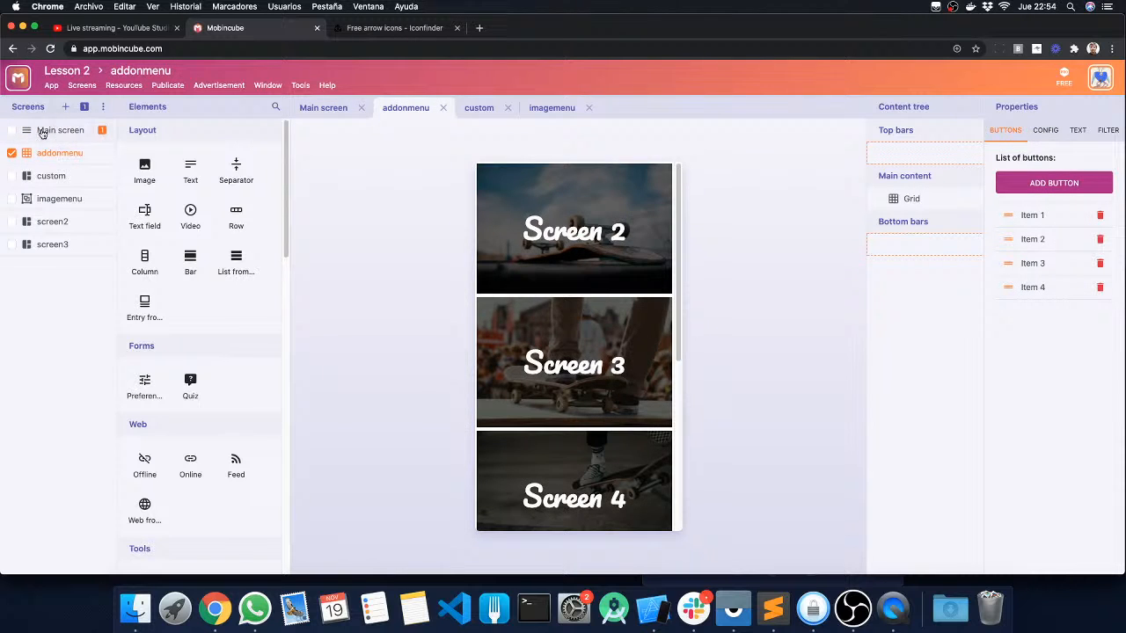
pyautogui.click(44, 132)
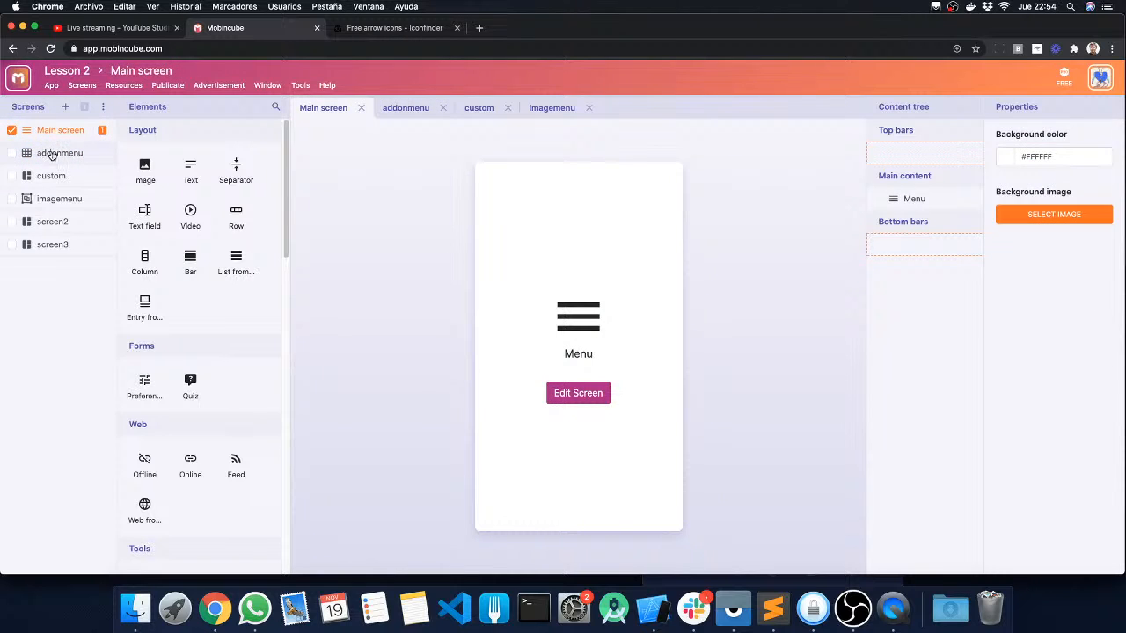
pyautogui.click(52, 154)
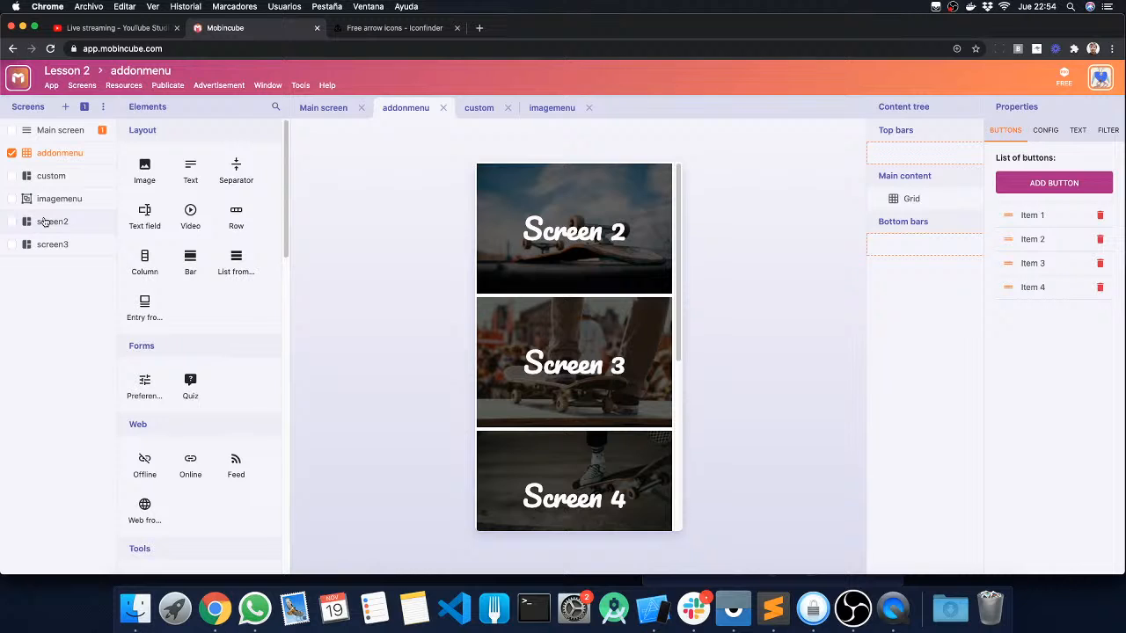
pyautogui.click(66, 202)
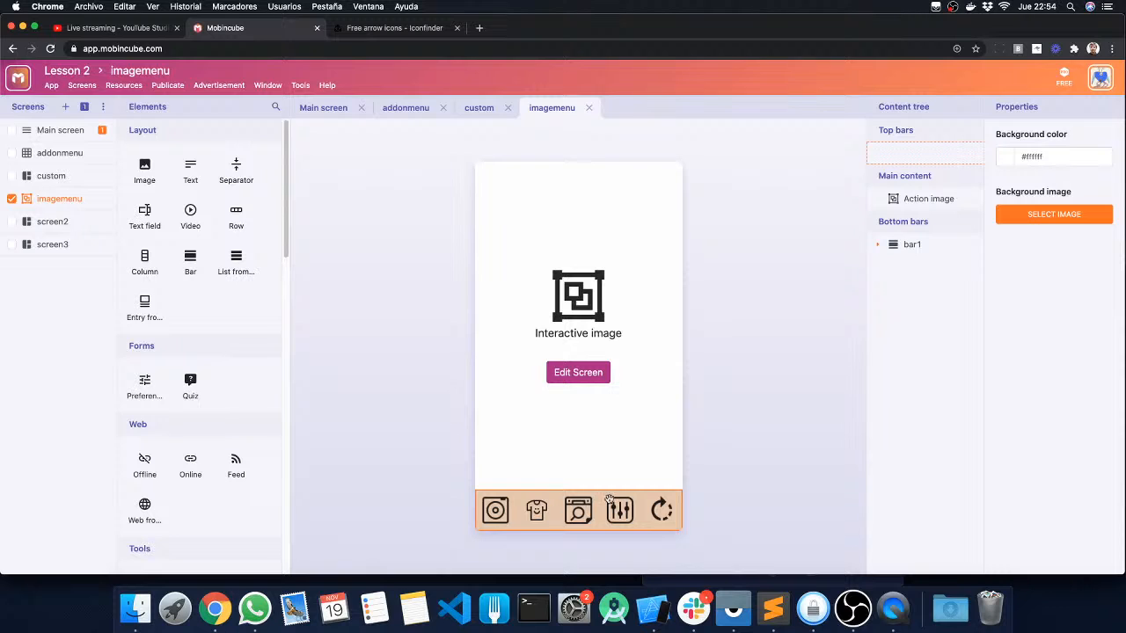
pyautogui.click(877, 247)
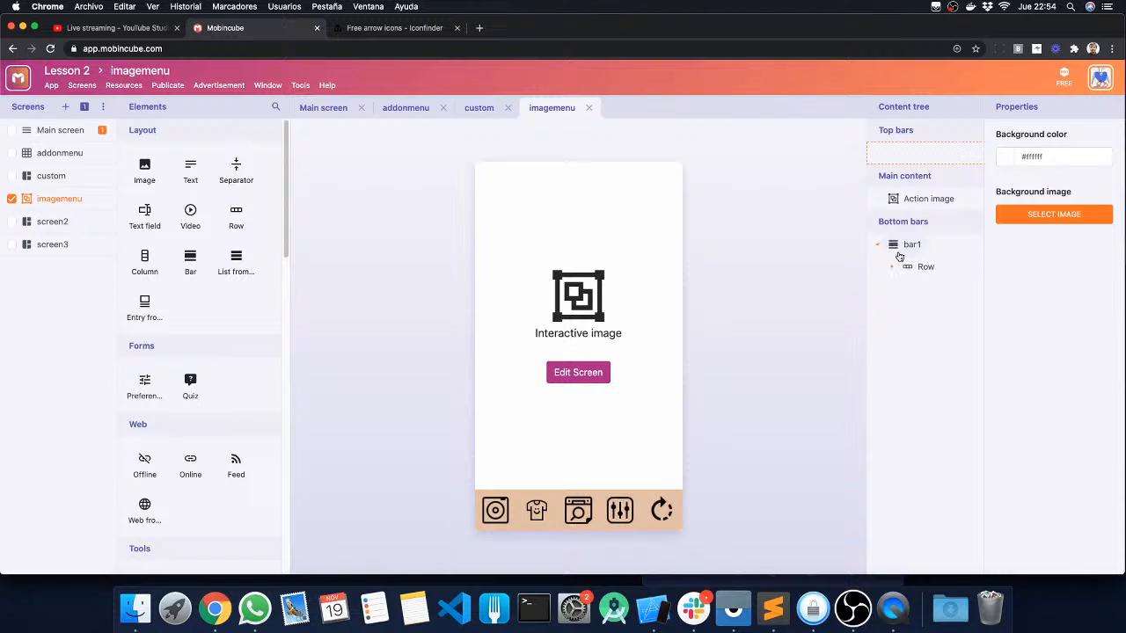
pyautogui.click(892, 268)
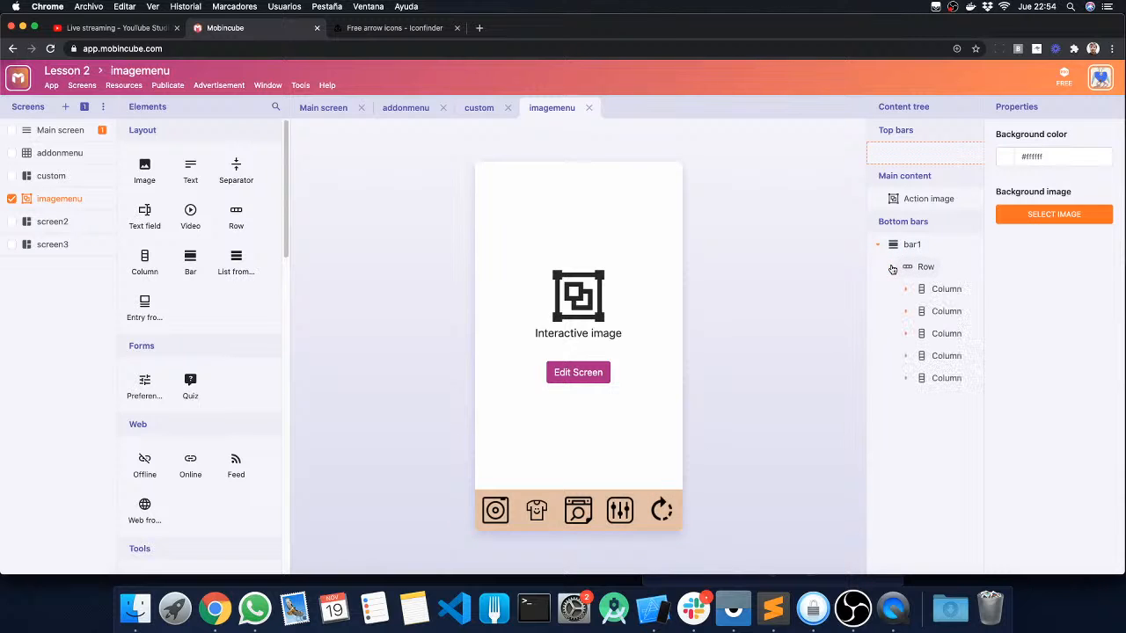
# Give the first column of bar1 a solid medium-brown background to highlight its icon.
pyautogui.click(951, 292)
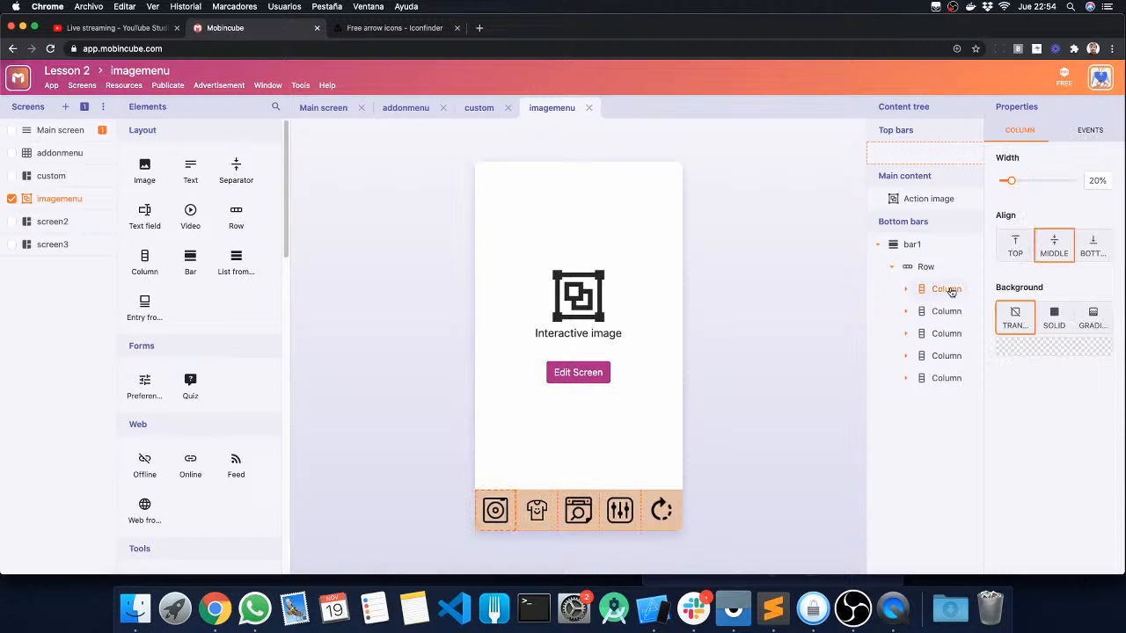
pyautogui.click(1059, 322)
pyautogui.click(1043, 347)
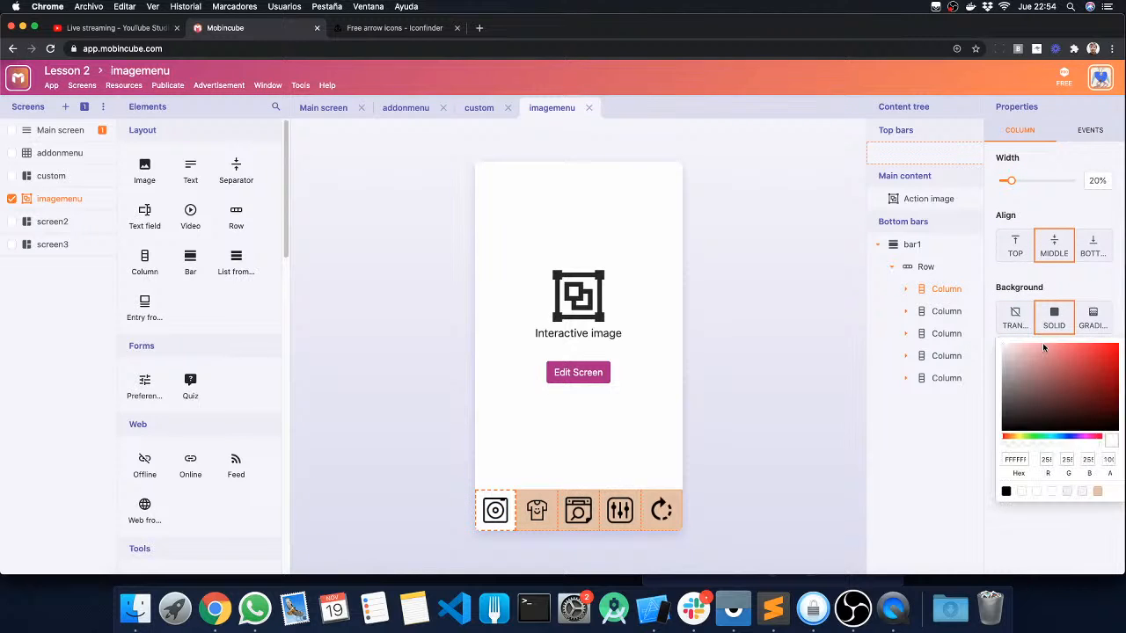
pyautogui.moveTo(1043, 348); pyautogui.dragTo(1043, 378)
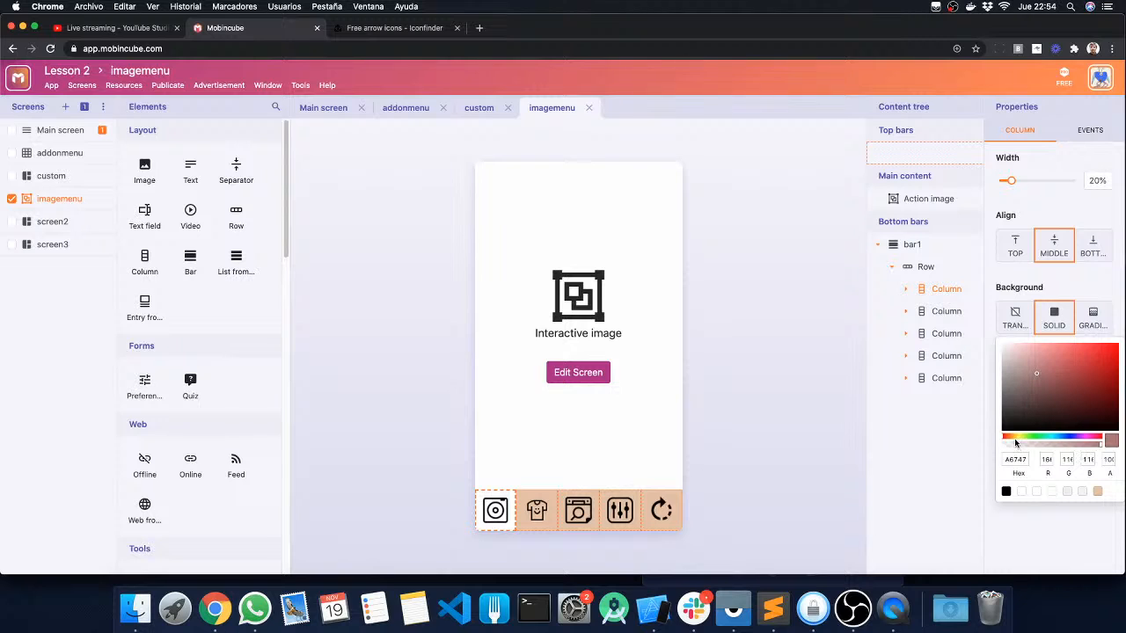
pyautogui.moveTo(1015, 443); pyautogui.dragTo(1010, 440)
pyautogui.click(1054, 376)
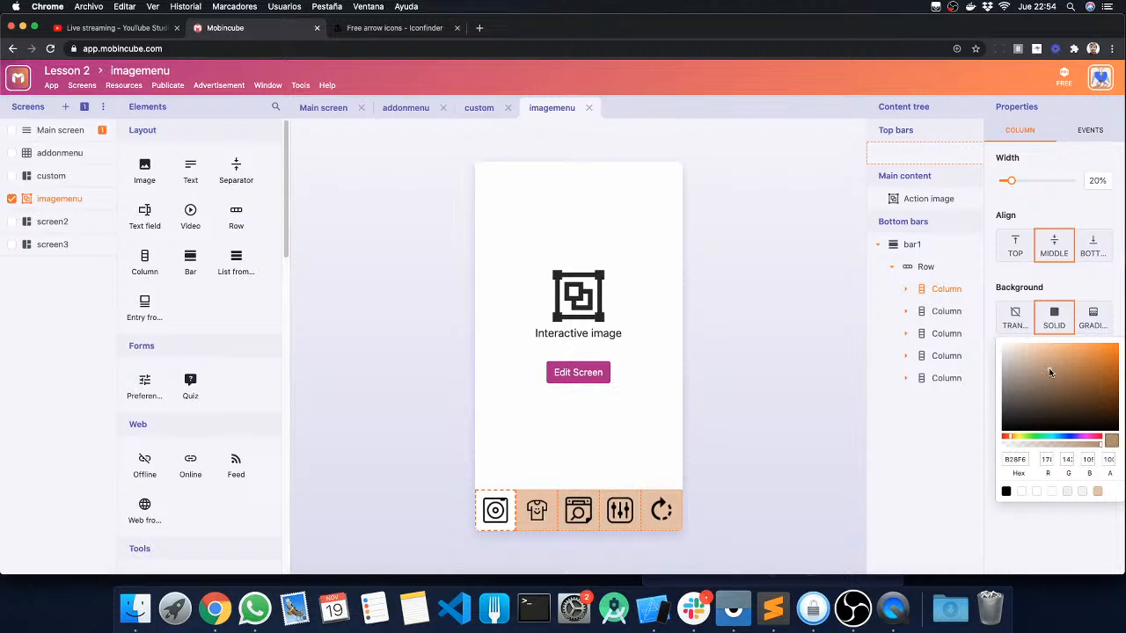
pyautogui.click(1069, 290)
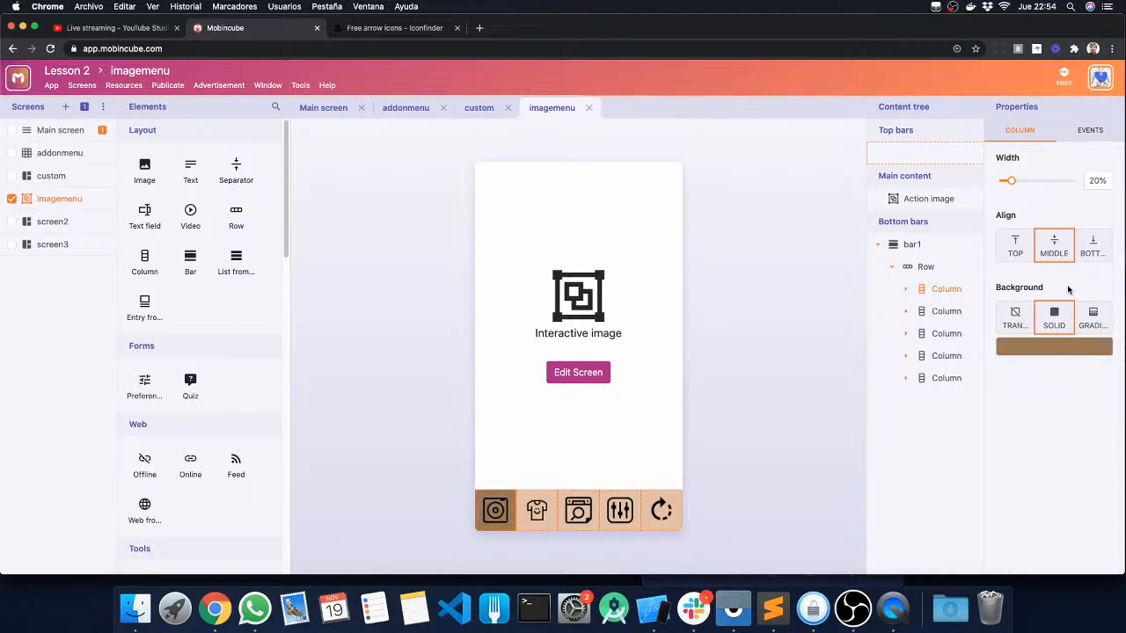
pyautogui.click(857, 324)
pyautogui.click(836, 387)
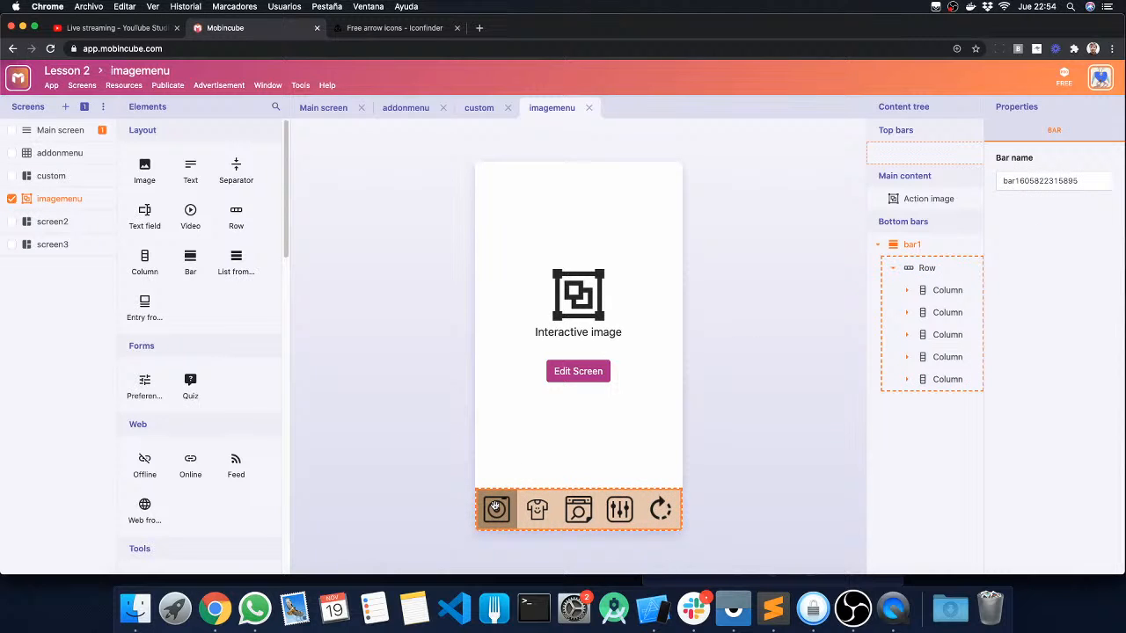
pyautogui.click(786, 390)
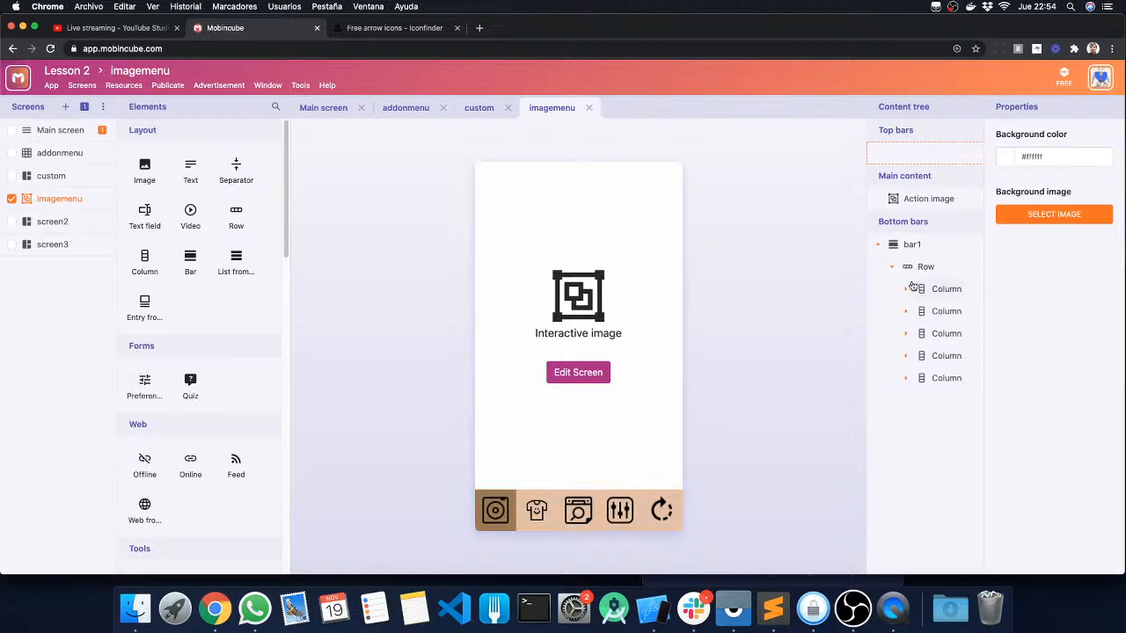
# Make the second column of bar1, with the T-shirt icon, open the custom screen on touch.
pyautogui.click(948, 313)
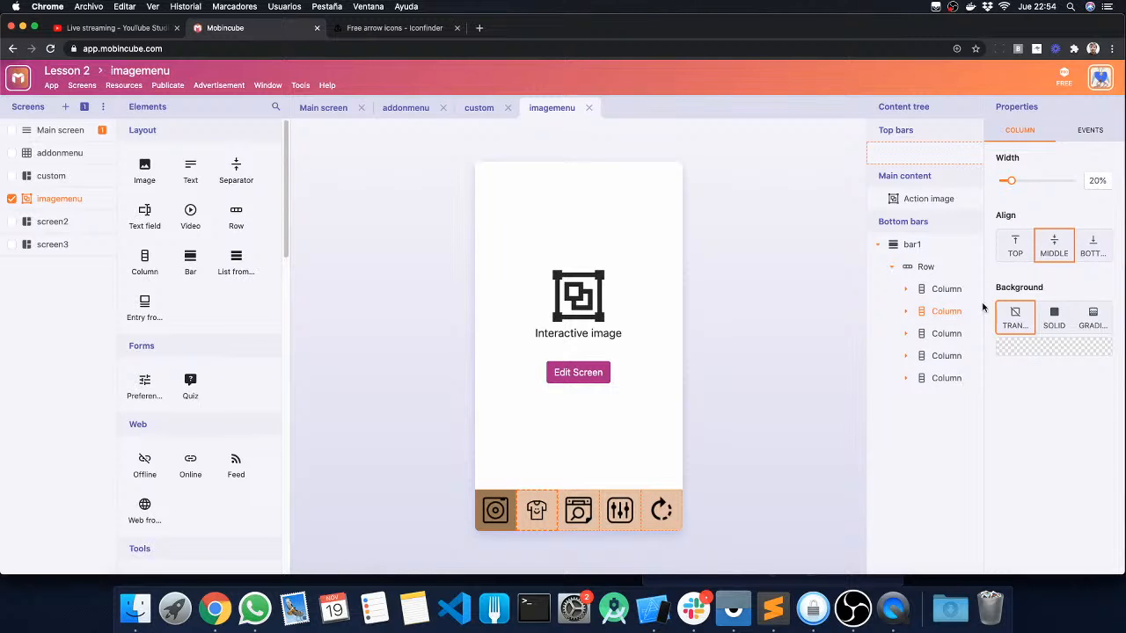
pyautogui.click(1090, 130)
pyautogui.click(1027, 205)
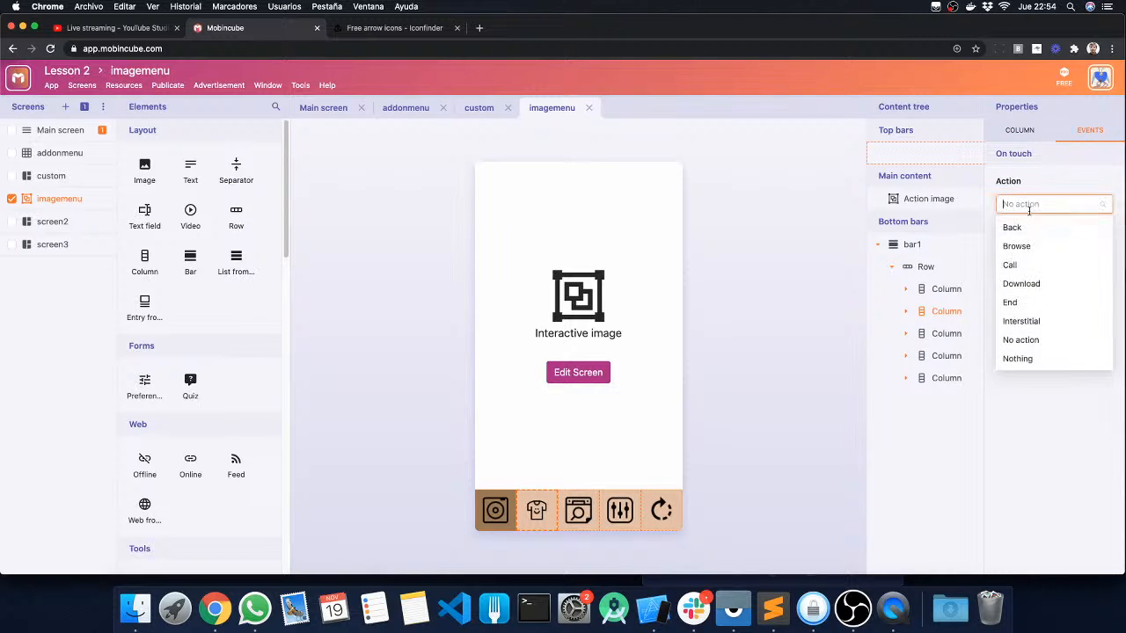
pyautogui.scroll(-5, 1049, 299)
pyautogui.scroll(5, 1051, 302)
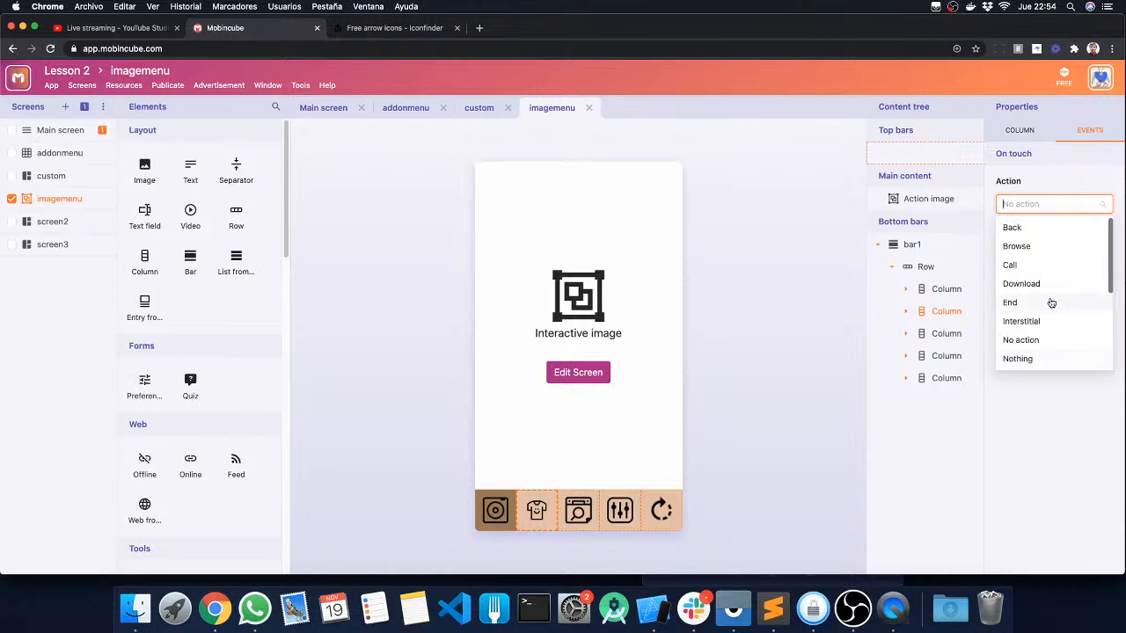
pyautogui.scroll(-5, 1051, 302)
pyautogui.scroll(5, 1050, 302)
pyautogui.scroll(-1, 1035, 281)
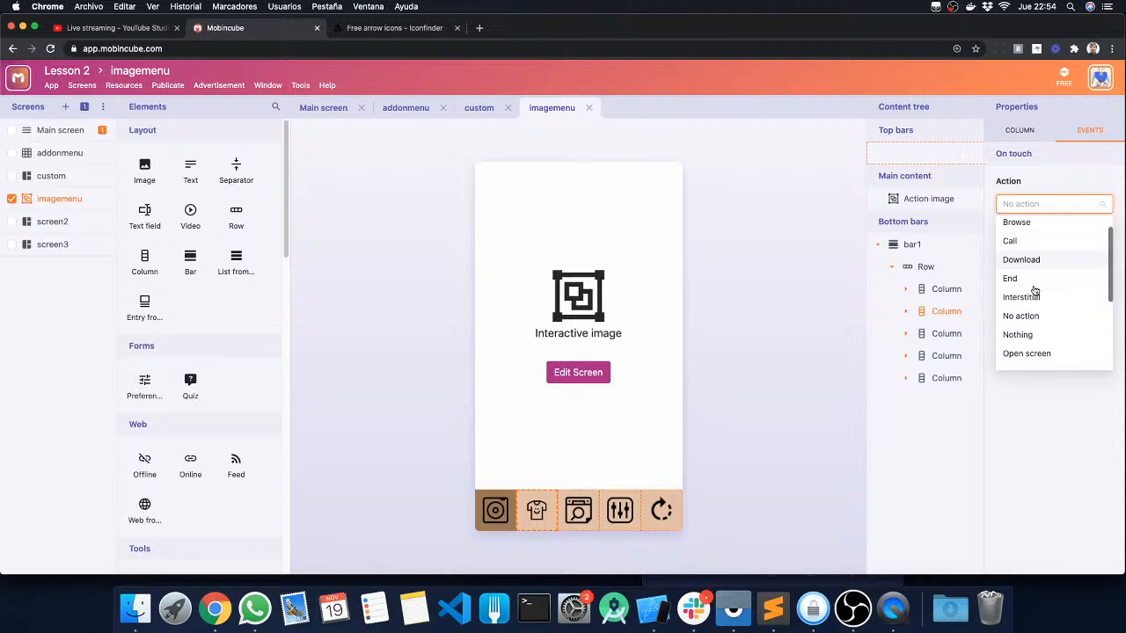
pyautogui.click(1026, 353)
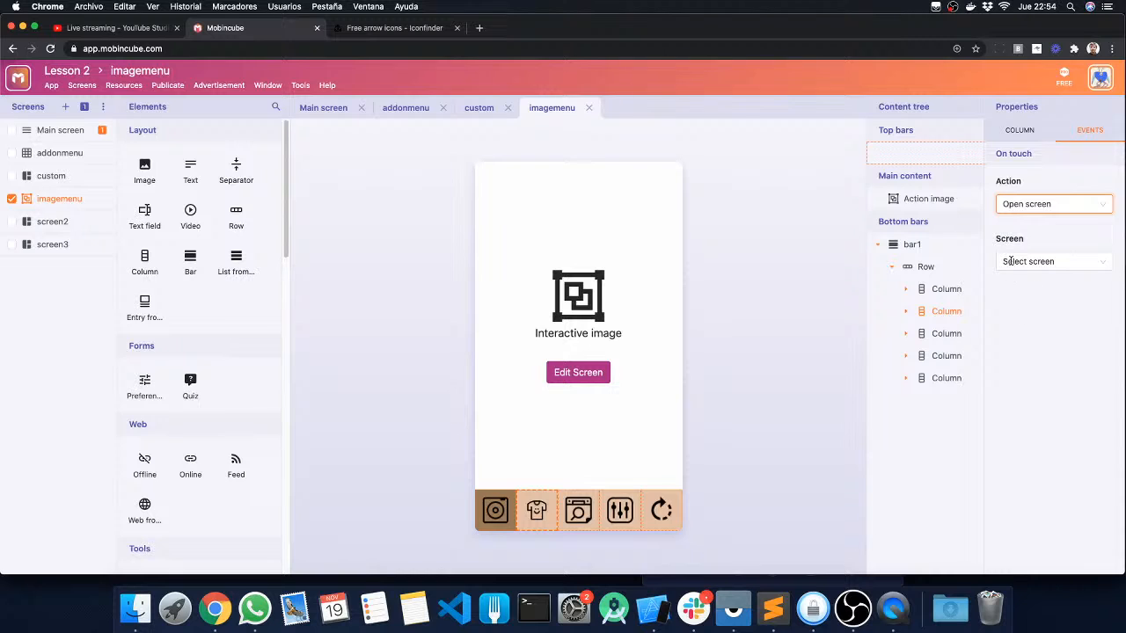
pyautogui.click(1013, 257)
pyautogui.click(1022, 341)
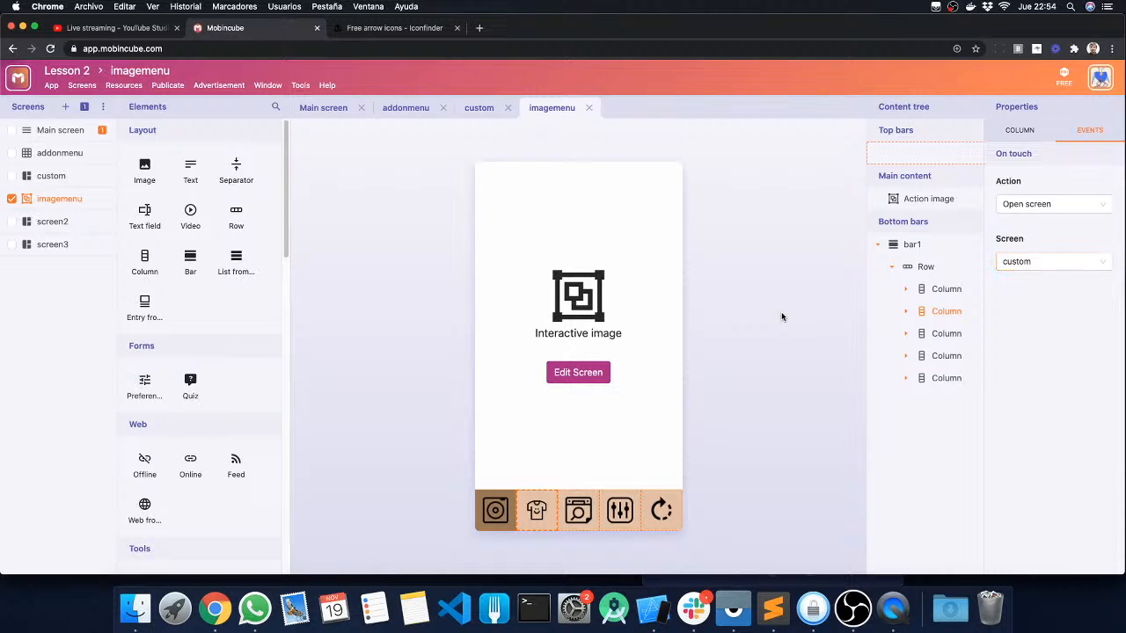
# Make the third column of bar1, with the magnifier icon, open the addonmenu screen on touch.
pyautogui.click(943, 333)
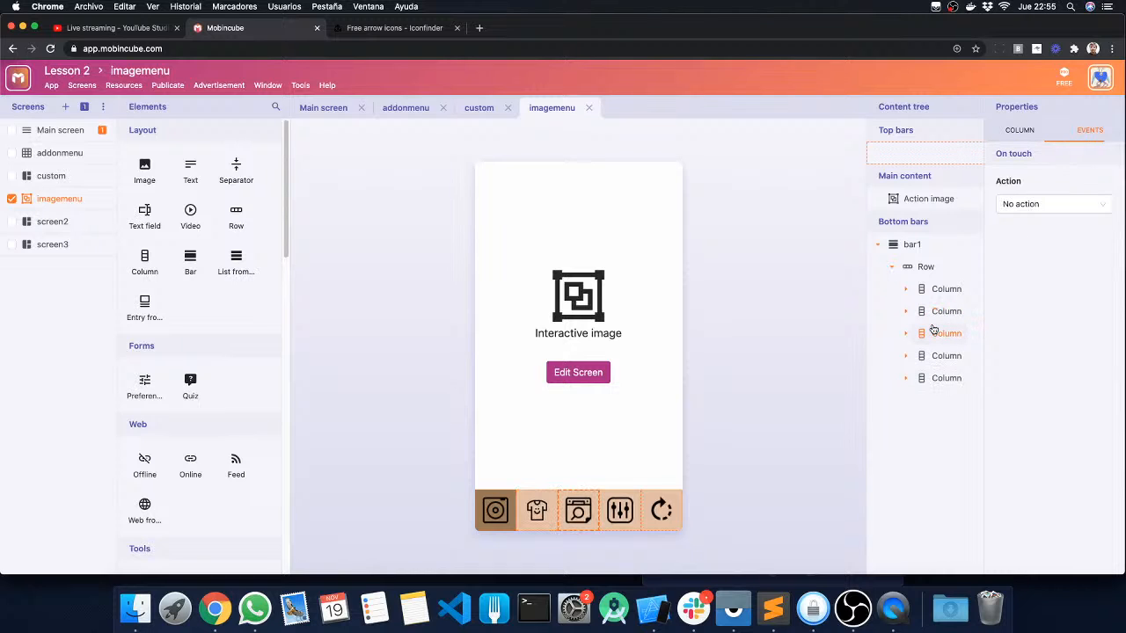
pyautogui.click(1029, 209)
pyautogui.scroll(-3, 1035, 290)
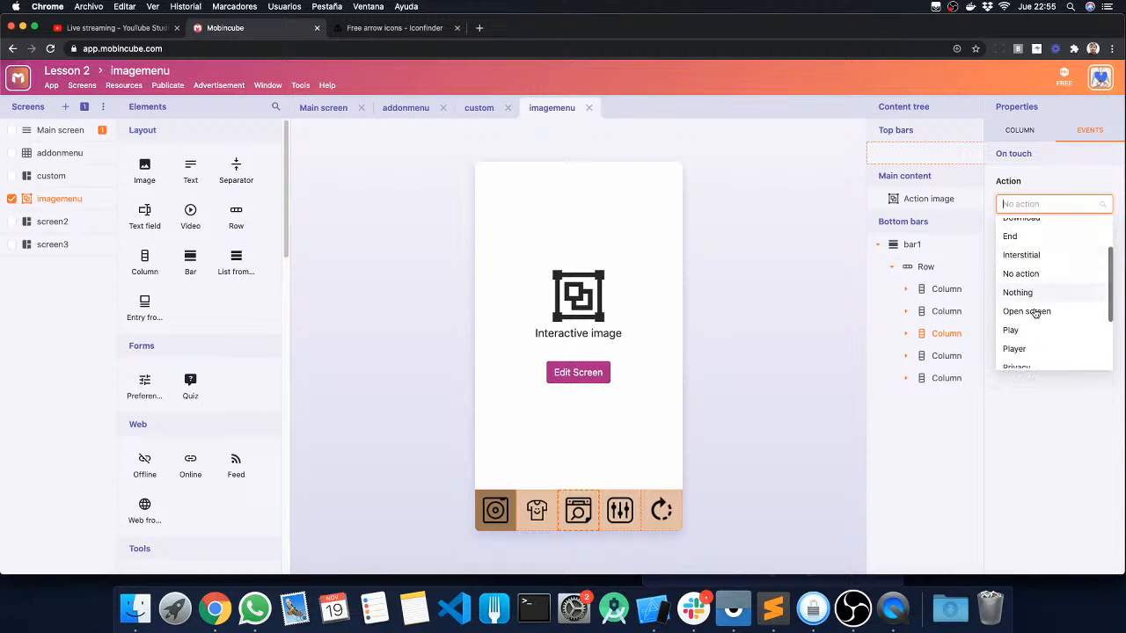
pyautogui.click(1035, 312)
pyautogui.click(1032, 261)
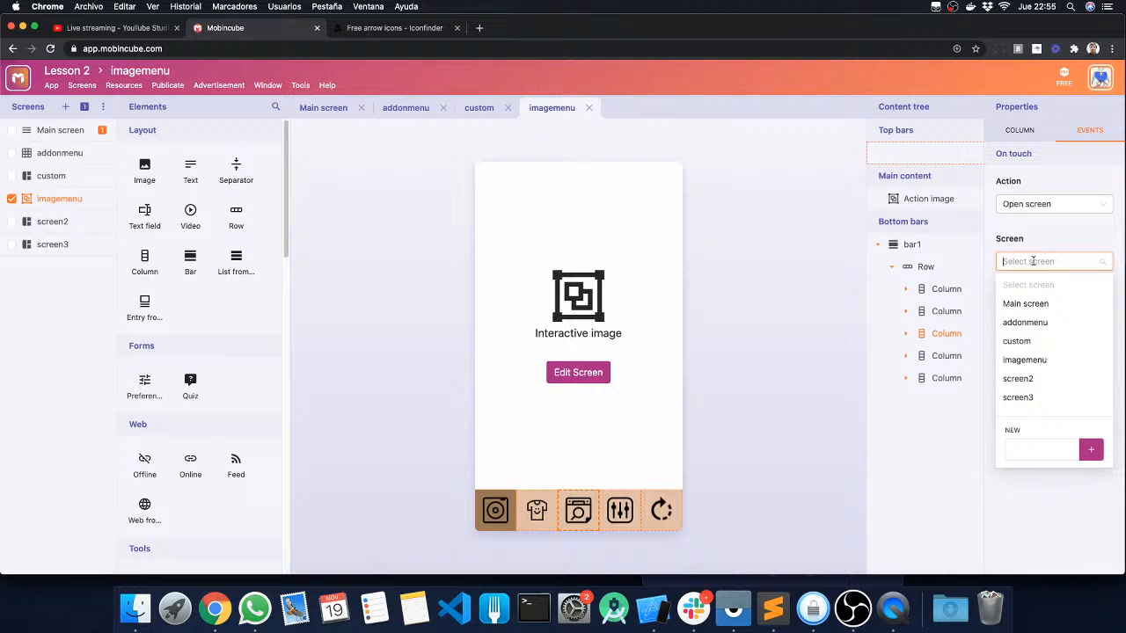
pyautogui.click(1024, 323)
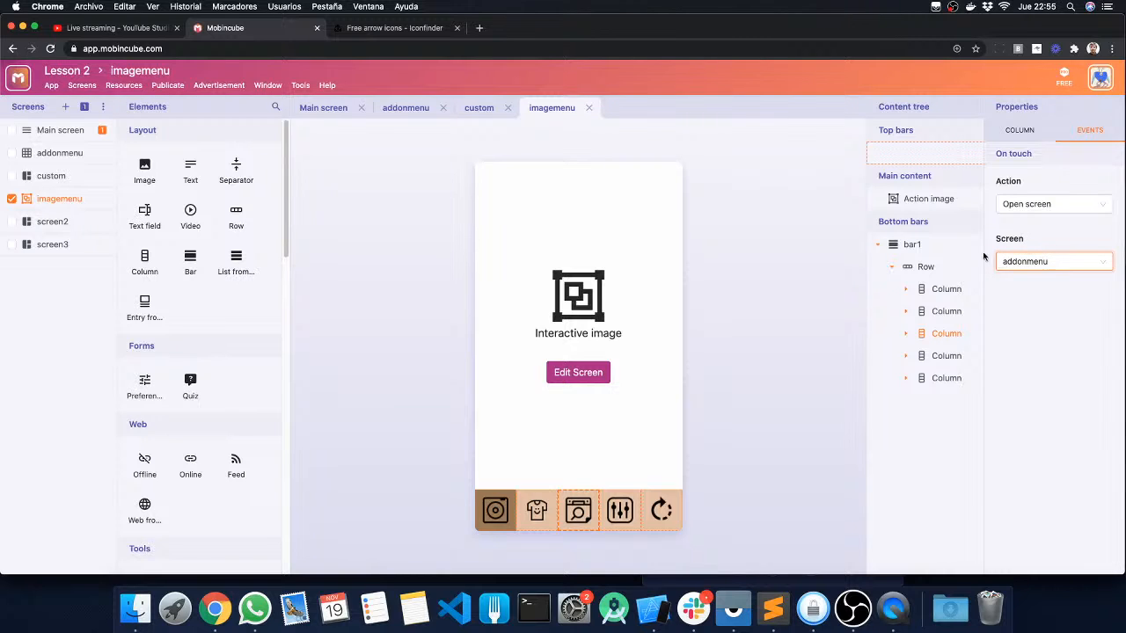
# Make the fourth column of bar1, with the sliders icon, open screen2 on touch.
pyautogui.click(944, 357)
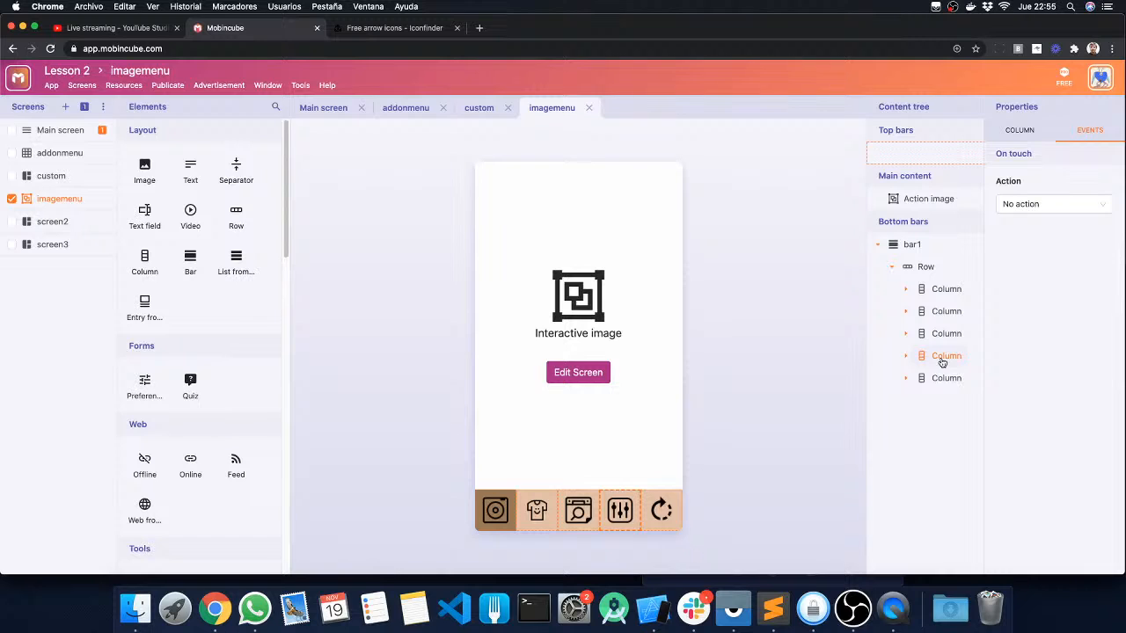
pyautogui.click(1042, 204)
pyautogui.scroll(-1, 1050, 294)
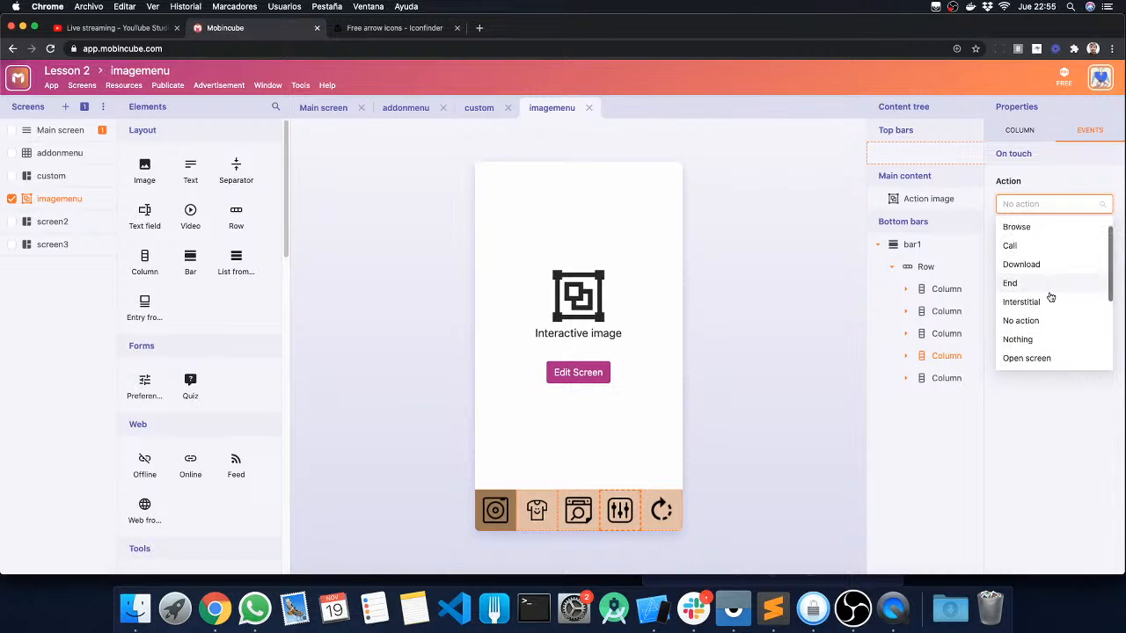
pyautogui.click(1041, 352)
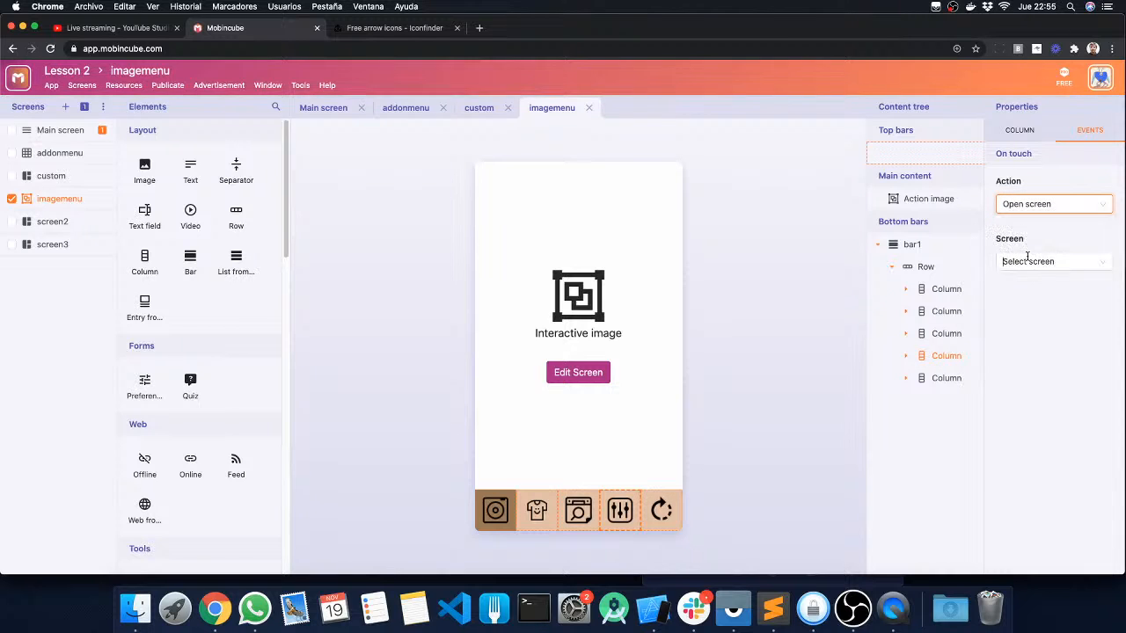
pyautogui.click(1027, 261)
pyautogui.click(1034, 379)
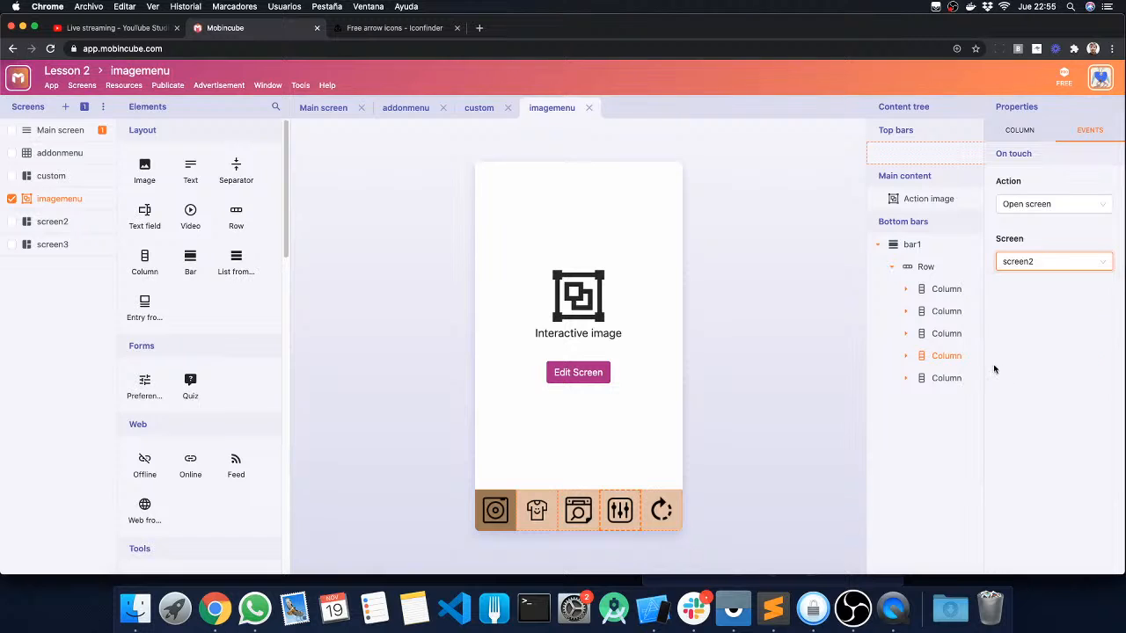
# Make the fifth column of bar1, with the rotating arrow icon, open screen3 on touch, and collapse the bar's structure.
pyautogui.click(952, 379)
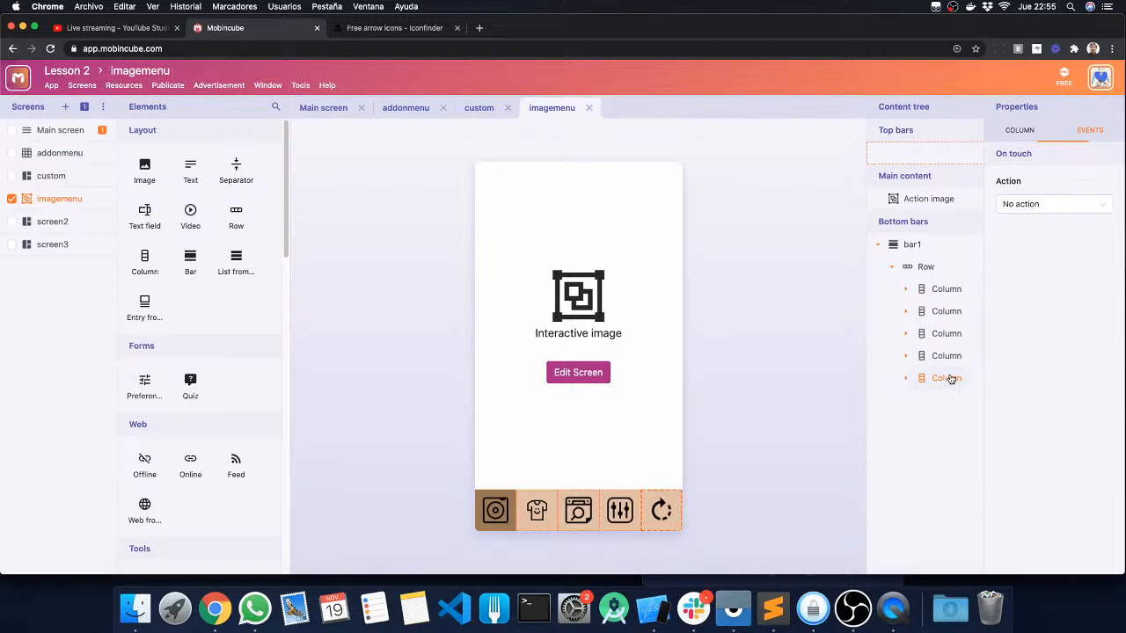
pyautogui.click(1029, 208)
pyautogui.scroll(-3, 1029, 299)
pyautogui.click(1027, 332)
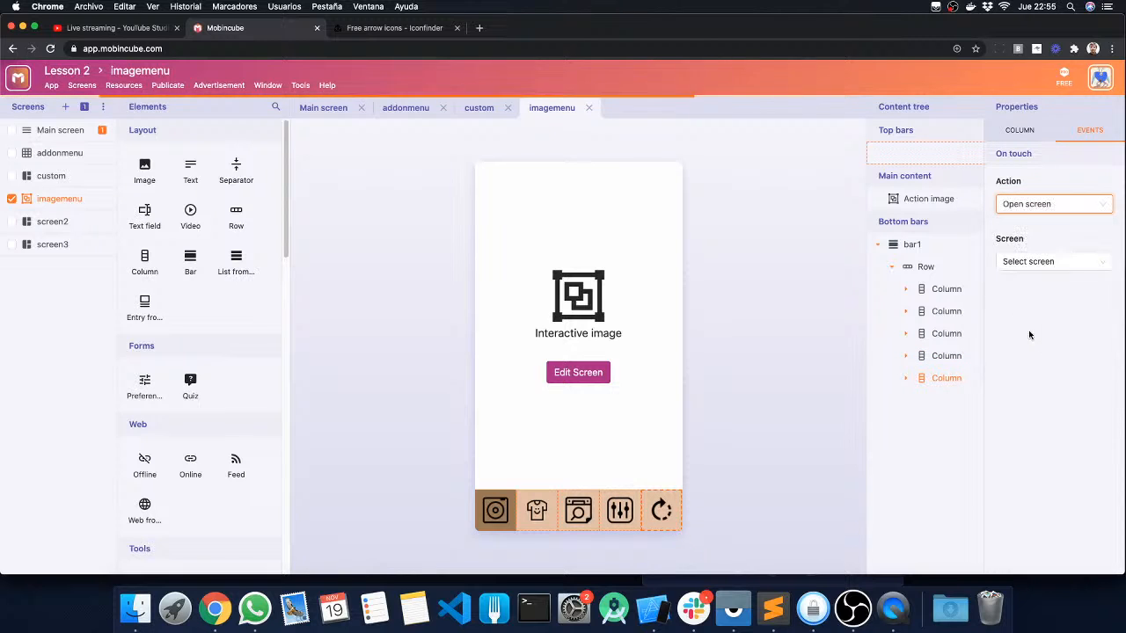
pyautogui.click(1038, 260)
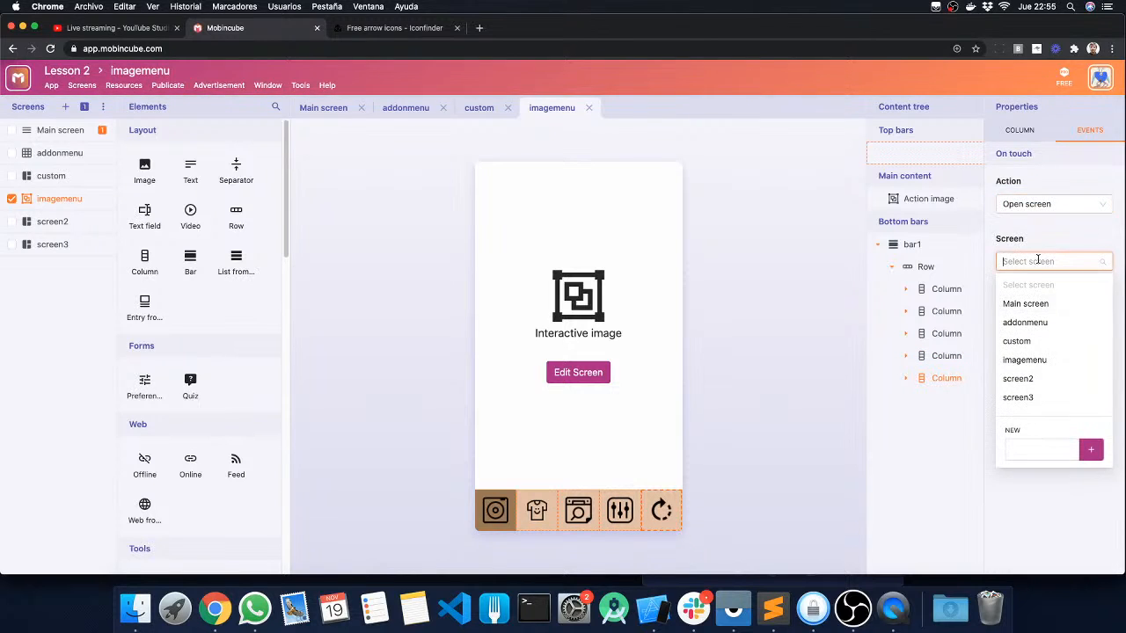
pyautogui.click(1020, 397)
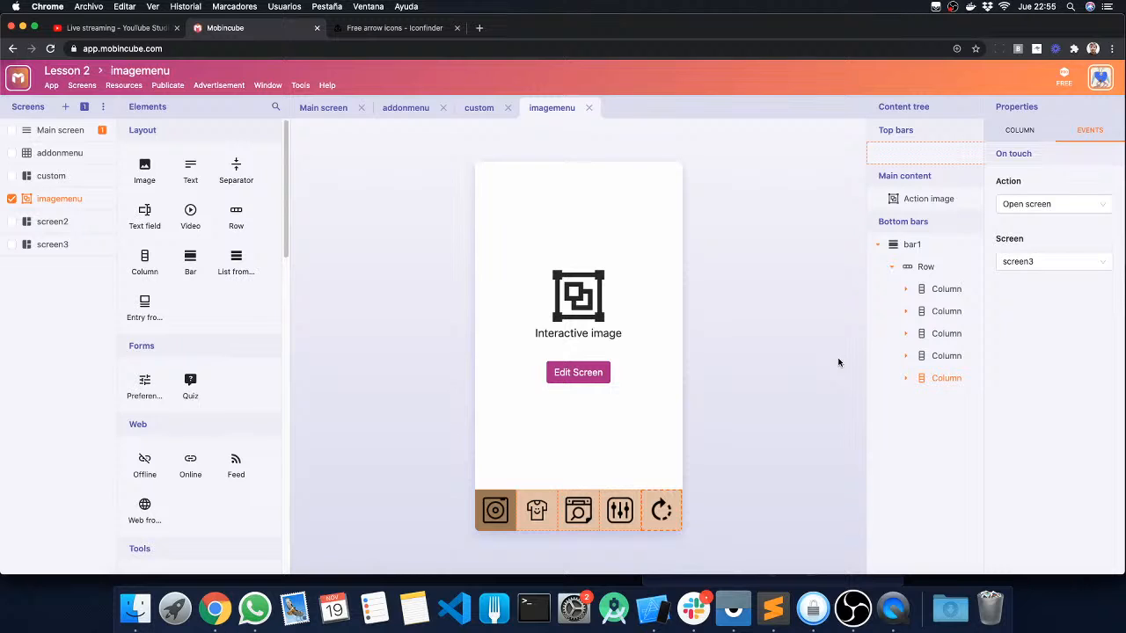
pyautogui.click(892, 268)
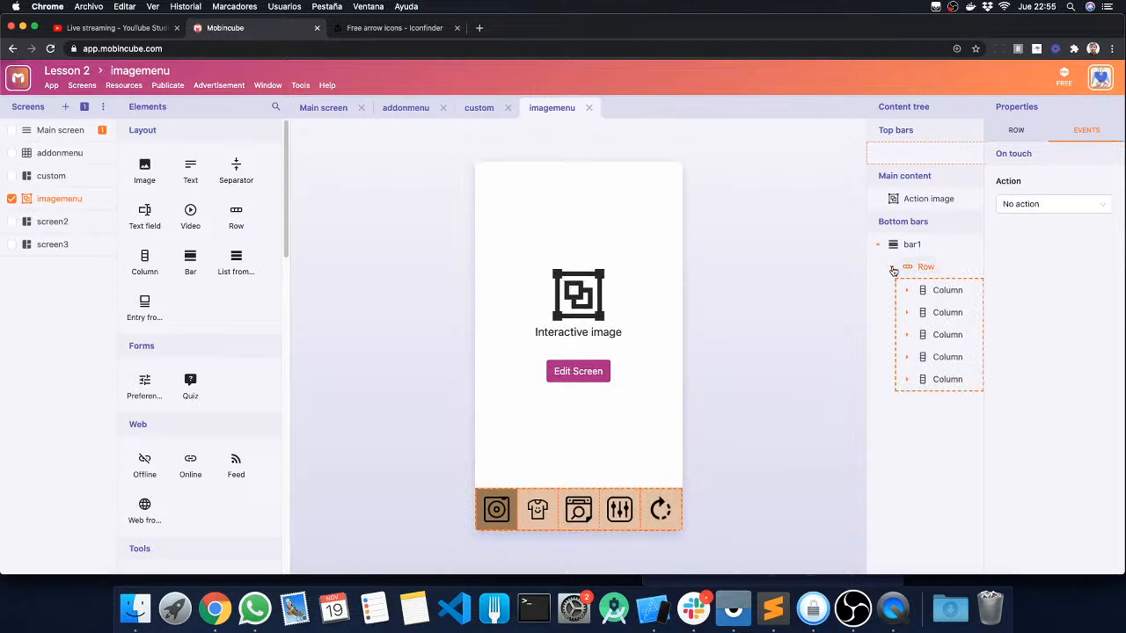
pyautogui.click(878, 246)
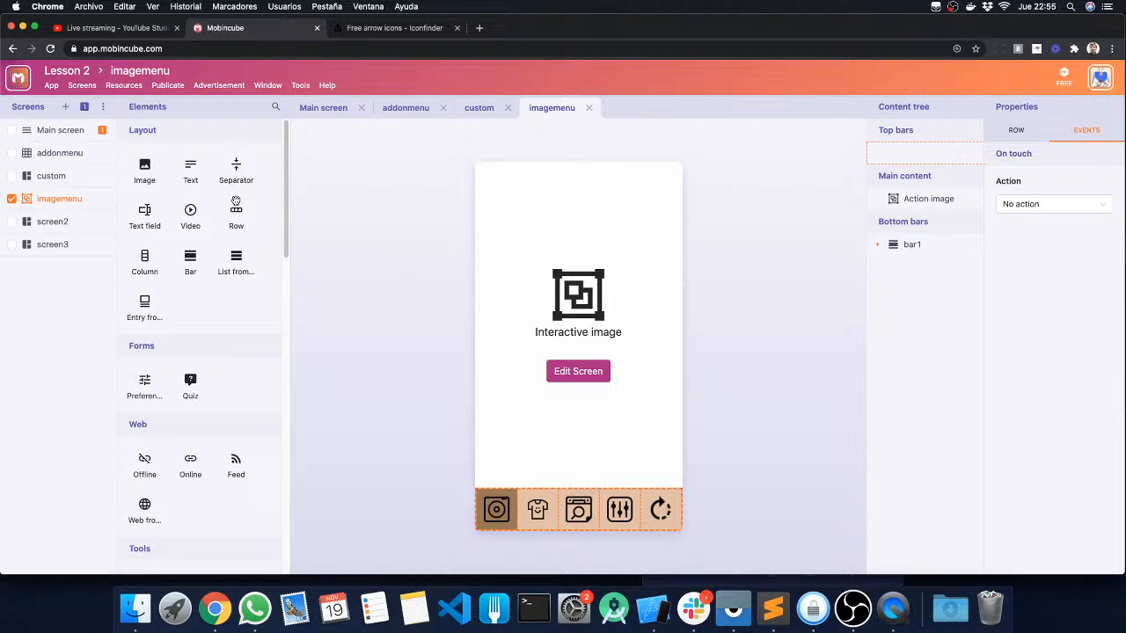
# Replace bar1 at the bottom of the custom screen with the existing bar2.
pyautogui.click(52, 177)
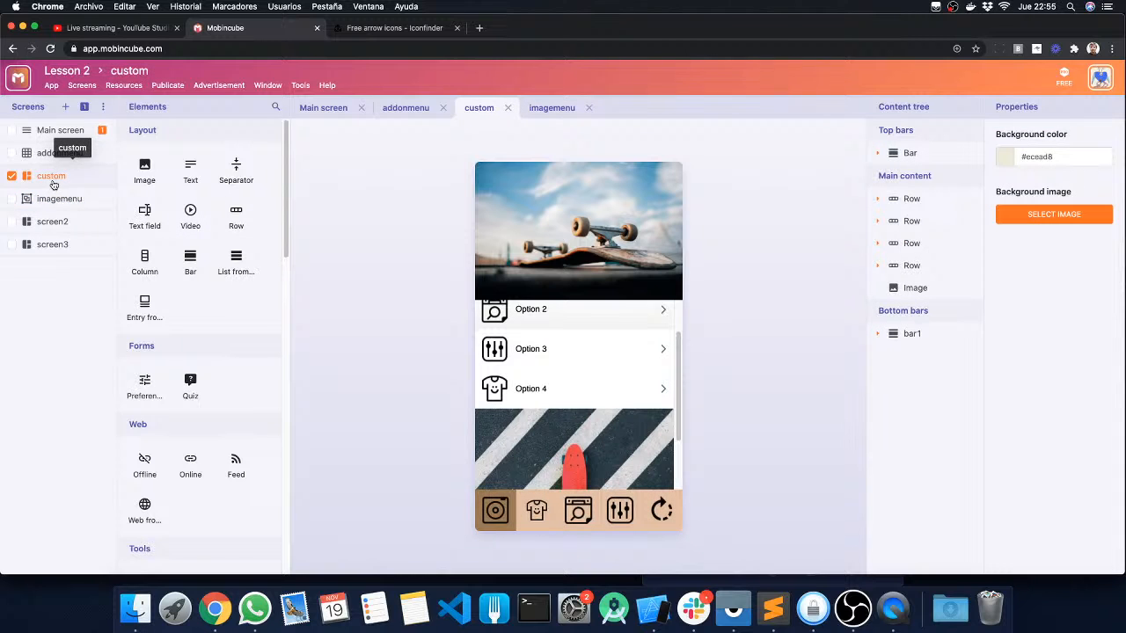
pyautogui.click(925, 338)
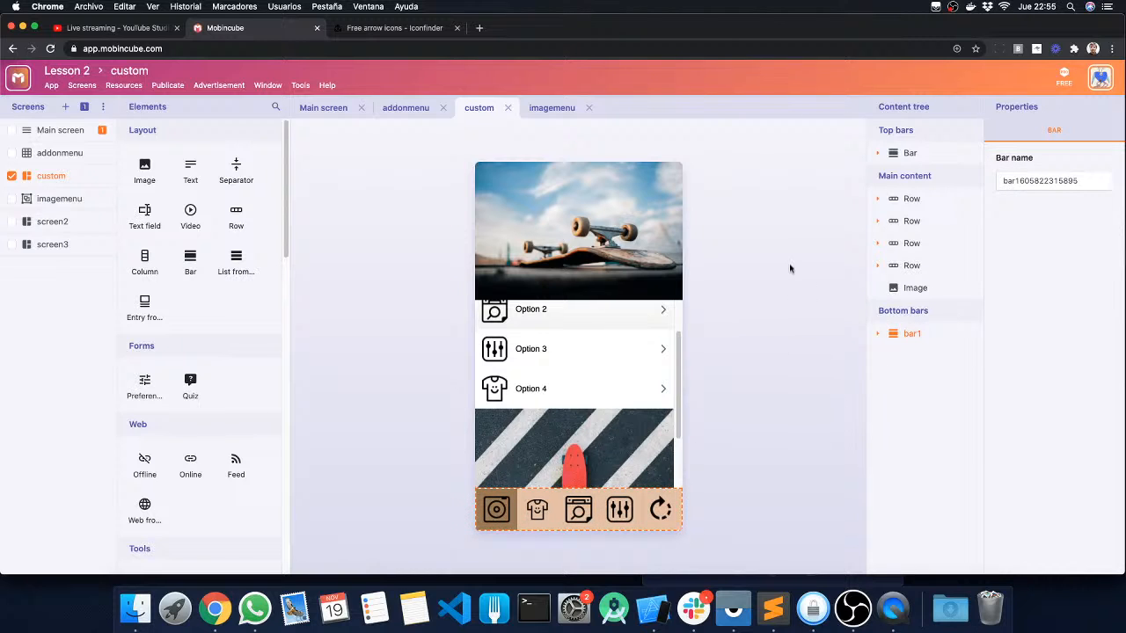
pyautogui.moveTo(789, 269); pyautogui.dragTo(783, 269)
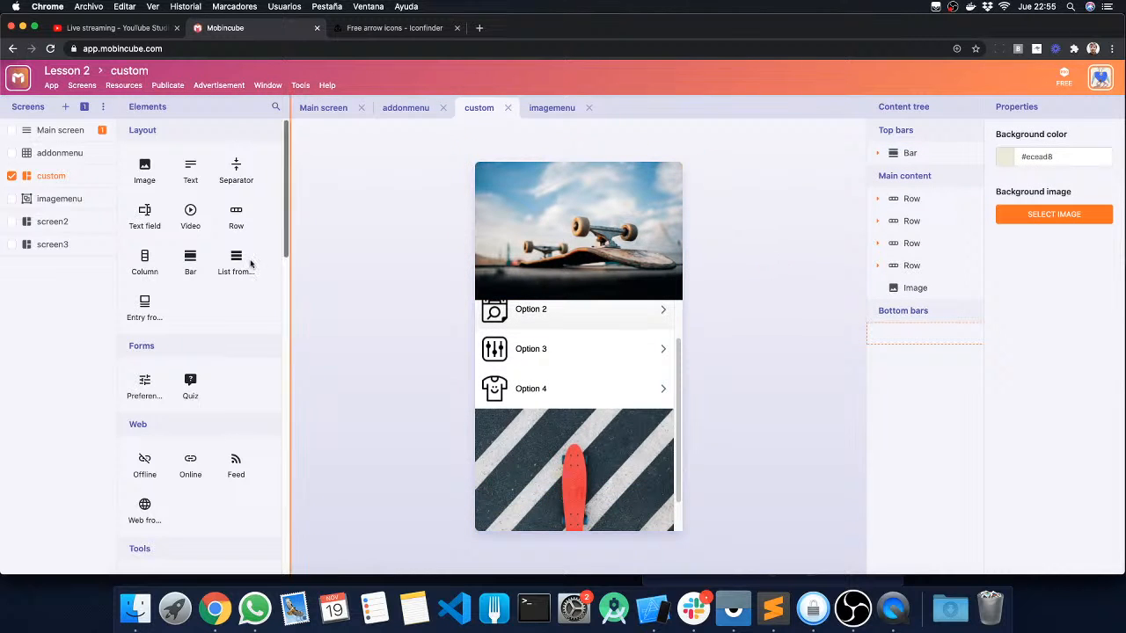
pyautogui.moveTo(189, 262); pyautogui.dragTo(595, 521)
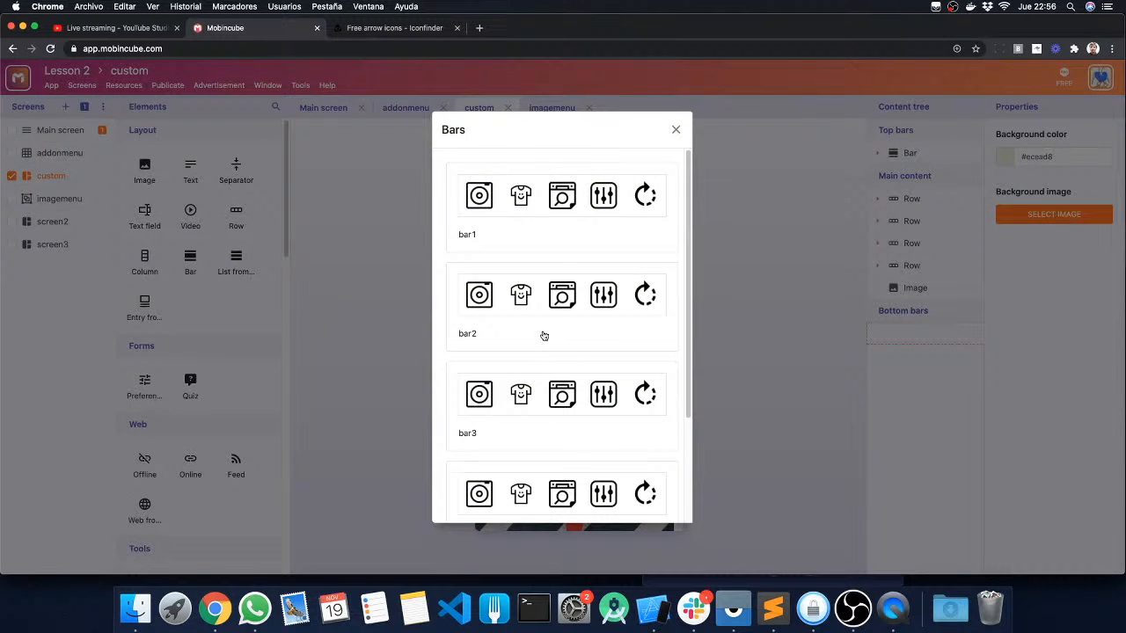
pyautogui.click(543, 332)
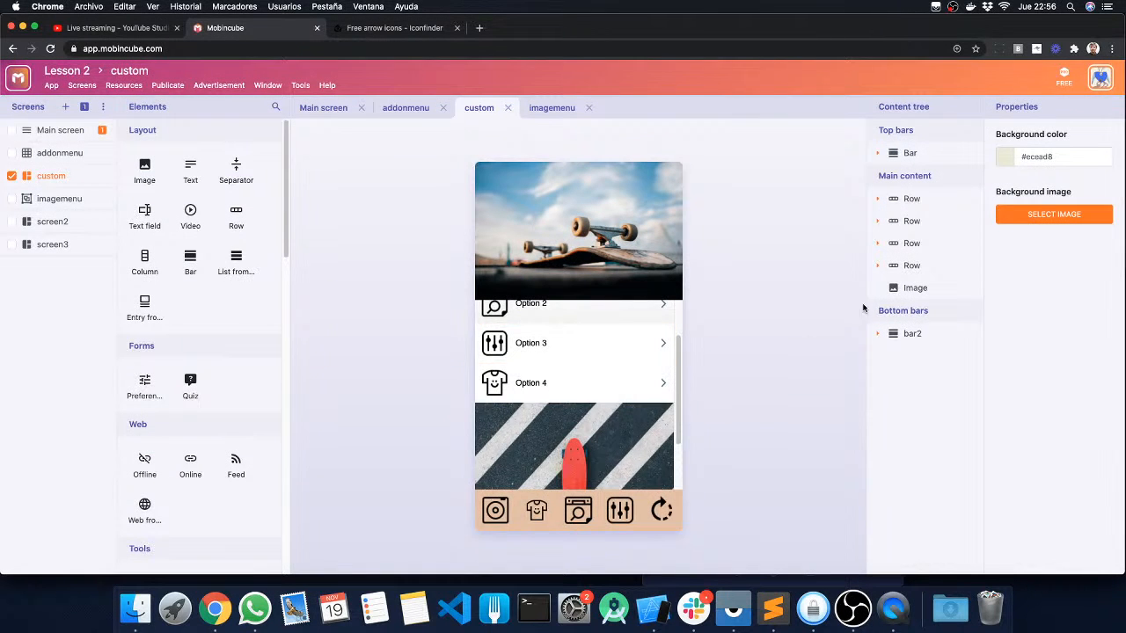
# Give the second column of bar2, with the T-shirt icon, a solid background in the saved dark brown.
pyautogui.click(876, 333)
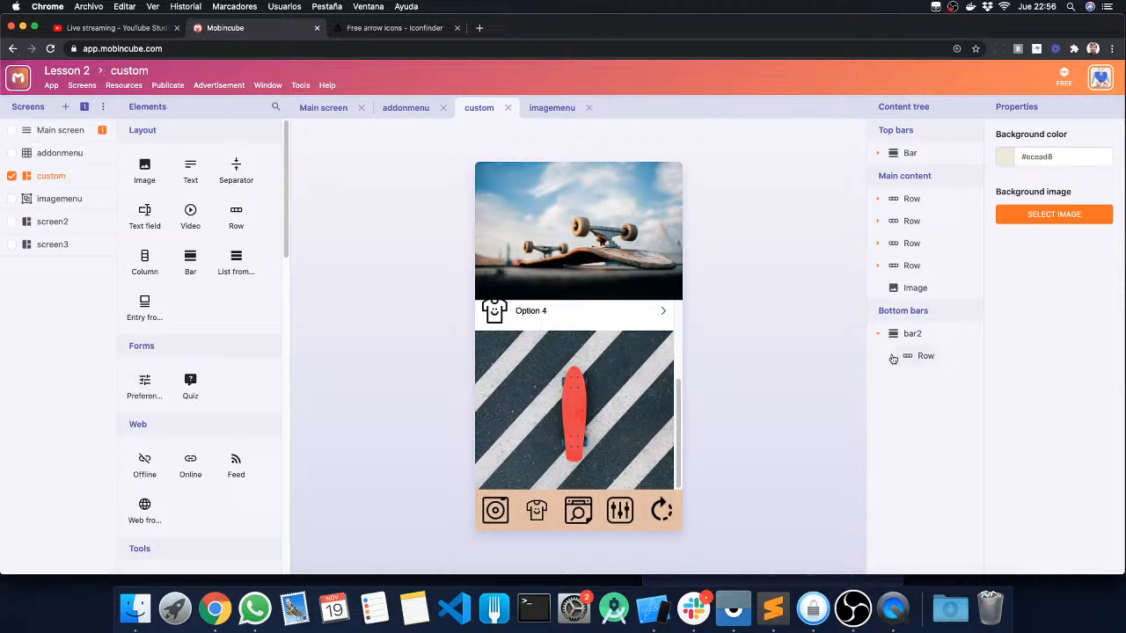
pyautogui.click(891, 357)
pyautogui.click(937, 401)
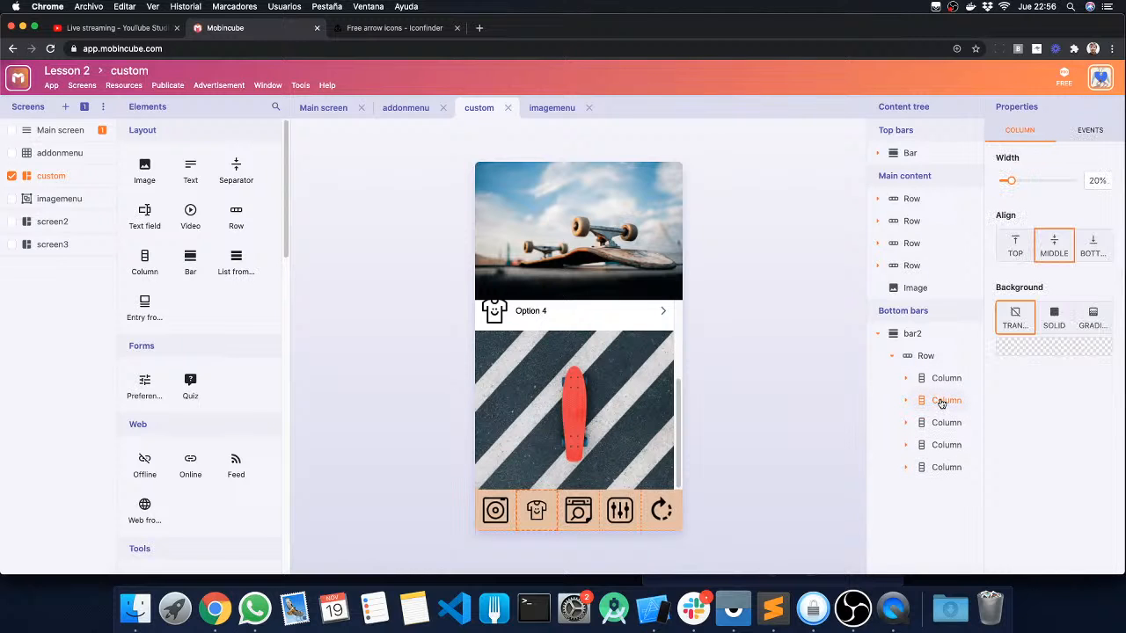
pyautogui.click(1054, 317)
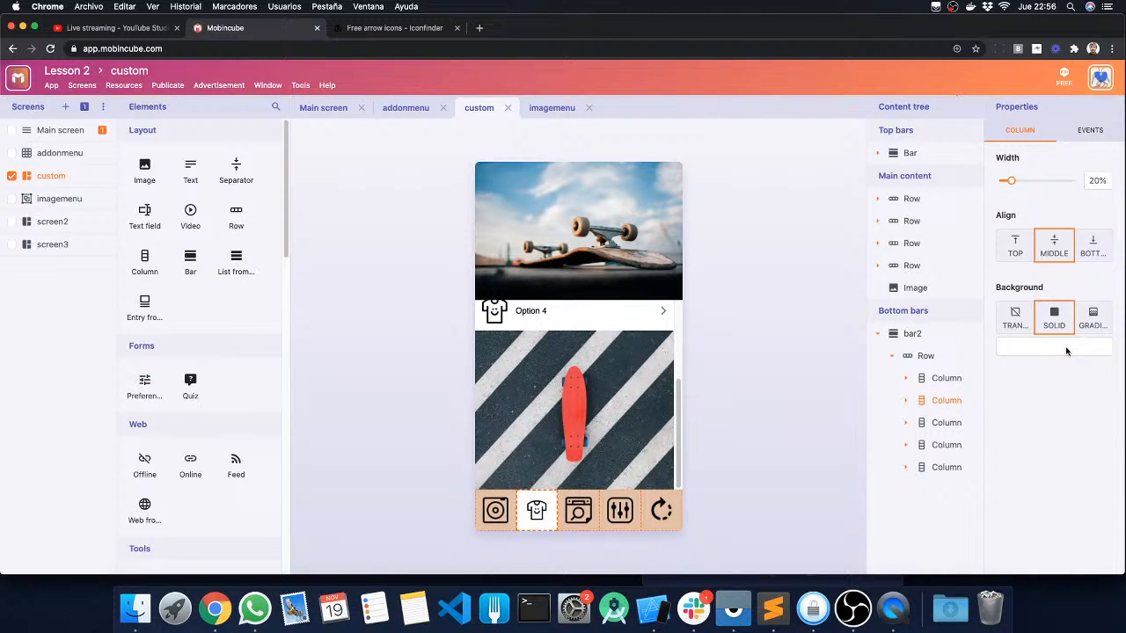
pyautogui.click(1060, 348)
pyautogui.click(1112, 491)
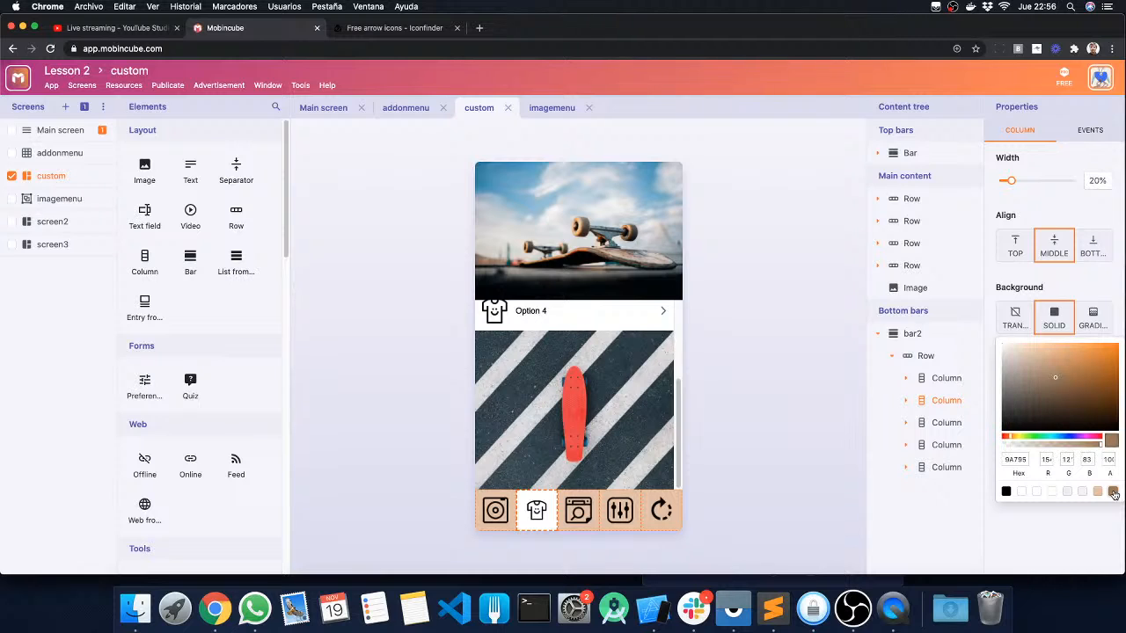
pyautogui.click(1073, 292)
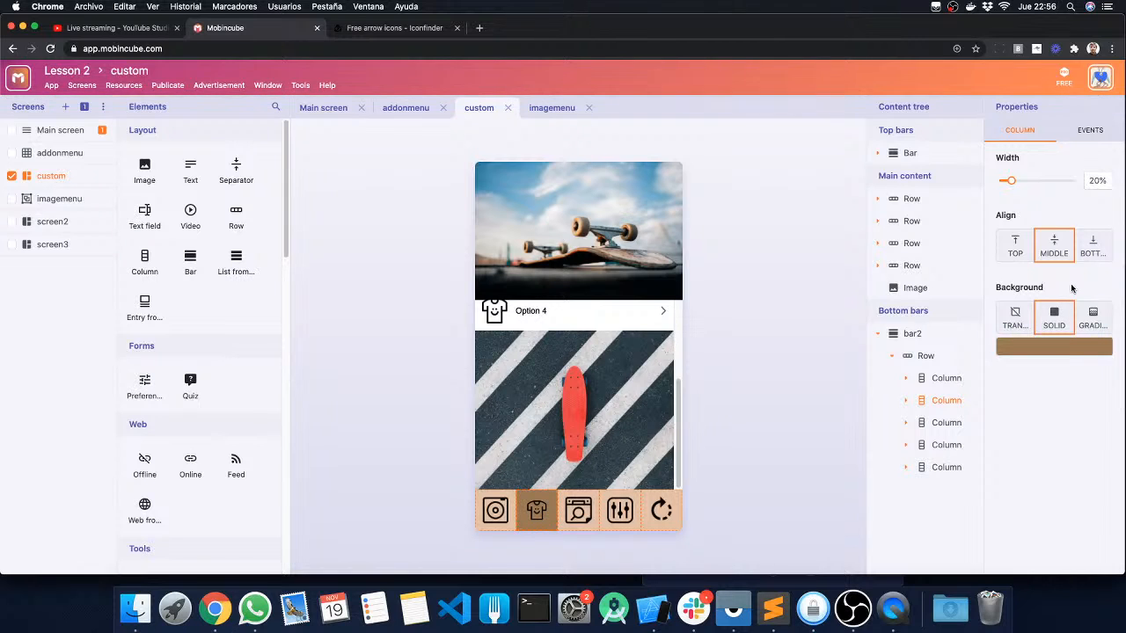
pyautogui.click(791, 325)
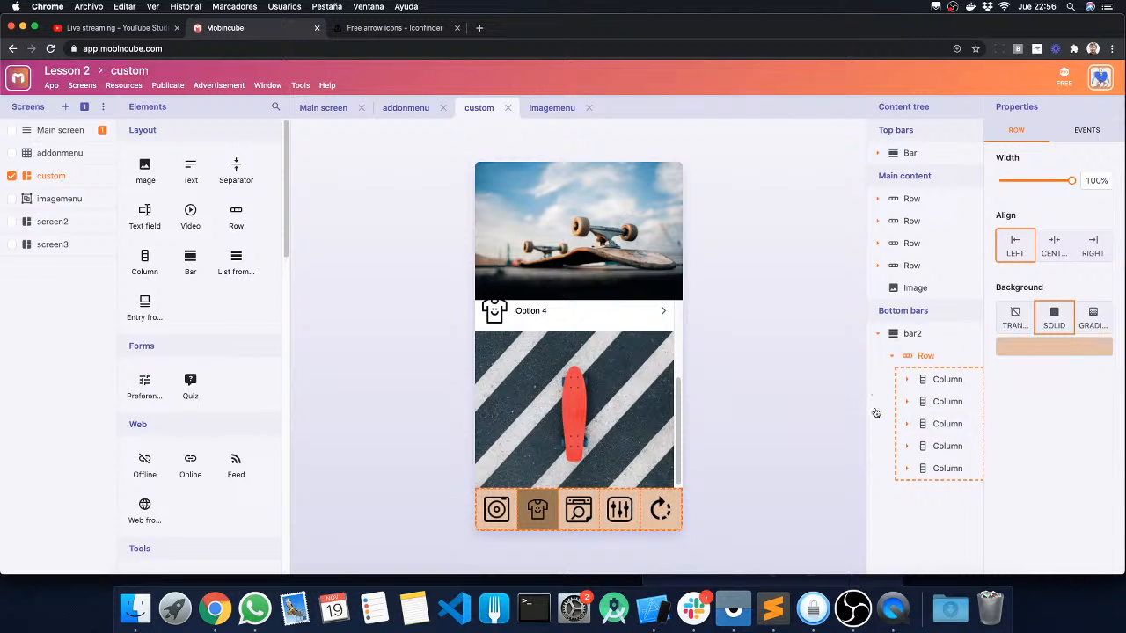
pyautogui.click(815, 401)
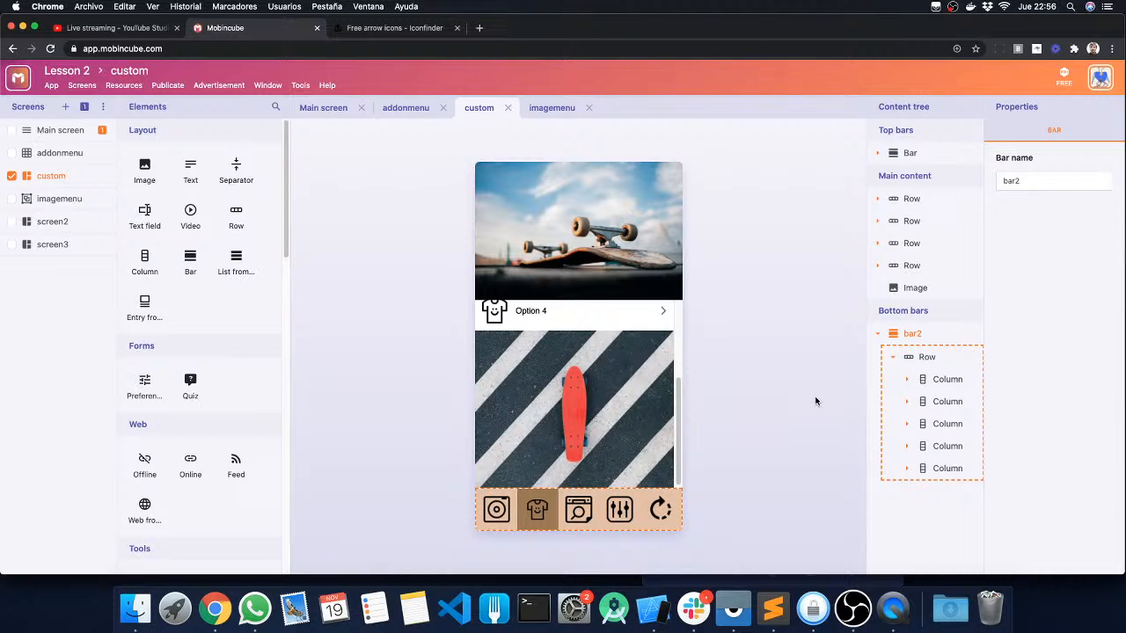
pyautogui.click(817, 369)
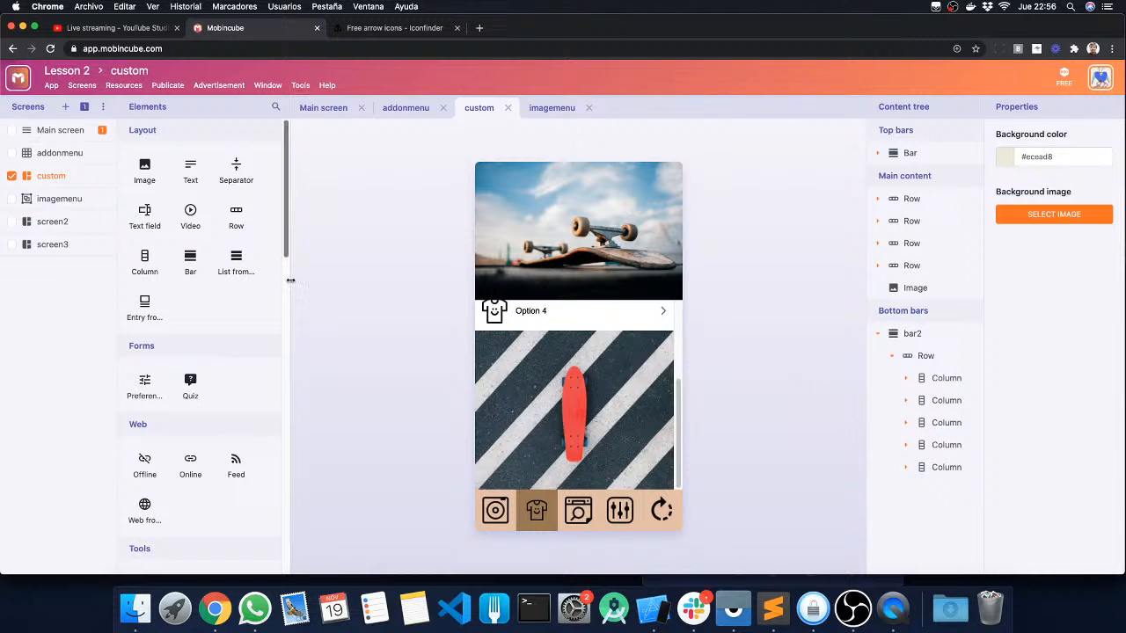
# Add the existing bar3 as the bottom bar of the addonmenu screen.
pyautogui.click(54, 156)
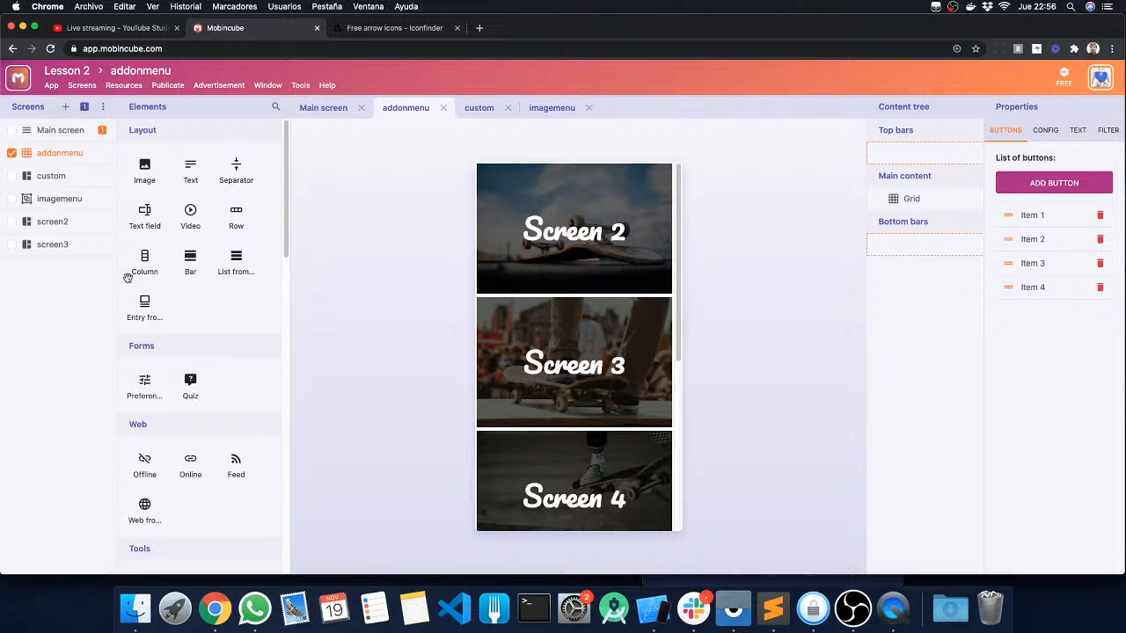
pyautogui.moveTo(191, 258); pyautogui.dragTo(573, 515)
pyautogui.scroll(-3, 615, 395)
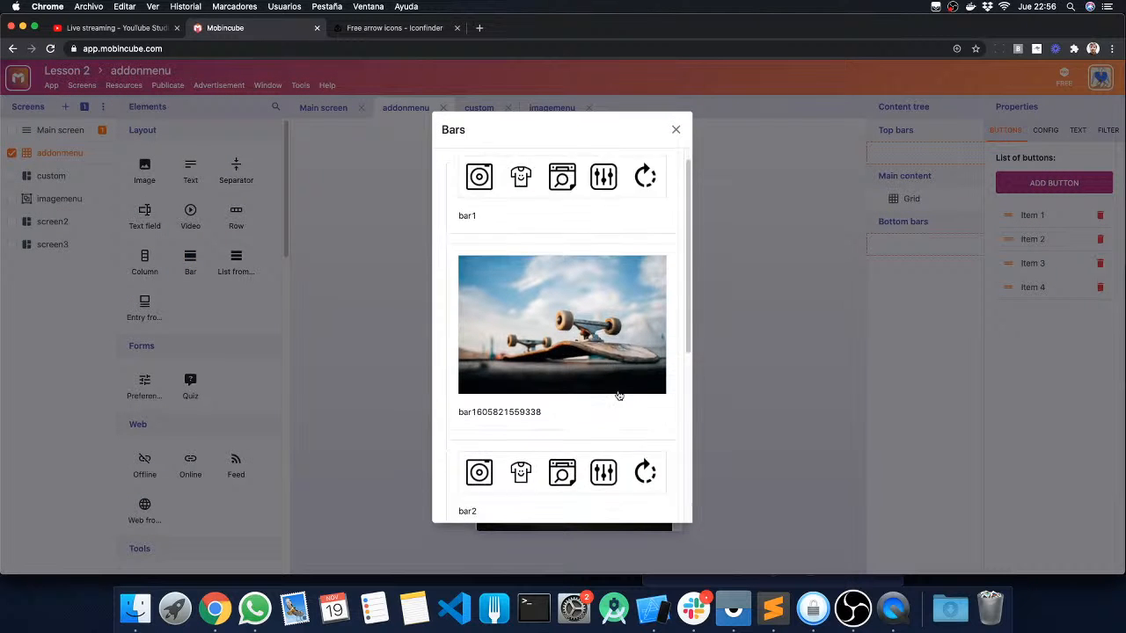
pyautogui.click(576, 449)
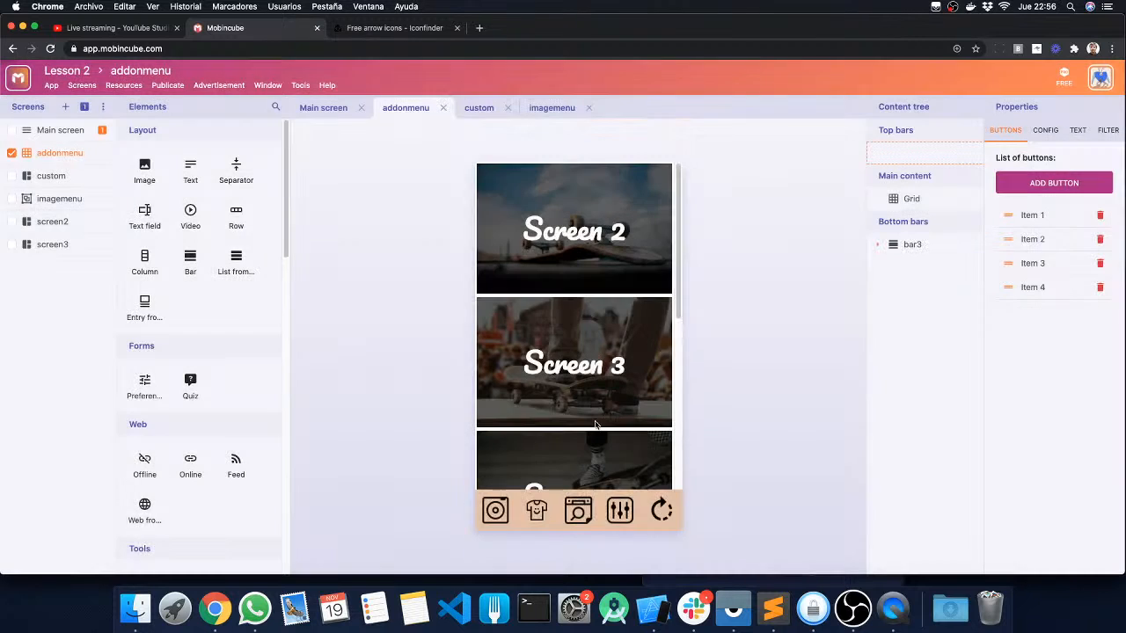
# Give the third column of bar3, with the magnifier icon, a solid background in the saved dark brown.
pyautogui.click(877, 244)
pyautogui.click(893, 267)
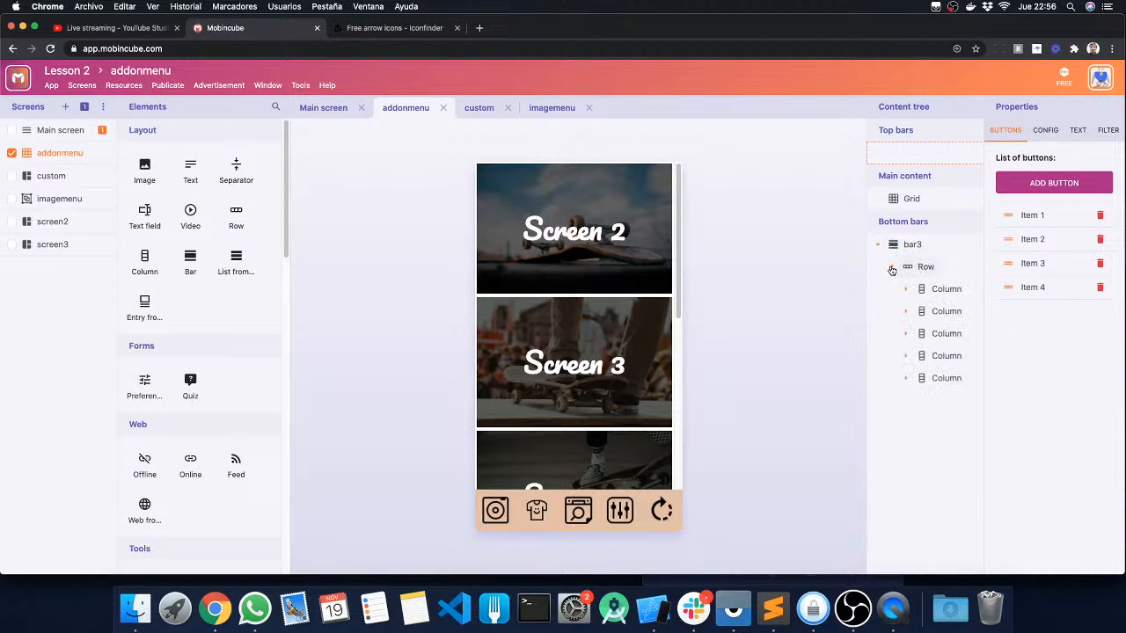
pyautogui.click(949, 340)
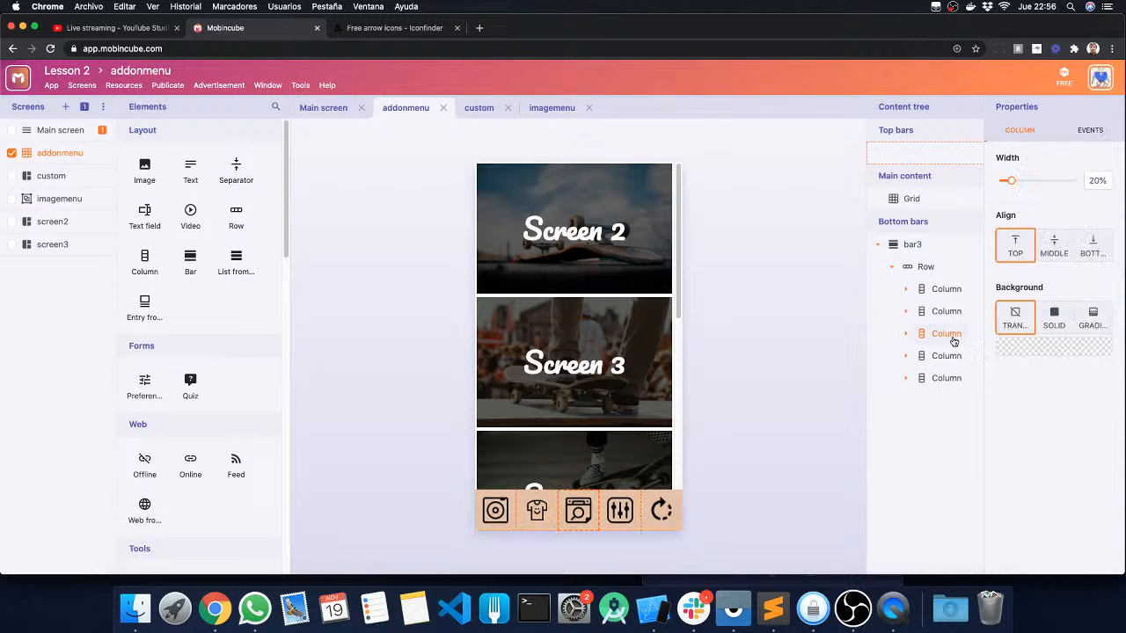
pyautogui.click(1053, 318)
pyautogui.click(1066, 347)
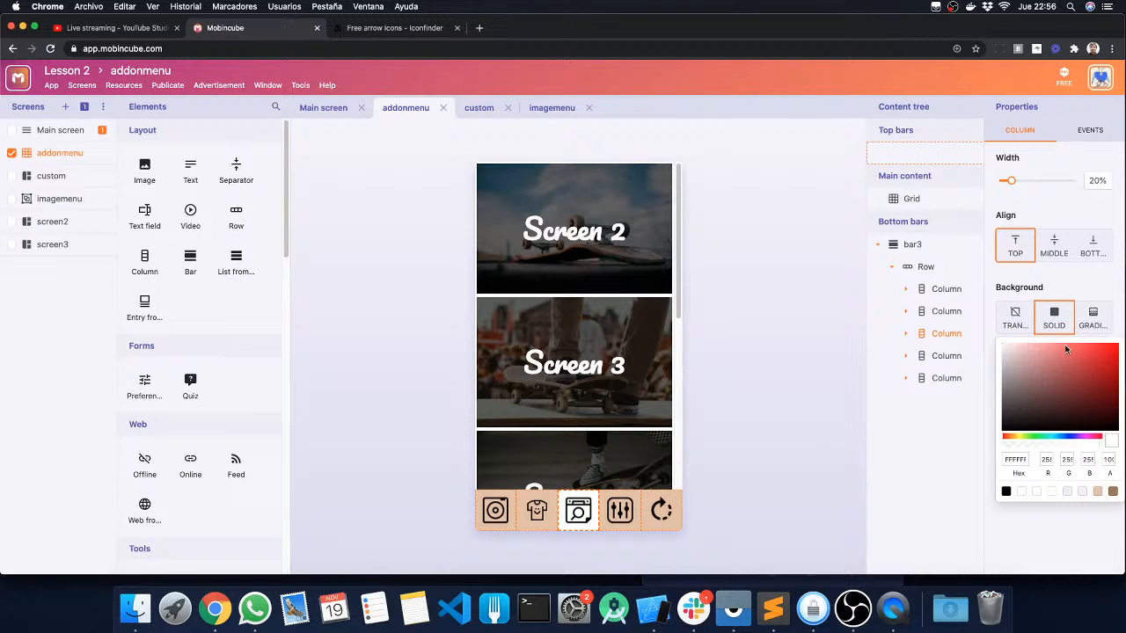
pyautogui.click(1113, 491)
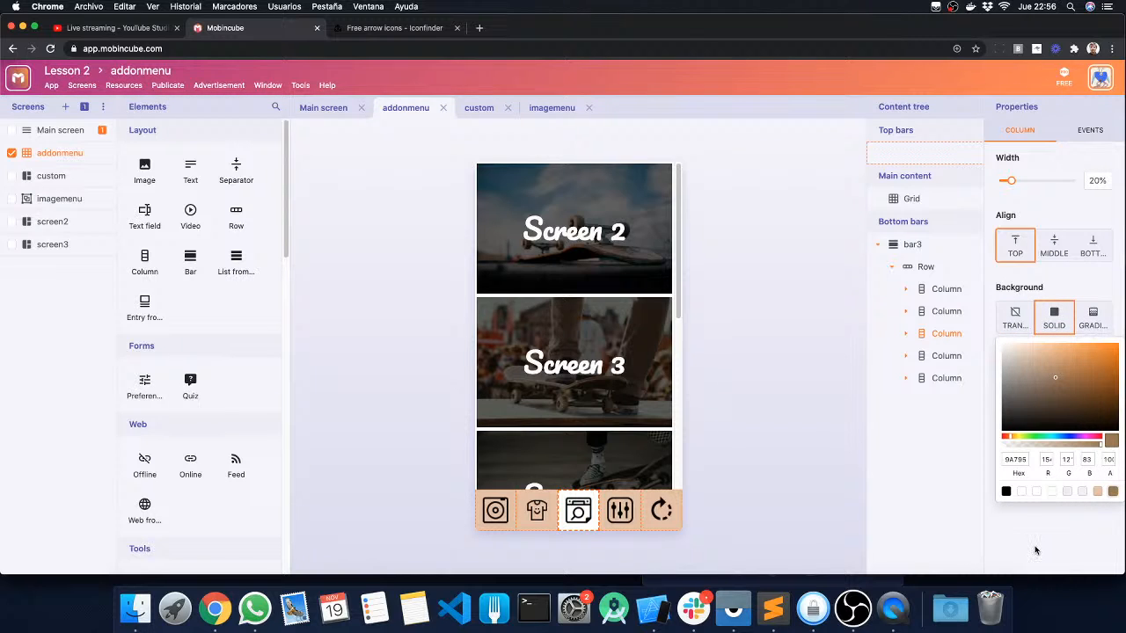
pyautogui.click(1094, 284)
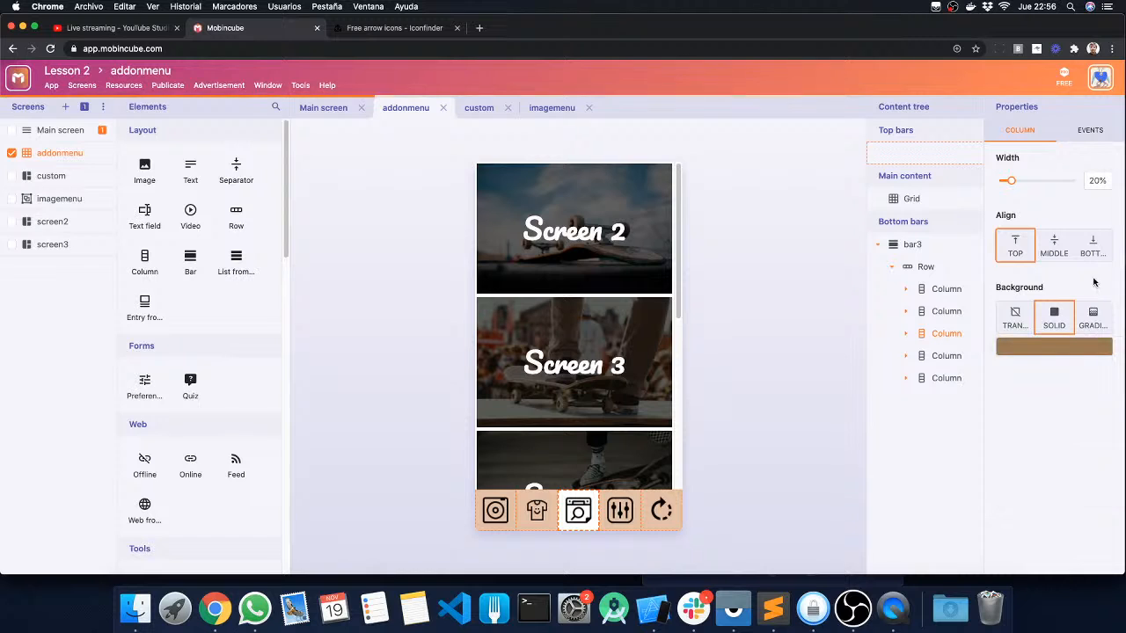
pyautogui.click(729, 381)
pyautogui.click(729, 381)
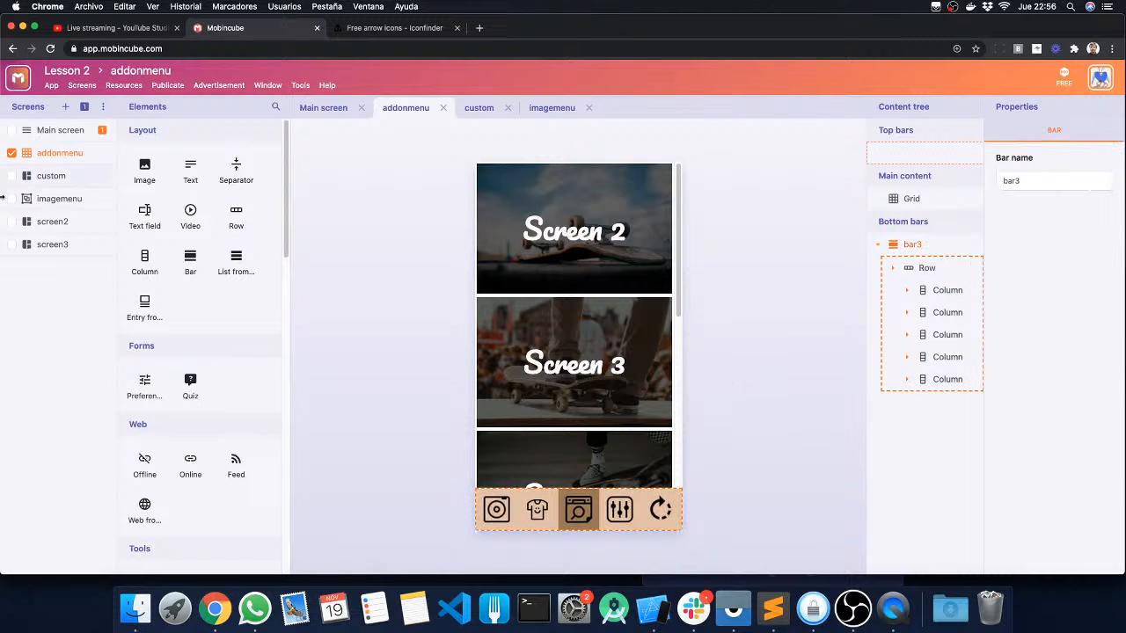
# Add the existing bar4 as the bottom bar of screen2.
pyautogui.click(53, 223)
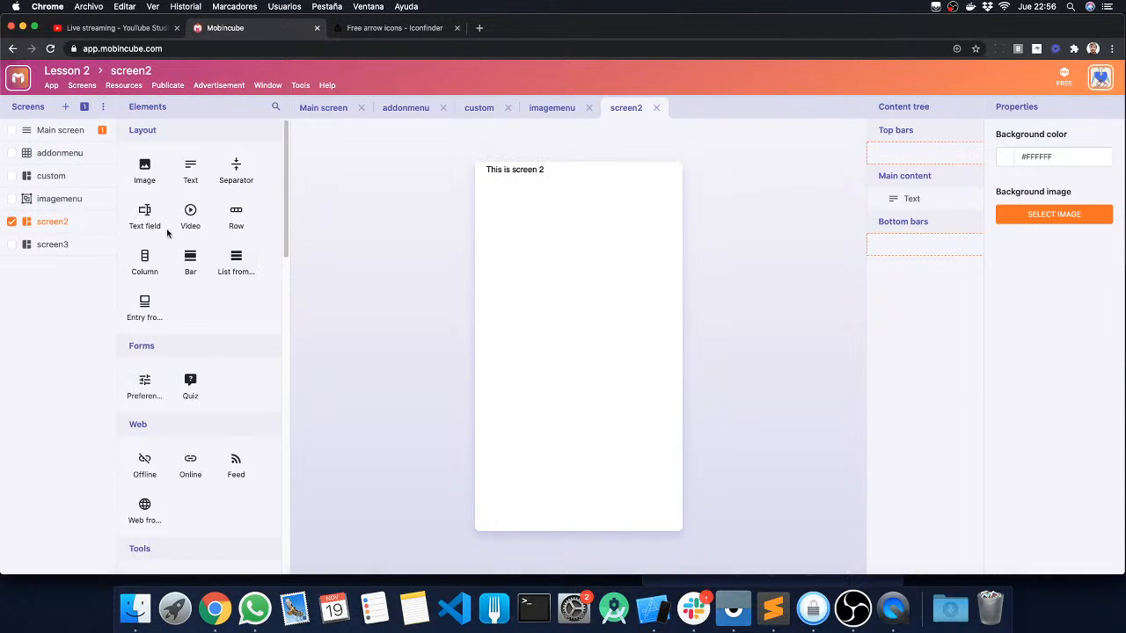
pyautogui.moveTo(188, 258); pyautogui.dragTo(597, 513)
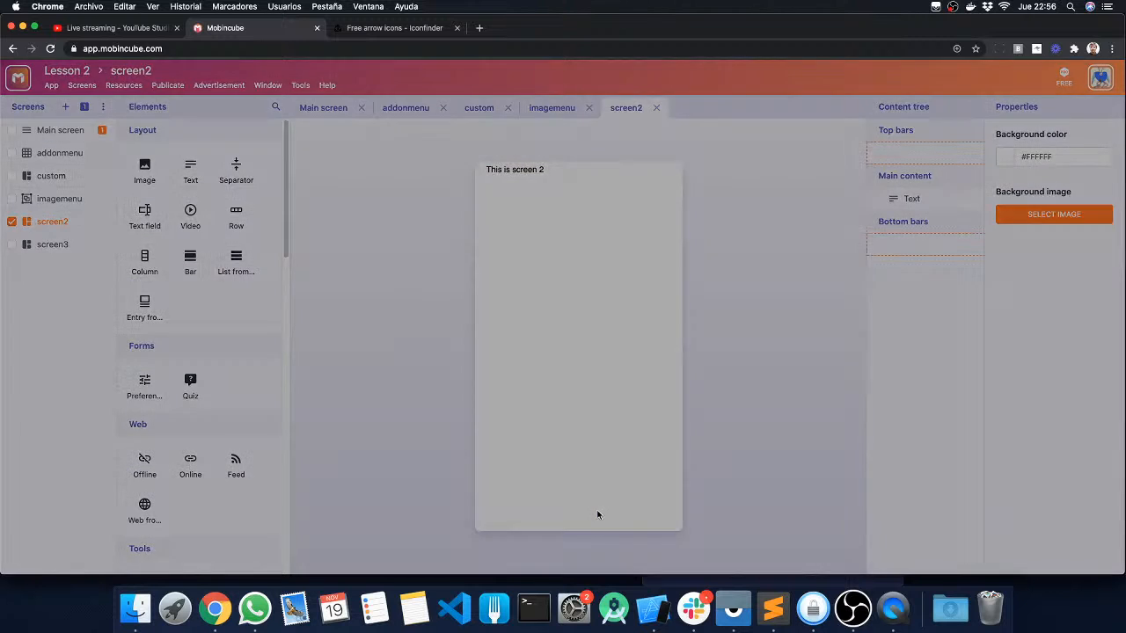
pyautogui.scroll(-5, 607, 353)
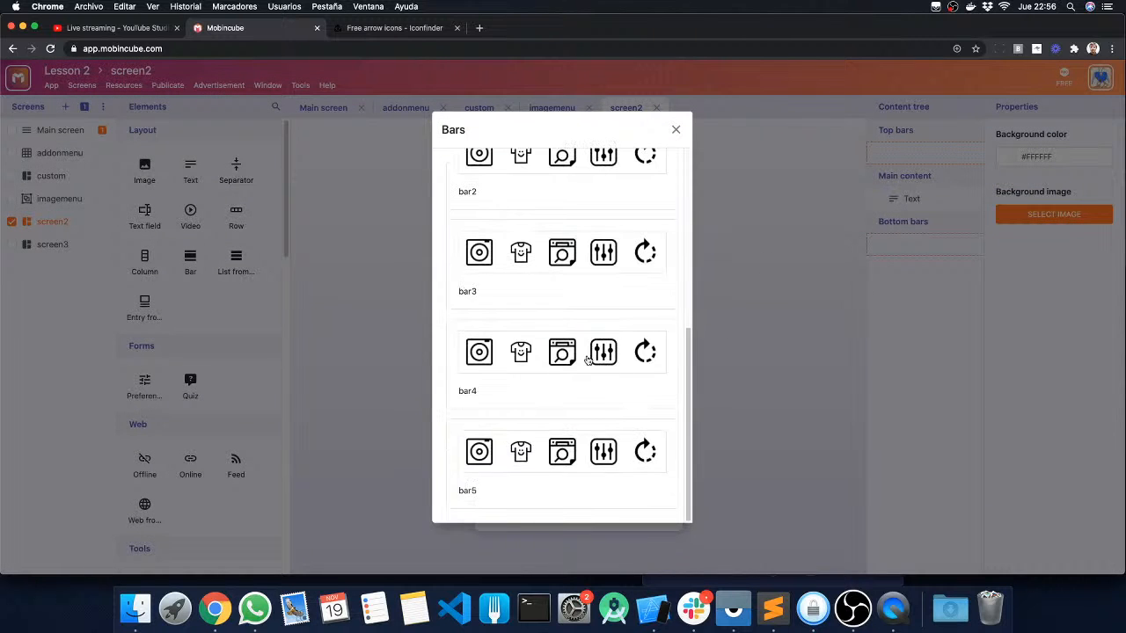
pyautogui.click(552, 365)
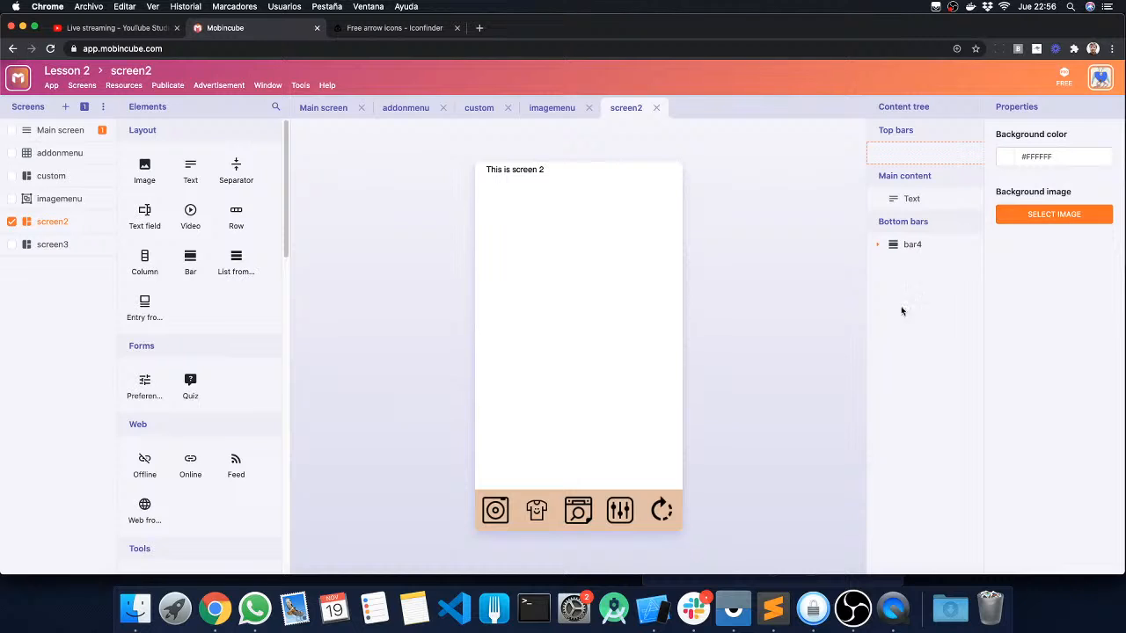
# Give the fourth column of bar4, with the sliders icon, a solid background in the saved dark brown.
pyautogui.click(878, 244)
pyautogui.click(892, 269)
pyautogui.click(942, 356)
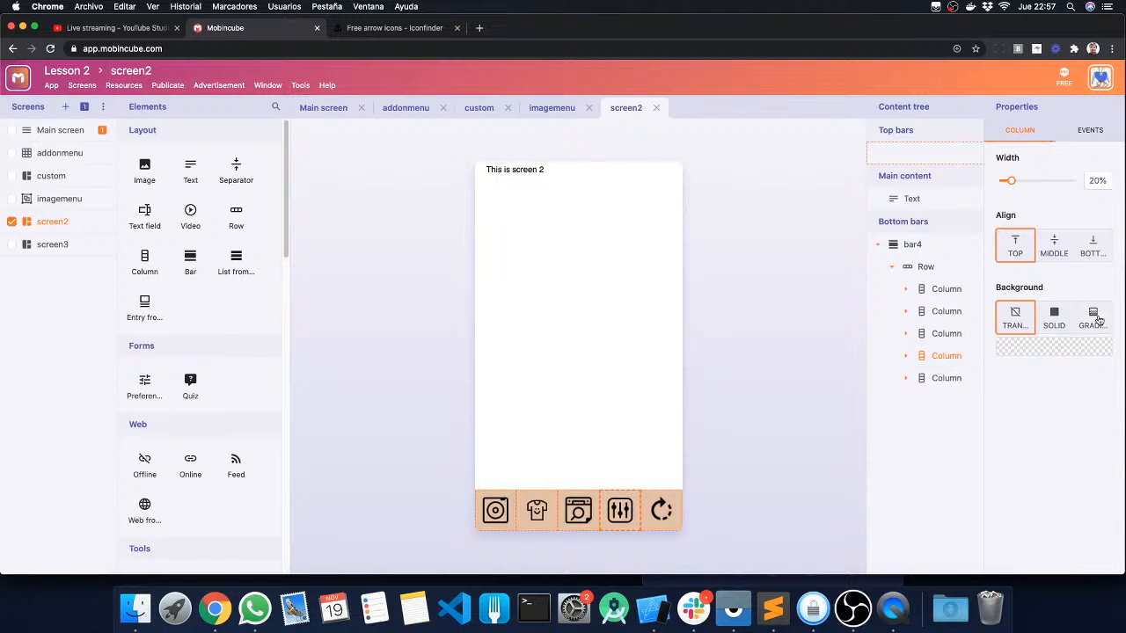
pyautogui.click(1055, 318)
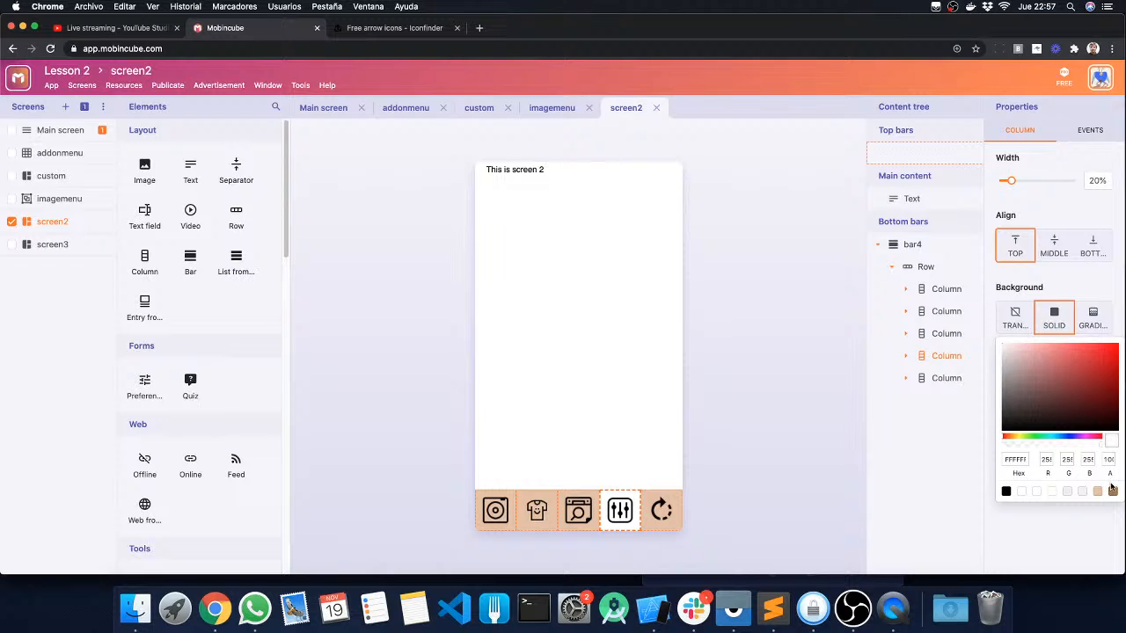
pyautogui.click(1112, 491)
pyautogui.click(786, 320)
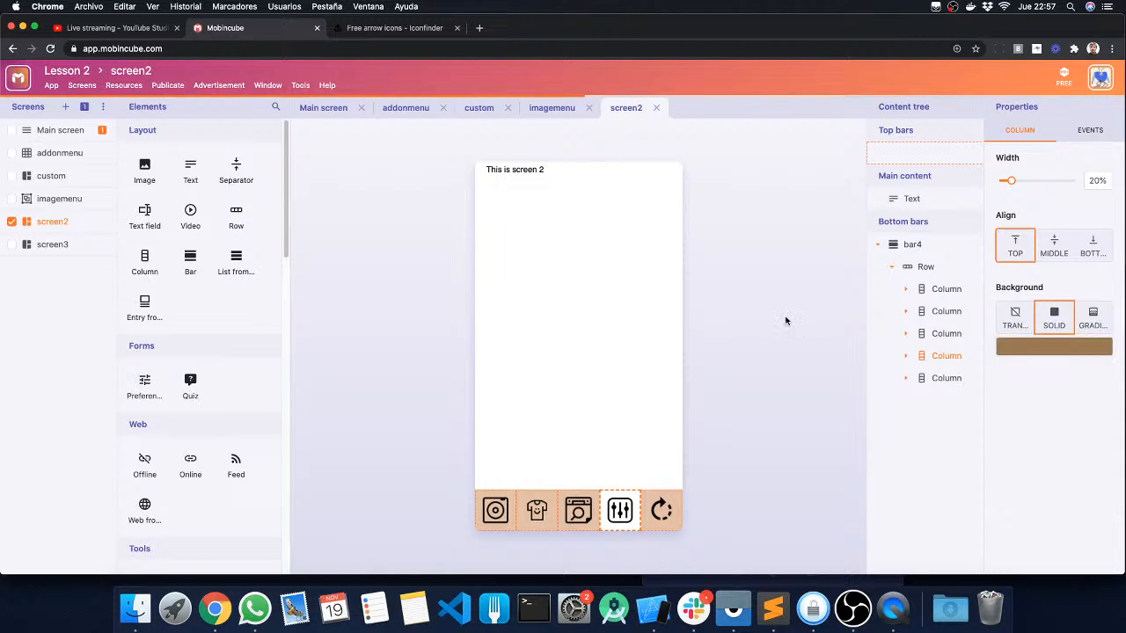
pyautogui.click(786, 320)
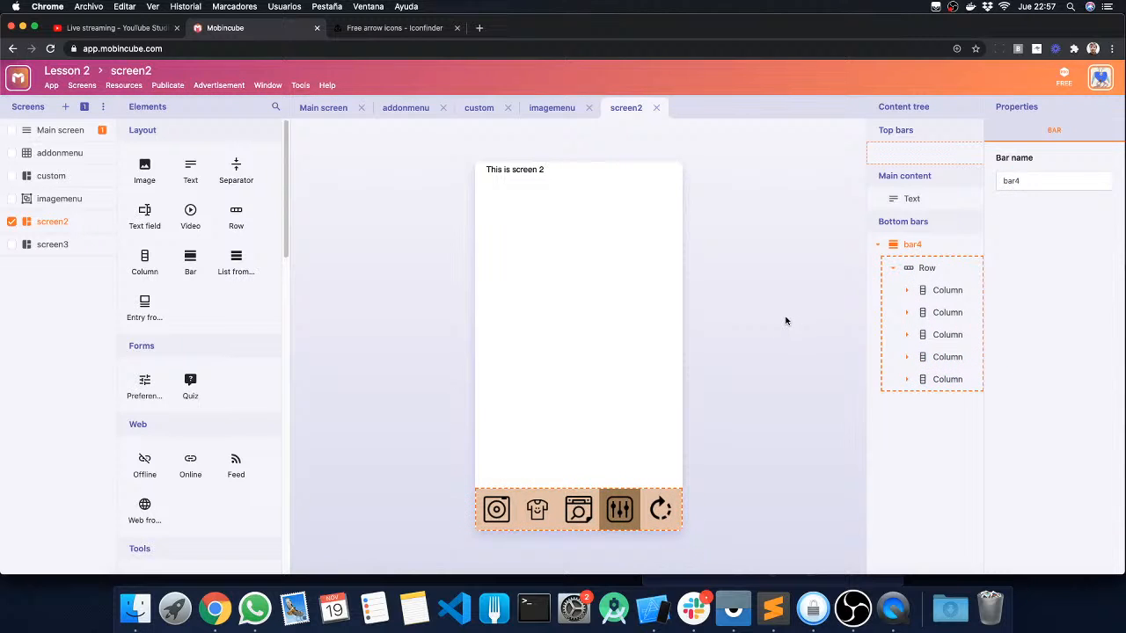
pyautogui.click(787, 320)
# Add the existing bar5 as the bottom bar of screen3.
pyautogui.click(62, 244)
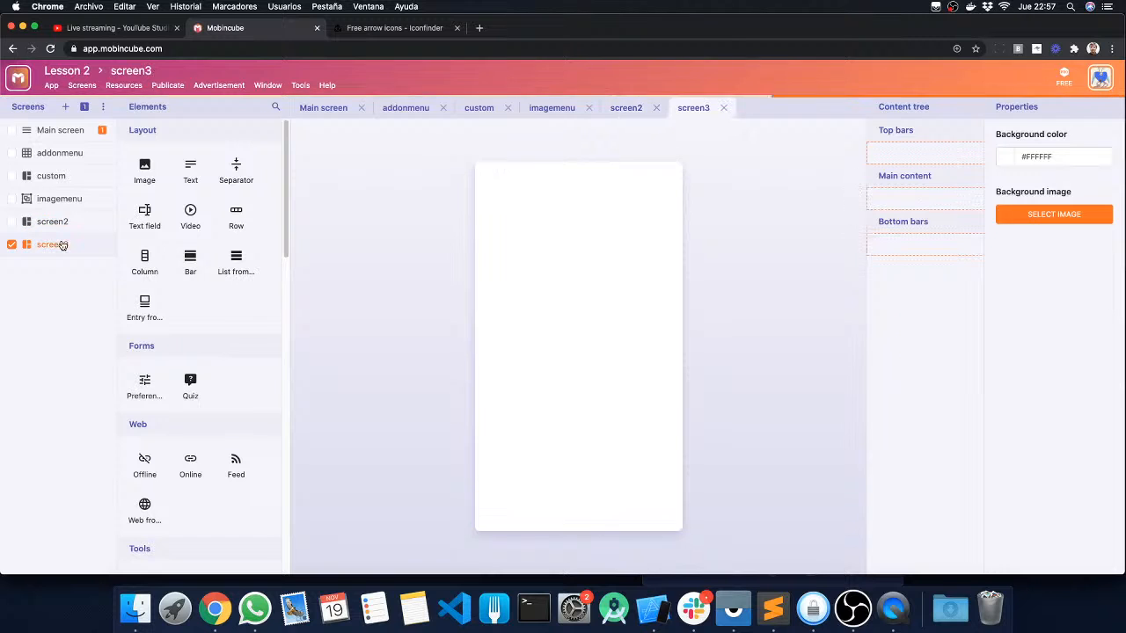
pyautogui.moveTo(203, 260); pyautogui.dragTo(607, 517)
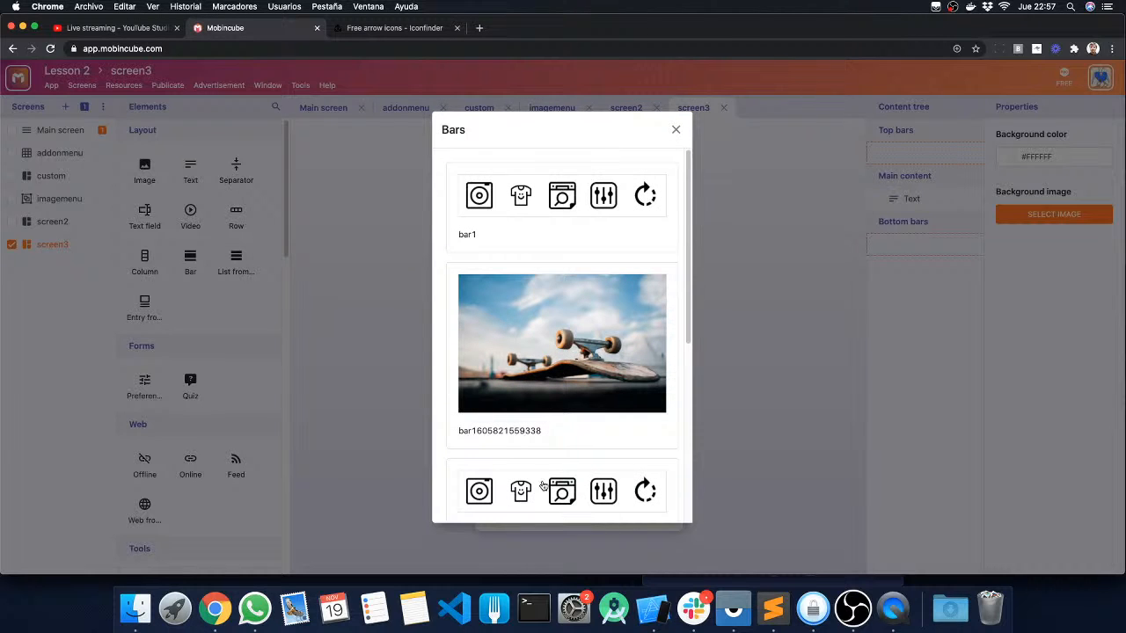
pyautogui.scroll(-5, 541, 417)
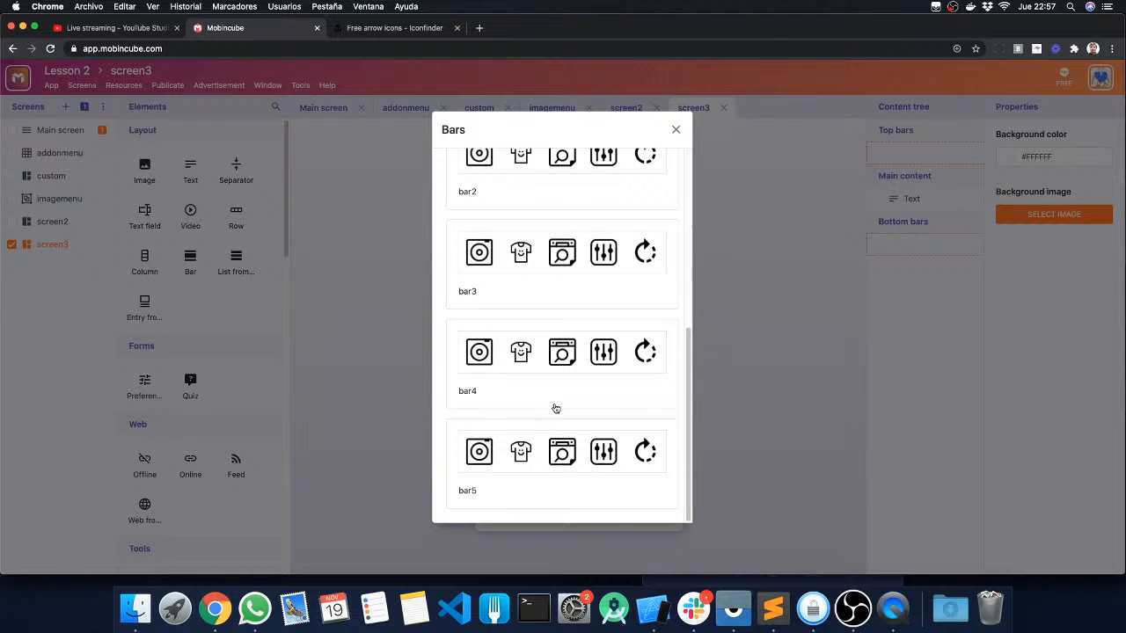
pyautogui.click(589, 485)
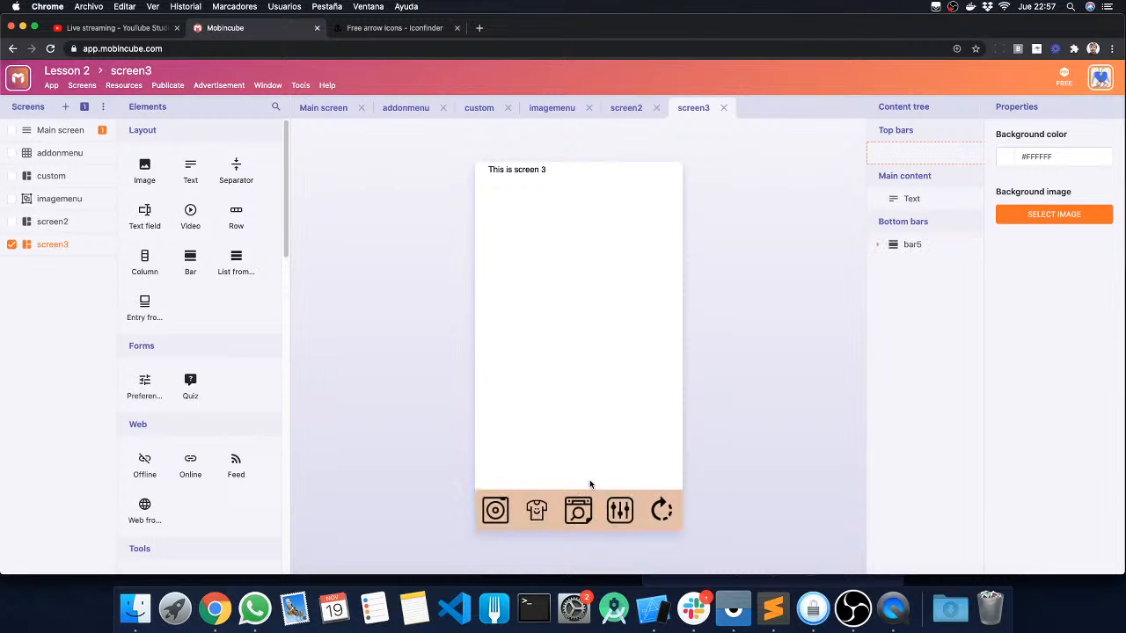
# Give the fifth column of bar5, with the circular arrow icon, a solid background in the saved dark brown.
pyautogui.click(876, 244)
pyautogui.click(892, 268)
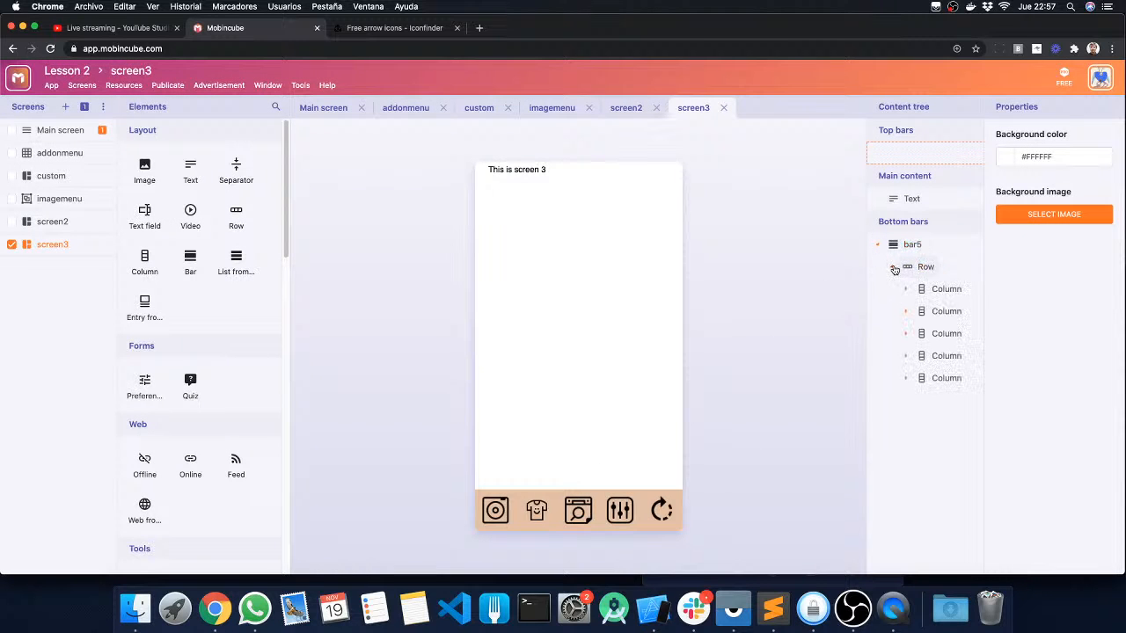
pyautogui.click(907, 378)
pyautogui.click(948, 379)
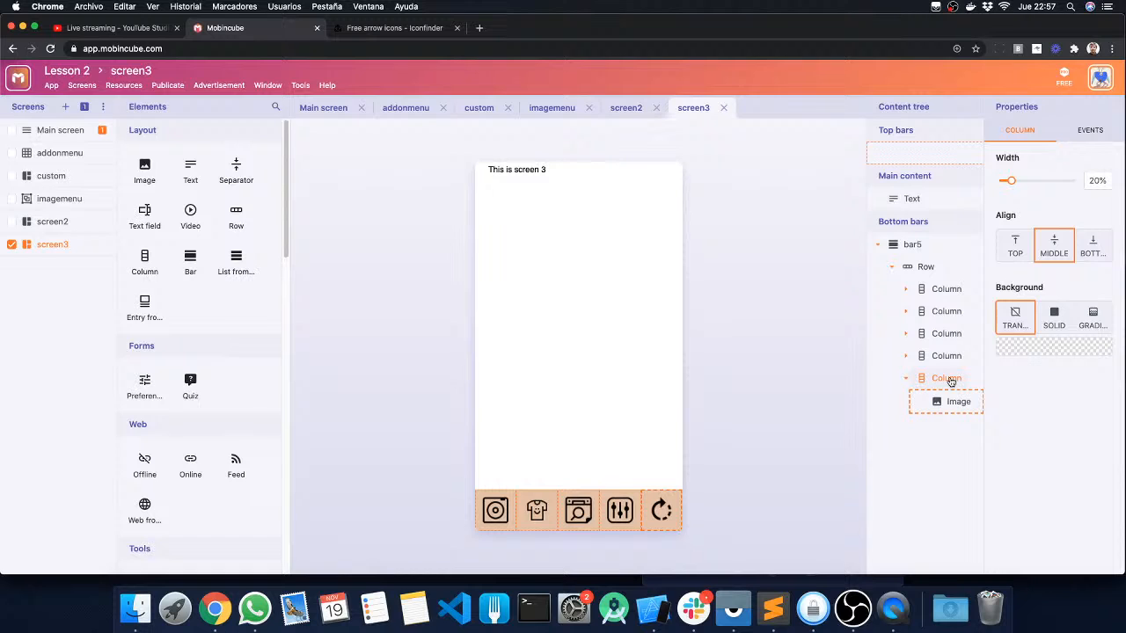
pyautogui.click(1051, 318)
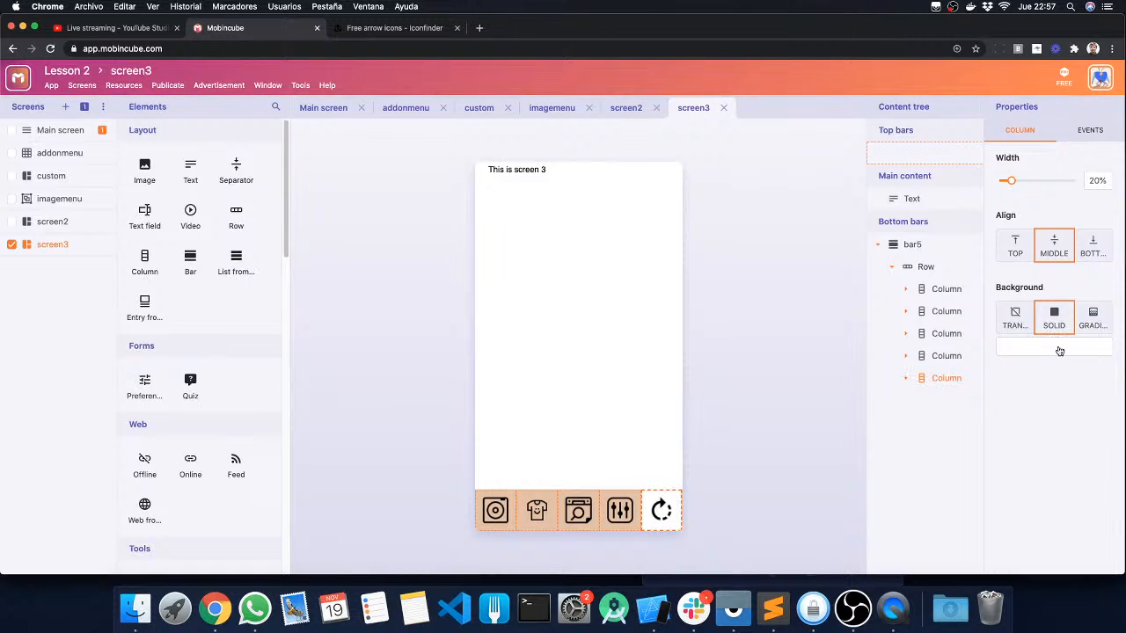
pyautogui.click(1059, 351)
pyautogui.click(1112, 493)
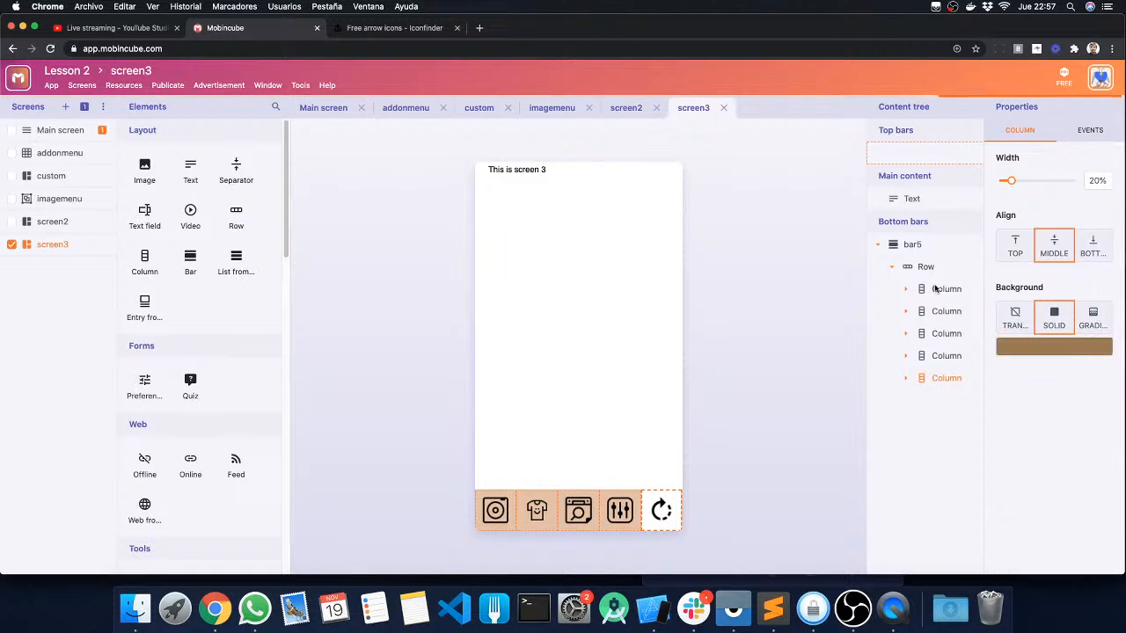
pyautogui.click(805, 355)
pyautogui.click(806, 354)
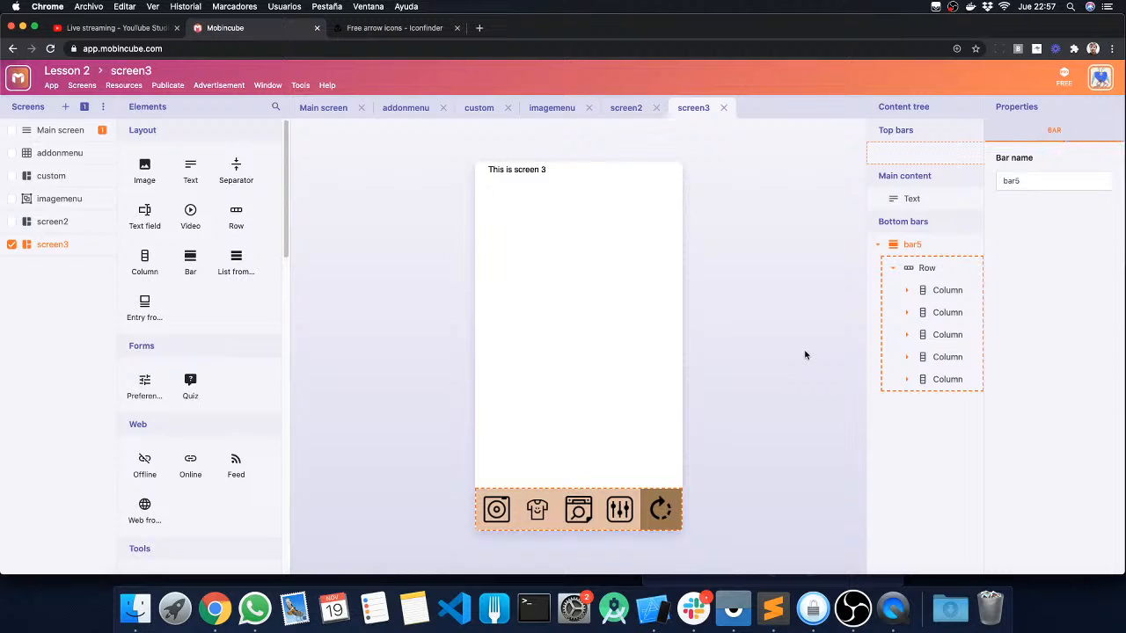
pyautogui.click(805, 355)
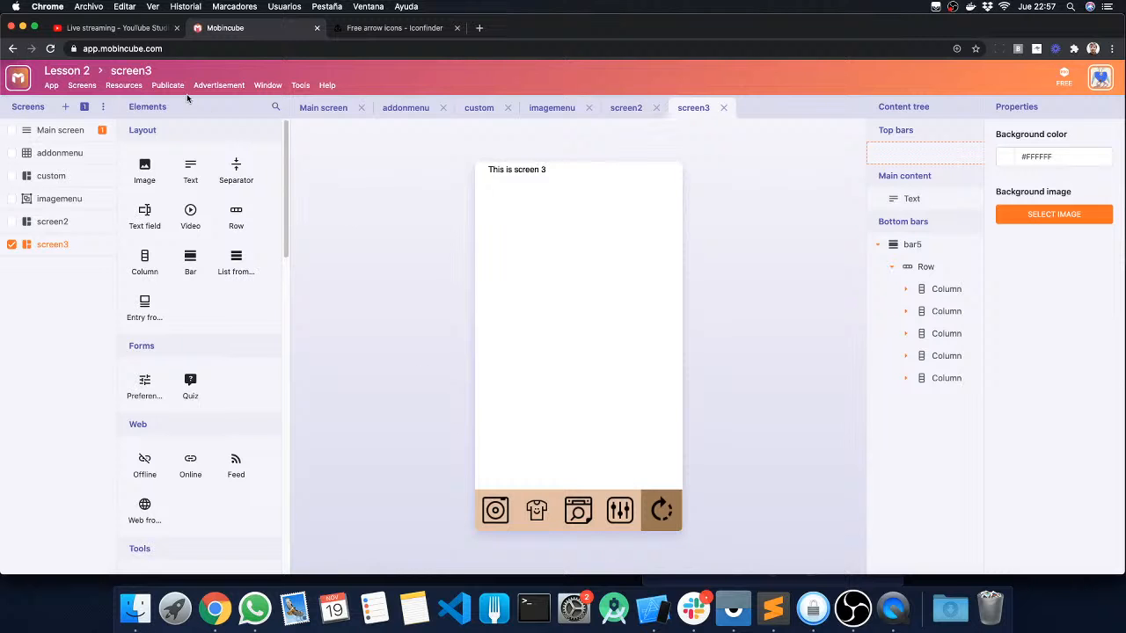
# Request an Android demo of the app and close the publishing dialog.
pyautogui.click(151, 85)
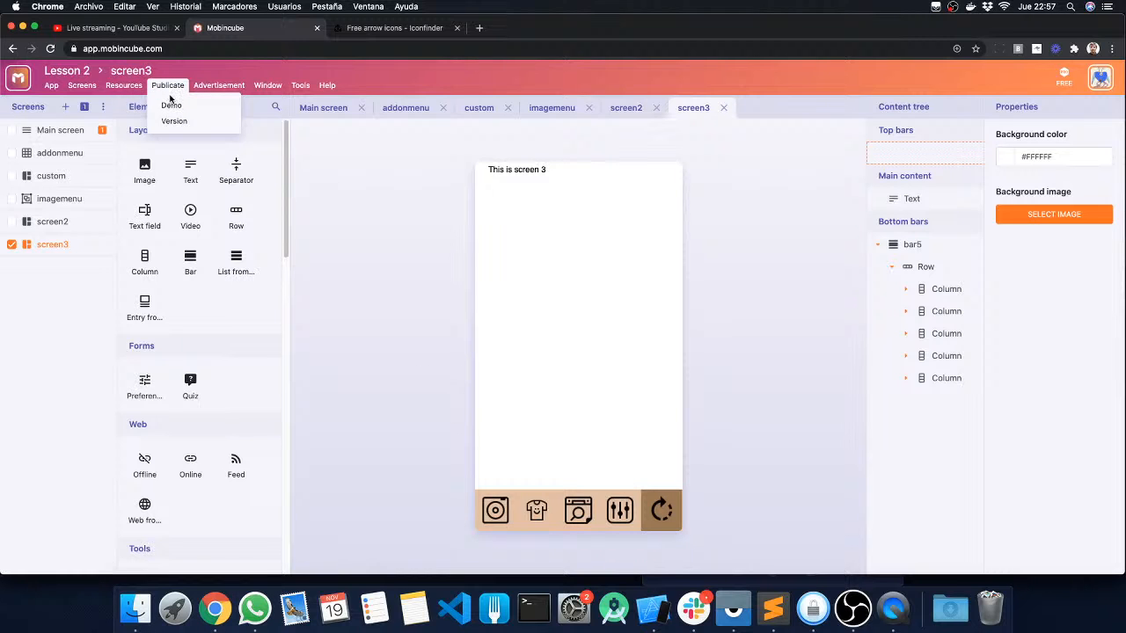
pyautogui.click(173, 105)
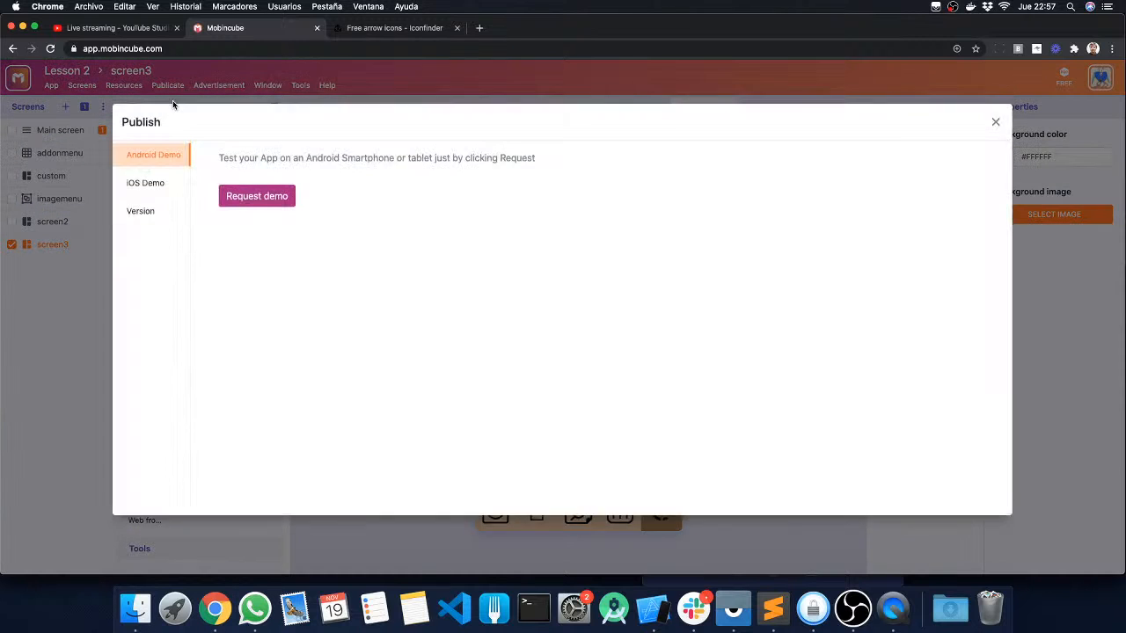
pyautogui.click(238, 202)
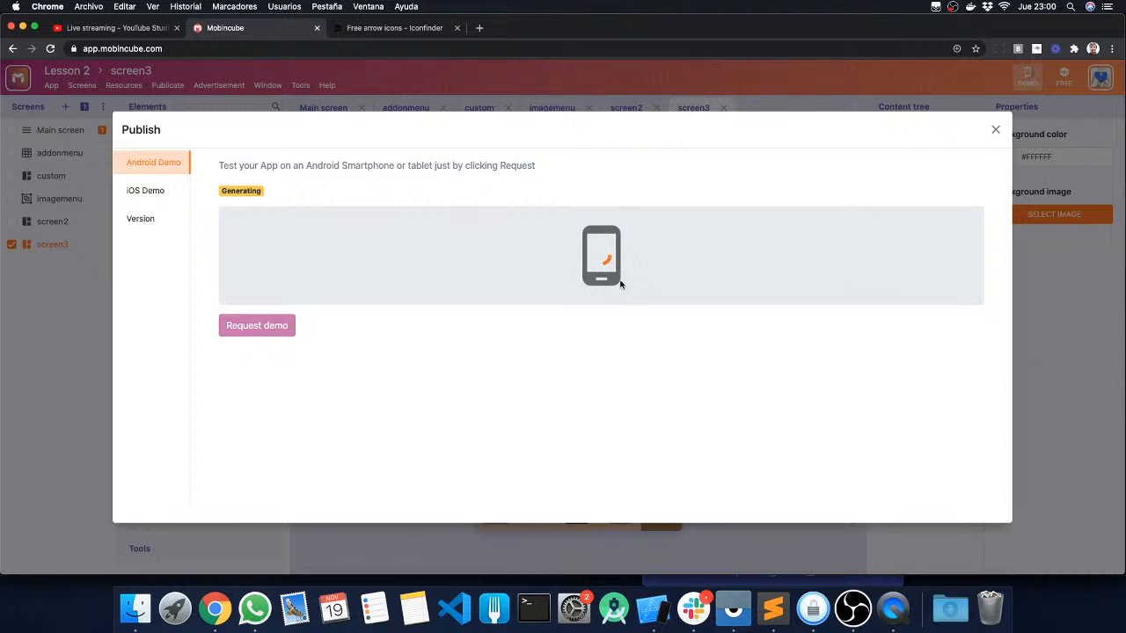
pyautogui.click(995, 130)
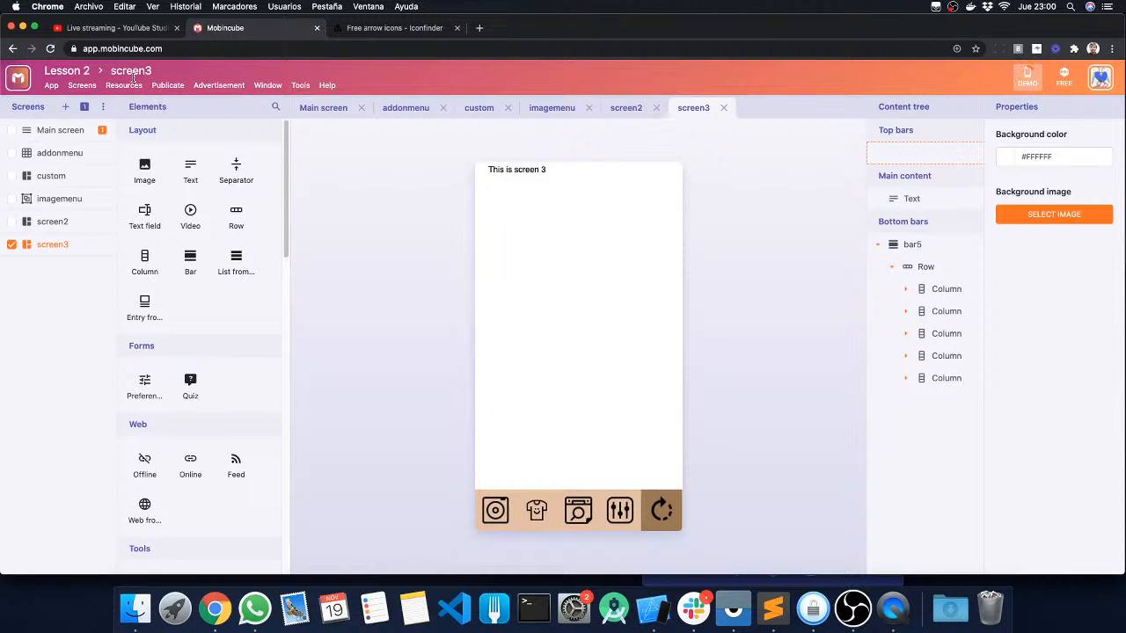
# Check the generation status of the requested Android demo.
pyautogui.click(160, 89)
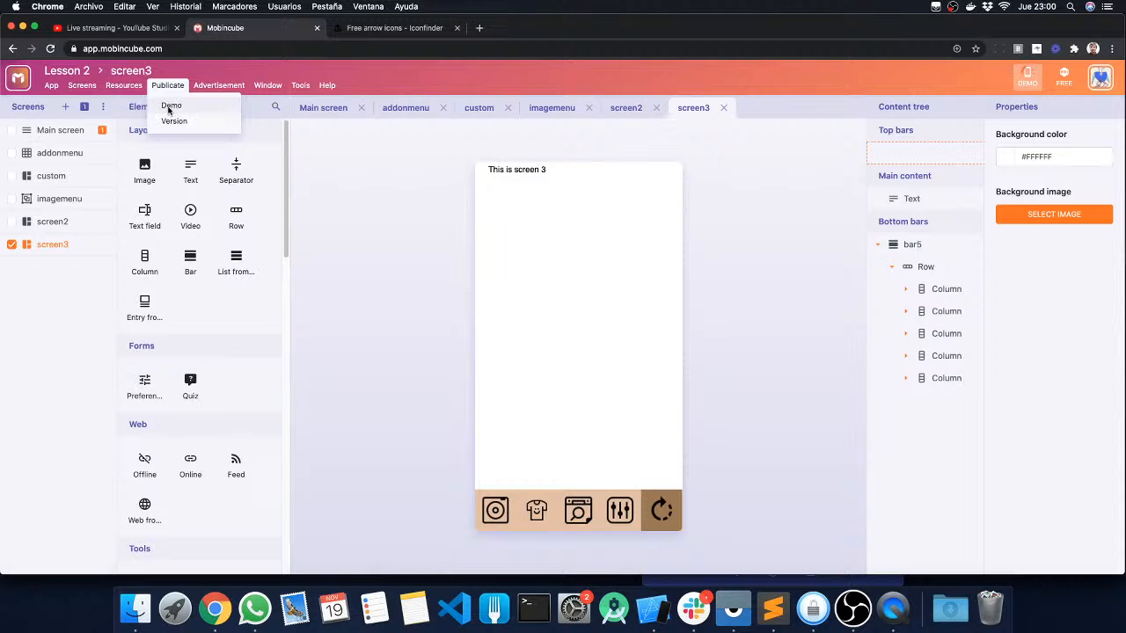
pyautogui.click(171, 107)
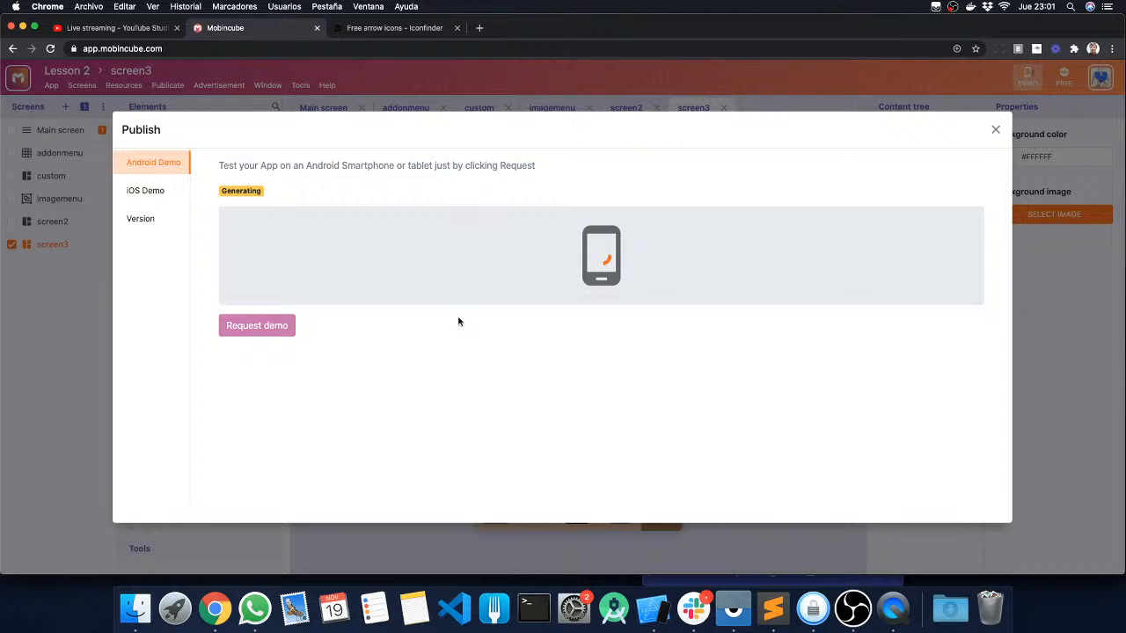
pyautogui.click(994, 129)
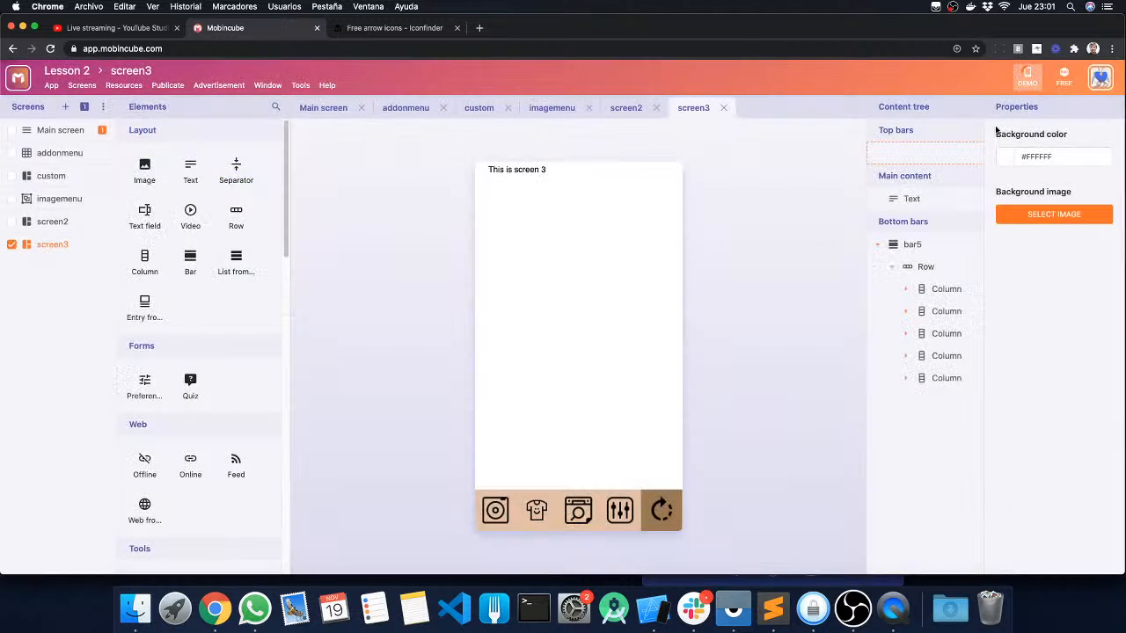
pyautogui.click(1026, 79)
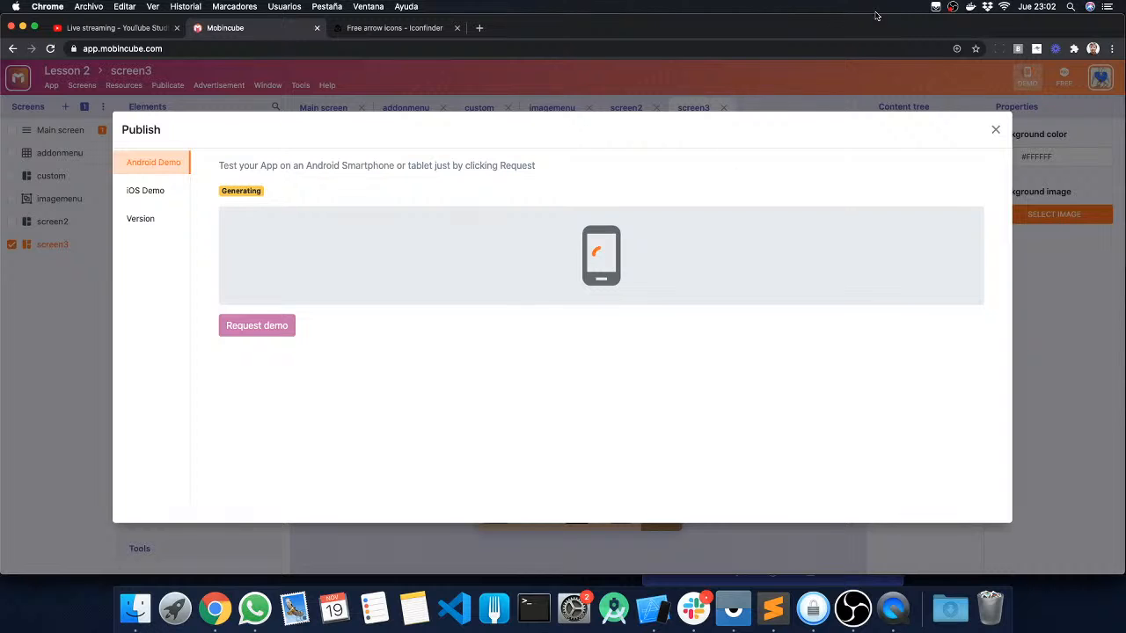
pyautogui.click(996, 131)
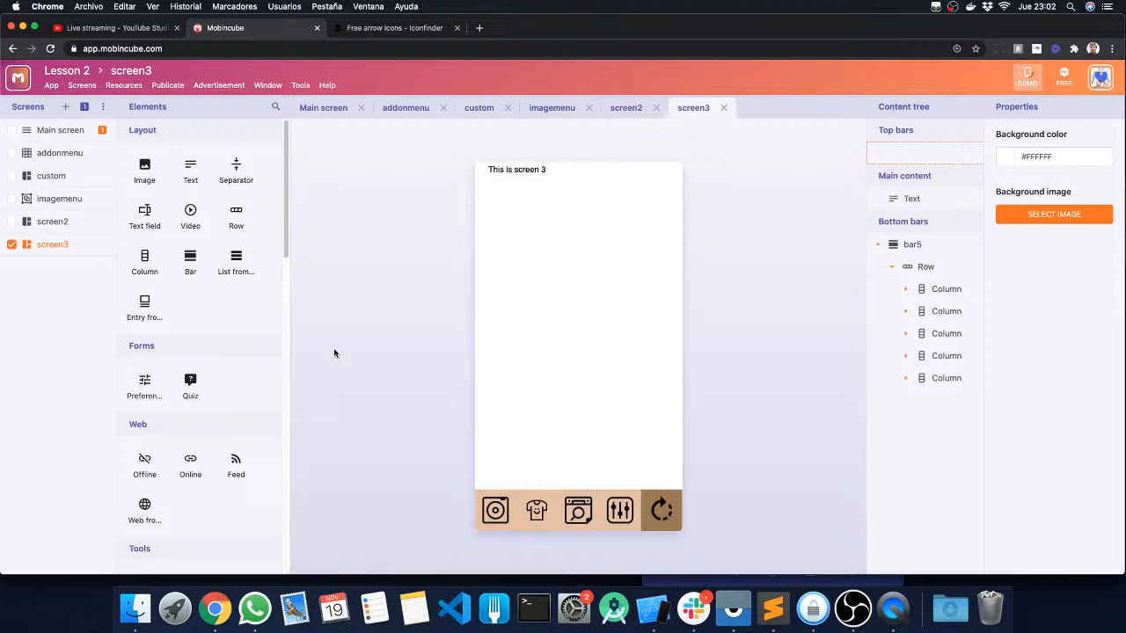
# Add a timer to screen2 that opens screen3 after 2 seconds.
pyautogui.click(59, 222)
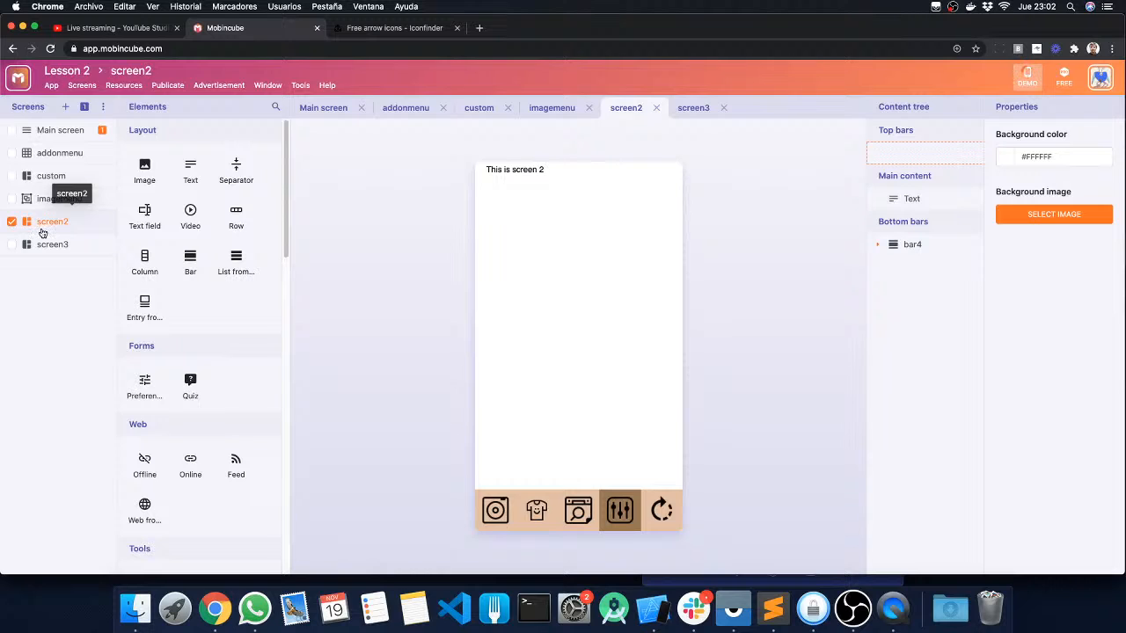
pyautogui.click(82, 85)
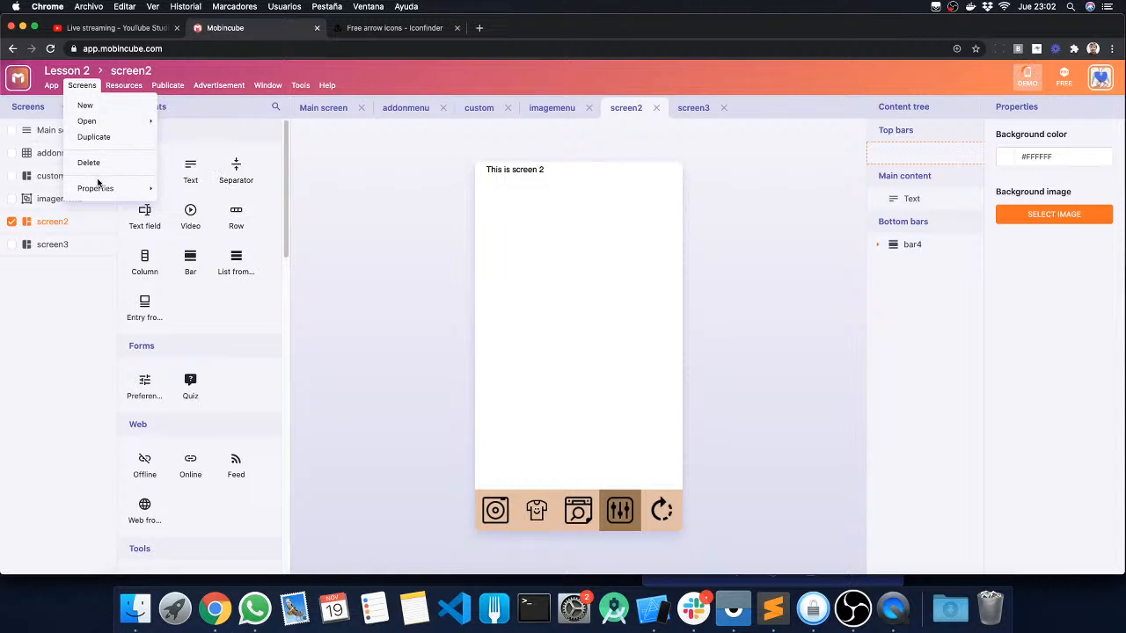
pyautogui.moveTo(87, 182)
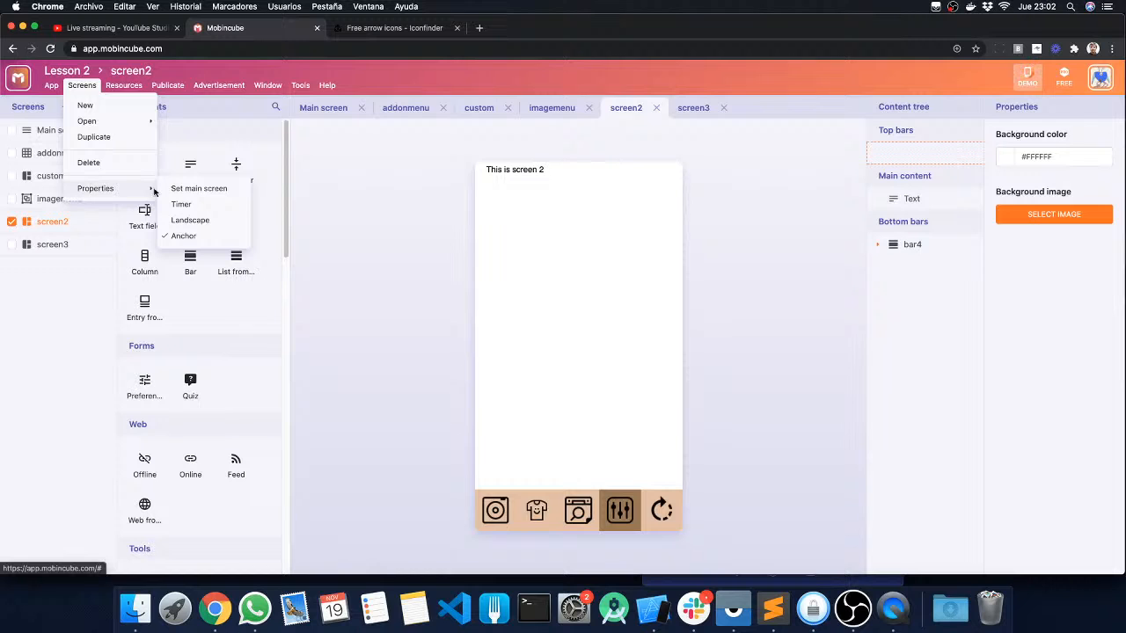
pyautogui.click(201, 204)
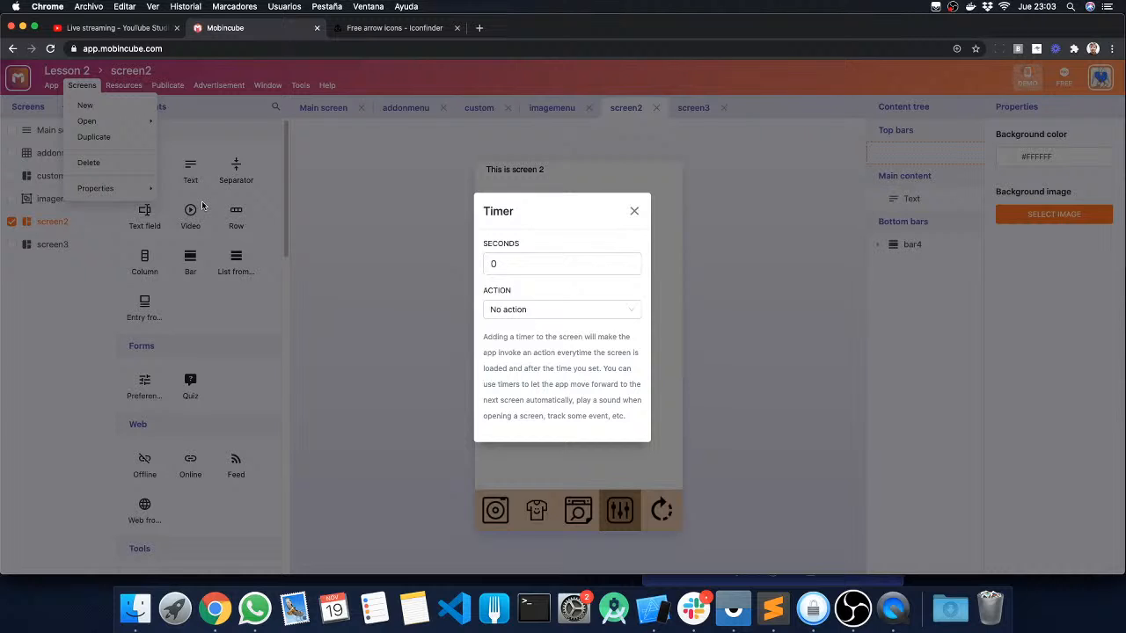
pyautogui.click(515, 262)
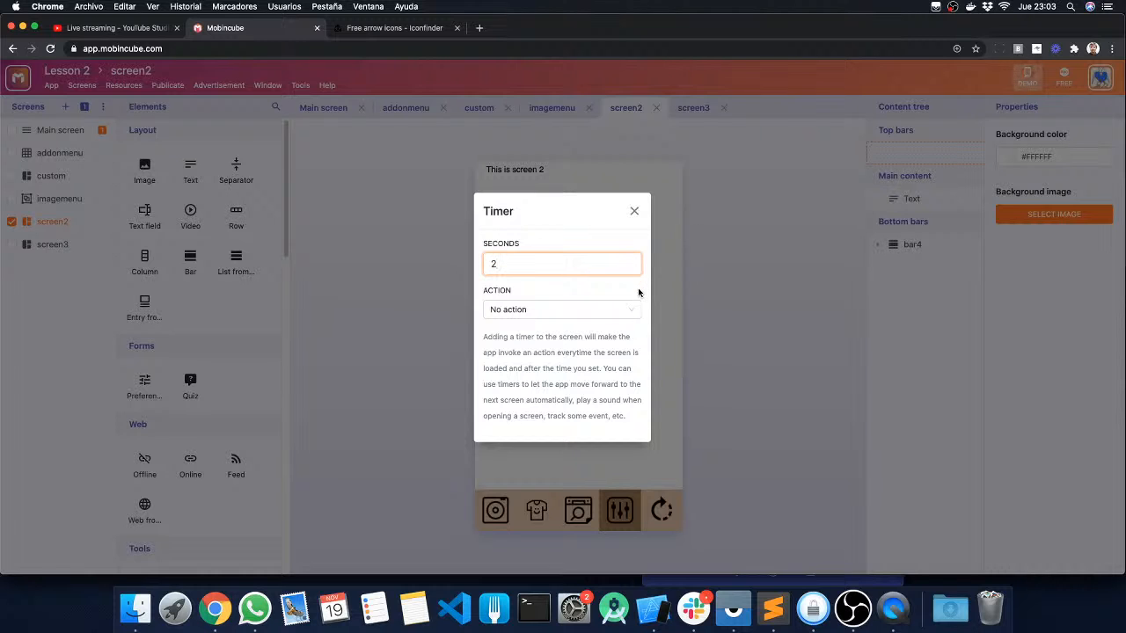
pyautogui.click(609, 309)
pyautogui.scroll(-1, 536, 383)
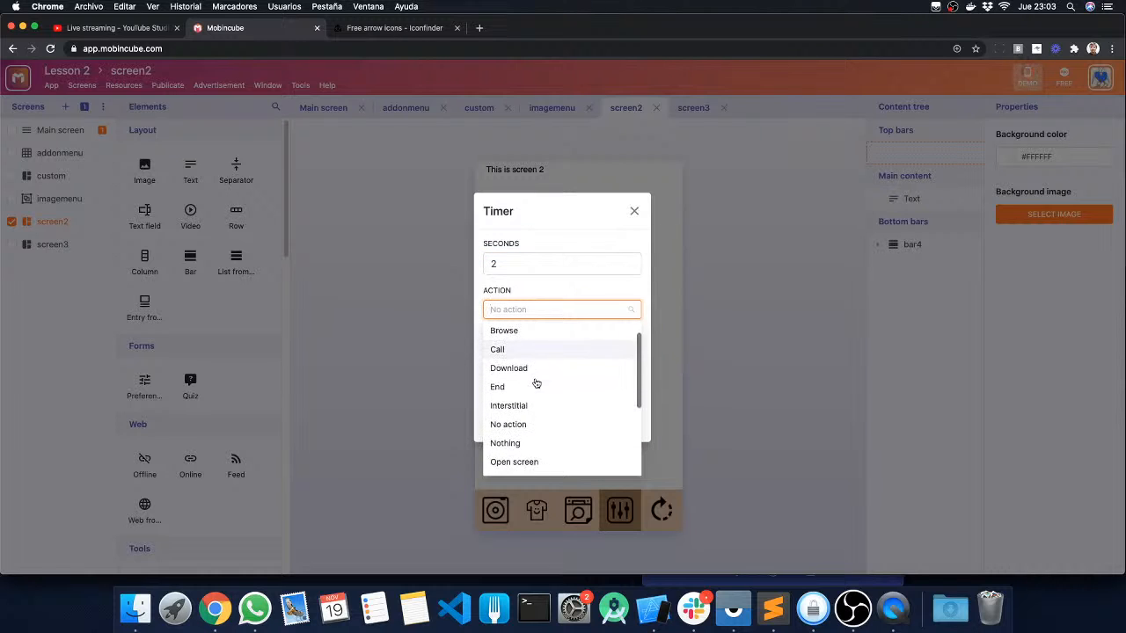
pyautogui.click(522, 461)
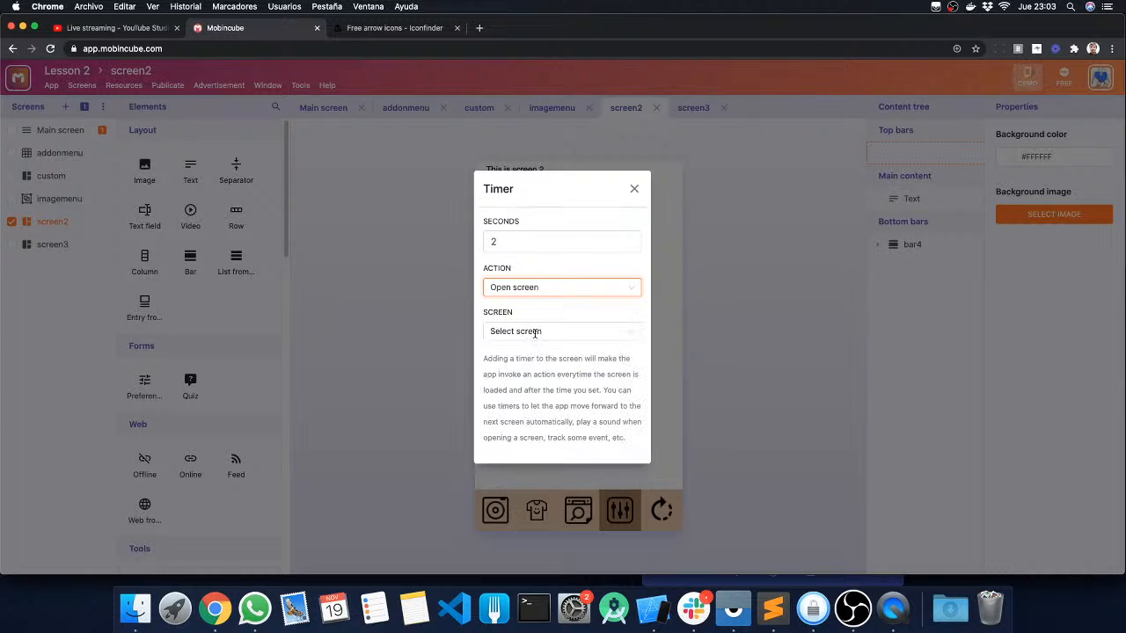
pyautogui.click(535, 333)
pyautogui.click(515, 467)
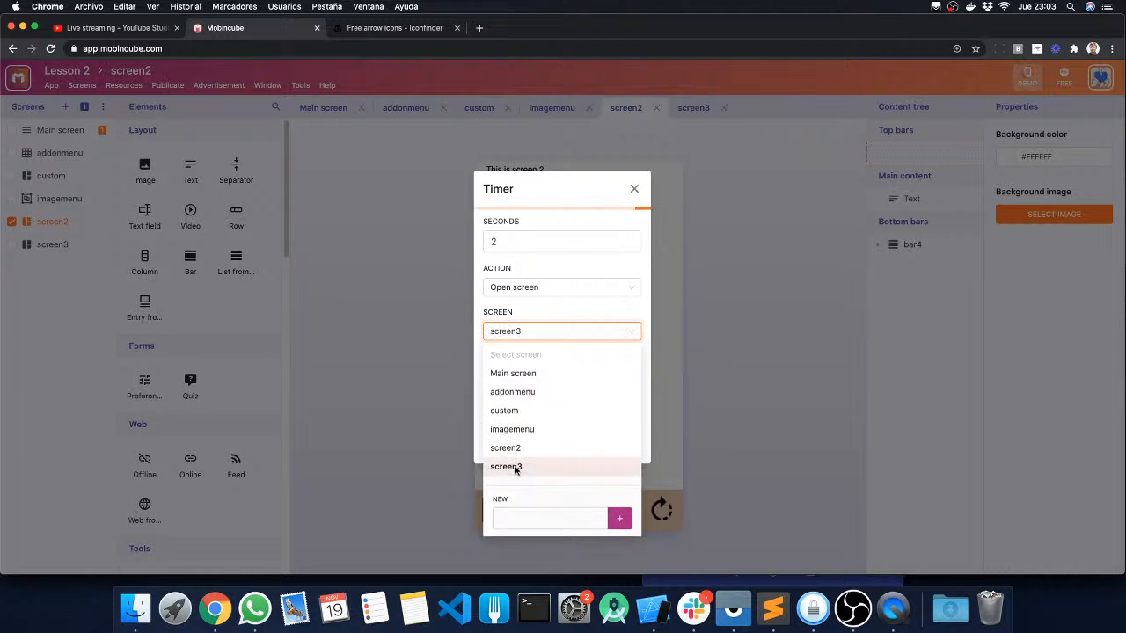
pyautogui.click(634, 191)
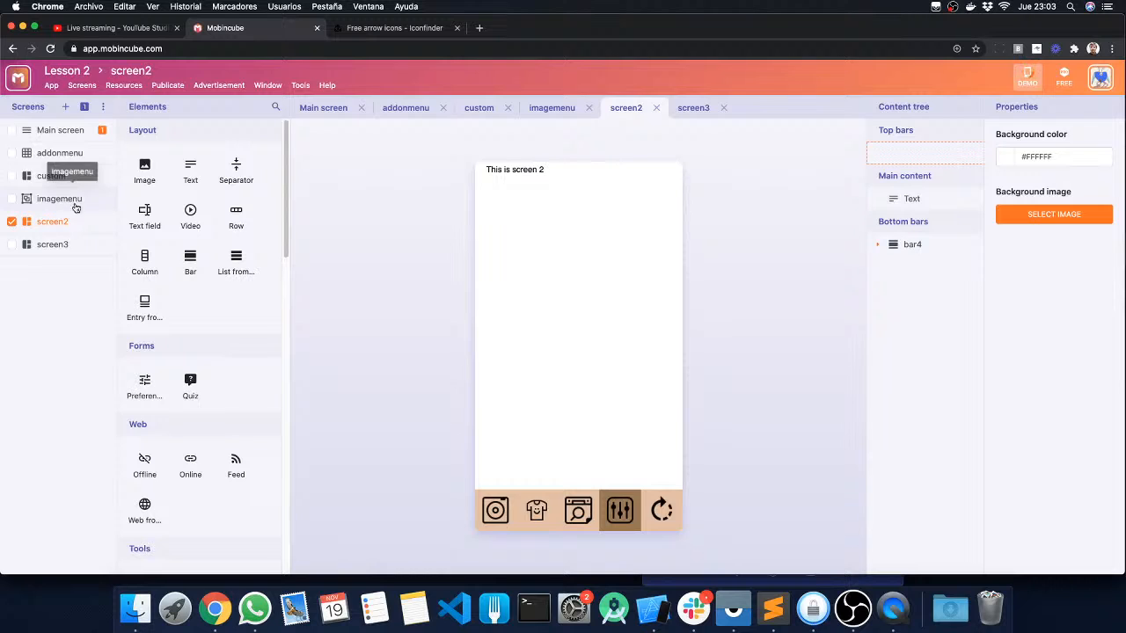
# Create a new screen and place a Loader element on it.
pyautogui.click(65, 107)
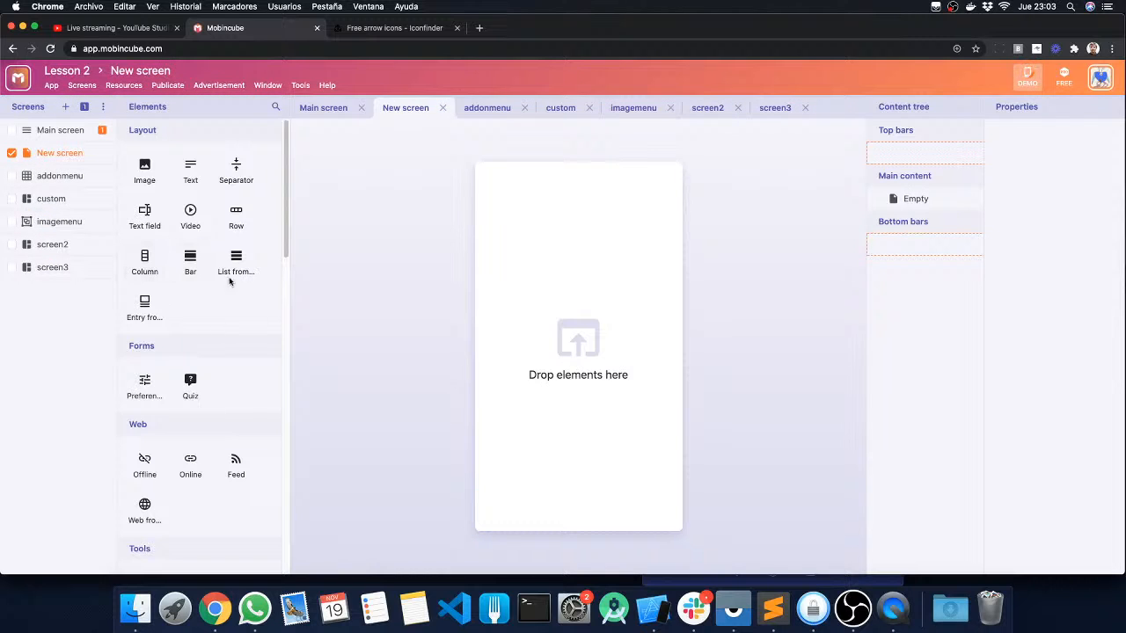
pyautogui.scroll(-2, 198, 275)
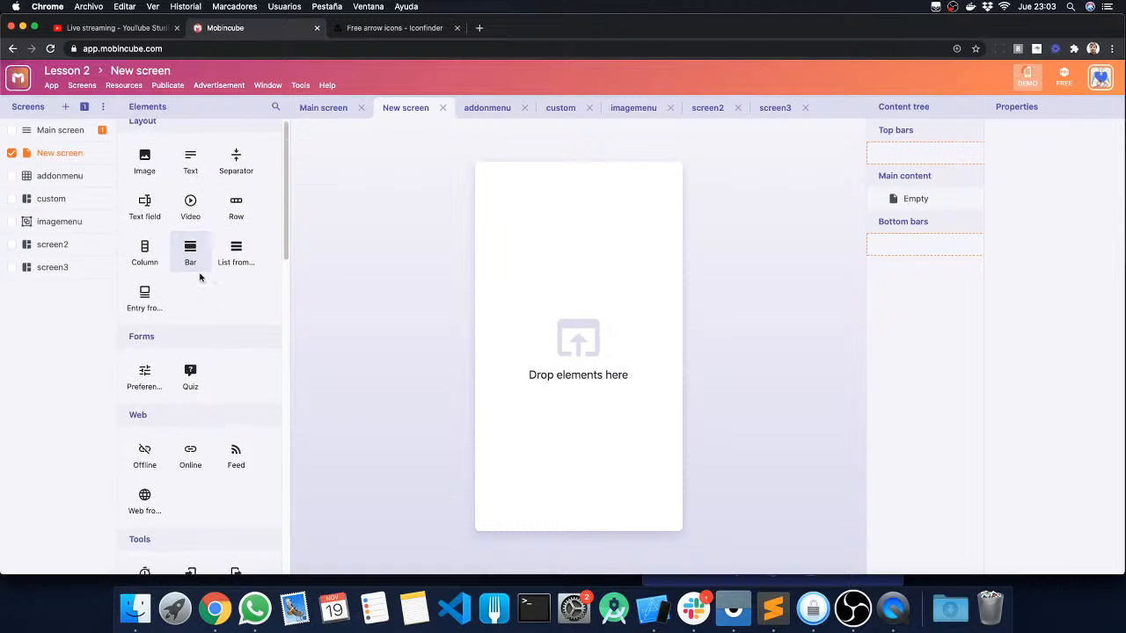
pyautogui.scroll(-3, 199, 277)
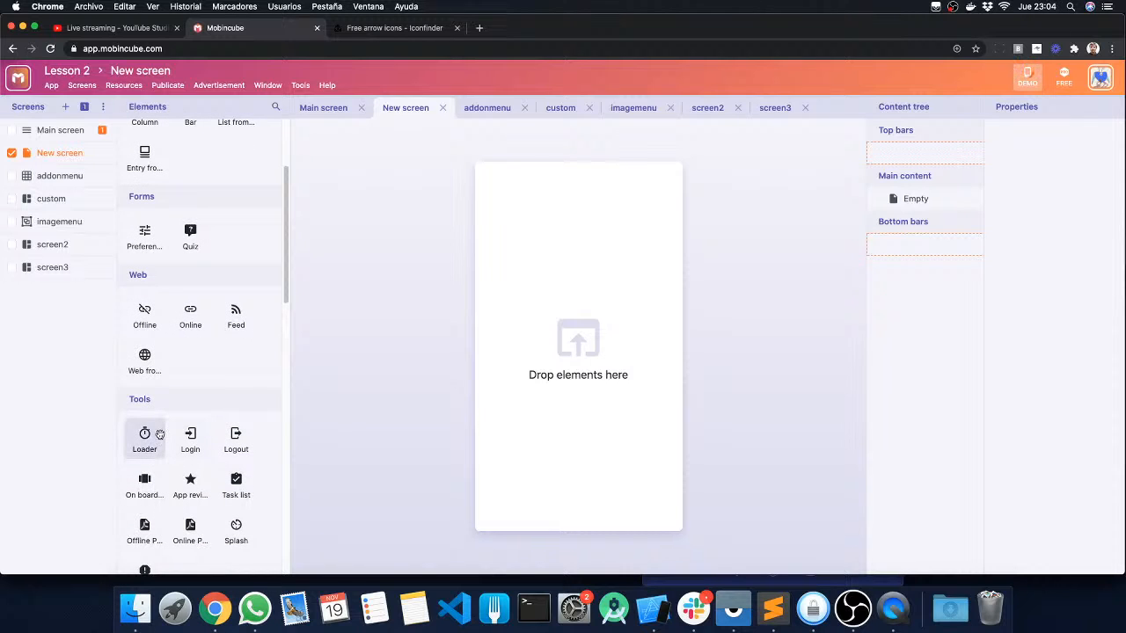
pyautogui.moveTo(144, 435); pyautogui.dragTo(583, 327)
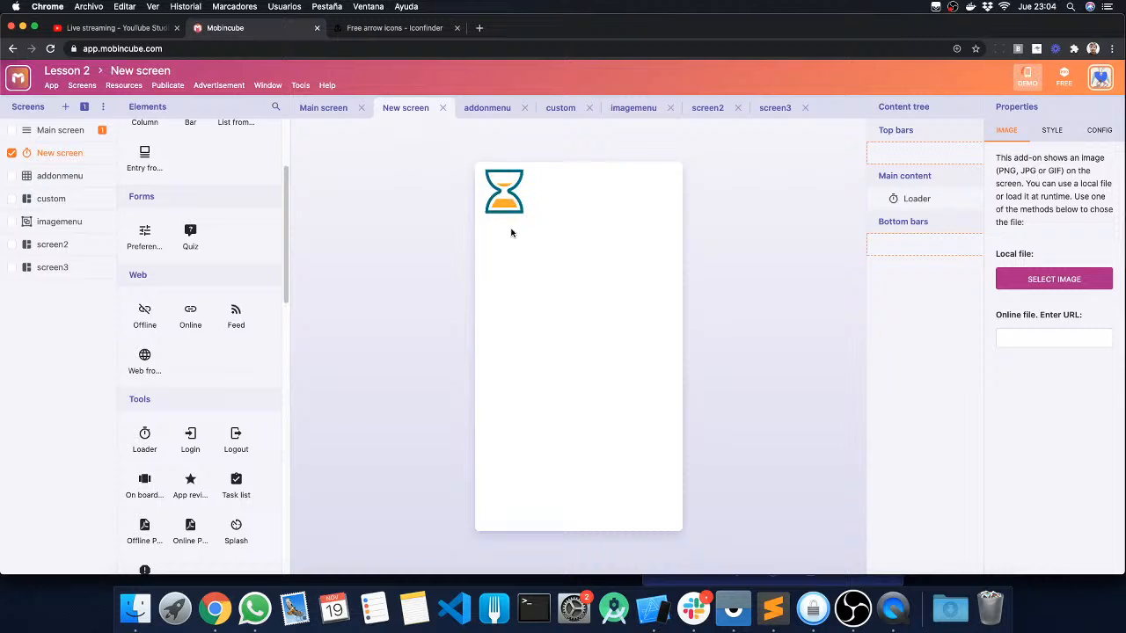
# Close and reopen the new loader screen, and set the loader's image size to 23.
pyautogui.click(442, 107)
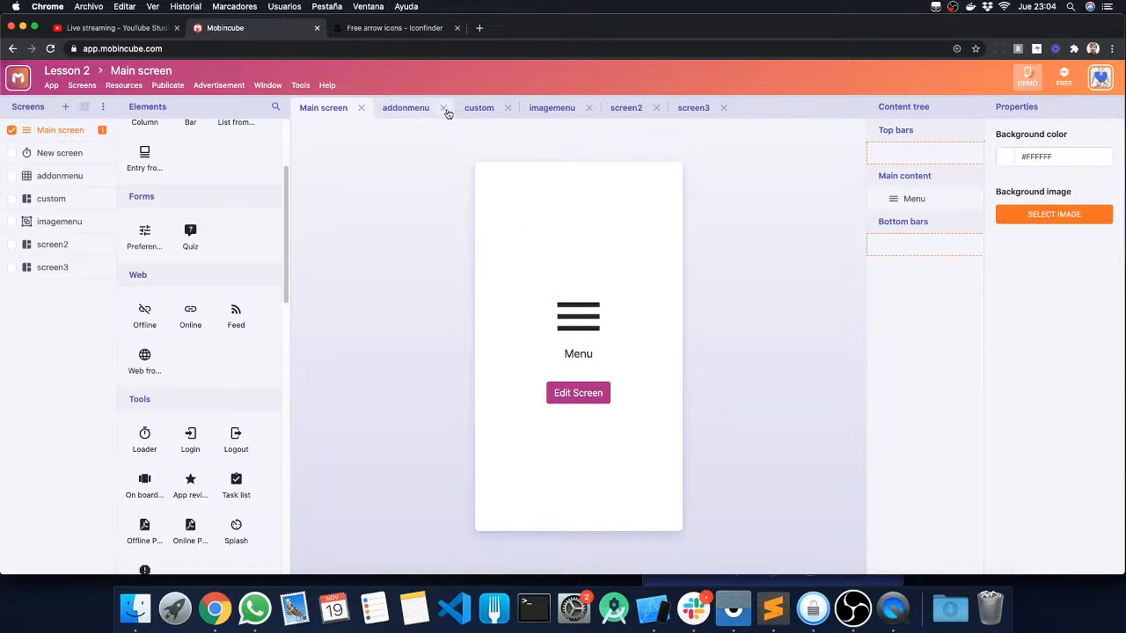
pyautogui.click(48, 153)
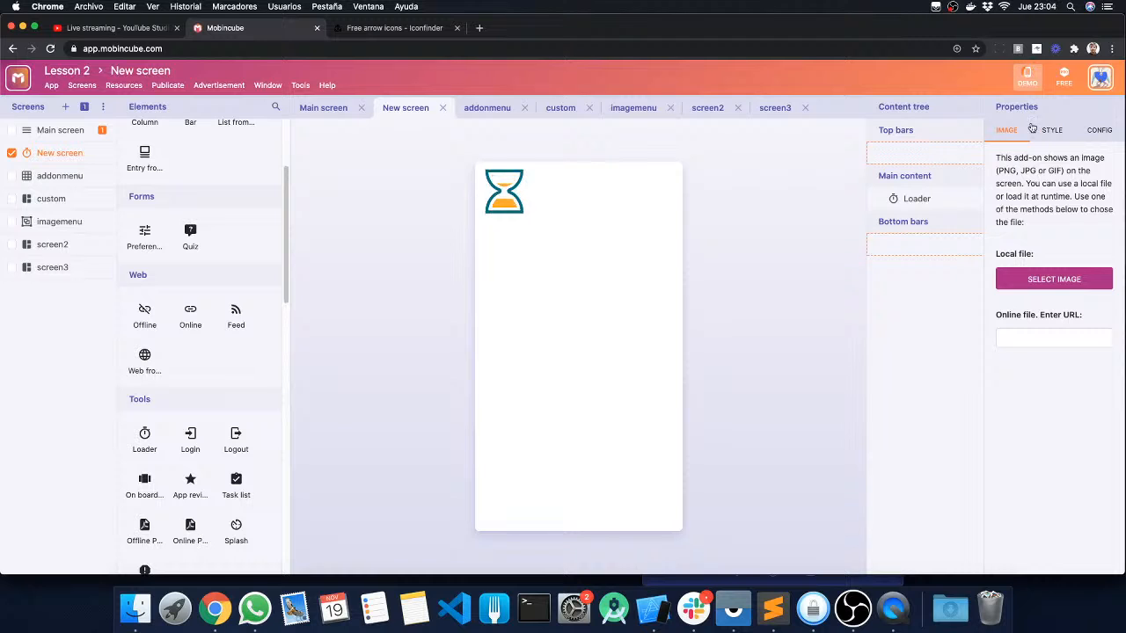
pyautogui.click(1044, 133)
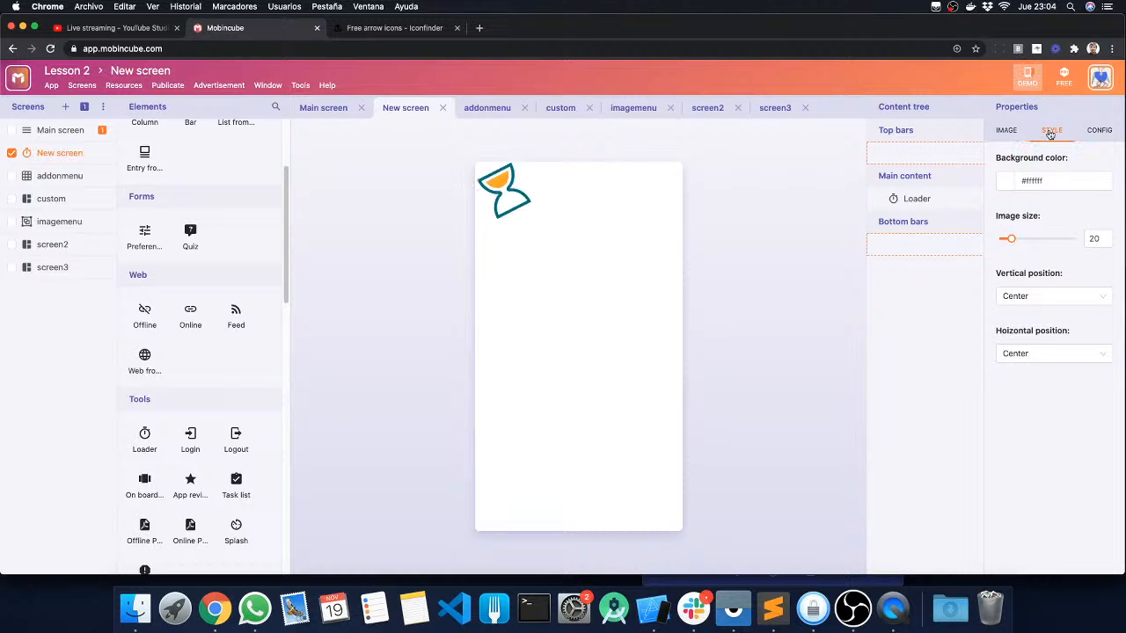
pyautogui.moveTo(1012, 240)
pyautogui.mouseDown()
pyautogui.moveTo(1035, 245)
pyautogui.moveTo(1020, 256)
pyautogui.mouseUp()
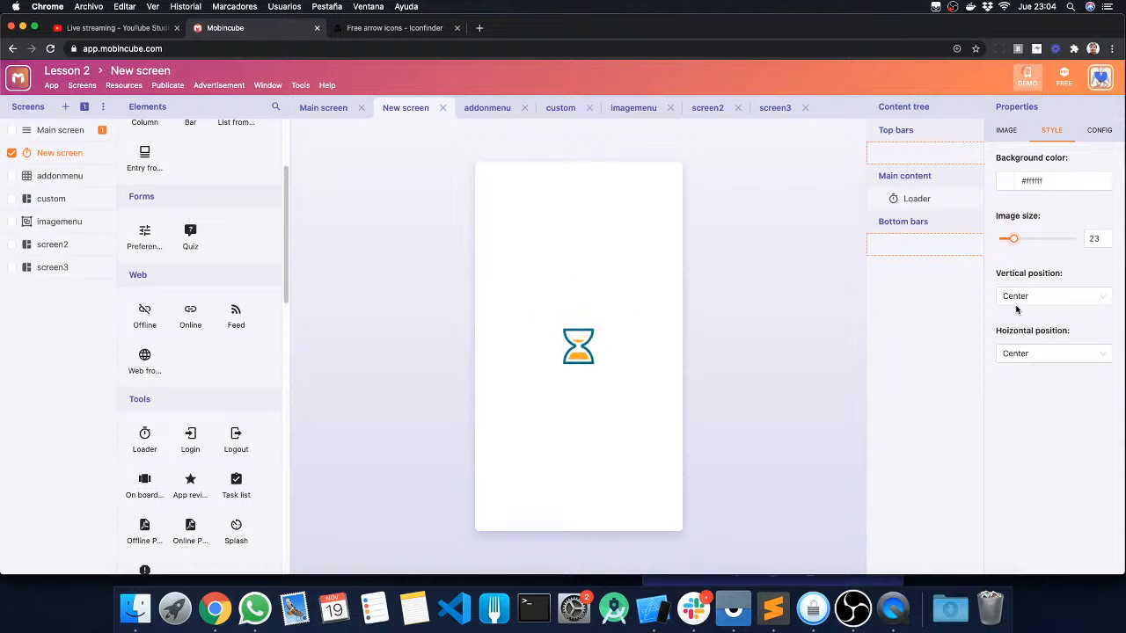
# Set the loader's target screen to screen3 and show its image source options.
pyautogui.click(1099, 130)
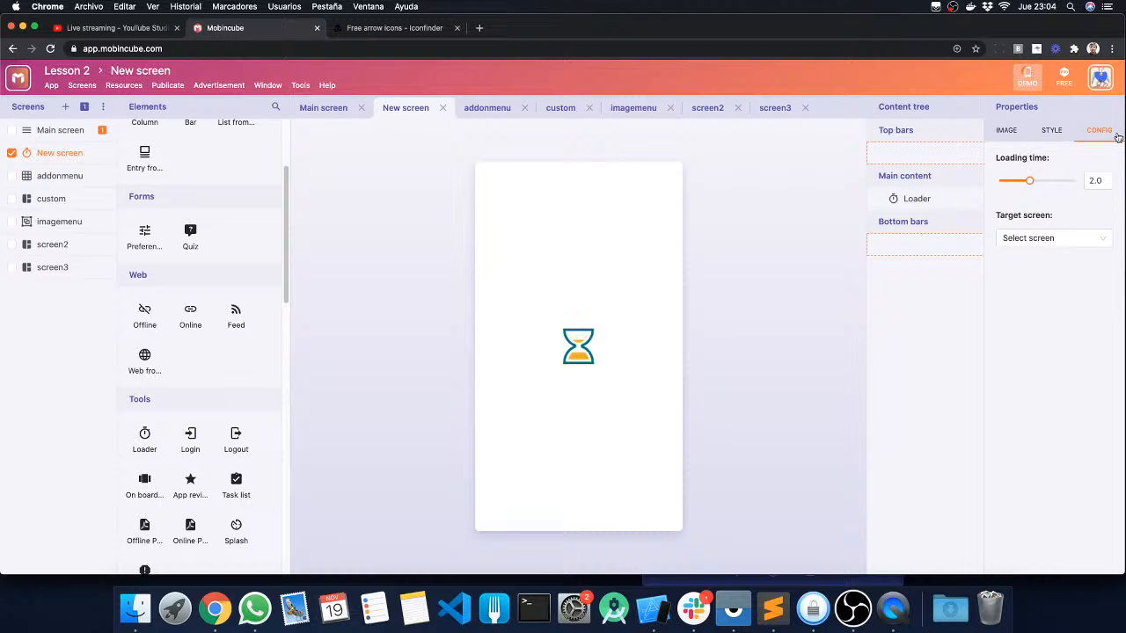
pyautogui.moveTo(1029, 182)
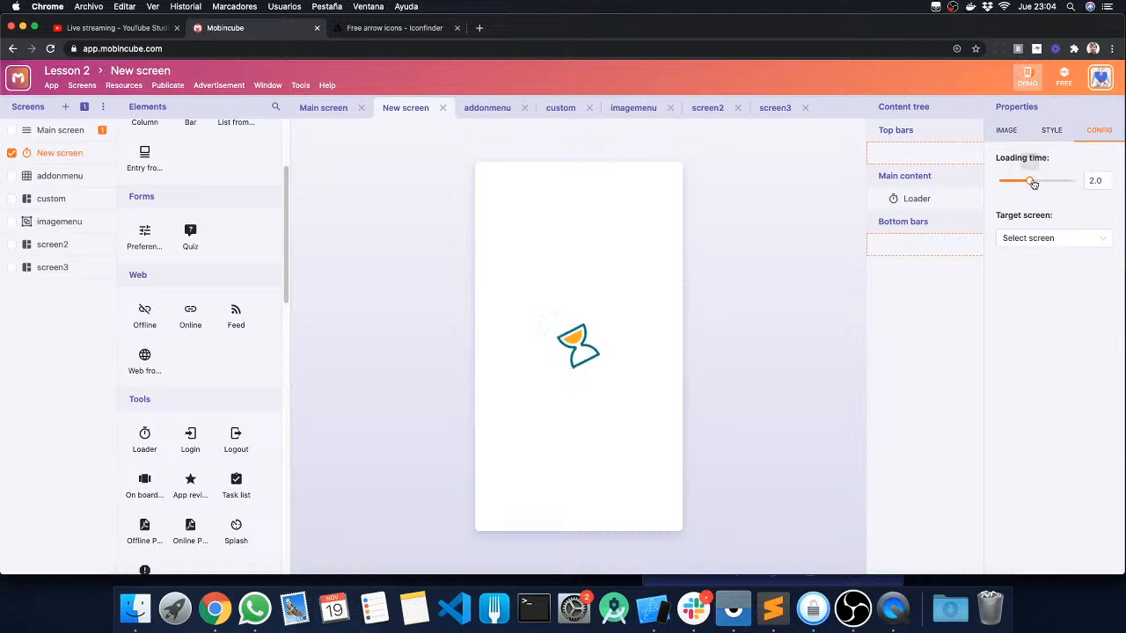
pyautogui.click(1042, 237)
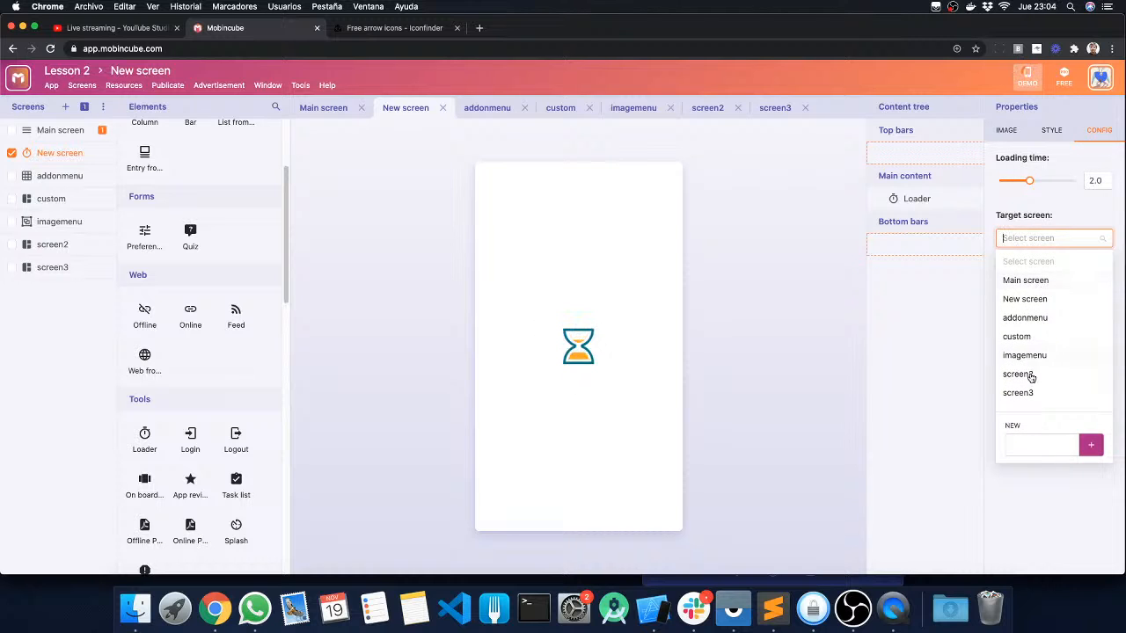
pyautogui.click(1020, 392)
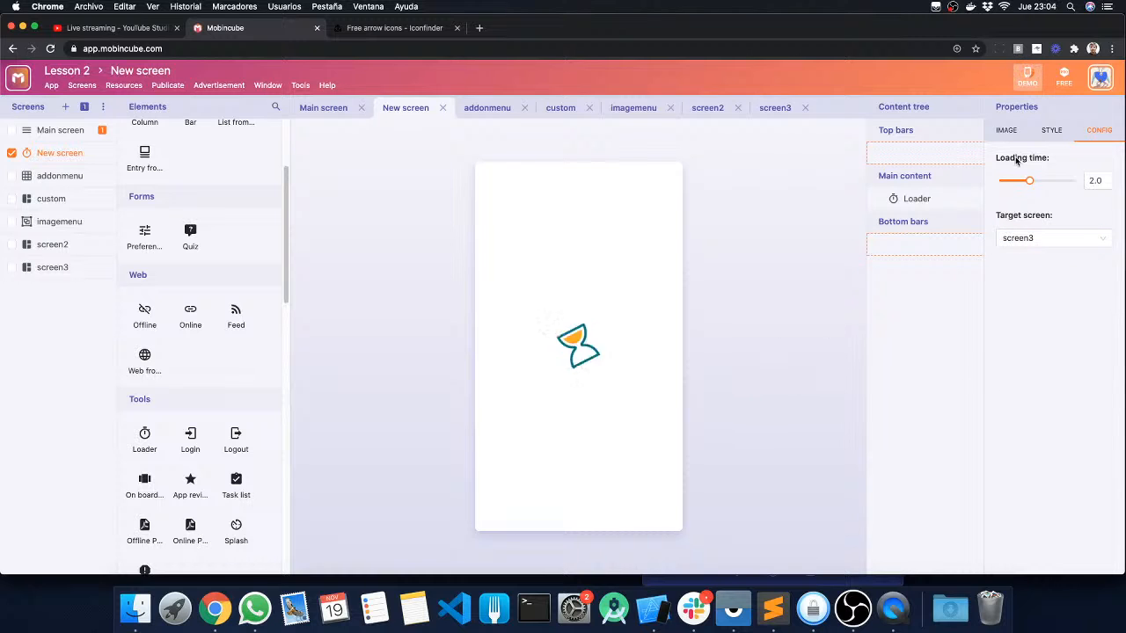
pyautogui.click(1005, 129)
# Publish version 1 of the Lesson 2 app and close the publishing dialog.
pyautogui.click(1023, 79)
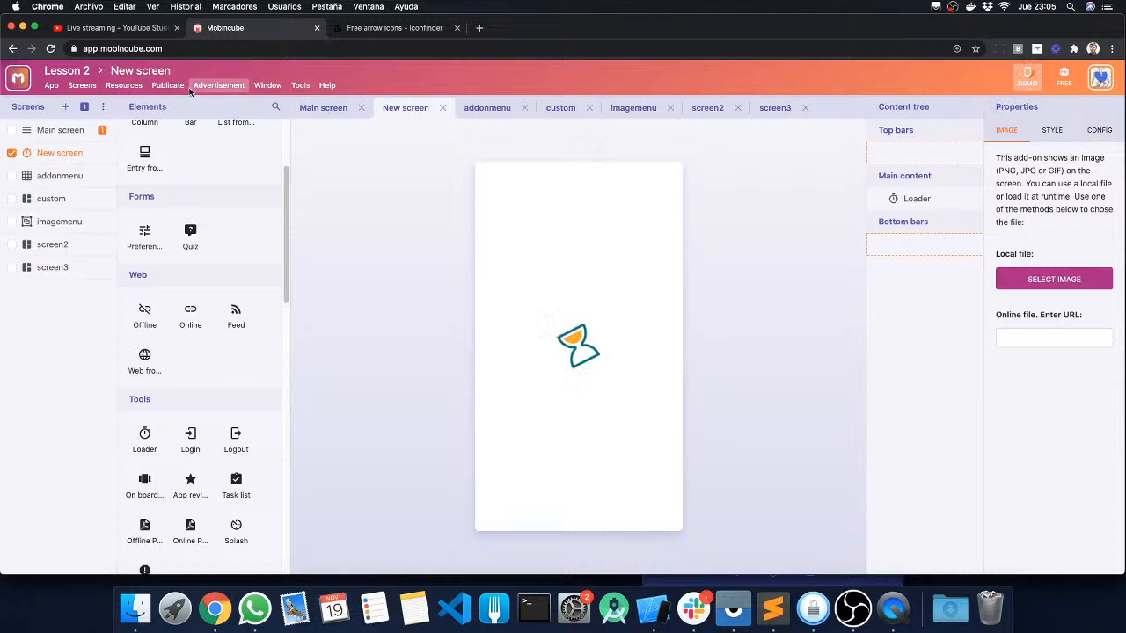
pyautogui.click(173, 84)
pyautogui.click(192, 105)
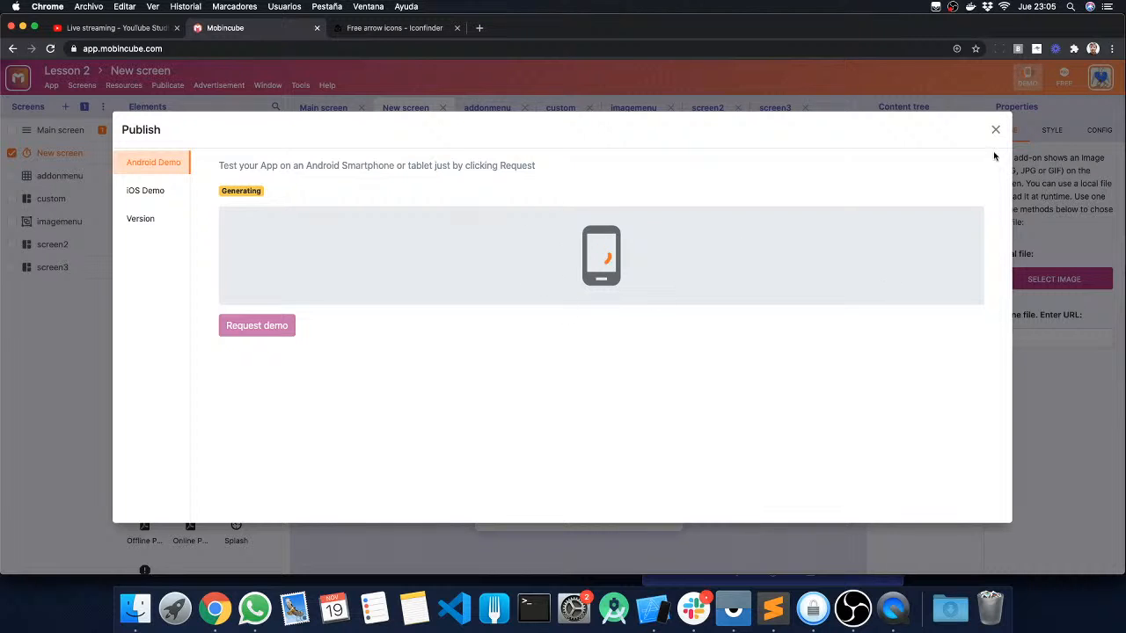
pyautogui.click(151, 220)
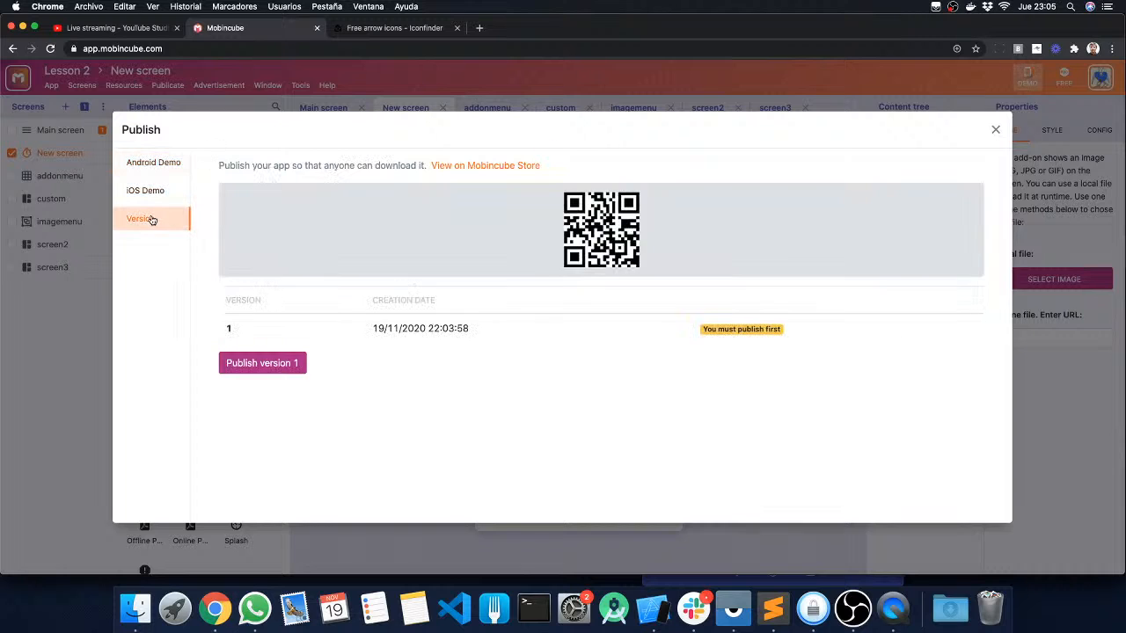
pyautogui.click(266, 362)
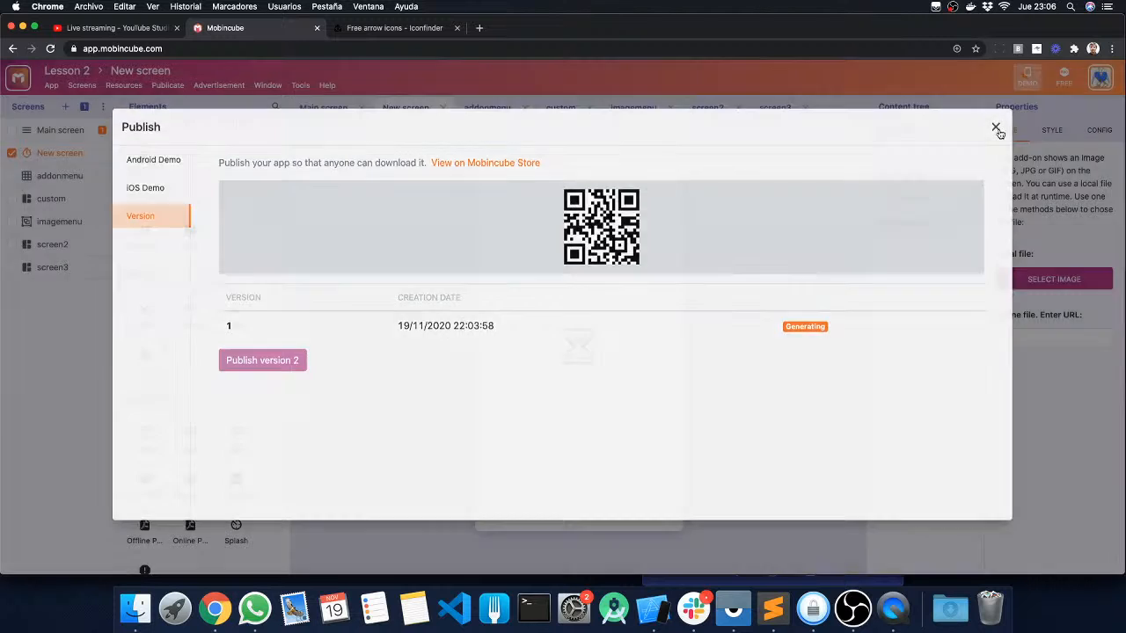
pyautogui.click(996, 129)
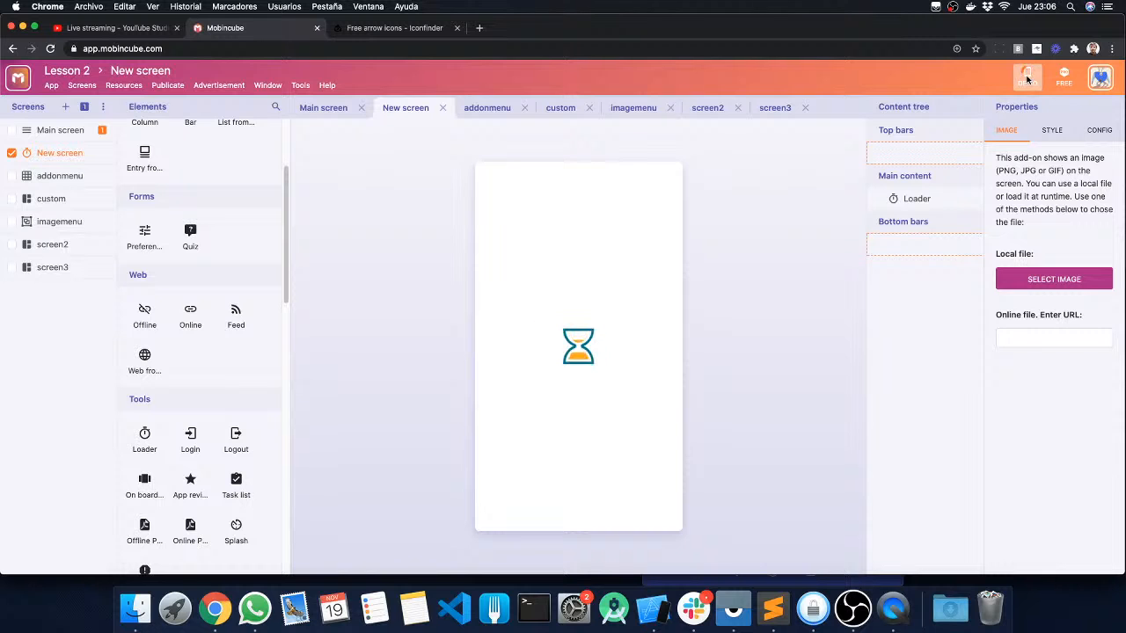
# Check the generation status of published version 1 twice, closing the publishing dialog each time.
pyautogui.click(166, 88)
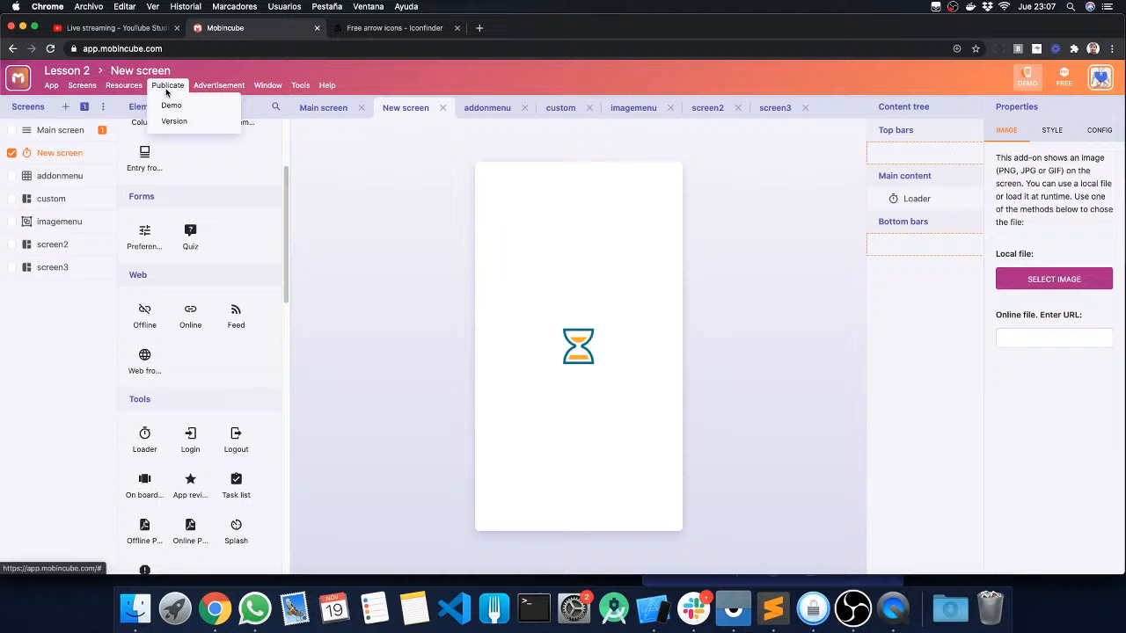
pyautogui.click(173, 121)
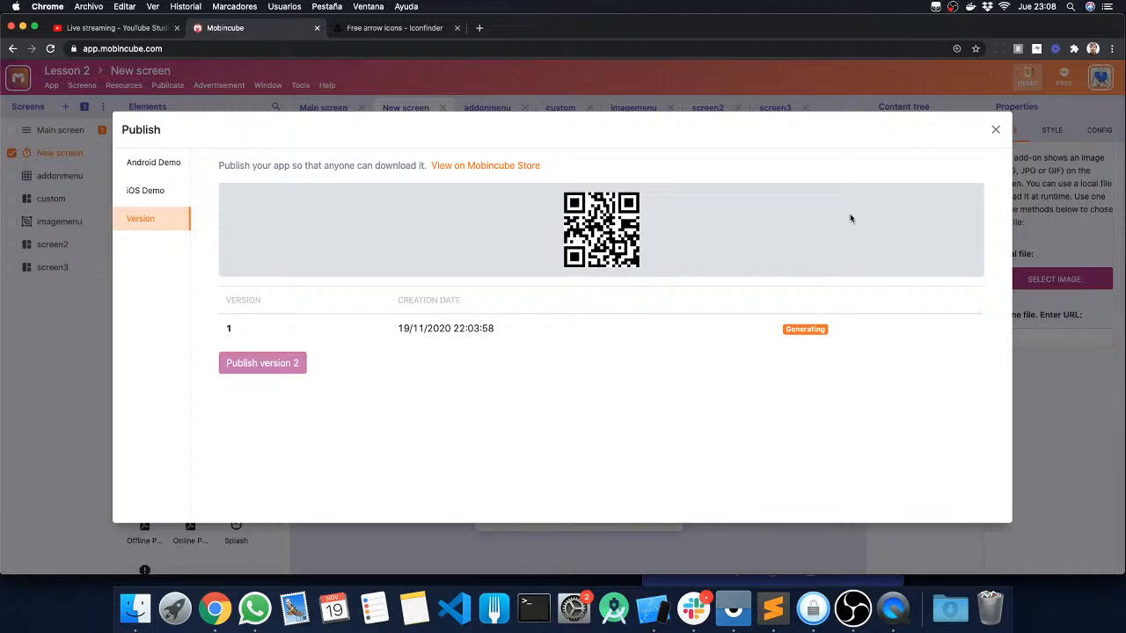
pyautogui.click(994, 130)
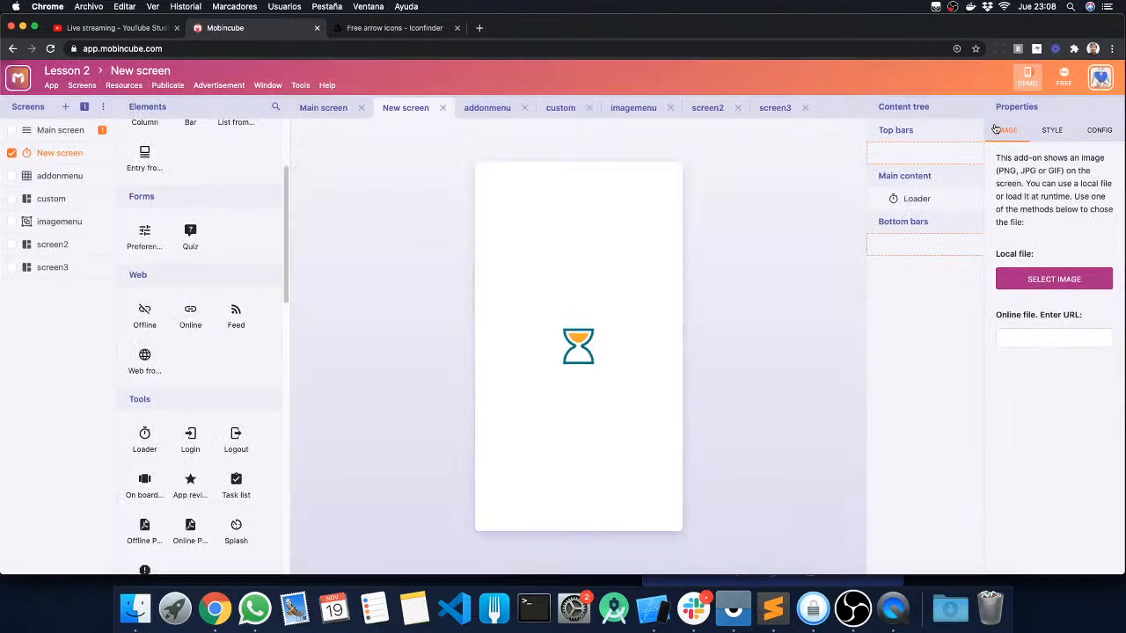
pyautogui.click(160, 85)
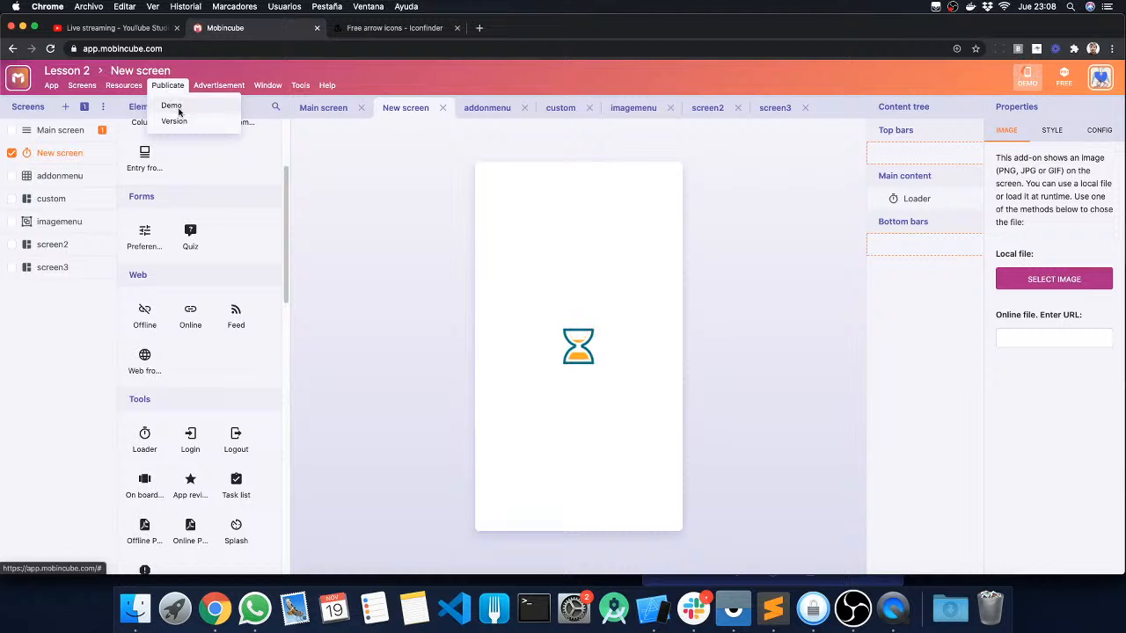
pyautogui.click(178, 120)
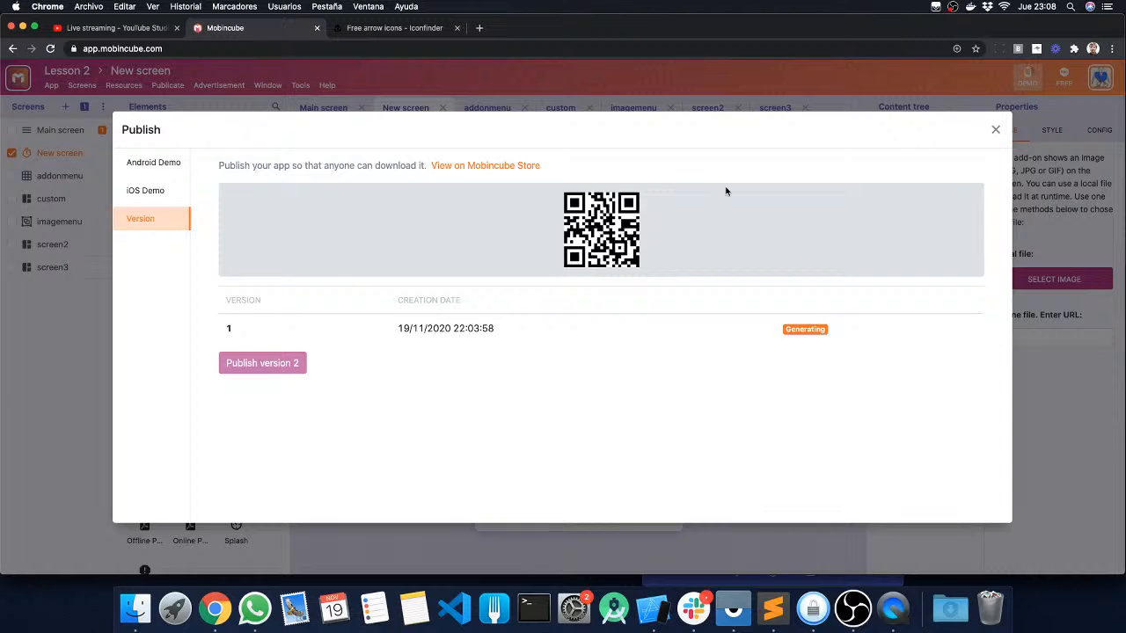
pyautogui.click(996, 130)
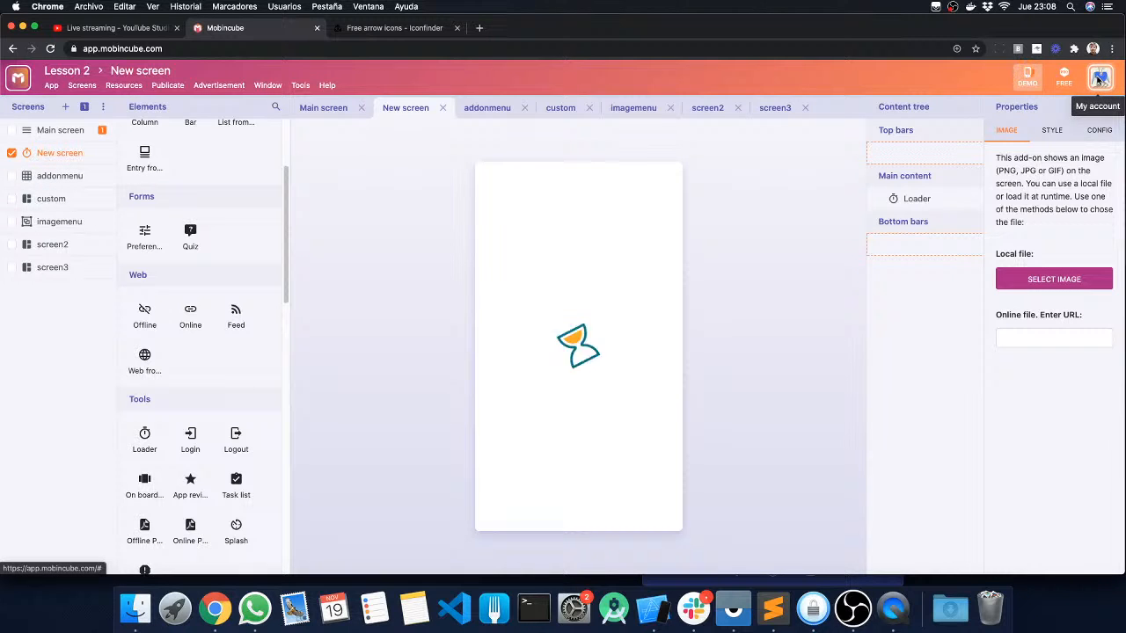
# Sign out of the account and load the classic Mobincube login page at app.mobincube.com/login/v1.
pyautogui.click(1098, 79)
pyautogui.click(1060, 238)
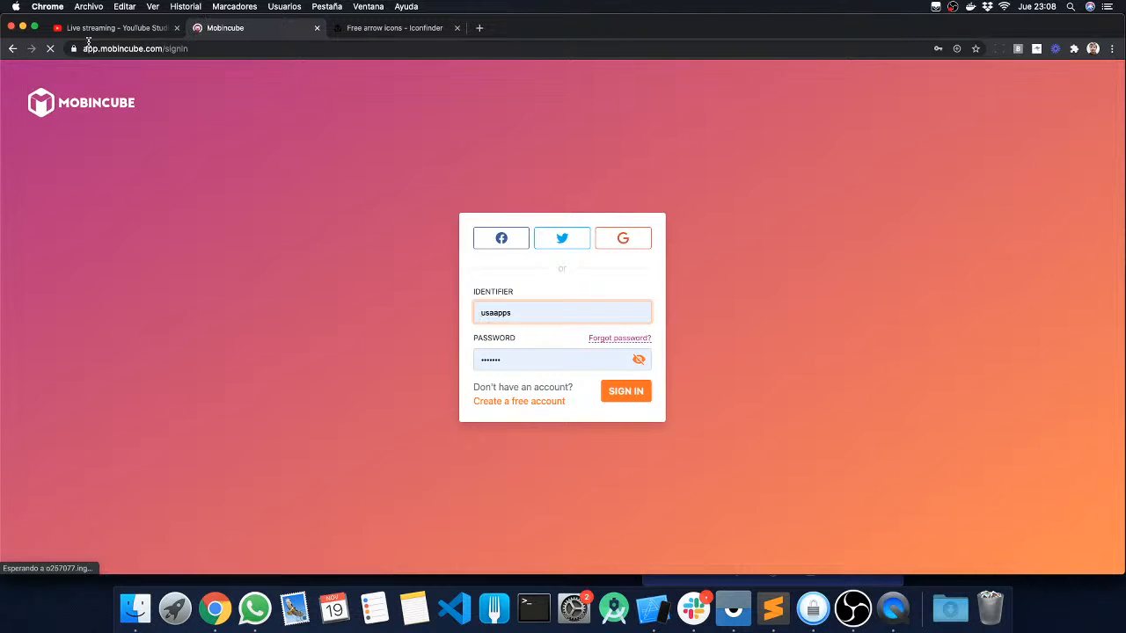
pyautogui.click(237, 48)
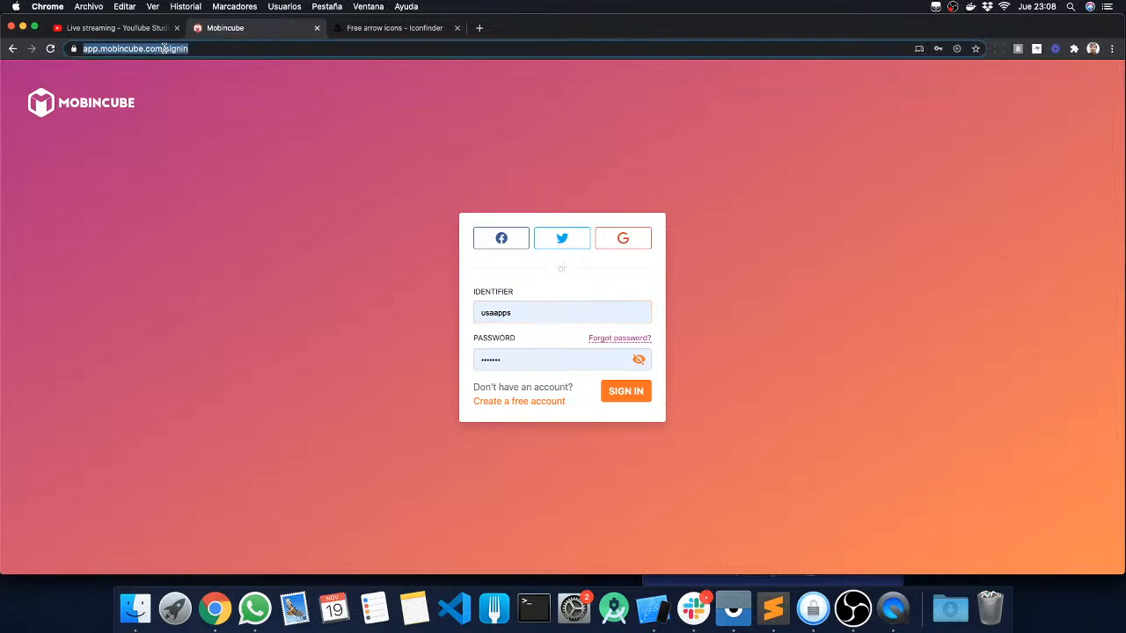
pyautogui.click(236, 47)
pyautogui.moveTo(237, 47); pyautogui.dragTo(63, 45)
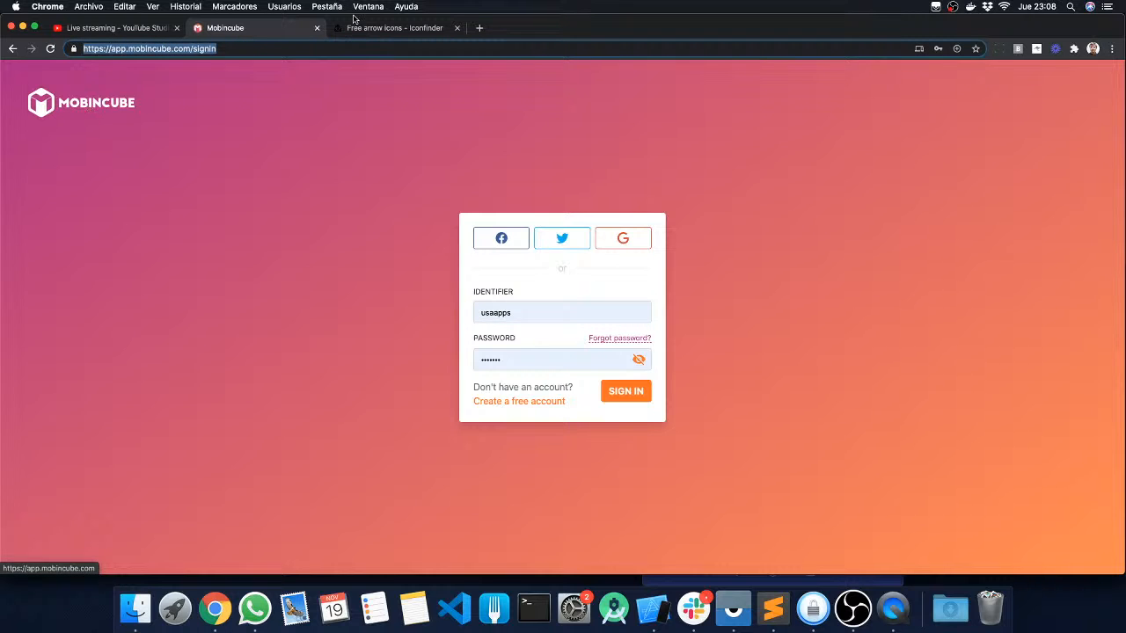
pyautogui.write('mob')
pyautogui.press('Return')
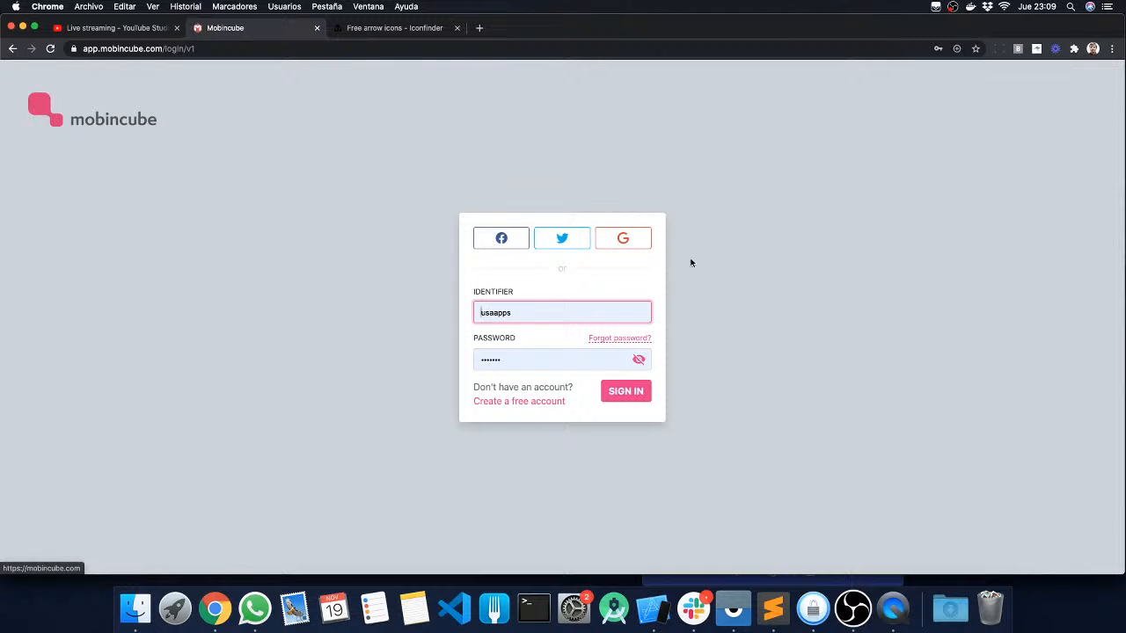
# Sign in to the classic interface and check Lesson 2's Android preview and publishing status.
pyautogui.click(619, 389)
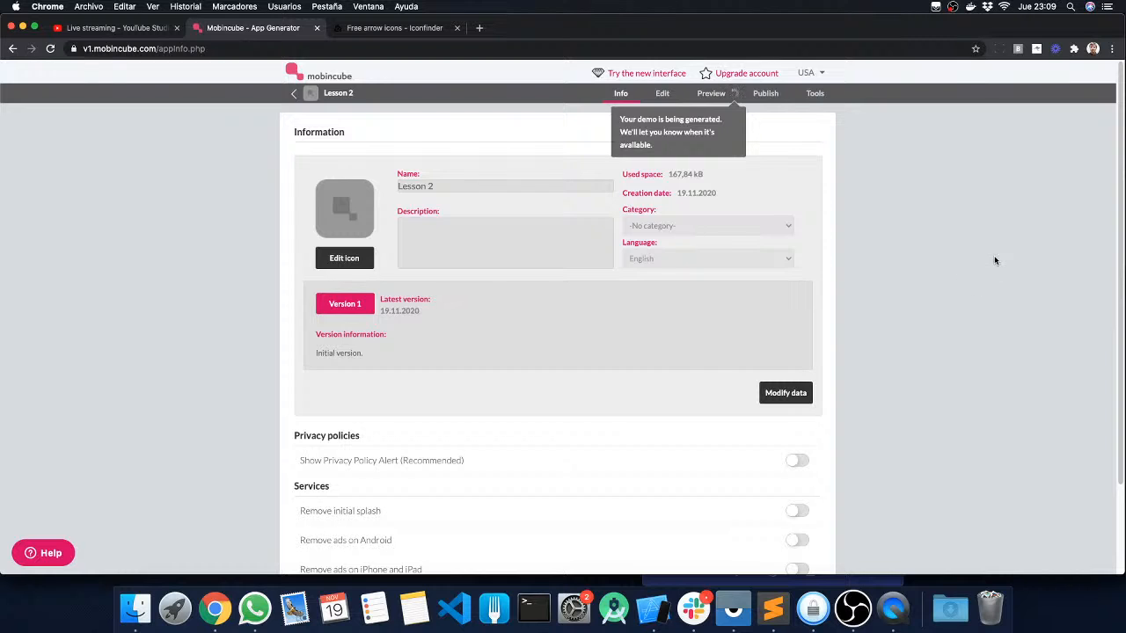
pyautogui.click(717, 94)
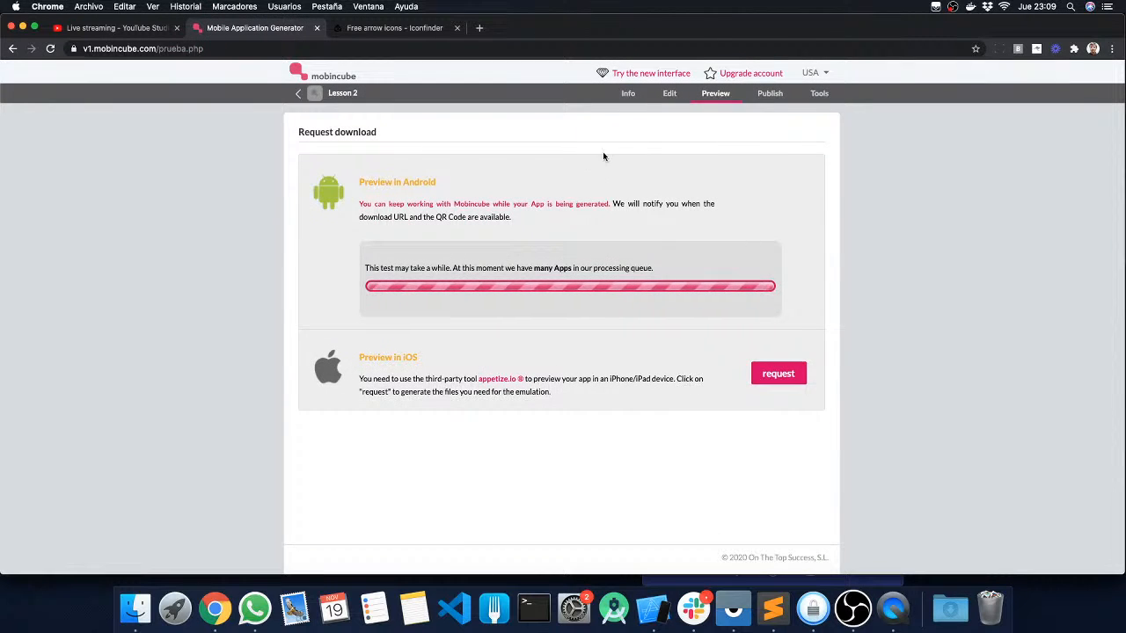
pyautogui.click(765, 98)
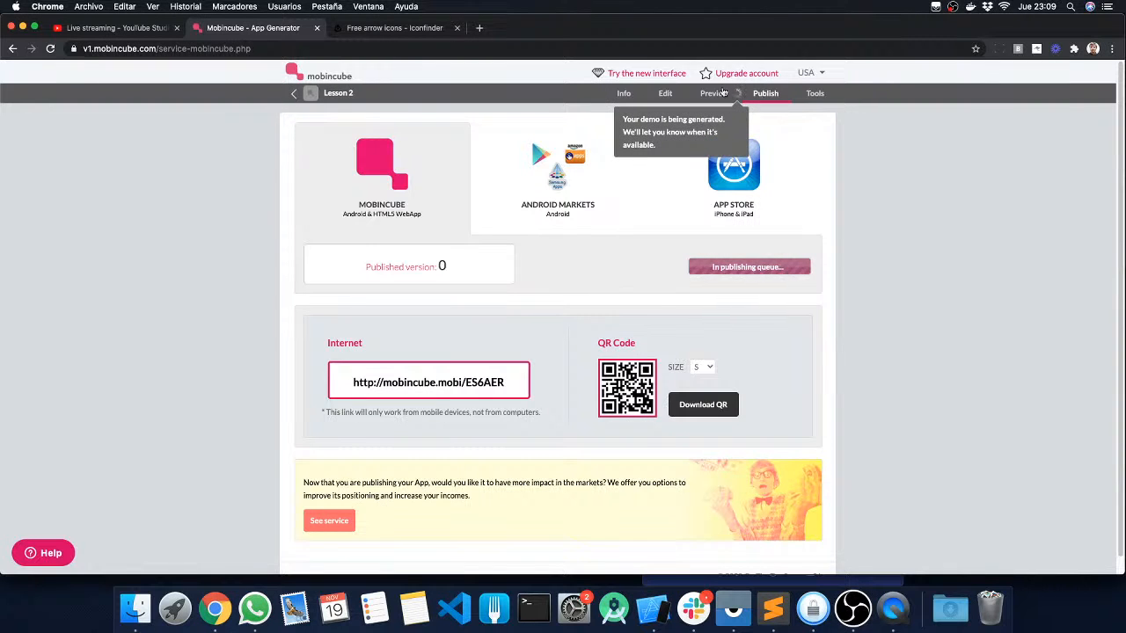
# Return to the new Mobincube interface and reopen the Lesson 2 application.
pyautogui.click(665, 76)
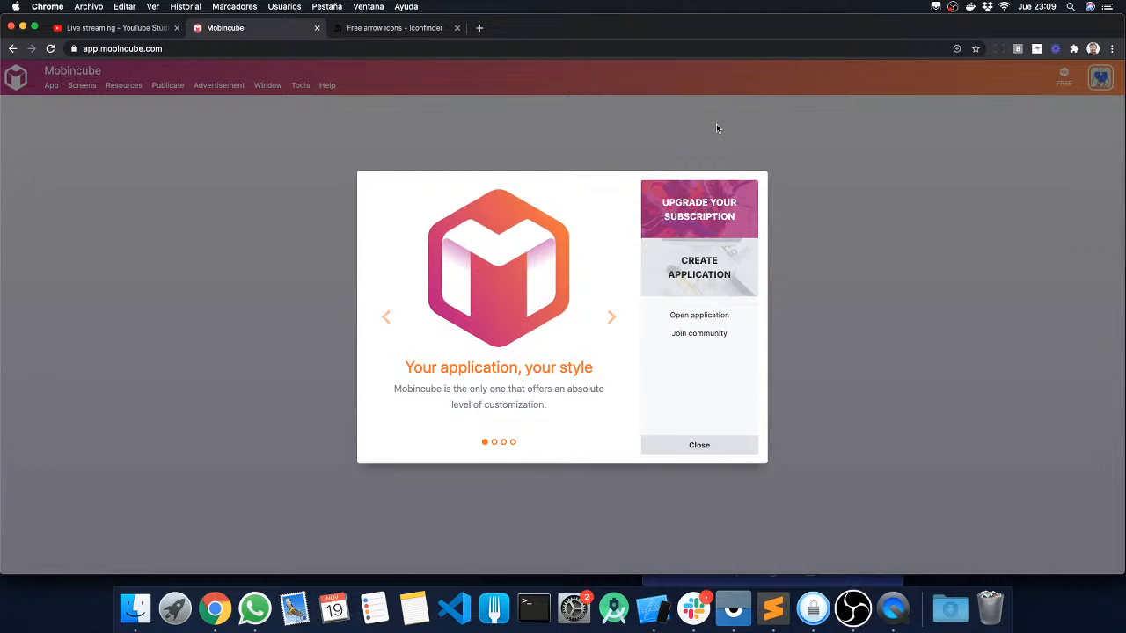
pyautogui.click(701, 313)
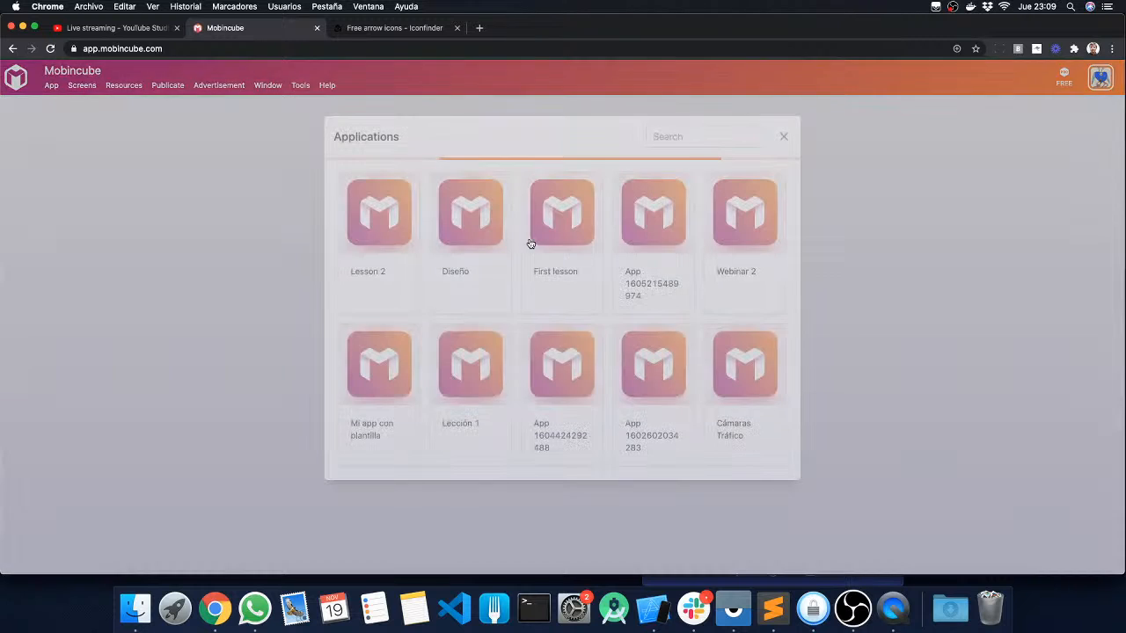
pyautogui.click(384, 222)
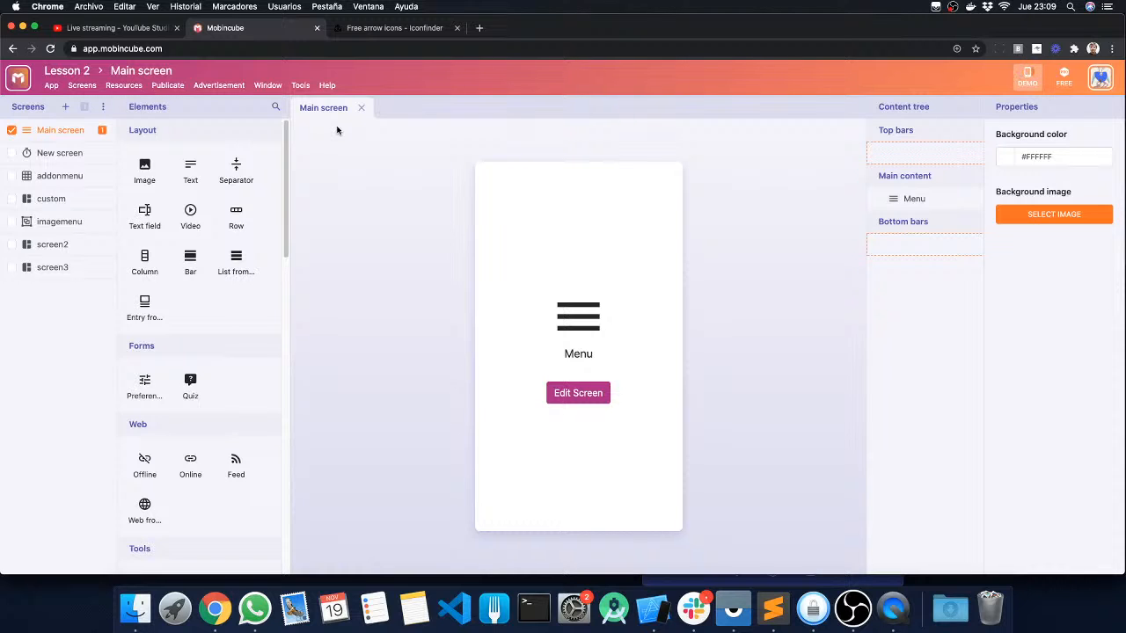
pyautogui.click(174, 87)
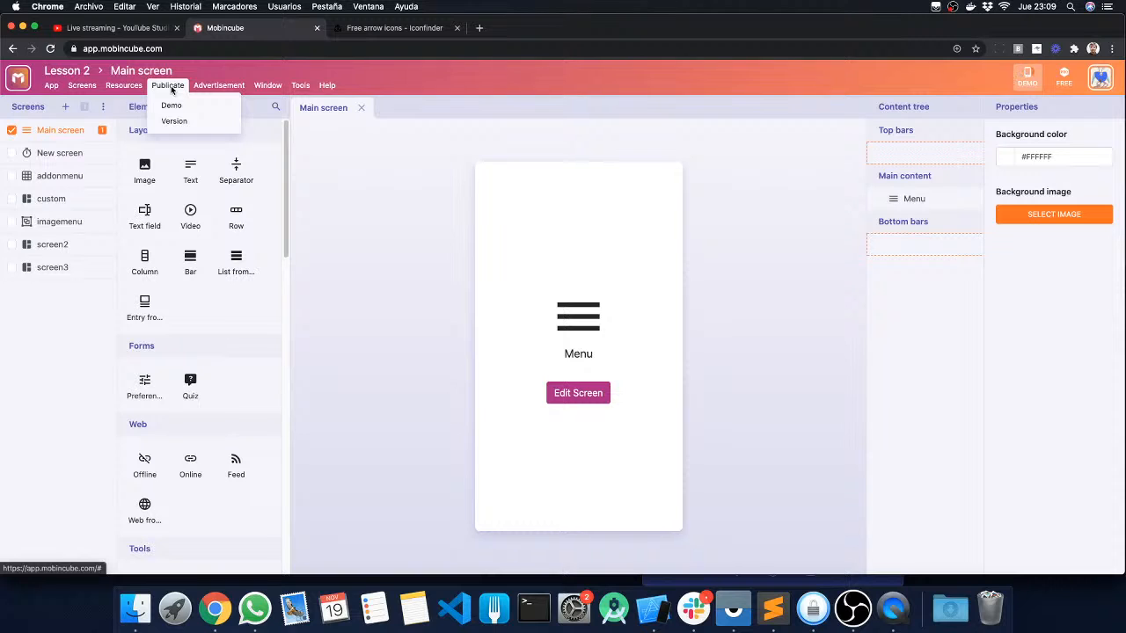
pyautogui.click(215, 85)
pyautogui.moveTo(155, 86)
pyautogui.click(154, 86)
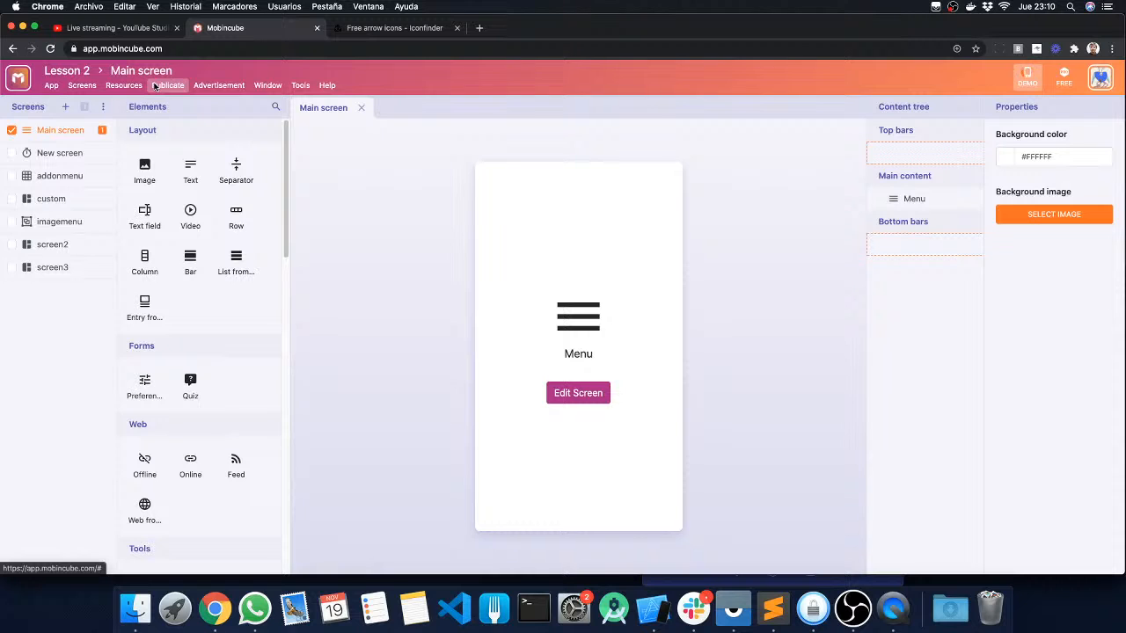
# Open the New screen, addonmenu and custom screens of Lesson 2 for review.
pyautogui.click(46, 155)
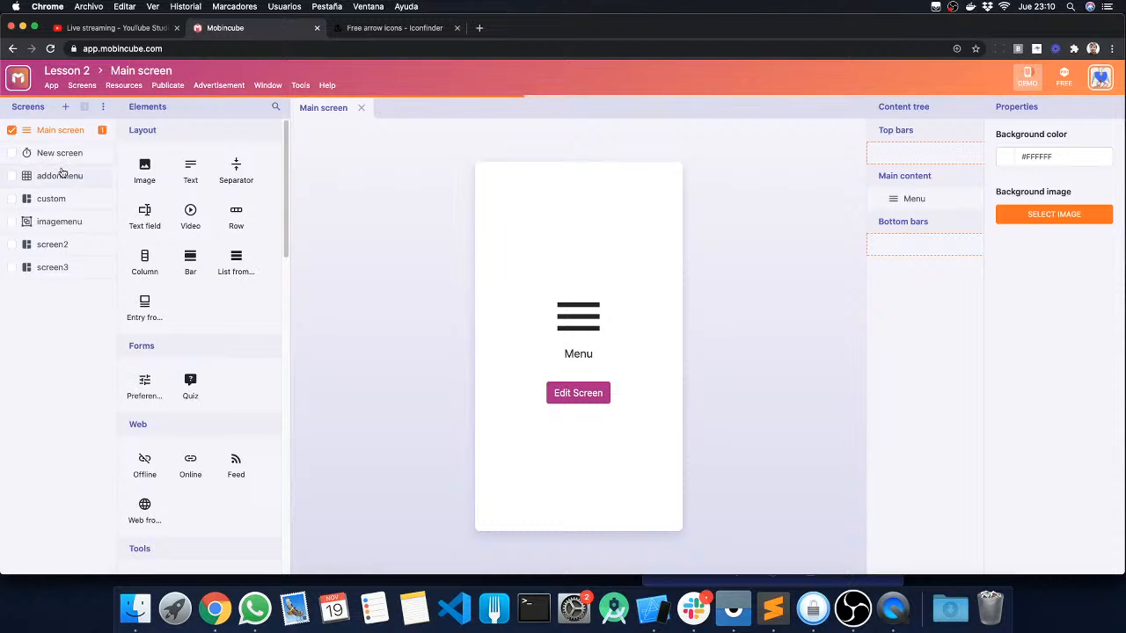
pyautogui.click(64, 177)
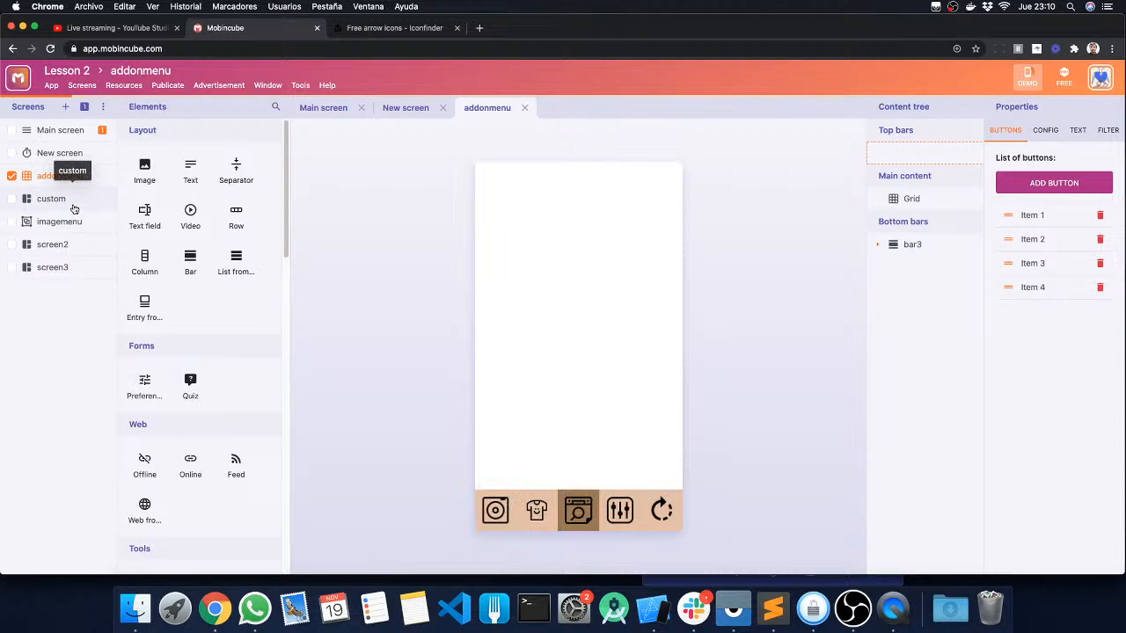
pyautogui.click(75, 204)
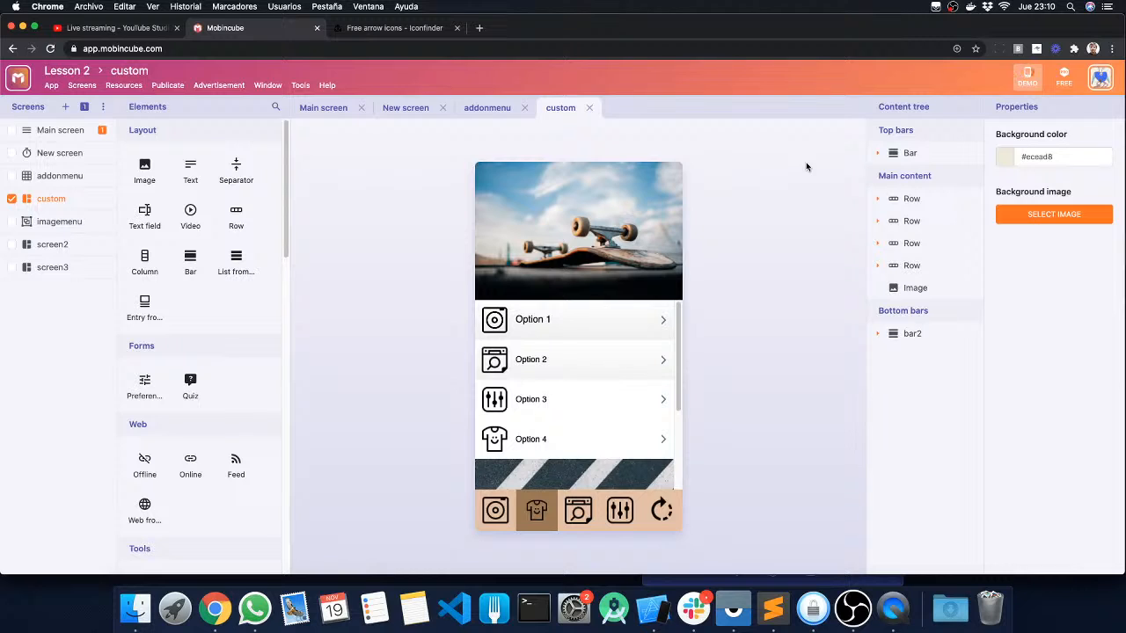
pyautogui.click(167, 88)
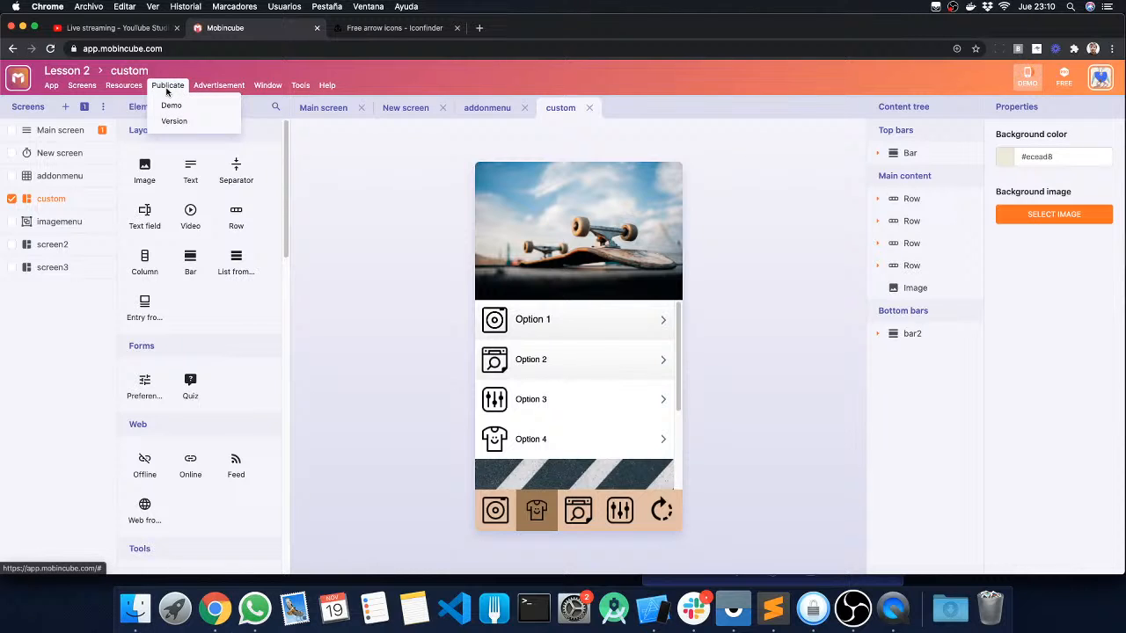
pyautogui.click(167, 88)
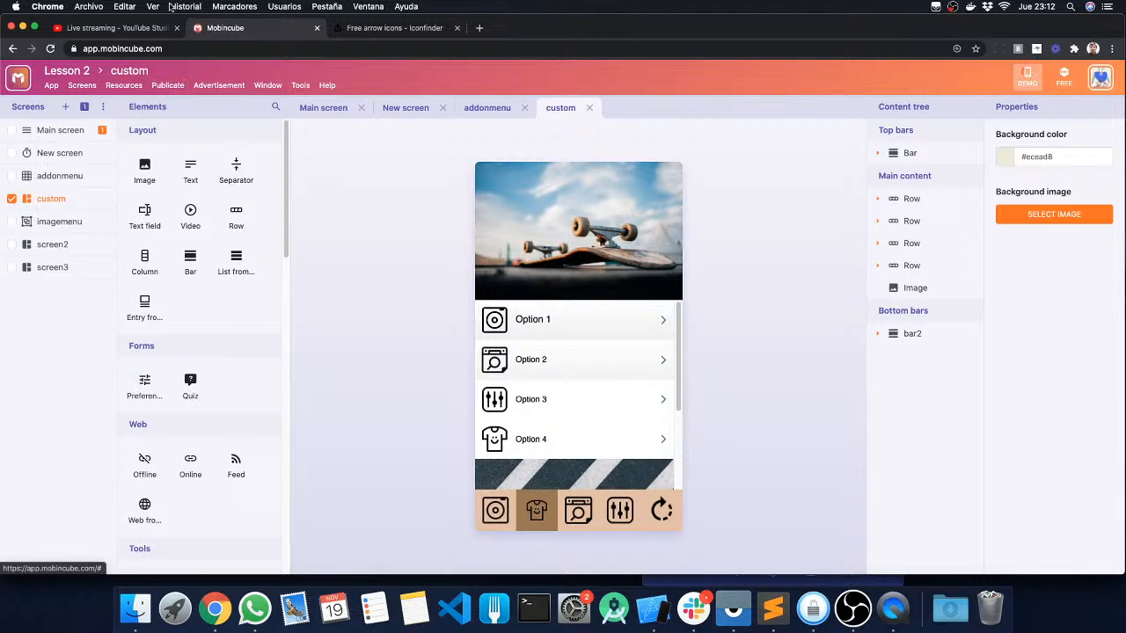
# Switch to YouTube Studio and end the Lesson 2 live stream.
pyautogui.click(153, 33)
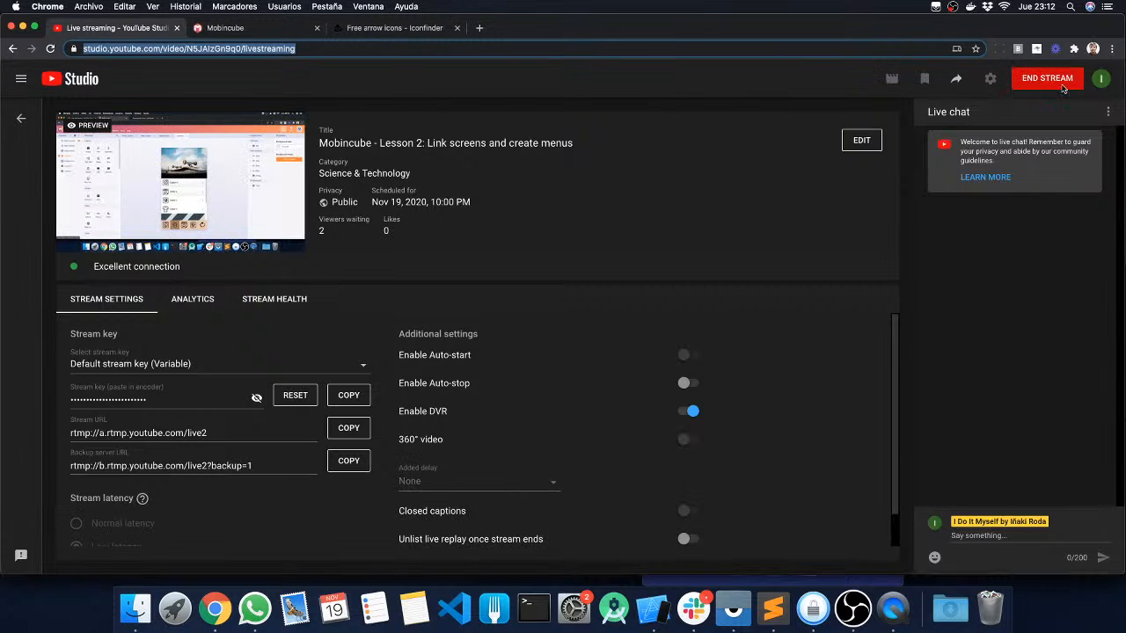
pyautogui.click(1059, 79)
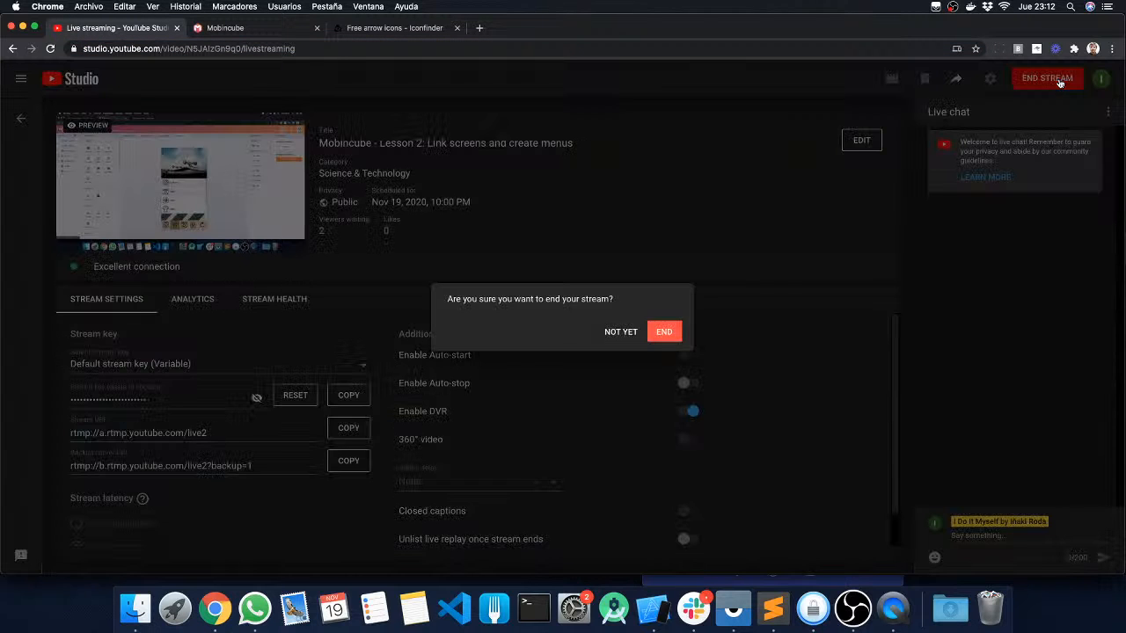
pyautogui.click(664, 332)
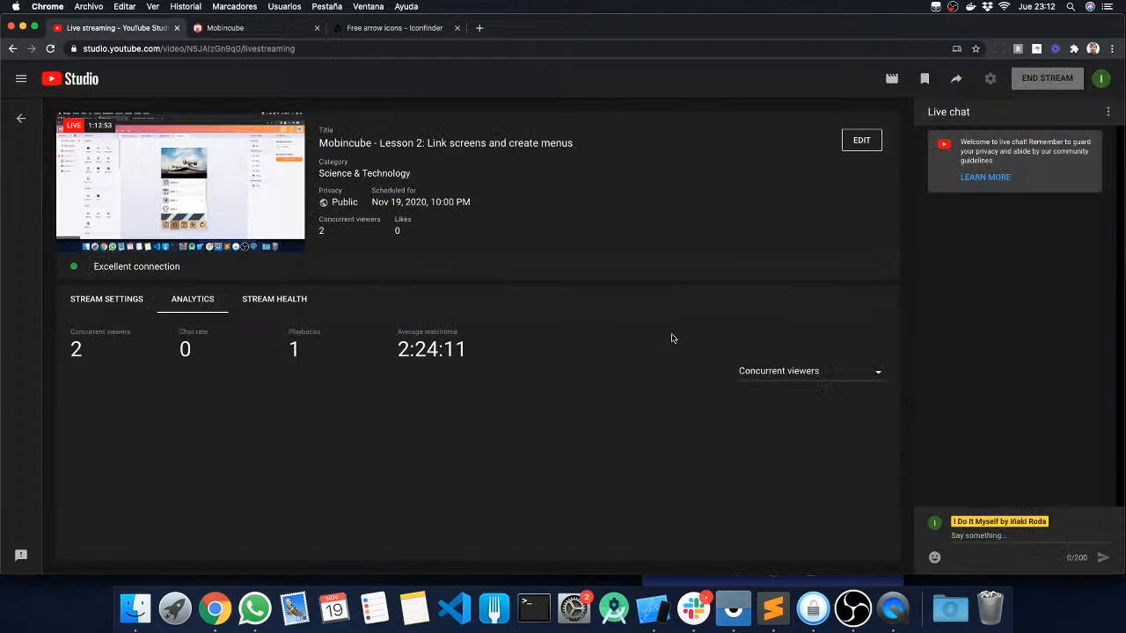